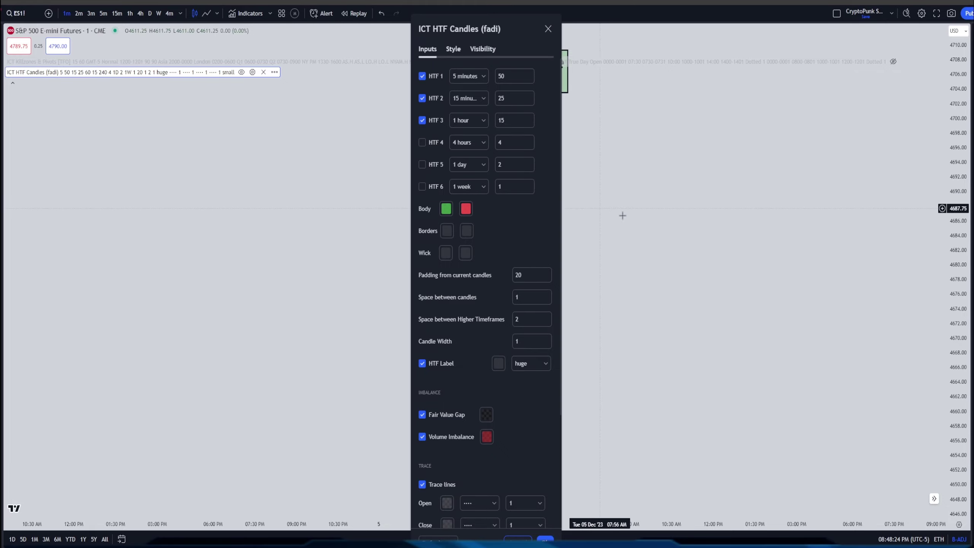
# Close the HTF Candles settings, reset the chart view and examine the higher-timeframe candles beyond the latest price.
pyautogui.click(700, 366)
pyautogui.rightClick(700, 366)
pyautogui.click(725, 347)
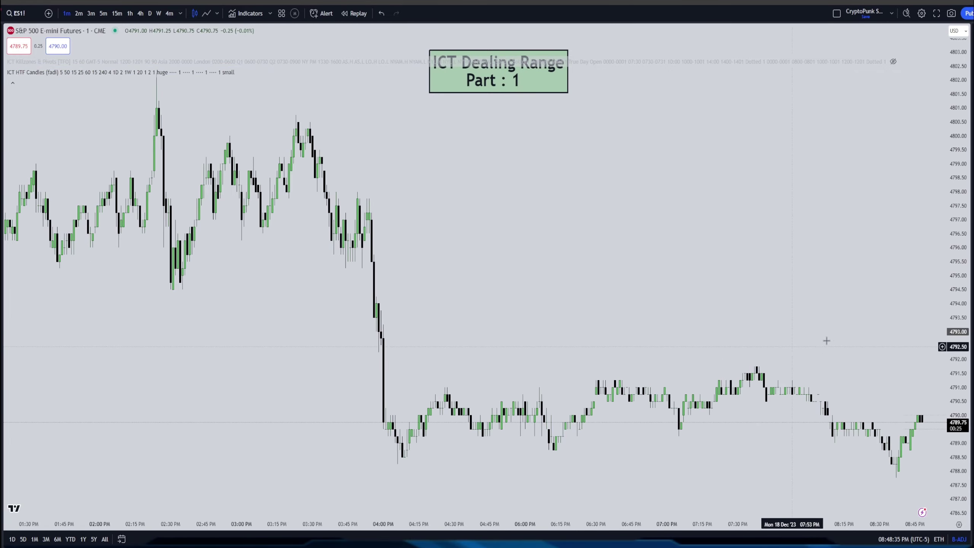
pyautogui.moveTo(930, 349); pyautogui.dragTo(587, 348)
pyautogui.scroll(3, 579, 348)
pyautogui.scroll(-4, 707, 448)
pyautogui.moveTo(836, 433); pyautogui.dragTo(582, 352)
pyautogui.hscroll(5, 593, 353)
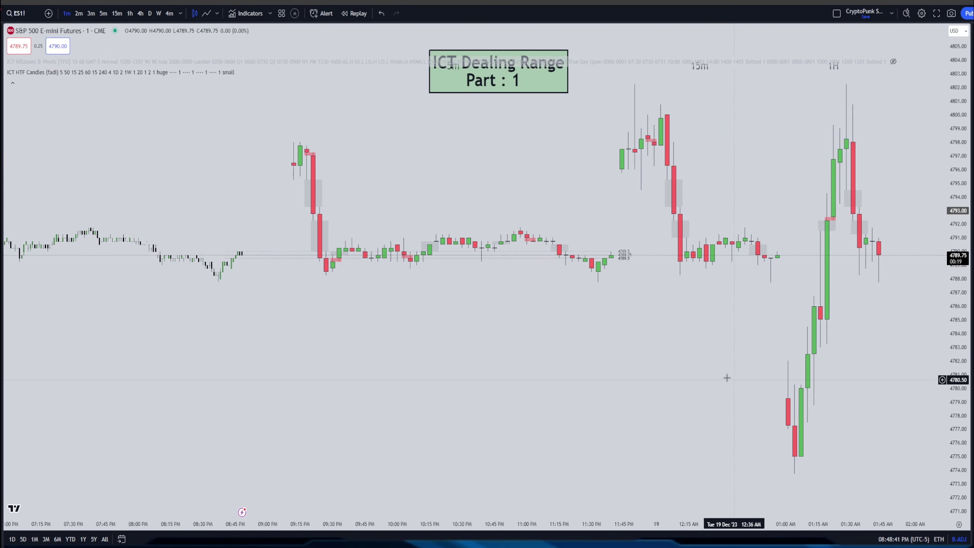
pyautogui.scroll(-5, 728, 369)
pyautogui.scroll(2, 830, 209)
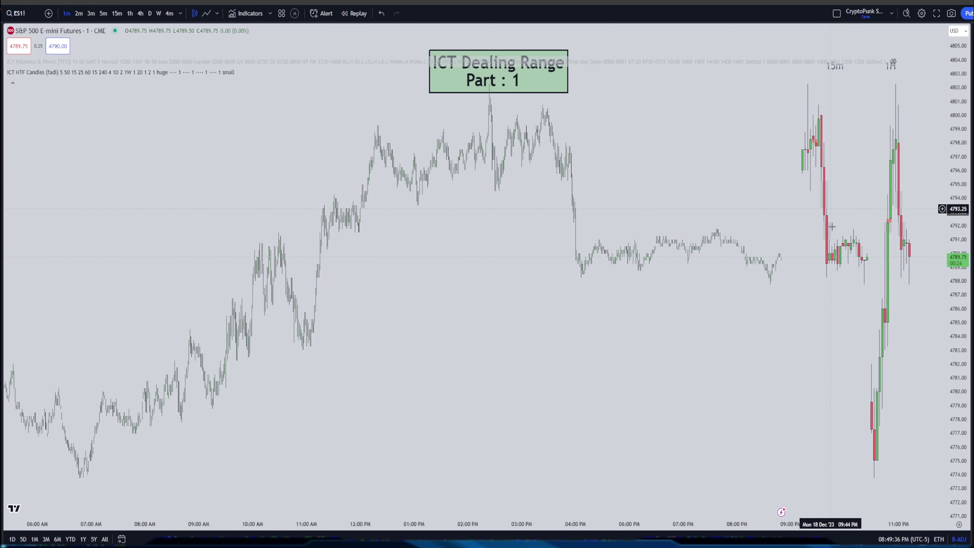
# Collapse the chart's indicator legend and look over the available chart layouts.
pyautogui.click(13, 83)
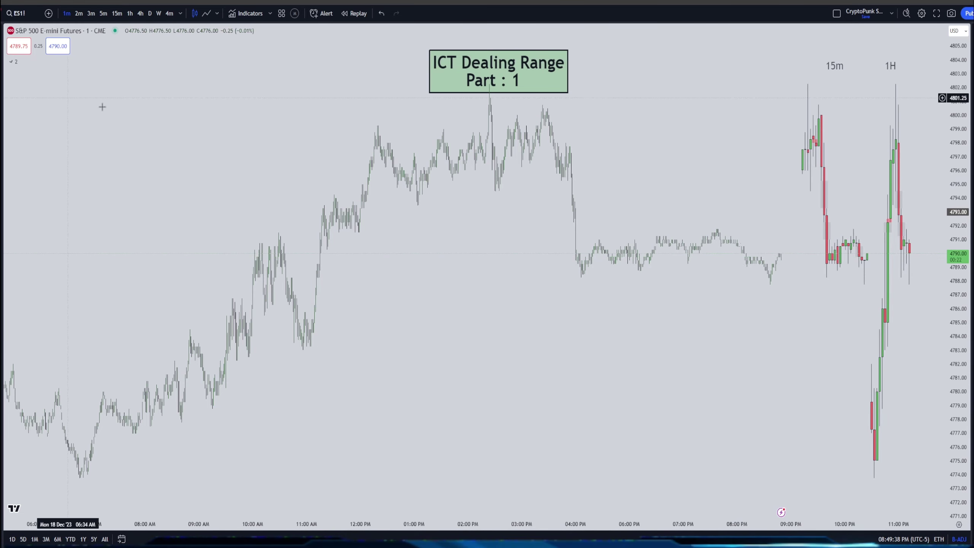
pyautogui.scroll(2, 798, 269)
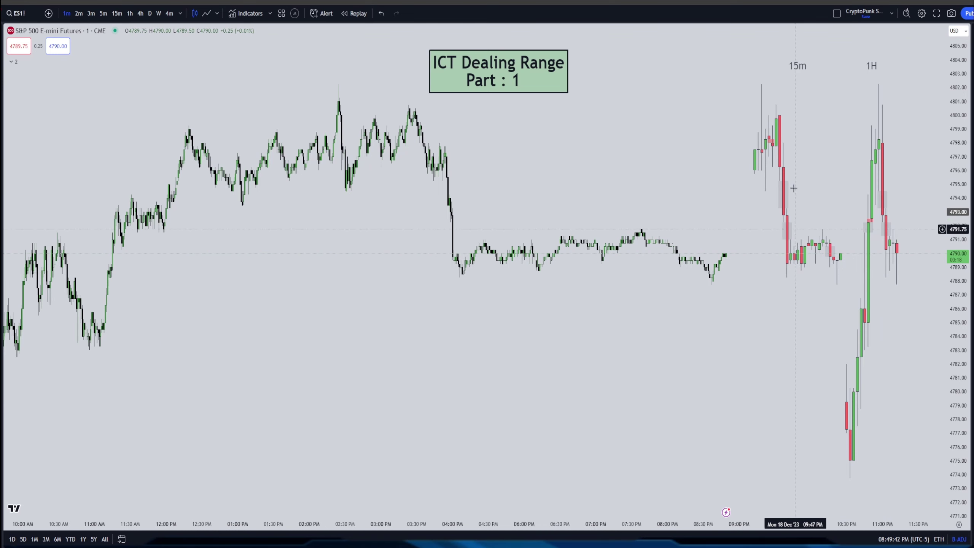
pyautogui.click(838, 14)
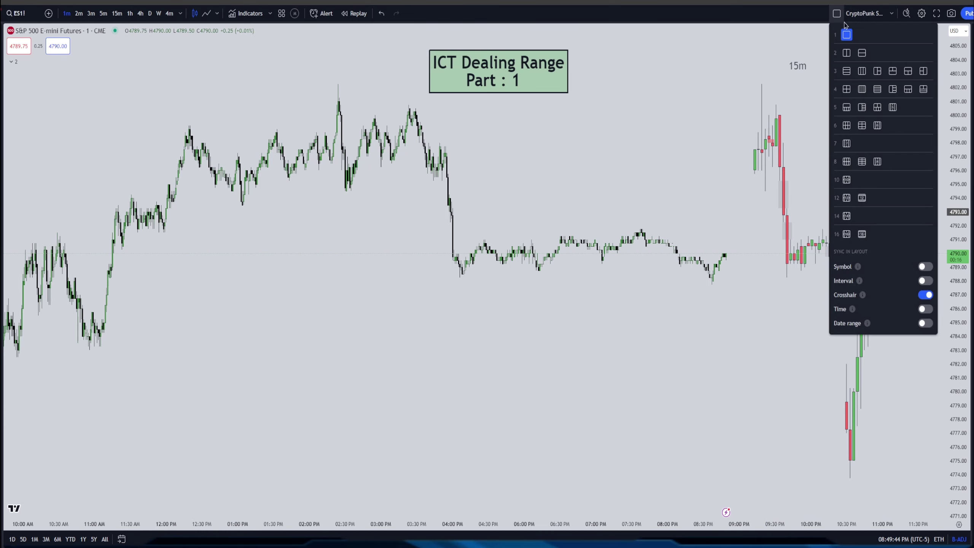
pyautogui.click(847, 53)
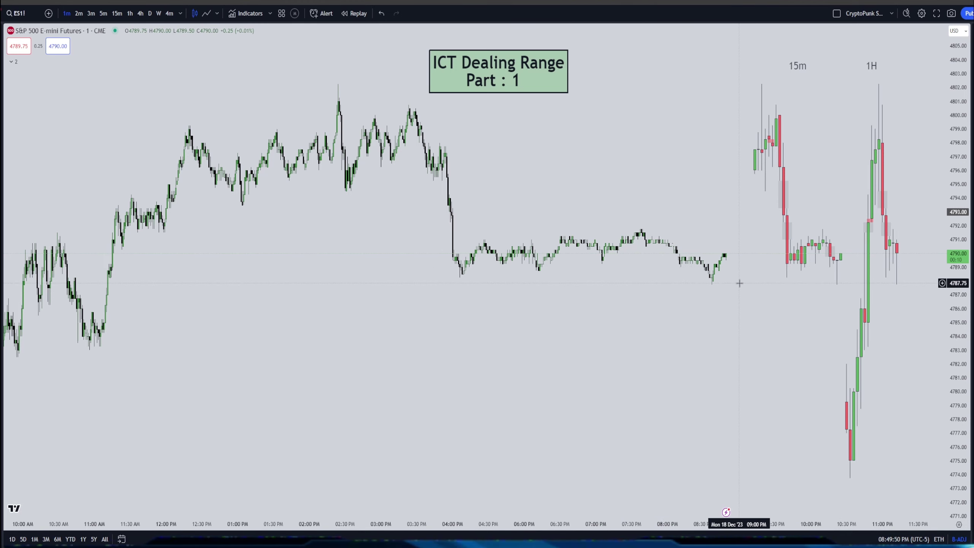
# Set the HTF 2 (15 minutes) candle count to 30 in the ICT HTF Candles settings.
pyautogui.doubleClick(786, 237)
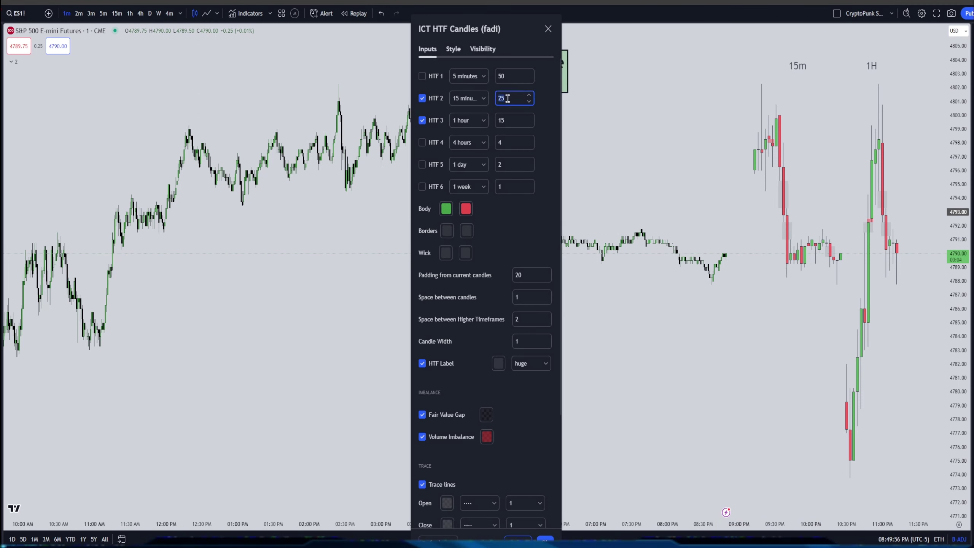
pyautogui.click(550, 143)
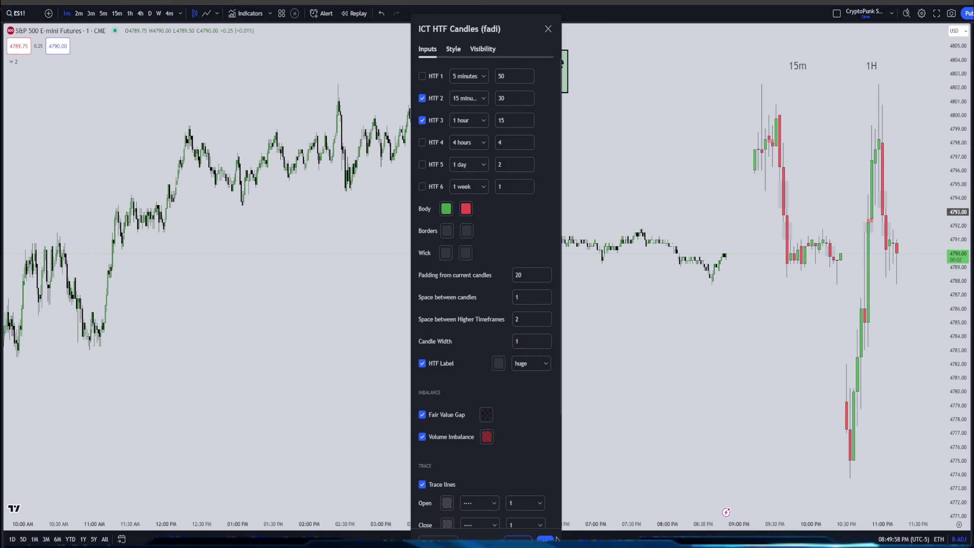
pyautogui.click(545, 540)
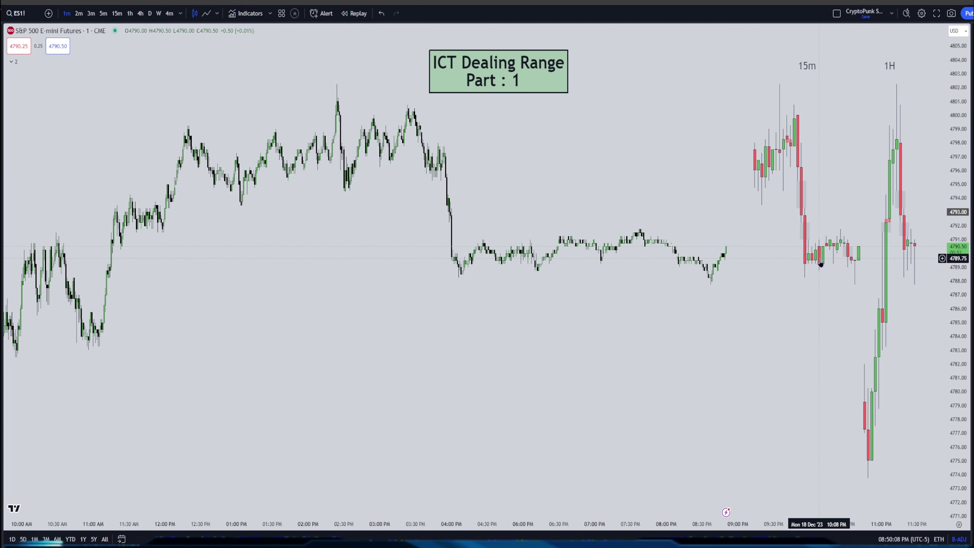
# Re-enable the 5-minute candles with HTF 2 at 25 candles, and hide the ICT HTF Candles indicator.
pyautogui.doubleClick(823, 249)
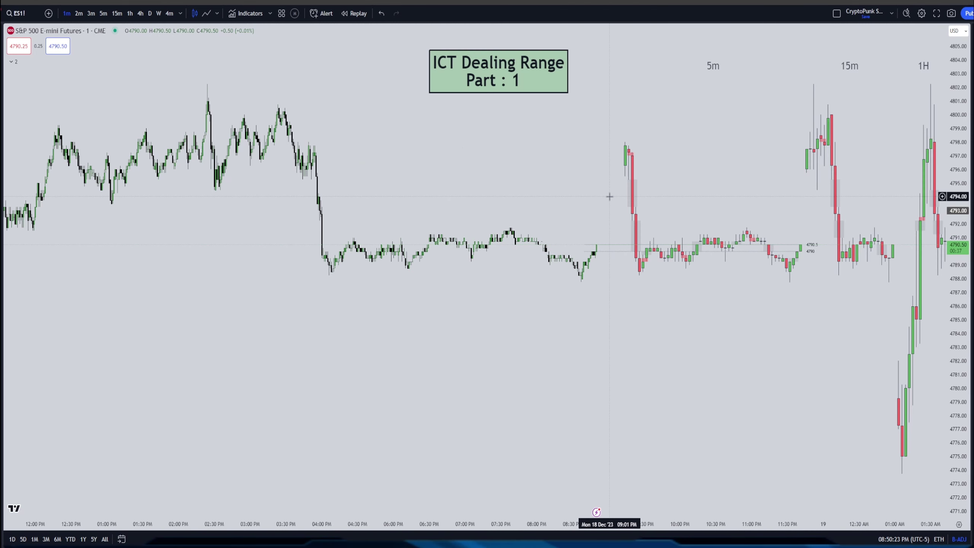
pyautogui.click(13, 62)
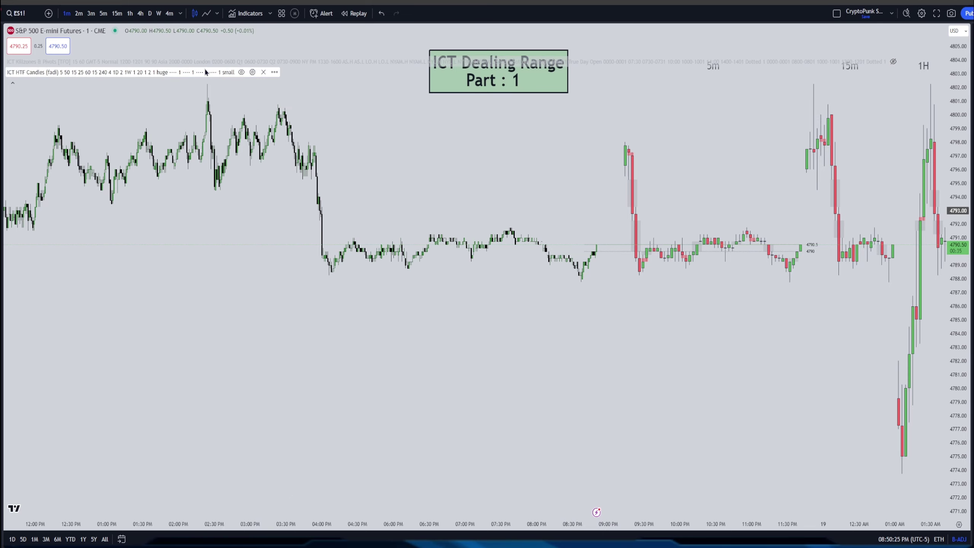
pyautogui.click(241, 73)
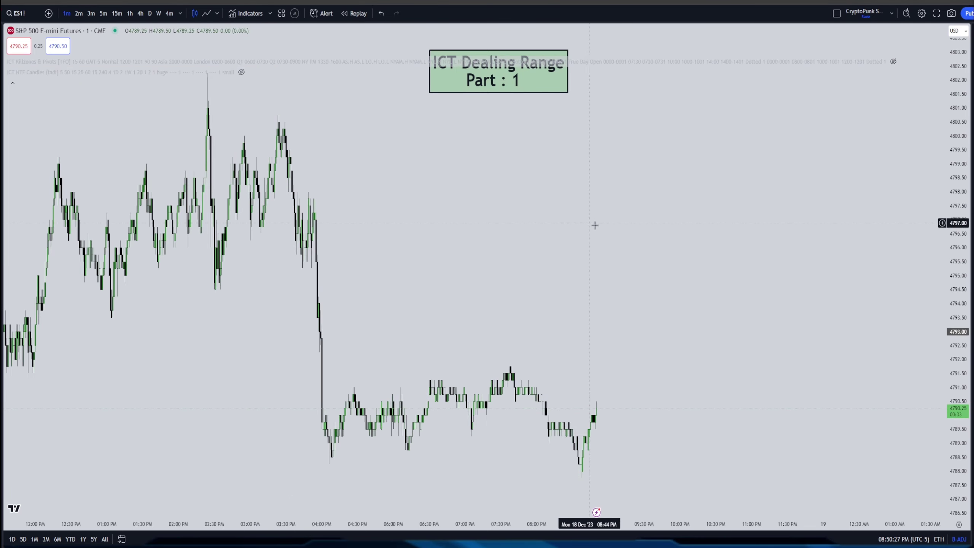
# Set the ICT Killzones & Pivots session drawing limit to 5 and show the indicator's session boxes on the chart.
pyautogui.scroll(-5, 593, 224)
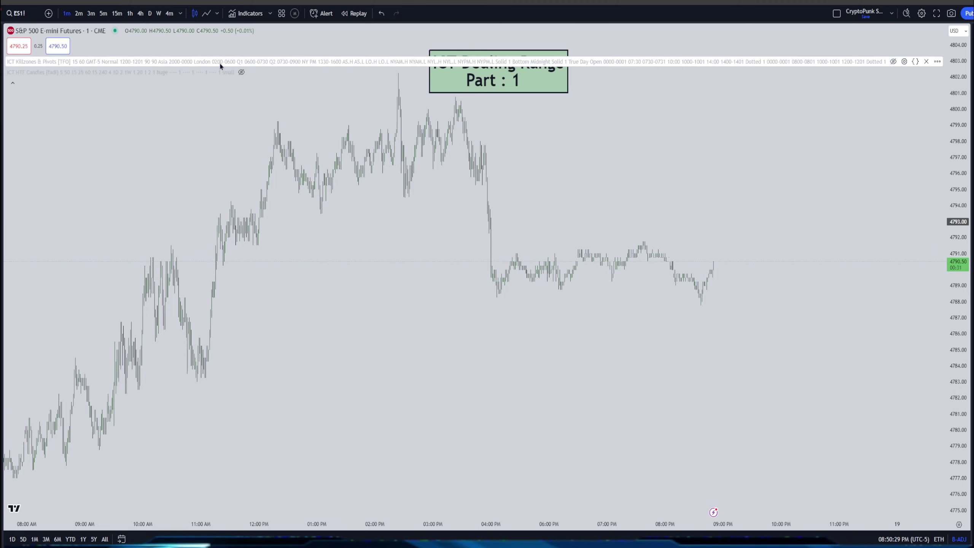
pyautogui.click(905, 62)
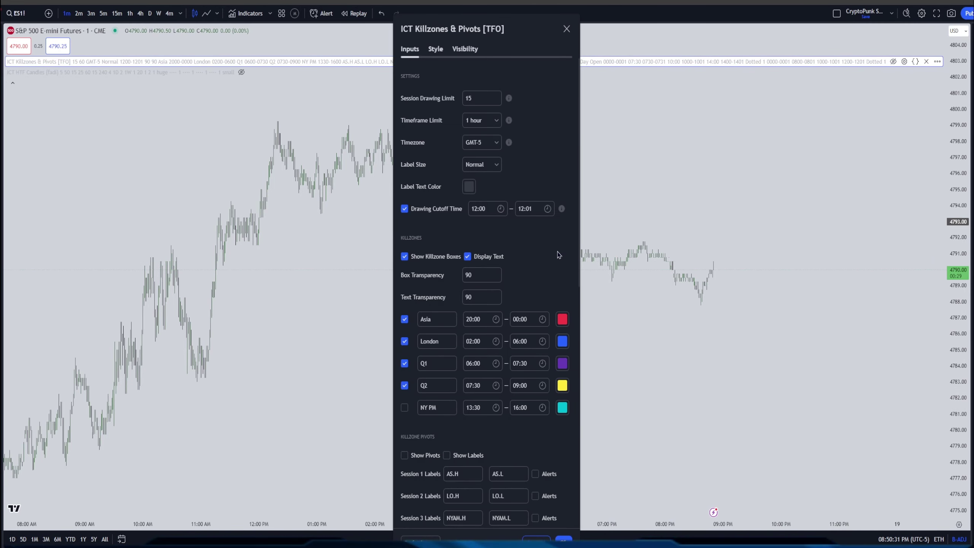
pyautogui.scroll(-1, 538, 272)
pyautogui.scroll(1, 538, 272)
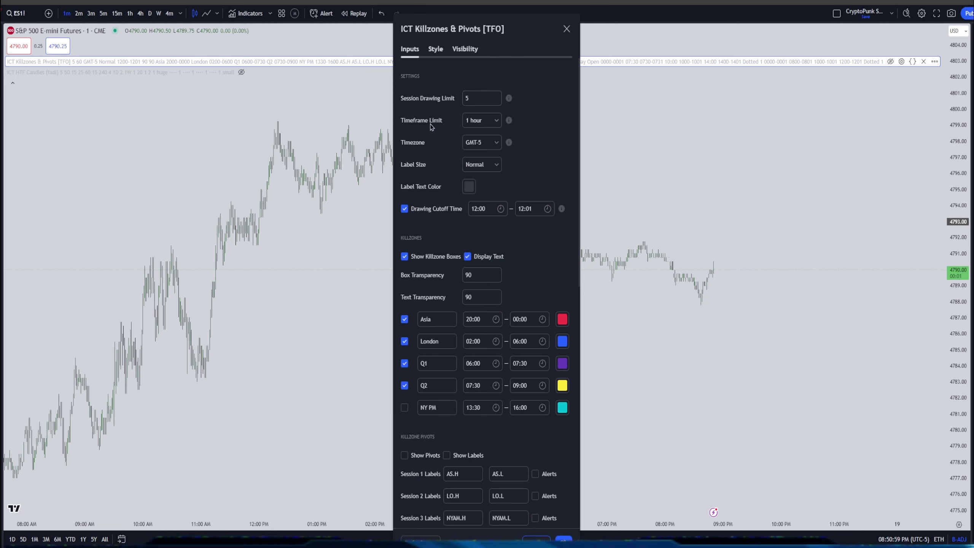
pyautogui.click(489, 122)
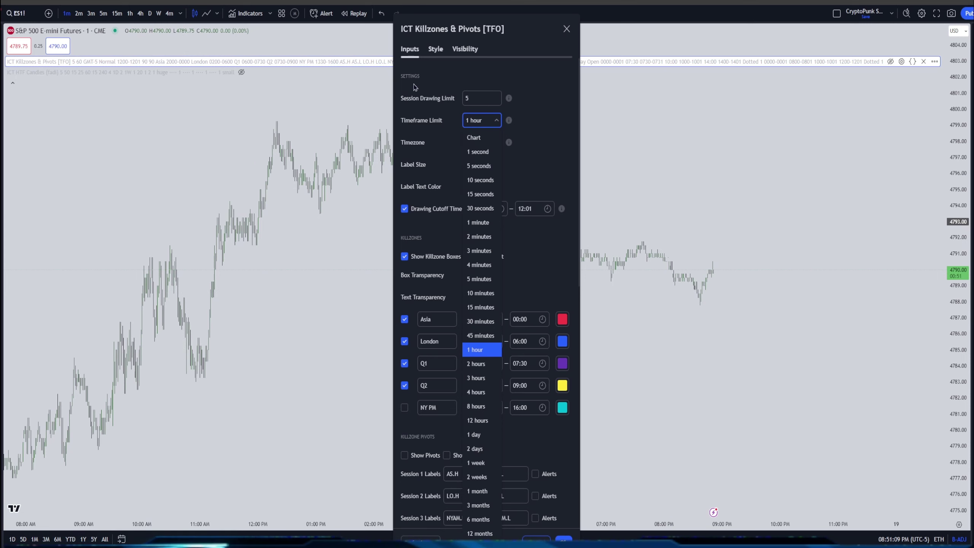
pyautogui.click(892, 62)
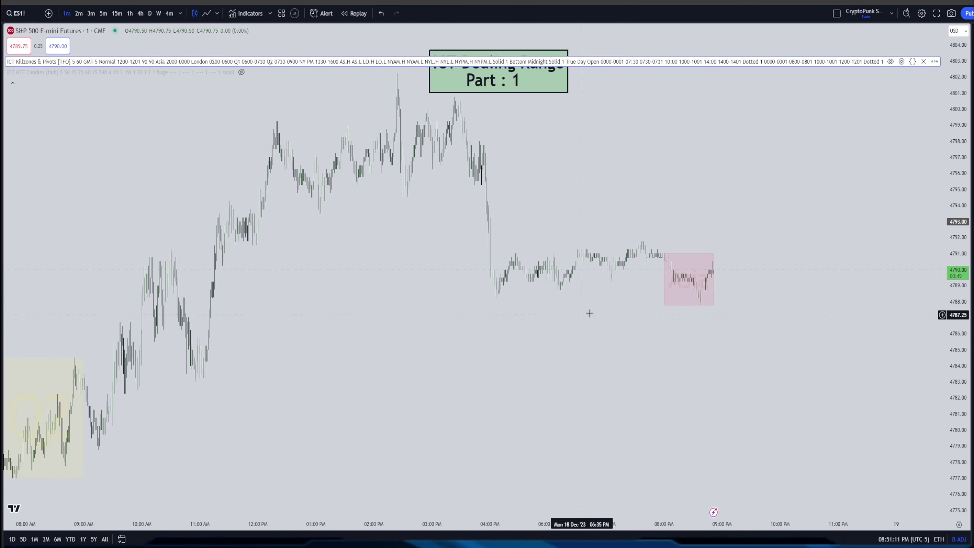
pyautogui.moveTo(588, 313); pyautogui.dragTo(729, 277)
pyautogui.hscroll(-10, 451, 310)
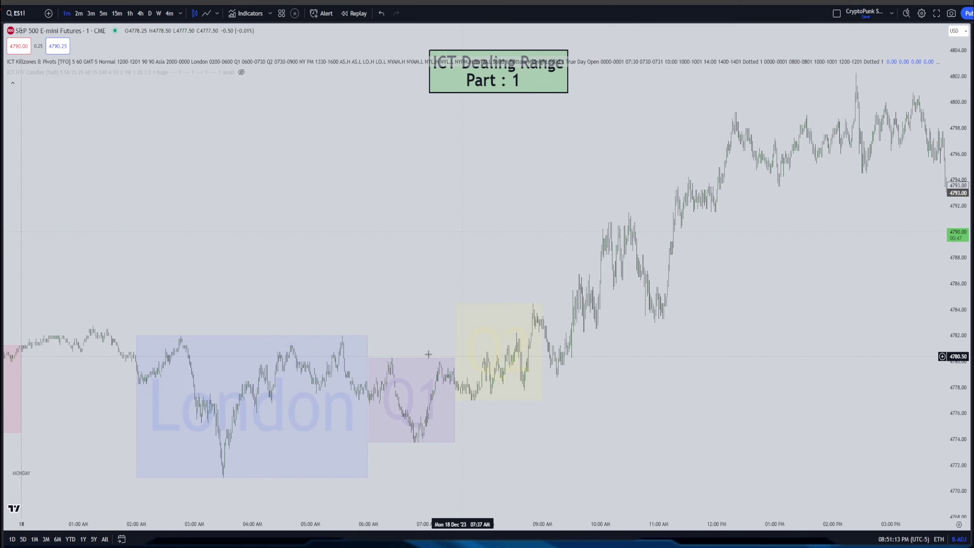
pyautogui.scroll(-3, 520, 266)
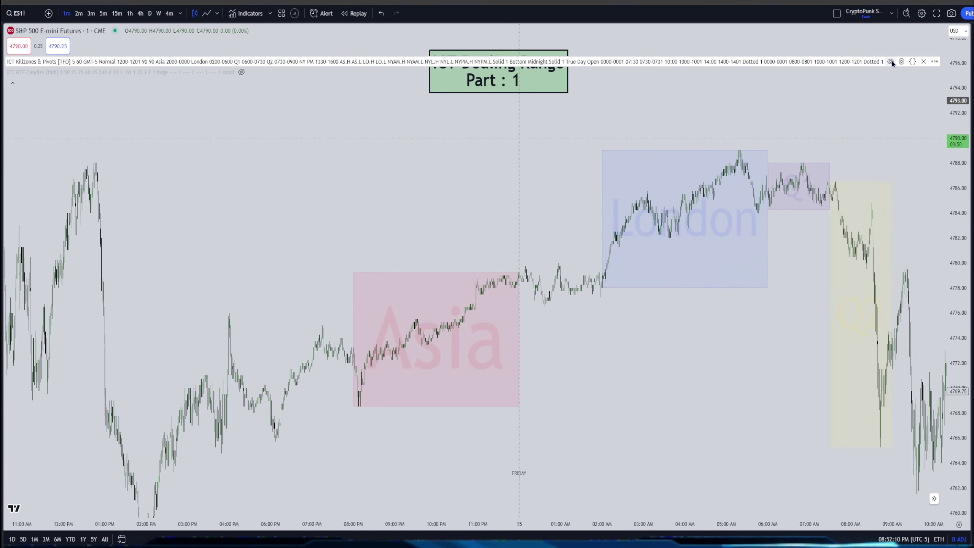
# Set the Killzones session drawing limit to 1 and check which session boxes are drawn on recent days.
pyautogui.click(900, 62)
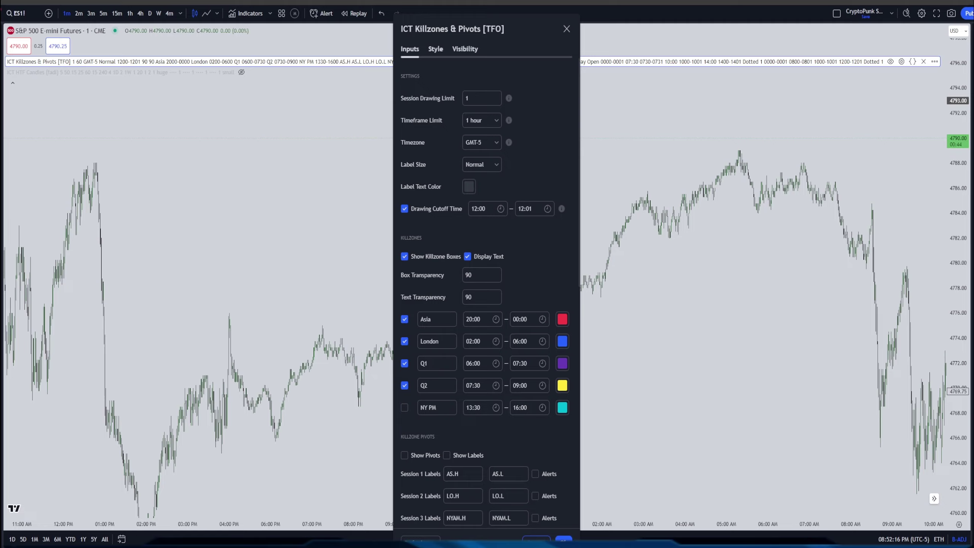
pyautogui.click(564, 540)
pyautogui.moveTo(841, 409); pyautogui.dragTo(187, 342)
pyautogui.moveTo(757, 344); pyautogui.dragTo(486, 375)
pyautogui.moveTo(799, 275); pyautogui.dragTo(395, 325)
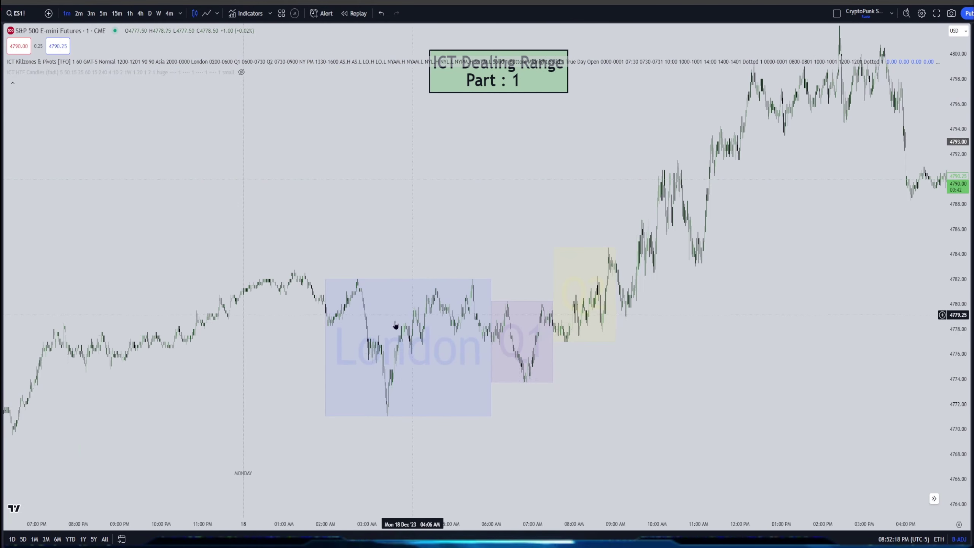
pyautogui.scroll(-5, 499, 324)
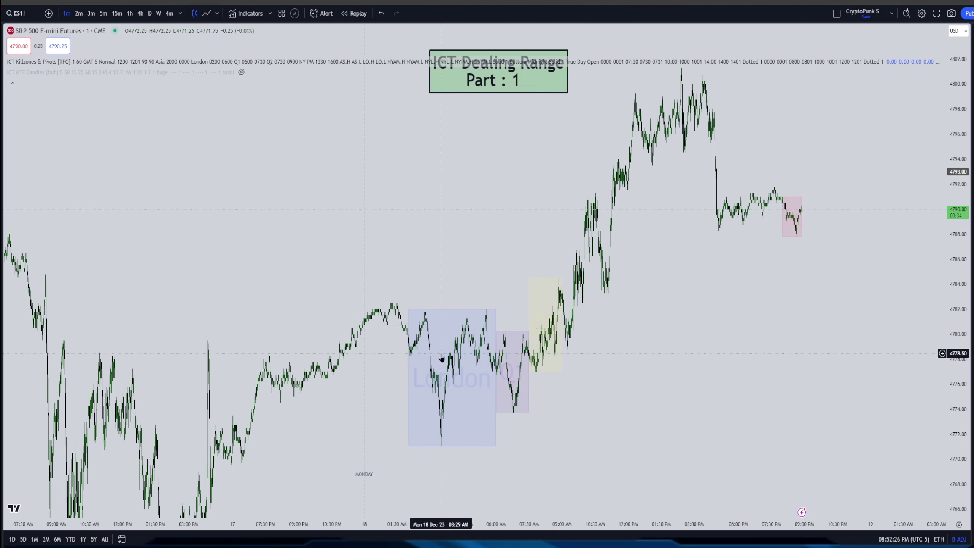
pyautogui.moveTo(334, 359); pyautogui.dragTo(484, 303)
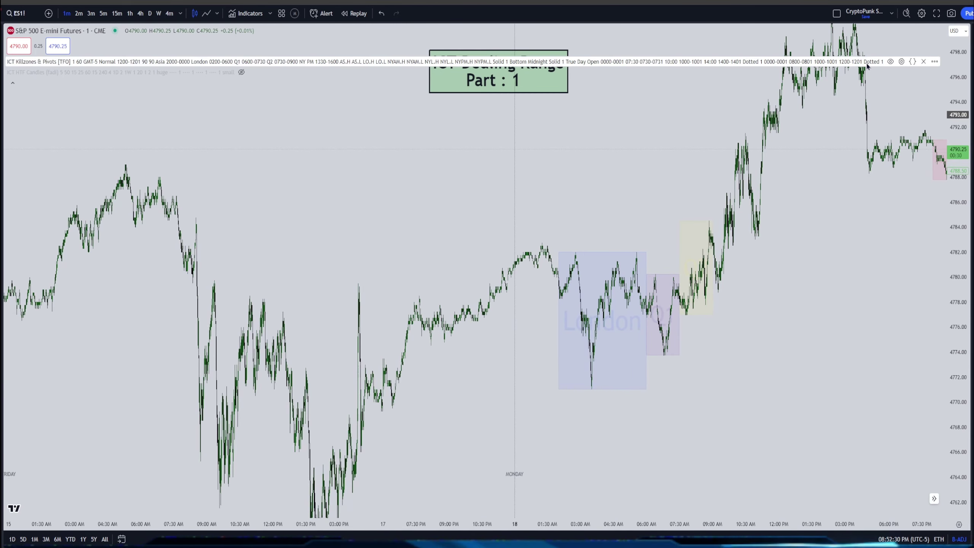
# Set the Killzones session drawing limit to 5 and keep the timeframe limit at 1 hour.
pyautogui.click(901, 61)
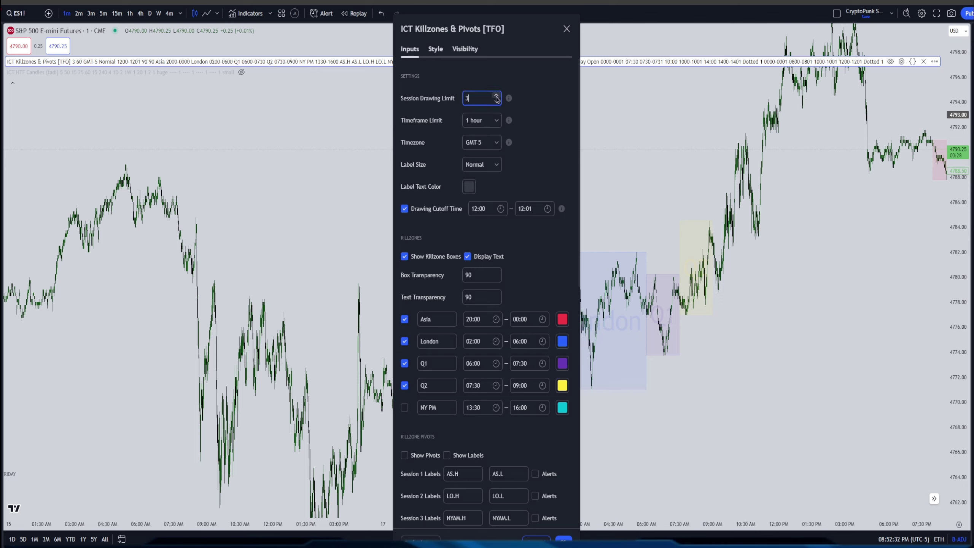
pyautogui.click(529, 133)
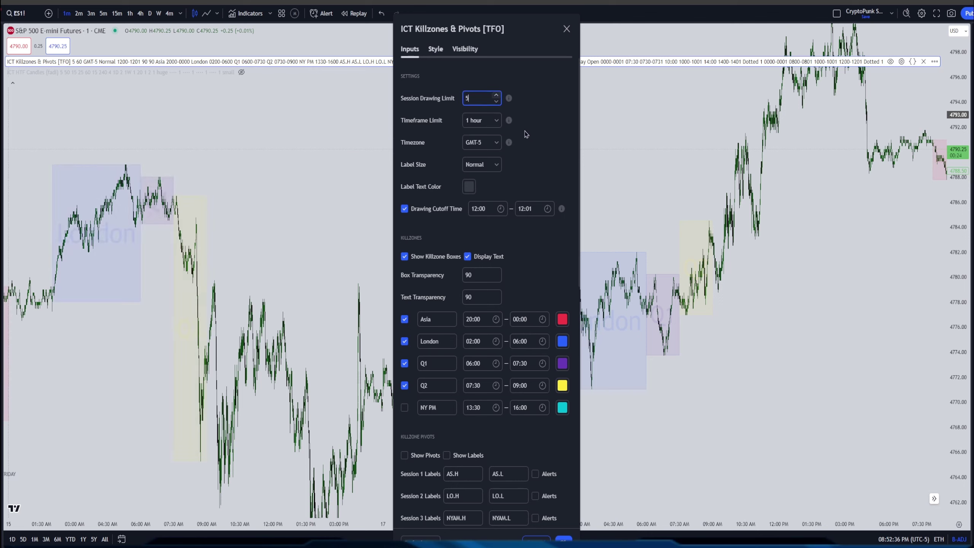
pyautogui.click(525, 135)
pyautogui.click(469, 121)
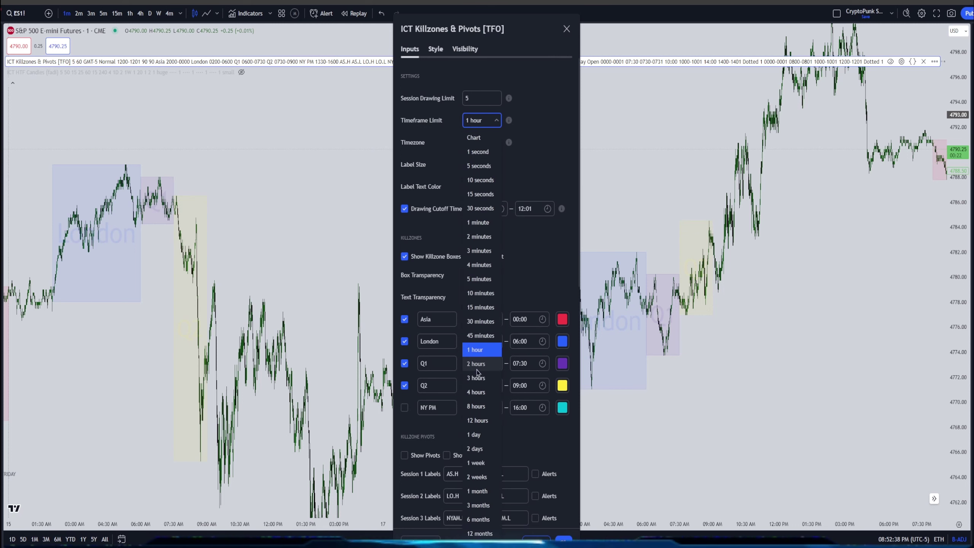
pyautogui.click(556, 268)
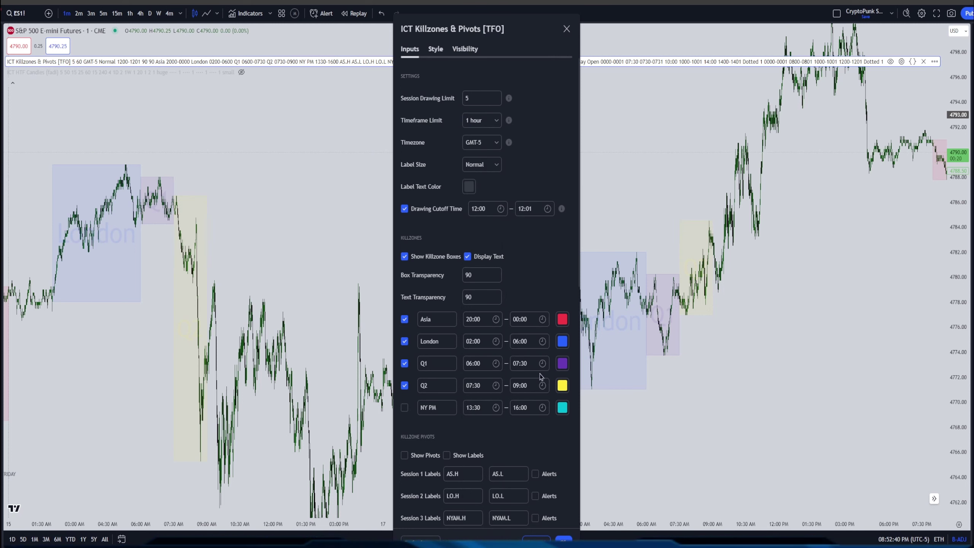
pyautogui.click(564, 539)
# Switch the chart to the 1-hour timeframe and reset the chart view.
pyautogui.click(130, 14)
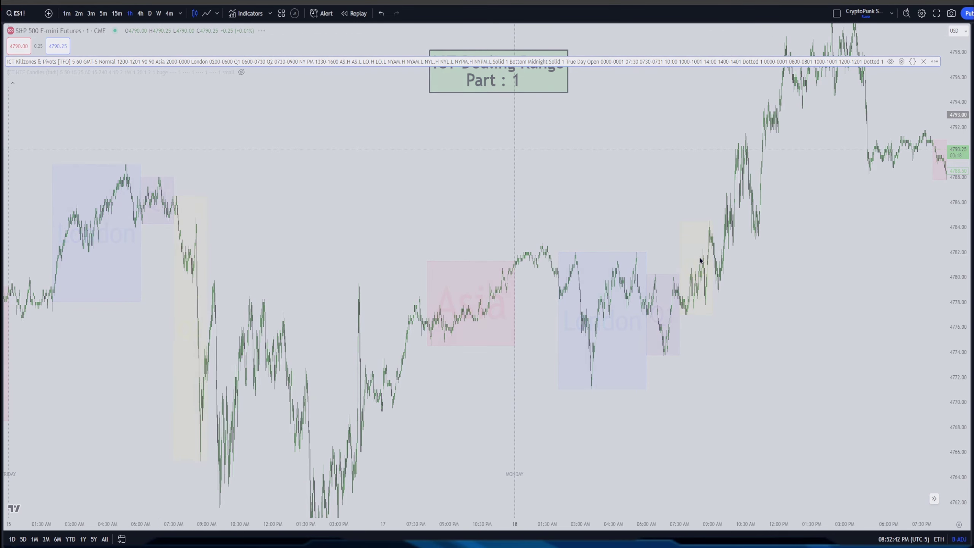
pyautogui.rightClick(825, 295)
pyautogui.click(840, 303)
pyautogui.scroll(7, 802, 335)
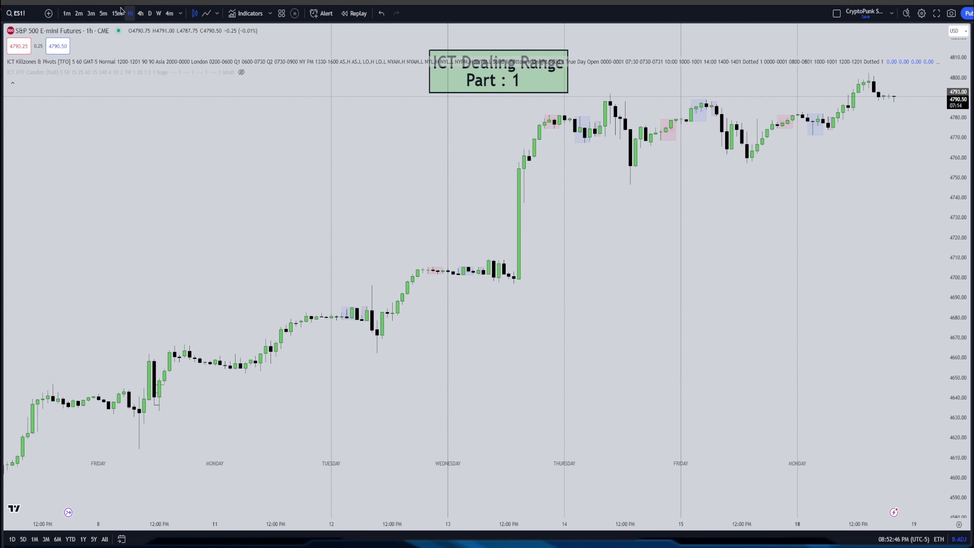
# Switch the chart to 2 hours to test the killzone timeframe limit, and return to 1 hour.
pyautogui.click(172, 15)
pyautogui.click(195, 218)
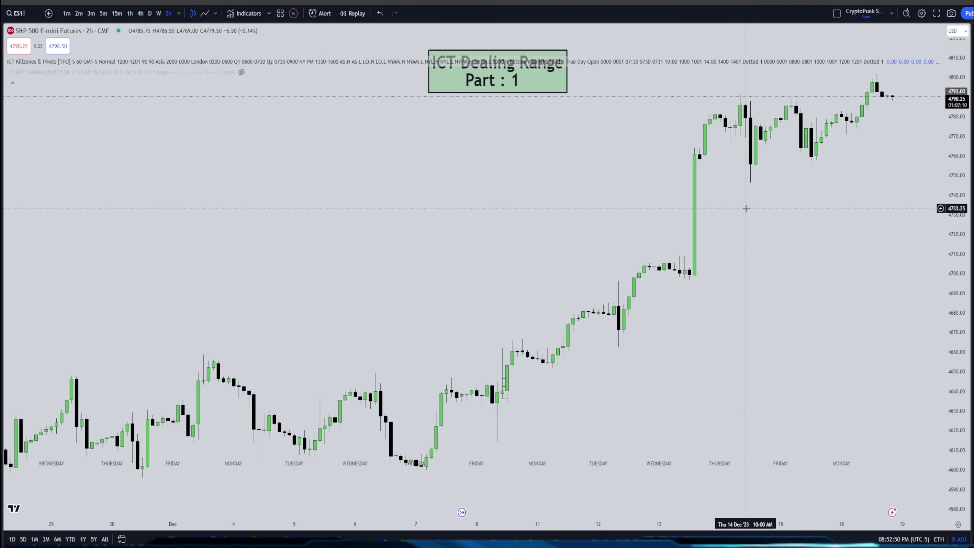
pyautogui.click(179, 13)
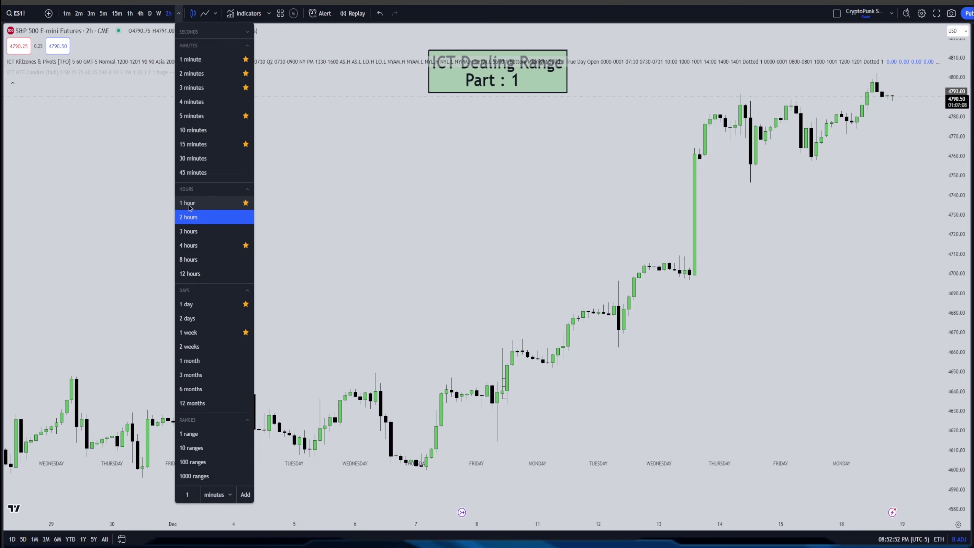
pyautogui.click(196, 203)
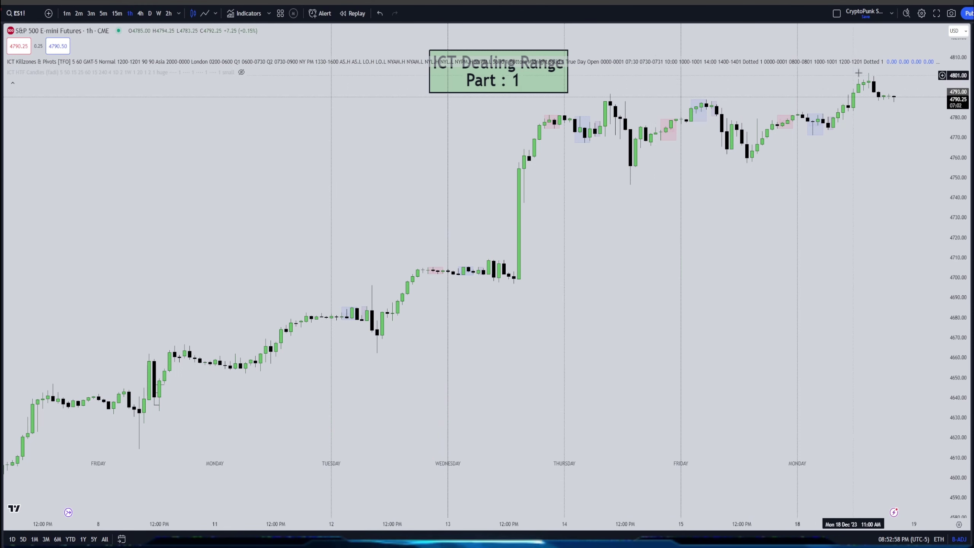
# Compare the Killzones timezone options with the chart's own timezone list and keep the indicator at GMT-5.
pyautogui.click(901, 62)
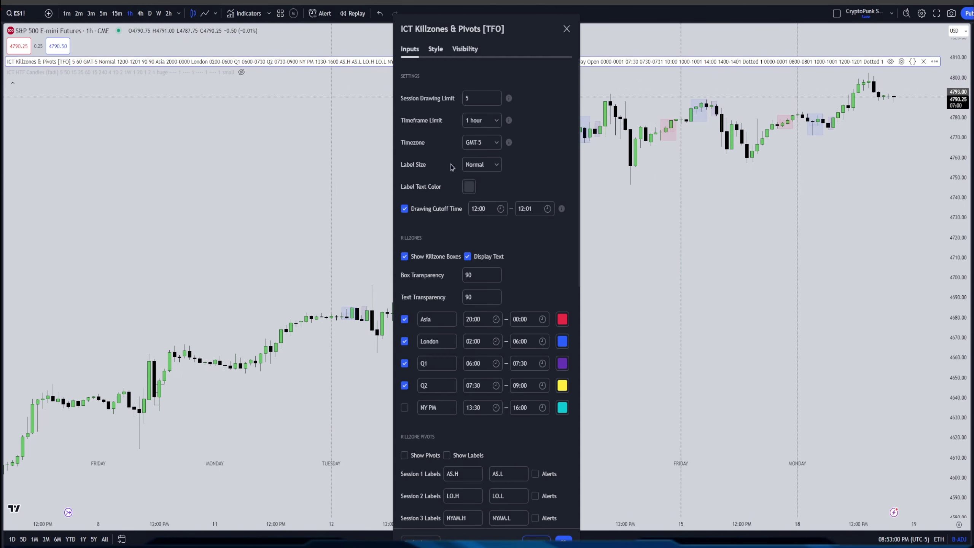
pyautogui.click(496, 144)
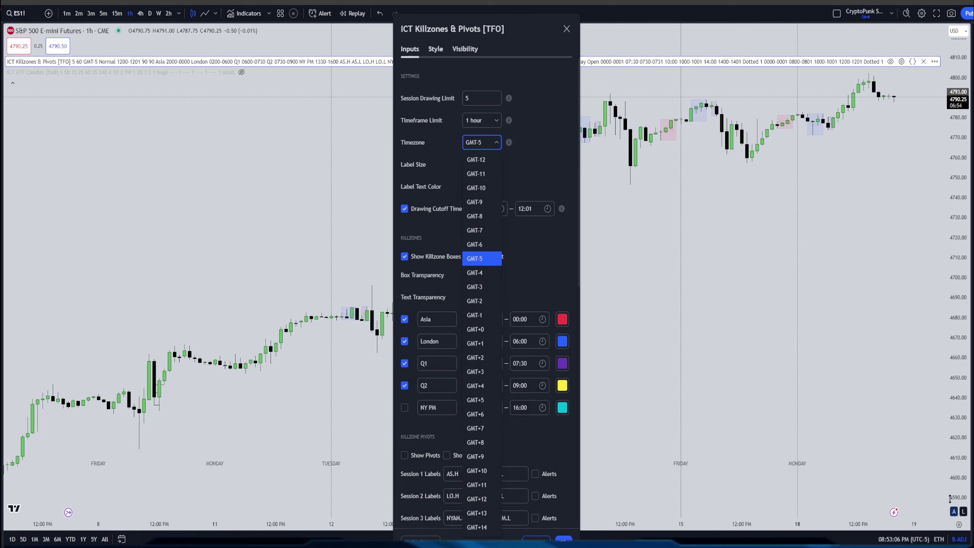
pyautogui.click(903, 539)
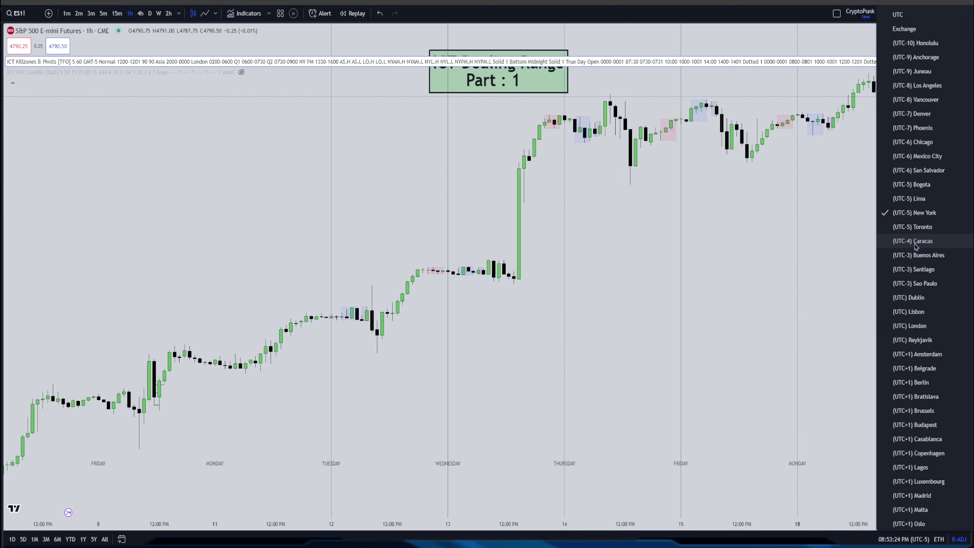
pyautogui.click(848, 178)
pyautogui.click(902, 61)
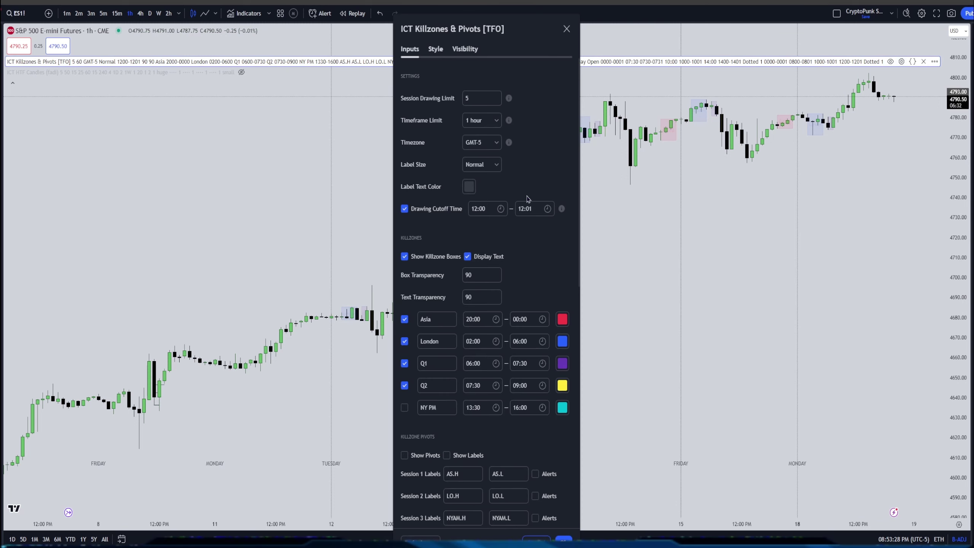
pyautogui.click(488, 143)
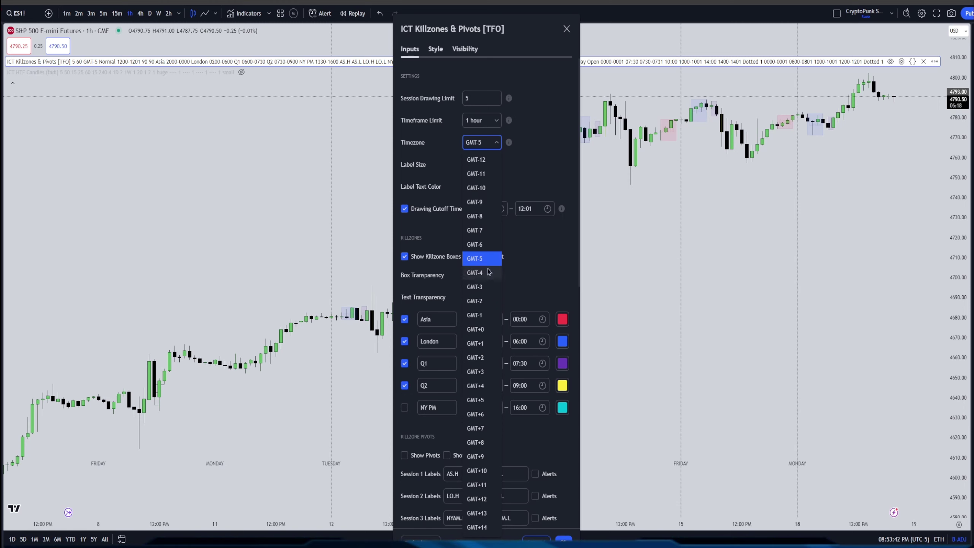
pyautogui.click(549, 264)
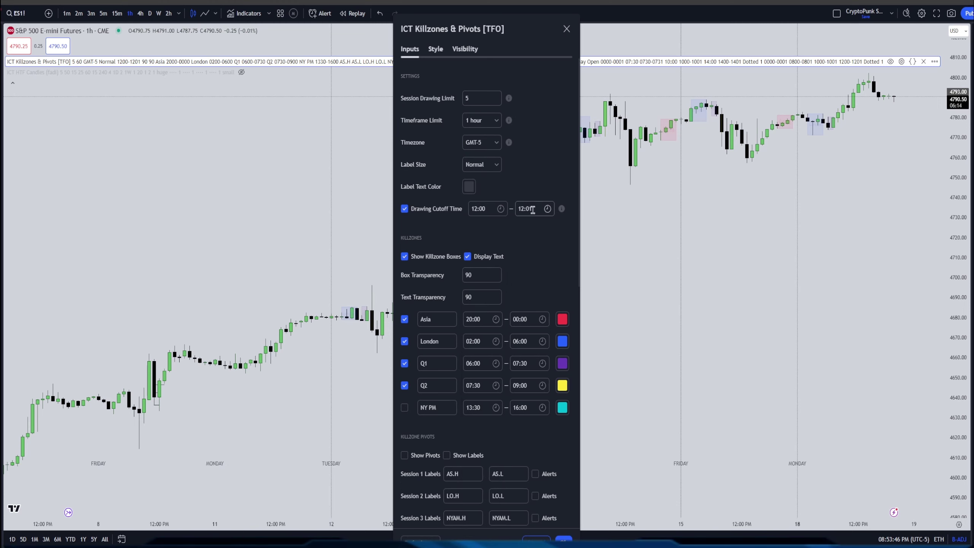
# Look over the label text color palette and the drawing cutoff start times in the Killzones settings.
pyautogui.click(469, 187)
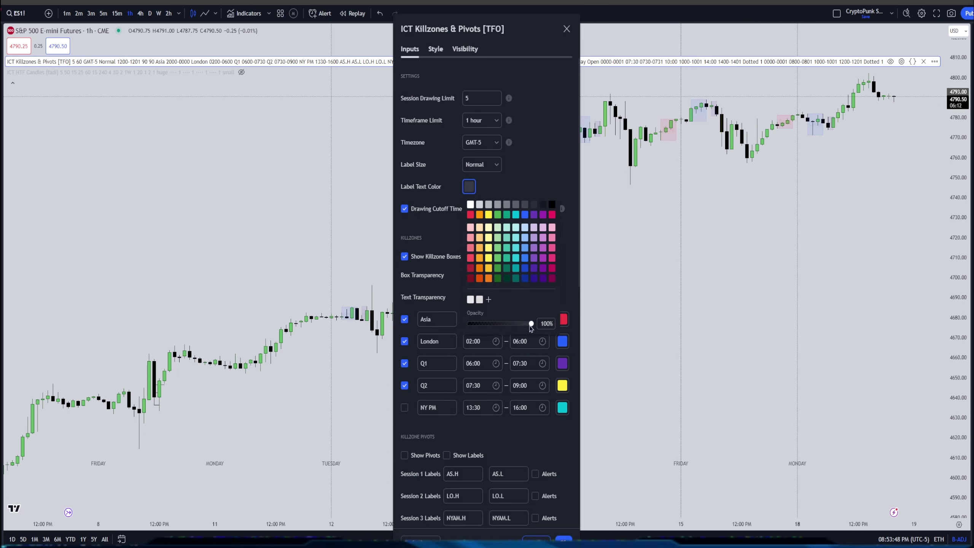
pyautogui.click(518, 169)
pyautogui.scroll(-2, 511, 279)
pyautogui.scroll(1, 482, 264)
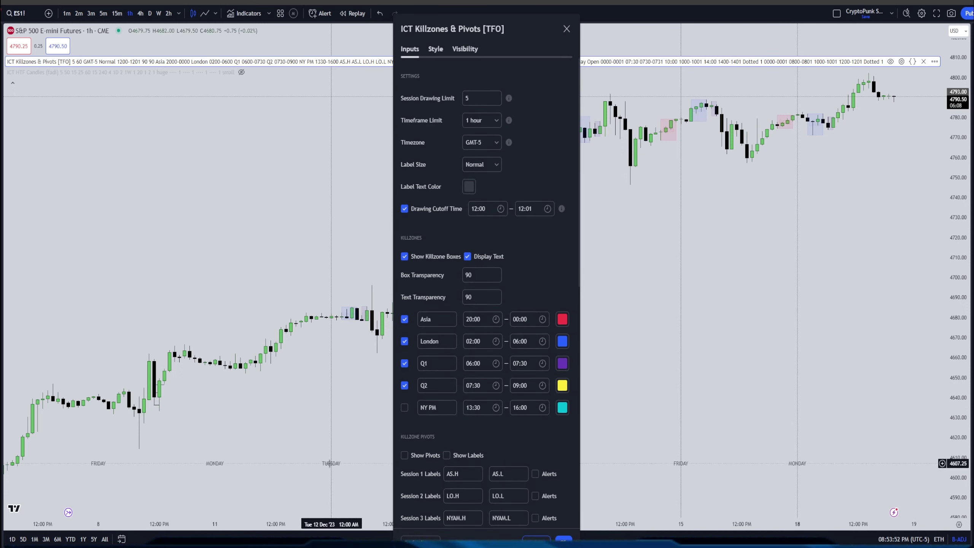
pyautogui.click(489, 206)
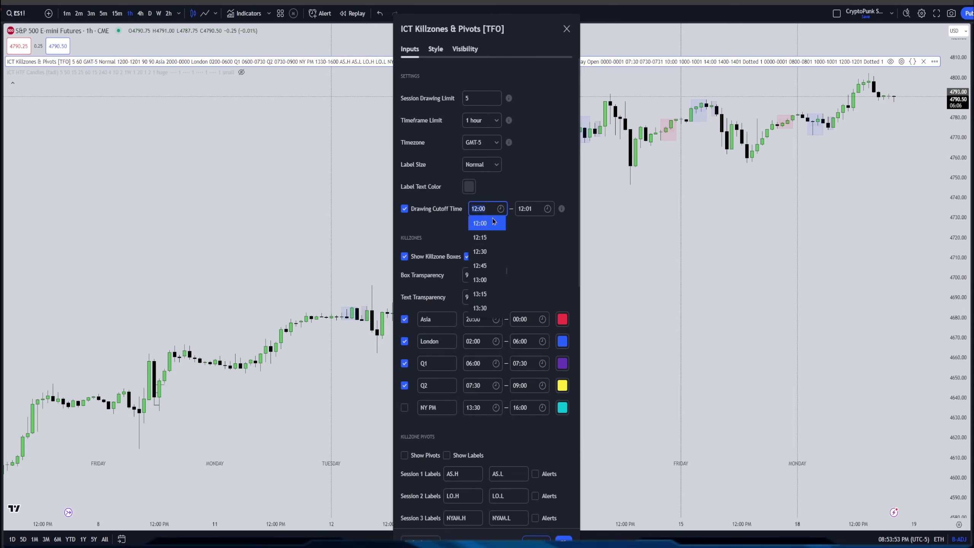
pyautogui.click(542, 291)
# Turn off the display text of the killzone boxes and apply the settings.
pyautogui.scroll(-5, 509, 261)
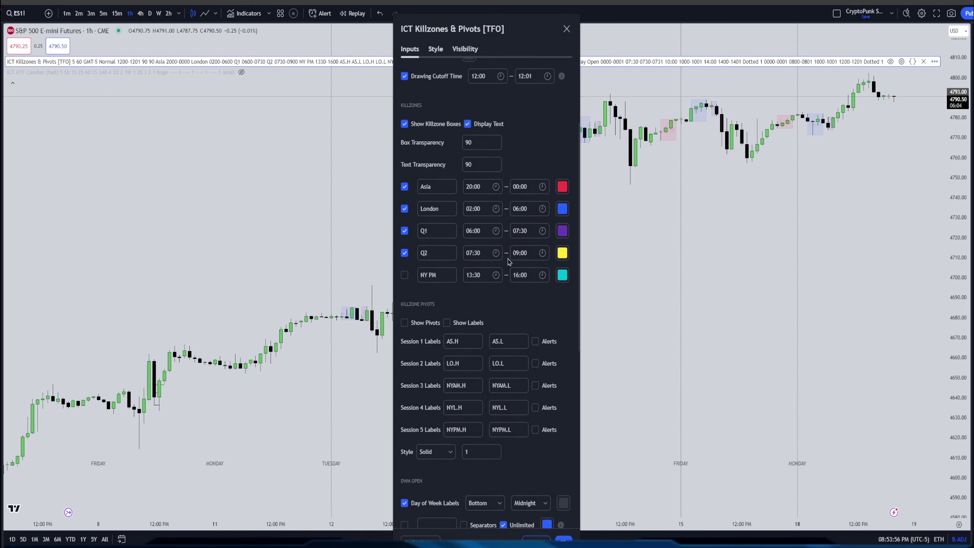
pyautogui.scroll(2, 509, 261)
pyautogui.click(404, 120)
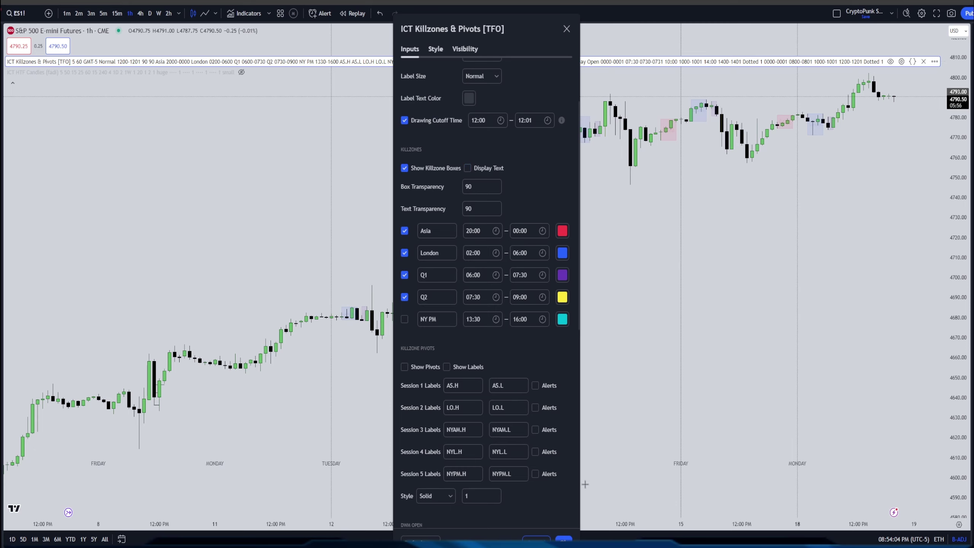
pyautogui.click(563, 539)
# Rescale the price axis and switch to the 15-minute timeframe, framing the Friday and Monday killzone boxes.
pyautogui.moveTo(961, 419); pyautogui.dragTo(961, 146)
pyautogui.moveTo(789, 147); pyautogui.dragTo(933, 513)
pyautogui.scroll(5, 645, 347)
pyautogui.scroll(3, 645, 348)
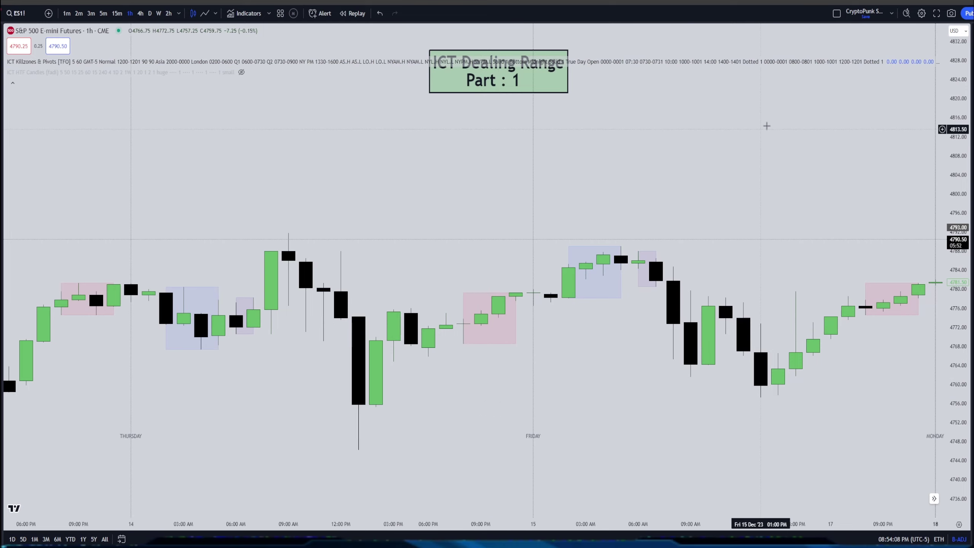
pyautogui.click(117, 13)
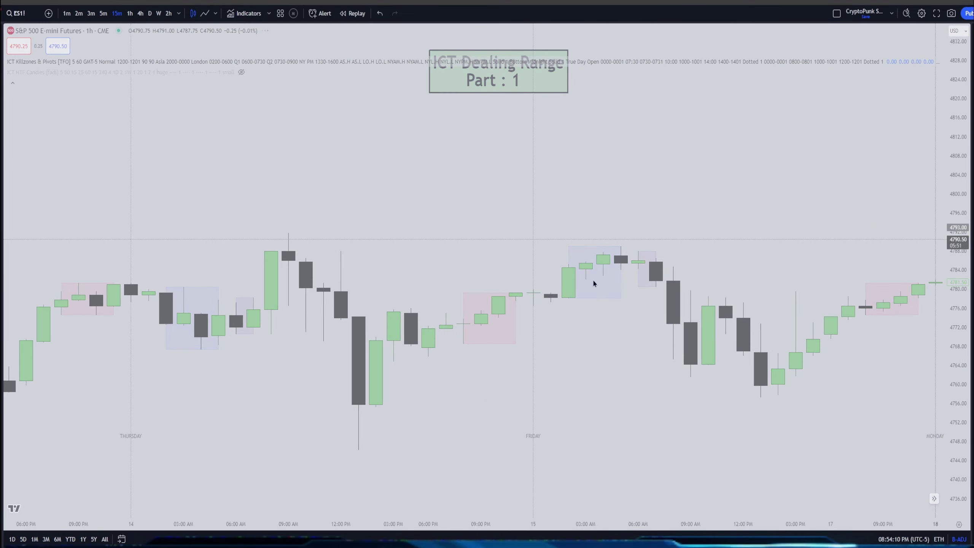
pyautogui.scroll(-5, 618, 294)
pyautogui.scroll(-5, 643, 306)
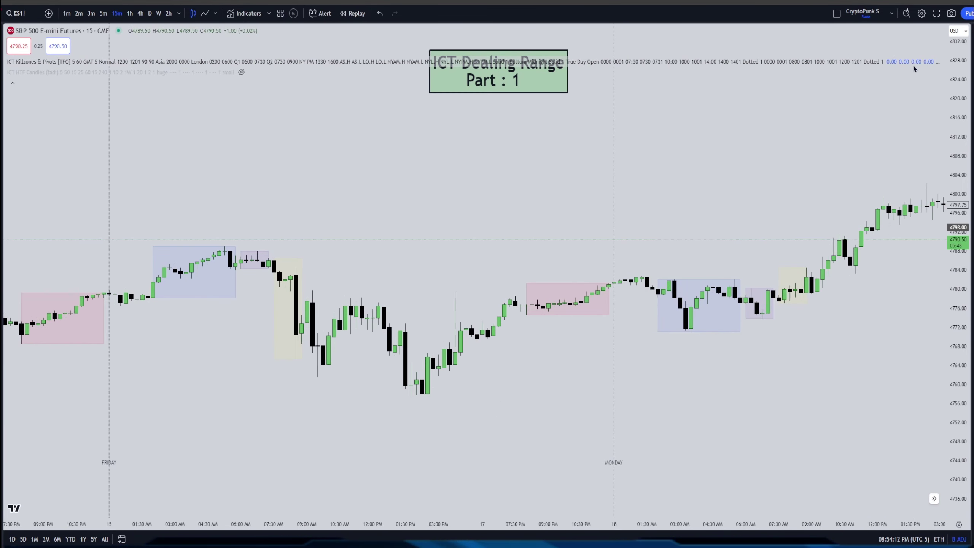
# Turn the killzone display text on, try a text transparency of 75, and set it back to 90.
pyautogui.click(901, 61)
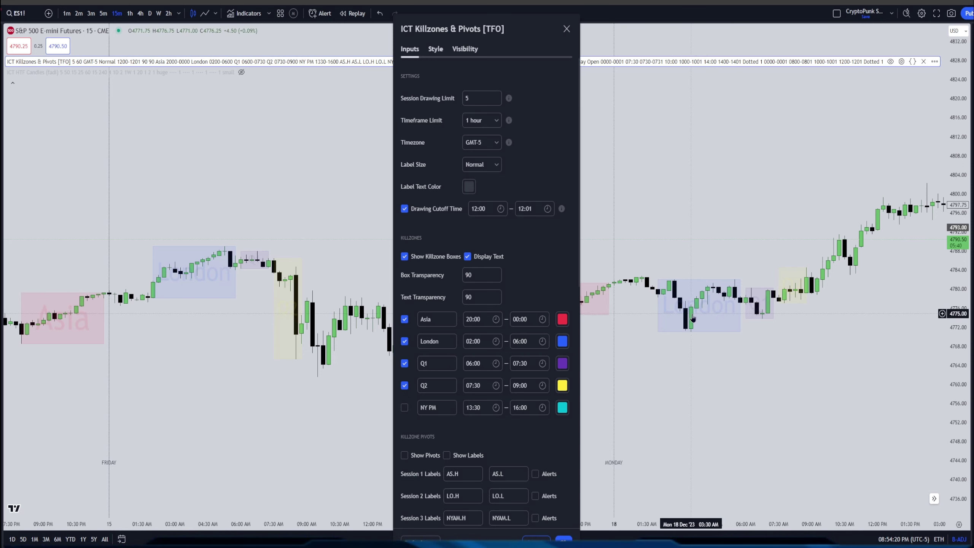
pyautogui.click(472, 298)
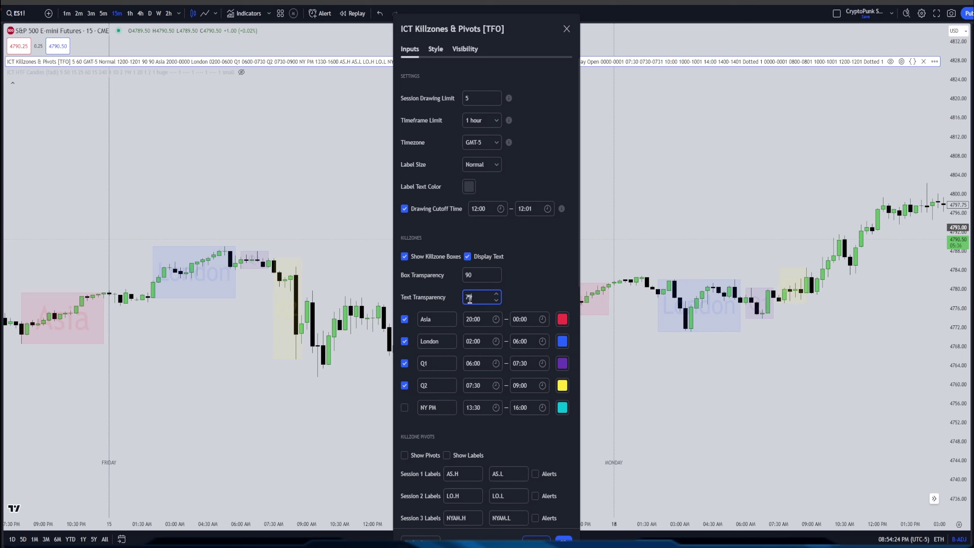
pyautogui.click(527, 287)
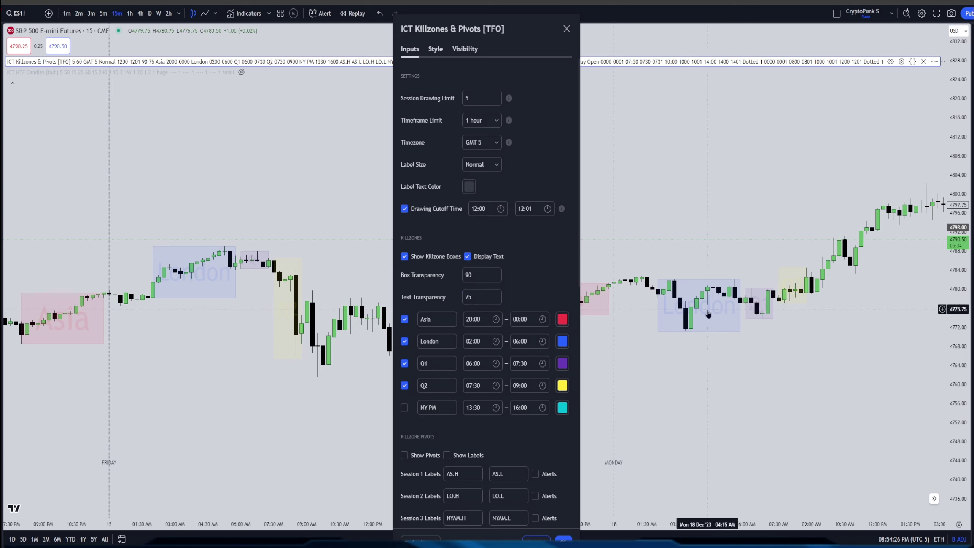
pyautogui.click(481, 295)
pyautogui.write('90')
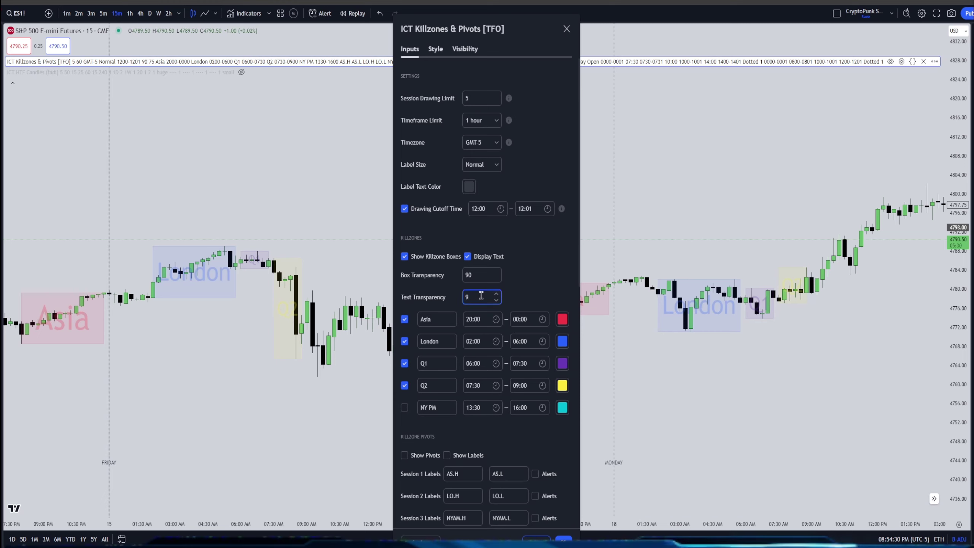
pyautogui.click(544, 283)
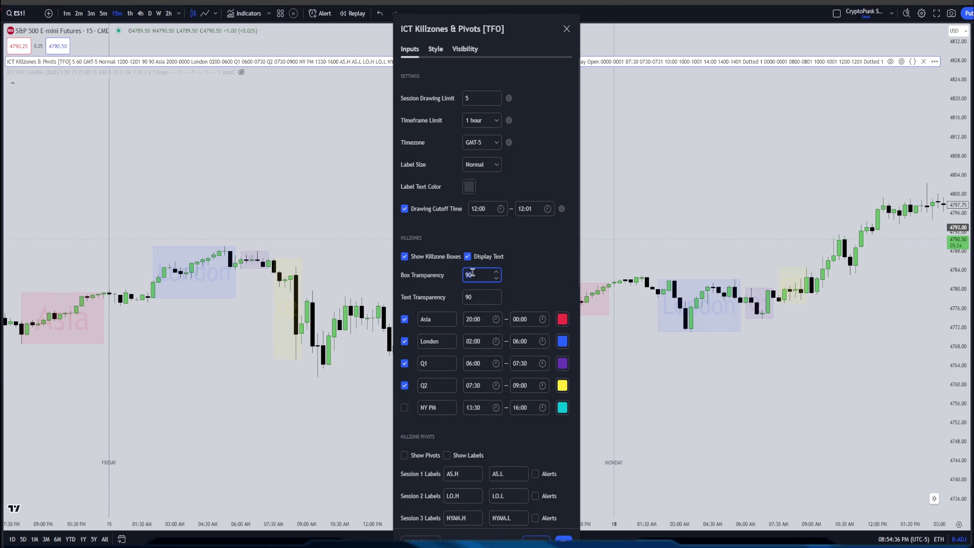
# Try killzone box transparencies of 50 and 95, and set the box transparency back to 90.
pyautogui.click(524, 279)
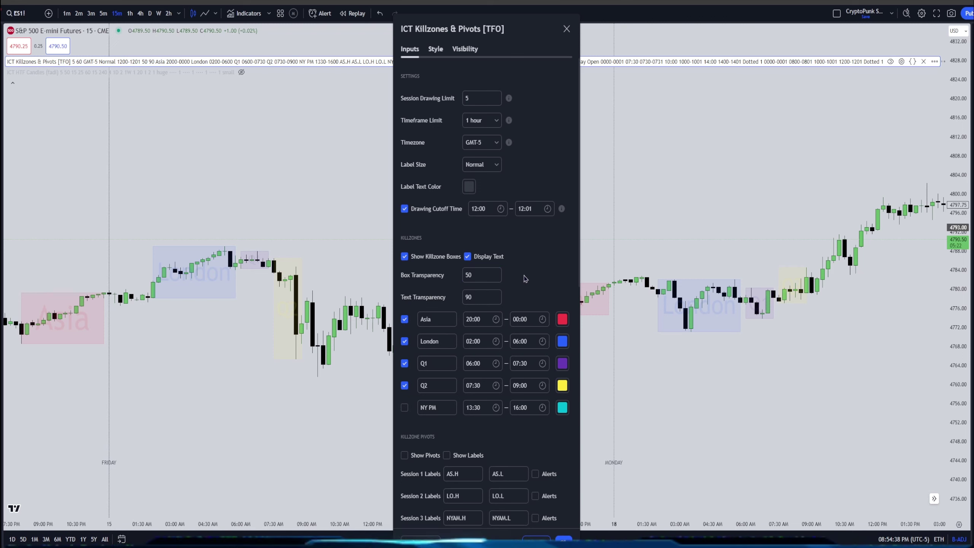
pyautogui.click(479, 274)
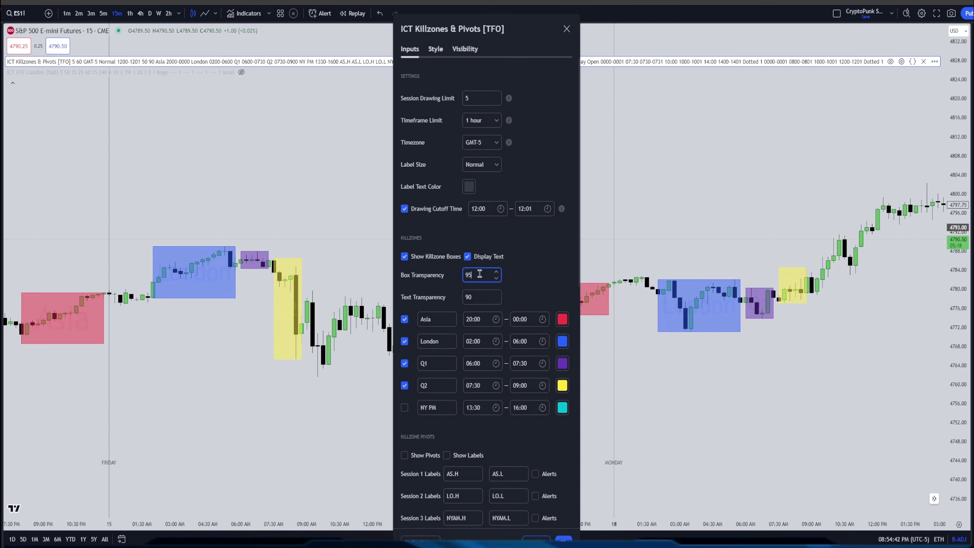
pyautogui.click(523, 295)
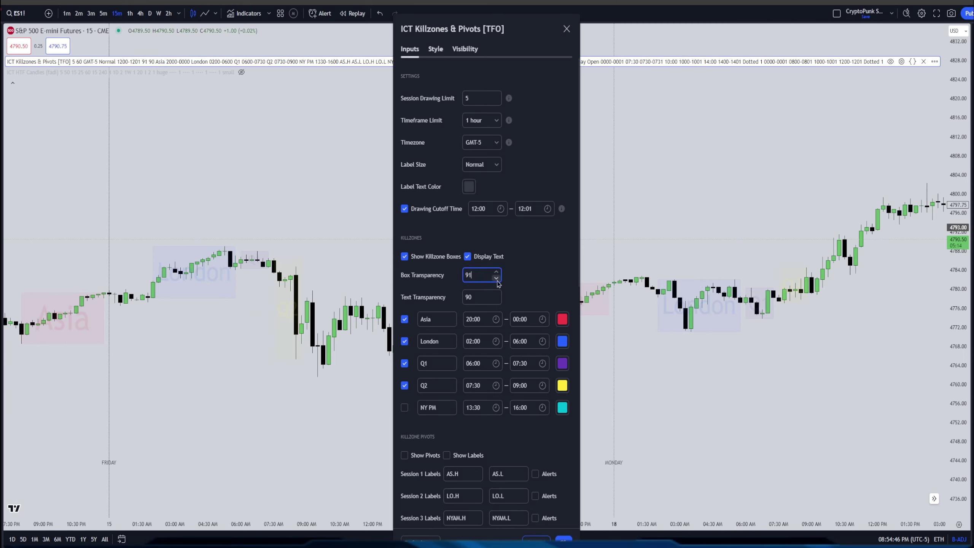
pyautogui.click(481, 301)
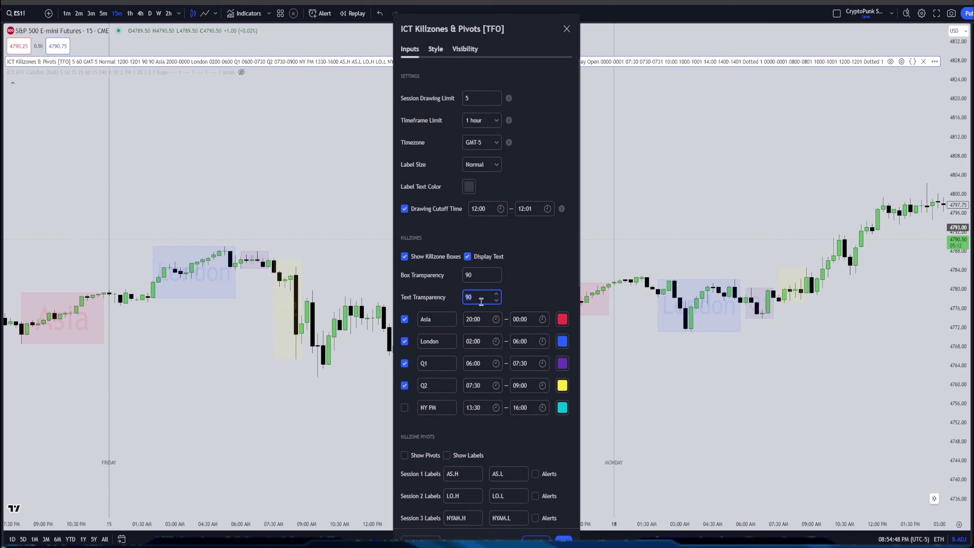
# Turn off the killzone display text and disable the Q1 and Q2 sessions, leaving Asia and London enabled.
pyautogui.click(524, 278)
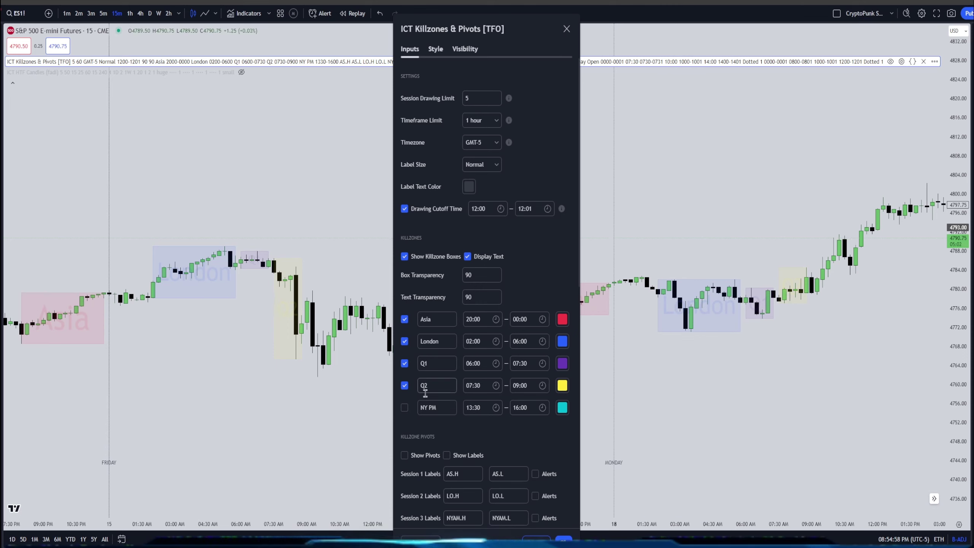
pyautogui.click(468, 256)
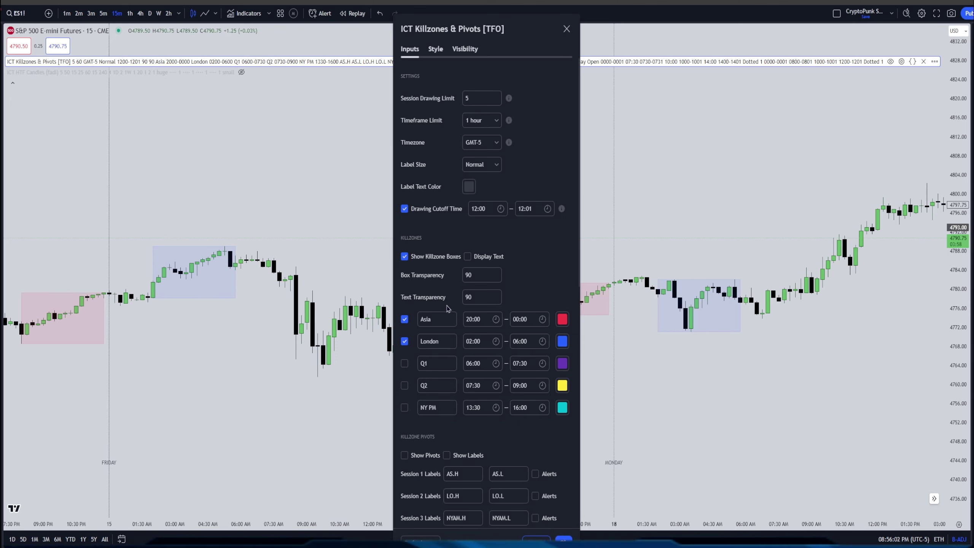
# Review the high and low pivot label names for sessions 1 and 2 in the killzone pivots settings.
pyautogui.scroll(-5, 510, 467)
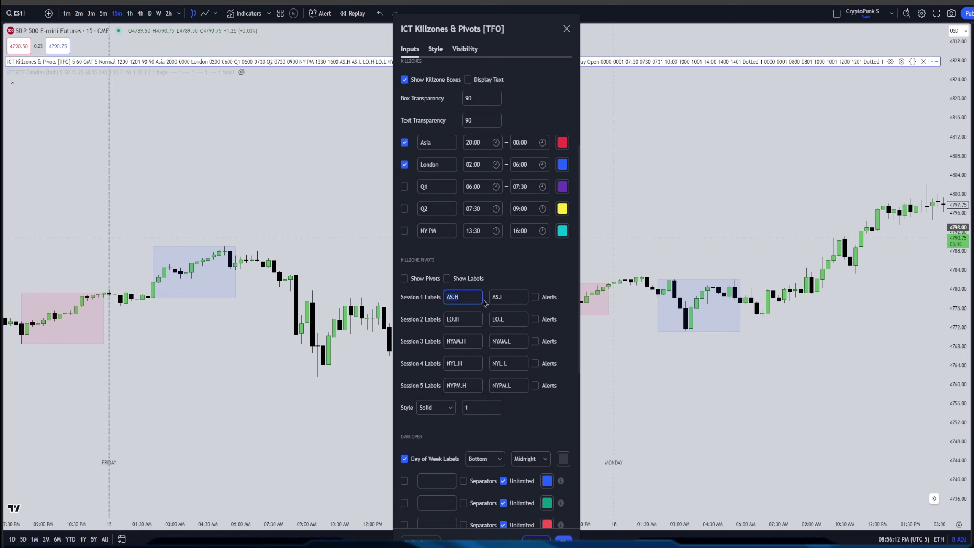
pyautogui.press('Tab')
pyautogui.click(452, 319)
pyautogui.press('Tab')
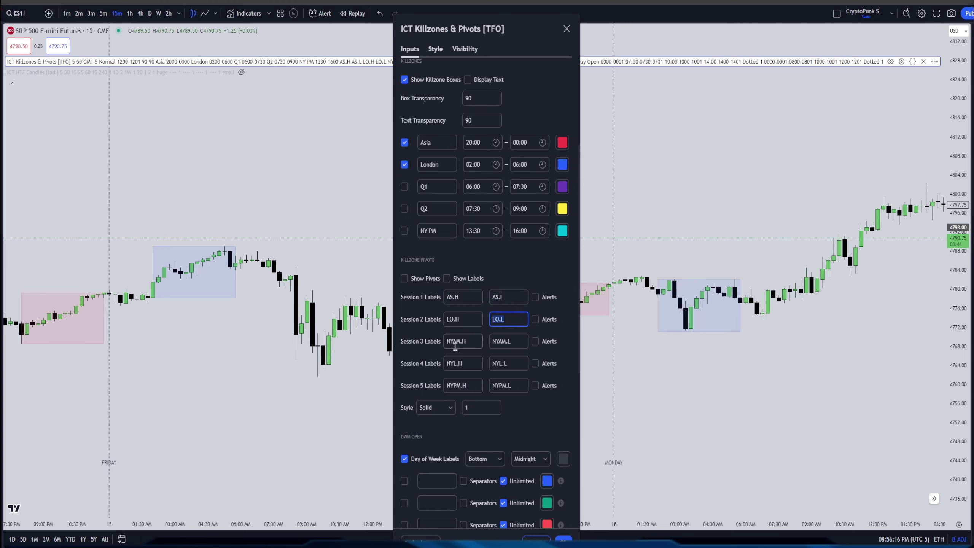
# Show the killzone pivots and their labels on the chart, and turn both off again.
pyautogui.click(422, 282)
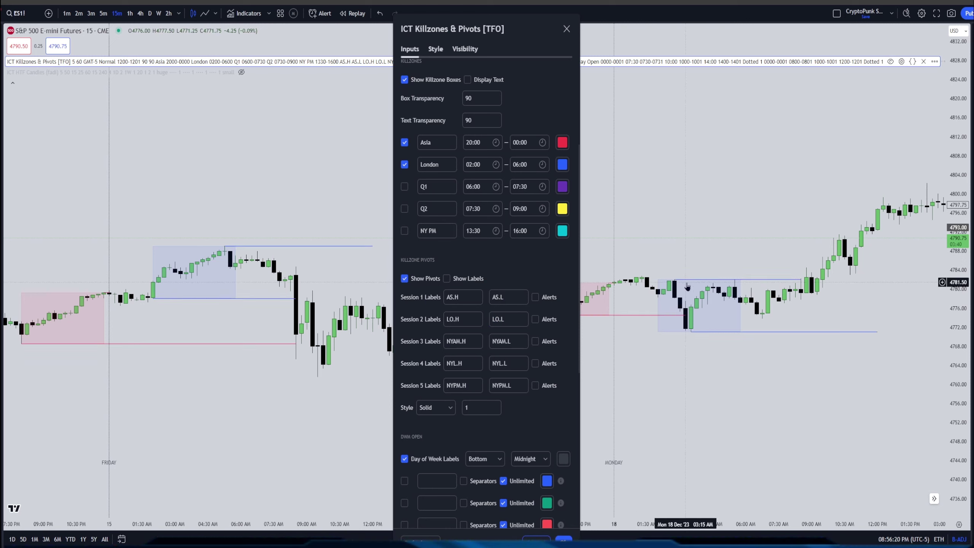
pyautogui.click(446, 279)
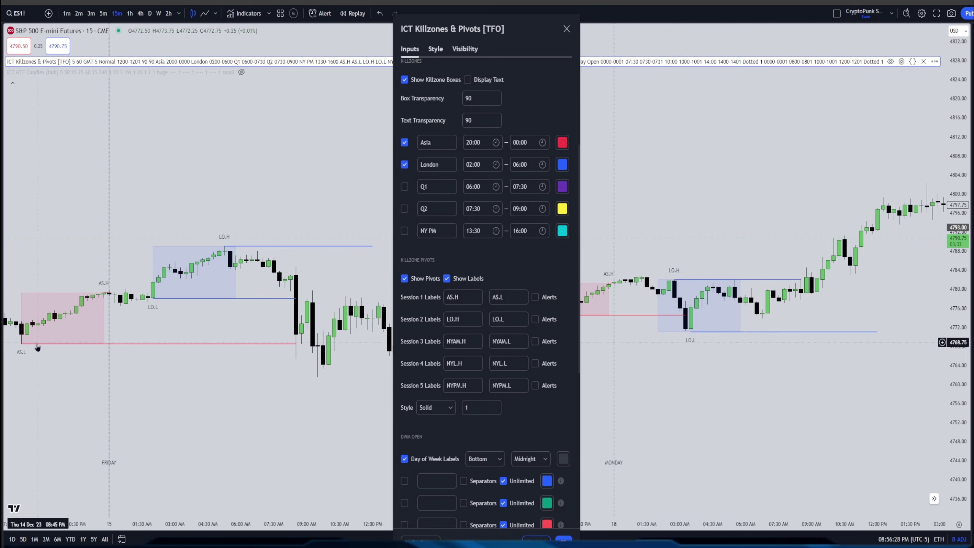
pyautogui.click(446, 278)
pyautogui.click(413, 278)
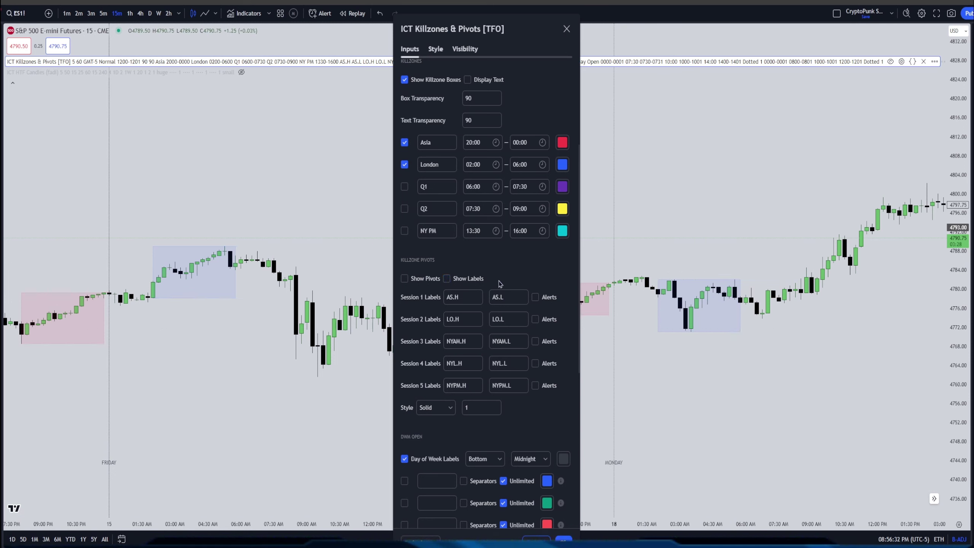
# Preview the killzone pivot lines once more without labels, and switch them off.
pyautogui.scroll(-1, 541, 416)
pyautogui.scroll(-5, 539, 412)
pyautogui.scroll(5, 539, 411)
pyautogui.rightClick(406, 281)
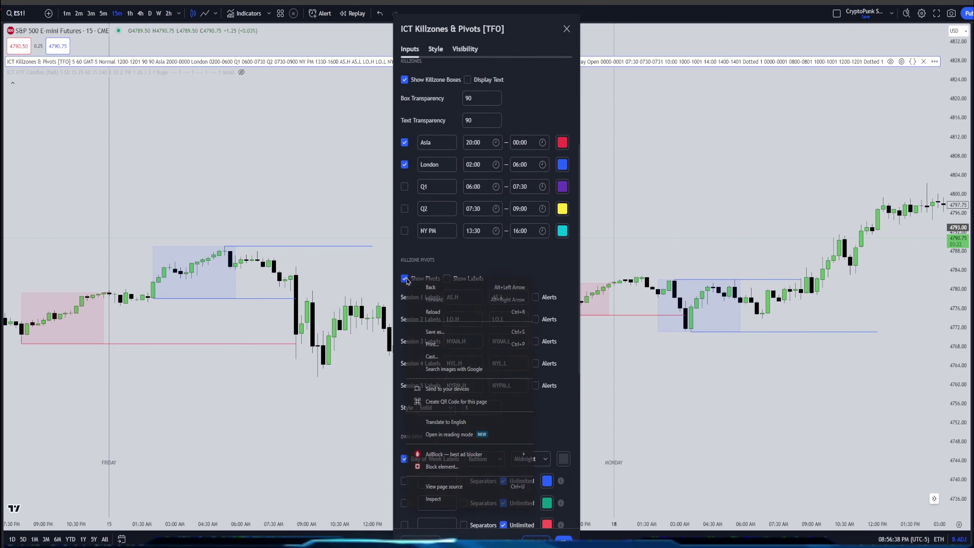
pyautogui.click(474, 260)
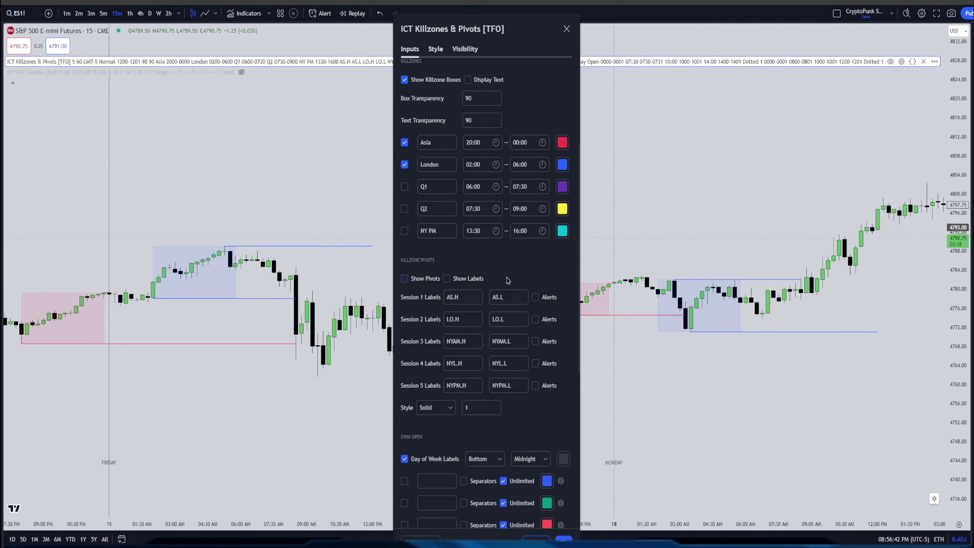
# Hide and redisplay the ICT Killzones & Pivots indicator, and review its day, week and month open fields in the settings.
pyautogui.click(889, 62)
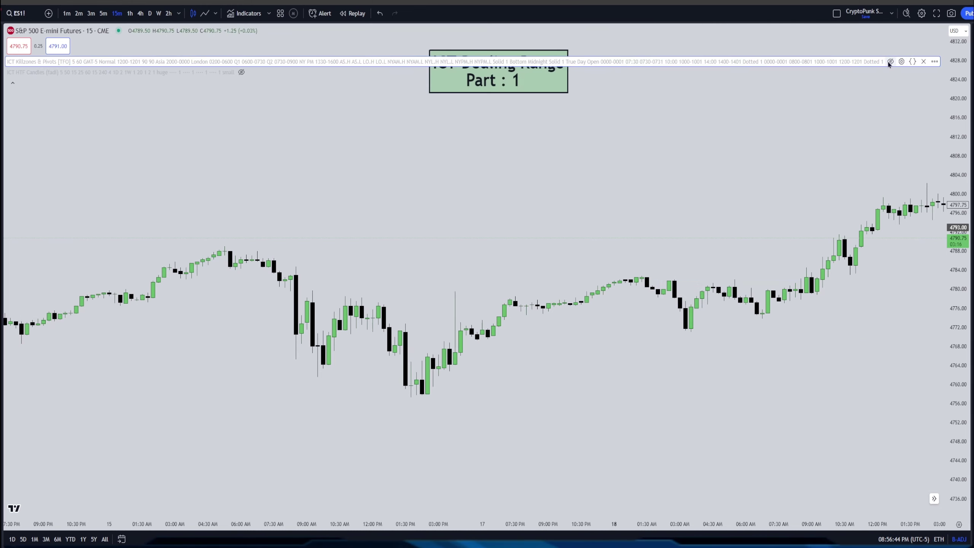
pyautogui.click(889, 62)
pyautogui.click(901, 62)
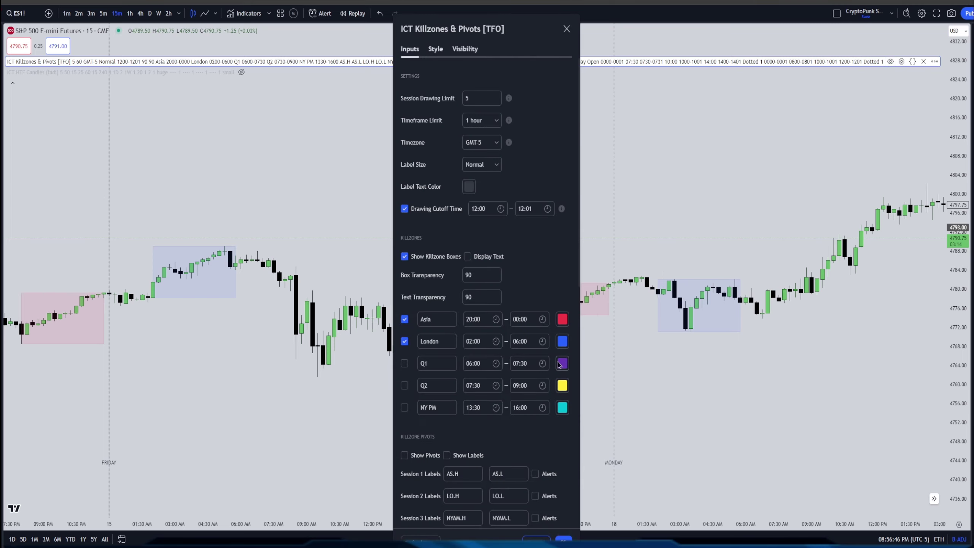
pyautogui.scroll(-10, 460, 372)
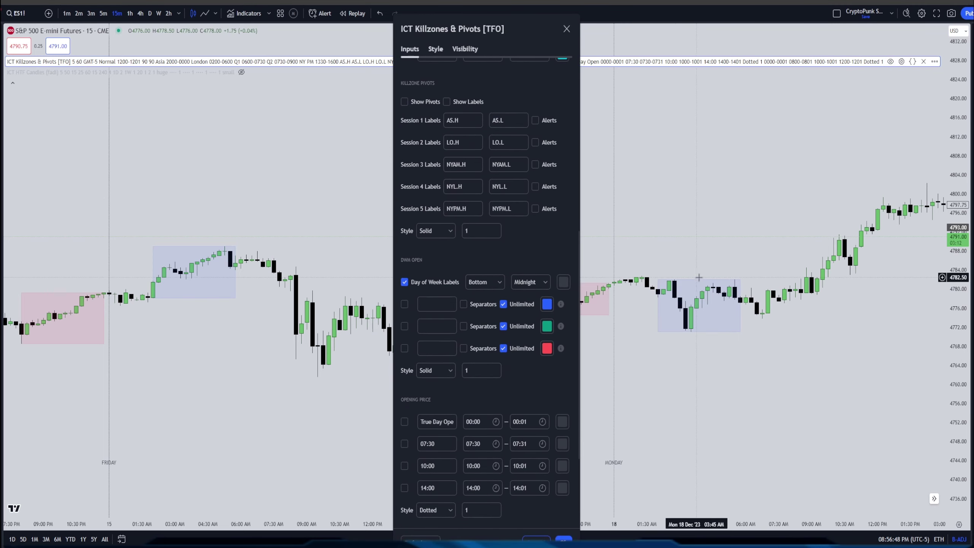
pyautogui.scroll(-2, 467, 248)
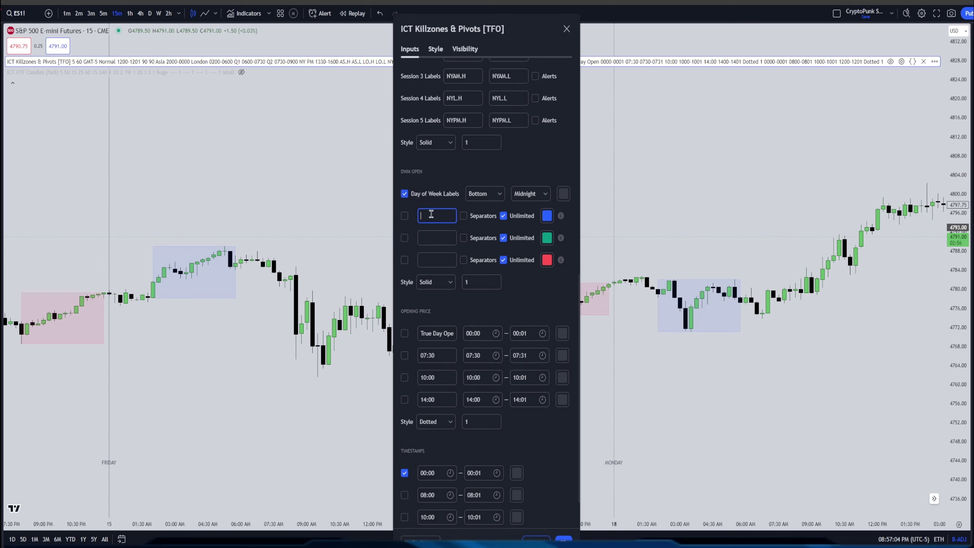
pyautogui.click(430, 241)
pyautogui.click(432, 259)
pyautogui.scroll(-1, 491, 295)
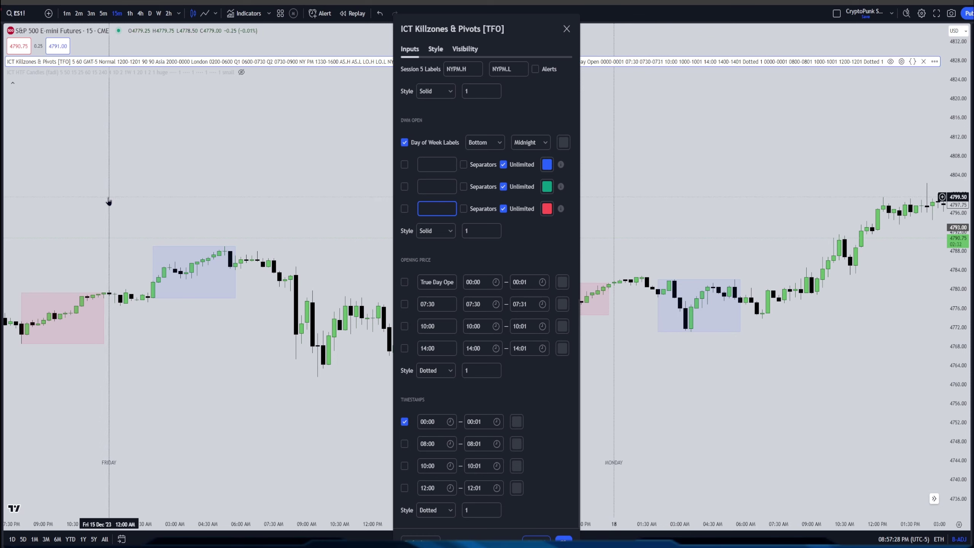
# Demonstrate the 00:00–00:01 timestamp line on the chart and accept the killzones settings with it enabled.
pyautogui.click(405, 422)
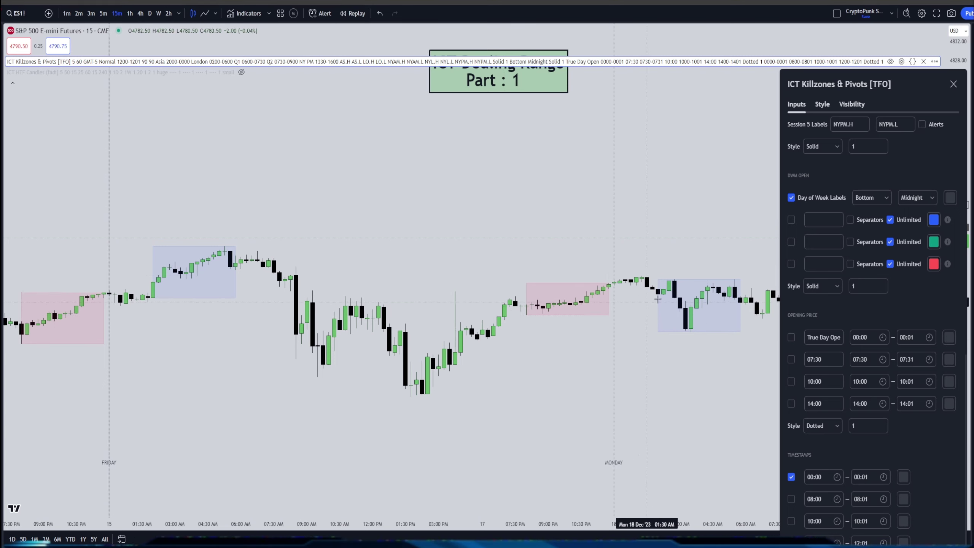
pyautogui.moveTo(843, 84); pyautogui.dragTo(439, 9)
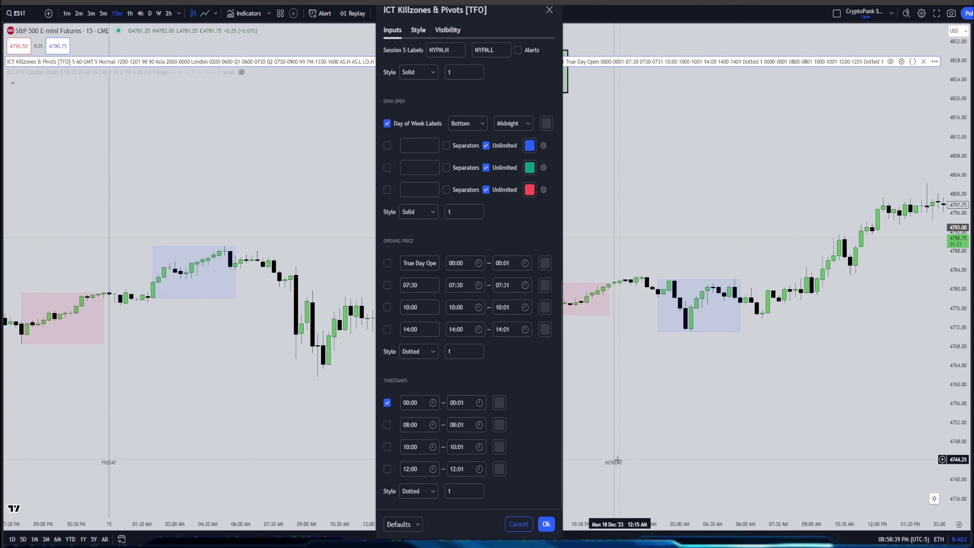
pyautogui.click(546, 523)
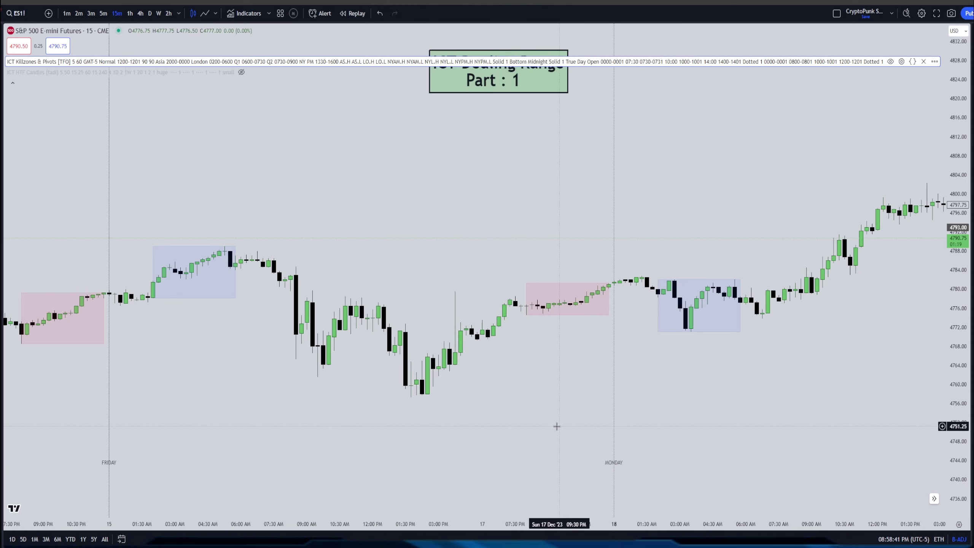
# Recheck the DWM open, opening price and timestamp options in the killzones settings, and close the dialog.
pyautogui.scroll(-2, 556, 425)
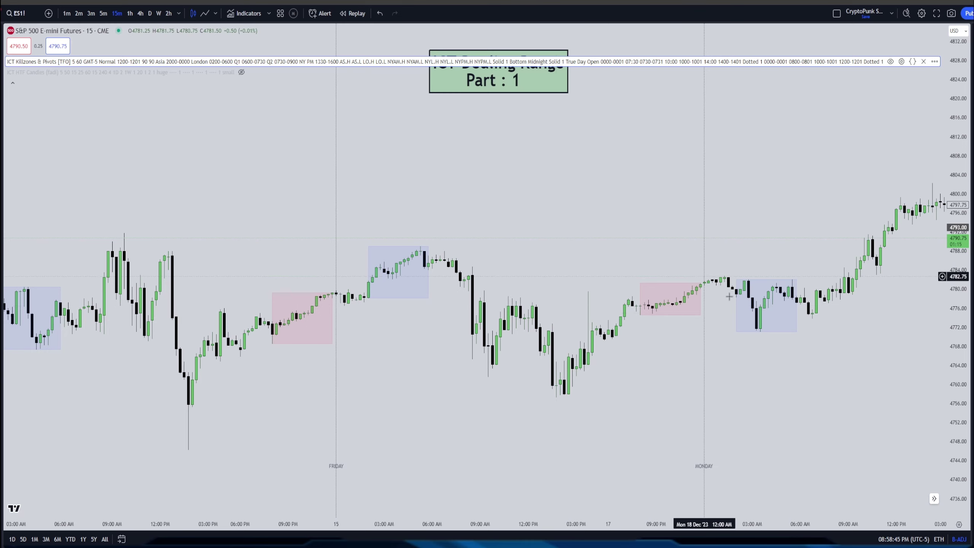
pyautogui.click(901, 62)
pyautogui.scroll(-10, 513, 359)
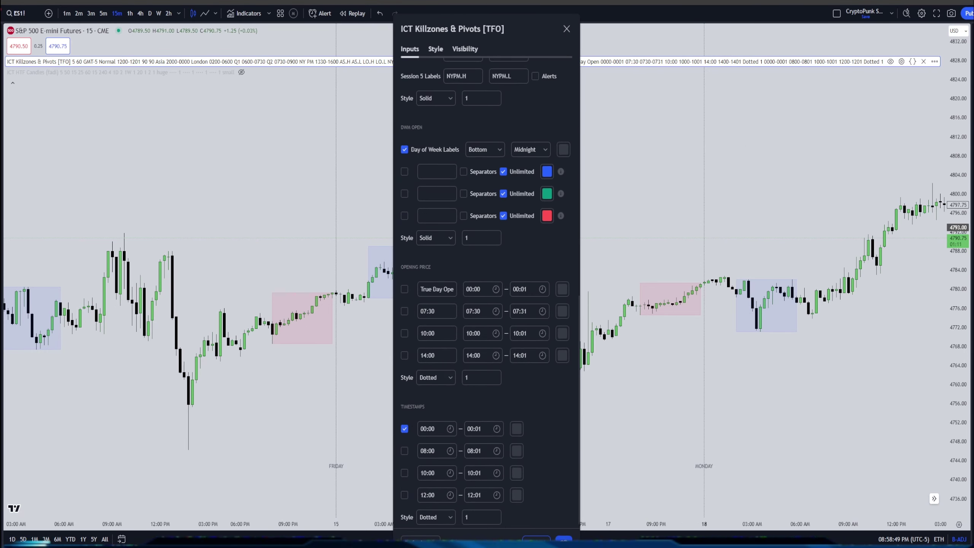
pyautogui.press('Escape')
# Review the timeframe choices for HTF 6 and HTF 1 and the remaining inputs in the ICT HTF Candles settings.
pyautogui.click(252, 72)
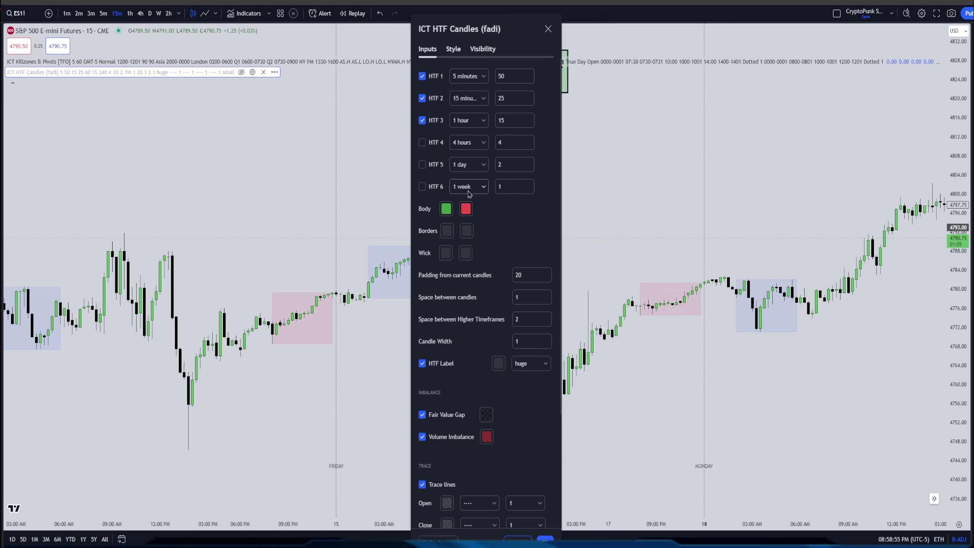
pyautogui.click(468, 188)
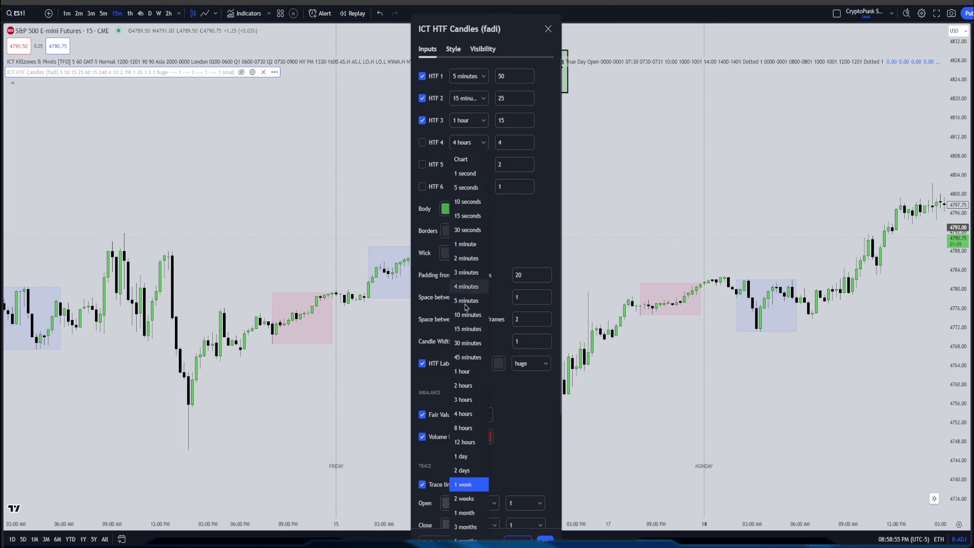
pyautogui.click(514, 453)
pyautogui.click(467, 76)
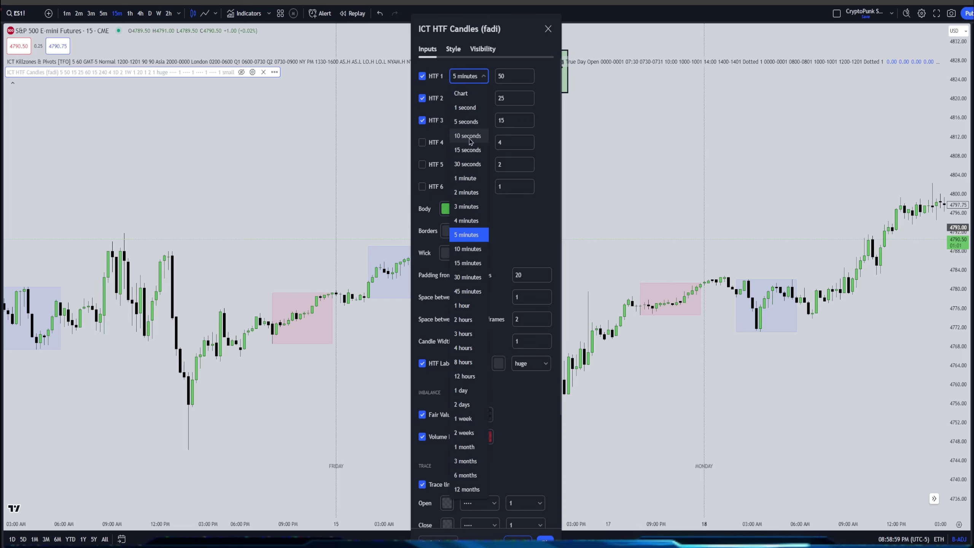
pyautogui.click(557, 436)
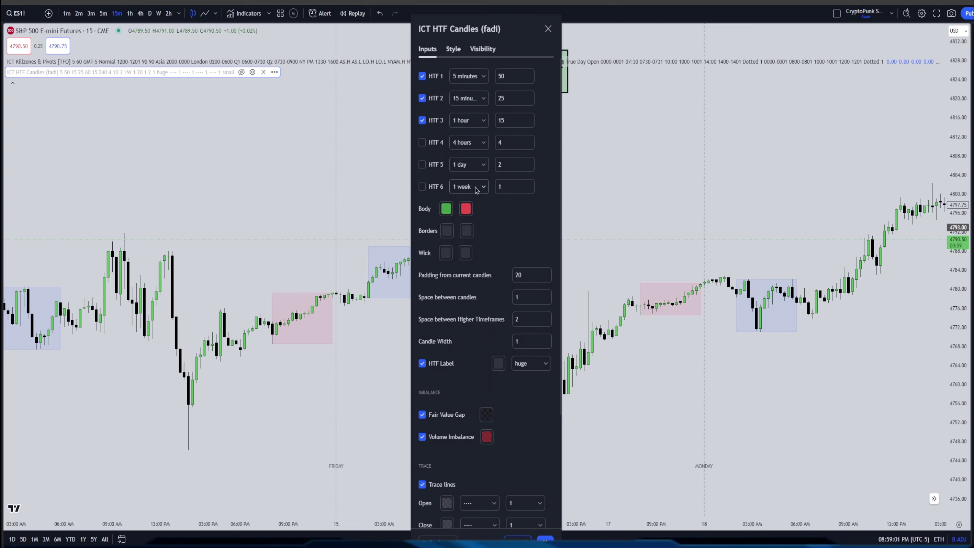
pyautogui.scroll(-4, 475, 199)
pyautogui.scroll(4, 460, 169)
pyautogui.scroll(-2, 464, 177)
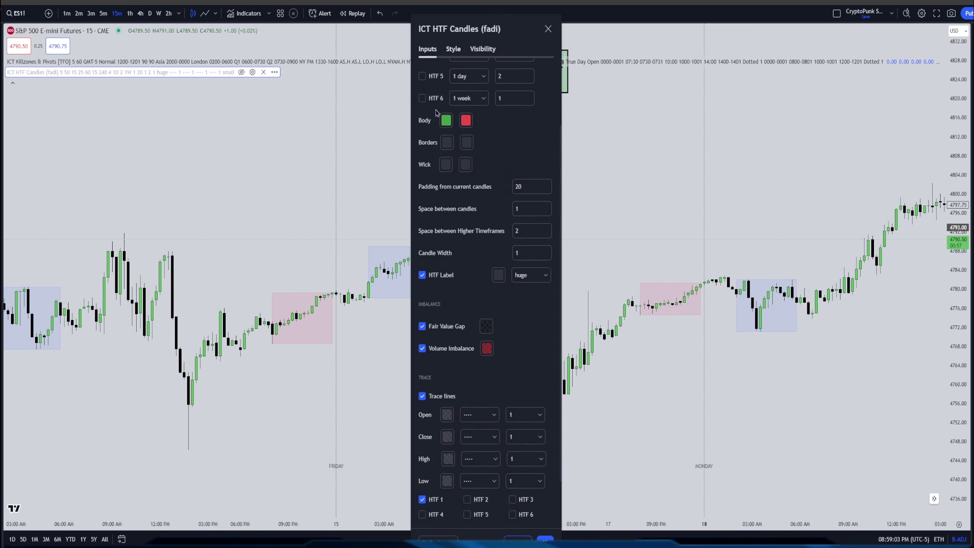
pyautogui.scroll(-2, 469, 371)
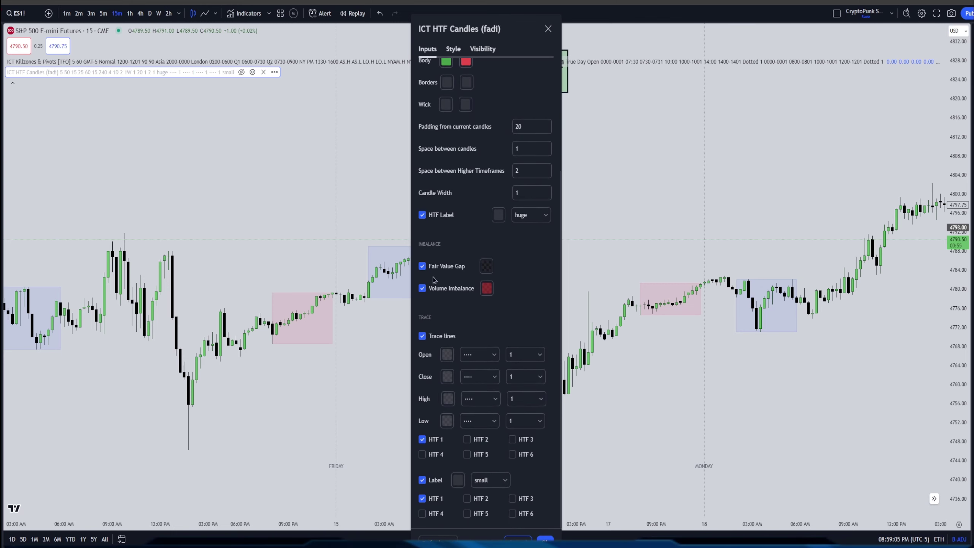
# In the HTF Candles settings, make fair value gaps blue and volume imbalances purple, set HTF labels to small, and disable trace lines.
pyautogui.click(487, 266)
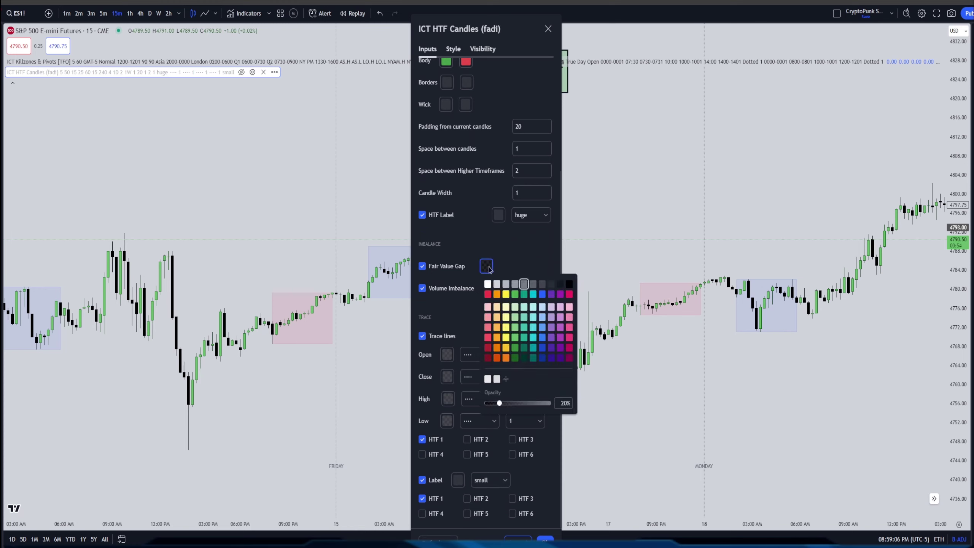
pyautogui.click(520, 270)
pyautogui.click(487, 289)
pyautogui.click(552, 317)
pyautogui.click(539, 296)
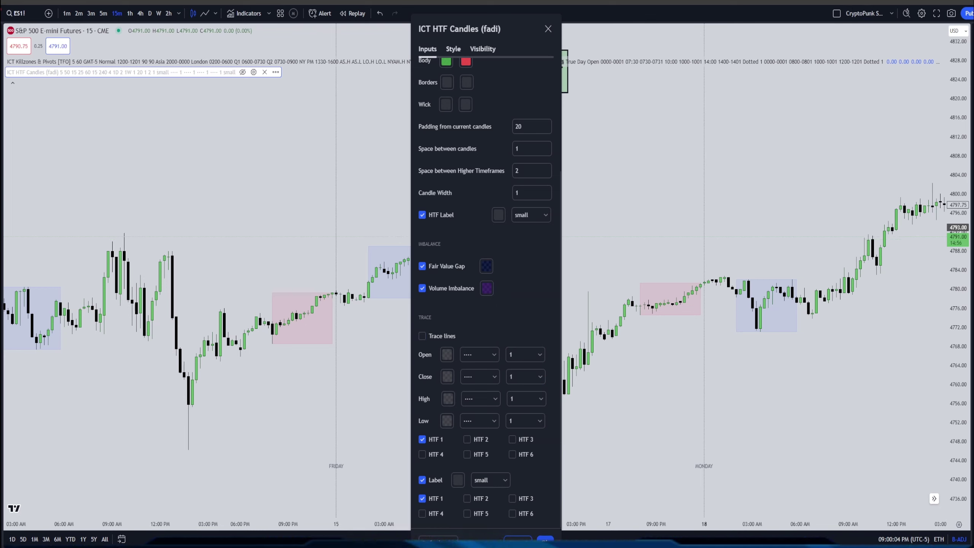
pyautogui.click(545, 539)
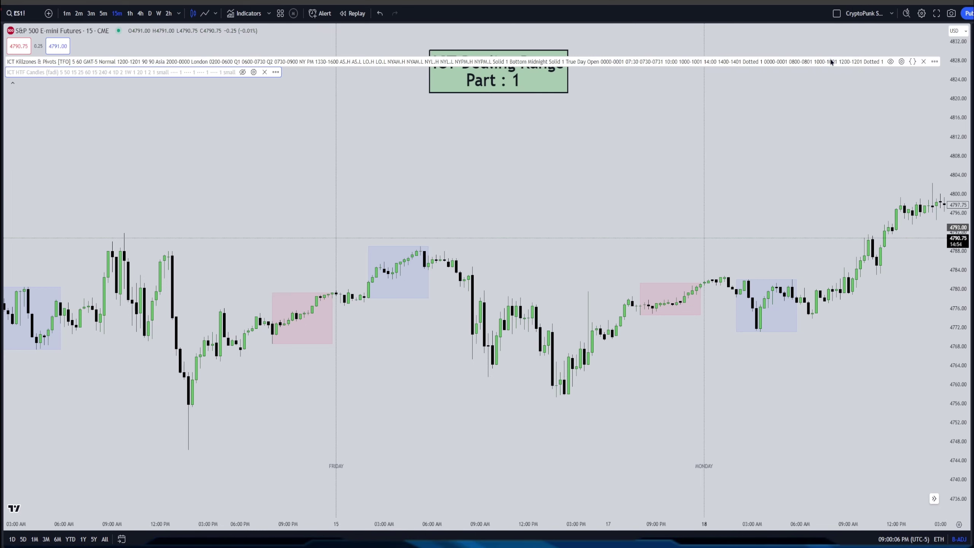
# Hide the ICT Killzones & Pivots indicator and collapse the indicator legend.
pyautogui.click(890, 61)
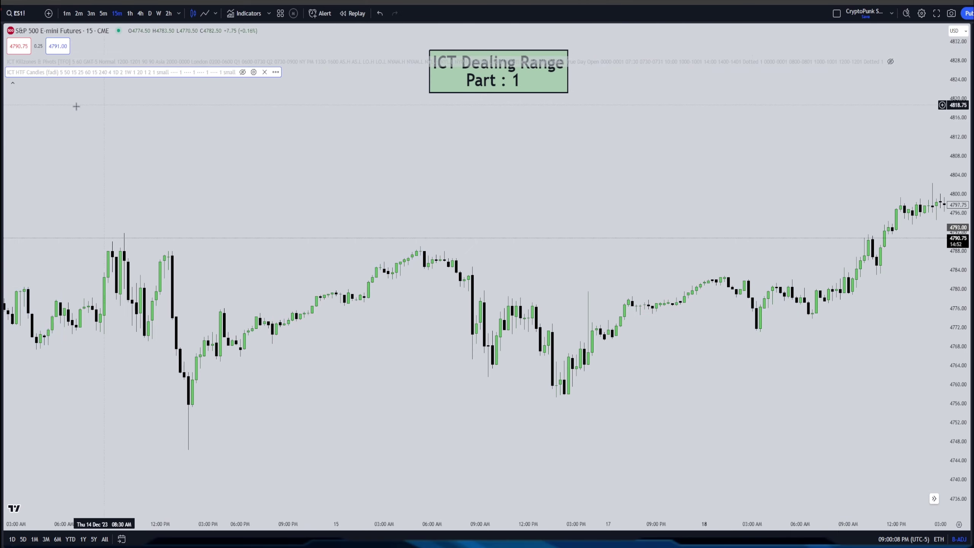
pyautogui.click(13, 82)
# Bring an empty chart area into view and move the four-point phase list text box beside the ICT Dealing Range title.
pyautogui.scroll(-5, 651, 383)
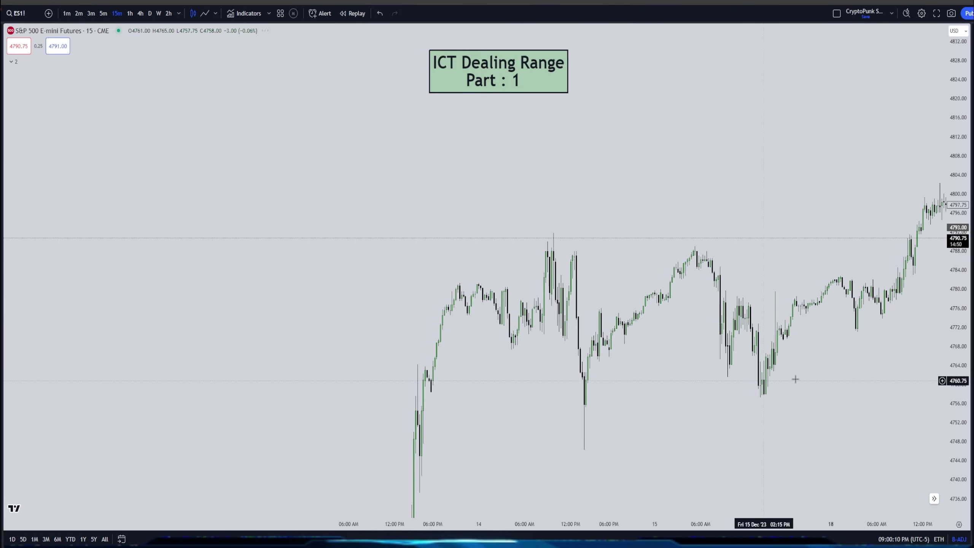
pyautogui.moveTo(795, 379); pyautogui.dragTo(649, 401)
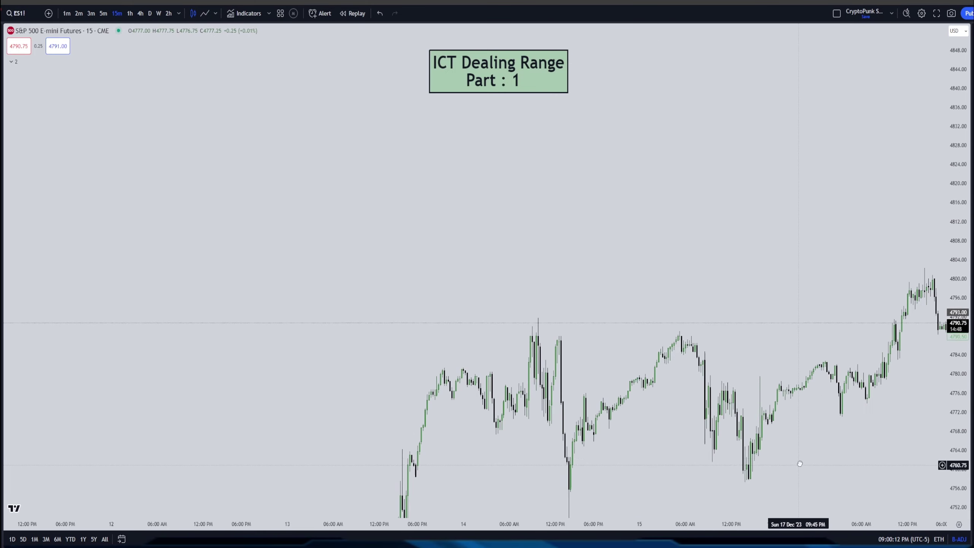
pyautogui.moveTo(565, 174); pyautogui.dragTo(568, 270)
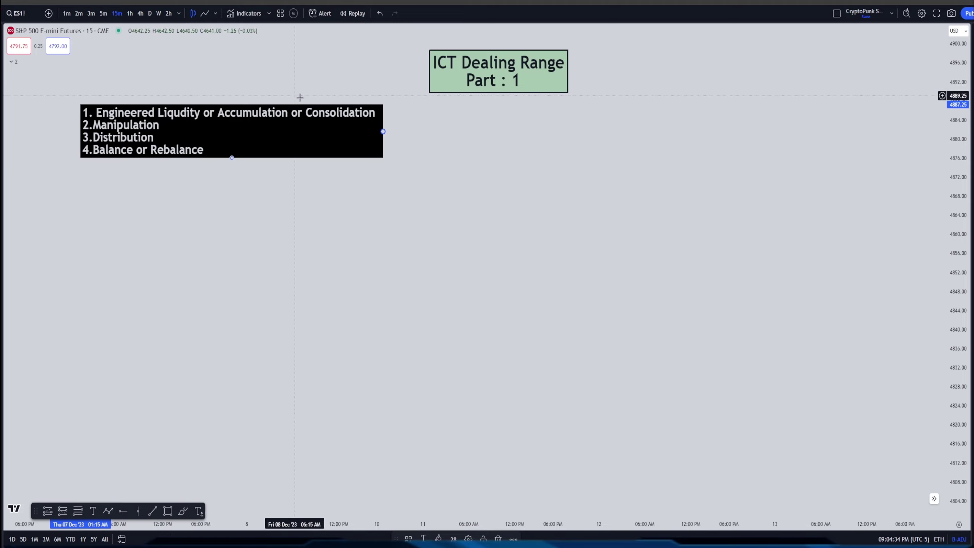
pyautogui.moveTo(274, 126); pyautogui.dragTo(293, 78)
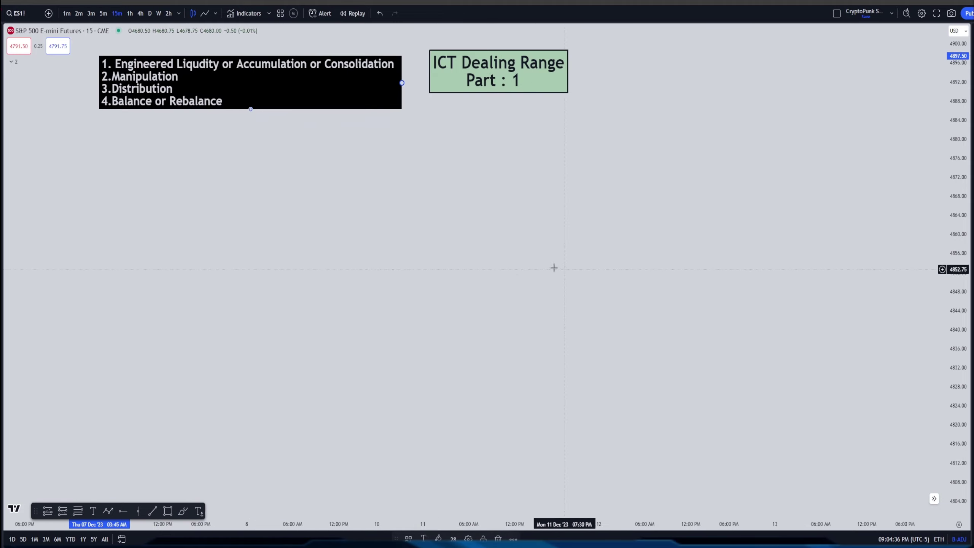
# Draw a sideways consolidation zigzag with the Path tool, swinging between about 4826 and 4848 in the empty chart area.
pyautogui.click(93, 510)
pyautogui.click(112, 512)
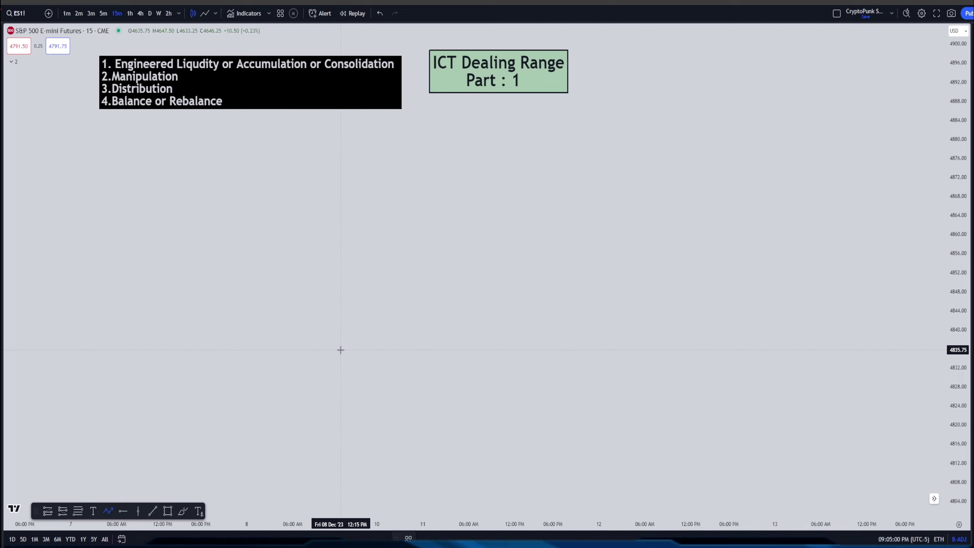
pyautogui.click(264, 363)
pyautogui.click(297, 368)
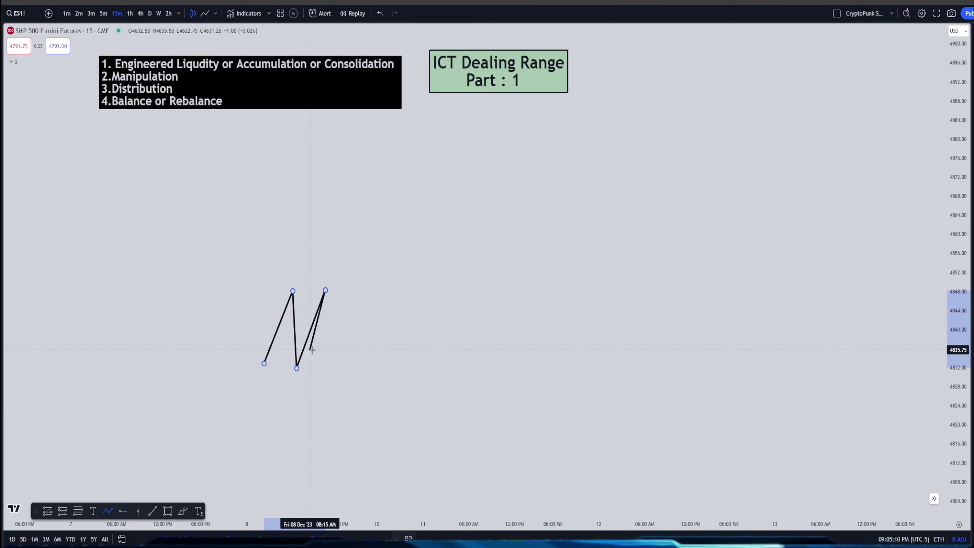
pyautogui.click(348, 379)
pyautogui.click(387, 364)
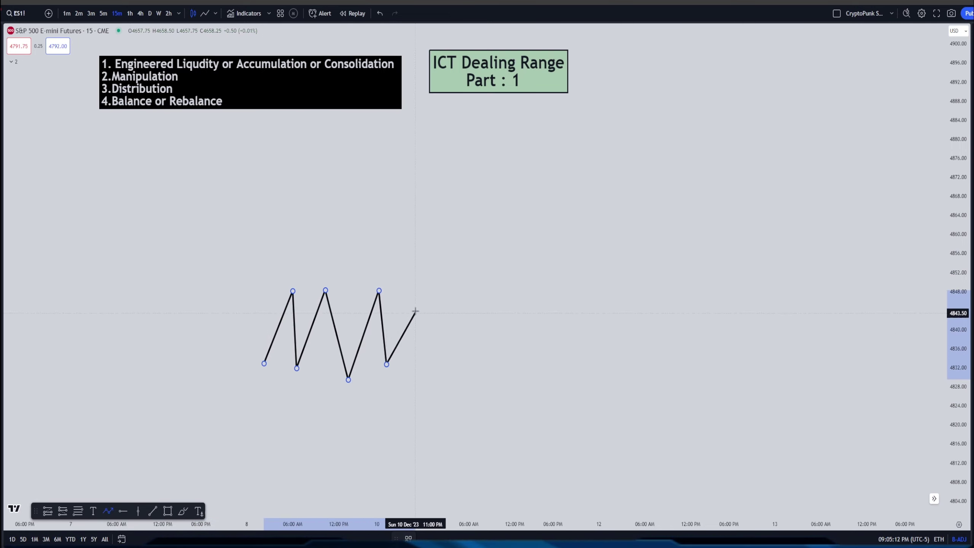
pyautogui.click(417, 307)
pyautogui.click(432, 389)
pyautogui.click(469, 300)
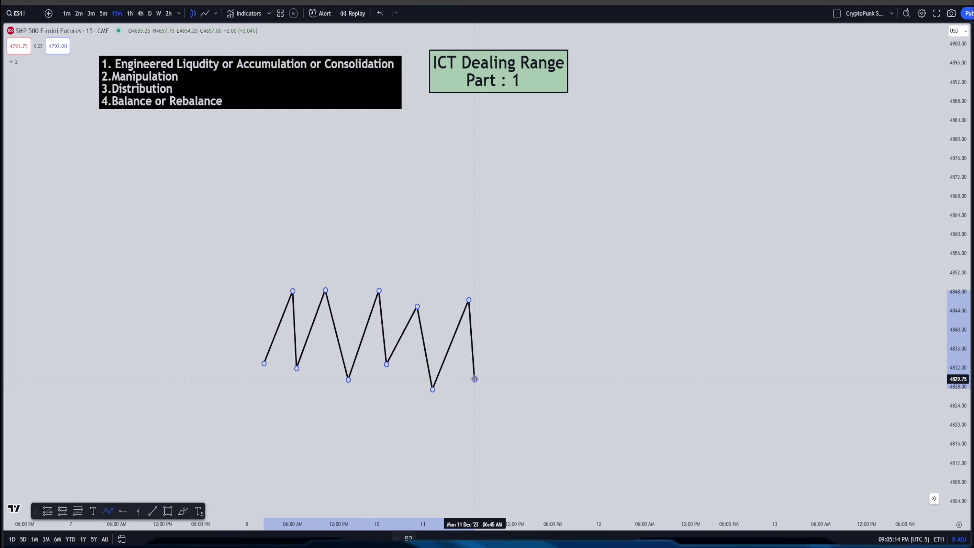
pyautogui.click(475, 379)
pyautogui.click(510, 395)
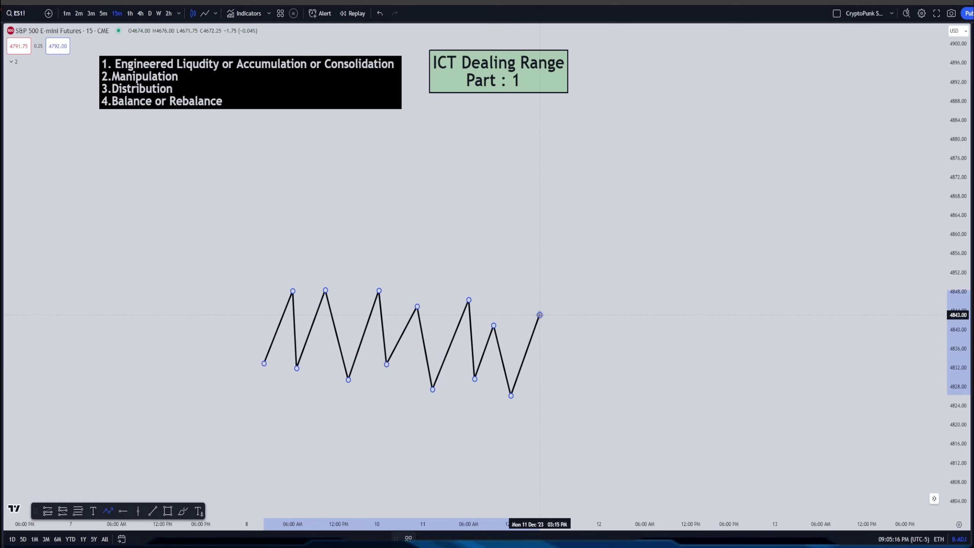
pyautogui.doubleClick(540, 315)
# Move the consolidation zigzag up and slightly right so it spans about 4841 to 4863.
pyautogui.click(634, 367)
pyautogui.moveTo(448, 352)
pyautogui.mouseDown()
pyautogui.moveTo(475, 328)
pyautogui.moveTo(473, 296)
pyautogui.mouseUp()
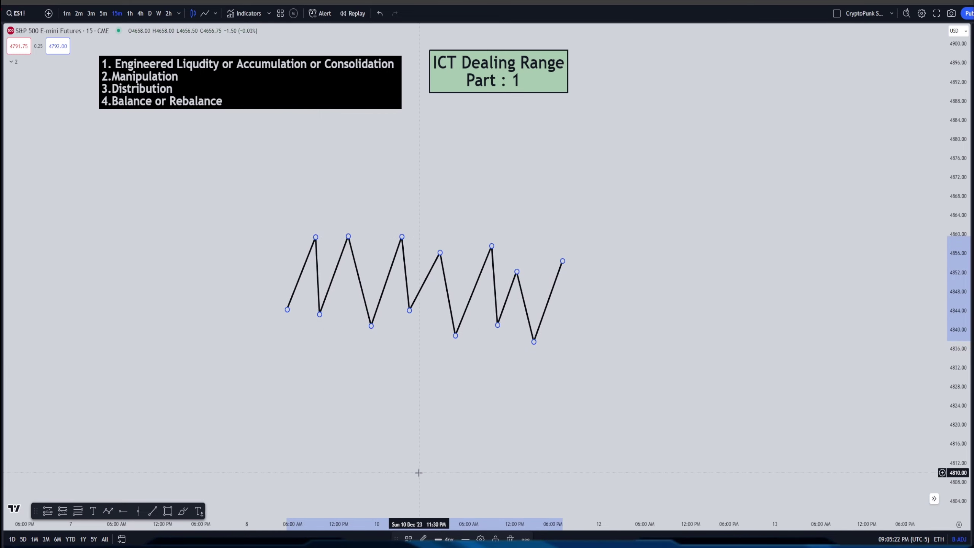
pyautogui.click(317, 409)
pyautogui.moveTo(467, 308); pyautogui.dragTo(480, 290)
pyautogui.click(559, 304)
# Draw a path from the zigzag's end that dips to about 4846, rises to about 4874 and falls to about 4820.
pyautogui.click(107, 511)
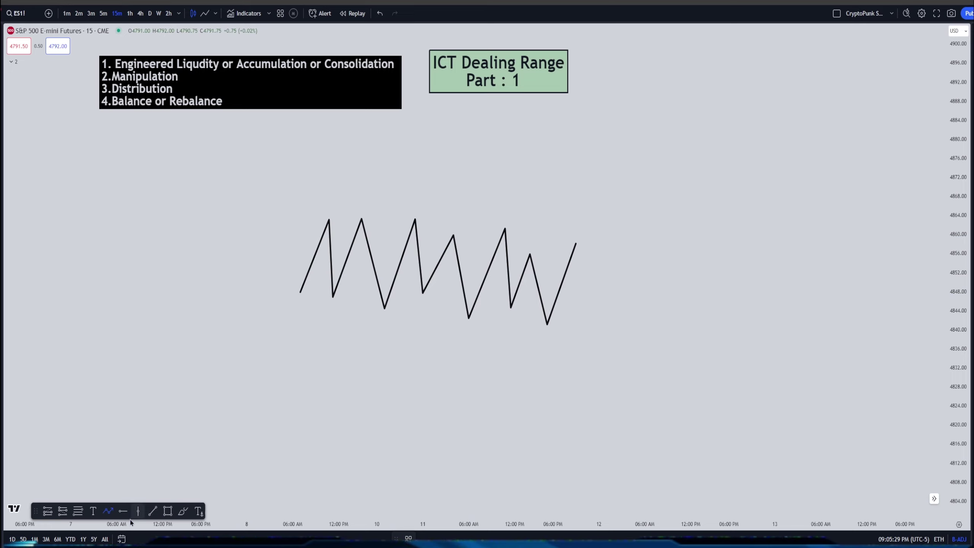
pyautogui.click(576, 243)
pyautogui.click(585, 302)
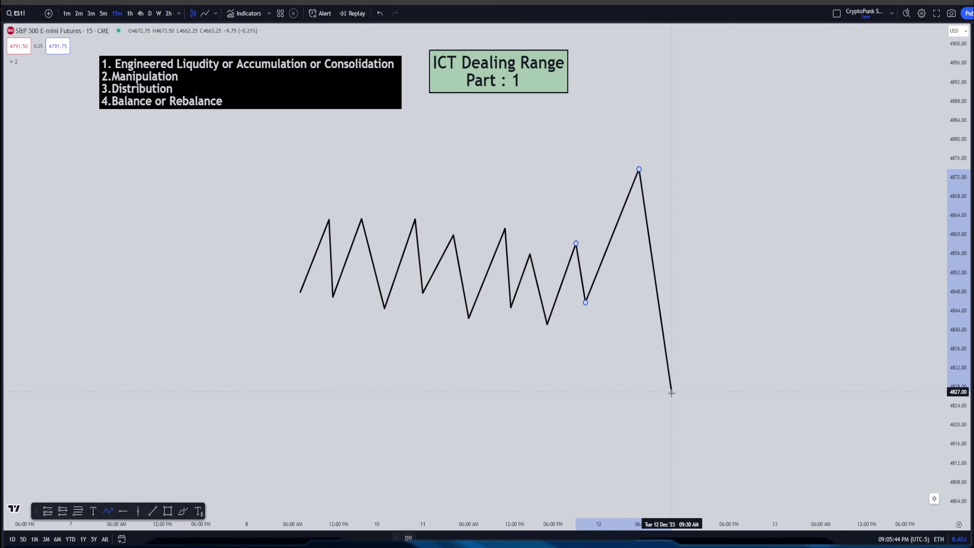
pyautogui.click(675, 425)
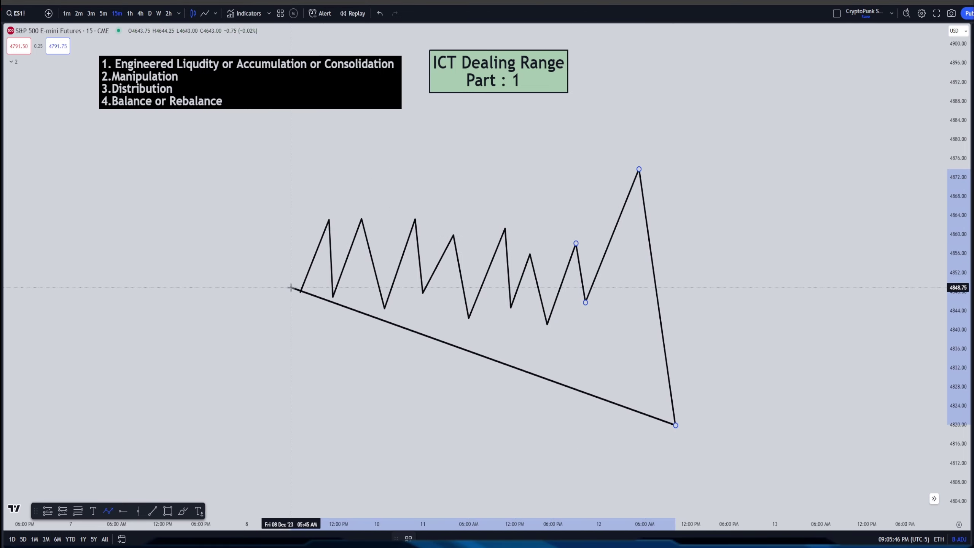
pyautogui.press('Escape')
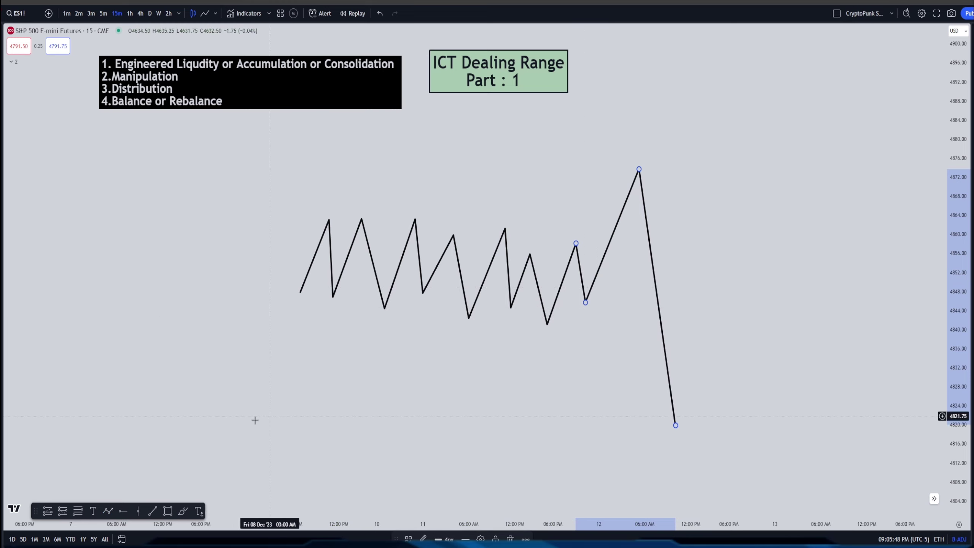
# Draw a rectangle enclosing the whole consolidation zigzag, spanning from about 4840.50 to 4863.50.
pyautogui.click(168, 510)
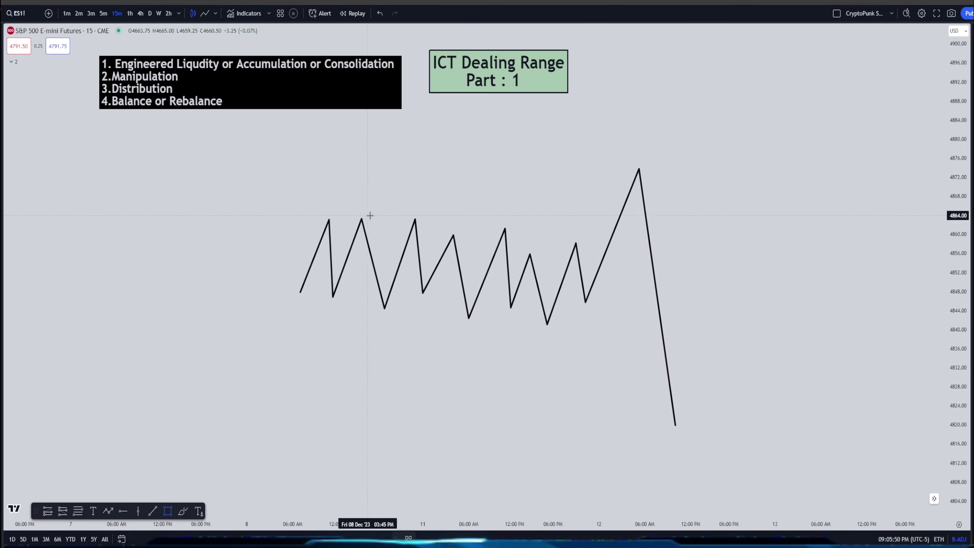
pyautogui.moveTo(505, 226); pyautogui.dragTo(549, 327)
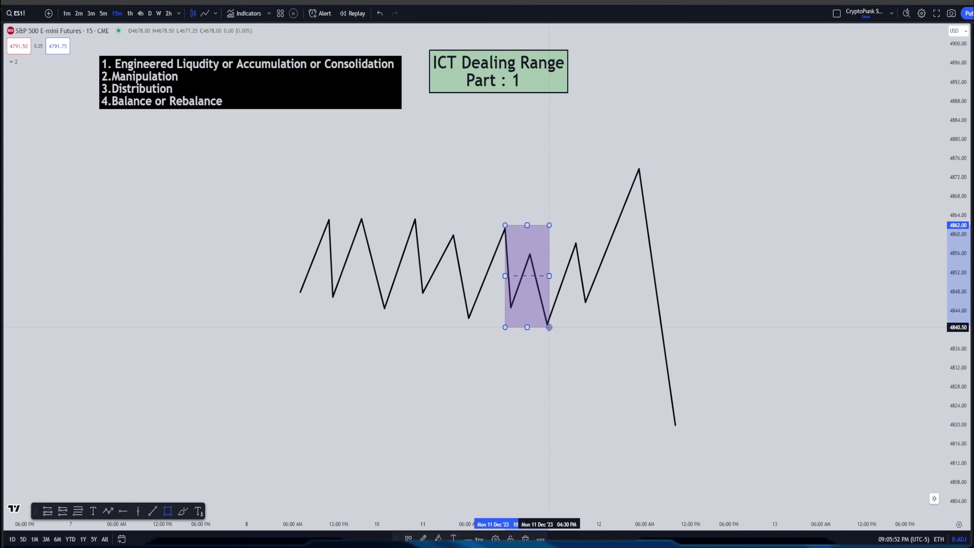
pyautogui.moveTo(548, 276); pyautogui.dragTo(601, 275)
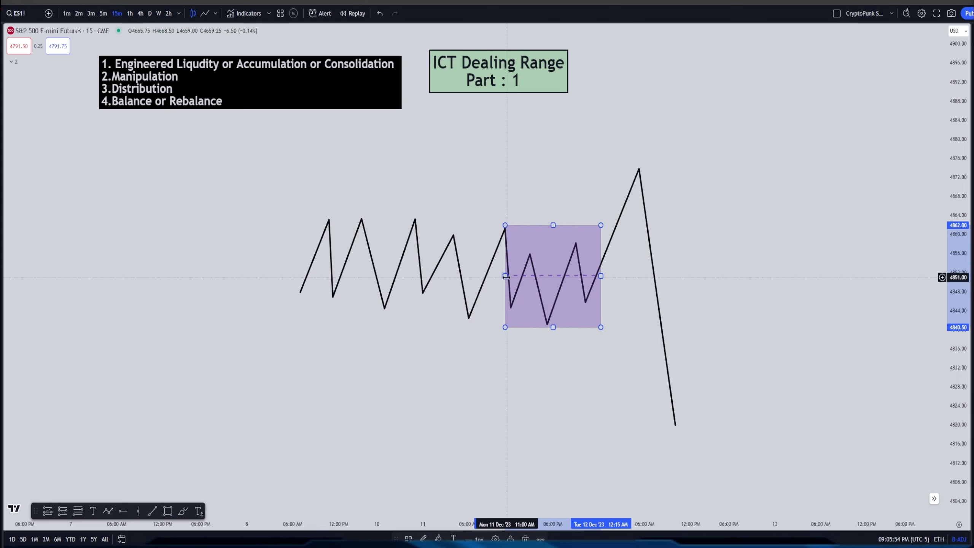
pyautogui.moveTo(505, 276); pyautogui.dragTo(288, 281)
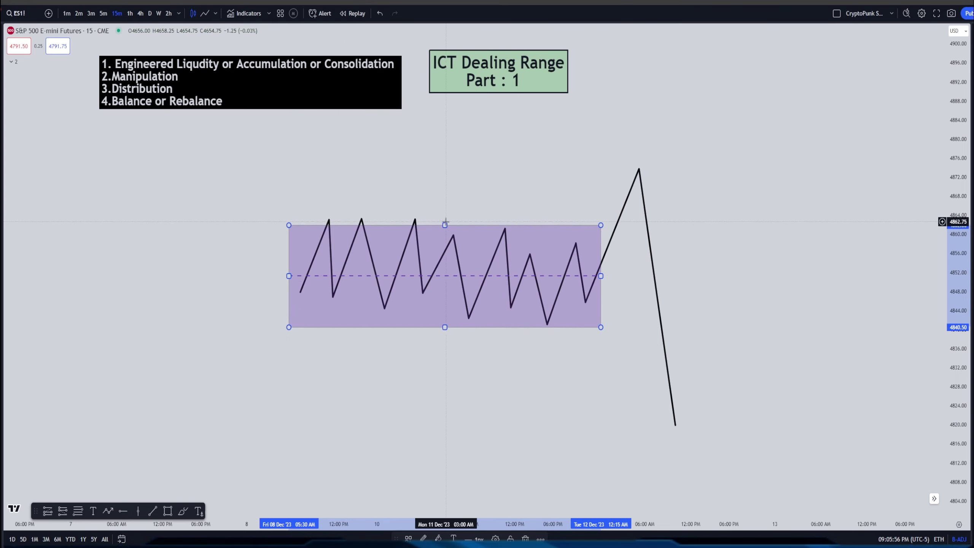
pyautogui.moveTo(442, 225); pyautogui.dragTo(442, 218)
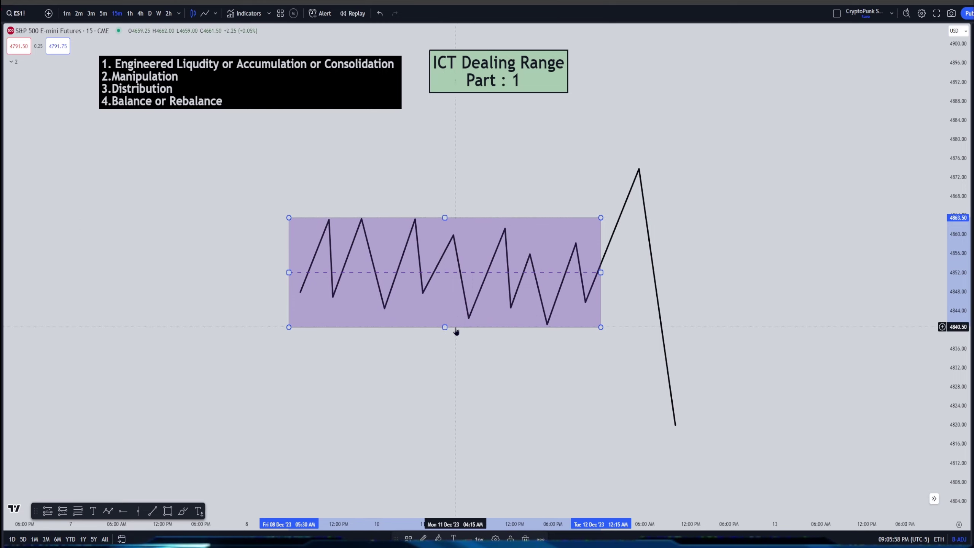
# Handwrite an A beside the consolidation box and a 1 inside it near its first peak with the Brush.
pyautogui.click(183, 510)
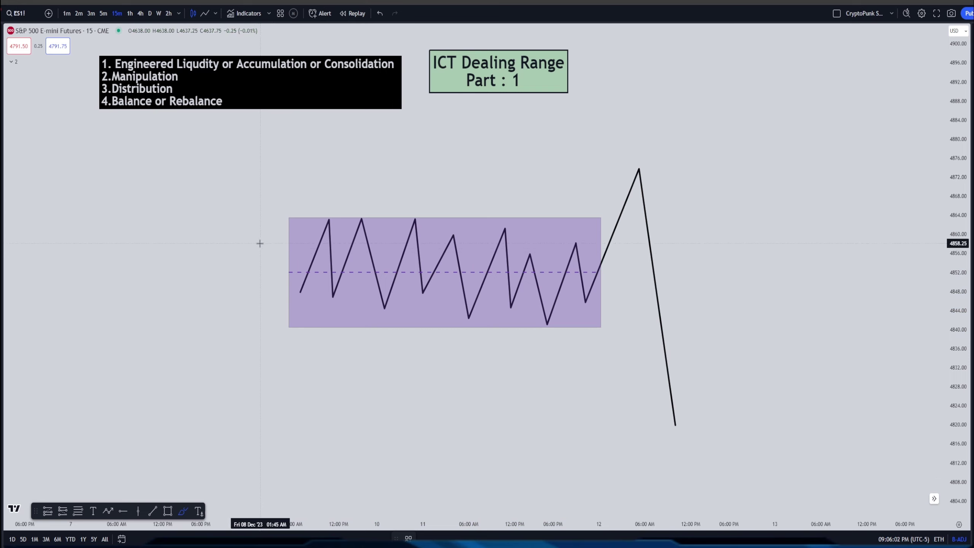
pyautogui.moveTo(260, 246); pyautogui.dragTo(248, 289)
pyautogui.moveTo(260, 245)
pyautogui.mouseDown()
pyautogui.moveTo(270, 283)
pyautogui.moveTo(266, 267)
pyautogui.mouseUp()
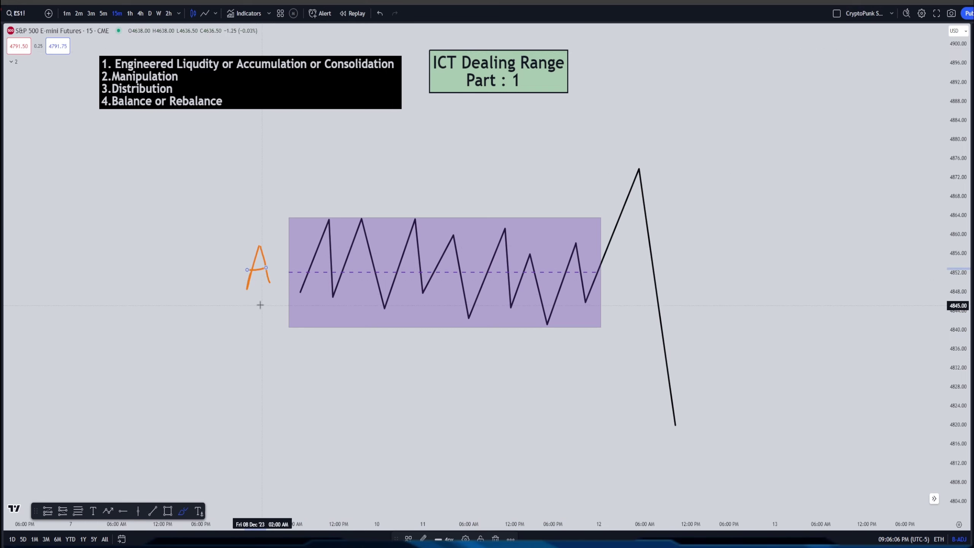
pyautogui.moveTo(305, 225); pyautogui.dragTo(314, 241)
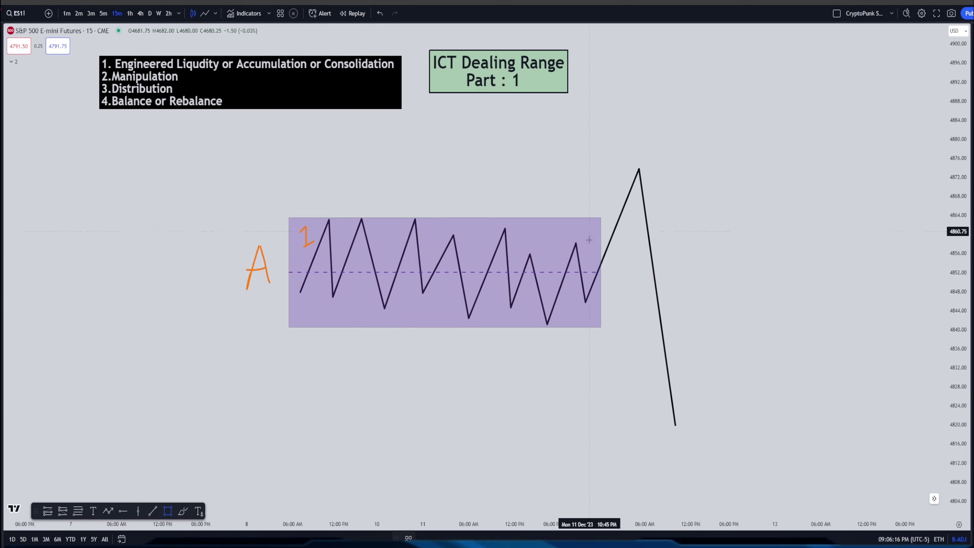
# Draw a horizontal trend line along the consolidation highs at about 4863.75 and label it BSL.
pyautogui.click(152, 511)
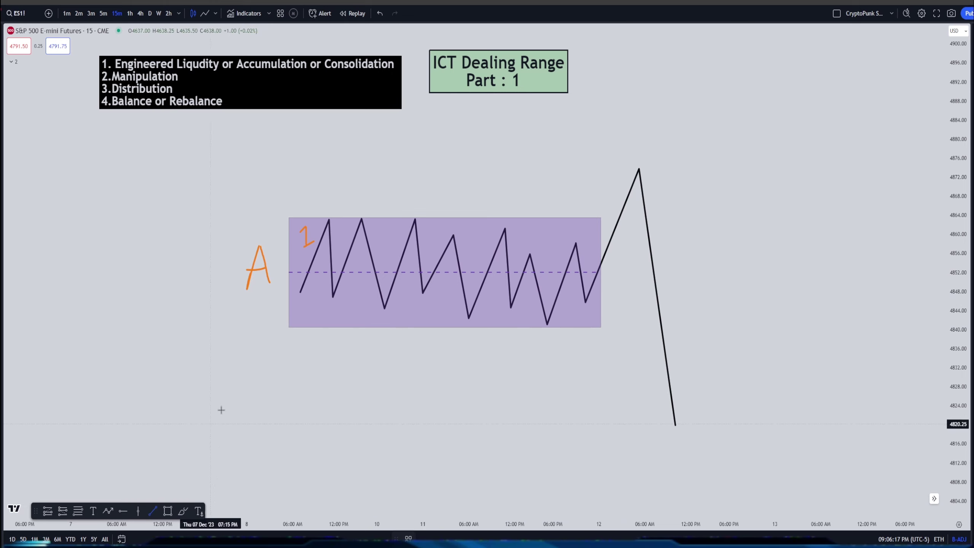
pyautogui.click(331, 217)
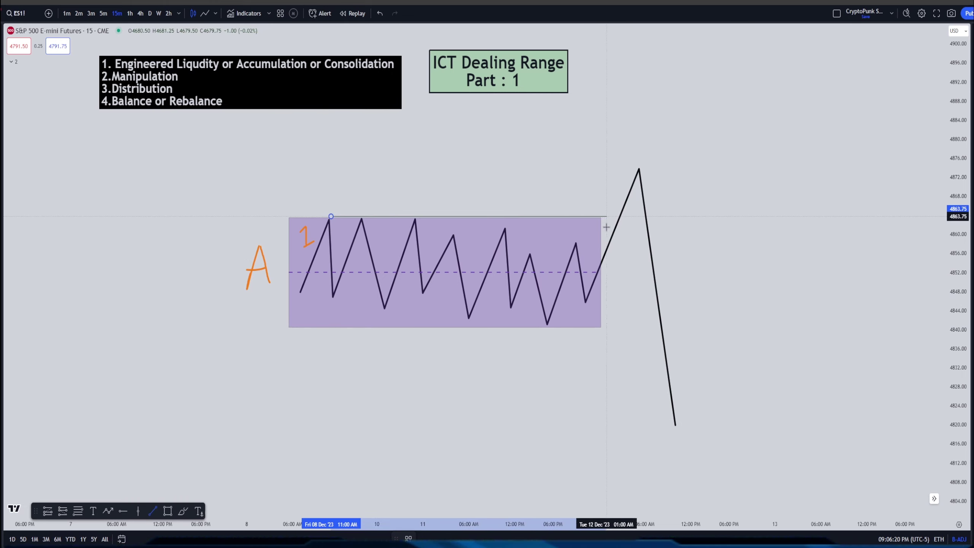
pyautogui.click(616, 216)
pyautogui.doubleClick(481, 216)
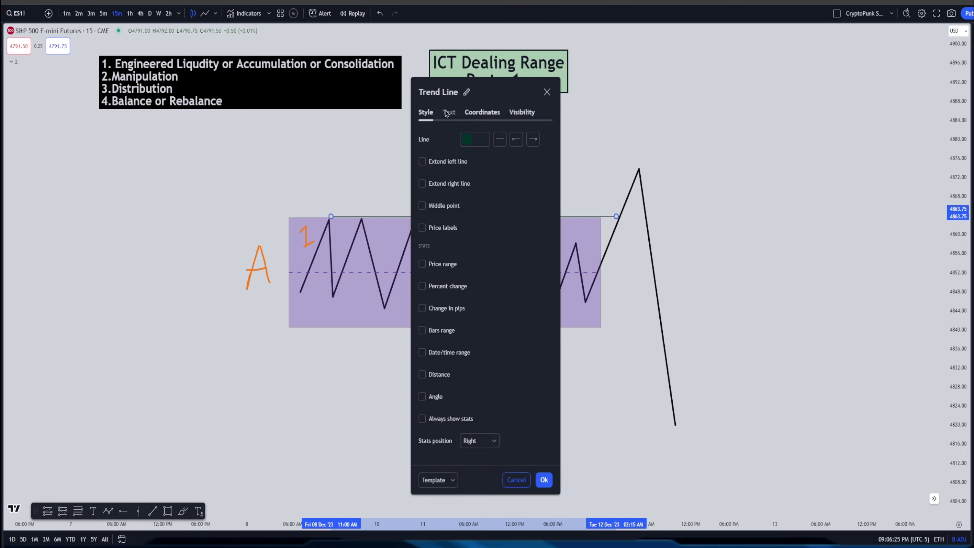
pyautogui.click(449, 113)
pyautogui.write('BSL')
pyautogui.click(544, 246)
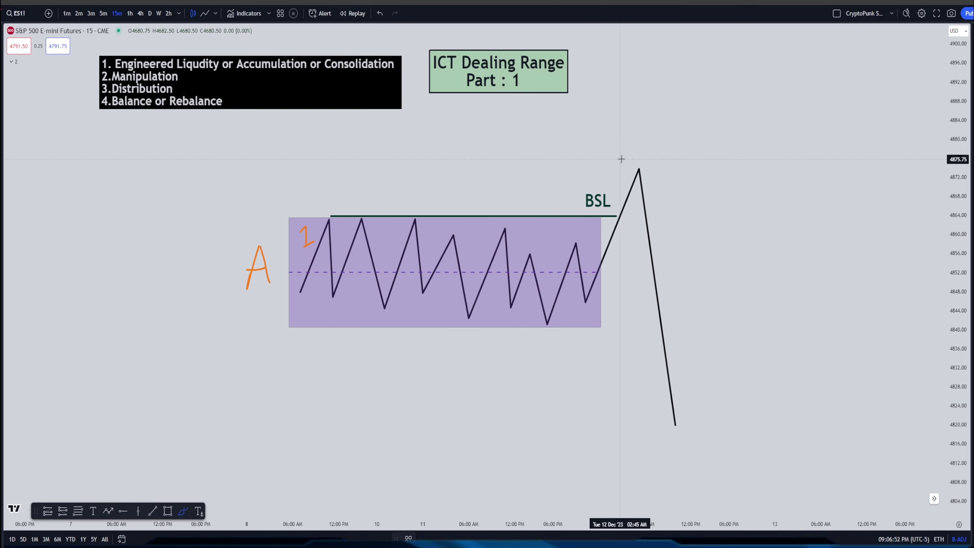
# Mark the manipulation peak with a handwritten circled 2 and recolour the path leading through it blue.
pyautogui.moveTo(637, 147)
pyautogui.mouseDown()
pyautogui.moveTo(644, 134)
pyautogui.moveTo(660, 150)
pyautogui.moveTo(625, 135)
pyautogui.mouseUp()
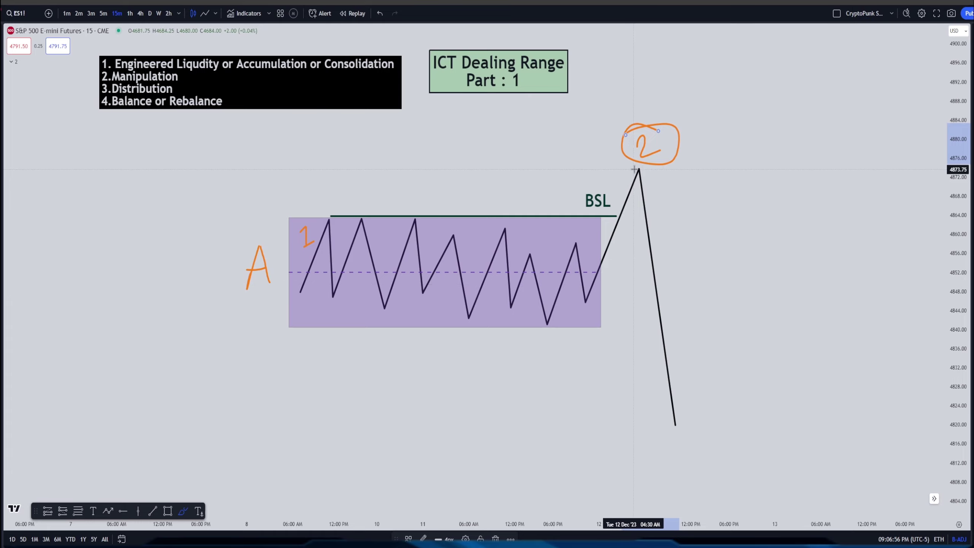
pyautogui.click(676, 425)
pyautogui.moveTo(615, 395)
pyautogui.mouseDown()
pyautogui.moveTo(594, 323)
pyautogui.moveTo(578, 390)
pyautogui.moveTo(602, 408)
pyautogui.mouseUp()
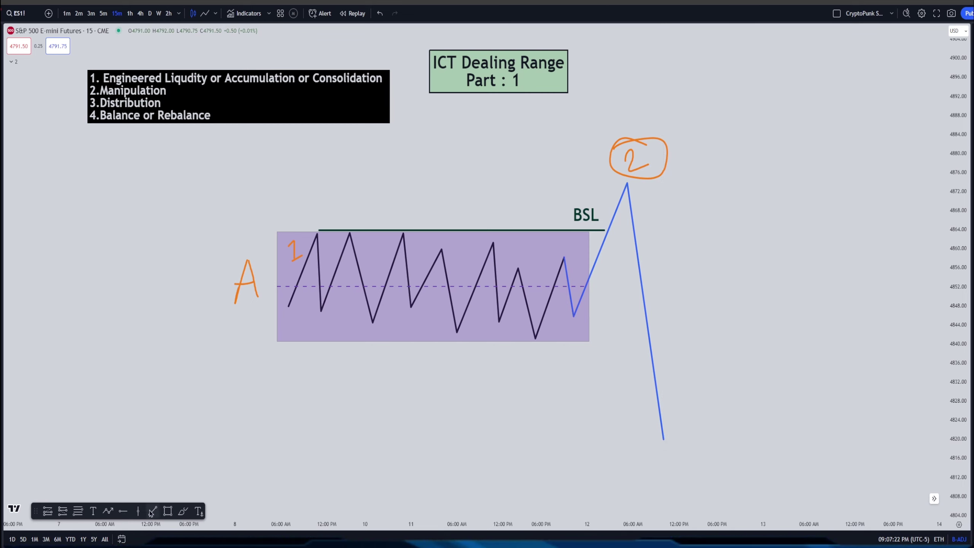
# Draw a retracement path from the 4820 low, rising to about 4839, dipping to about 4830 and rising to about 4848.
pyautogui.click(109, 511)
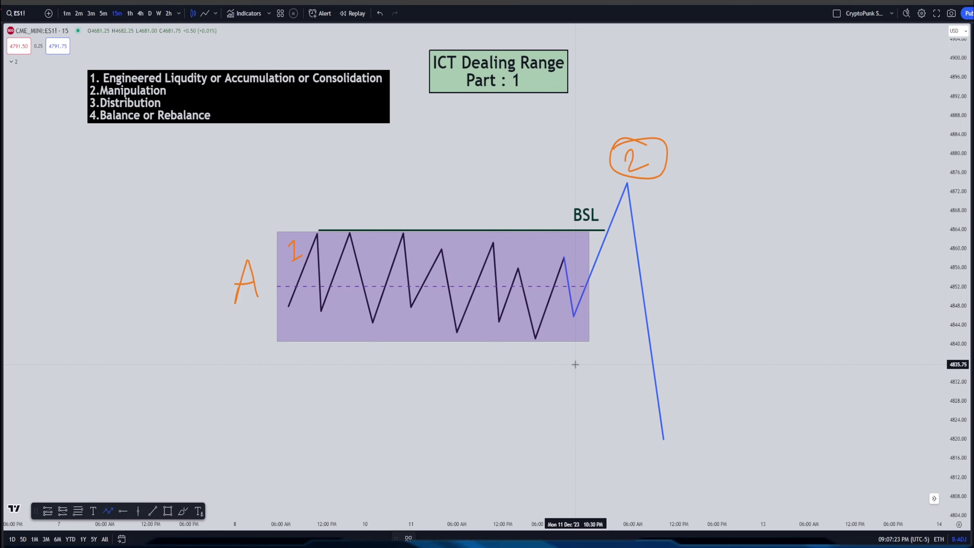
pyautogui.click(664, 441)
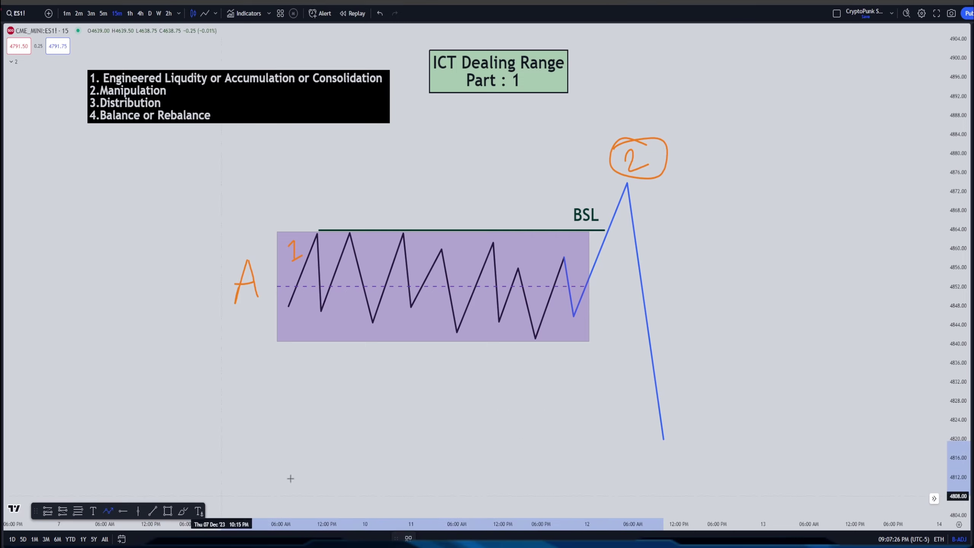
pyautogui.click(665, 440)
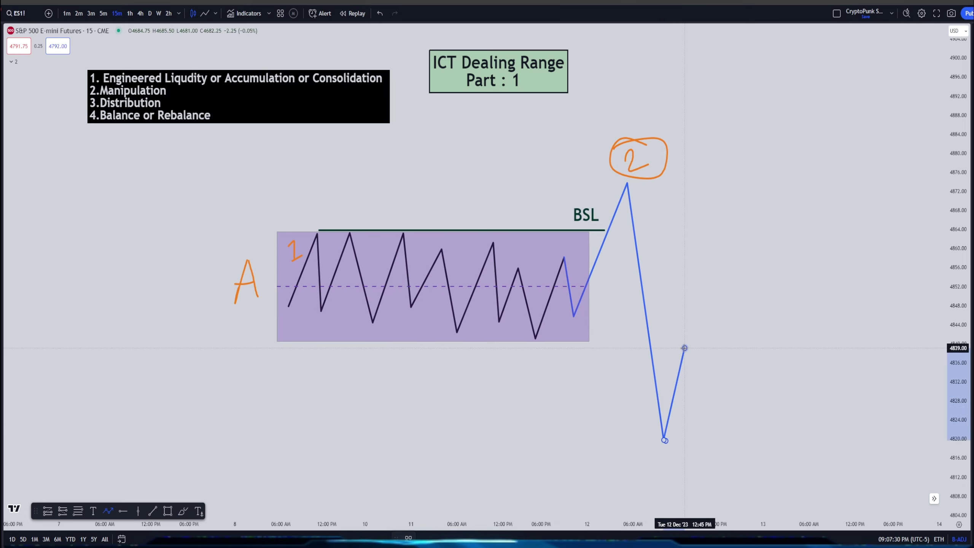
pyautogui.click(684, 348)
pyautogui.click(700, 392)
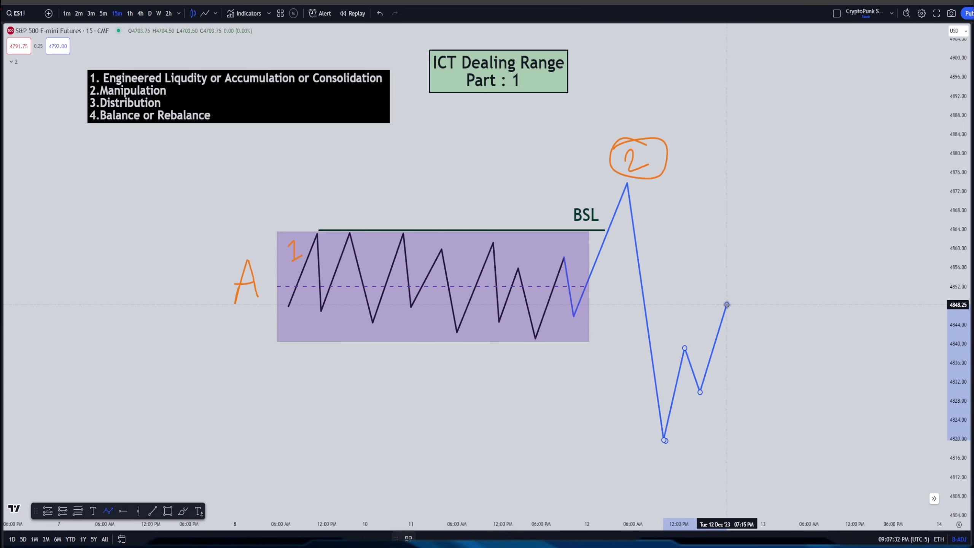
pyautogui.doubleClick(727, 304)
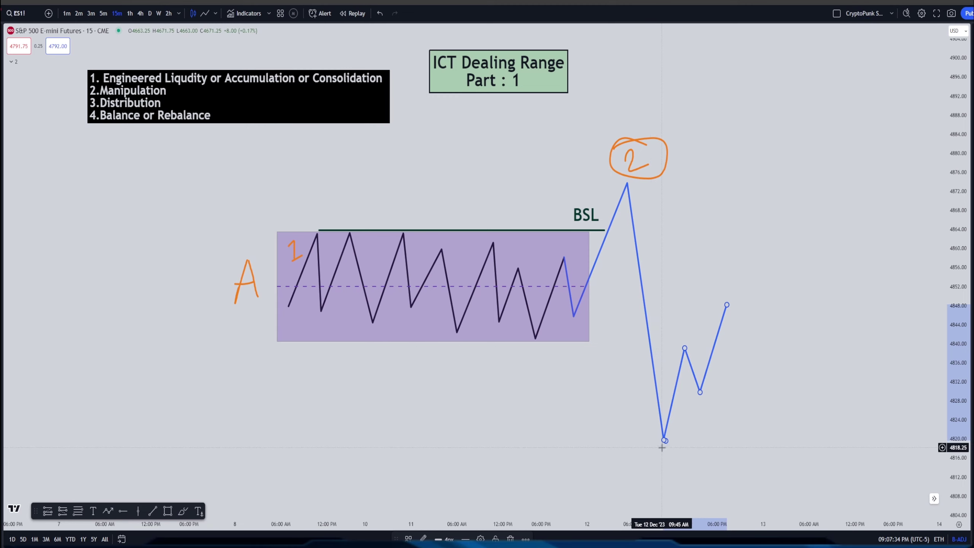
pyautogui.click(667, 445)
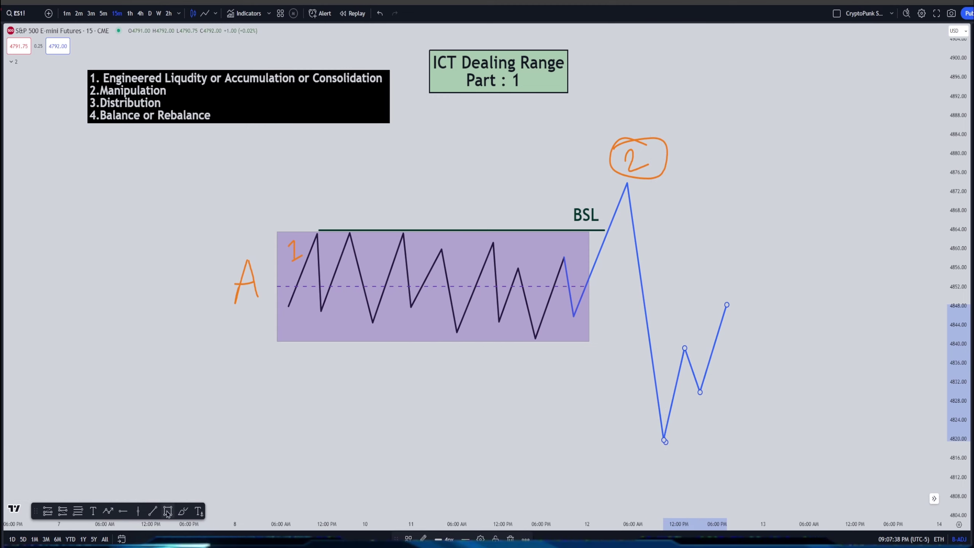
# Place a Fib retracement from the 4874 peak down to the 4820 low.
pyautogui.click(627, 183)
pyautogui.click(664, 441)
pyautogui.click(663, 438)
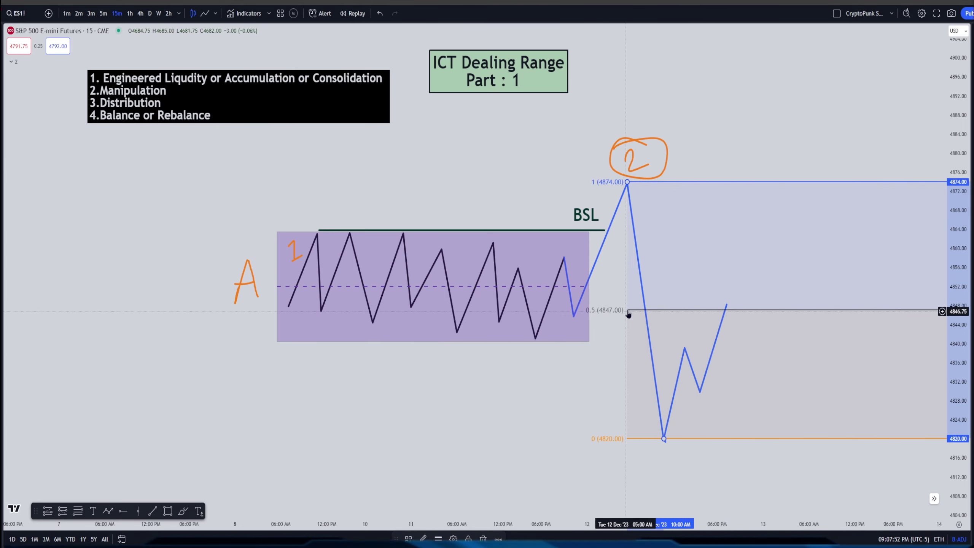
pyautogui.moveTo(554, 407); pyautogui.dragTo(504, 392)
pyautogui.moveTo(624, 453); pyautogui.dragTo(618, 446)
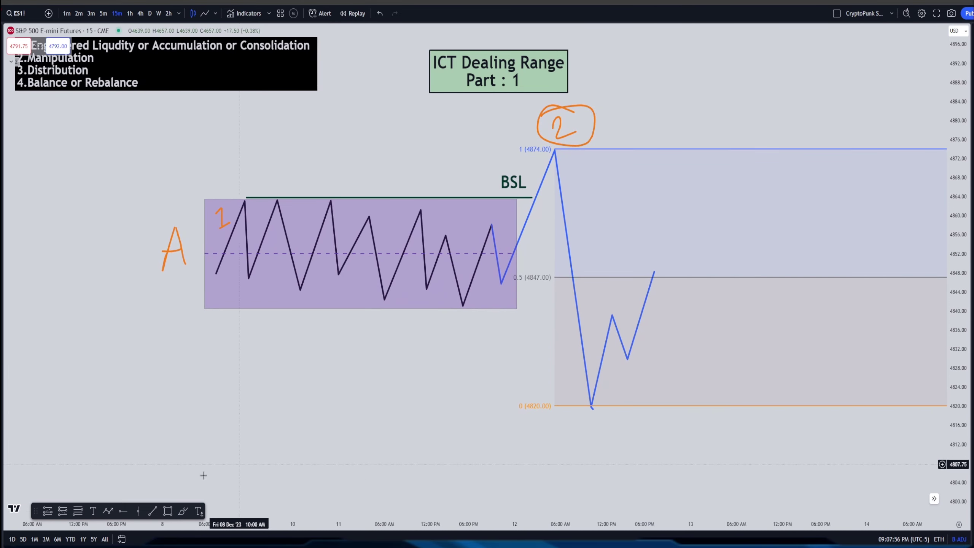
# Mark the distribution low with a handwritten circled 3 using the Brush.
pyautogui.click(185, 512)
pyautogui.moveTo(594, 426)
pyautogui.mouseDown()
pyautogui.moveTo(629, 439)
pyautogui.moveTo(600, 446)
pyautogui.mouseUp()
pyautogui.moveTo(623, 412)
pyautogui.mouseDown()
pyautogui.moveTo(596, 461)
pyautogui.moveTo(640, 422)
pyautogui.mouseUp()
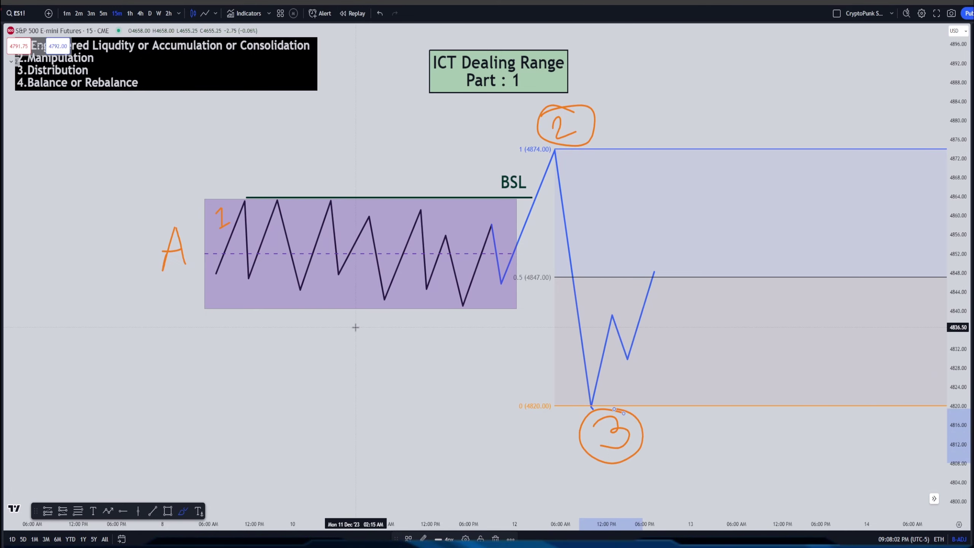
pyautogui.press('Escape')
pyautogui.moveTo(338, 343); pyautogui.dragTo(354, 357)
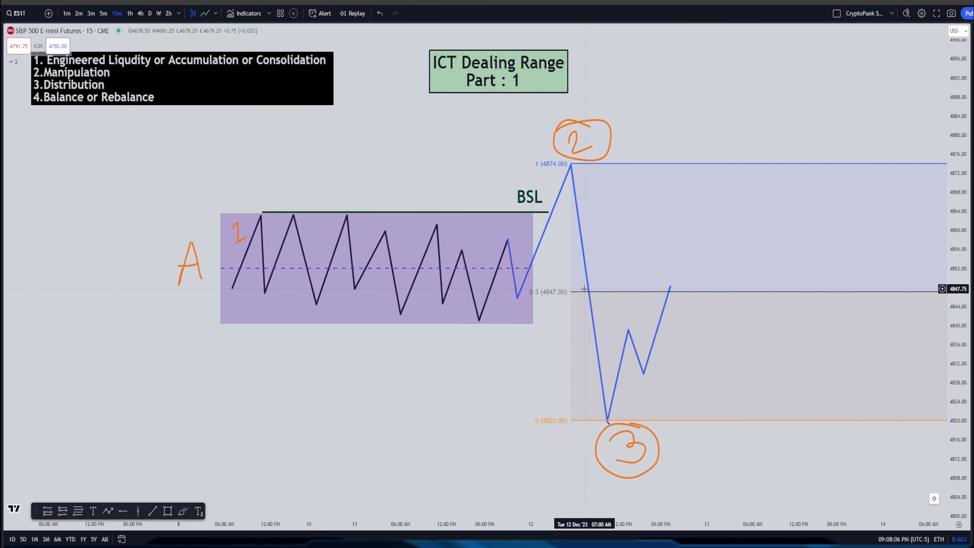
# Handwrite HTF above the consolidation box with the Brush.
pyautogui.click(184, 509)
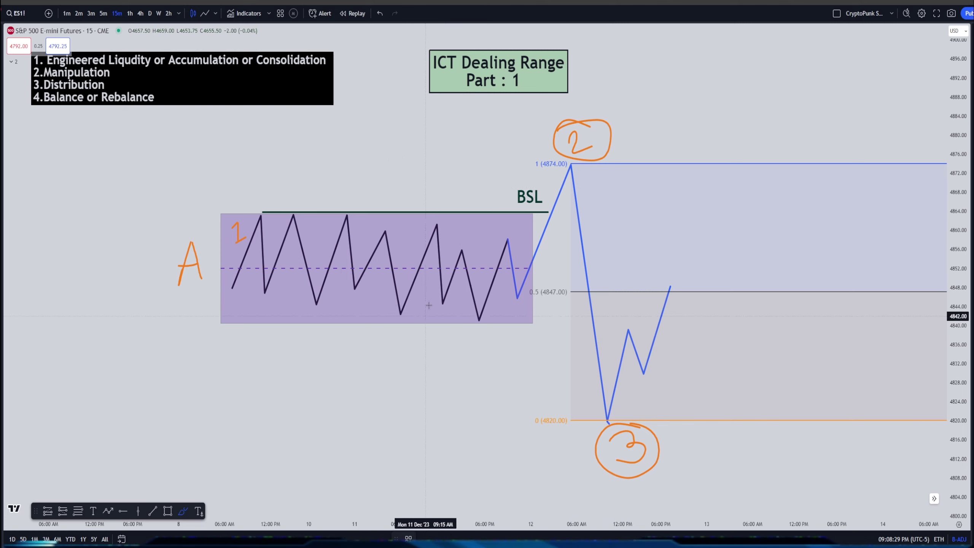
pyautogui.moveTo(360, 145)
pyautogui.mouseDown()
pyautogui.moveTo(373, 177)
pyautogui.moveTo(387, 174)
pyautogui.moveTo(364, 164)
pyautogui.moveTo(381, 154)
pyautogui.moveTo(406, 168)
pyautogui.moveTo(399, 122)
pyautogui.moveTo(432, 166)
pyautogui.mouseUp()
pyautogui.moveTo(406, 124)
pyautogui.mouseDown()
pyautogui.moveTo(418, 109)
pyautogui.moveTo(425, 128)
pyautogui.mouseUp()
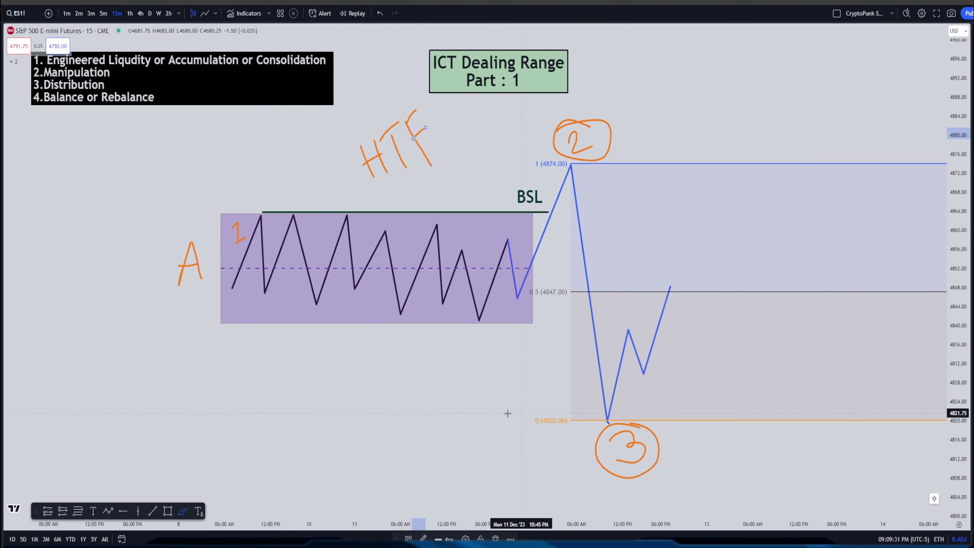
# Copy the BSL line to the consolidation box's lower edge at about 4840.25 and recolour its text and line red.
pyautogui.click(457, 213)
pyautogui.moveTo(486, 213); pyautogui.dragTo(459, 325)
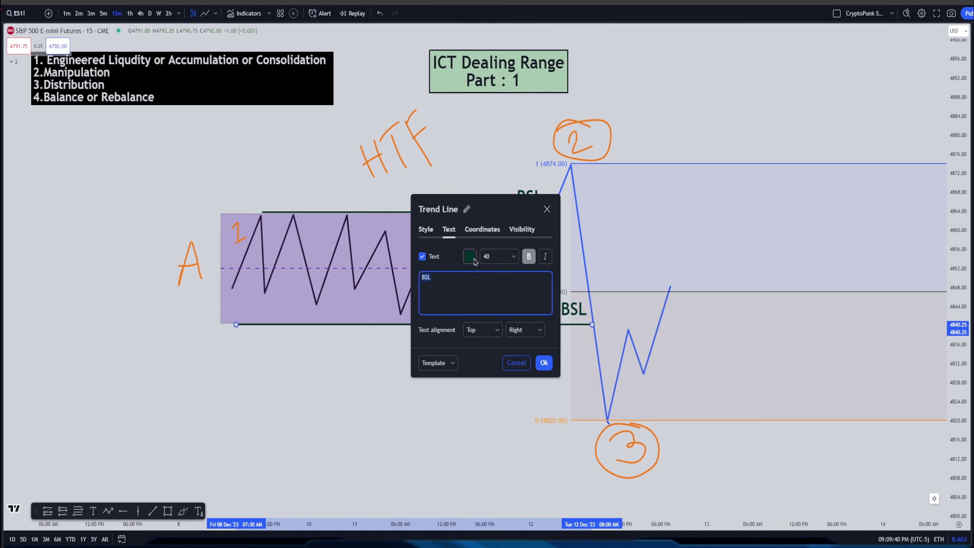
pyautogui.click(474, 261)
pyautogui.click(459, 288)
pyautogui.click(426, 229)
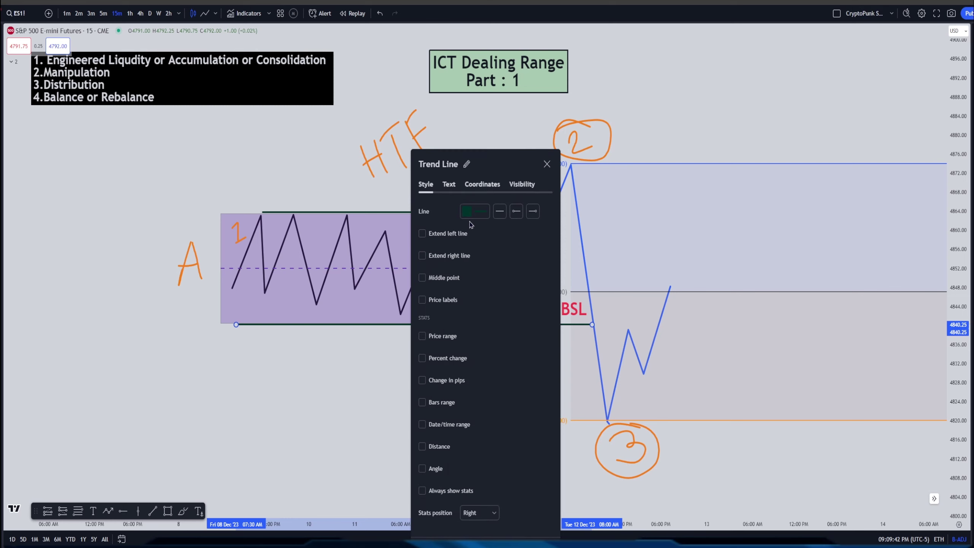
pyautogui.click(474, 211)
pyautogui.click(468, 240)
pyautogui.click(448, 213)
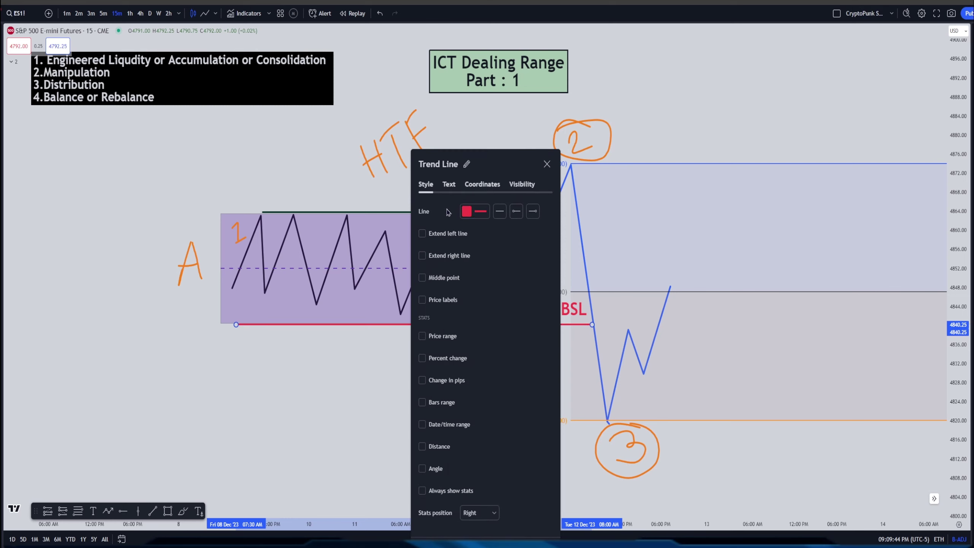
# Set the red line's vertical text alignment to Bottom.
pyautogui.click(449, 184)
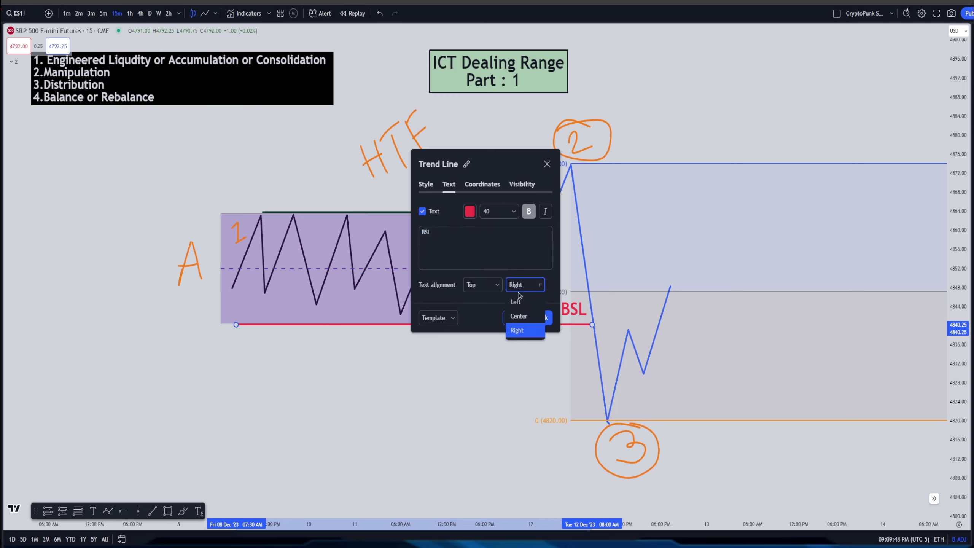
pyautogui.click(489, 291)
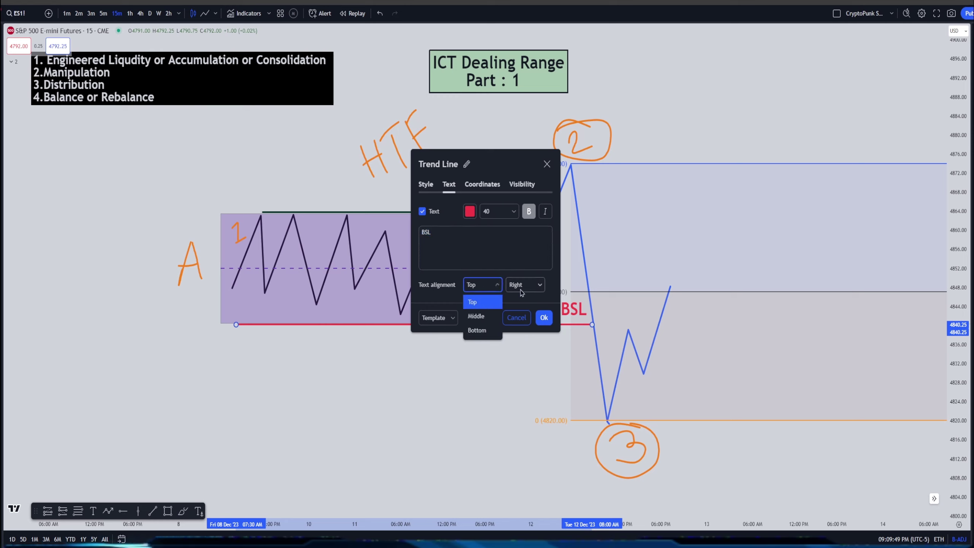
pyautogui.click(478, 330)
pyautogui.click(543, 317)
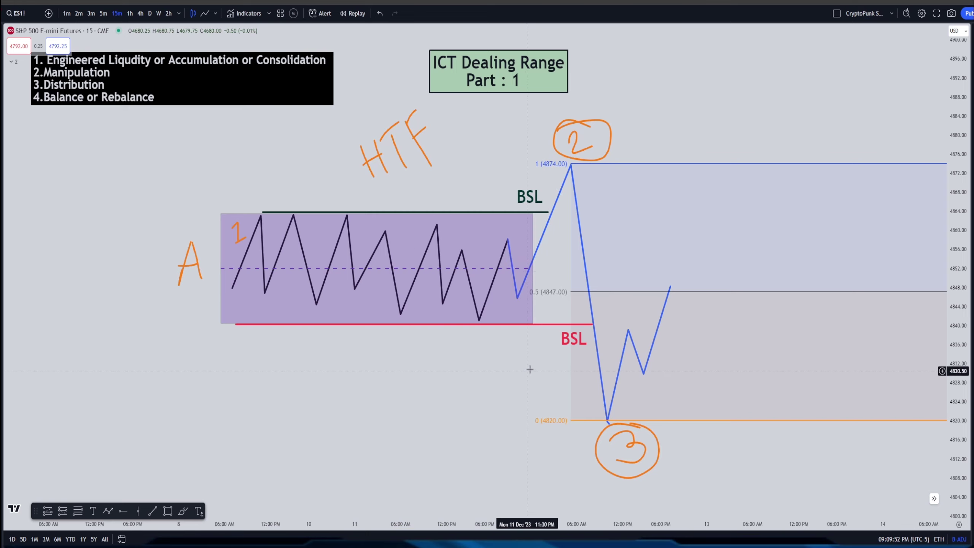
# Extend the upper BSL line's end slightly to meet the rising manipulation leg.
pyautogui.click(548, 215)
pyautogui.moveTo(547, 215); pyautogui.dragTo(550, 216)
pyautogui.click(541, 382)
pyautogui.moveTo(541, 383); pyautogui.dragTo(504, 355)
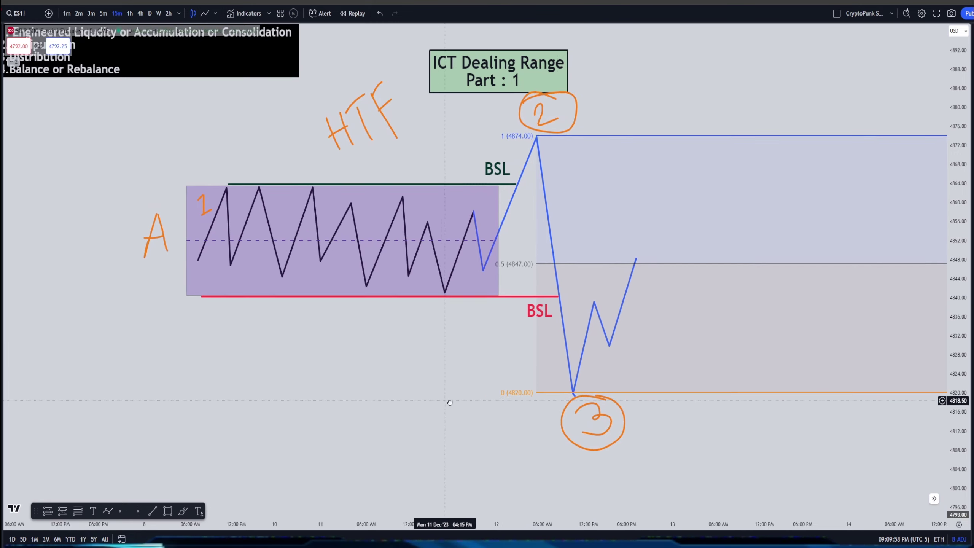
pyautogui.moveTo(445, 398); pyautogui.dragTo(528, 408)
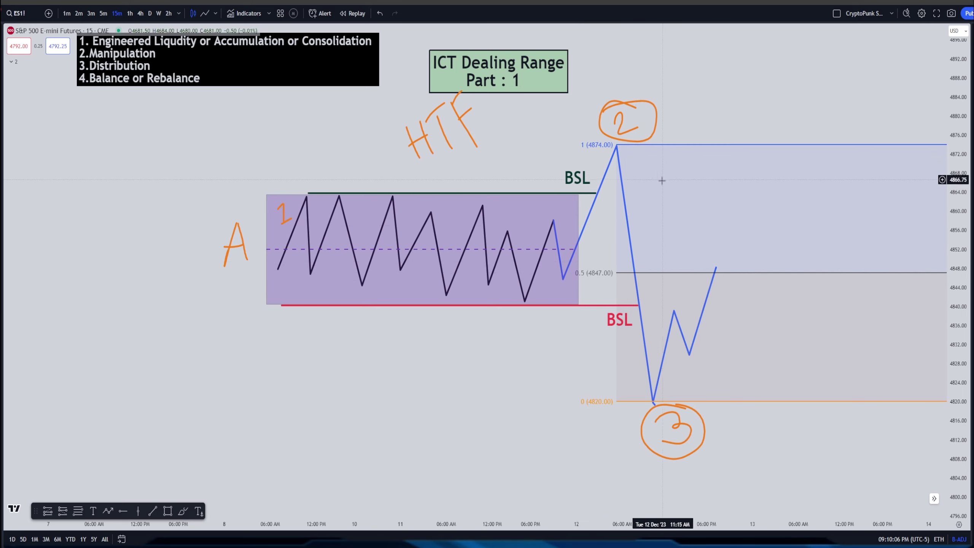
pyautogui.moveTo(522, 388); pyautogui.dragTo(492, 399)
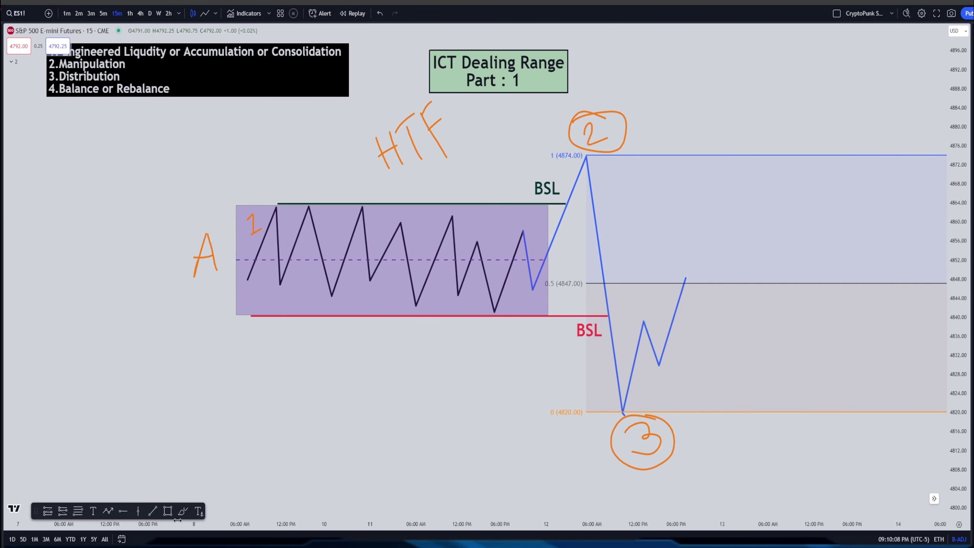
# Handwrite P in the upper half and D in the lower half of the Fibonacci range with the Brush.
pyautogui.click(182, 511)
pyautogui.moveTo(712, 183); pyautogui.dragTo(724, 226)
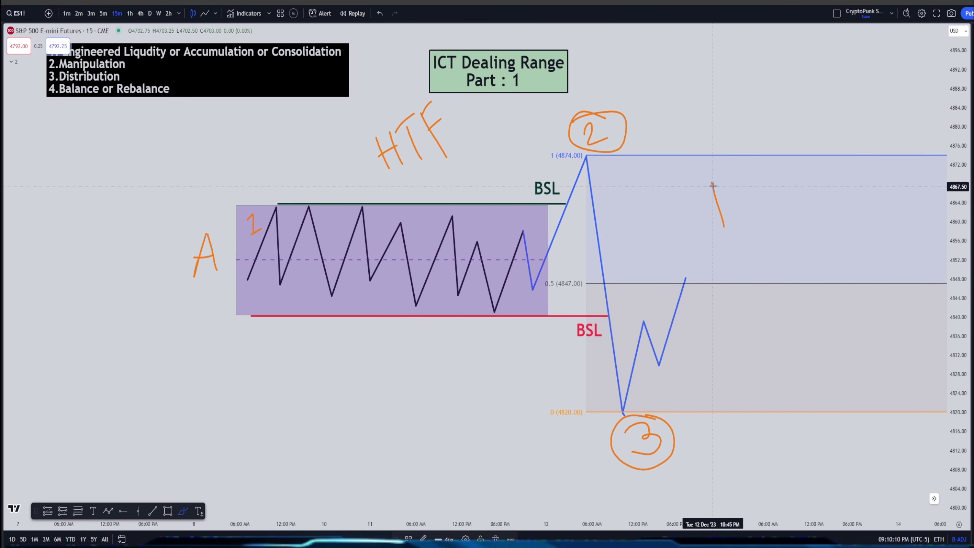
pyautogui.moveTo(712, 184); pyautogui.dragTo(720, 192)
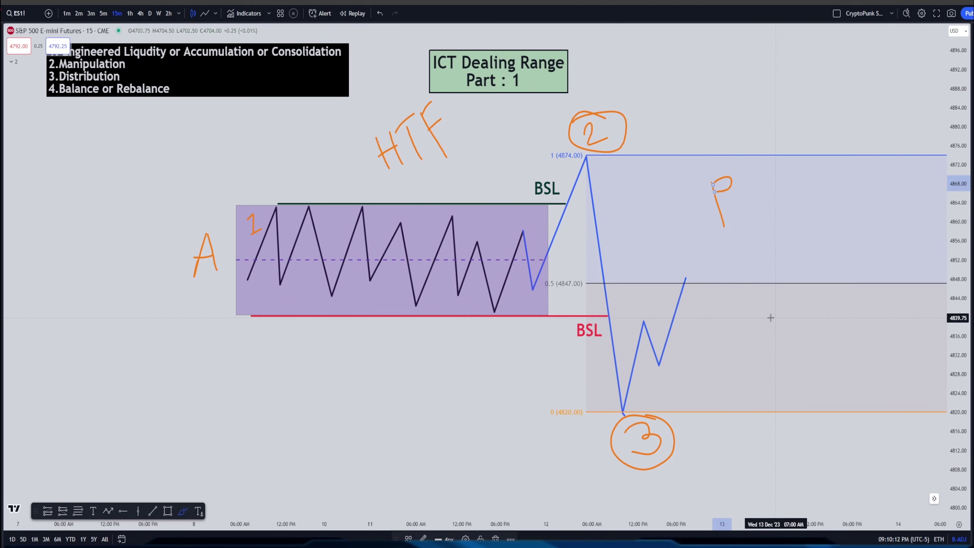
pyautogui.moveTo(752, 311); pyautogui.dragTo(776, 366)
pyautogui.moveTo(756, 315); pyautogui.dragTo(768, 368)
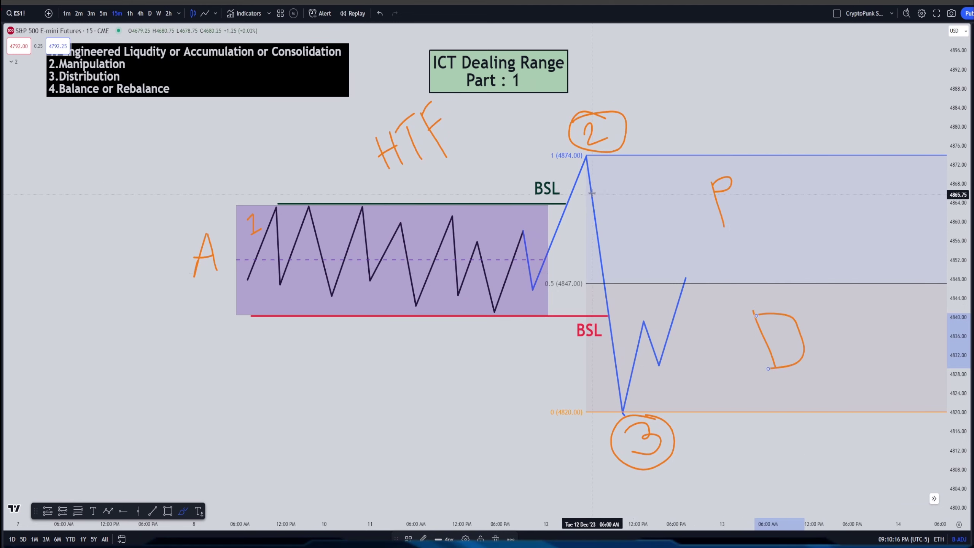
# Draw two purple rectangles beside the falling leg, one spanning about 4857.50 to 4851.50 and one about 4862.50 to 4858.50.
pyautogui.click(167, 511)
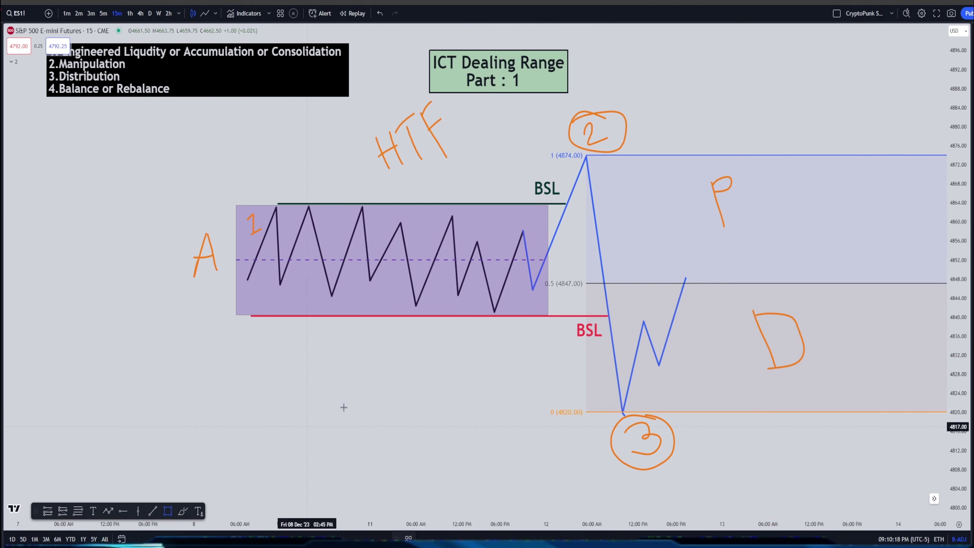
pyautogui.moveTo(597, 233)
pyautogui.mouseDown()
pyautogui.moveTo(605, 267)
pyautogui.moveTo(690, 248)
pyautogui.mouseUp()
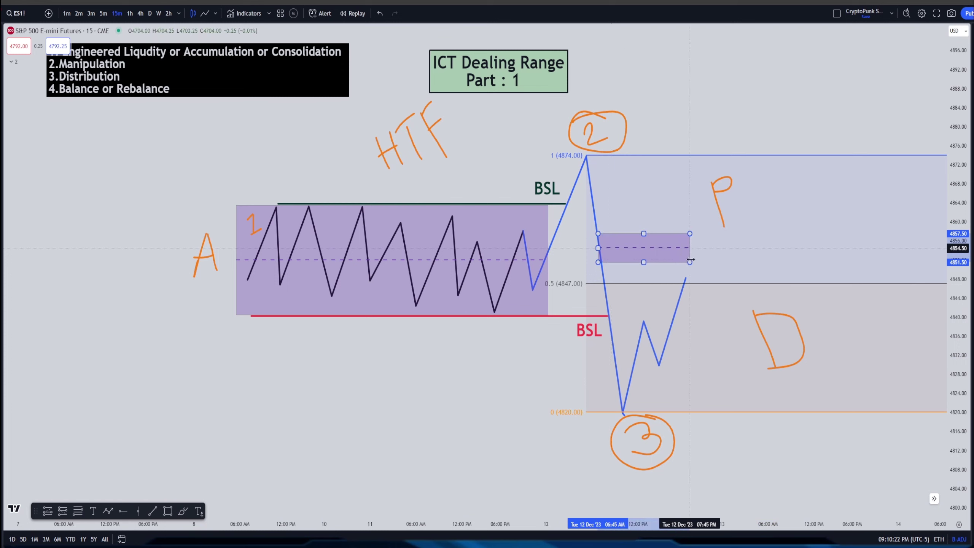
pyautogui.click(165, 512)
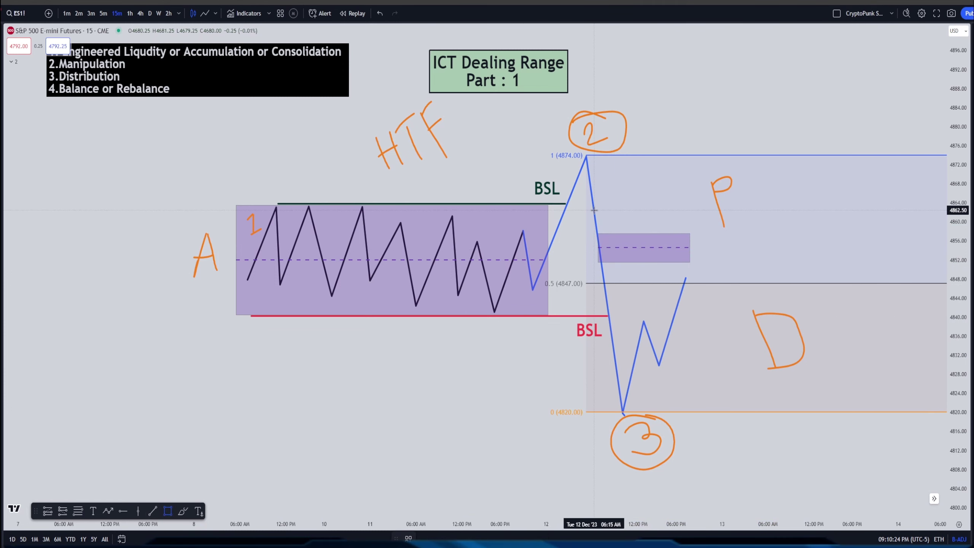
pyautogui.moveTo(595, 230); pyautogui.dragTo(699, 230)
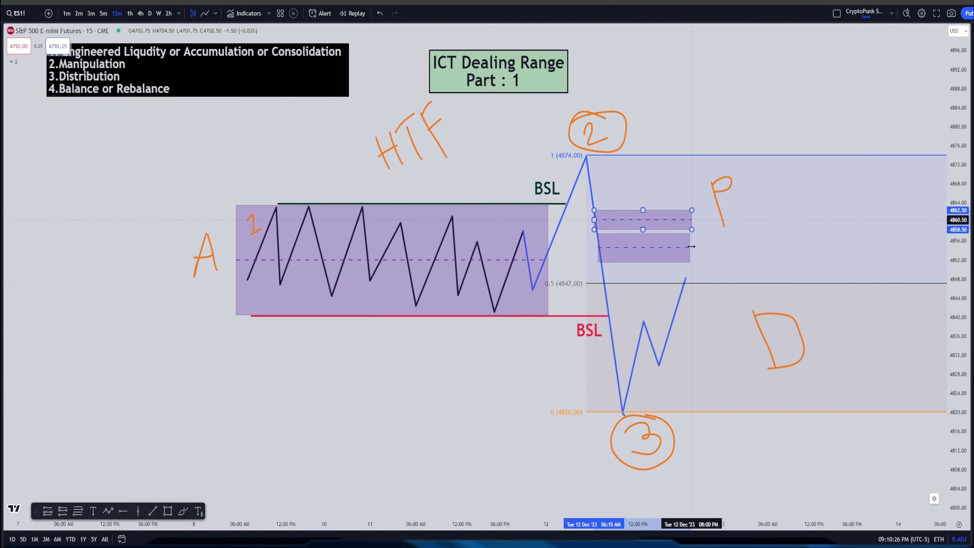
# Add a third rectangle from about 4868.50 to 4863.75, widened from the rising manipulation leg to the other boxes' right edge.
pyautogui.click(167, 511)
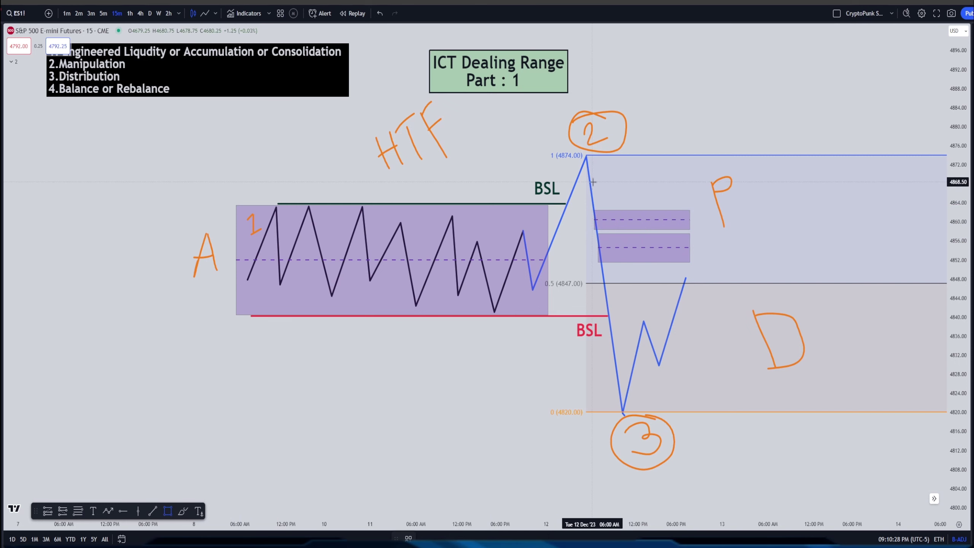
pyautogui.moveTo(590, 196); pyautogui.dragTo(682, 204)
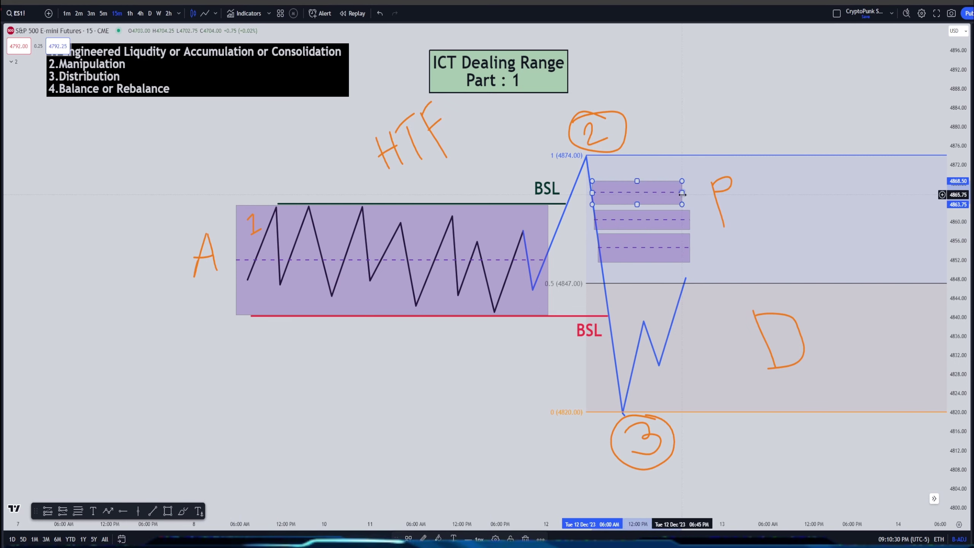
pyautogui.moveTo(592, 192); pyautogui.dragTo(567, 192)
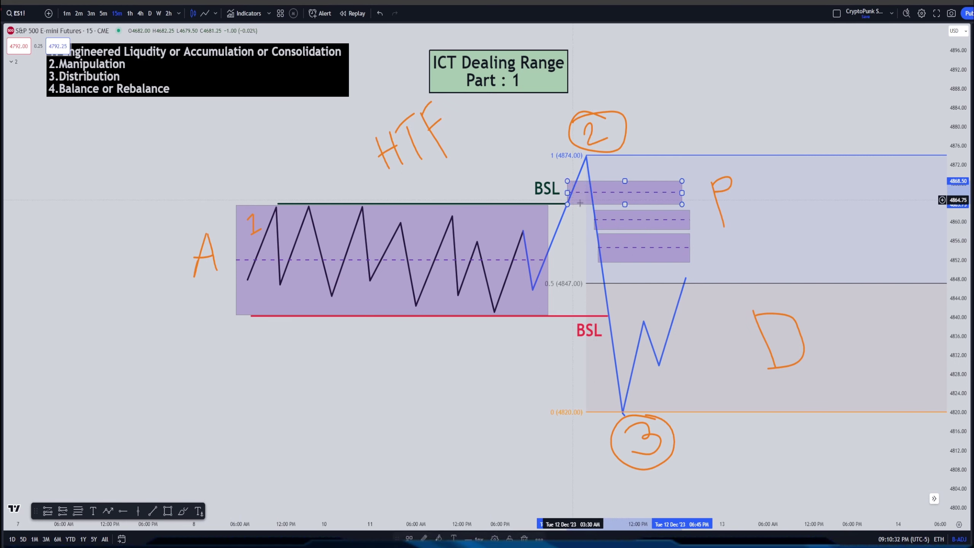
pyautogui.moveTo(682, 193); pyautogui.dragTo(689, 193)
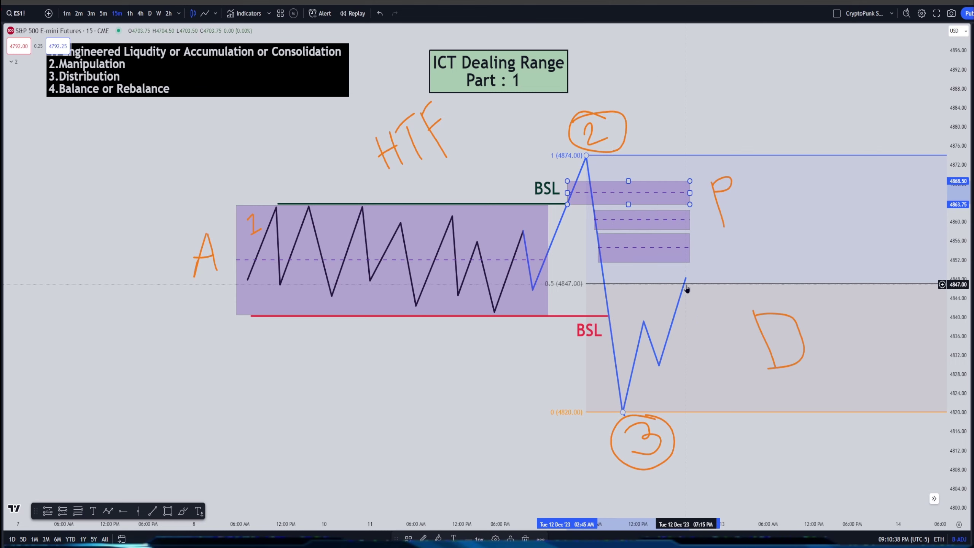
# Raise the recovery path's end to about 4854.50 and extend the lowest of the three boxes to about 13 Dec 05:15 AM.
pyautogui.moveTo(537, 416); pyautogui.dragTo(501, 361)
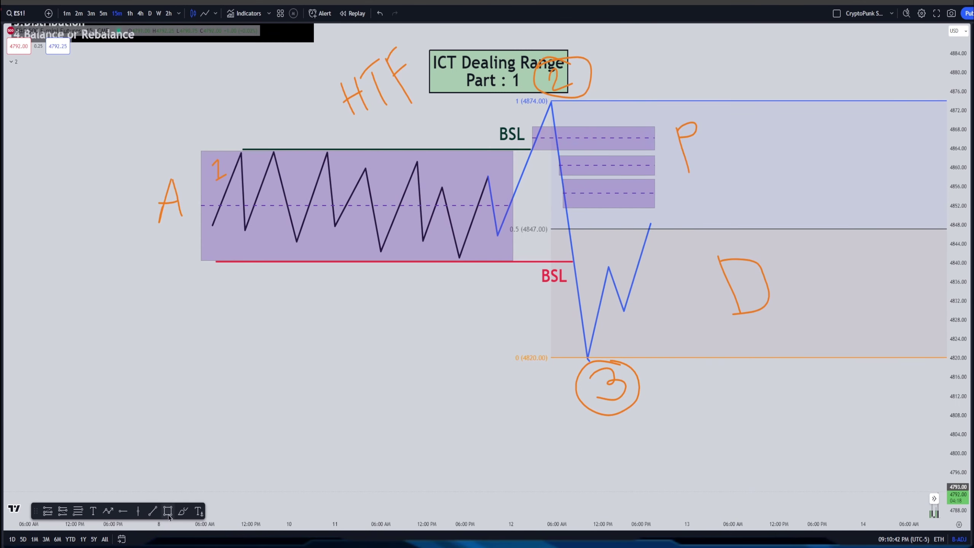
pyautogui.click(109, 513)
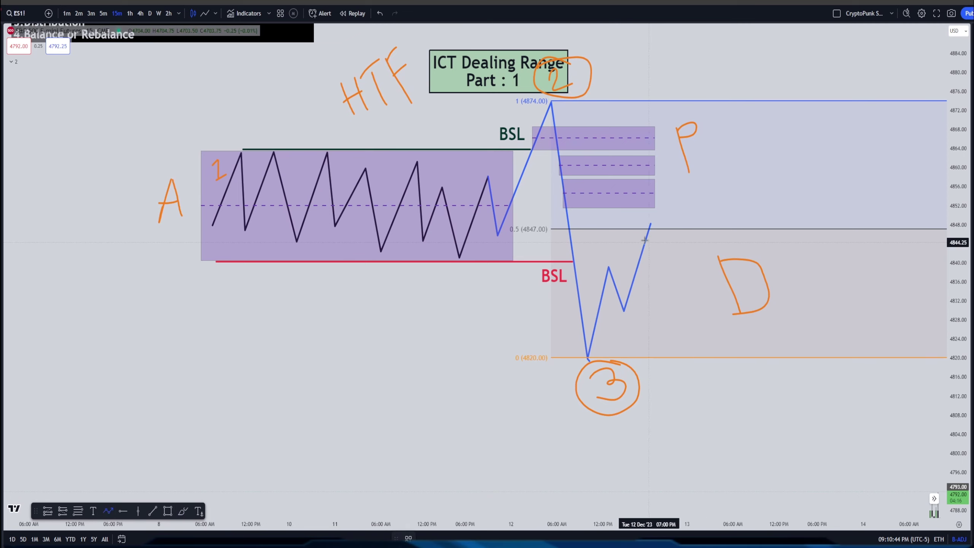
pyautogui.doubleClick(653, 193)
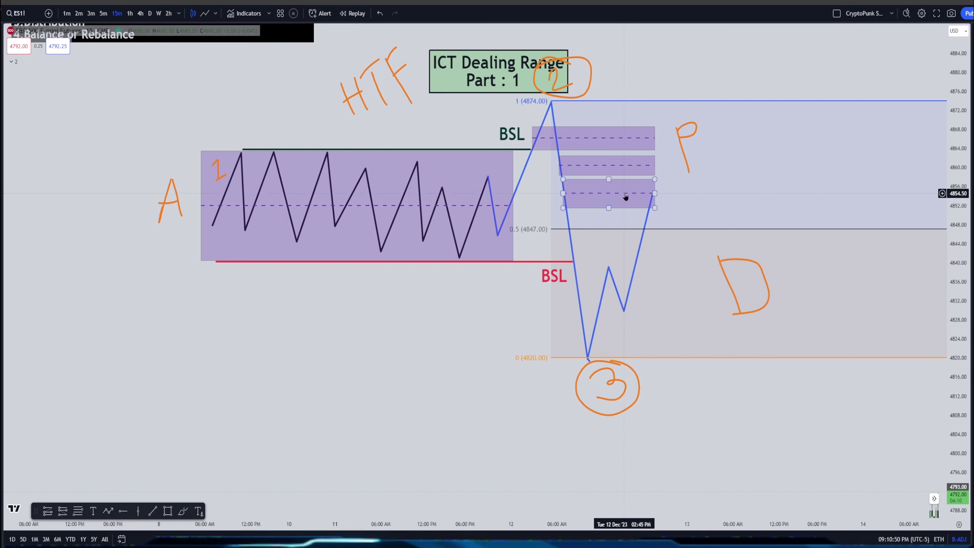
pyautogui.click(625, 191)
pyautogui.moveTo(654, 193); pyautogui.dragTo(727, 193)
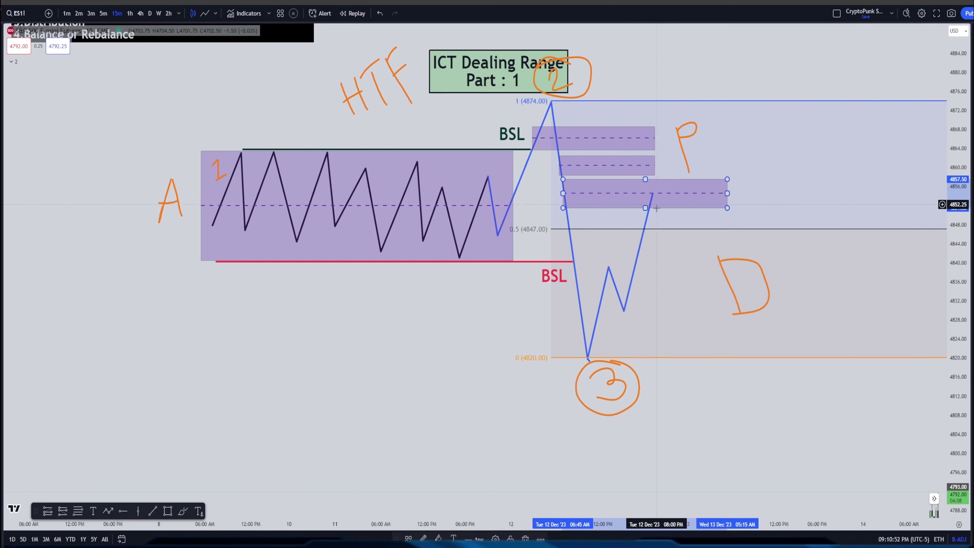
# Draw a path from the recovery leg's end, dipping, peaking inside the lowest box, and falling below the 0.5 level to about 4842.50.
pyautogui.click(167, 511)
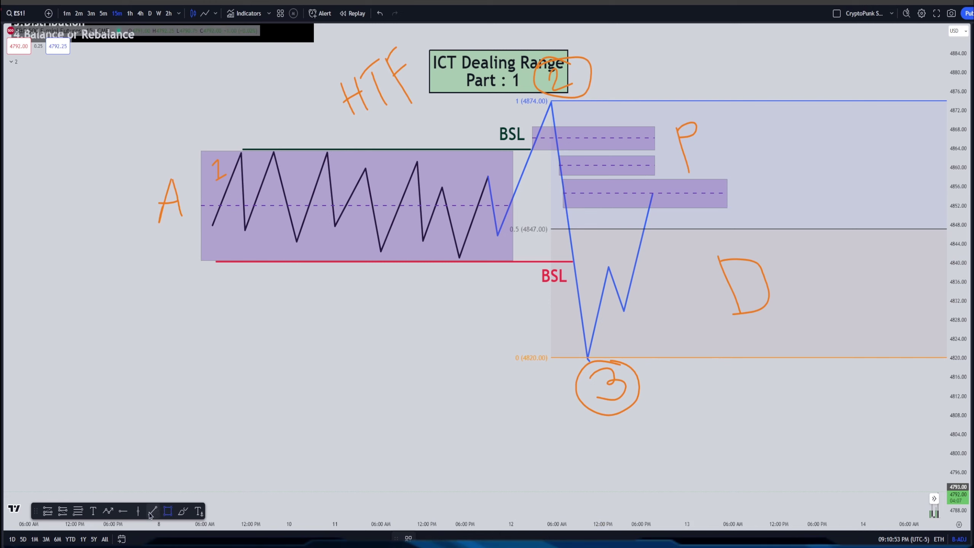
pyautogui.click(107, 513)
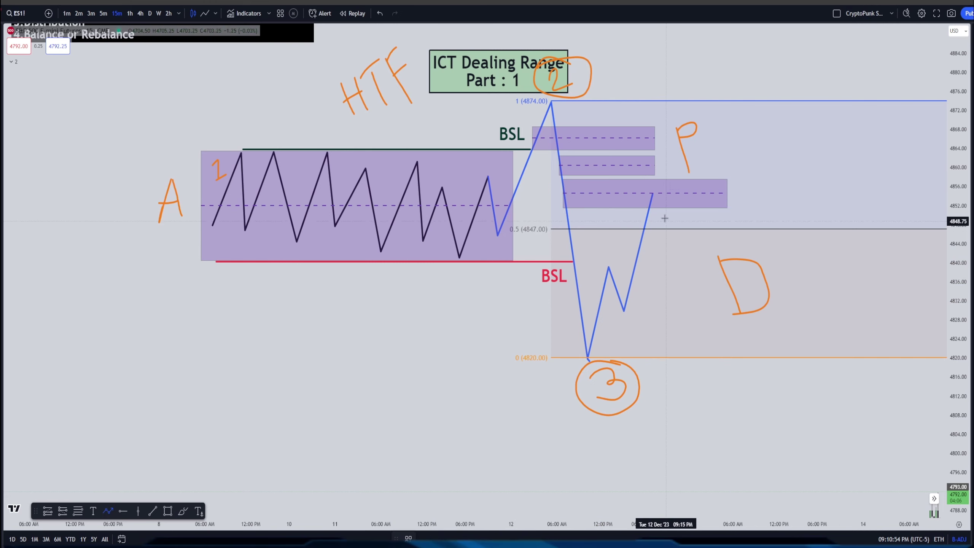
pyautogui.click(677, 184)
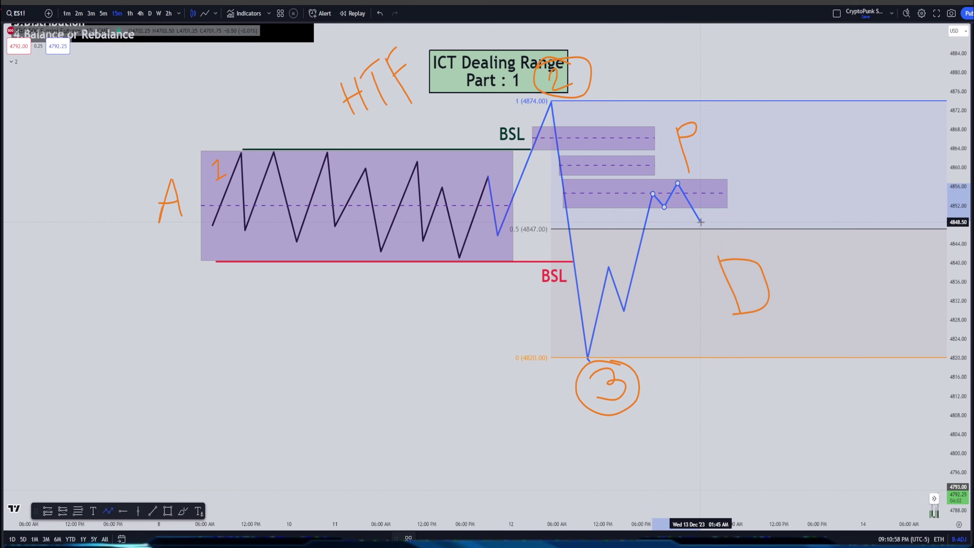
pyautogui.click(699, 225)
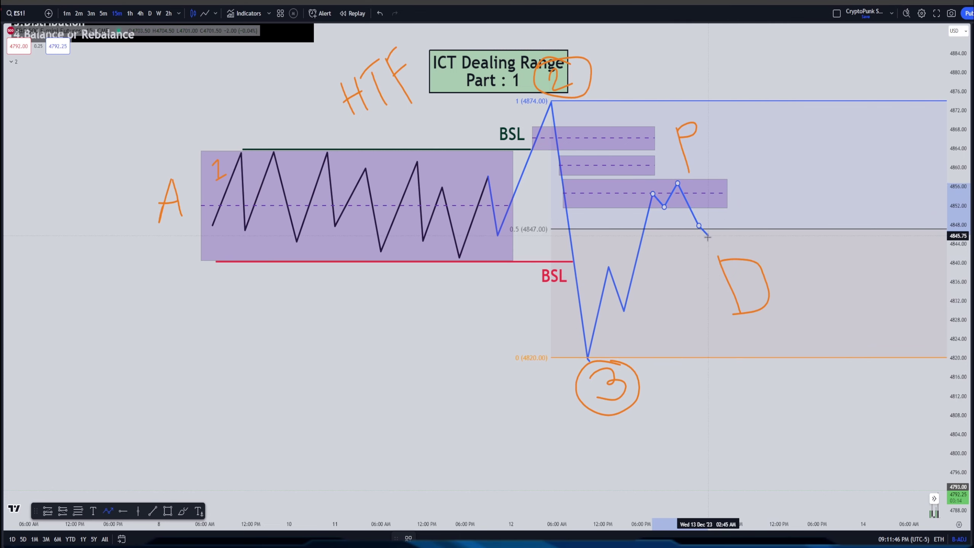
pyautogui.doubleClick(711, 251)
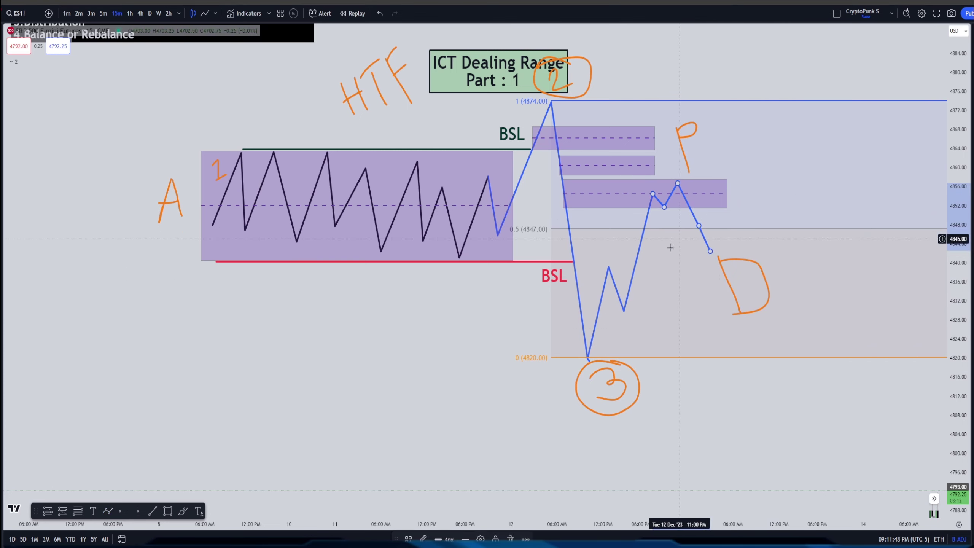
# Handwrite a circled 4 with the Brush above the end of the recovery leg.
pyautogui.click(183, 511)
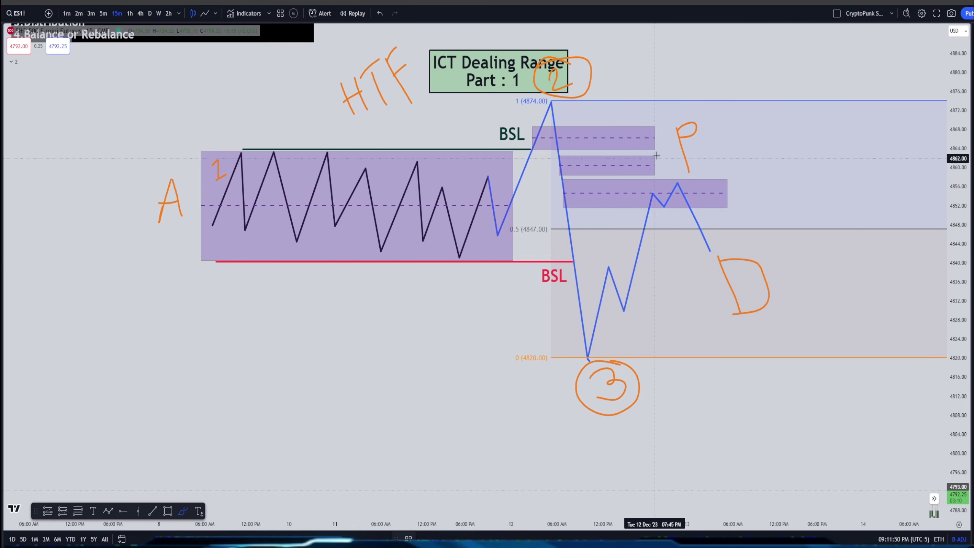
pyautogui.moveTo(653, 156); pyautogui.dragTo(648, 175)
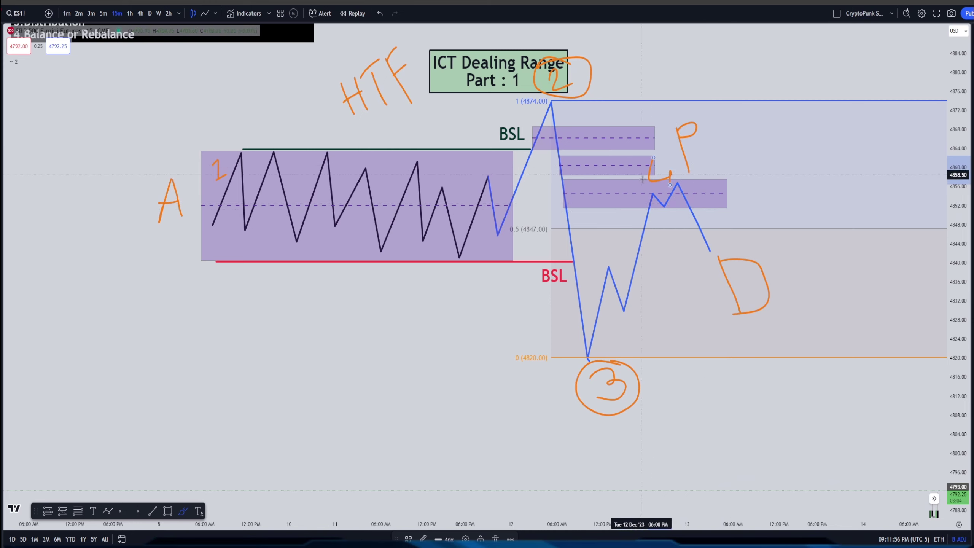
pyautogui.moveTo(668, 157)
pyautogui.mouseDown()
pyautogui.moveTo(681, 173)
pyautogui.moveTo(639, 176)
pyautogui.moveTo(647, 154)
pyautogui.mouseUp()
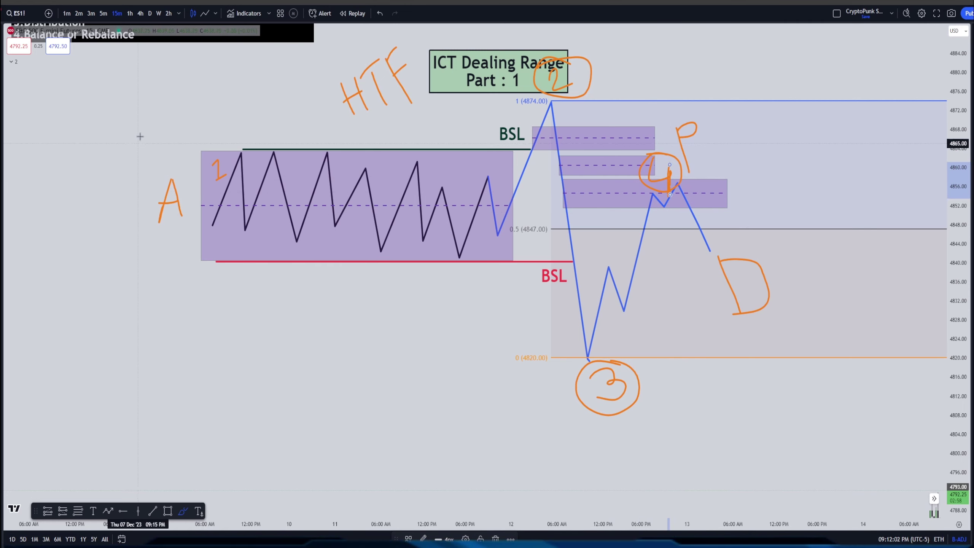
pyautogui.press('Escape')
# Move the black list of the four phases to the right of the ICT Dealing Range title.
pyautogui.moveTo(146, 100); pyautogui.dragTo(146, 215)
pyautogui.moveTo(67, 123); pyautogui.dragTo(663, 140)
pyautogui.moveTo(474, 159); pyautogui.dragTo(486, 81)
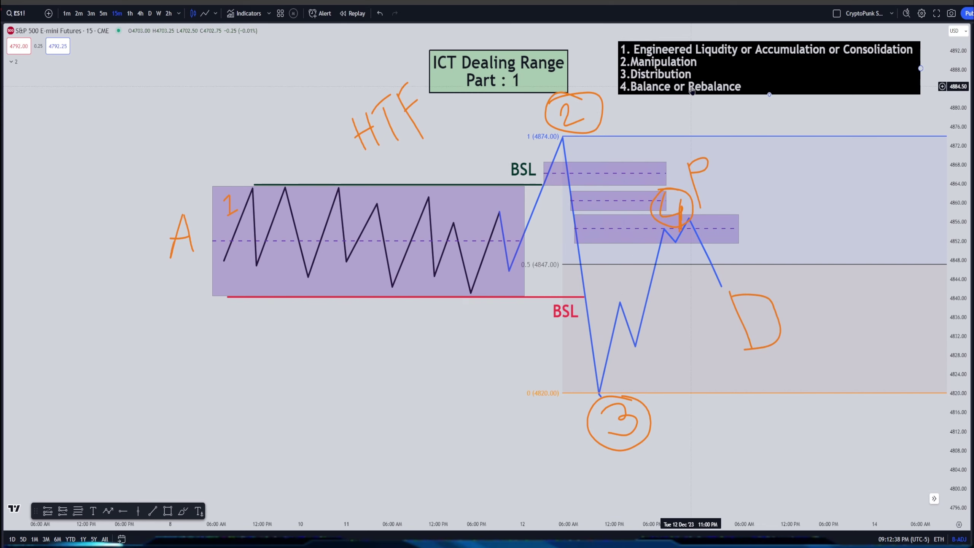
# Raise the pullback low in the recovery path to about 4844.50 so the path climbs without a dip.
pyautogui.click(620, 243)
pyautogui.click(622, 246)
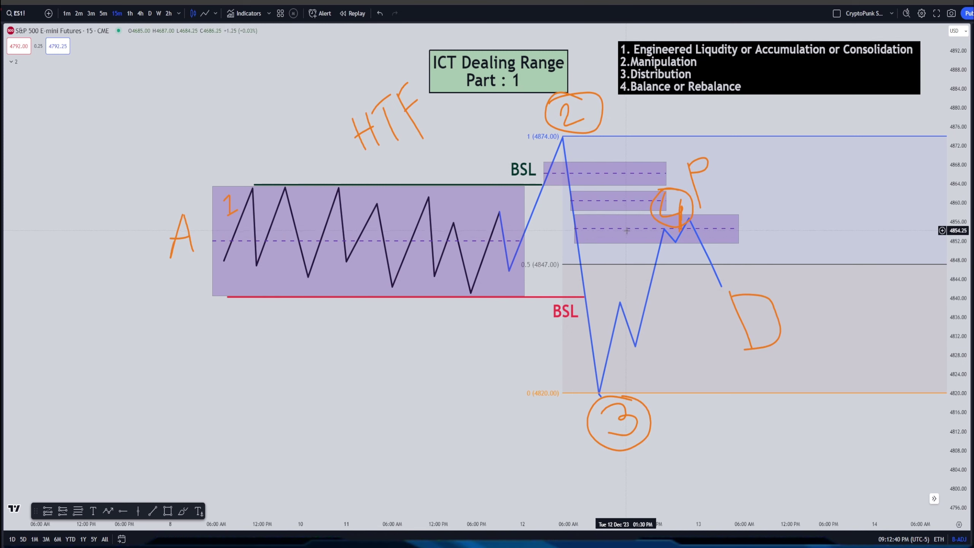
pyautogui.click(664, 229)
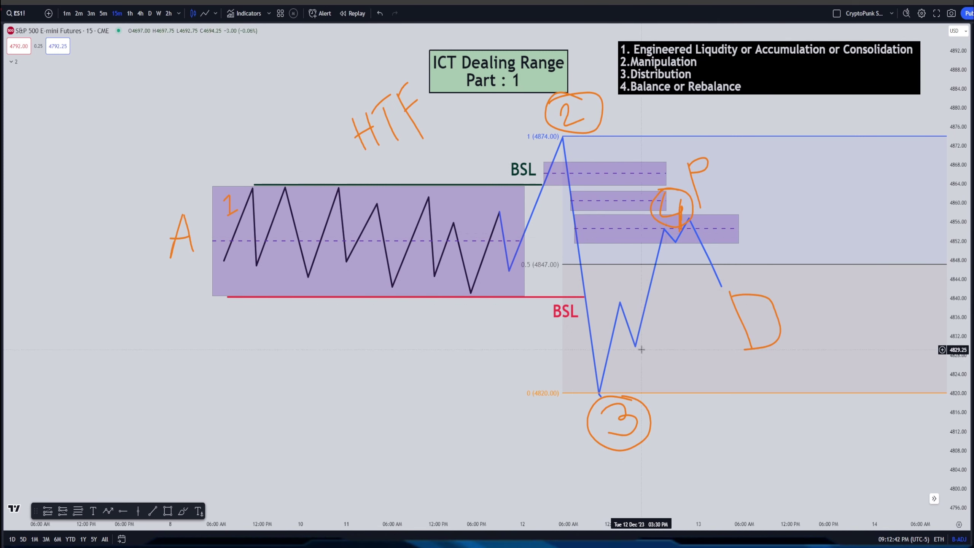
pyautogui.moveTo(634, 350); pyautogui.dragTo(633, 275)
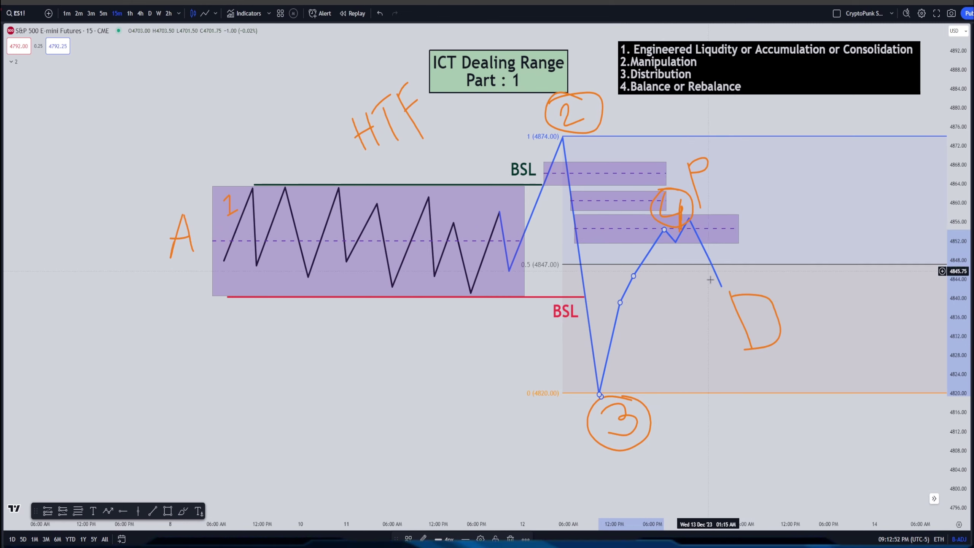
# Draw a small rectangle on the final falling leg from about 4853.00 to 4848.50, and raise the recovery path's end to about 4859.25.
pyautogui.click(167, 510)
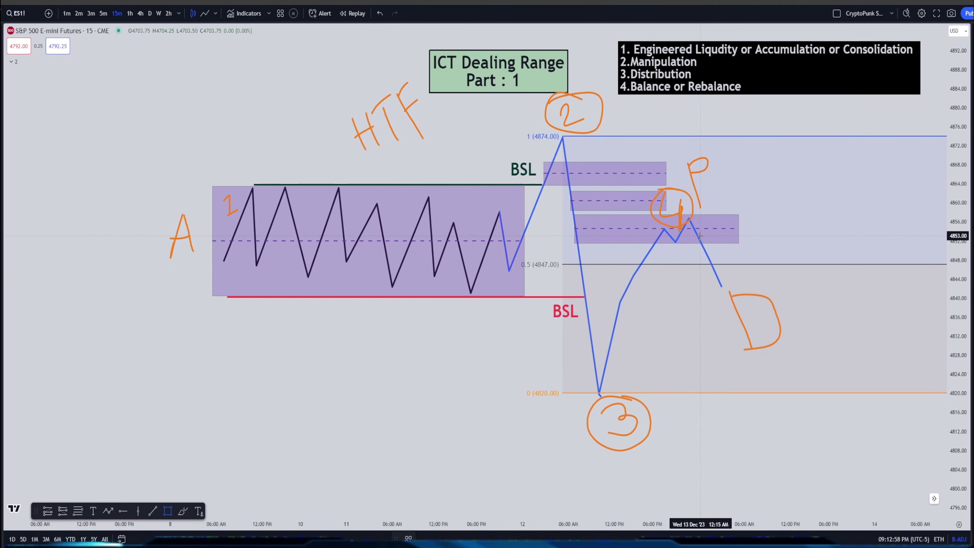
pyautogui.moveTo(700, 236)
pyautogui.mouseDown()
pyautogui.moveTo(701, 258)
pyautogui.moveTo(710, 249)
pyautogui.moveTo(737, 258)
pyautogui.moveTo(697, 246)
pyautogui.mouseUp()
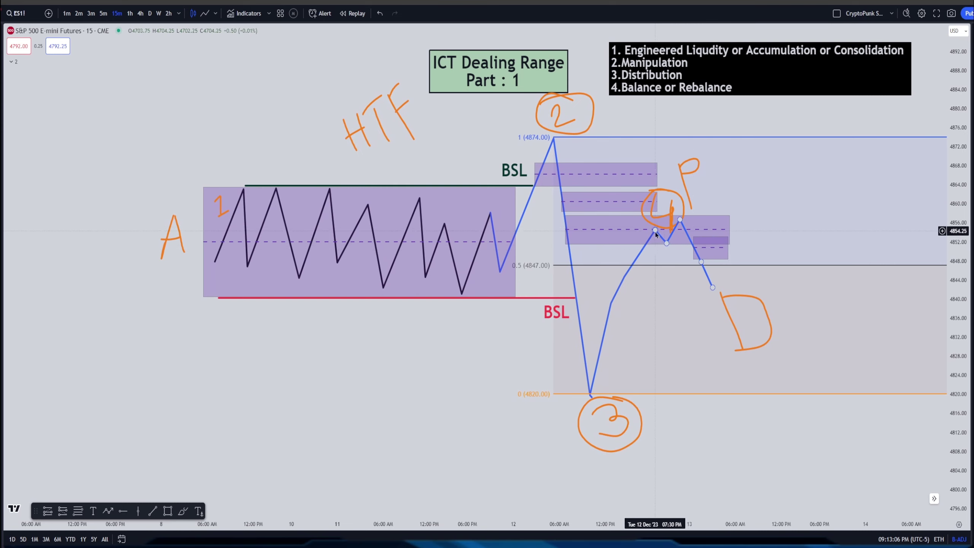
pyautogui.moveTo(655, 231); pyautogui.dragTo(649, 207)
# Extend the small rectangle's left edge back to about 12 Dec 11:30 PM.
pyautogui.click(702, 245)
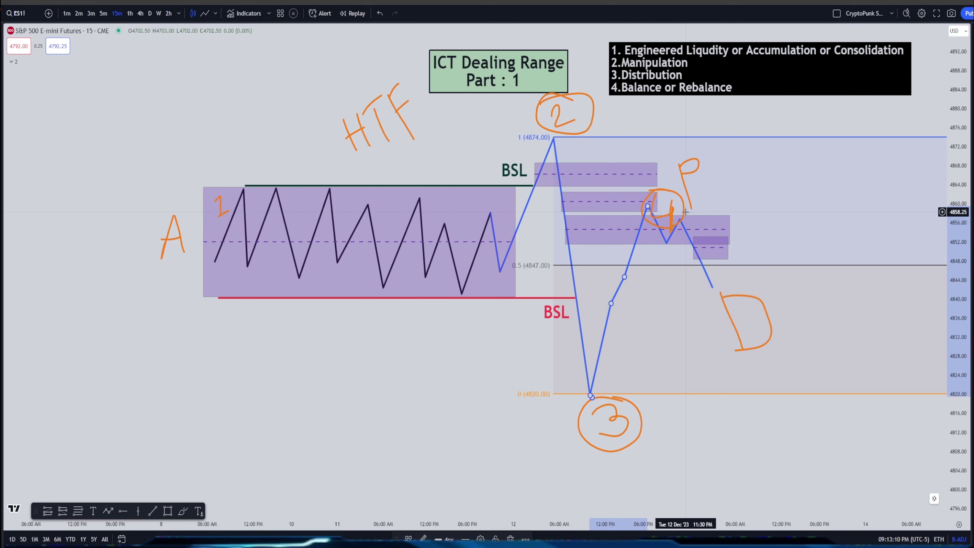
pyautogui.click(702, 247)
pyautogui.moveTo(696, 248); pyautogui.dragTo(693, 249)
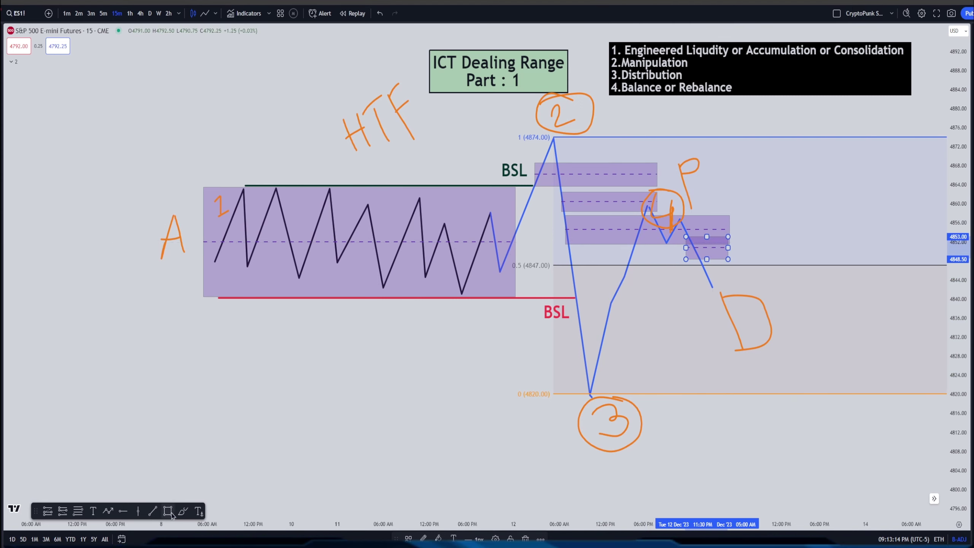
# Draw a falling path from the small rectangle's lower edge through the 4820.00 level down to about 4809.
pyautogui.click(108, 511)
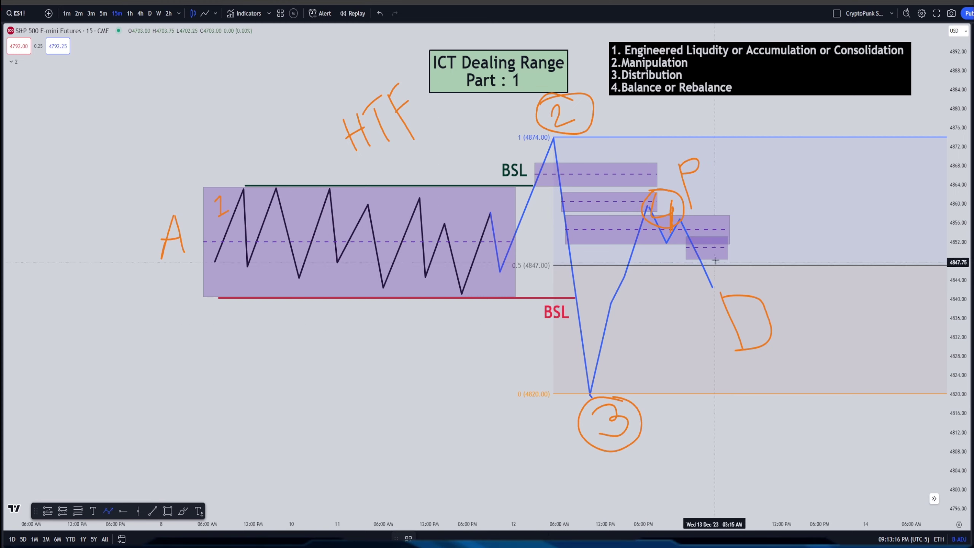
pyautogui.moveTo(711, 258)
pyautogui.mouseDown()
pyautogui.moveTo(717, 390)
pyautogui.moveTo(658, 371)
pyautogui.mouseUp()
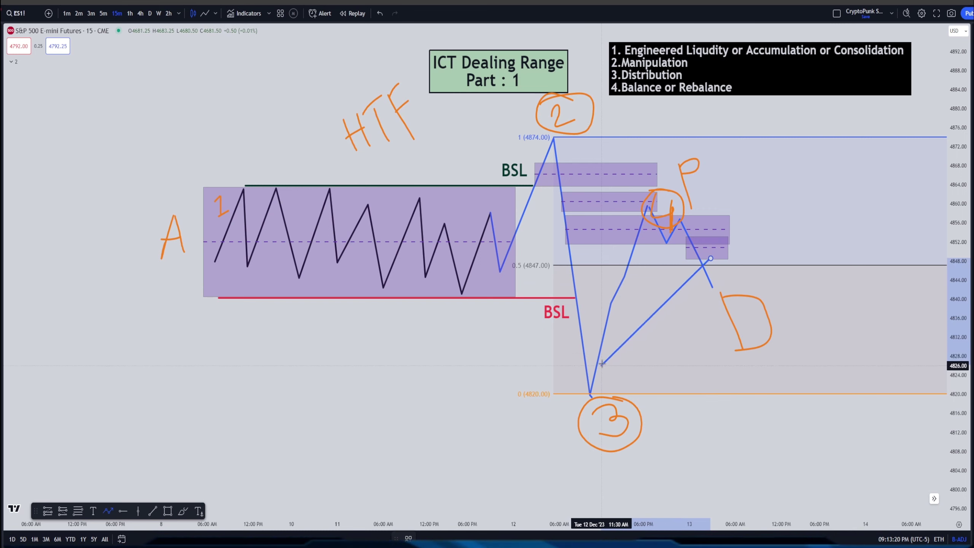
pyautogui.click(731, 395)
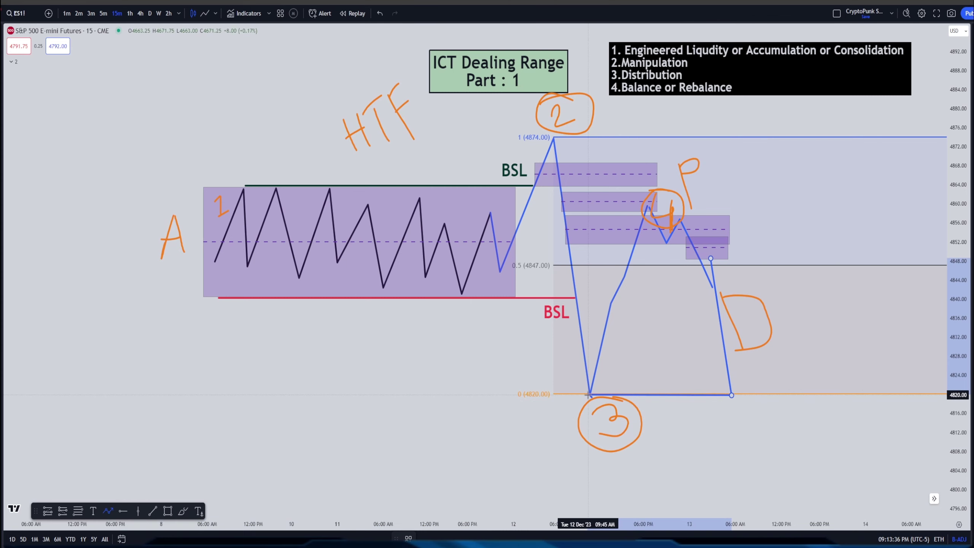
pyautogui.click(741, 447)
pyautogui.press('Escape')
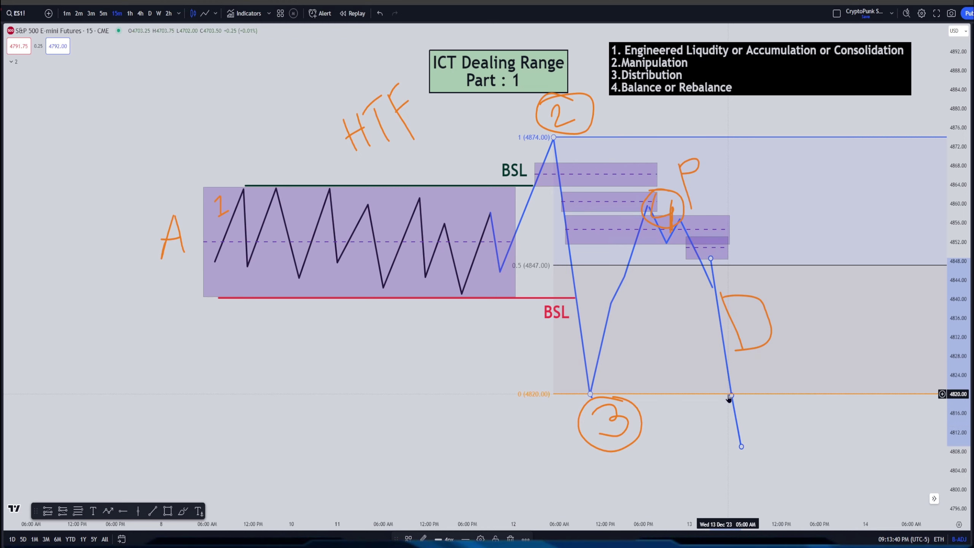
# Move the falling path's start point down to about 4842 so it joins the end of the pullback leg.
pyautogui.moveTo(792, 459); pyautogui.dragTo(776, 430)
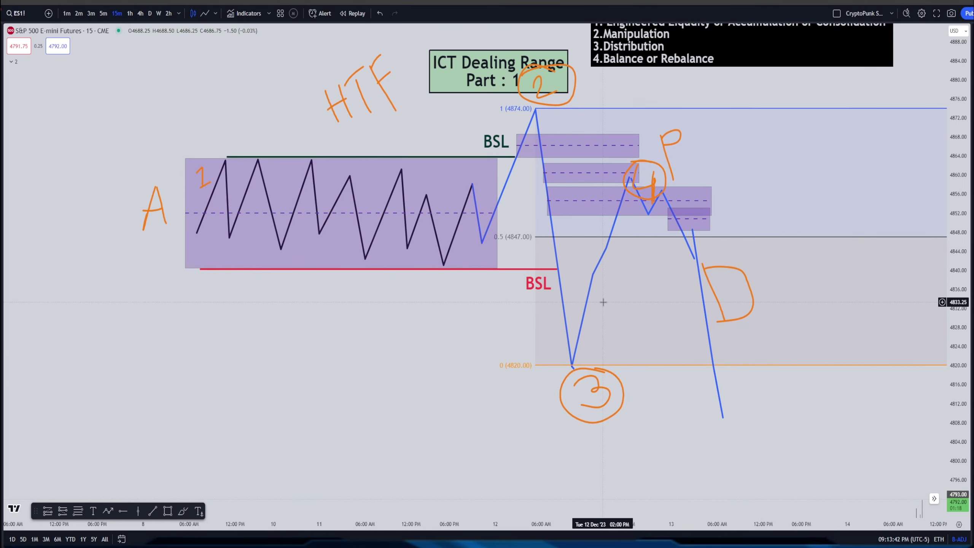
pyautogui.moveTo(502, 319); pyautogui.dragTo(511, 368)
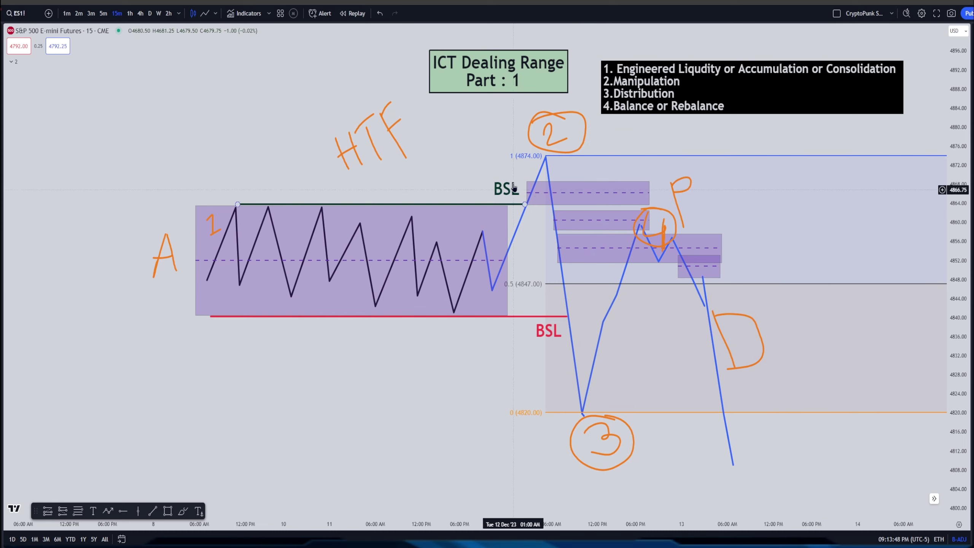
pyautogui.click(553, 213)
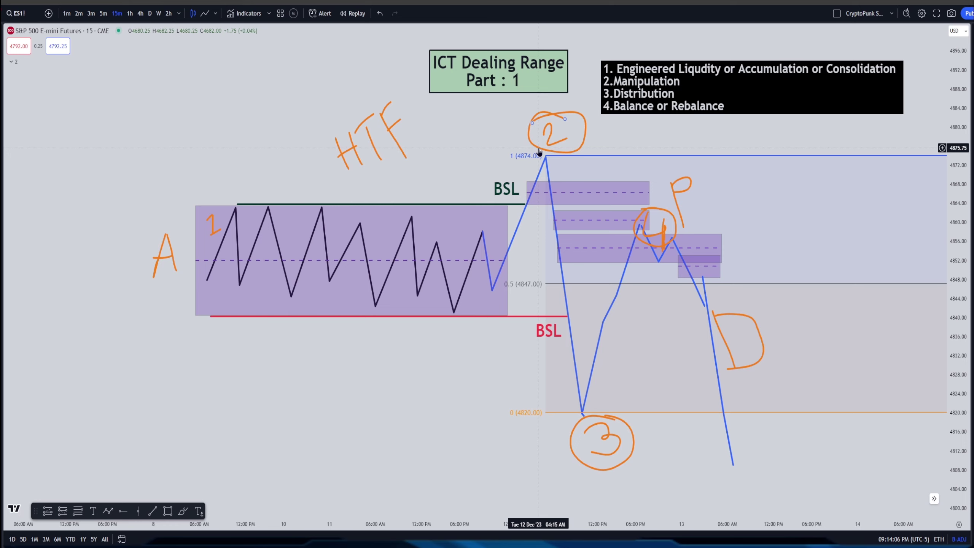
pyautogui.moveTo(831, 291); pyautogui.dragTo(791, 275)
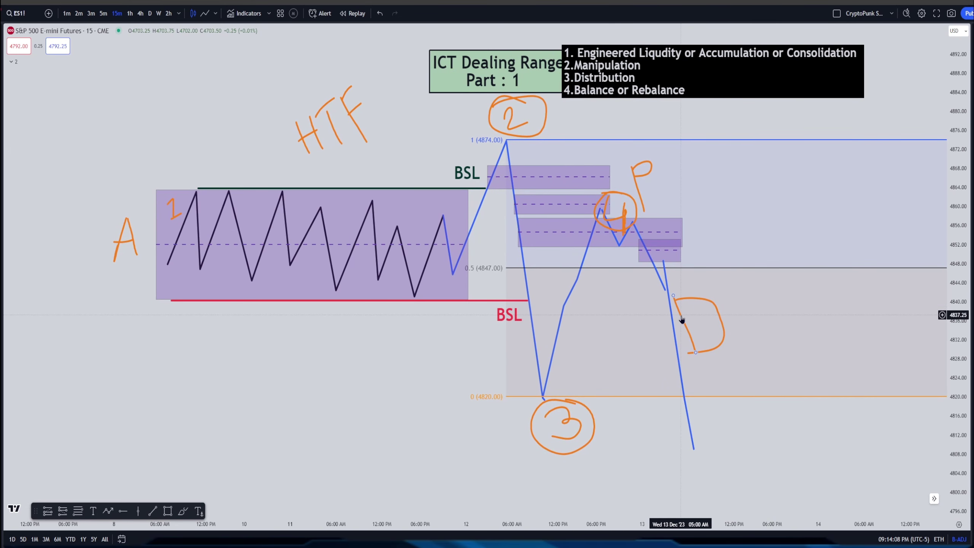
pyautogui.moveTo(663, 262); pyautogui.dragTo(667, 290)
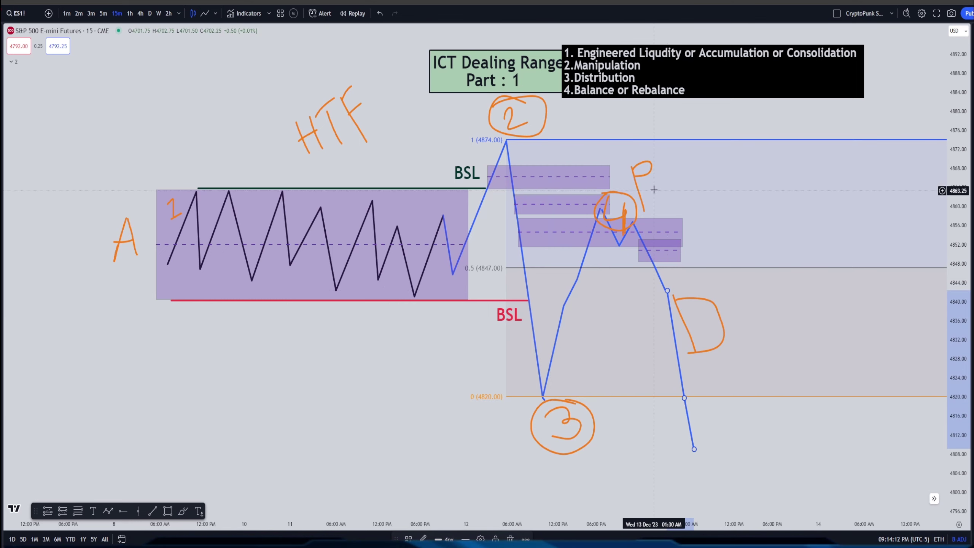
# Shift the left edge of the topmost rectangle beside the 4874.00 peak to about 12 Dec 03:00 AM.
pyautogui.moveTo(621, 100); pyautogui.dragTo(689, 122)
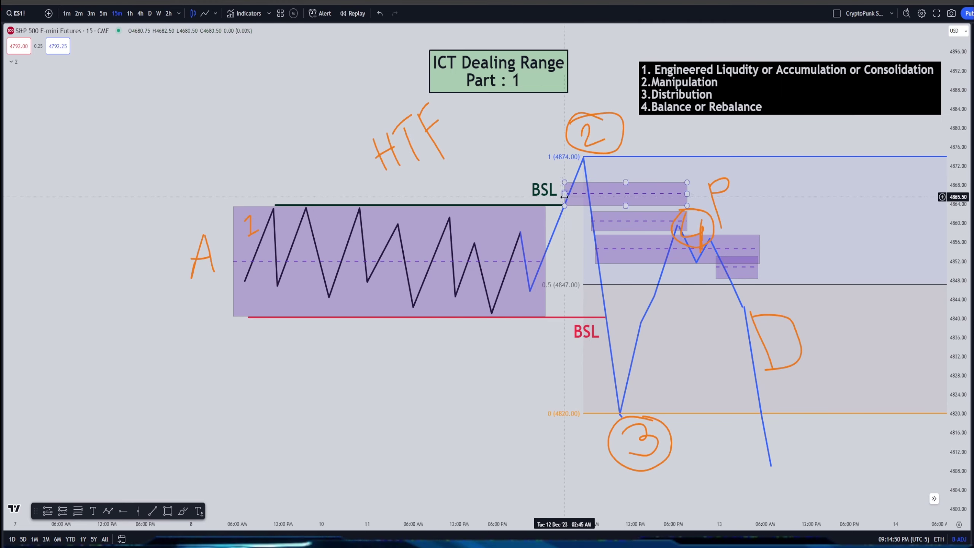
pyautogui.click(568, 194)
pyautogui.moveTo(567, 195); pyautogui.dragTo(540, 173)
pyautogui.click(556, 192)
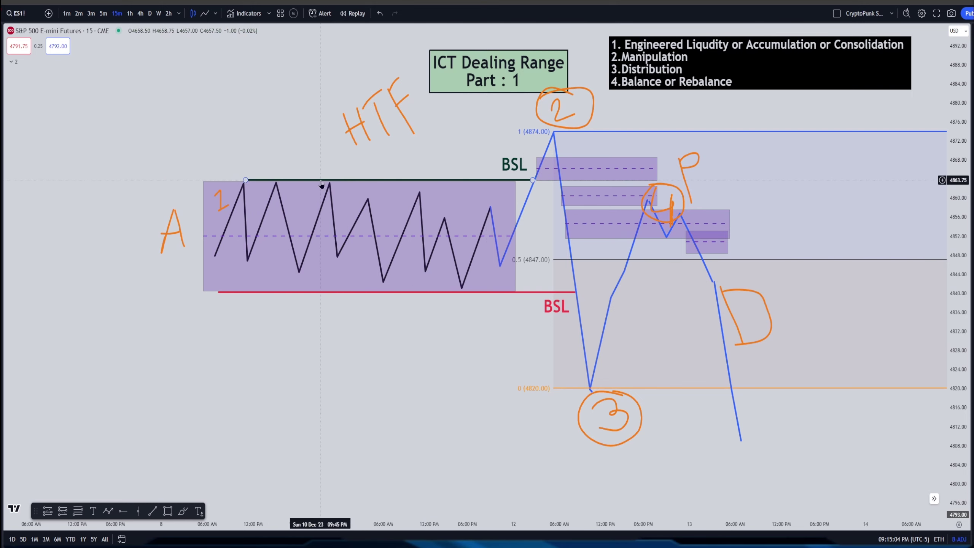
# Raise the consolidation rectangle's bottom edge to 4841.00 and lower the blue path's first low to about 4841.50.
pyautogui.click(308, 179)
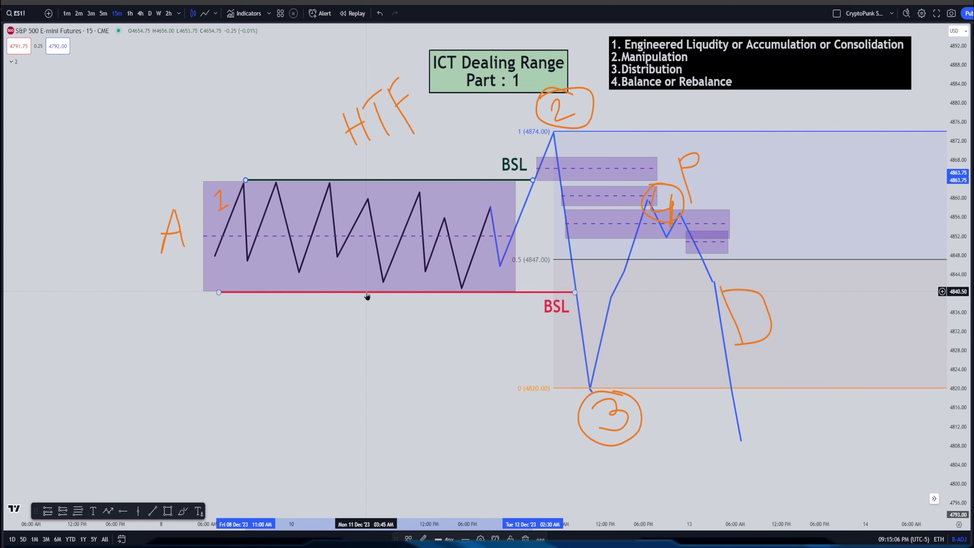
pyautogui.moveTo(358, 289); pyautogui.dragTo(360, 283)
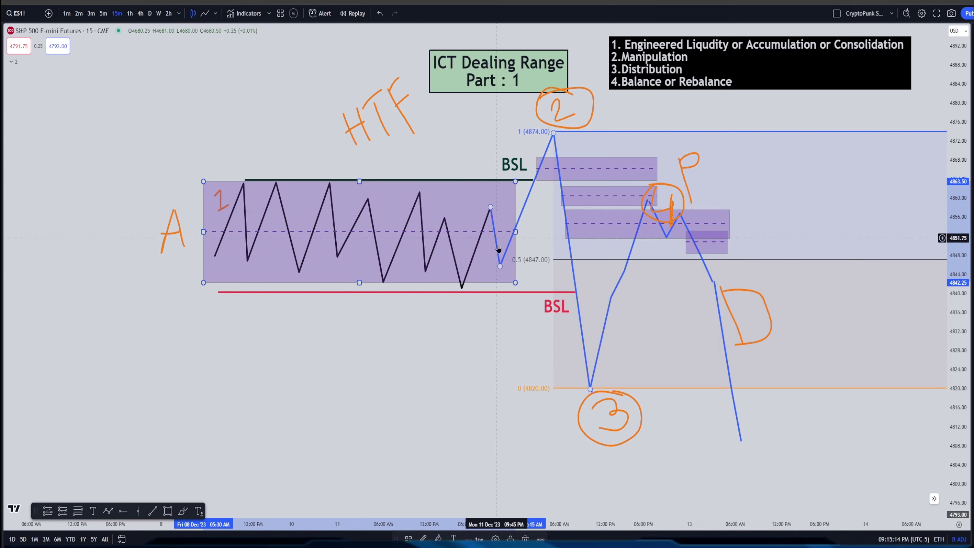
pyautogui.moveTo(500, 268); pyautogui.dragTo(508, 292)
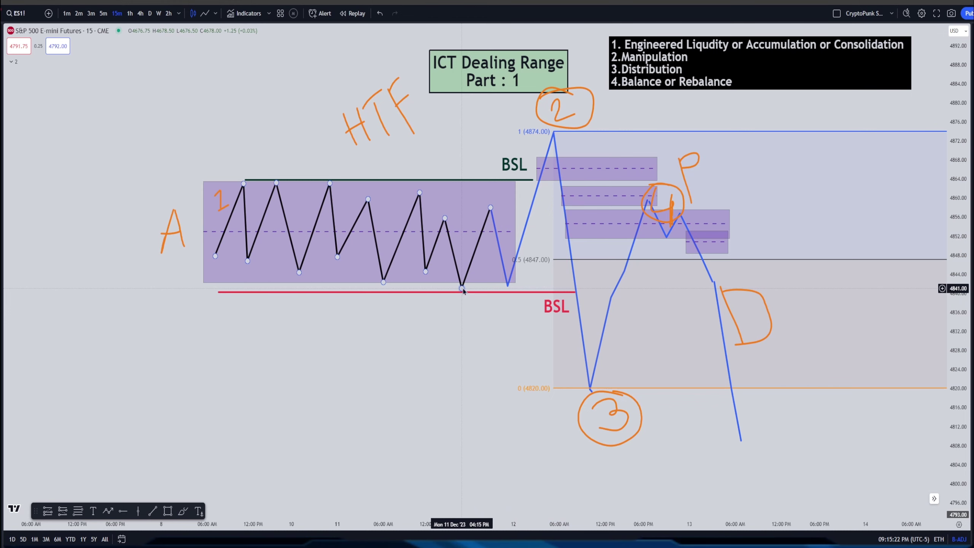
pyautogui.click(475, 283)
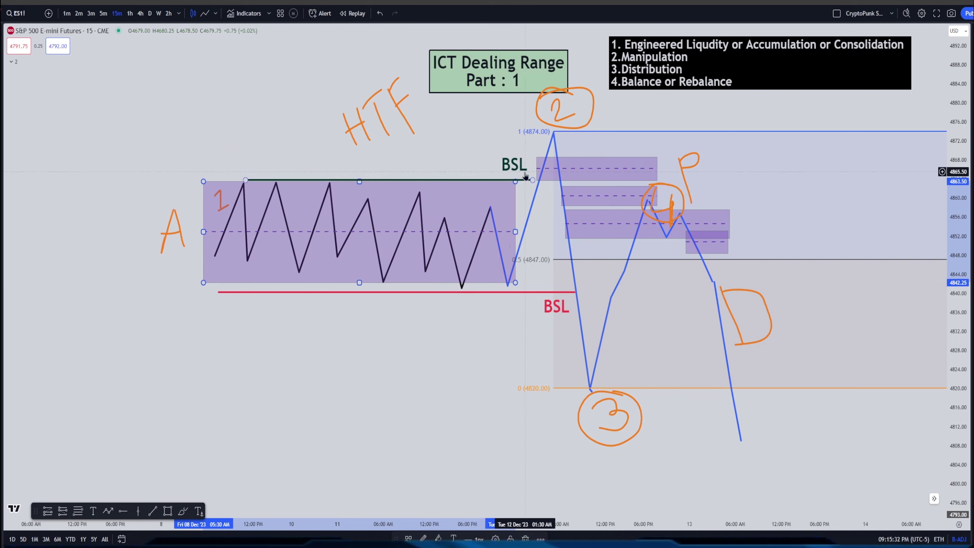
pyautogui.moveTo(358, 283); pyautogui.dragTo(359, 285)
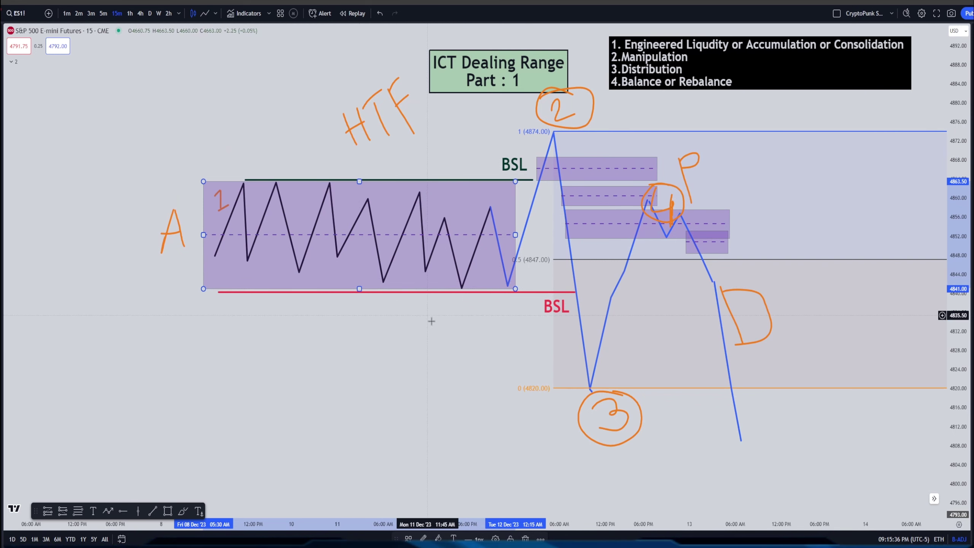
# Stretch the consolidation rectangle's upper corner to 4864.00 at about 12 Dec 02:15 AM.
pyautogui.moveTo(455, 341); pyautogui.dragTo(462, 371)
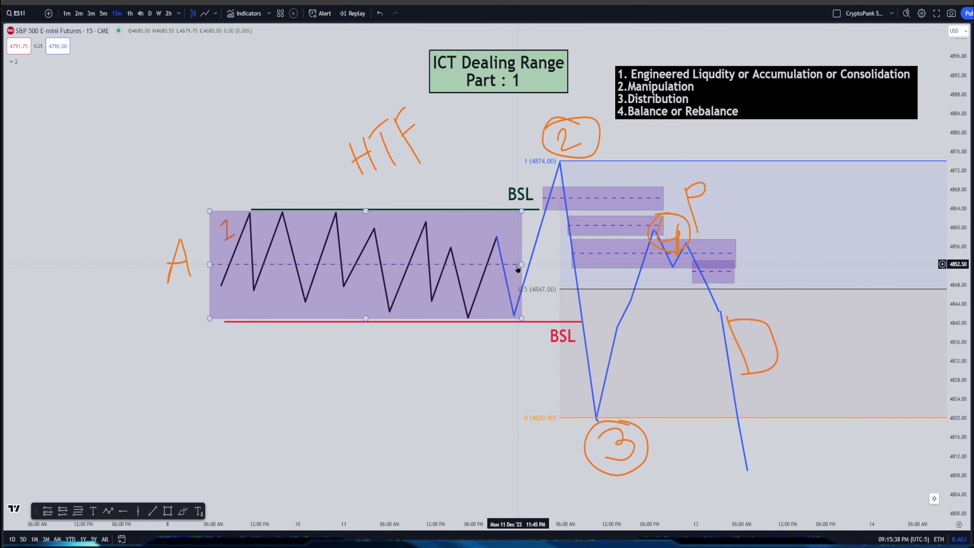
pyautogui.moveTo(521, 264); pyautogui.dragTo(535, 264)
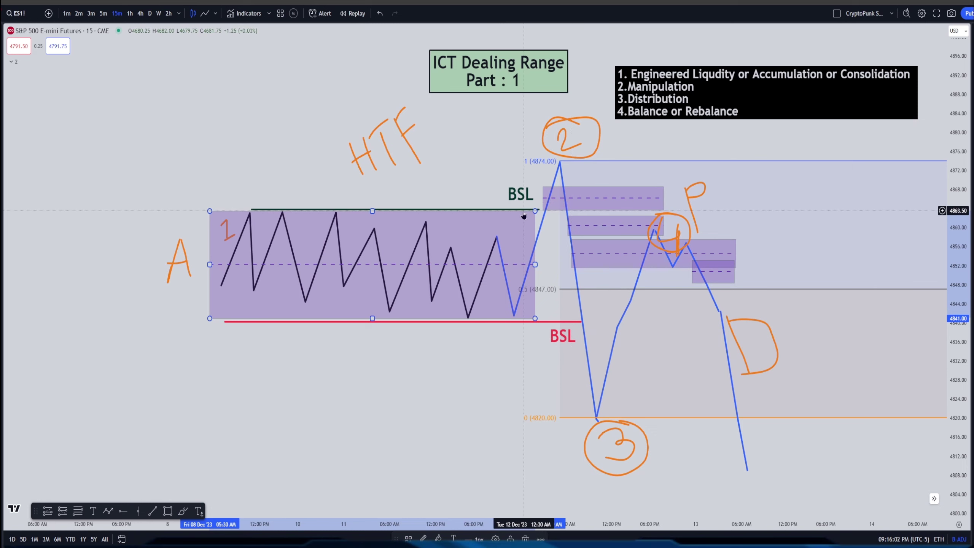
pyautogui.moveTo(535, 210); pyautogui.dragTo(537, 209)
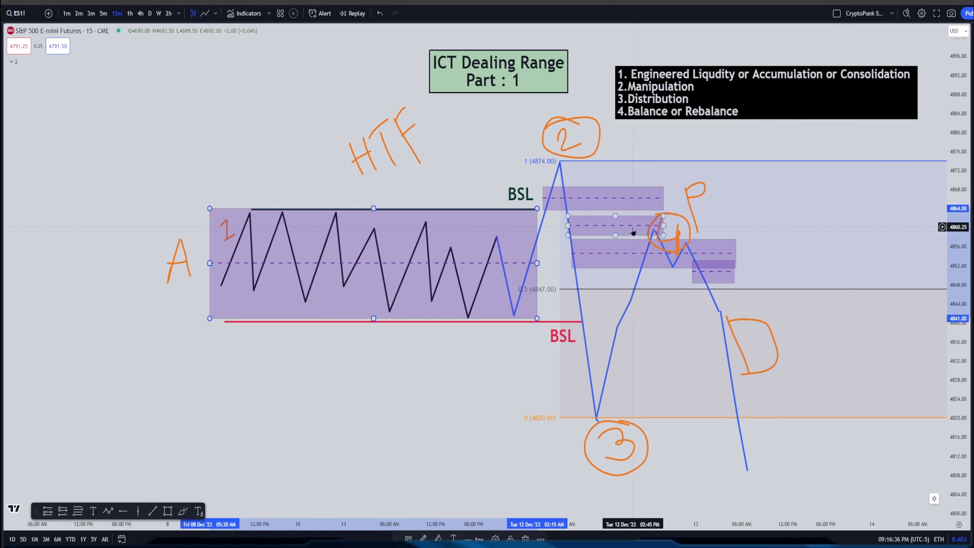
# Extend the right edge of the second rectangle, around 4860, to about 13 Dec 12:30 AM.
pyautogui.moveTo(664, 224); pyautogui.dragTo(700, 225)
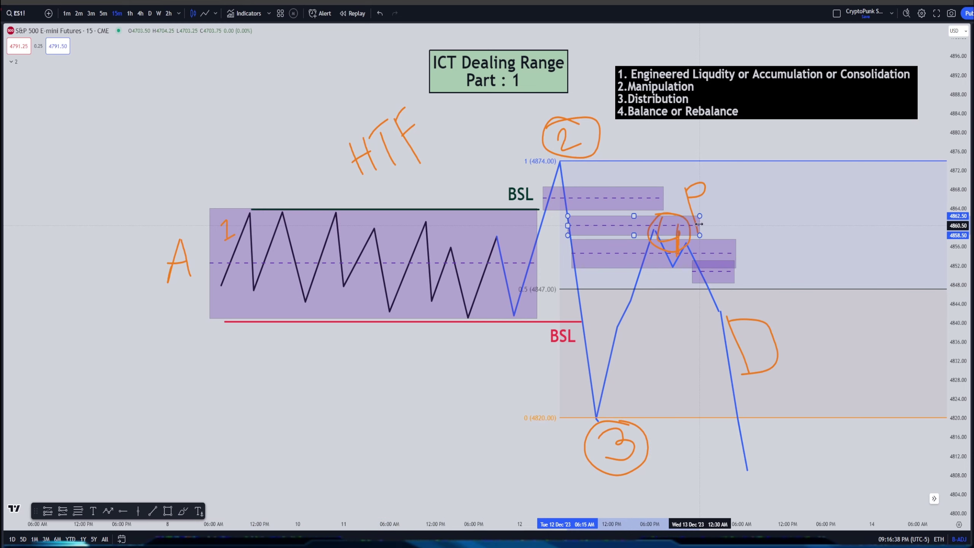
pyautogui.moveTo(502, 398); pyautogui.dragTo(562, 384)
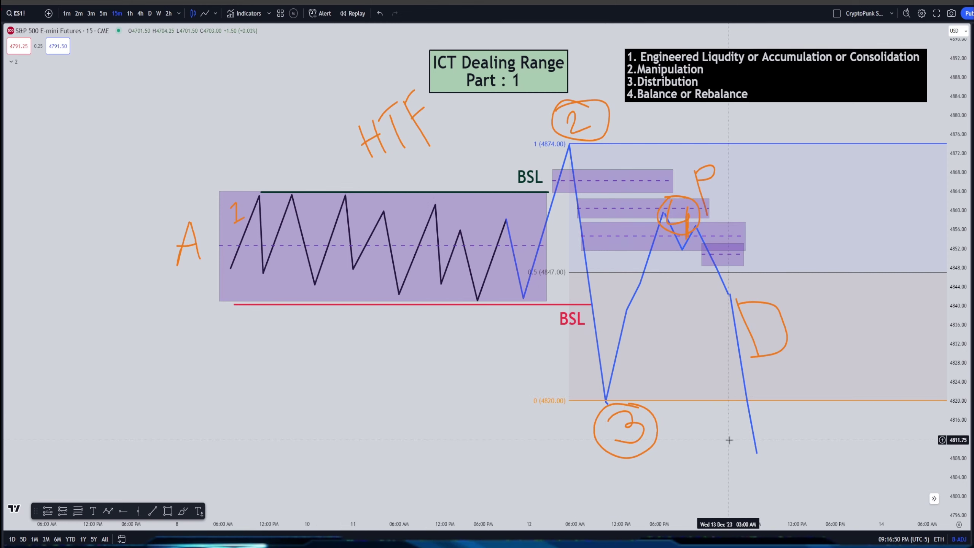
pyautogui.click(734, 330)
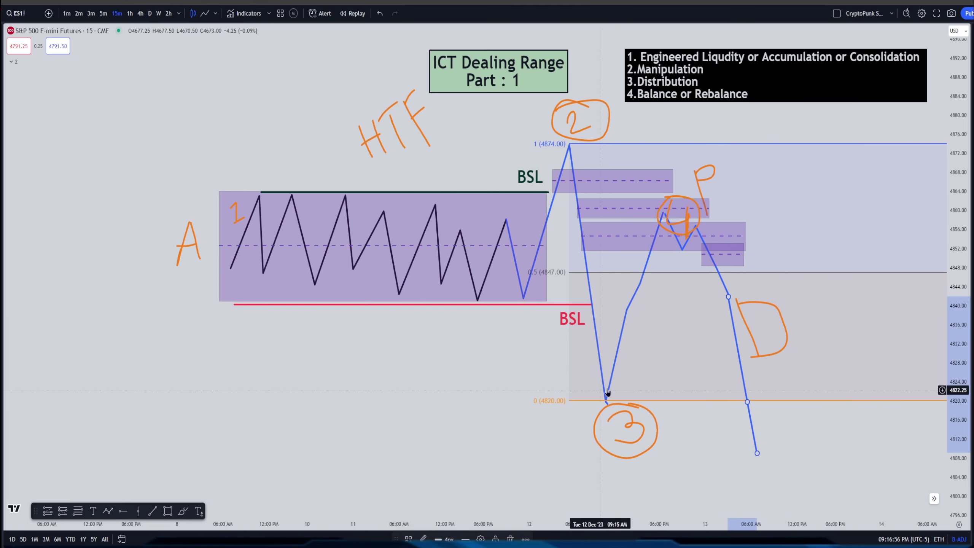
pyautogui.moveTo(697, 434); pyautogui.dragTo(749, 440)
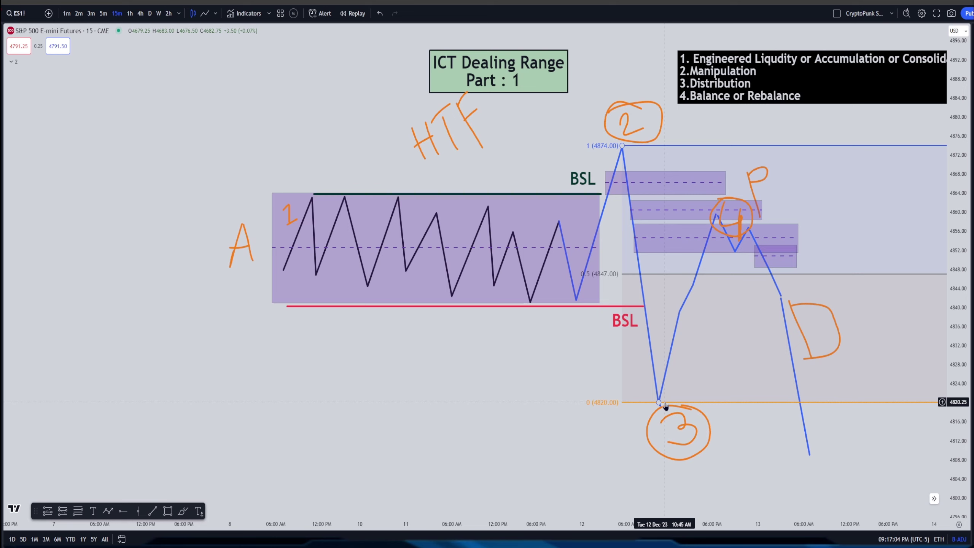
# Delete the Fibonacci retracement and the three lower rectangles, keeping the topmost one and the consolidation rectangle.
pyautogui.click(762, 402)
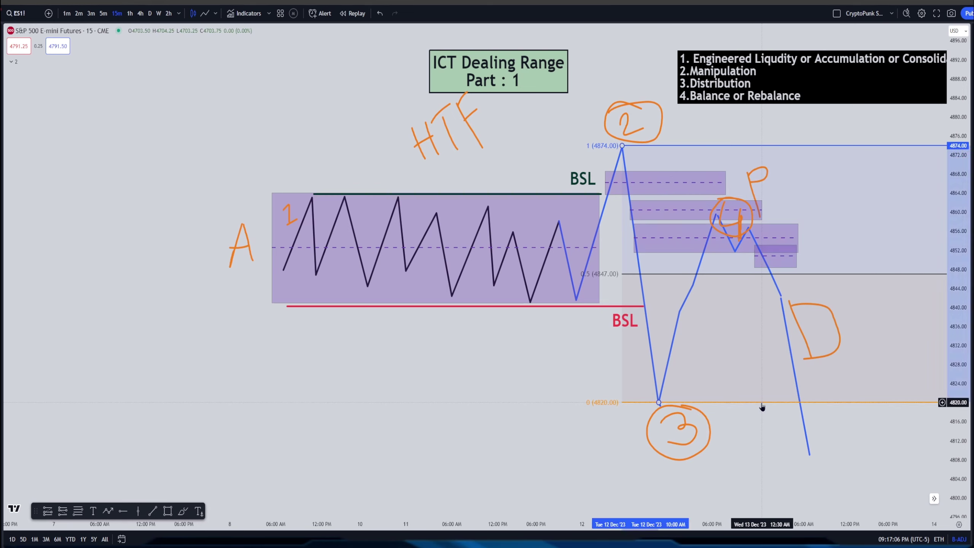
pyautogui.press('Delete')
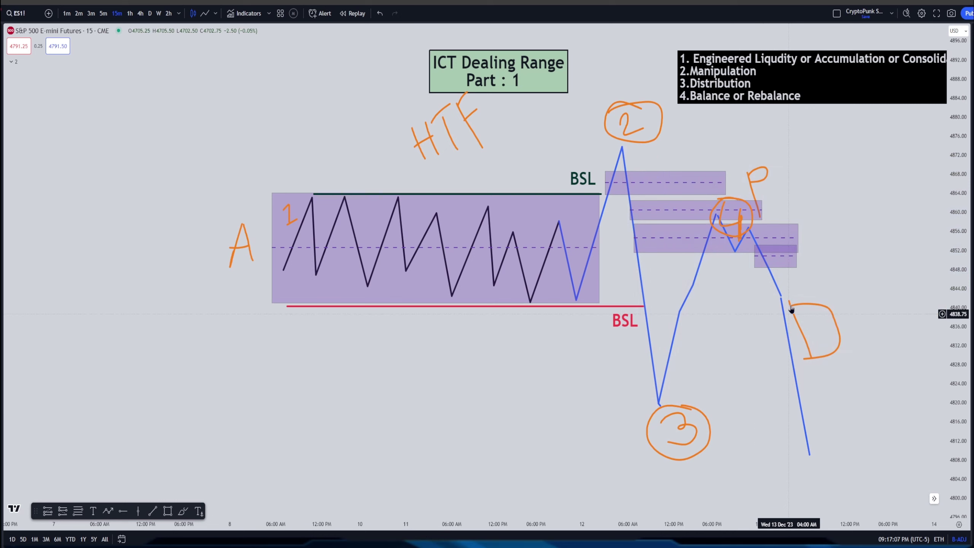
pyautogui.click(792, 257)
pyautogui.press('Delete')
pyautogui.click(795, 249)
pyautogui.press('Delete')
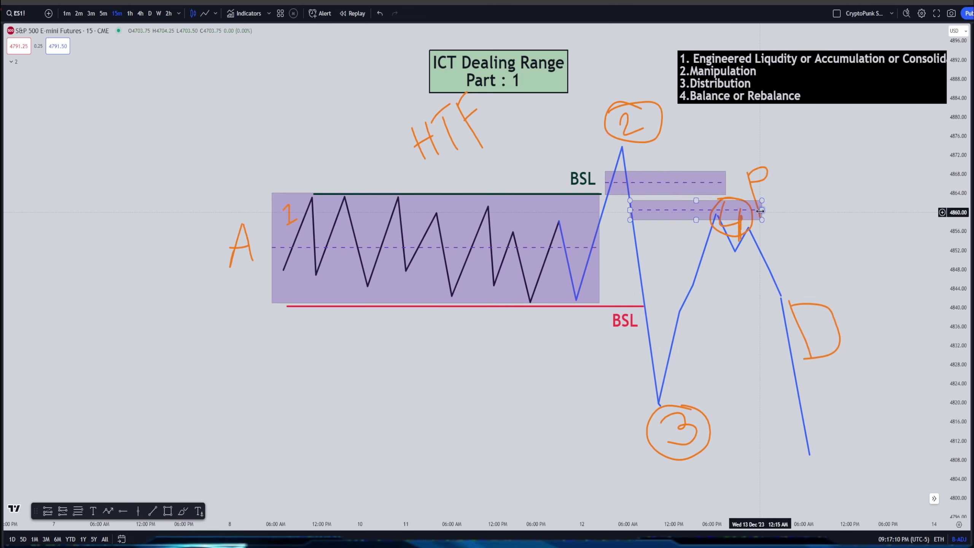
pyautogui.press('Delete')
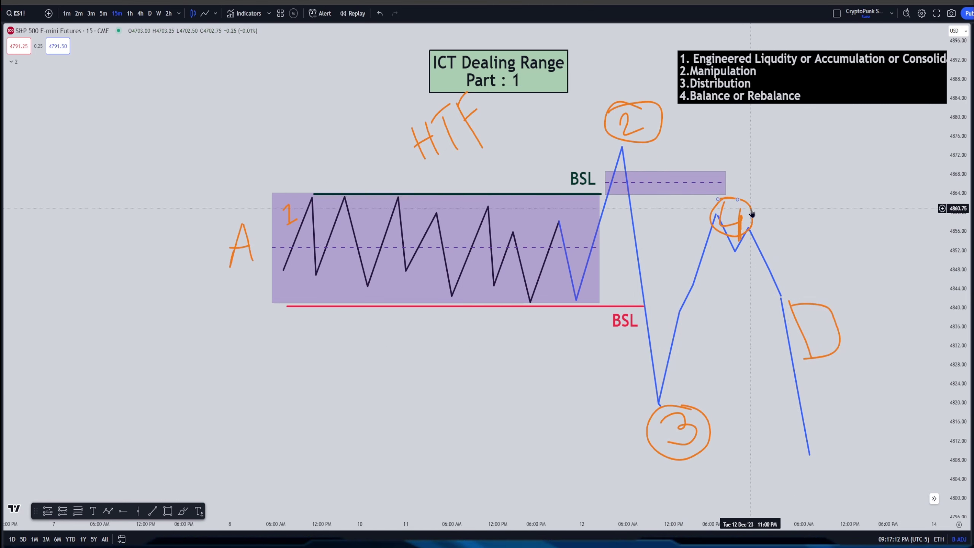
# Erase the handwritten P and D letters and the circled 4 and 3 marks.
pyautogui.press('Delete')
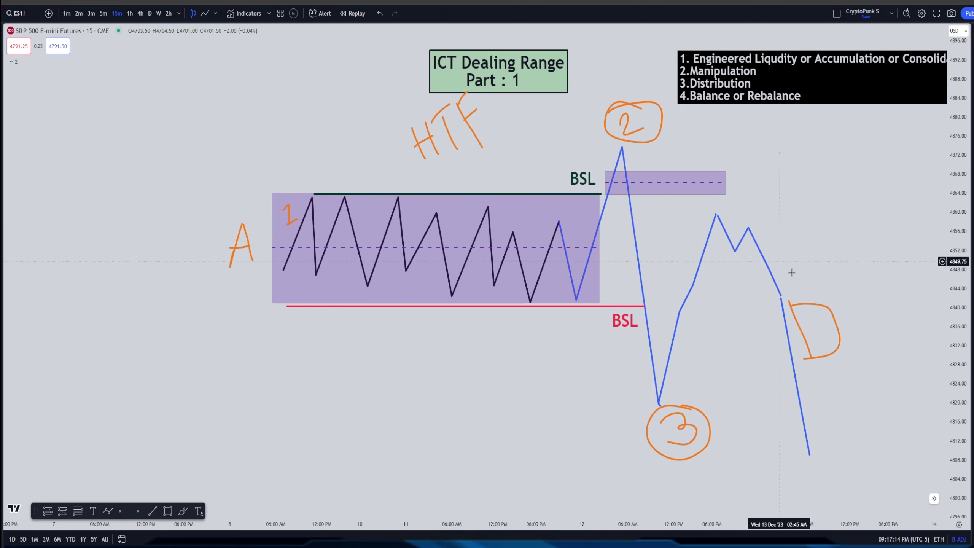
pyautogui.click(832, 316)
pyautogui.press('Delete')
pyautogui.click(805, 336)
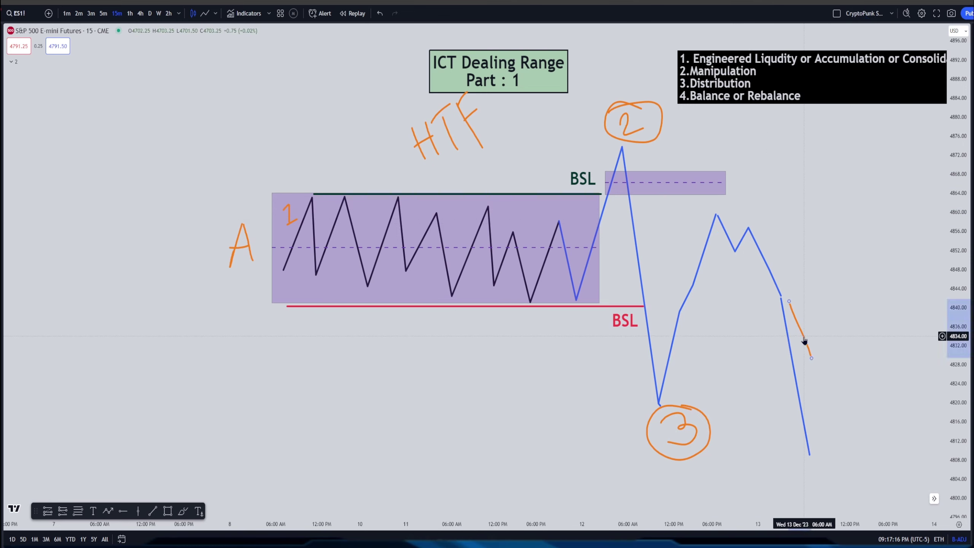
pyautogui.press('Delete')
pyautogui.click(704, 416)
pyautogui.press('Delete')
pyautogui.click(692, 426)
pyautogui.press('Delete')
# Delete the final falling path that drops to about 4809.
pyautogui.moveTo(718, 387); pyautogui.dragTo(644, 387)
pyautogui.moveTo(622, 452); pyautogui.dragTo(652, 466)
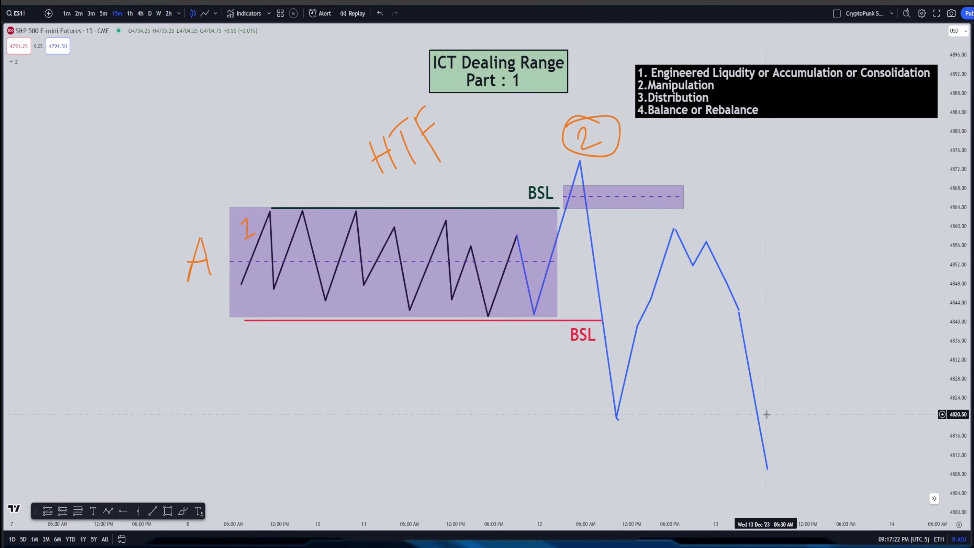
pyautogui.click(760, 426)
pyautogui.press('Delete')
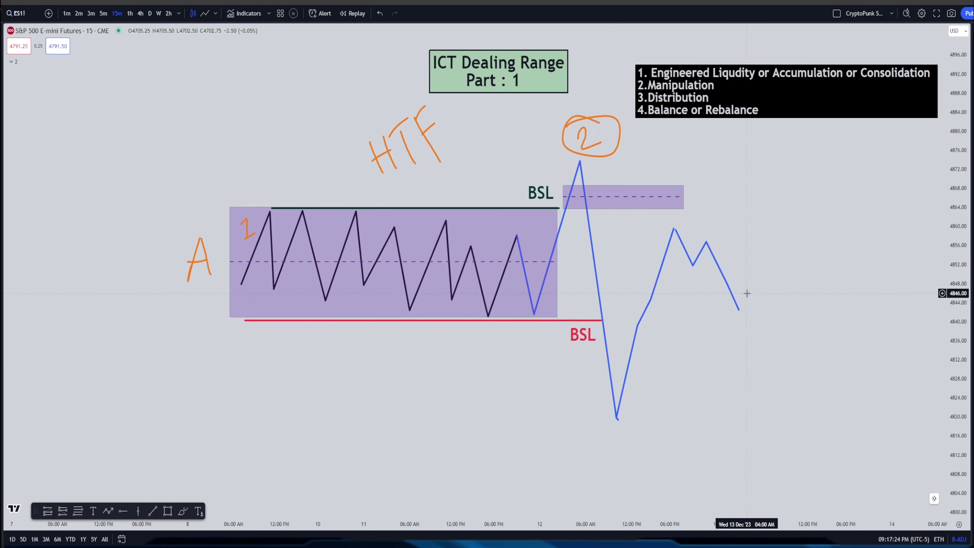
# Move the small rectangle down to 4862.75–4857.75 from 12 Dec 06:00 AM, and end the straightened recovery path inside it at about 4860.25.
pyautogui.click(676, 231)
pyautogui.moveTo(674, 229); pyautogui.dragTo(654, 257)
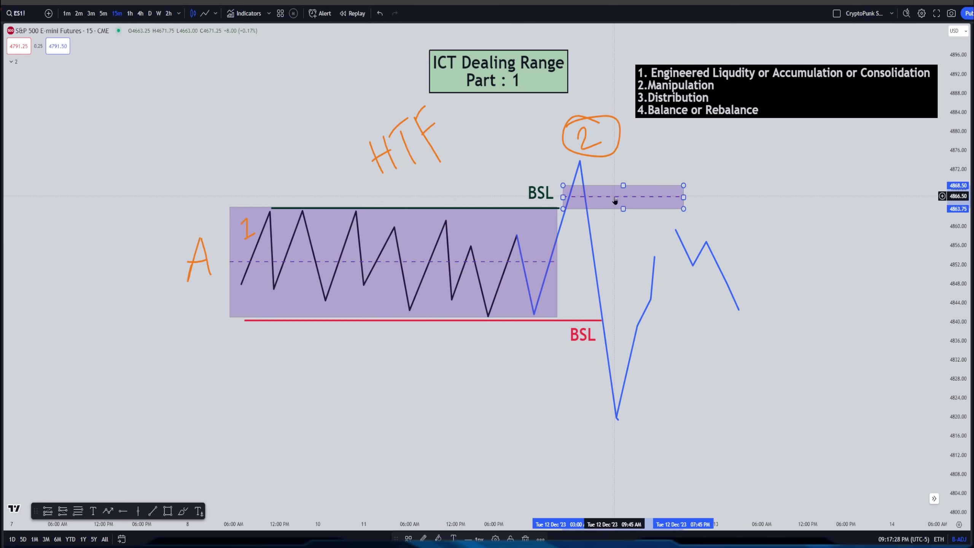
pyautogui.moveTo(612, 202); pyautogui.dragTo(586, 225)
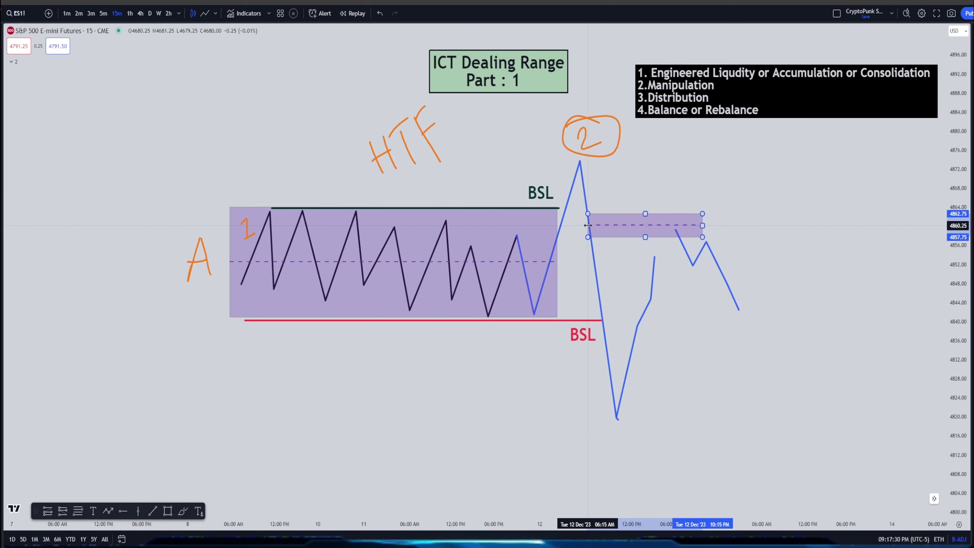
pyautogui.click(648, 295)
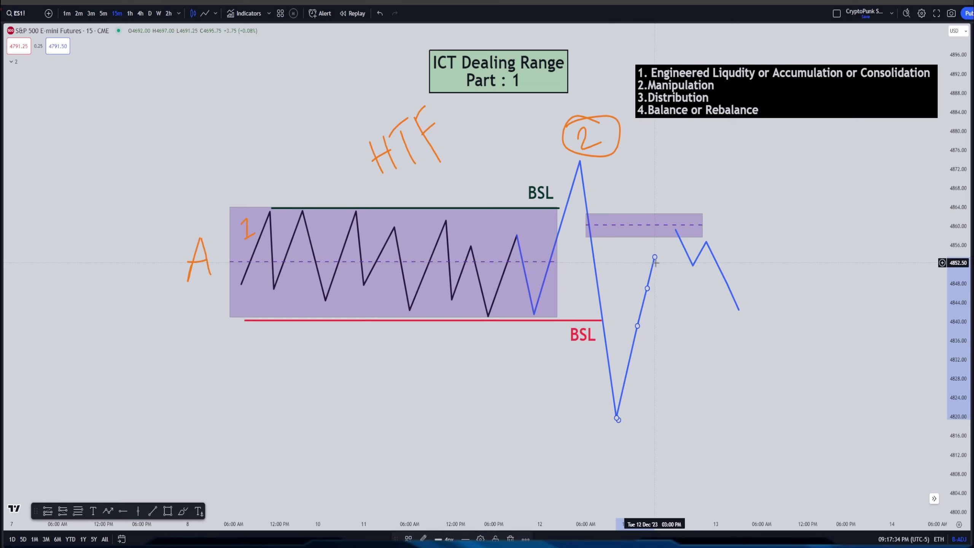
pyautogui.moveTo(656, 261); pyautogui.dragTo(662, 241)
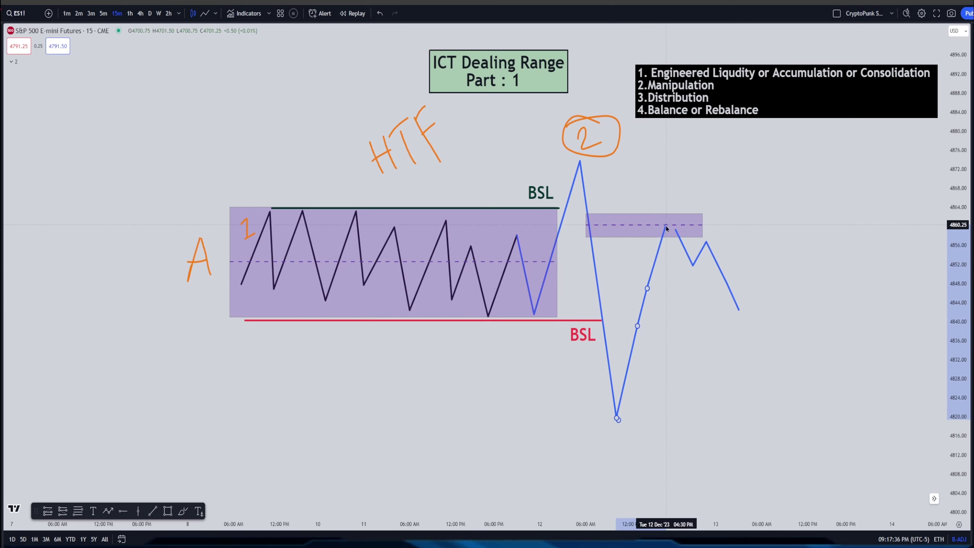
# Reshape the pullback path to start at about 4860.25, dip to 4848.50, peak at 4858 and end at 4866, and widen the rectangle over that peak.
pyautogui.click(670, 229)
pyautogui.moveTo(669, 228); pyautogui.dragTo(667, 229)
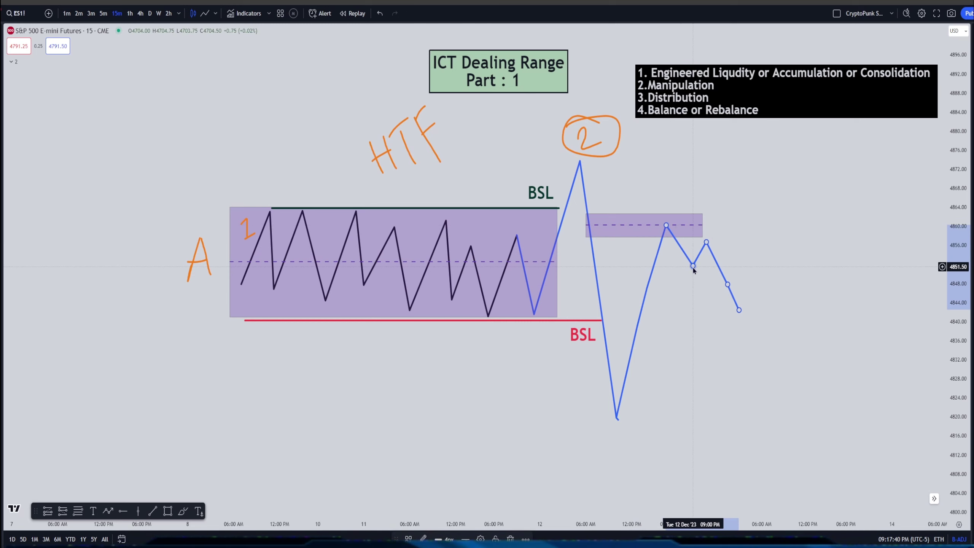
pyautogui.moveTo(694, 270); pyautogui.dragTo(697, 282)
pyautogui.moveTo(703, 227)
pyautogui.mouseDown()
pyautogui.moveTo(718, 235)
pyautogui.moveTo(710, 240)
pyautogui.mouseUp()
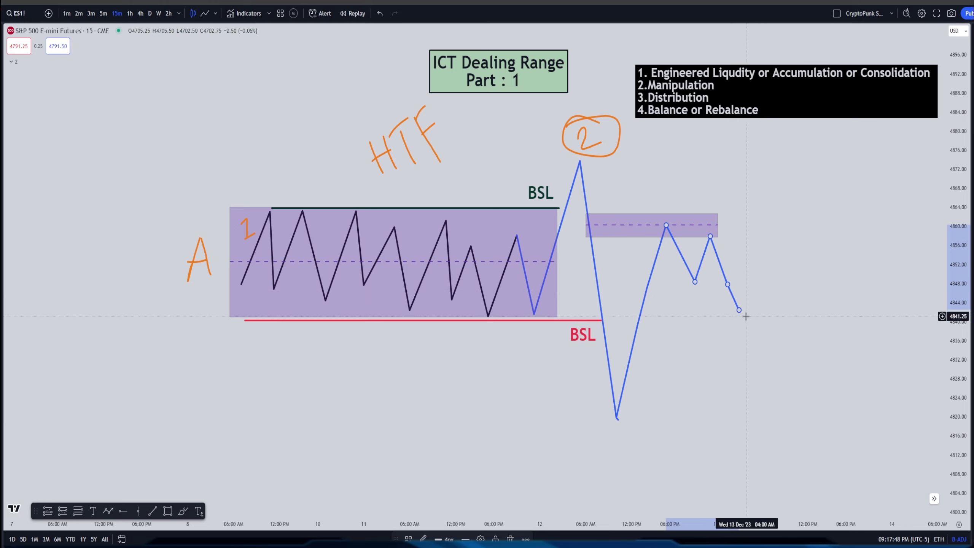
pyautogui.moveTo(739, 310)
pyautogui.mouseDown()
pyautogui.moveTo(737, 186)
pyautogui.moveTo(740, 198)
pyautogui.mouseUp()
# Handwrite a circled 3 below the 4820 low and a circled 4 above the recovery peak with the brush.
pyautogui.moveTo(678, 419); pyautogui.dragTo(681, 409)
pyautogui.click(184, 510)
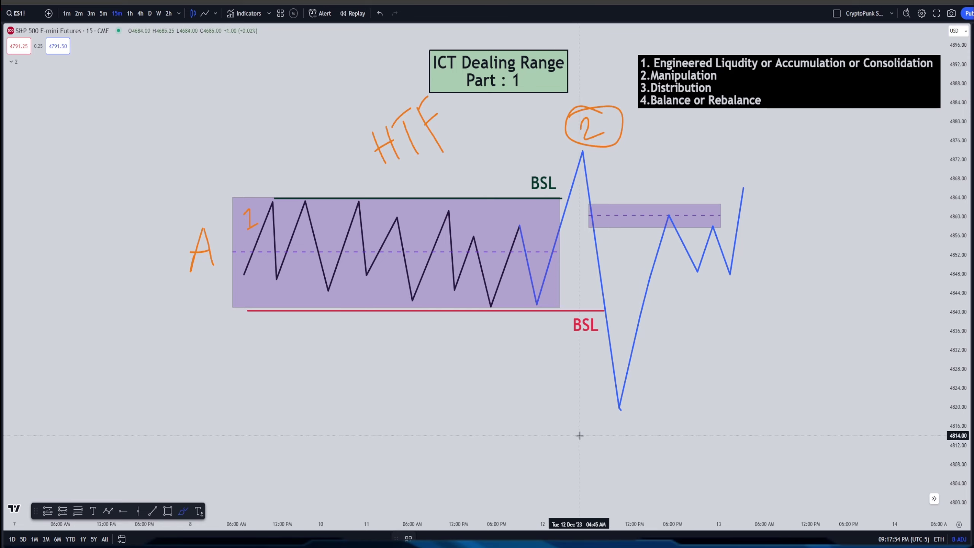
pyautogui.moveTo(604, 423); pyautogui.dragTo(610, 444)
pyautogui.moveTo(630, 412)
pyautogui.mouseDown()
pyautogui.moveTo(615, 463)
pyautogui.moveTo(618, 407)
pyautogui.mouseUp()
pyautogui.moveTo(660, 182)
pyautogui.mouseDown()
pyautogui.moveTo(672, 197)
pyautogui.moveTo(659, 207)
pyautogui.moveTo(666, 165)
pyautogui.mouseUp()
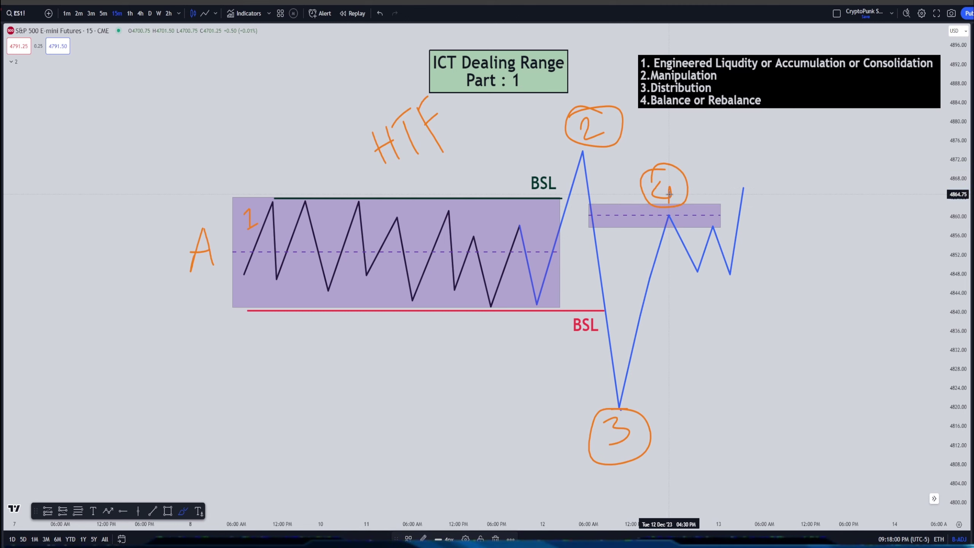
# Brush horizontal levels from the recovery peak, the 4820 low and the 4874 high, plus a zigzag path dipping from 4866 and rising to about 4876.
pyautogui.moveTo(669, 216); pyautogui.dragTo(740, 212)
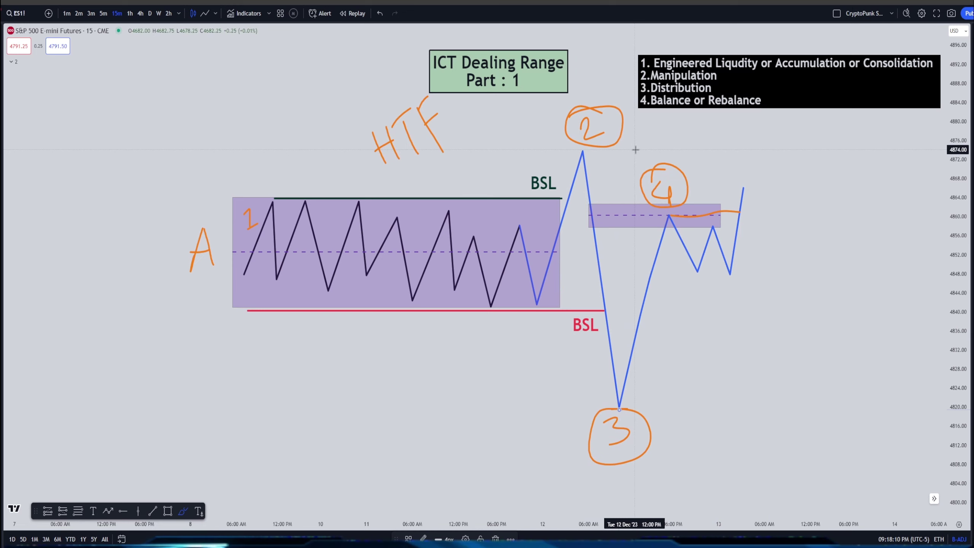
pyautogui.moveTo(618, 409); pyautogui.dragTo(870, 389)
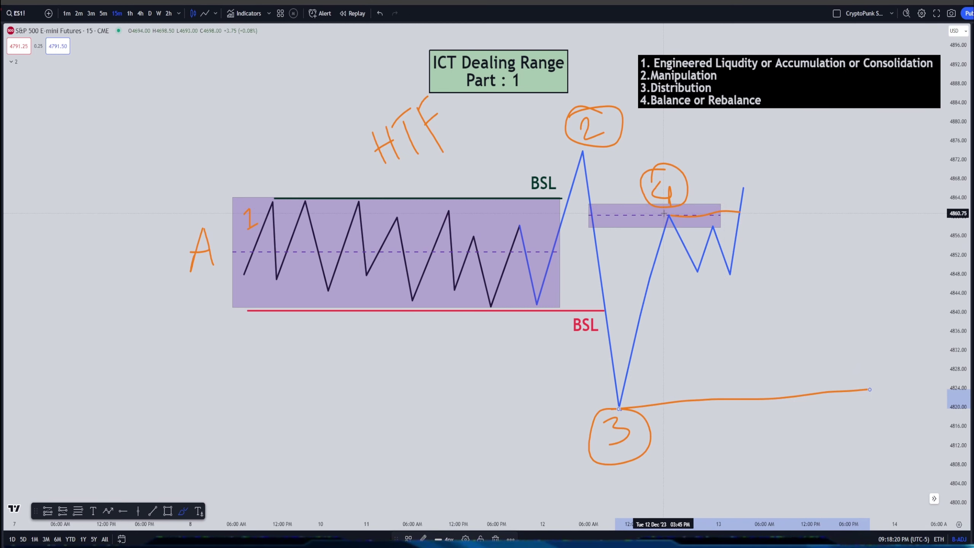
pyautogui.moveTo(742, 187)
pyautogui.mouseDown()
pyautogui.moveTo(775, 287)
pyautogui.moveTo(783, 253)
pyautogui.moveTo(798, 292)
pyautogui.moveTo(814, 212)
pyautogui.moveTo(817, 246)
pyautogui.moveTo(848, 269)
pyautogui.moveTo(845, 261)
pyautogui.mouseUp()
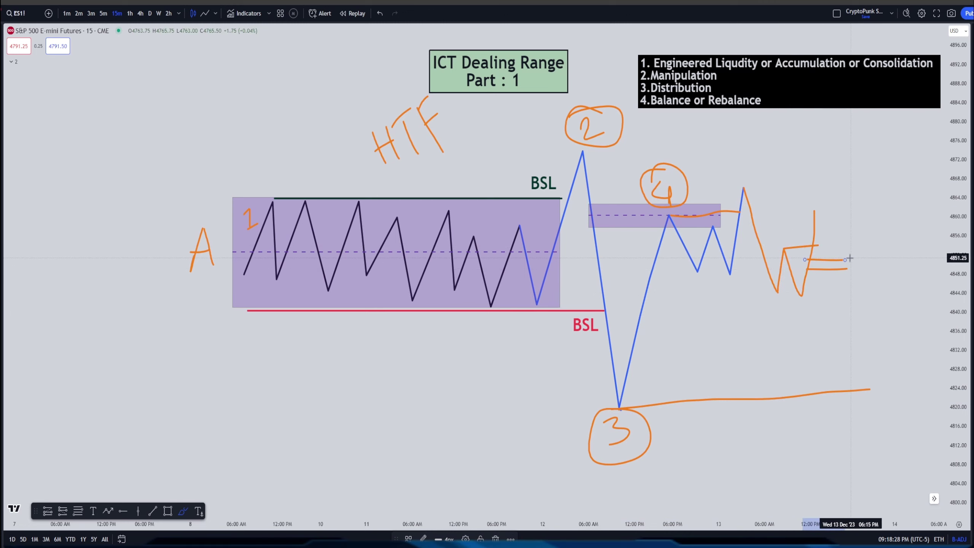
pyautogui.moveTo(814, 210)
pyautogui.mouseDown()
pyautogui.moveTo(836, 259)
pyautogui.moveTo(850, 139)
pyautogui.mouseUp()
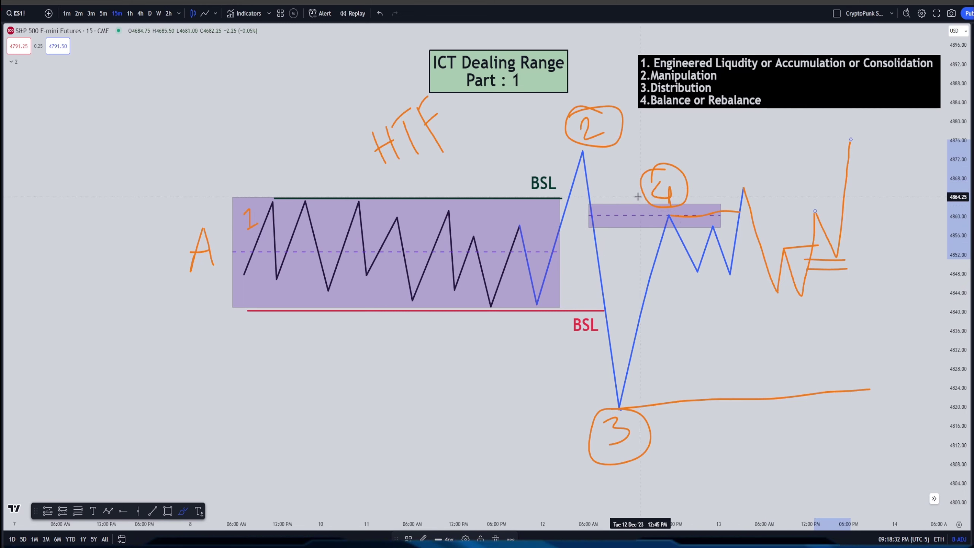
pyautogui.moveTo(582, 151); pyautogui.dragTo(868, 144)
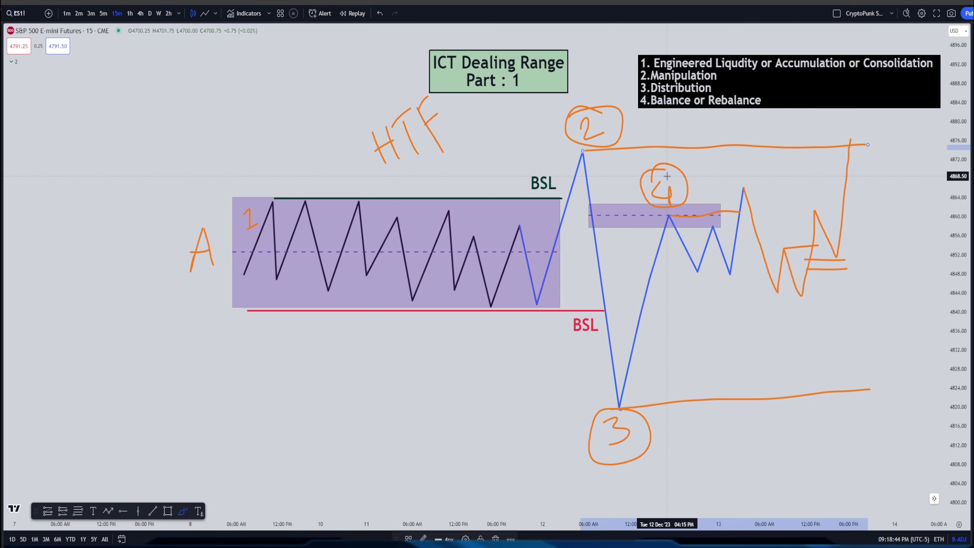
pyautogui.press('Escape')
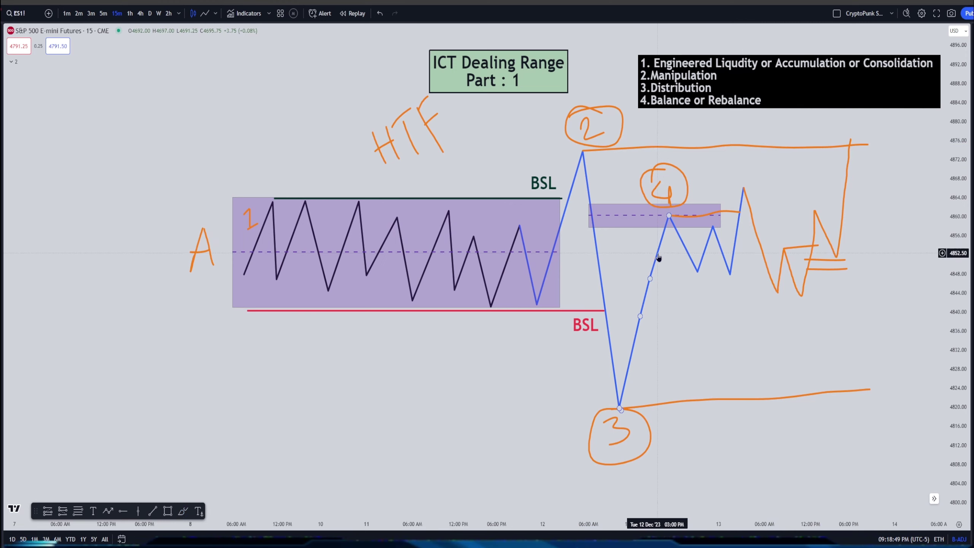
# Reshape the recovery path with an intermediate peak at about 4844 and a dip at about 4832, and shift its meeting point with the pullback path later in time.
pyautogui.click(639, 315)
pyautogui.moveTo(650, 278); pyautogui.dragTo(668, 346)
pyautogui.moveTo(640, 317); pyautogui.dragTo(648, 293)
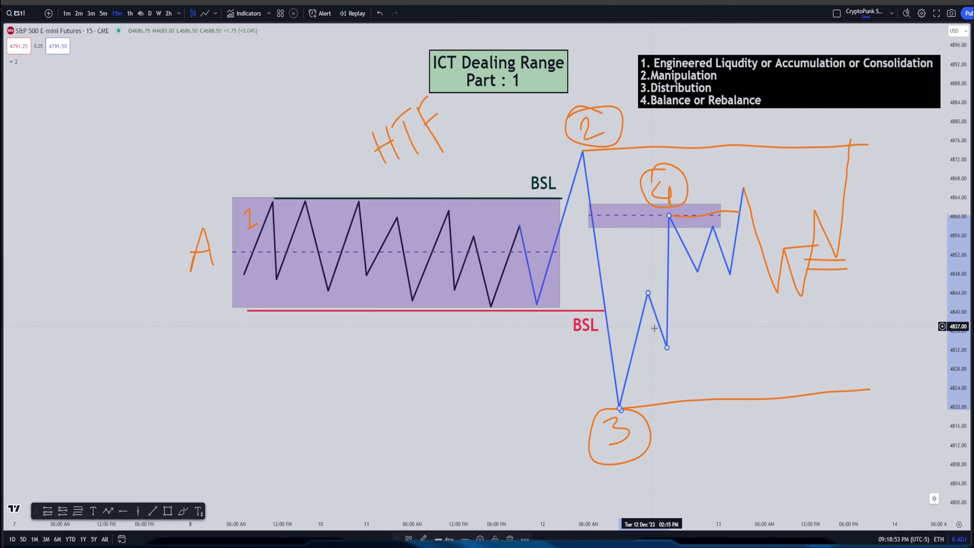
pyautogui.moveTo(667, 346); pyautogui.dragTo(657, 352)
pyautogui.moveTo(669, 217); pyautogui.dragTo(680, 218)
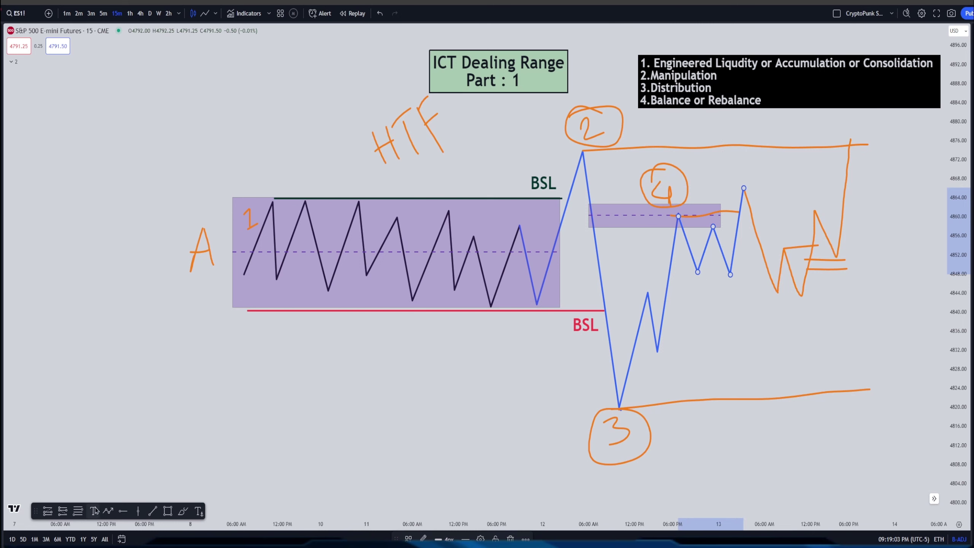
# Draw a Fibonacci retracement from the 4874.00 high at circled 2 to the 4819.50 low at circled 3.
pyautogui.click(78, 510)
pyautogui.click(582, 150)
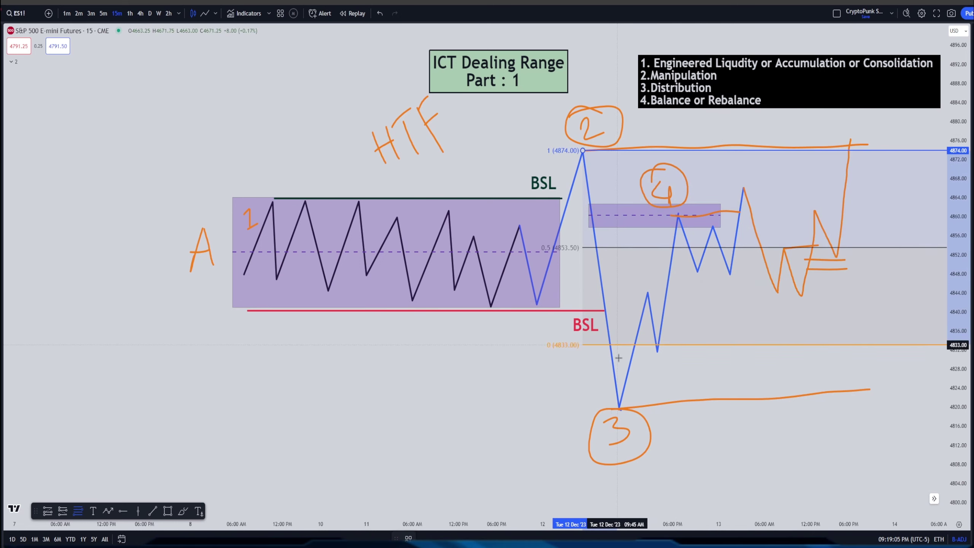
pyautogui.click(619, 409)
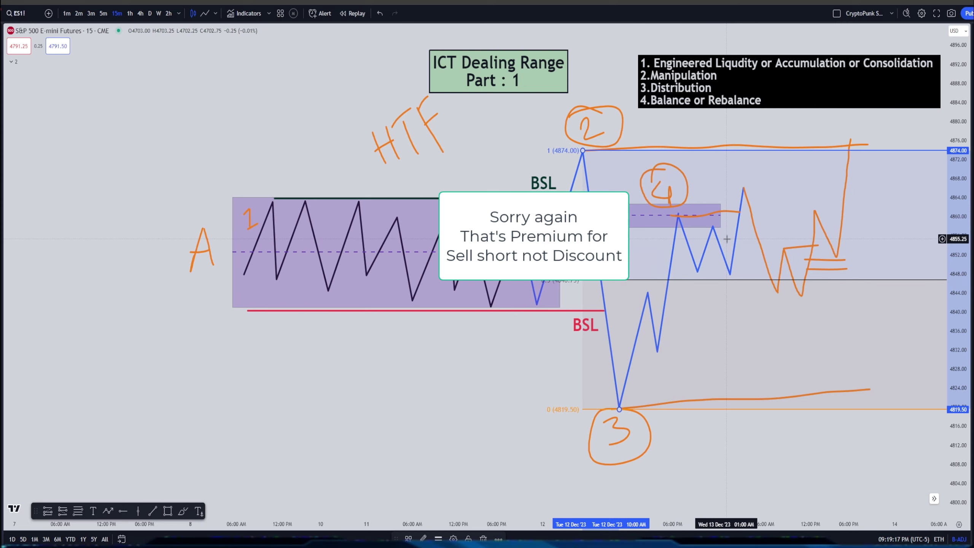
# Shorten the small rectangle to 12 Dec 11:30 PM, and raise the recovery path's intermediate peak to about 4852 and its dip to about 4844.
pyautogui.moveTo(748, 218); pyautogui.dragTo(715, 218)
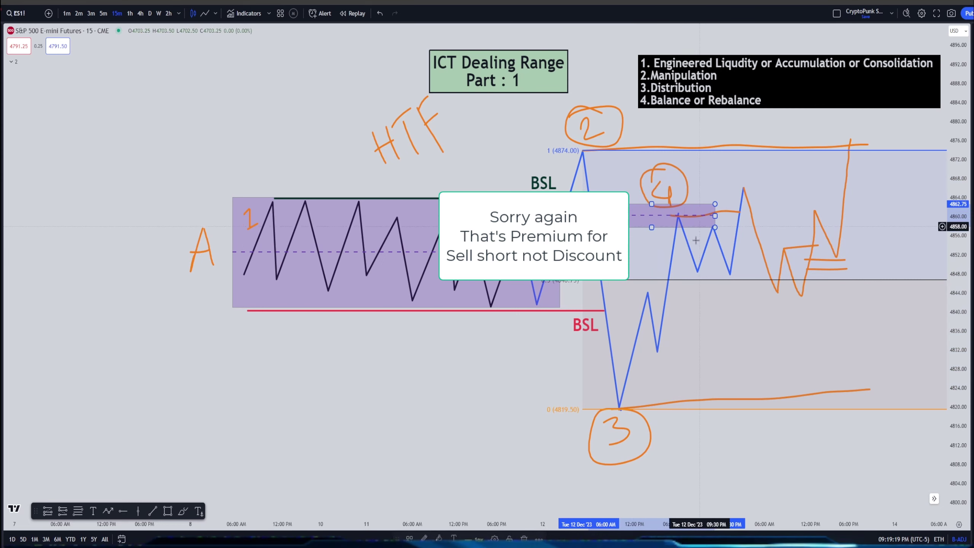
pyautogui.click(656, 349)
pyautogui.moveTo(648, 293); pyautogui.dragTo(646, 259)
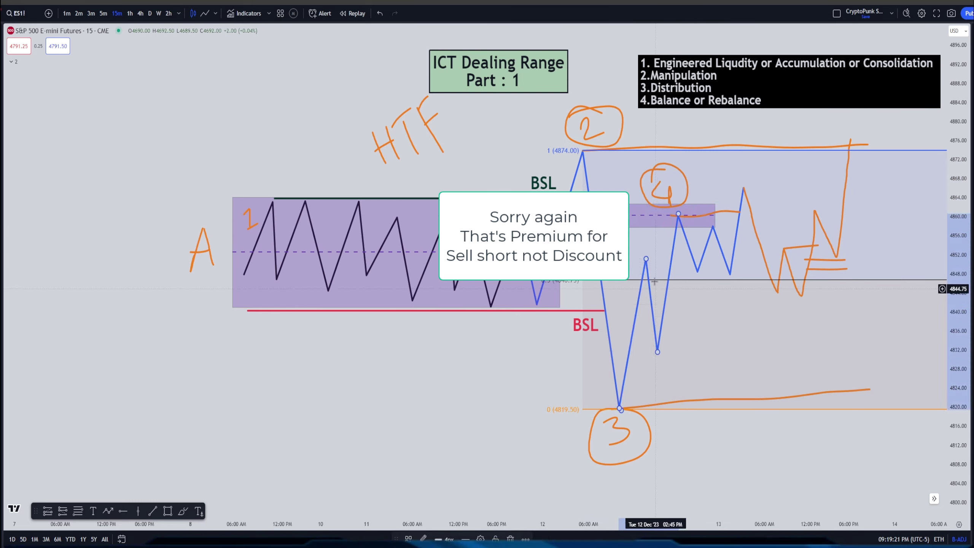
pyautogui.moveTo(657, 353); pyautogui.dragTo(663, 295)
pyautogui.moveTo(647, 255)
pyautogui.mouseDown()
pyautogui.moveTo(660, 254)
pyautogui.moveTo(649, 253)
pyautogui.mouseUp()
pyautogui.click(653, 287)
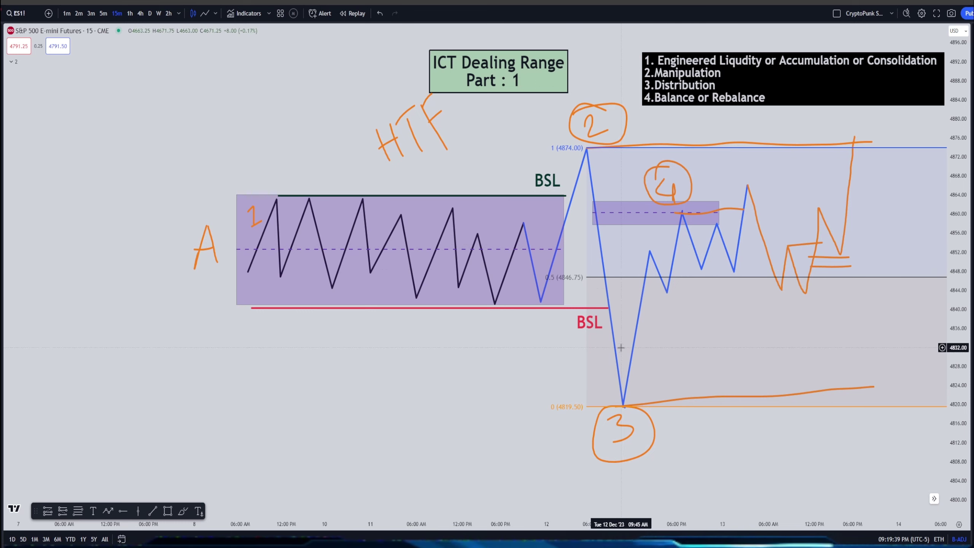
# Draw a rectangle above the small one at 4870.25–4865.75, from 12 Dec 05:30 AM to 11:30 PM.
pyautogui.click(167, 511)
pyautogui.click(591, 166)
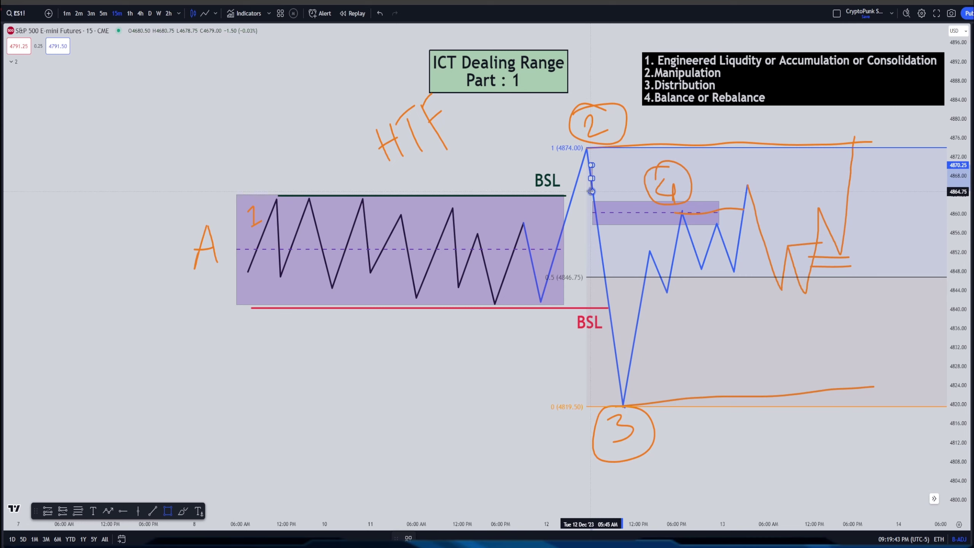
pyautogui.click(719, 186)
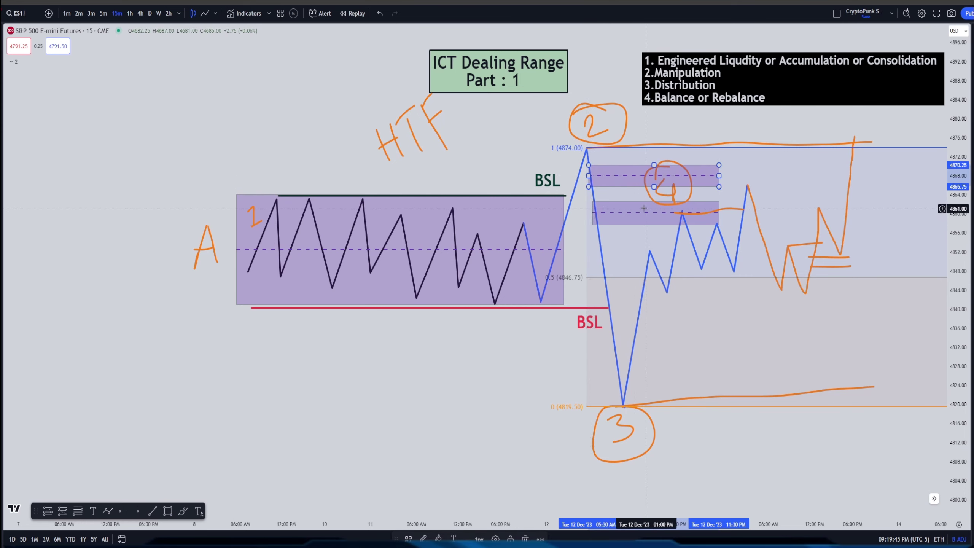
# Draw a lower rectangle at 4853.75–4847.75 from 12 Dec 06:45 AM to 02:45 PM, and move the middle rectangle's start to 06:15 AM.
pyautogui.click(167, 510)
pyautogui.click(608, 272)
pyautogui.moveTo(608, 258); pyautogui.dragTo(676, 258)
pyautogui.moveTo(600, 258); pyautogui.dragTo(660, 255)
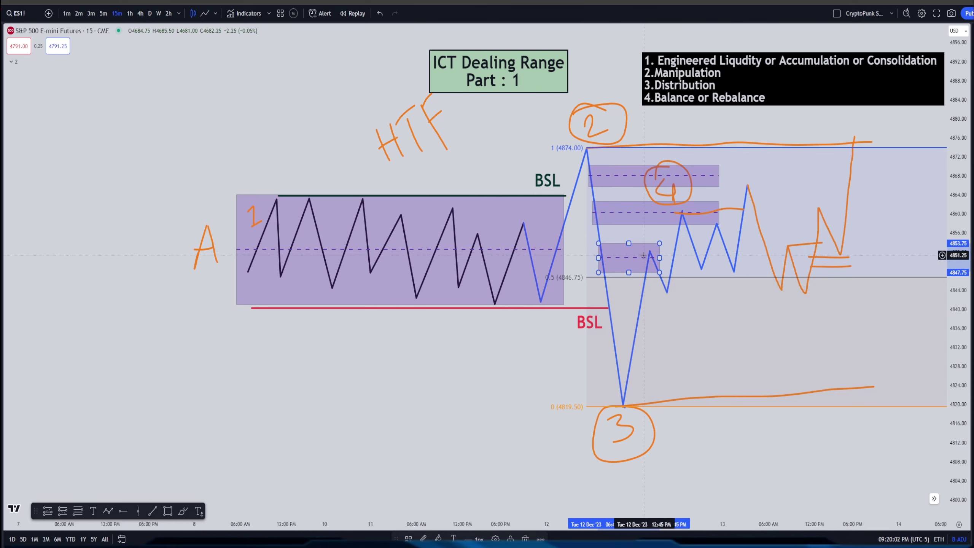
pyautogui.click(650, 254)
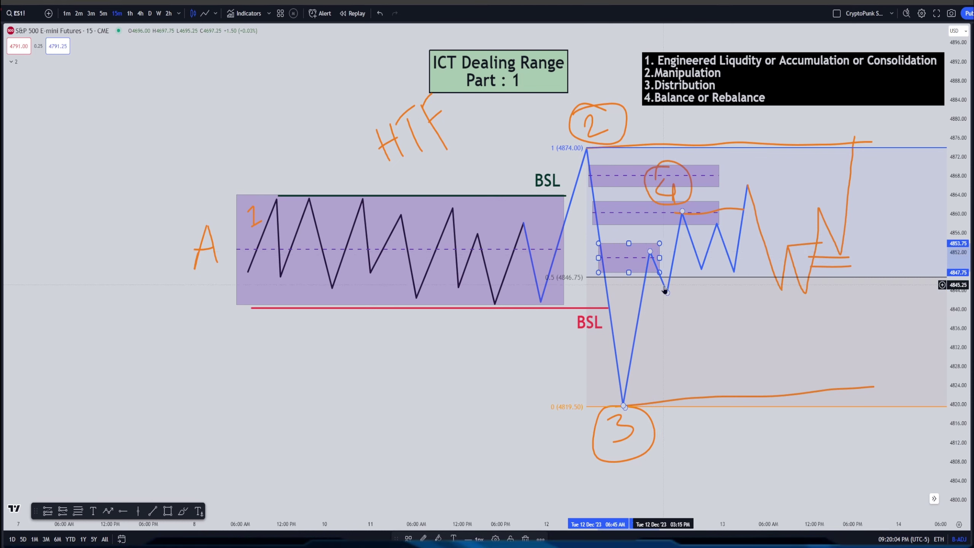
pyautogui.click(683, 213)
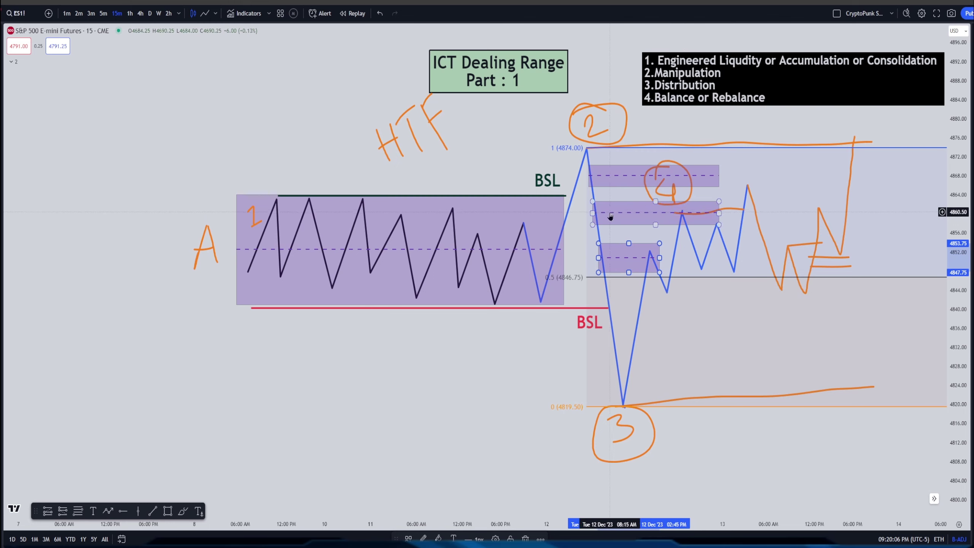
pyautogui.moveTo(593, 213); pyautogui.dragTo(594, 213)
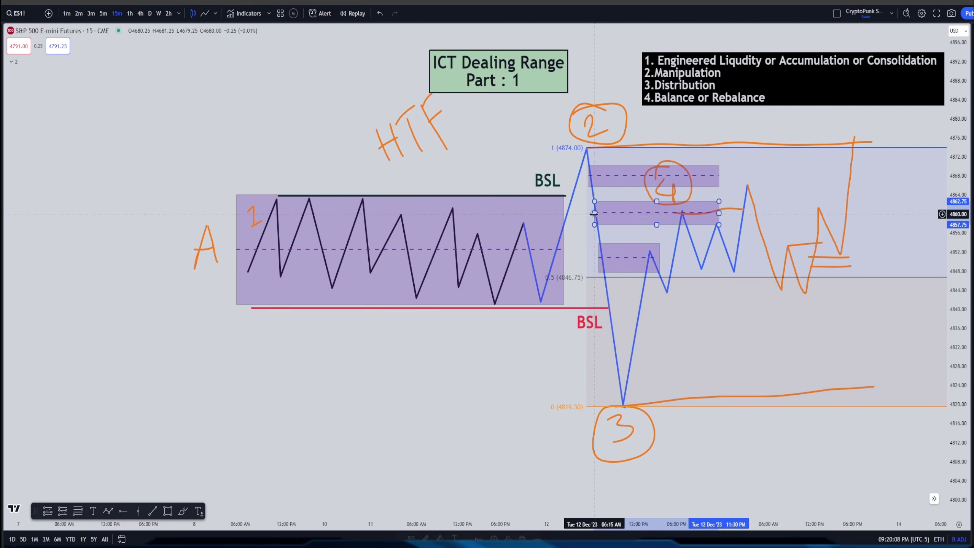
# Draw a second Fibonacci retracement from 4873.75 to 4819.50 and apply the saved template with the 0.62, 0.71, 0.79 and -0.27 levels.
pyautogui.click(78, 510)
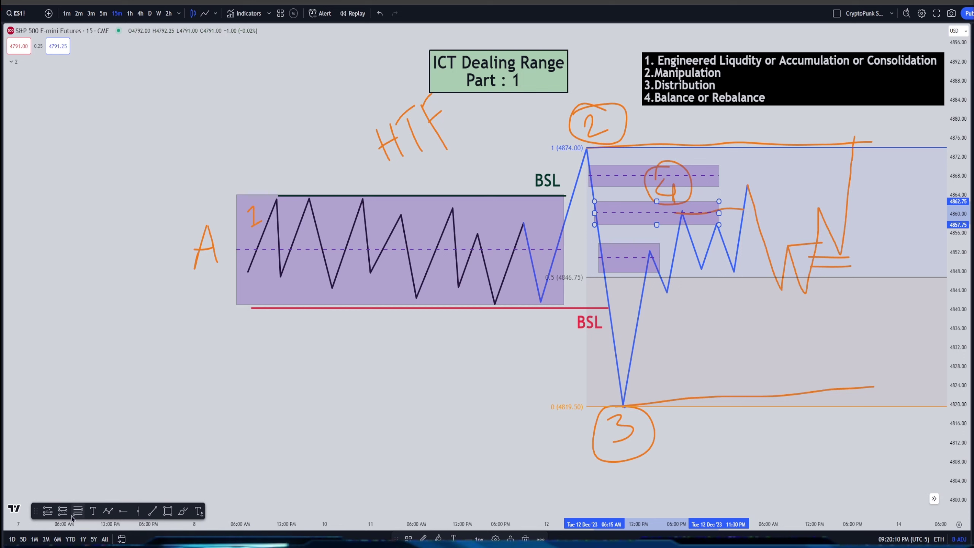
pyautogui.click(586, 148)
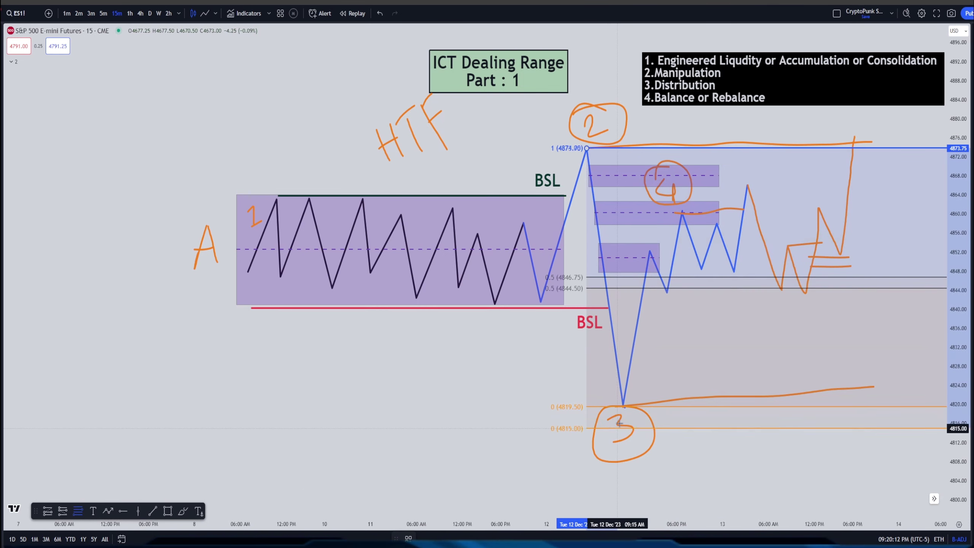
pyautogui.click(623, 406)
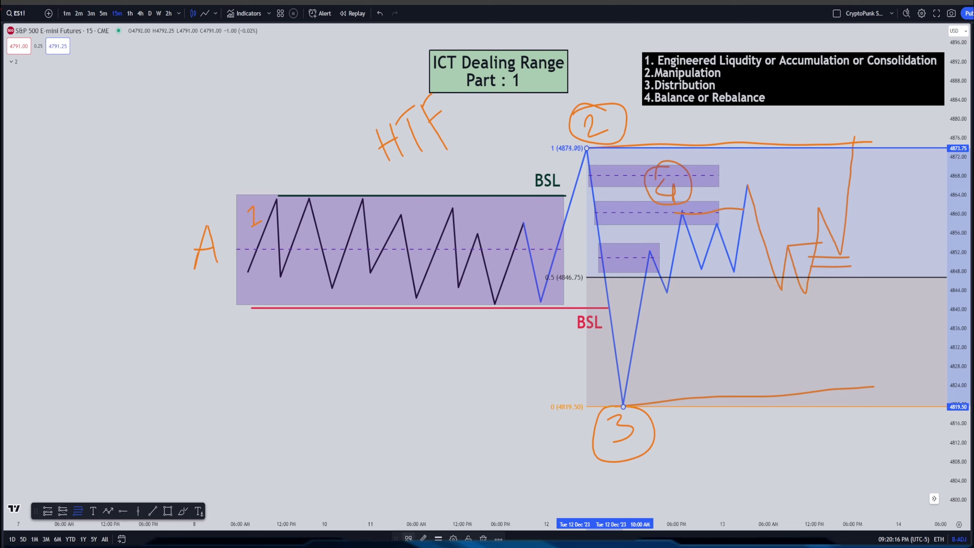
pyautogui.click(408, 539)
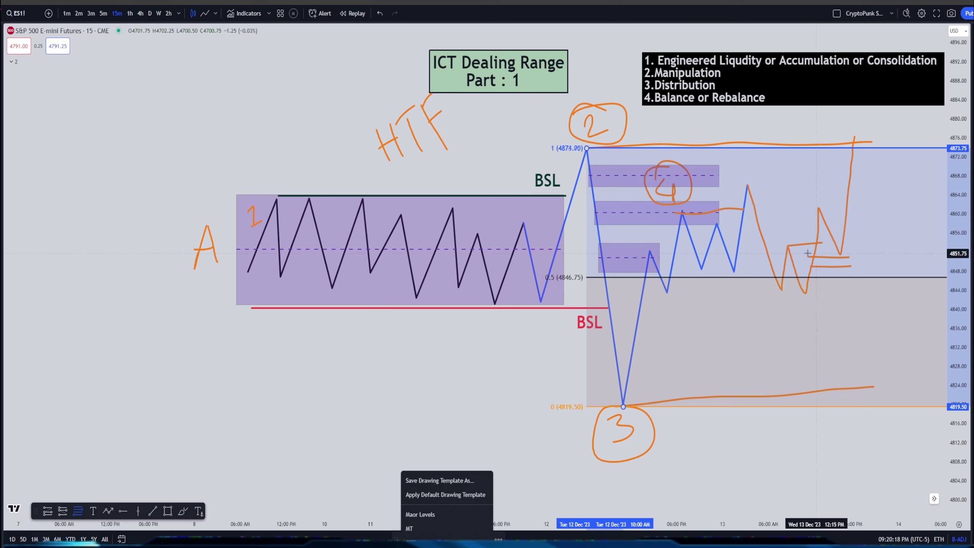
pyautogui.click(433, 521)
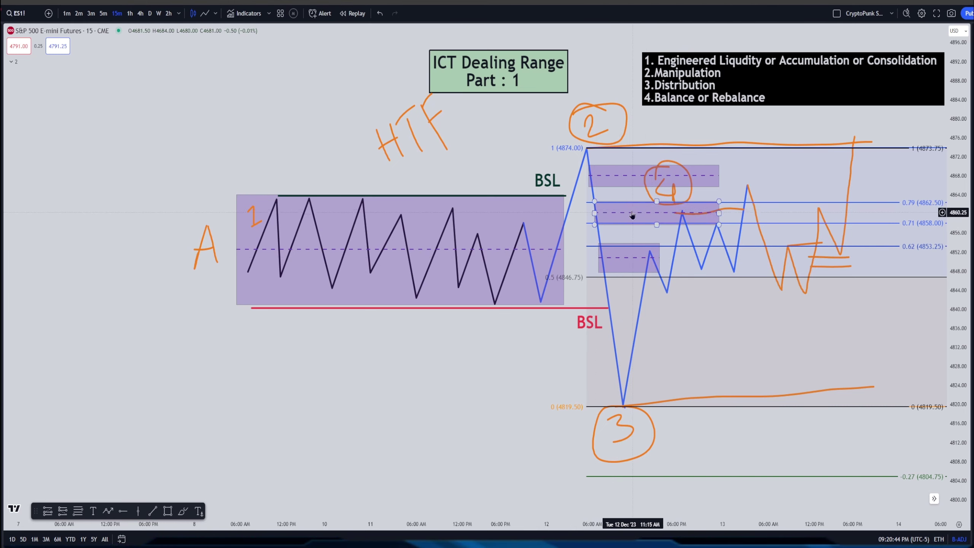
# Extend the middle rectangle to 13 Dec 12:30 AM, and circle the 0.62, 0.71 and 0.79 level labels with the brush.
pyautogui.moveTo(718, 213)
pyautogui.mouseDown()
pyautogui.moveTo(741, 213)
pyautogui.moveTo(724, 213)
pyautogui.mouseUp()
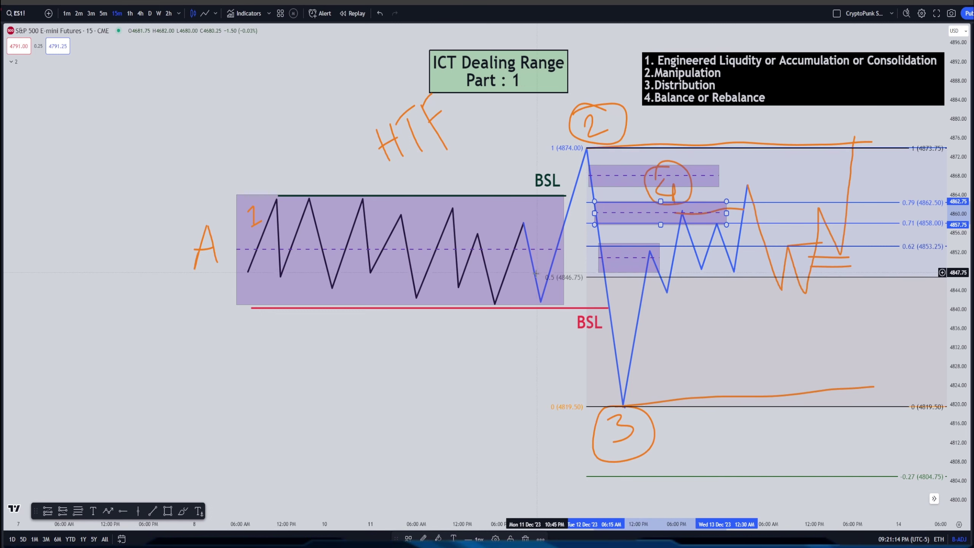
pyautogui.click(650, 256)
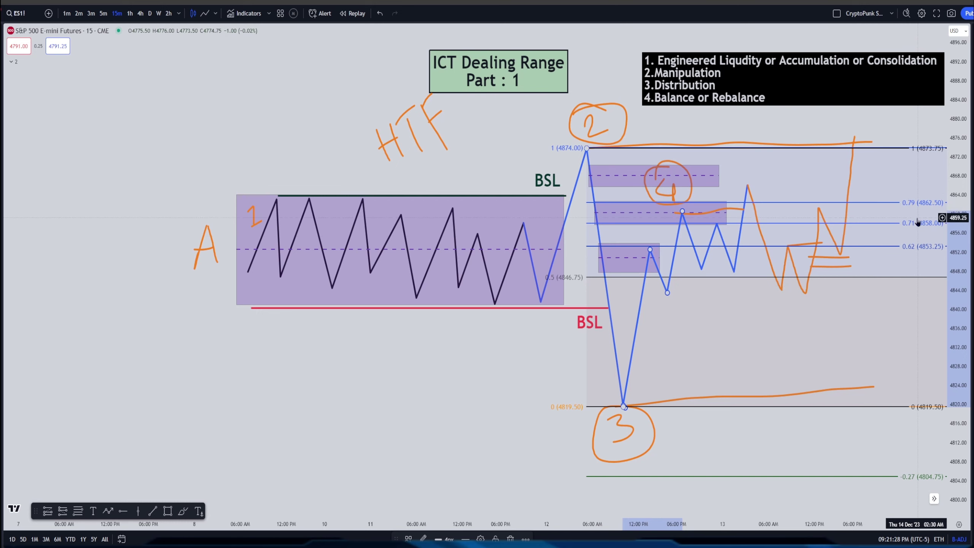
pyautogui.click(183, 510)
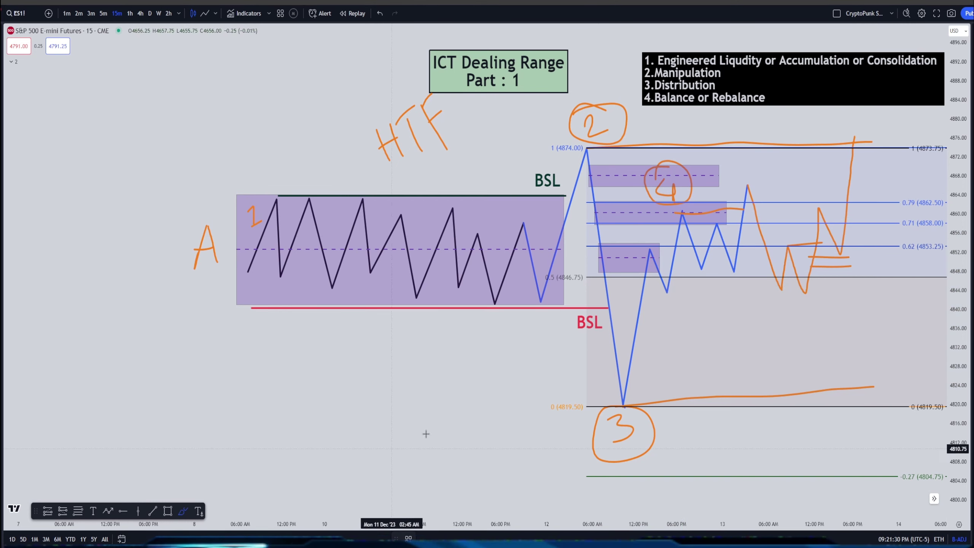
pyautogui.moveTo(931, 187)
pyautogui.mouseDown()
pyautogui.moveTo(905, 193)
pyautogui.moveTo(885, 219)
pyautogui.moveTo(889, 257)
pyautogui.moveTo(947, 269)
pyautogui.mouseUp()
pyautogui.moveTo(956, 233); pyautogui.dragTo(931, 187)
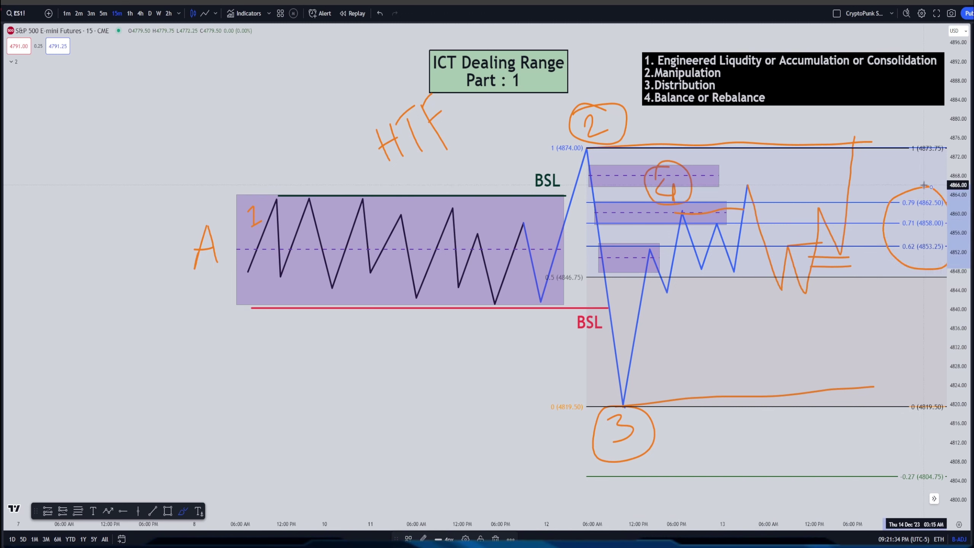
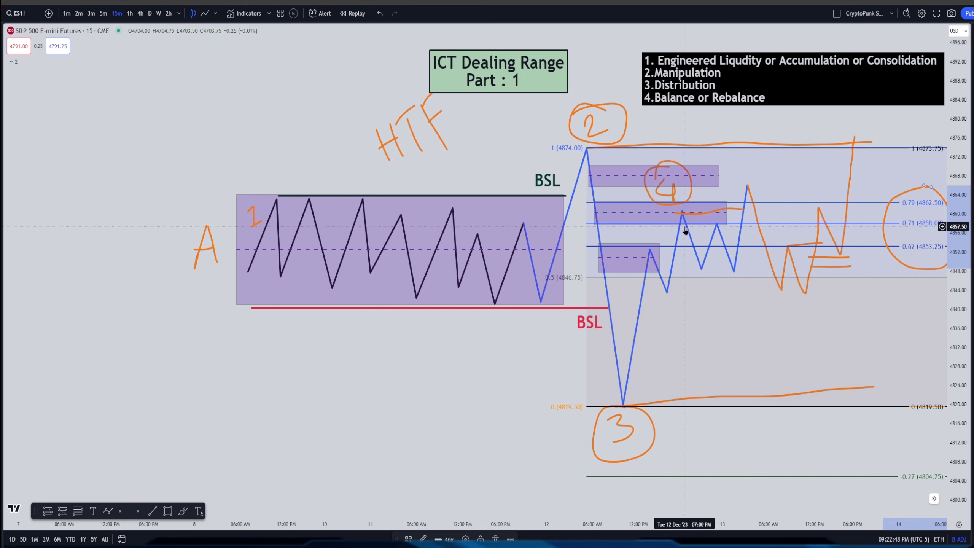
# Delete the short orange stroke through the middle rectangle and the orange circle around the 0.62, 0.71 and 0.79 level labels.
pyautogui.click(702, 217)
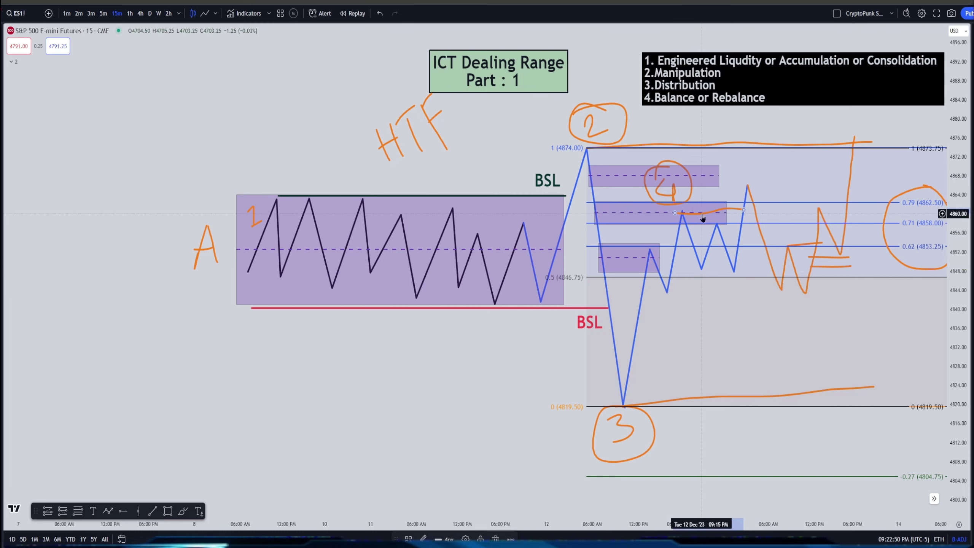
pyautogui.press('Delete')
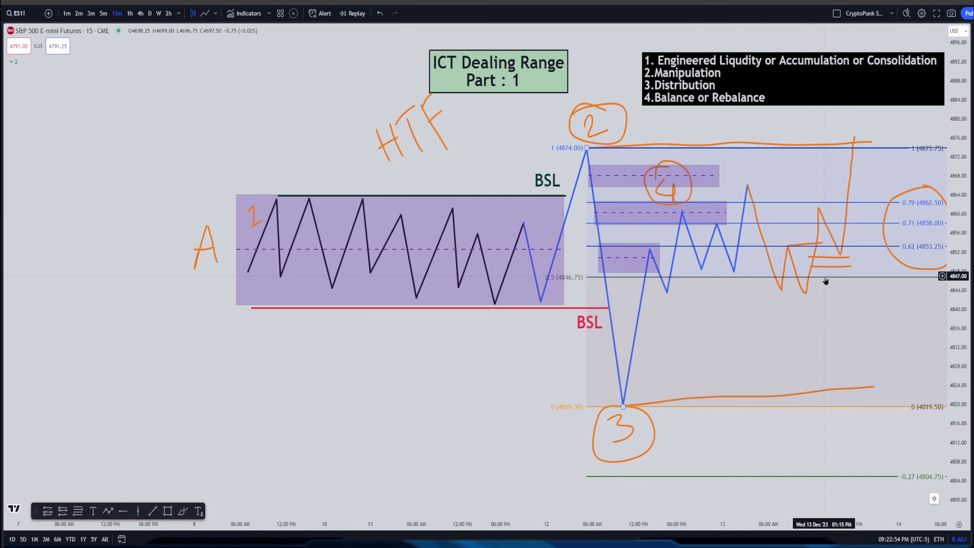
pyautogui.press('Delete')
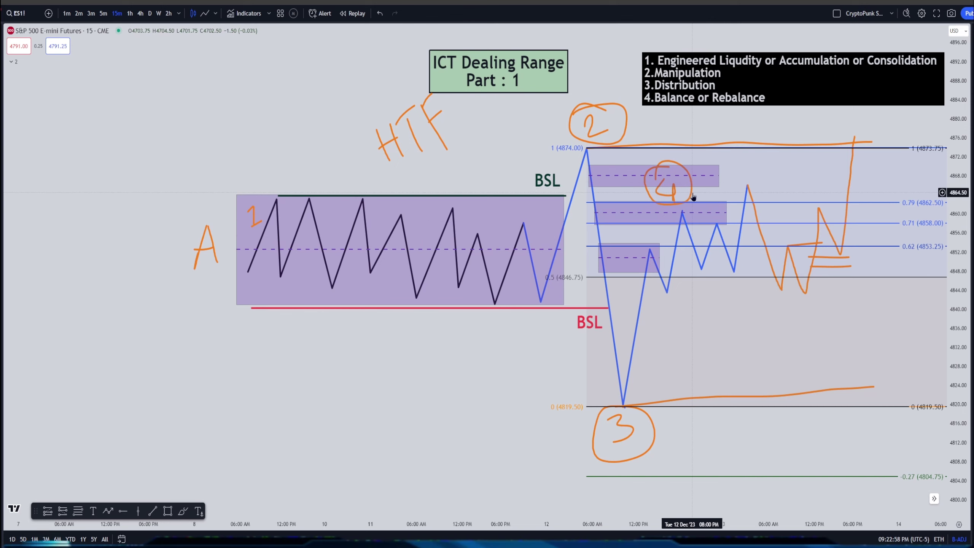
# Delete the orange zigzag projection strokes and the short horizontal orange marks beyond the blue path's last high.
pyautogui.click(751, 198)
pyautogui.press('Delete')
pyautogui.click(805, 290)
pyautogui.press('Delete')
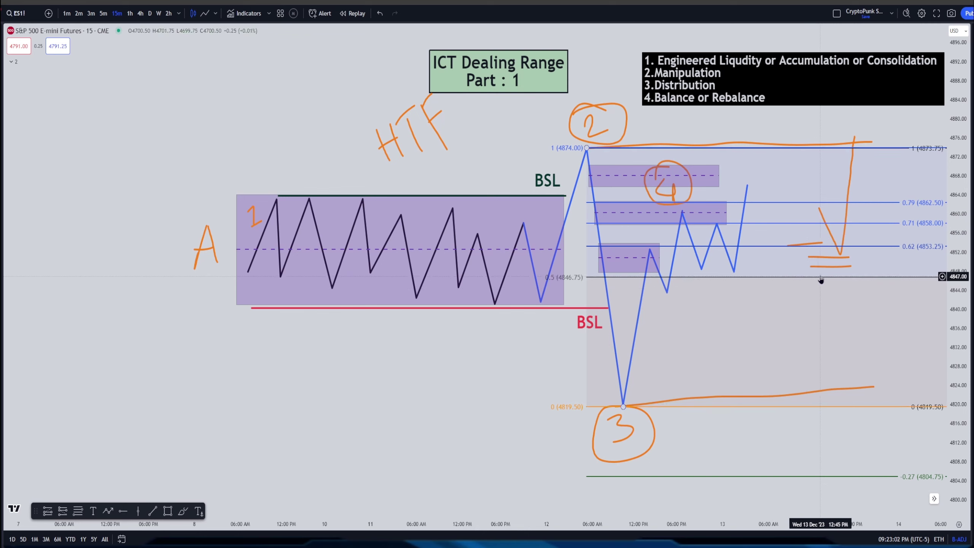
pyautogui.click(829, 258)
pyautogui.press('Delete')
pyautogui.click(819, 243)
pyautogui.press('Delete')
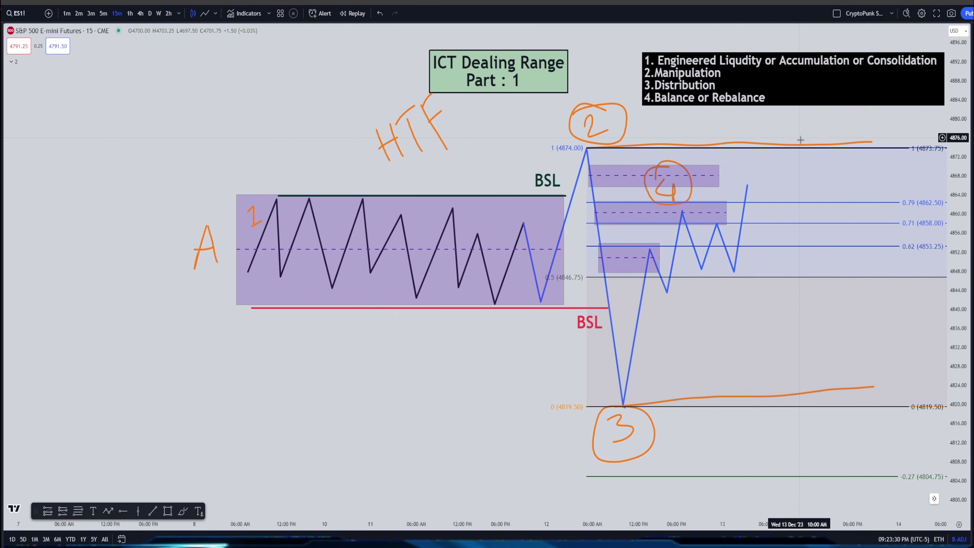
# Pull the blue path's last swing low down to about 4828 and delete the orange stroke along the range low.
pyautogui.moveTo(734, 272)
pyautogui.mouseDown()
pyautogui.moveTo(729, 385)
pyautogui.moveTo(782, 365)
pyautogui.mouseUp()
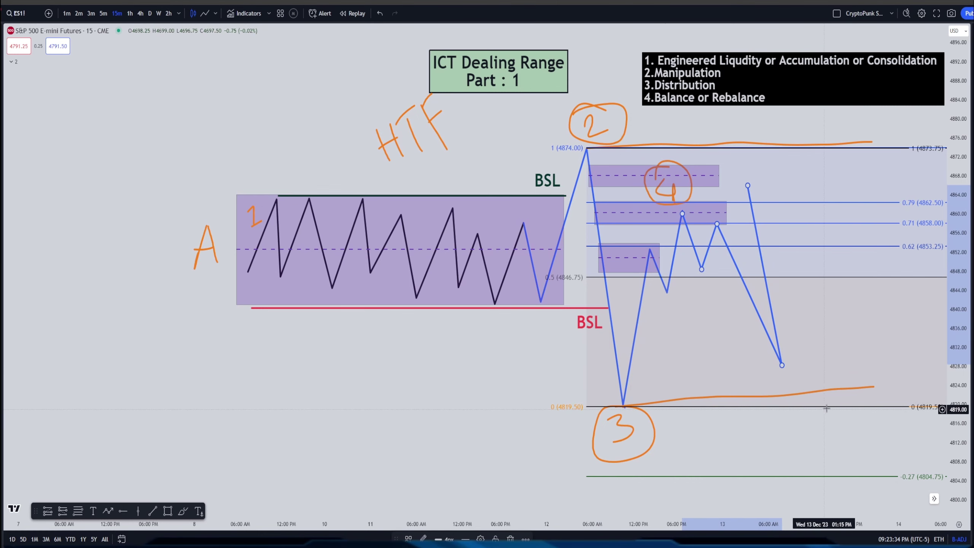
pyautogui.click(847, 385)
pyautogui.click(874, 389)
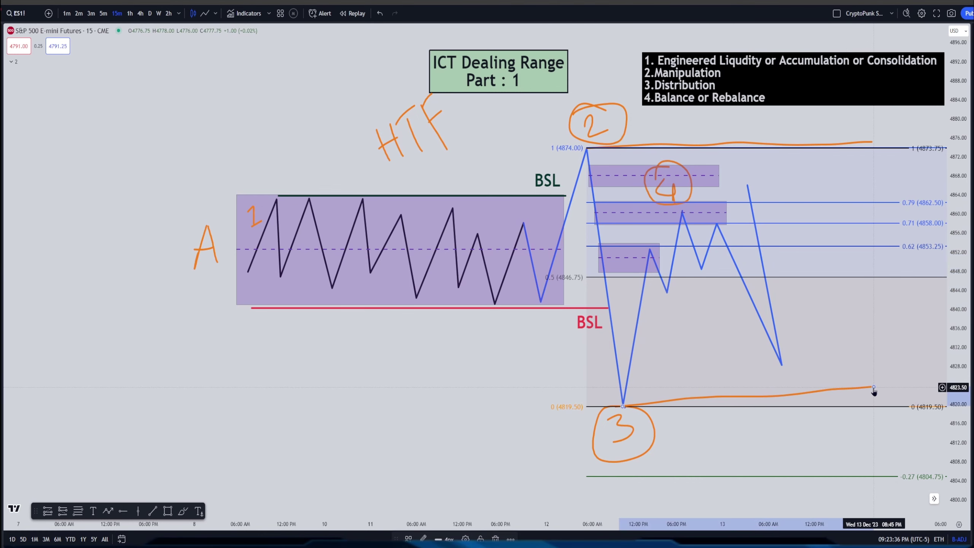
pyautogui.press('Delete')
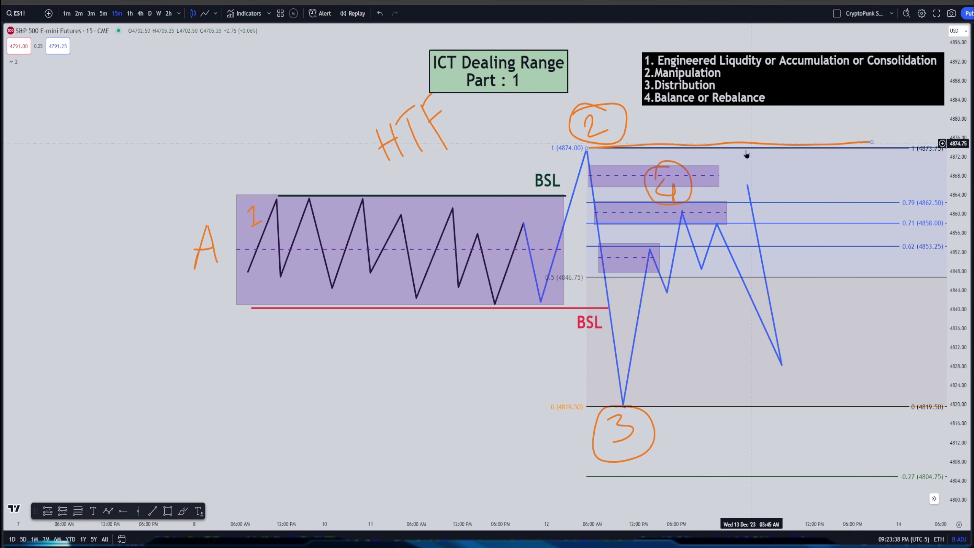
# Raise the blue path's end above the 4873.75 high, lower its last low to 4827.25, and delete the orange stroke along the high.
pyautogui.moveTo(747, 185); pyautogui.dragTo(804, 171)
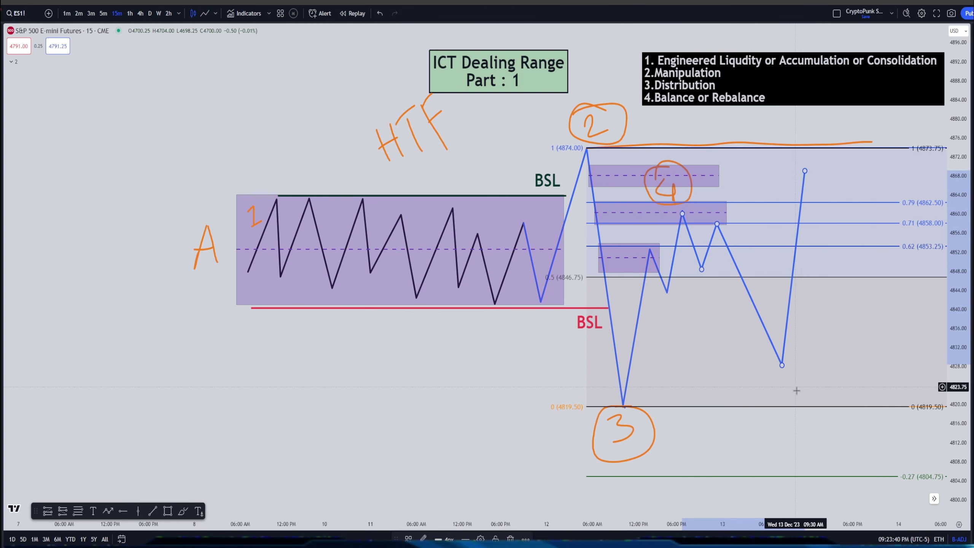
pyautogui.moveTo(782, 366); pyautogui.dragTo(781, 371)
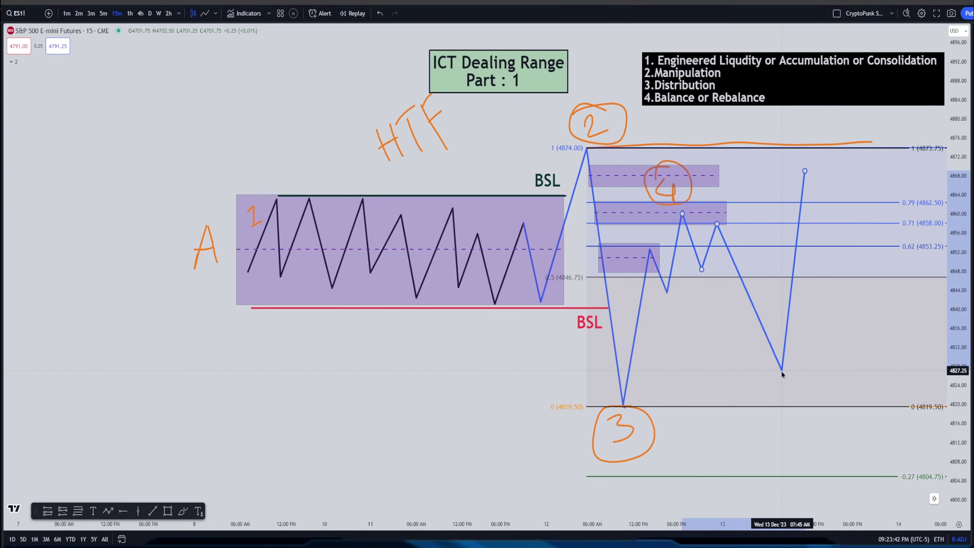
pyautogui.moveTo(804, 171); pyautogui.dragTo(825, 139)
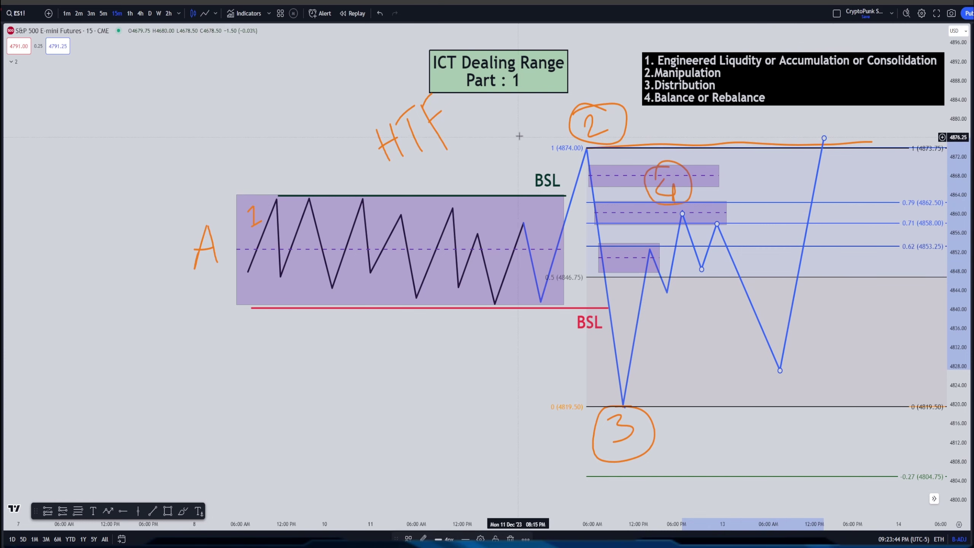
pyautogui.click(634, 145)
pyautogui.press('Delete')
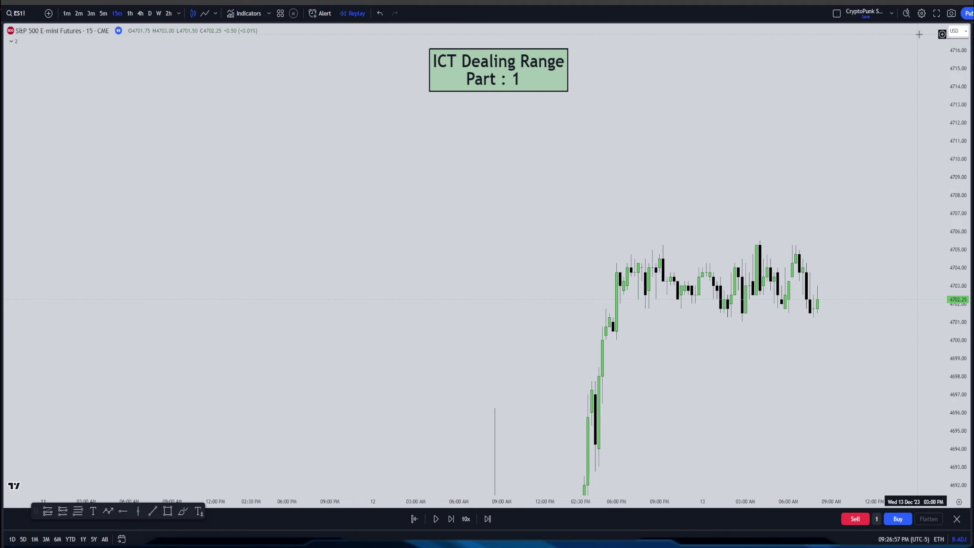
# Draw a rectangle around the replay chart's consolidation at 4705.50–4701.00, from 12 Dec 04:45 PM to 13 Dec 09:45 AM.
pyautogui.click(168, 511)
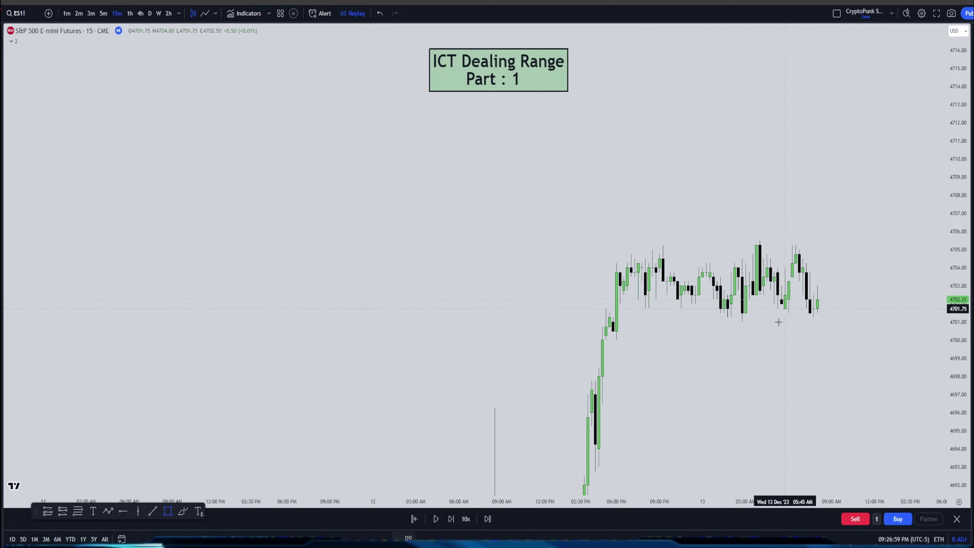
pyautogui.moveTo(742, 323); pyautogui.dragTo(760, 240)
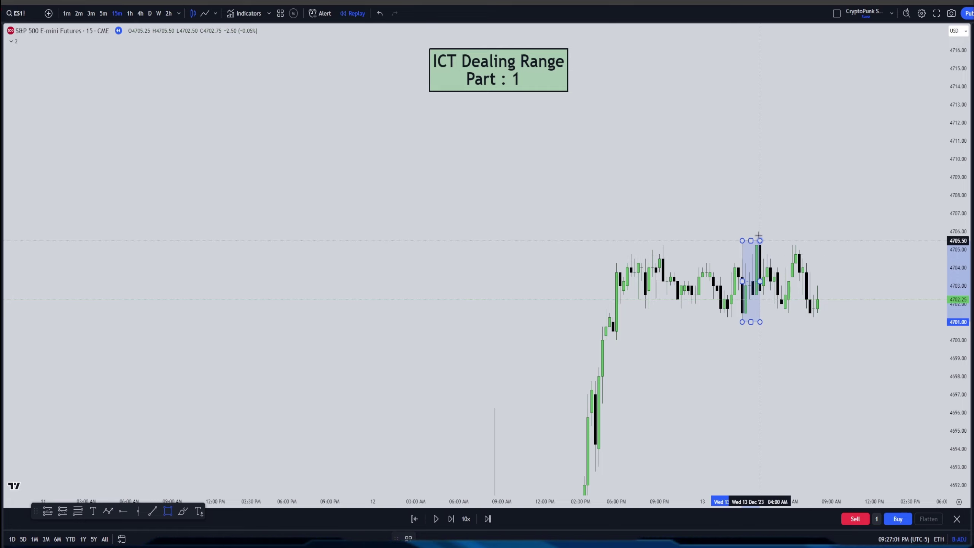
pyautogui.moveTo(760, 281); pyautogui.dragTo(864, 281)
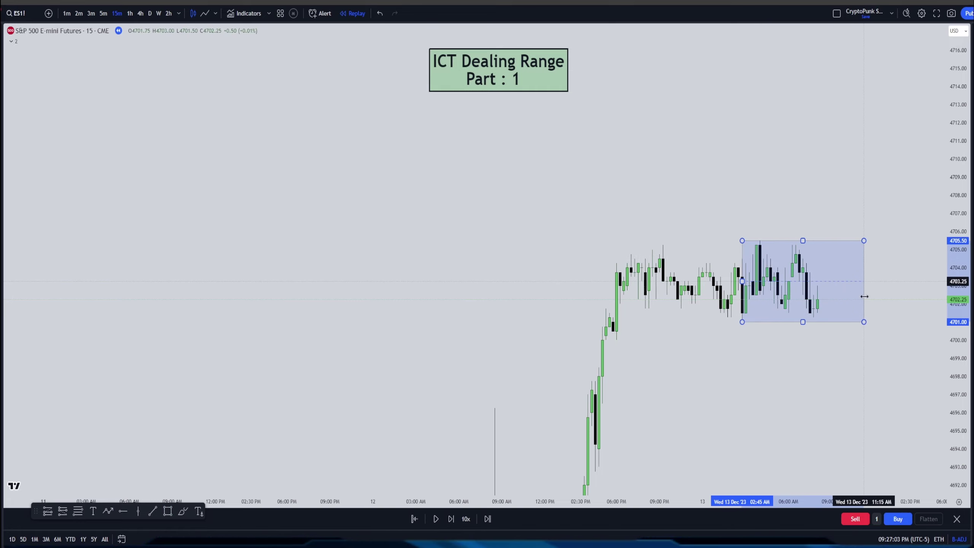
pyautogui.moveTo(742, 322); pyautogui.dragTo(595, 322)
pyautogui.moveTo(835, 332); pyautogui.dragTo(741, 333)
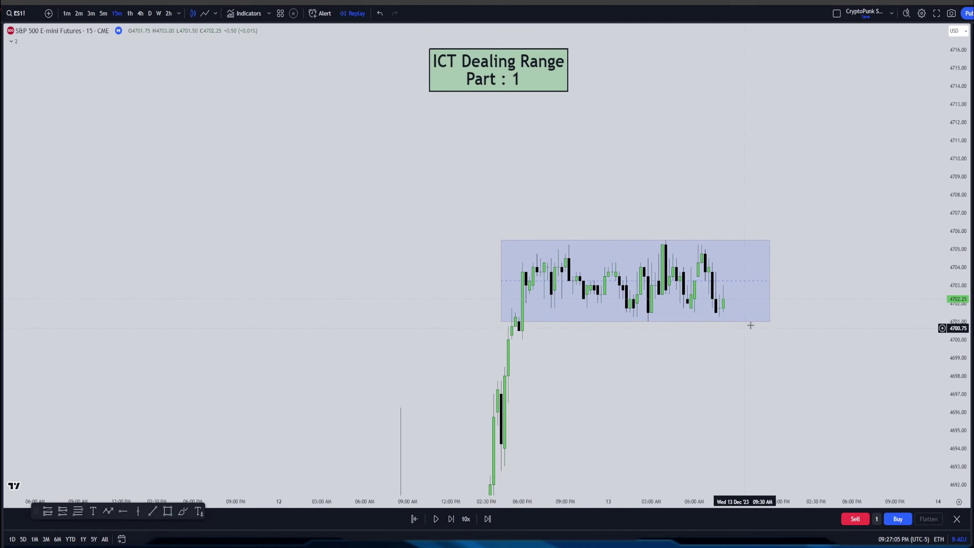
pyautogui.moveTo(500, 282); pyautogui.dragTo(523, 287)
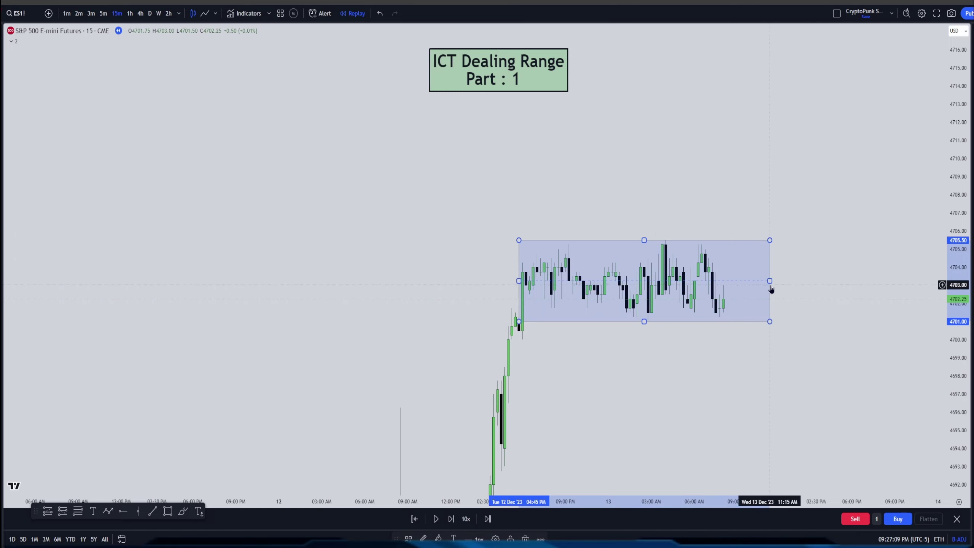
pyautogui.moveTo(768, 281); pyautogui.dragTo(748, 281)
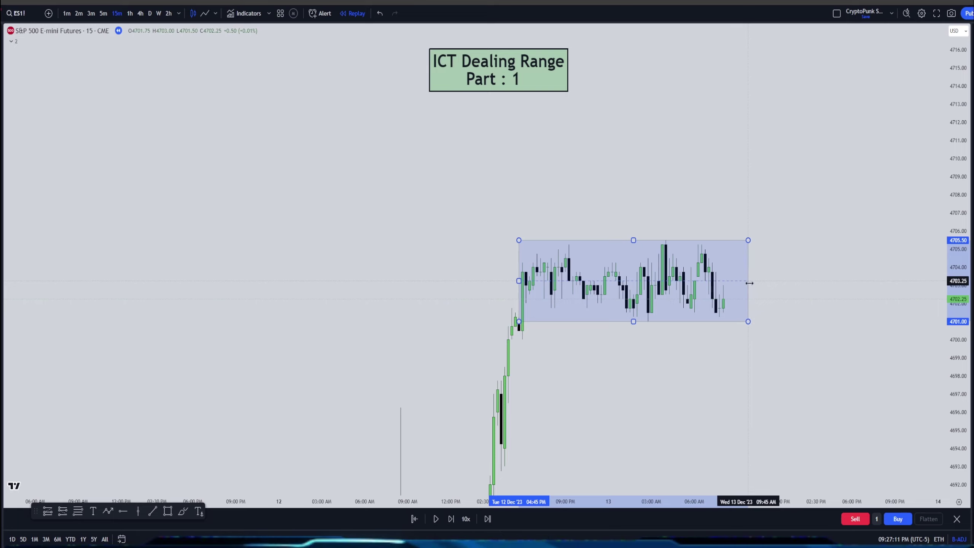
# Shorten the consolidation rectangle so it ends at 13 Dec 08:30 AM.
pyautogui.click(947, 385)
pyautogui.moveTo(947, 385); pyautogui.dragTo(947, 329)
pyautogui.moveTo(589, 392); pyautogui.dragTo(656, 374)
pyautogui.scroll(3, 721, 389)
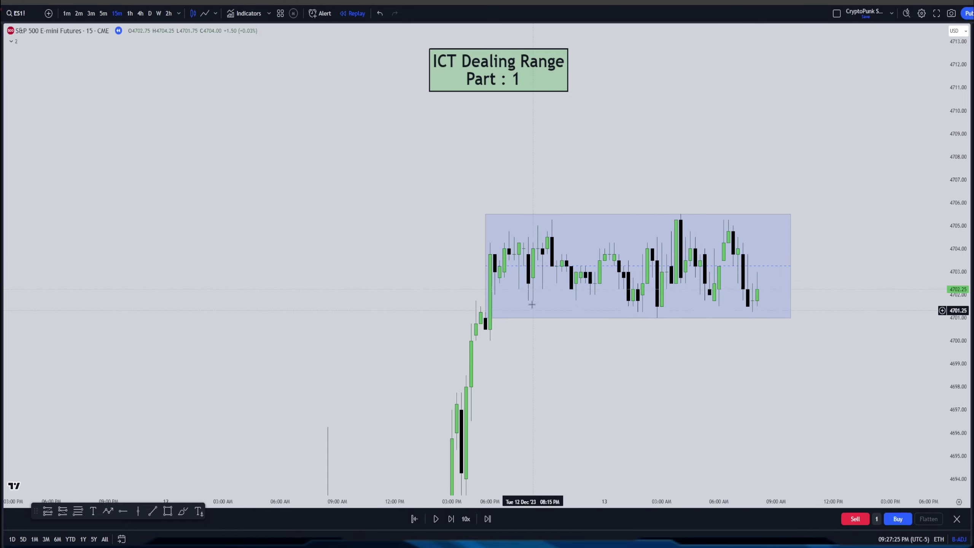
pyautogui.moveTo(790, 266)
pyautogui.mouseDown()
pyautogui.moveTo(779, 265)
pyautogui.moveTo(770, 336)
pyautogui.mouseUp()
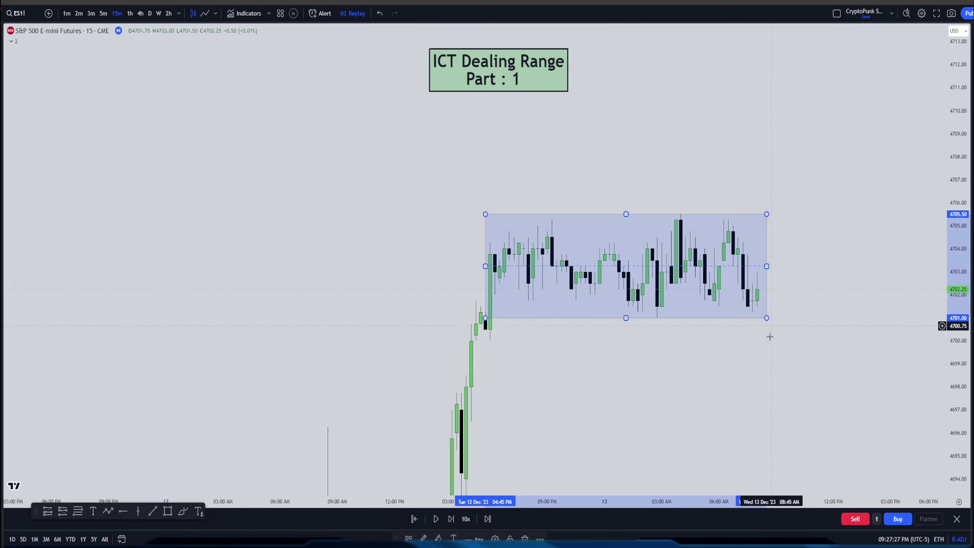
# Step the replay forward candle by candle until price breaks above the consolidation rectangle, and deselect the rectangle.
pyautogui.click(451, 520)
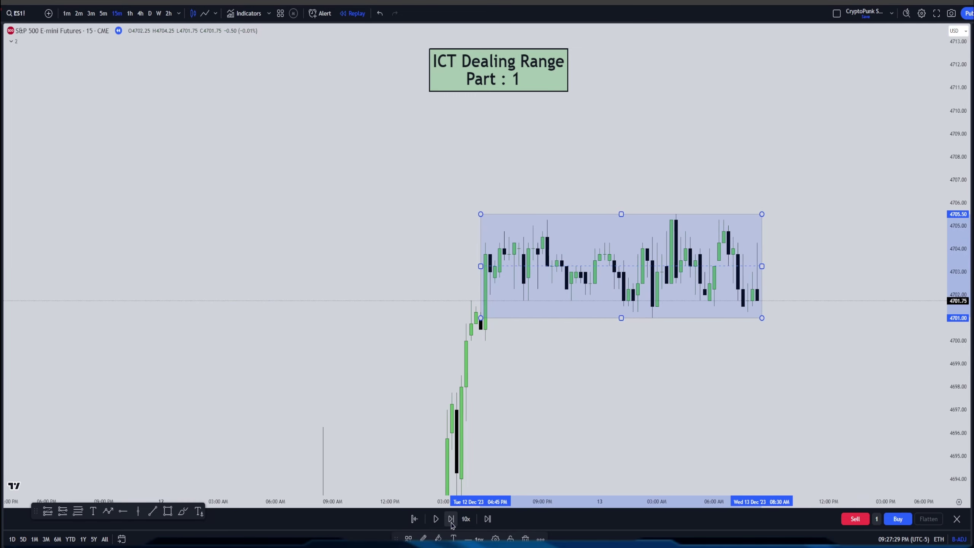
pyautogui.click(451, 520)
pyautogui.click(451, 519)
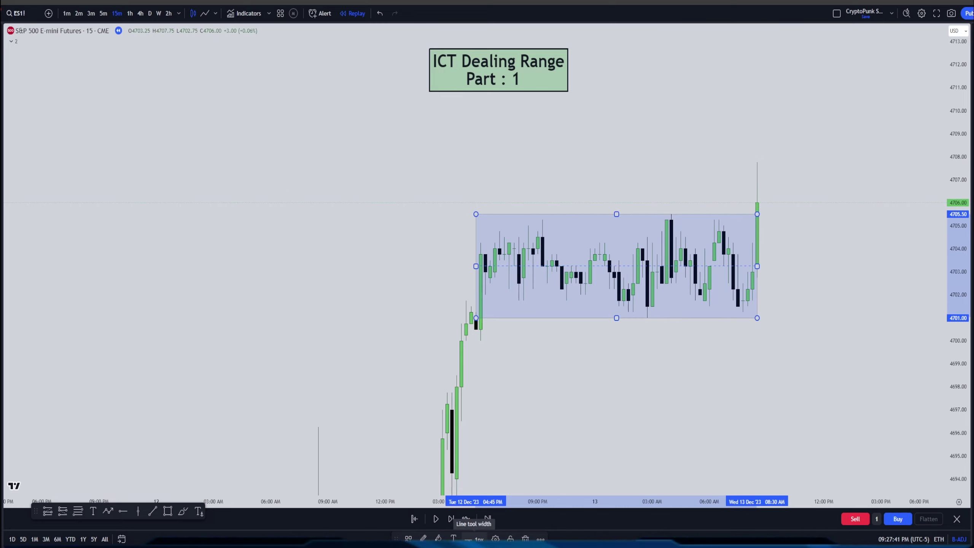
pyautogui.click(476, 539)
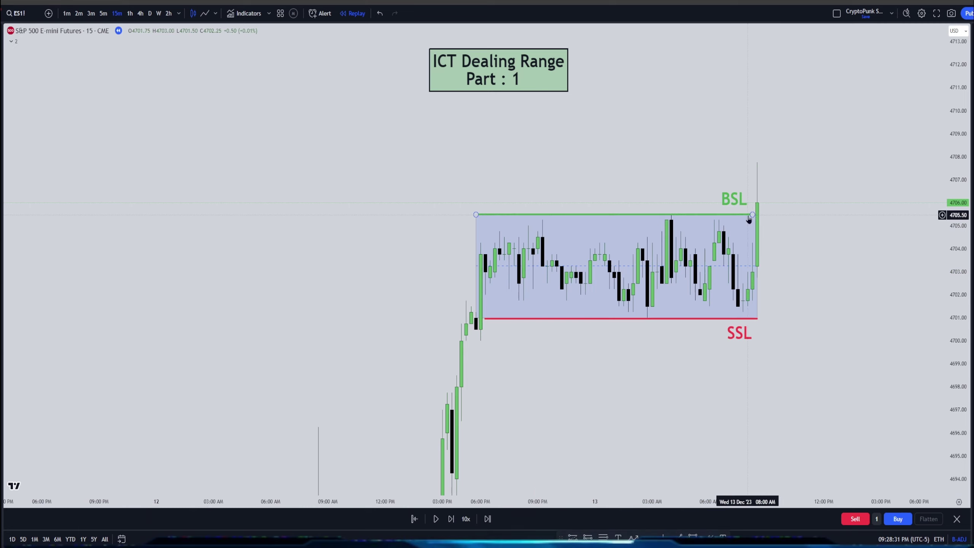
pyautogui.moveTo(751, 215)
pyautogui.mouseDown()
pyautogui.moveTo(752, 199)
pyautogui.moveTo(751, 218)
pyautogui.mouseUp()
pyautogui.click(810, 269)
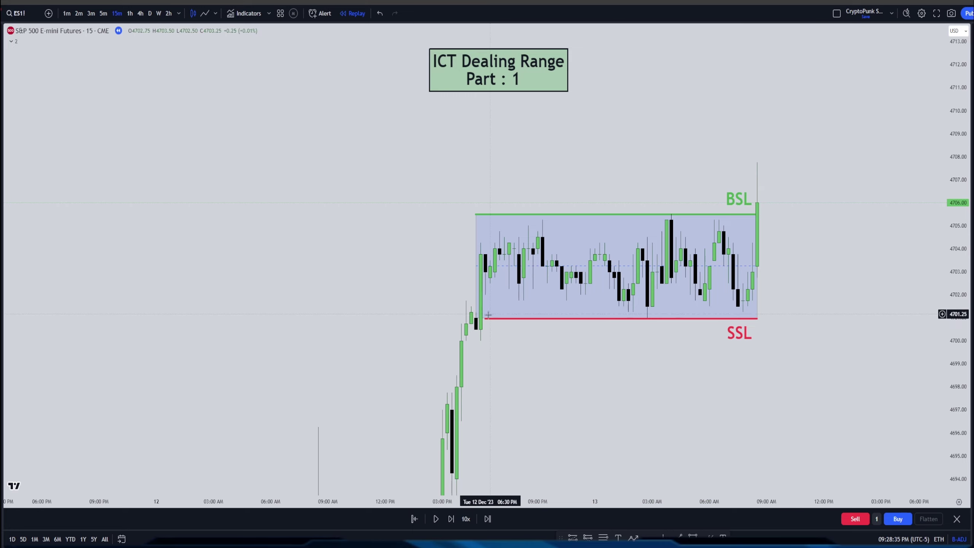
# Extend the start of the red SSL line back to 12 Dec 06:00 PM at 4701.00.
pyautogui.moveTo(486, 324); pyautogui.dragTo(483, 326)
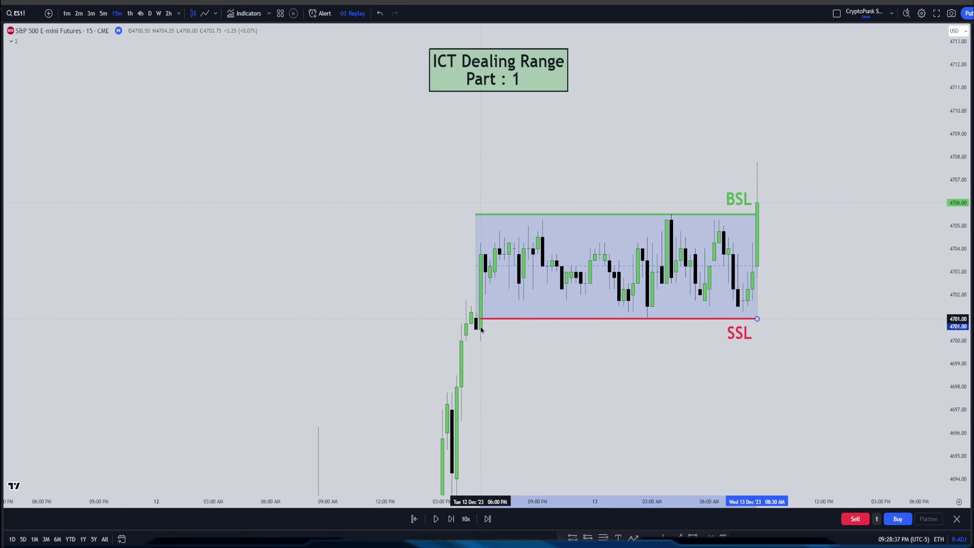
pyautogui.click(557, 365)
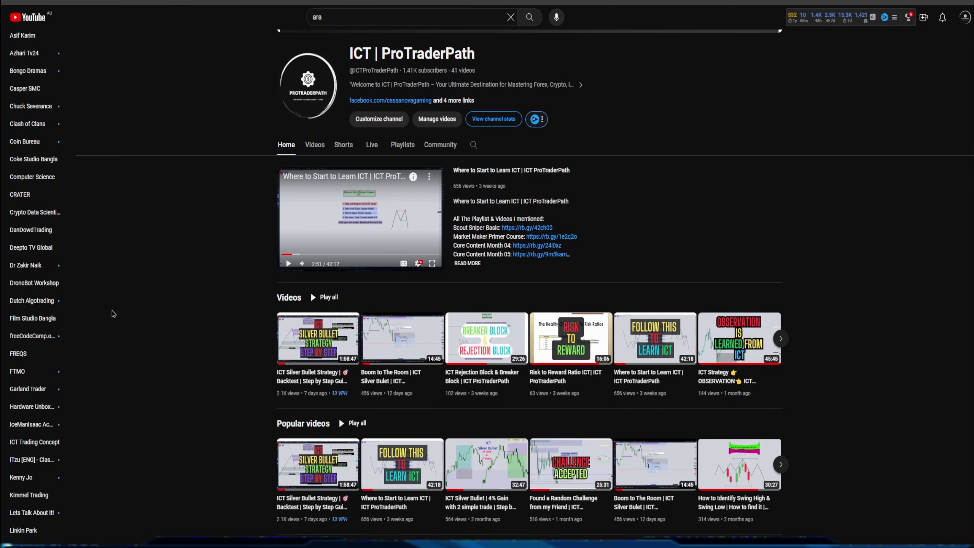
# Switch to YouTube and open The Inner Circle Trader channel from the subscribed channels.
pyautogui.scroll(-9, 34, 441)
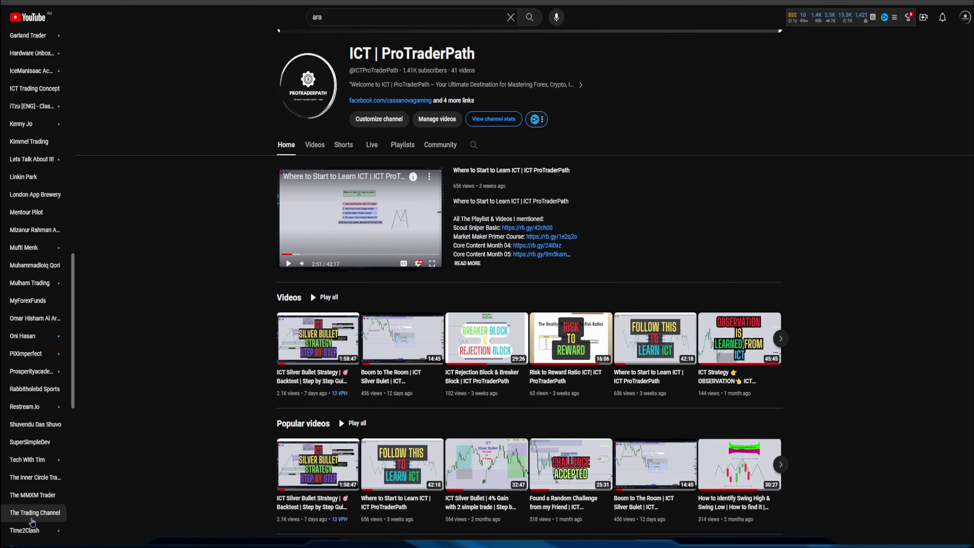
pyautogui.click(32, 521)
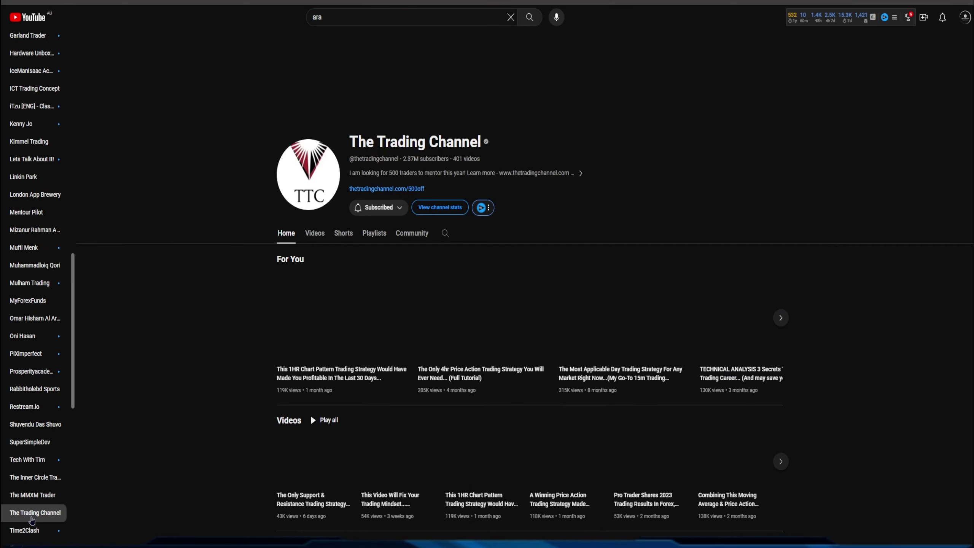
pyautogui.scroll(-5, 33, 506)
pyautogui.scroll(-2, 34, 498)
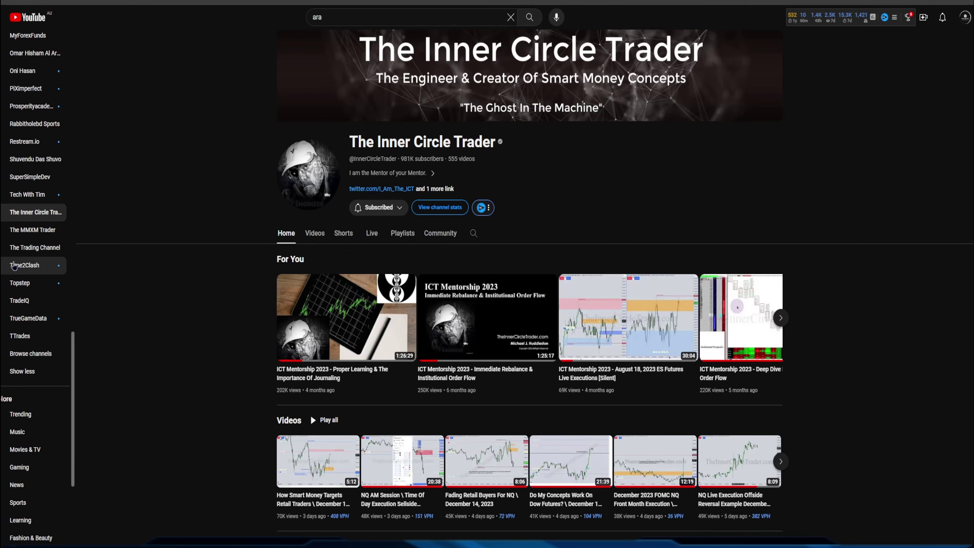
# Search The Inner Circle Trader channel for "Silver bullet" and open the Silver Bullet video.
pyautogui.click(473, 234)
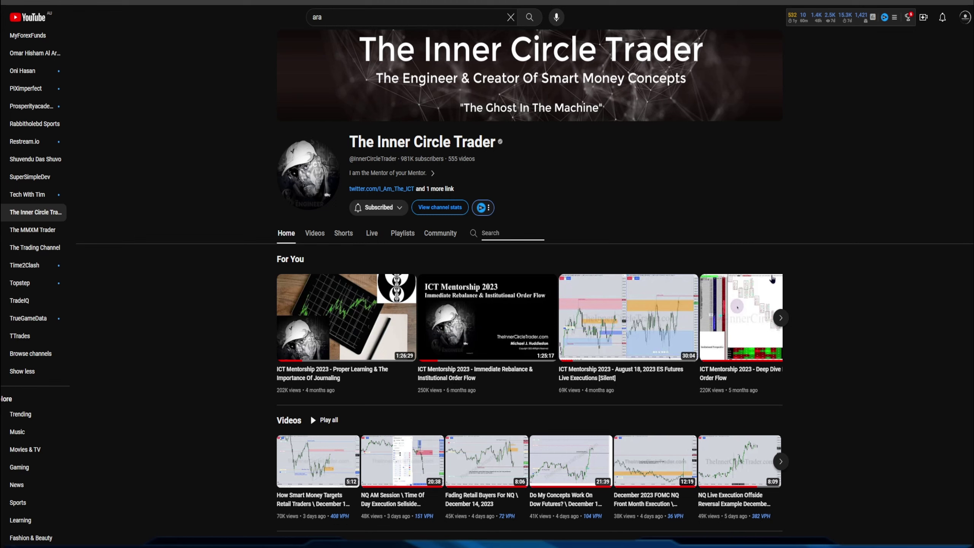
pyautogui.write('Silver')
pyautogui.write('bullet')
pyautogui.press('Return')
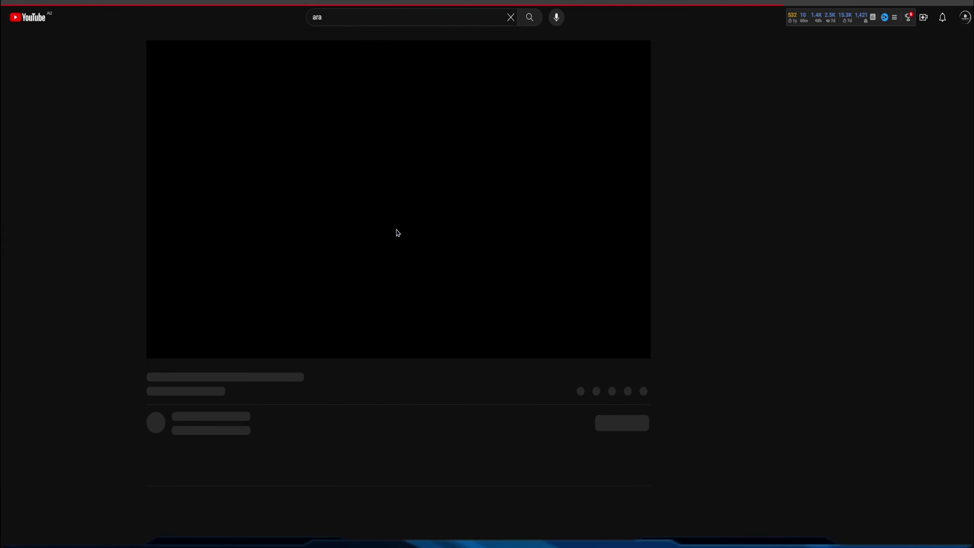
# Play the video full screen, skip ahead to the London Open Silver Bullet example with the 3:00–4:00 AM setup time, and leave full screen.
pyautogui.doubleClick(338, 319)
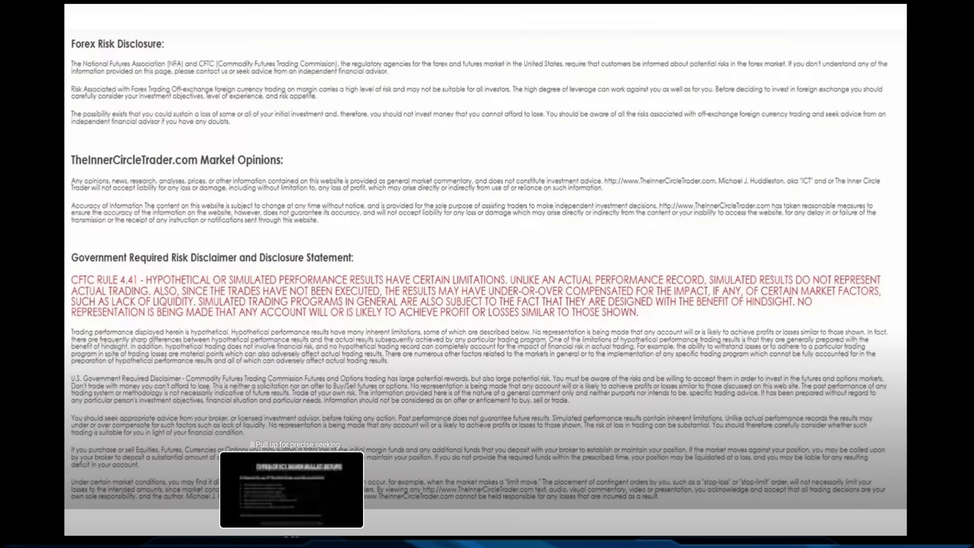
pyautogui.moveTo(295, 545); pyautogui.dragTo(456, 541)
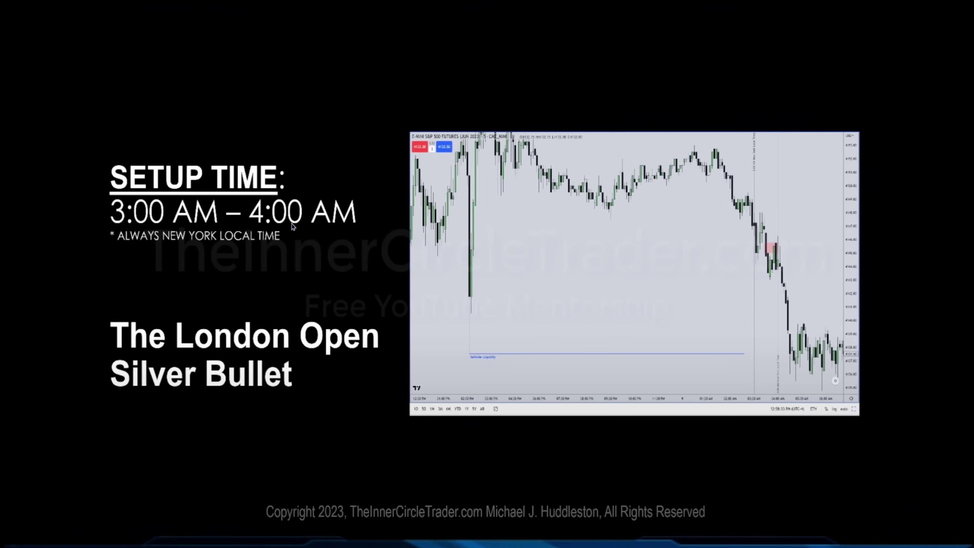
pyautogui.click(470, 541)
pyautogui.click(498, 541)
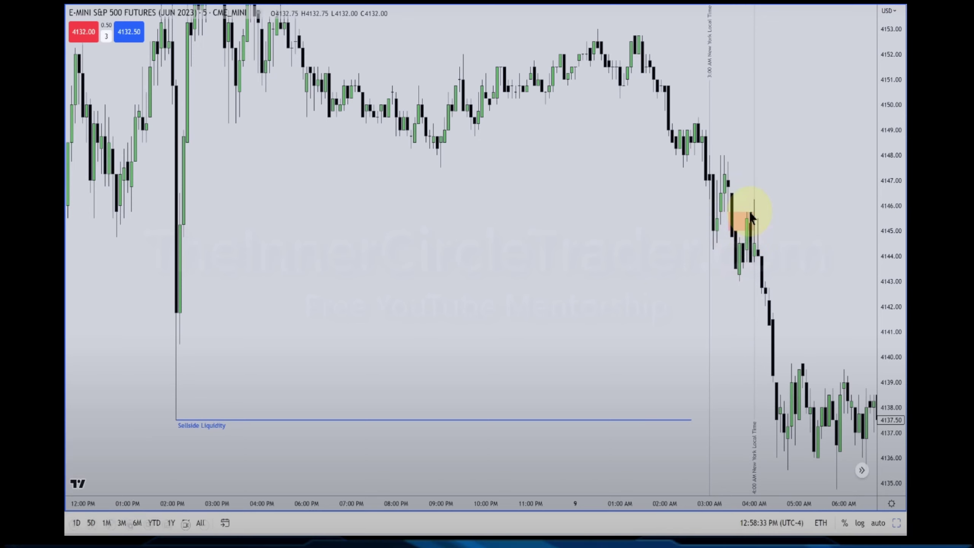
pyautogui.press('Escape')
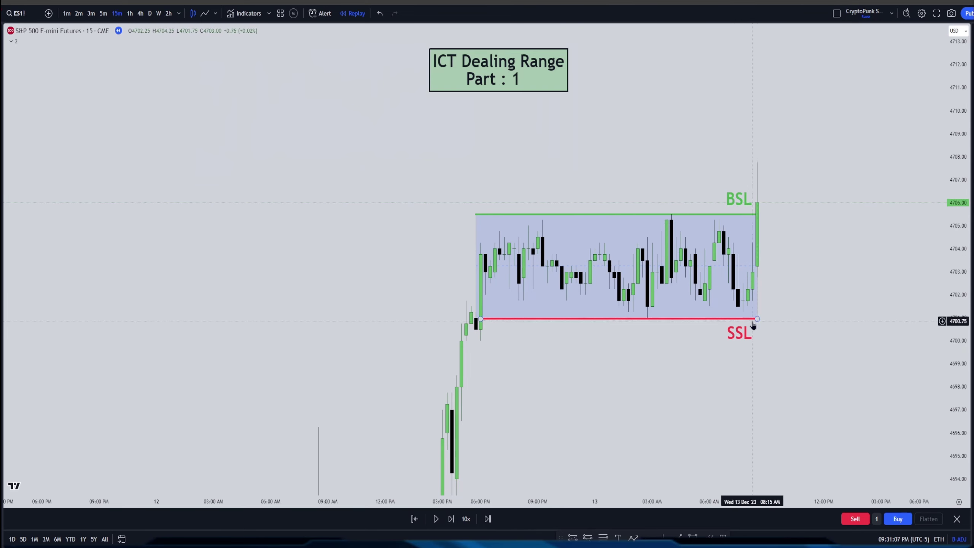
# Advance the 15-minute replay bar by bar through the move above BSL and below SSL to the 09:30 AM candle.
pyautogui.click(451, 518)
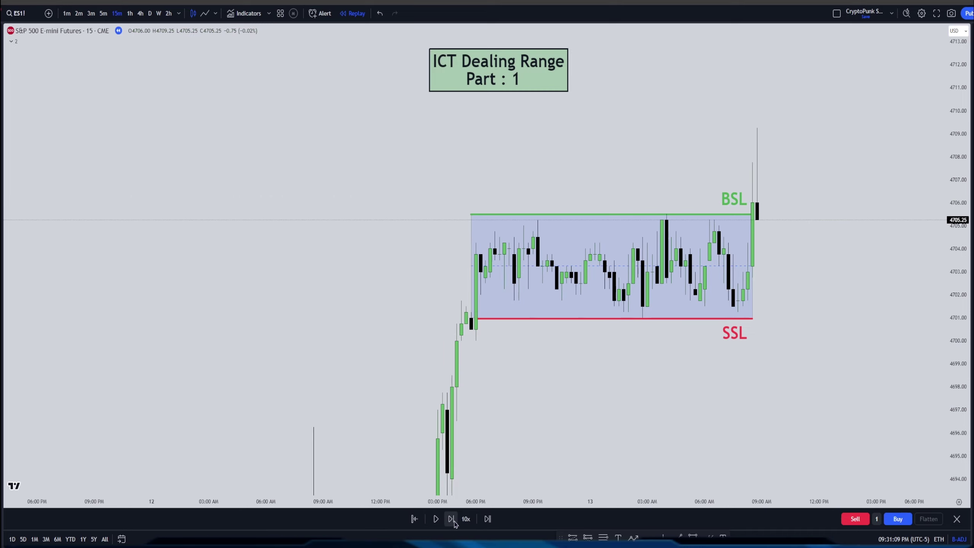
pyautogui.click(451, 519)
pyautogui.click(451, 518)
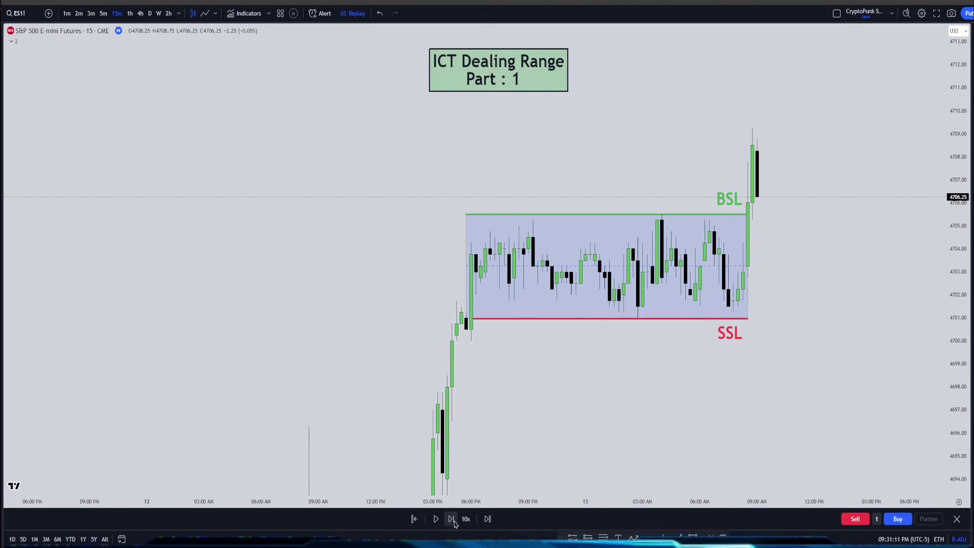
pyautogui.click(451, 519)
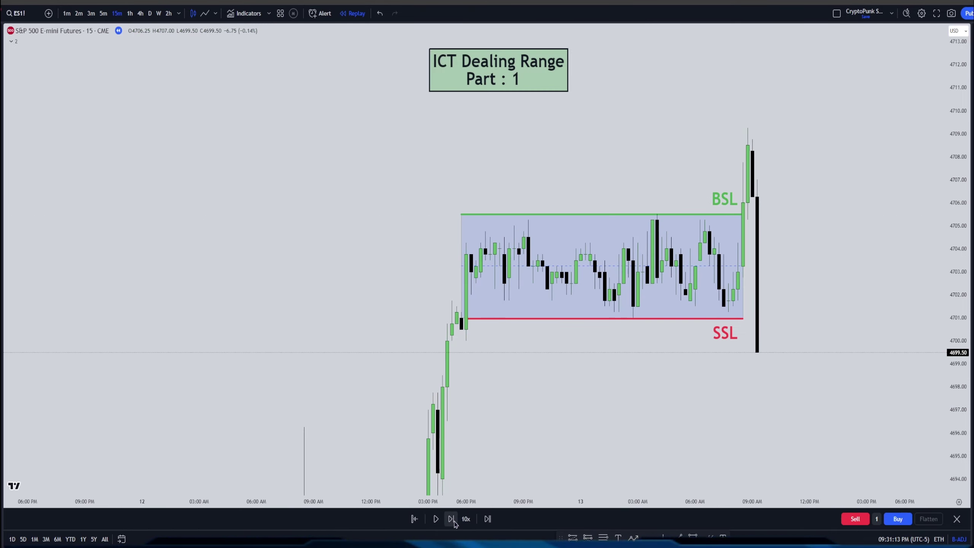
pyautogui.click(451, 518)
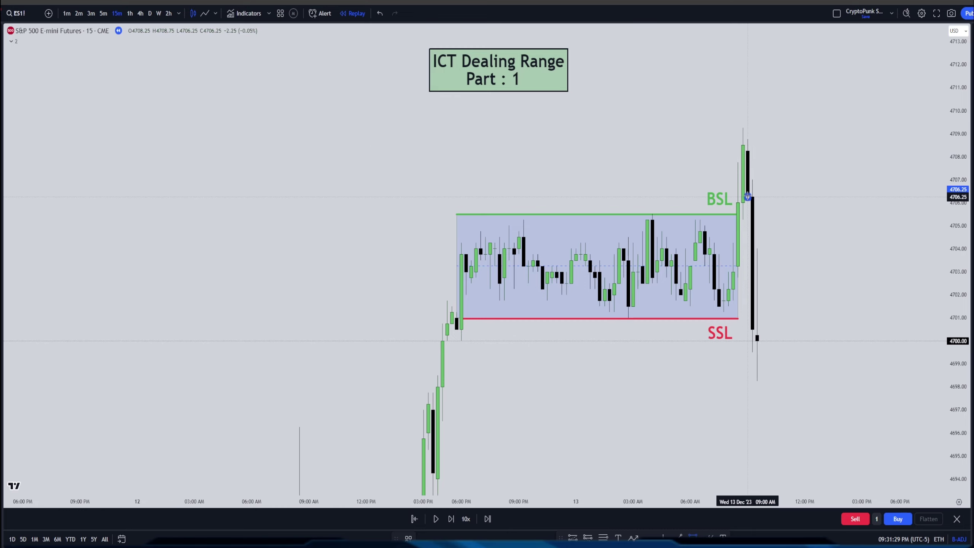
# Mark the gap left by the sell-off with a rectangle from 4706.25 to 4704.00, starting at 09:00 AM on 13 Dec.
pyautogui.click(757, 248)
pyautogui.moveTo(757, 223); pyautogui.dragTo(848, 227)
pyautogui.moveTo(863, 304); pyautogui.dragTo(802, 325)
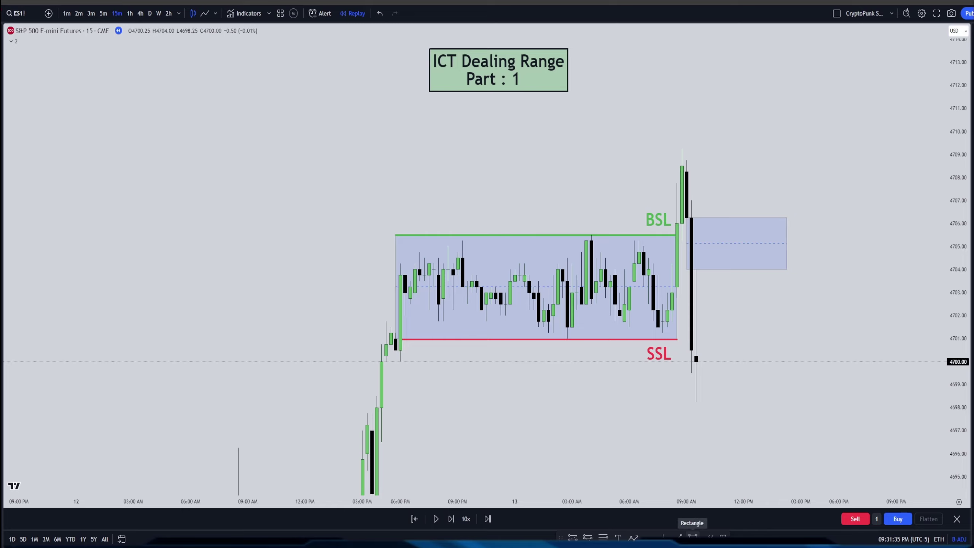
# Mark the small gap between 4708.50 and 4708.25 with a thin rectangle ending level with the larger one at about 02:15 PM.
pyautogui.click(685, 168)
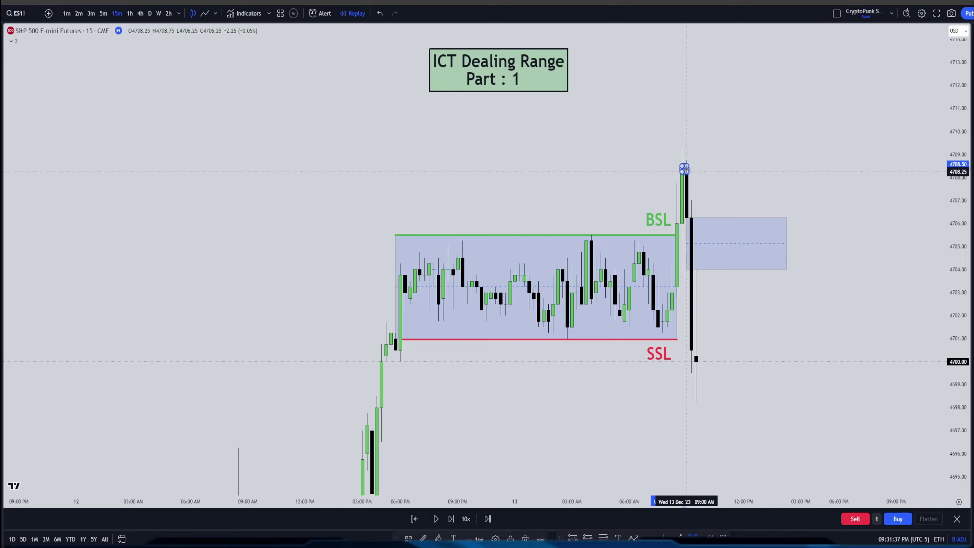
pyautogui.moveTo(955, 399); pyautogui.dragTo(954, 307)
pyautogui.moveTo(686, 104); pyautogui.dragTo(935, 117)
pyautogui.click(865, 247)
pyautogui.moveTo(864, 249); pyautogui.dragTo(803, 253)
pyautogui.moveTo(955, 271); pyautogui.dragTo(955, 410)
pyautogui.moveTo(763, 299); pyautogui.dragTo(717, 348)
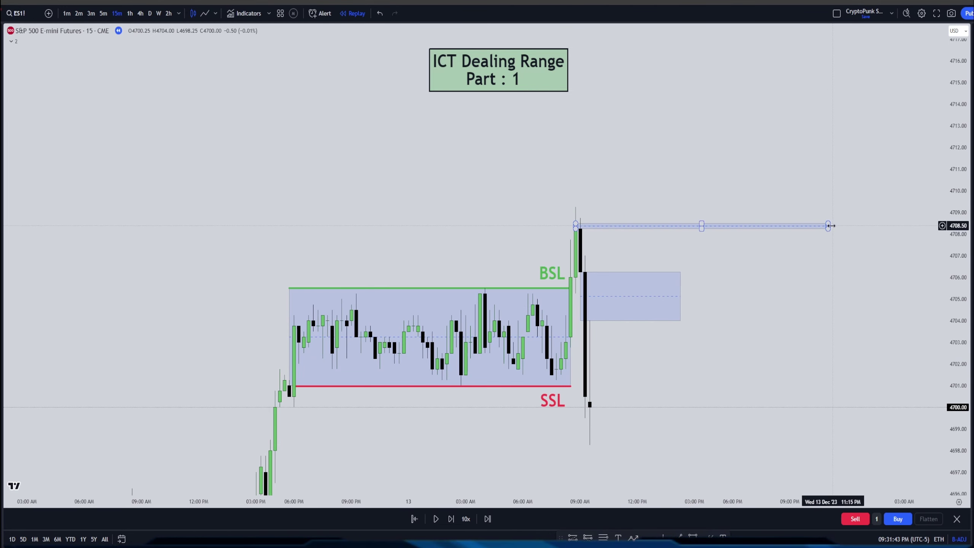
pyautogui.moveTo(828, 226); pyautogui.dragTo(680, 267)
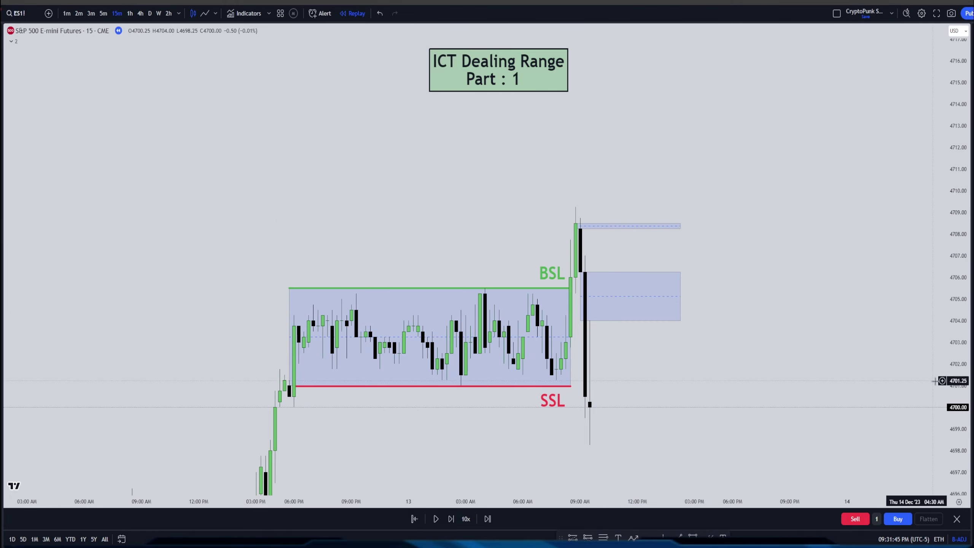
# Draw a Fibonacci retracement from the 08:45 AM high at 4709.25 to the 09:30 AM low at 4698.25.
pyautogui.hscroll(-6, 778, 311)
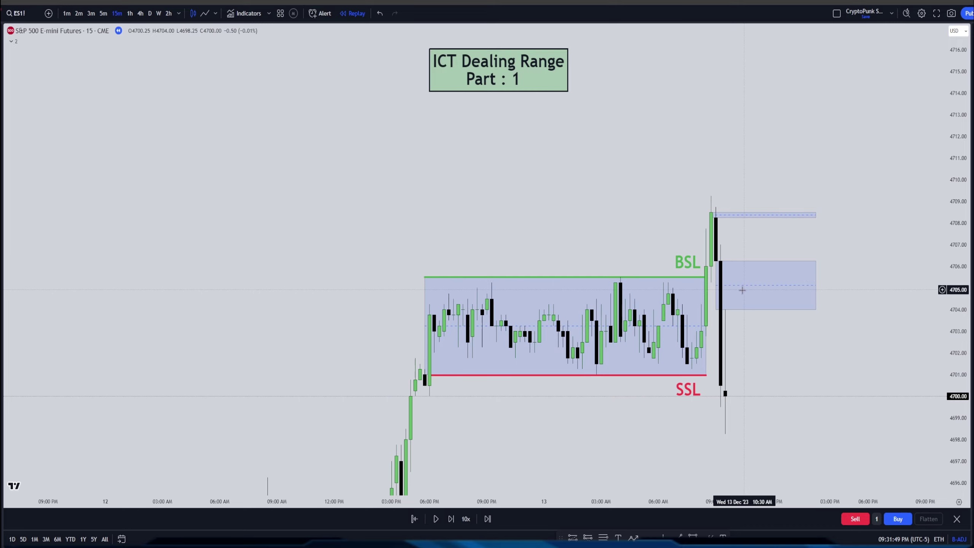
pyautogui.moveTo(816, 365); pyautogui.dragTo(794, 313)
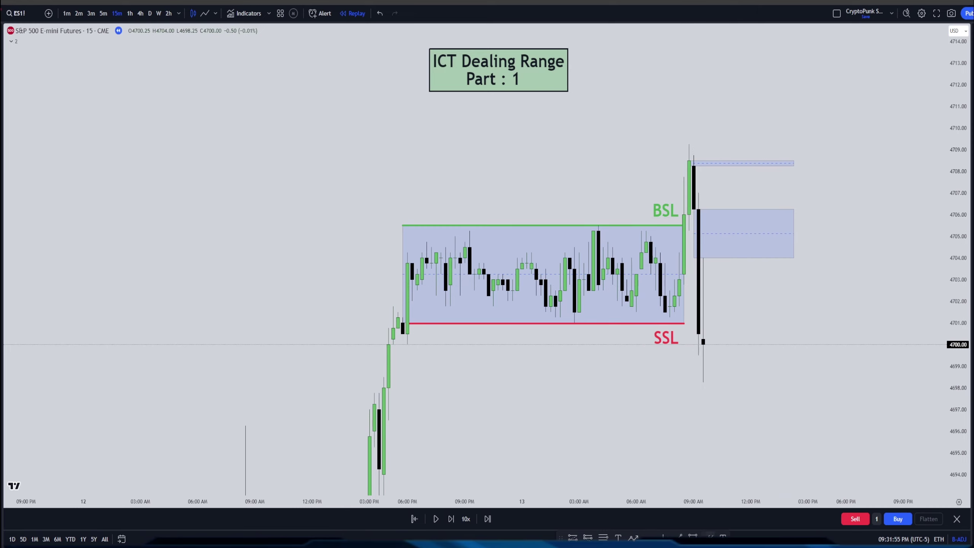
pyautogui.click(689, 147)
pyautogui.click(702, 385)
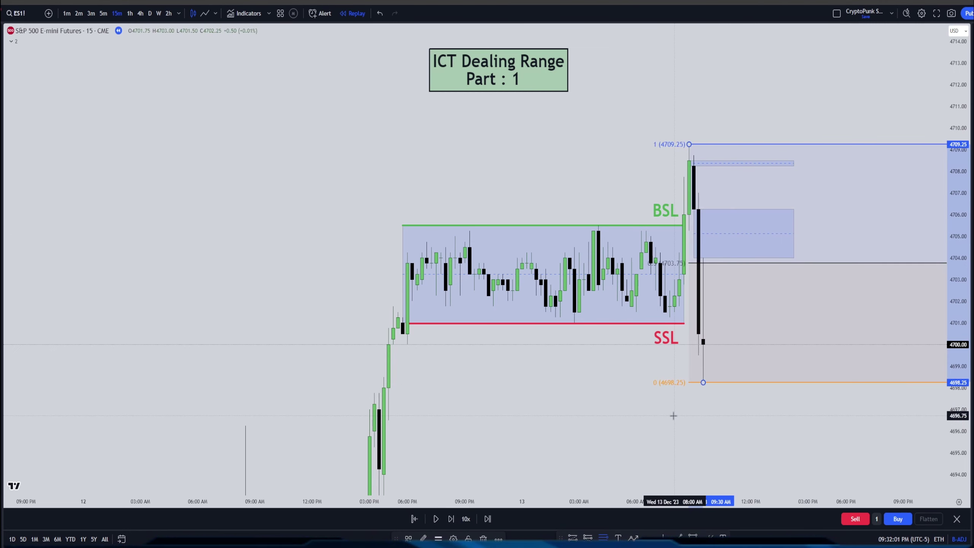
pyautogui.click(620, 400)
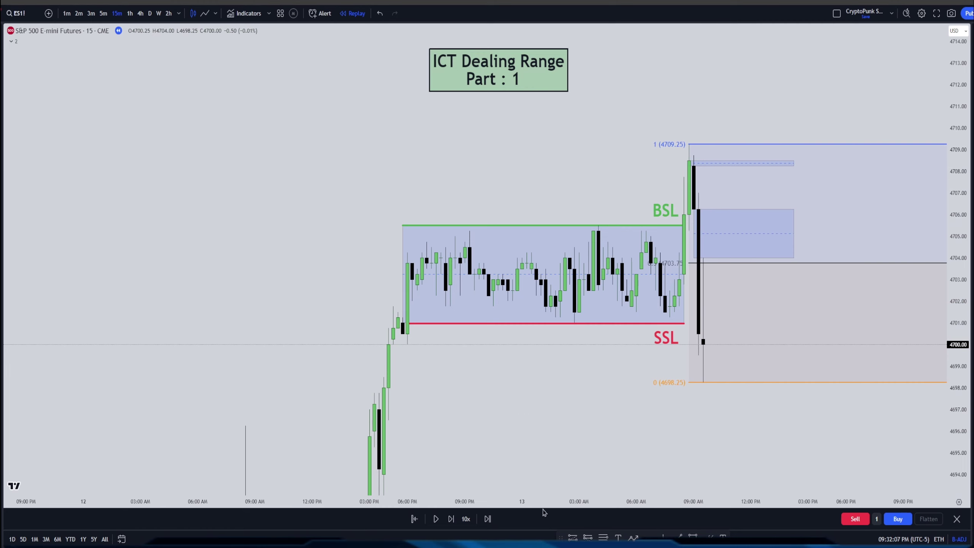
# Apply the drawing template with the 0.62, 0.71 and 0.79 levels to the Fibonacci retracement.
pyautogui.click(701, 383)
pyautogui.click(410, 537)
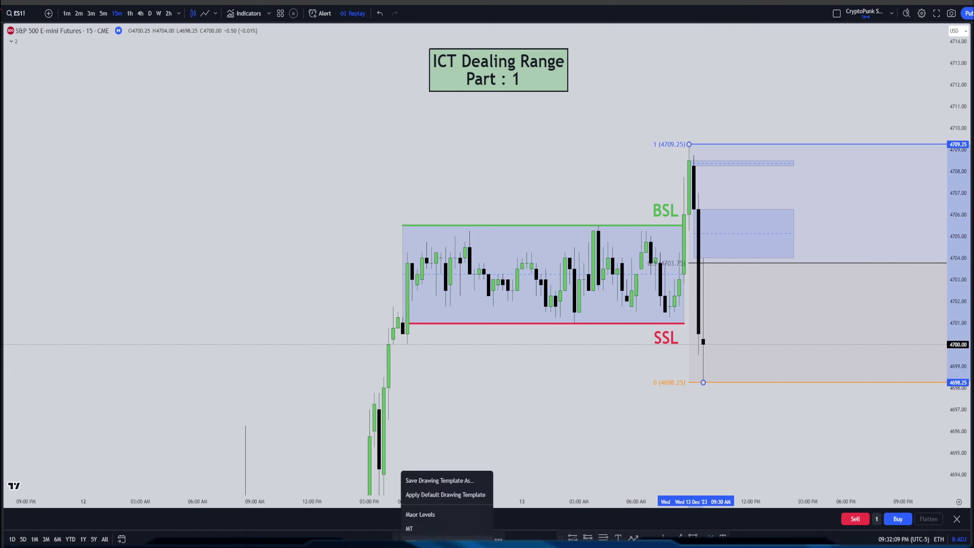
pyautogui.click(410, 528)
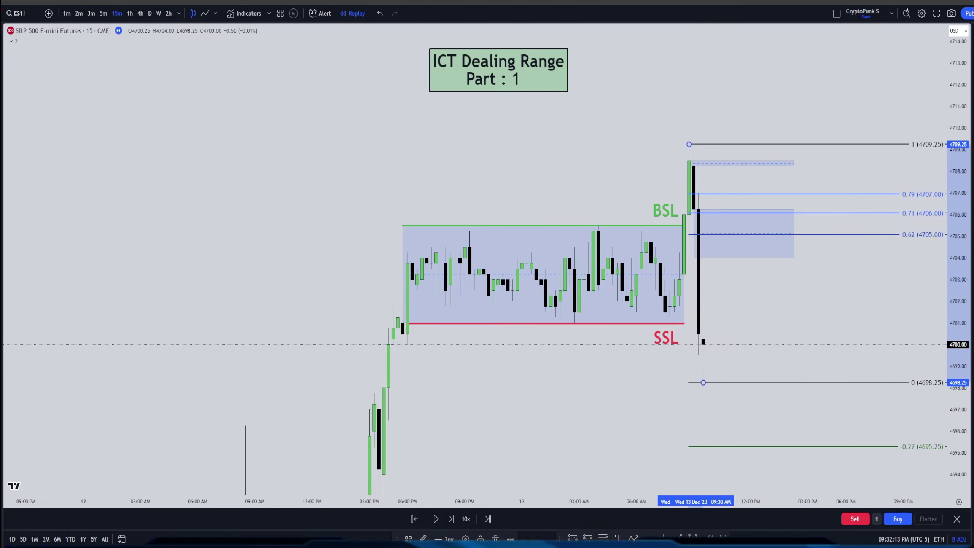
# Draw a red horizontal line along the 0.62 level at 4705.00, from about 09:15 AM to 01:45 PM.
pyautogui.click(679, 537)
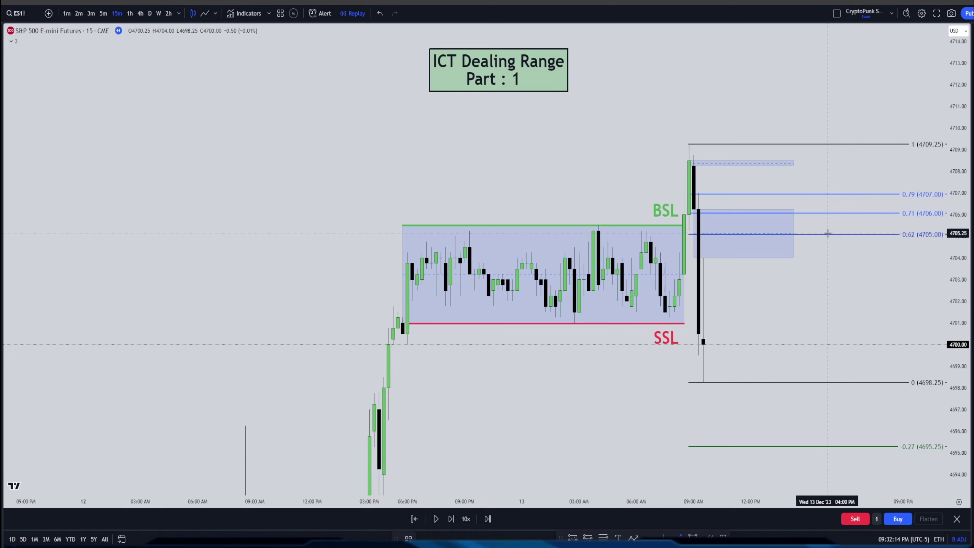
pyautogui.click(794, 234)
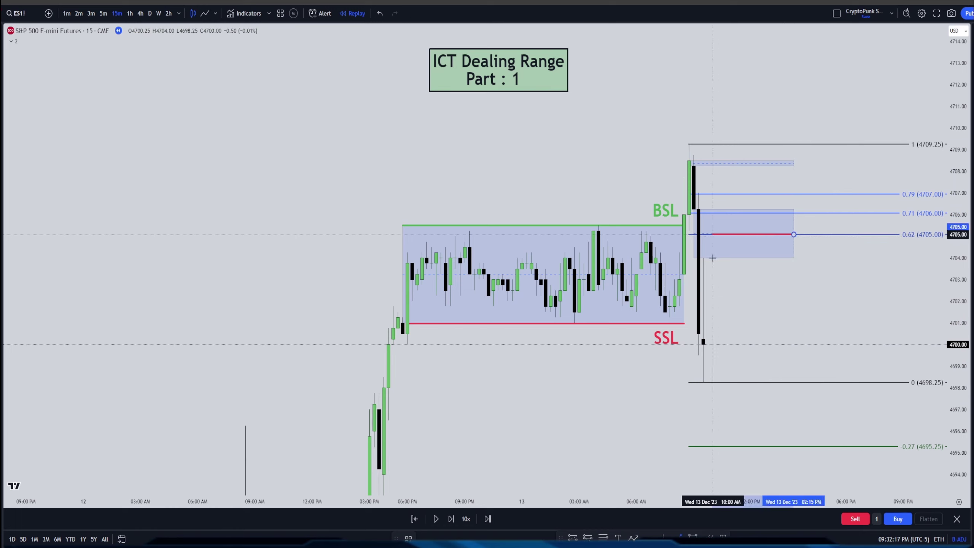
pyautogui.keyDown('shift'); pyautogui.click(700, 263); pyautogui.keyUp('shift')
pyautogui.click(793, 309)
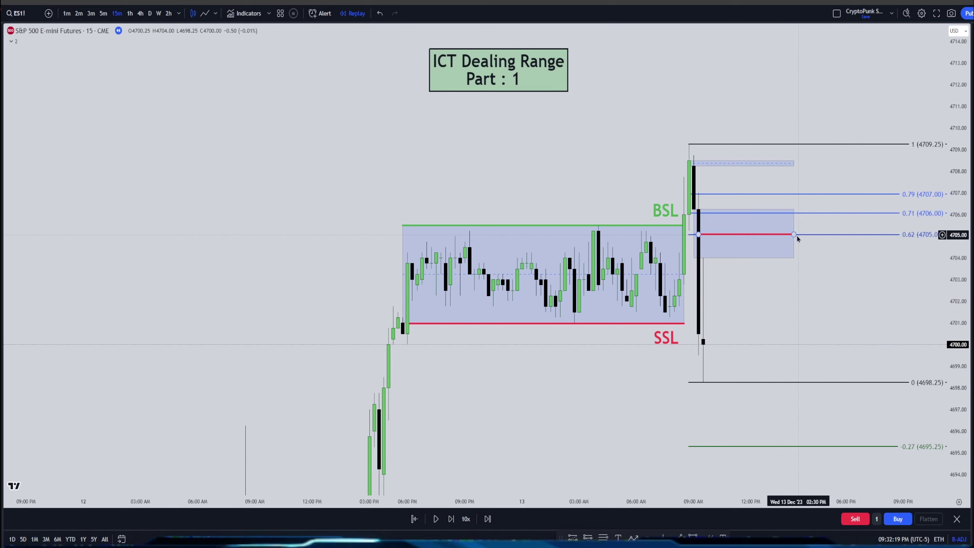
pyautogui.moveTo(794, 235); pyautogui.dragTo(784, 239)
# Switch the Fibonacci retracement back to the drawing template with only the 0, 0.5 and 1 levels.
pyautogui.moveTo(733, 346); pyautogui.dragTo(654, 369)
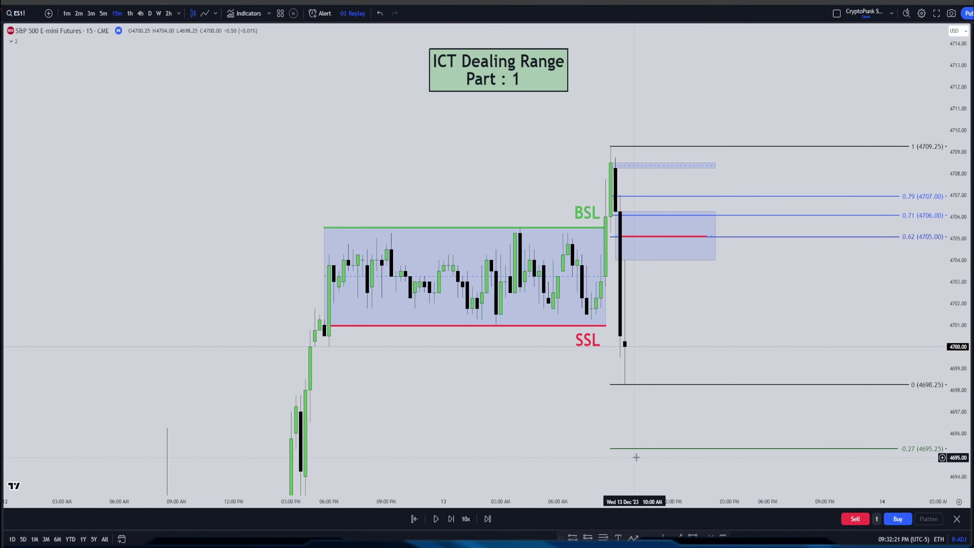
pyautogui.click(614, 449)
pyautogui.click(409, 538)
pyautogui.click(426, 529)
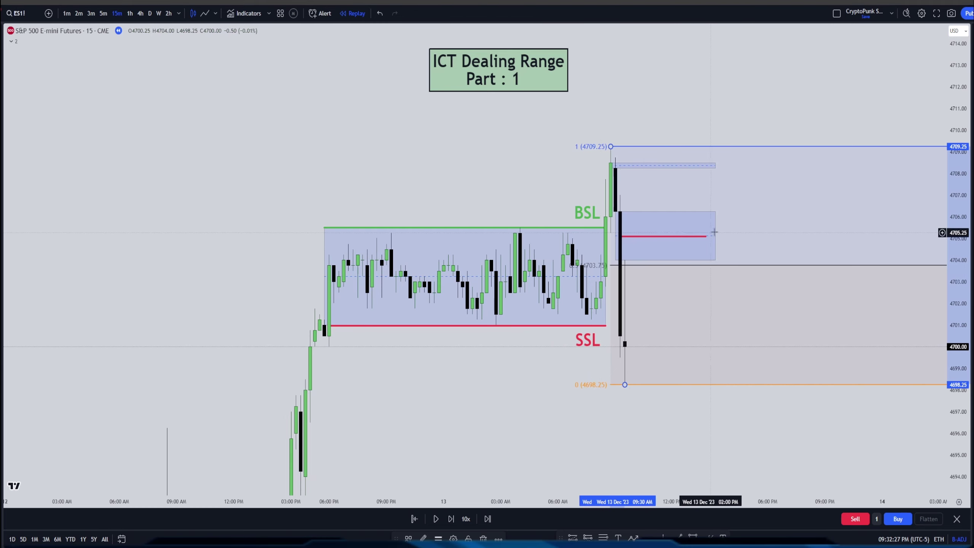
# Extend the end of the 4706.25–4704.00 rectangle to 04:00 PM on 13 Dec.
pyautogui.click(692, 250)
pyautogui.moveTo(716, 235); pyautogui.dragTo(749, 236)
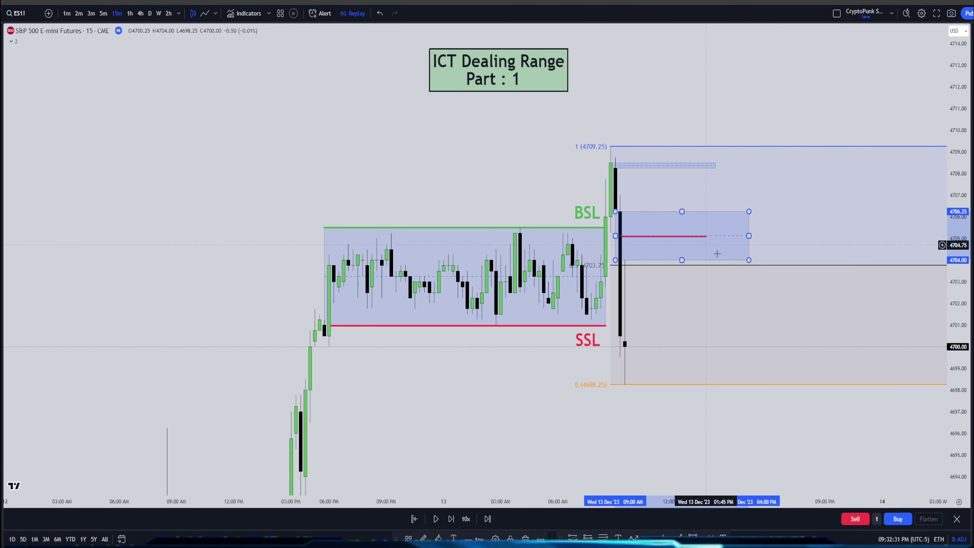
pyautogui.moveTo(711, 431); pyautogui.dragTo(674, 215)
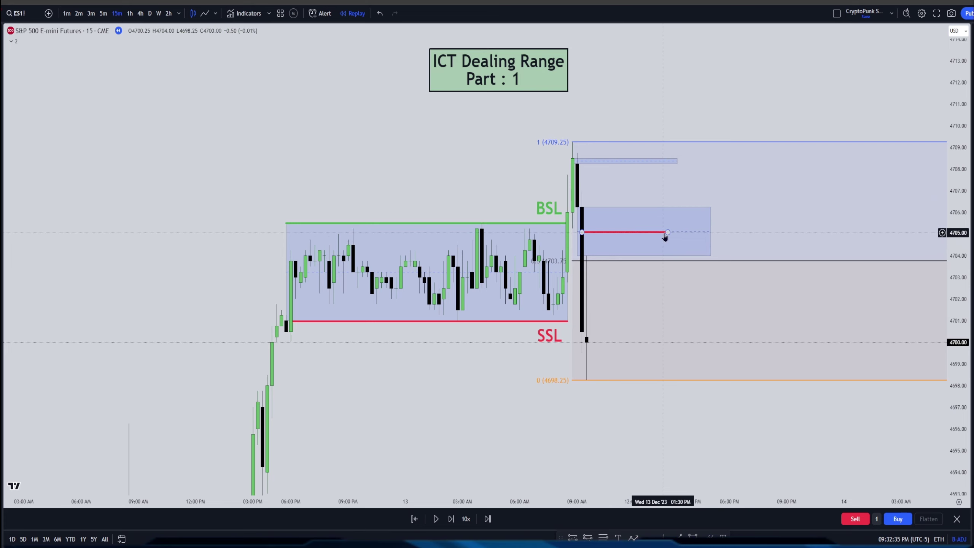
# Advance the replay bar by bar to the 10:15 AM candle on 13 Dec.
pyautogui.click(450, 518)
pyautogui.click(450, 523)
pyautogui.click(451, 523)
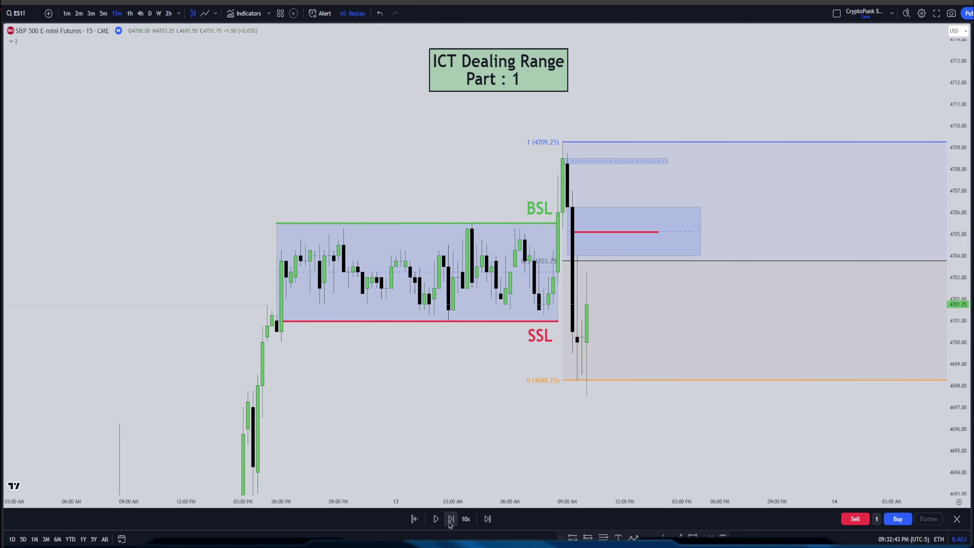
pyautogui.click(451, 523)
pyautogui.click(451, 523)
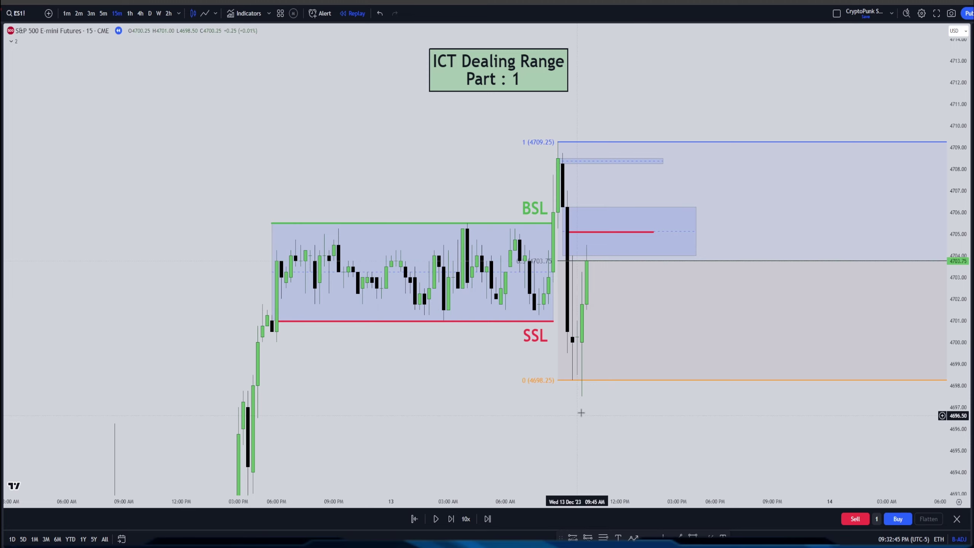
# Move the Fibonacci's low anchor to 4697.50 at 10:00 AM and realign the red line with its 0.62 level at 4704.75.
pyautogui.moveTo(572, 382); pyautogui.dragTo(581, 396)
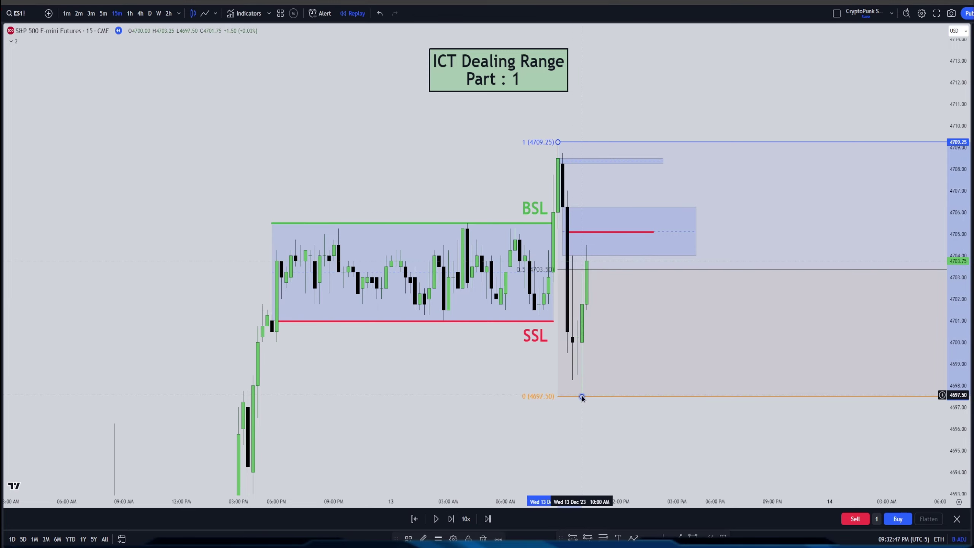
pyautogui.click(413, 537)
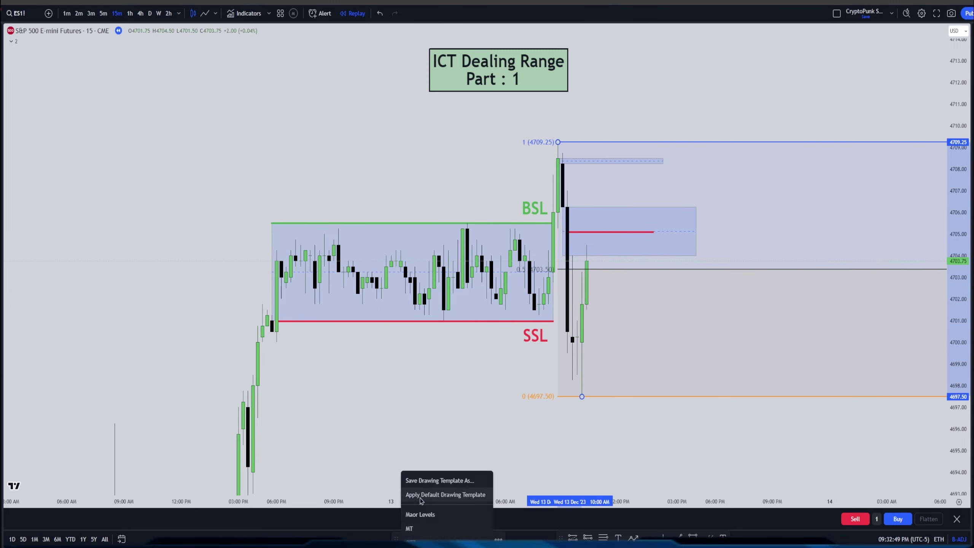
pyautogui.click(422, 544)
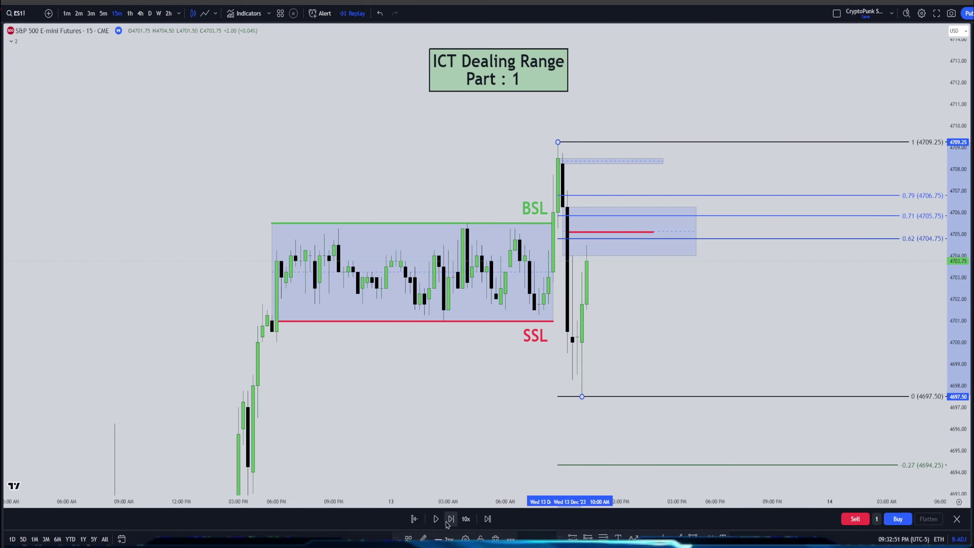
pyautogui.moveTo(594, 232); pyautogui.dragTo(588, 239)
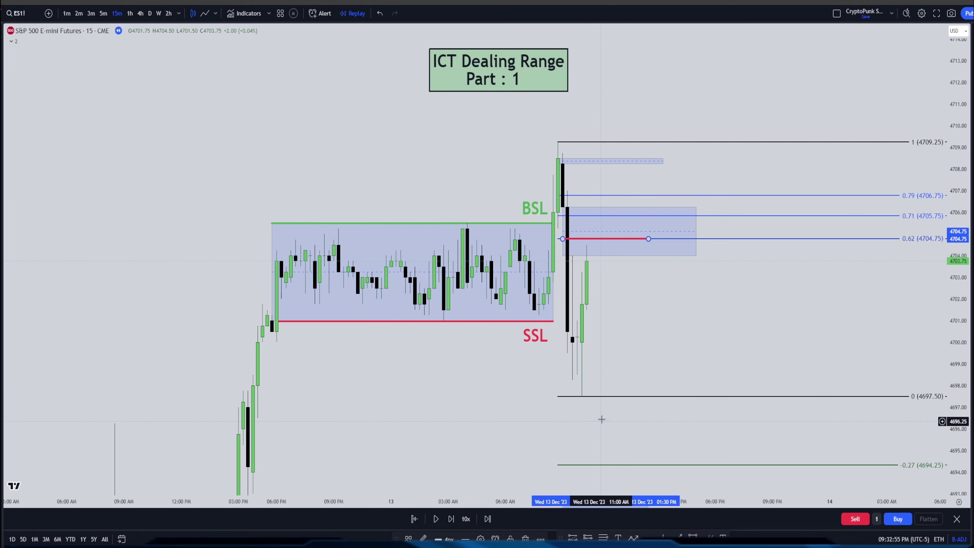
pyautogui.click(614, 397)
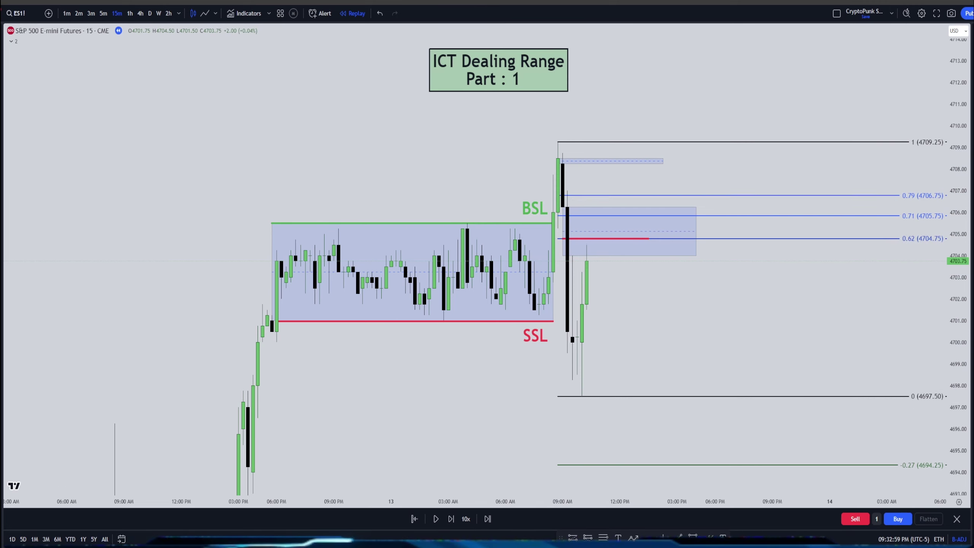
# Restore the 0, 0.5 and 1 level template on the adjusted Fibonacci retracement anchored at 4697.50.
pyautogui.click(820, 400)
pyautogui.click(820, 397)
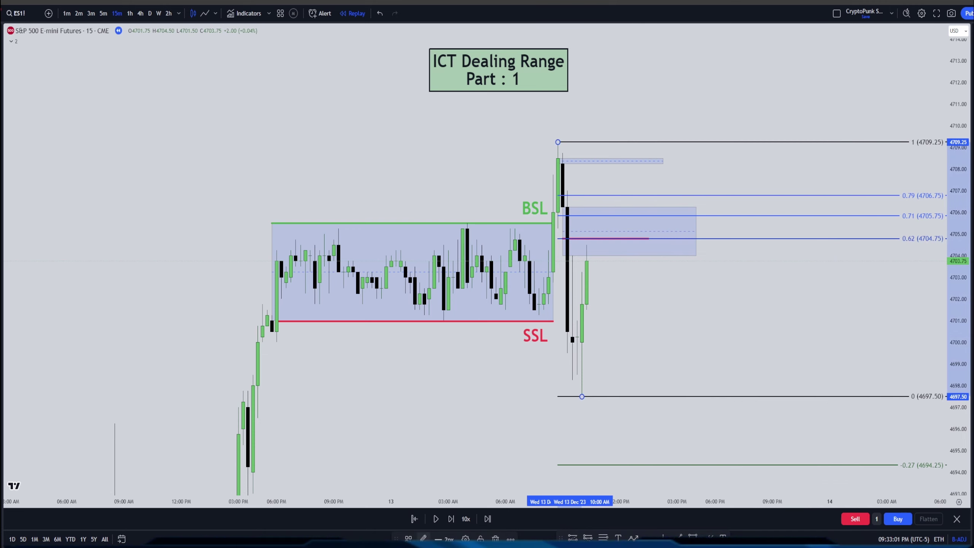
pyautogui.click(408, 538)
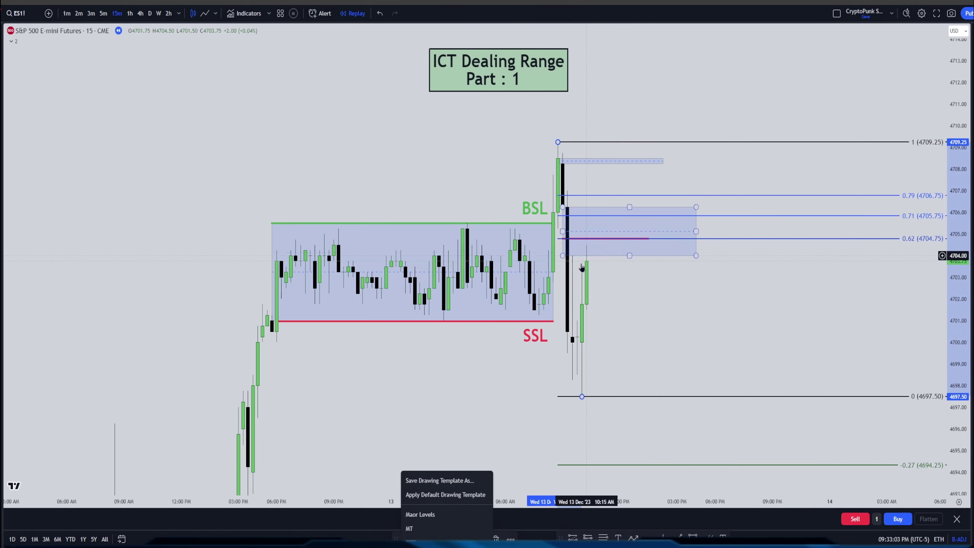
pyautogui.click(603, 392)
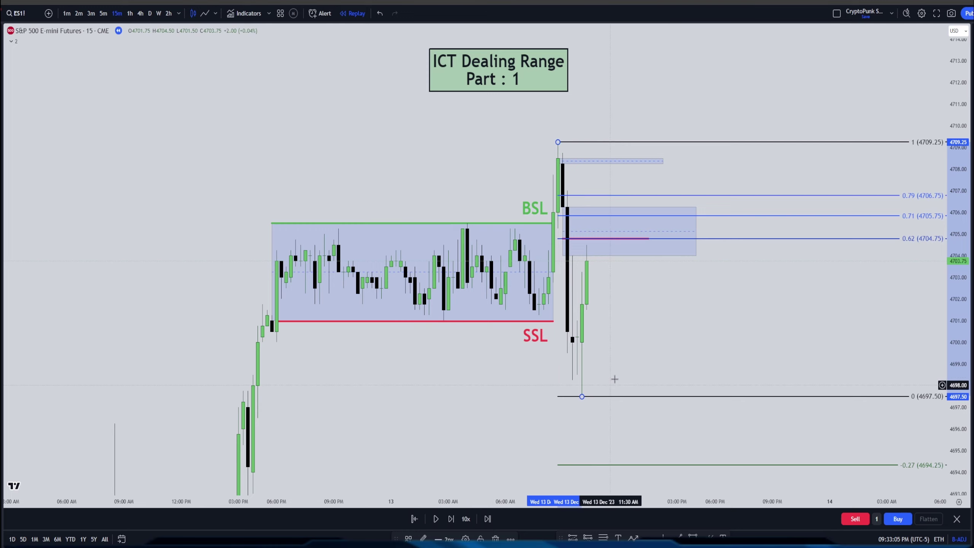
# Examine the retracement into the marked rectangle on the 1-minute timeframe, and return to the 15-minute timeframe.
pyautogui.click(70, 15)
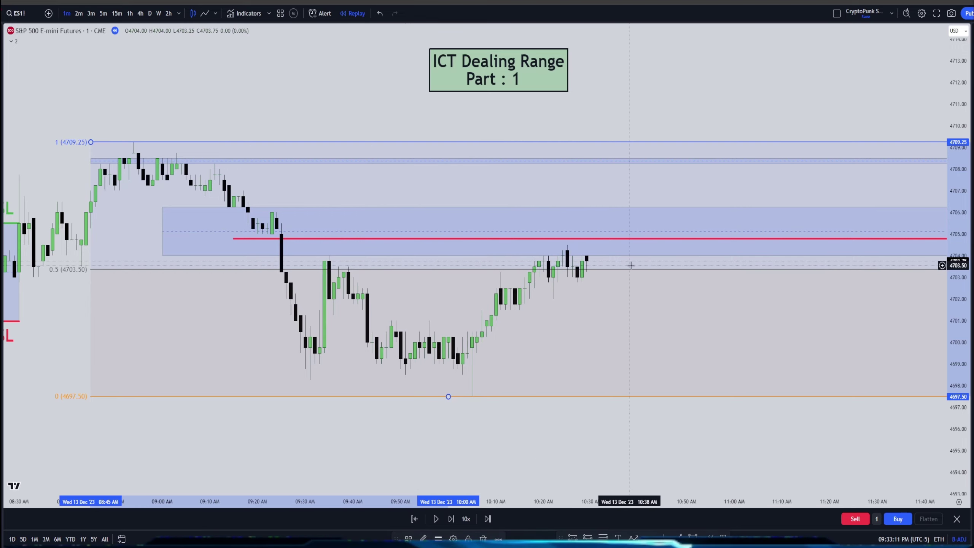
pyautogui.scroll(-5, 598, 186)
pyautogui.moveTo(633, 407); pyautogui.dragTo(580, 370)
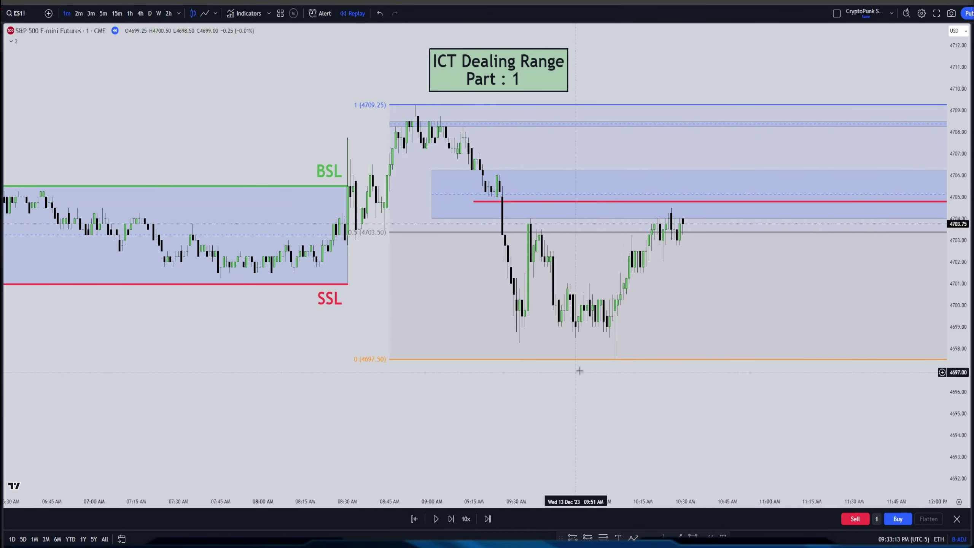
pyautogui.moveTo(729, 378); pyautogui.dragTo(708, 426)
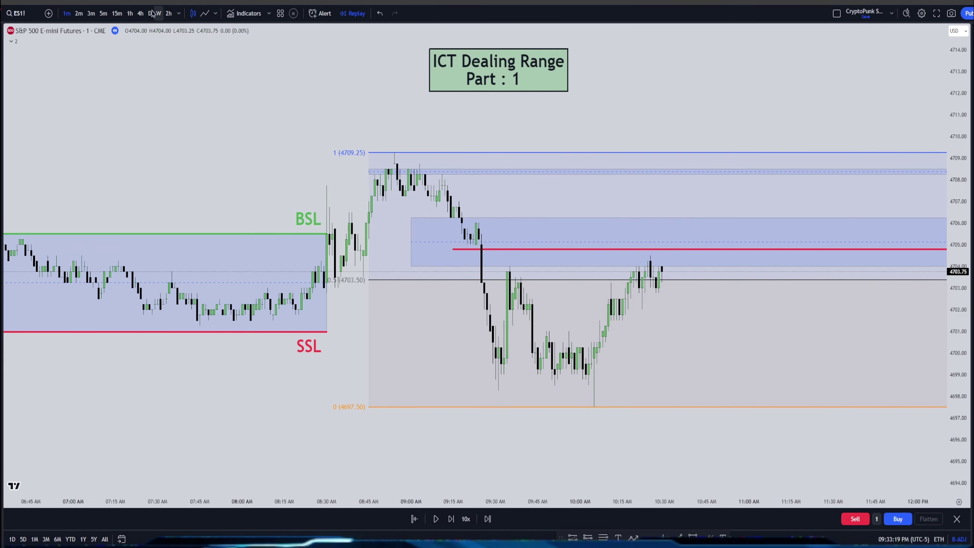
pyautogui.click(117, 14)
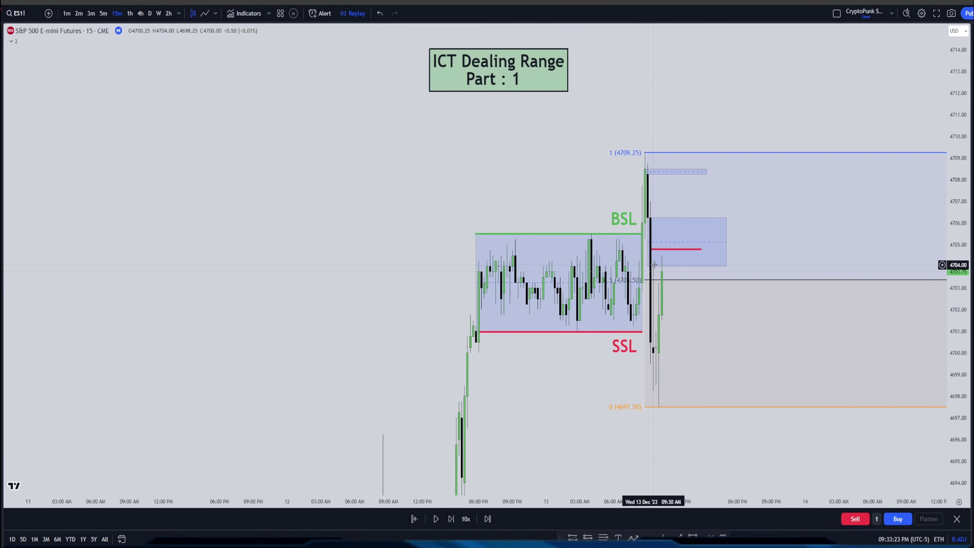
# Draw a red line at 4704.00 from the 9:30 AM candle on 13 Dec along the lower edge of the large gap rectangle.
pyautogui.moveTo(961, 454); pyautogui.dragTo(959, 303)
pyautogui.scroll(4, 619, 328)
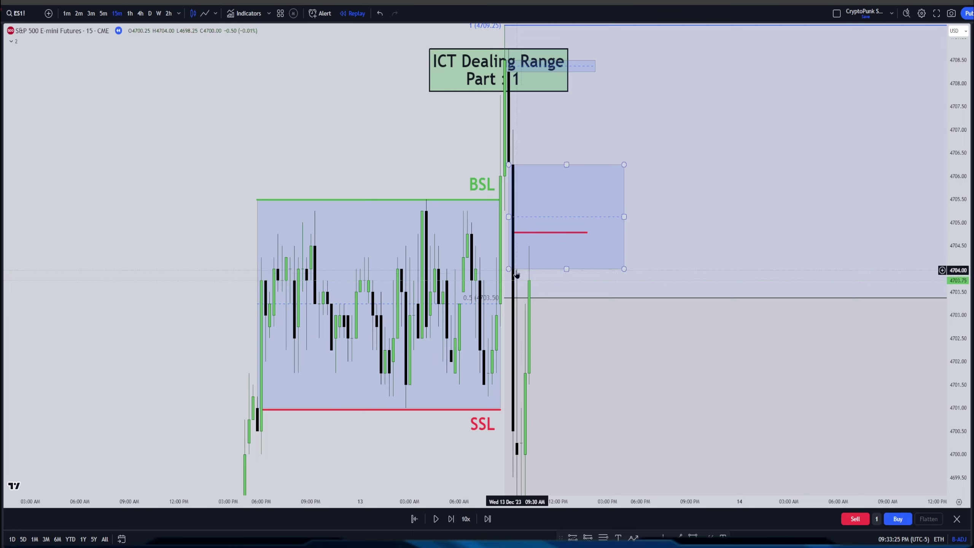
pyautogui.click(516, 276)
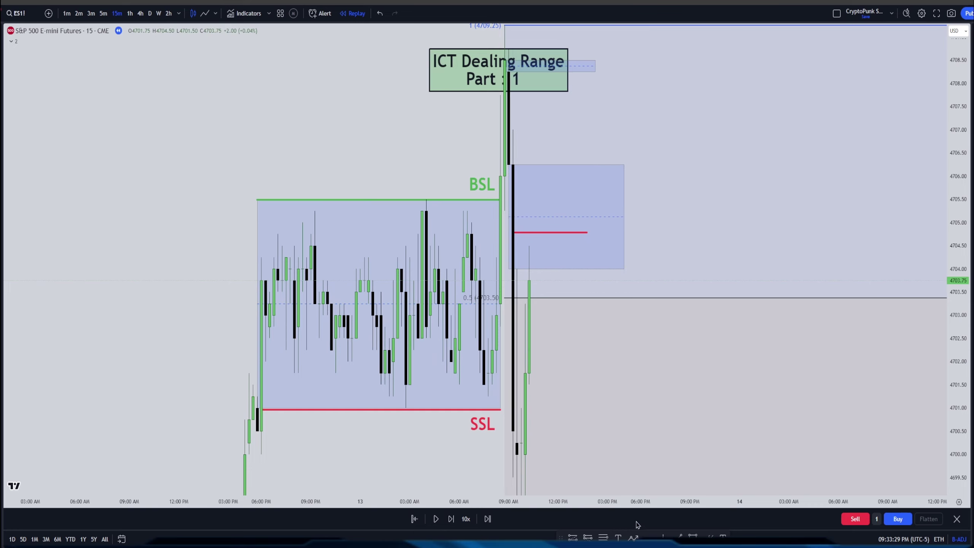
pyautogui.moveTo(516, 269); pyautogui.dragTo(640, 280)
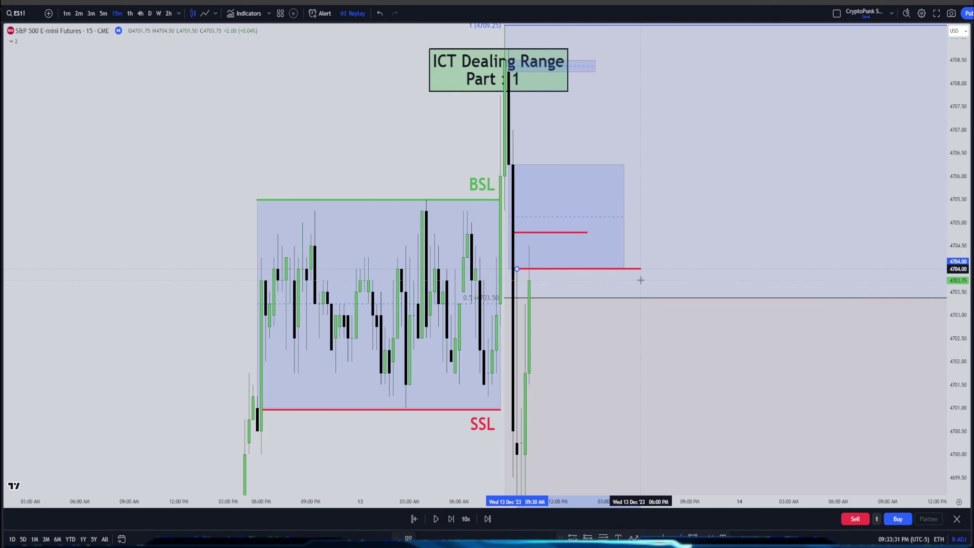
# Switch to the 1-minute timeframe and move the start of the red 4704.00 line to the short-term high at 9:34 AM.
pyautogui.click(66, 13)
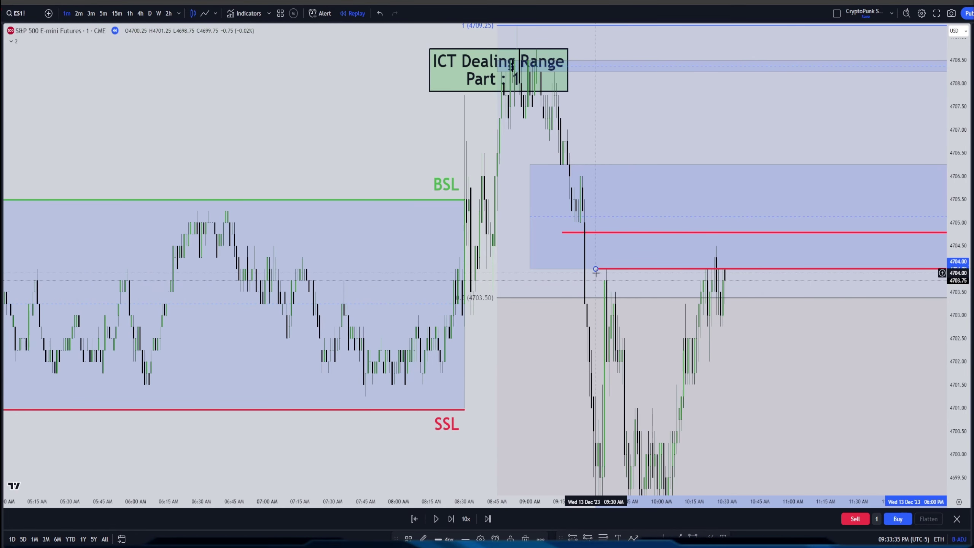
pyautogui.moveTo(595, 269); pyautogui.dragTo(617, 276)
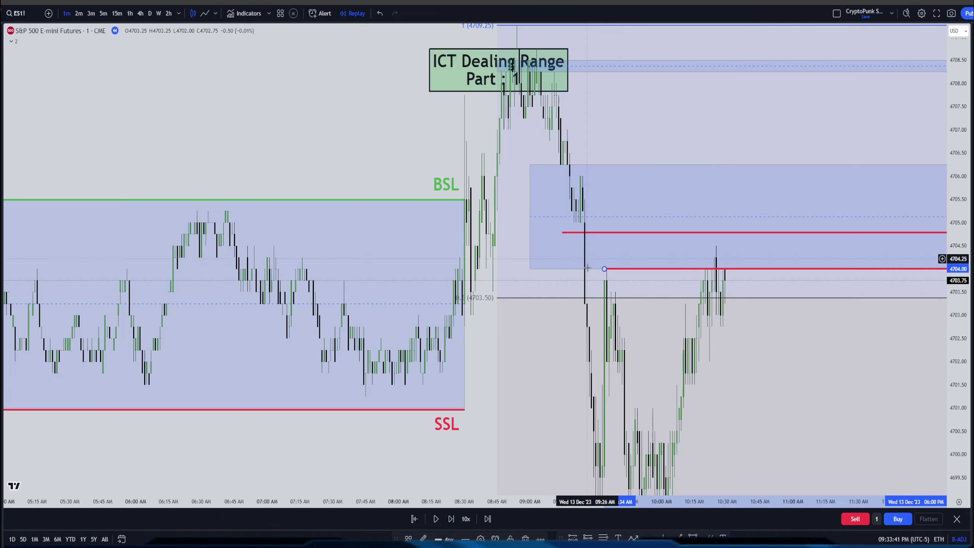
pyautogui.scroll(2, 619, 319)
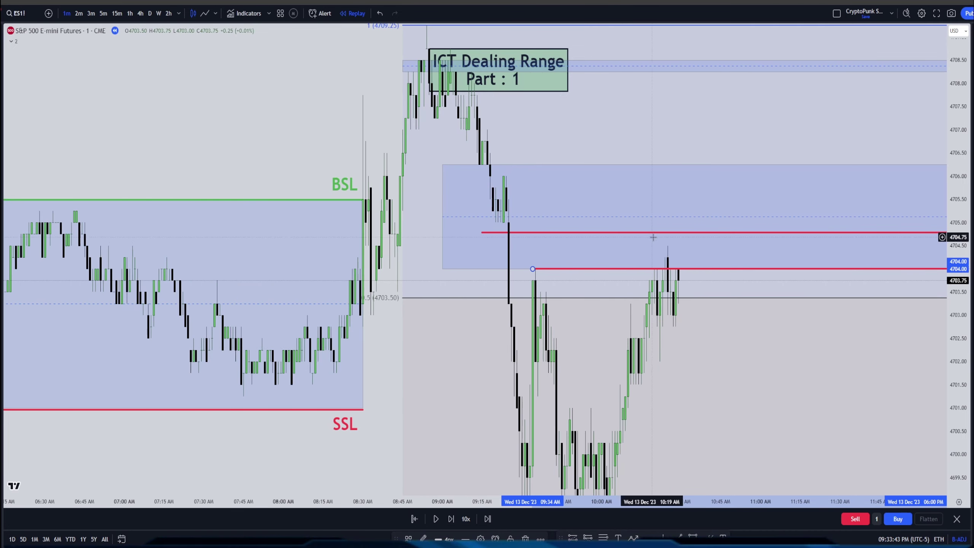
pyautogui.moveTo(956, 277); pyautogui.dragTo(955, 409)
pyautogui.scroll(-4, 652, 384)
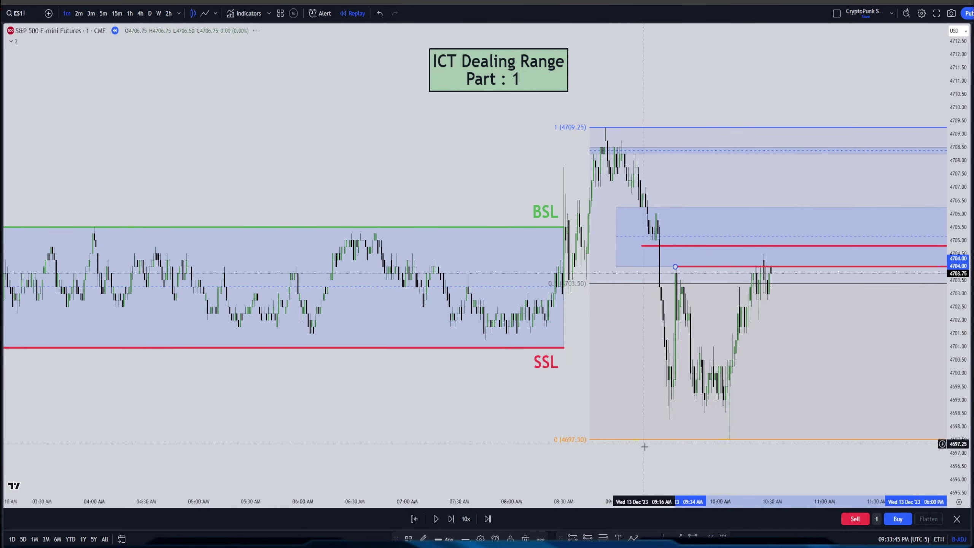
pyautogui.moveTo(675, 462); pyautogui.dragTo(651, 451)
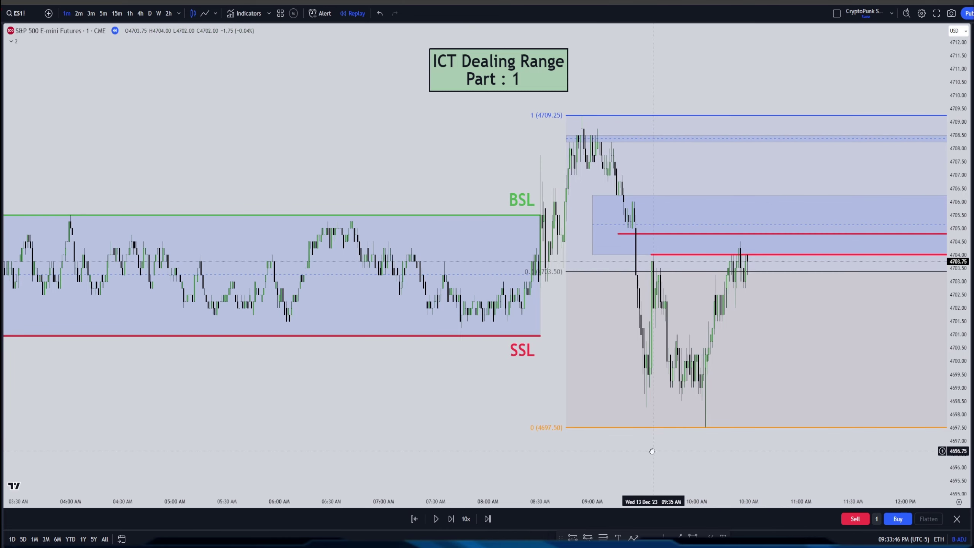
pyautogui.click(653, 260)
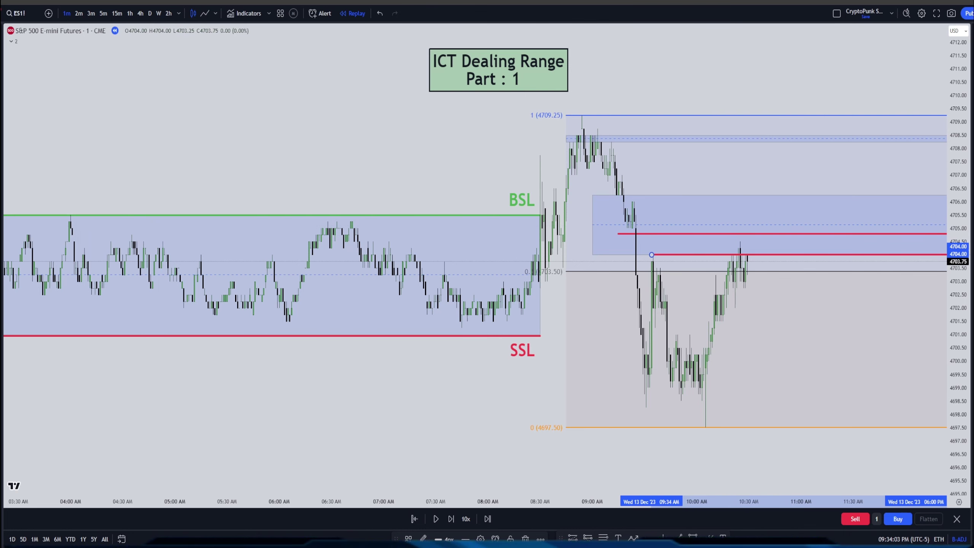
# Place a long position beside the latest candles with entry at 4701.50, stop at 4698.50 and target at 4707.50.
pyautogui.click(786, 333)
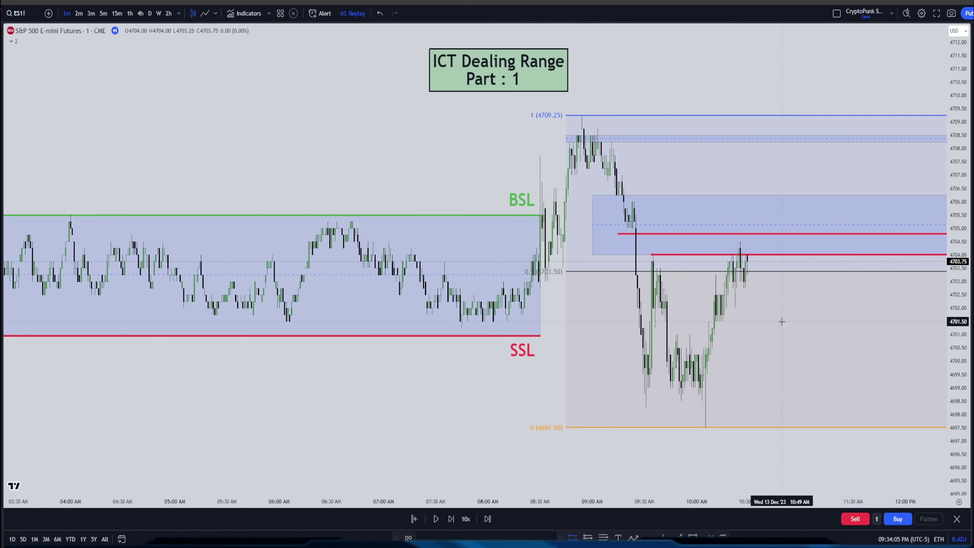
pyautogui.click(782, 322)
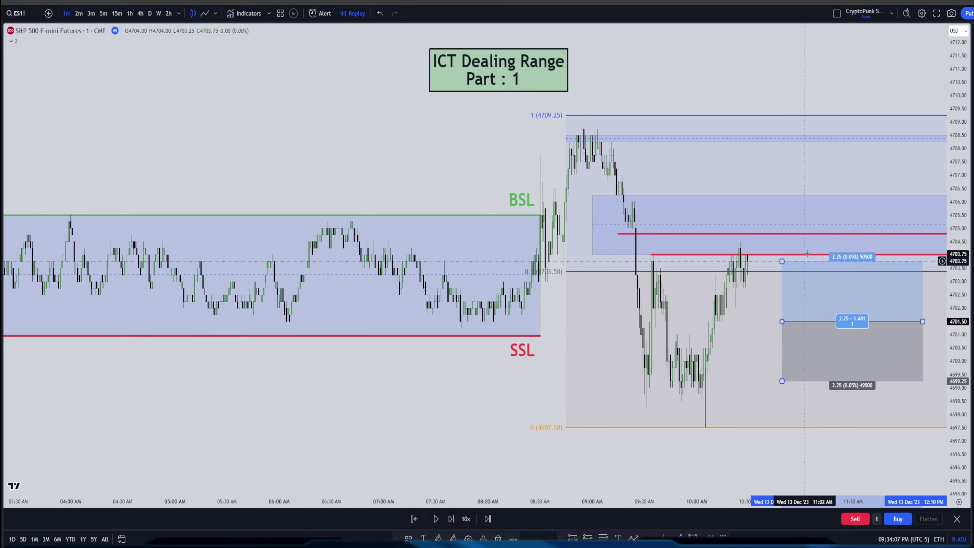
pyautogui.moveTo(782, 381); pyautogui.dragTo(704, 401)
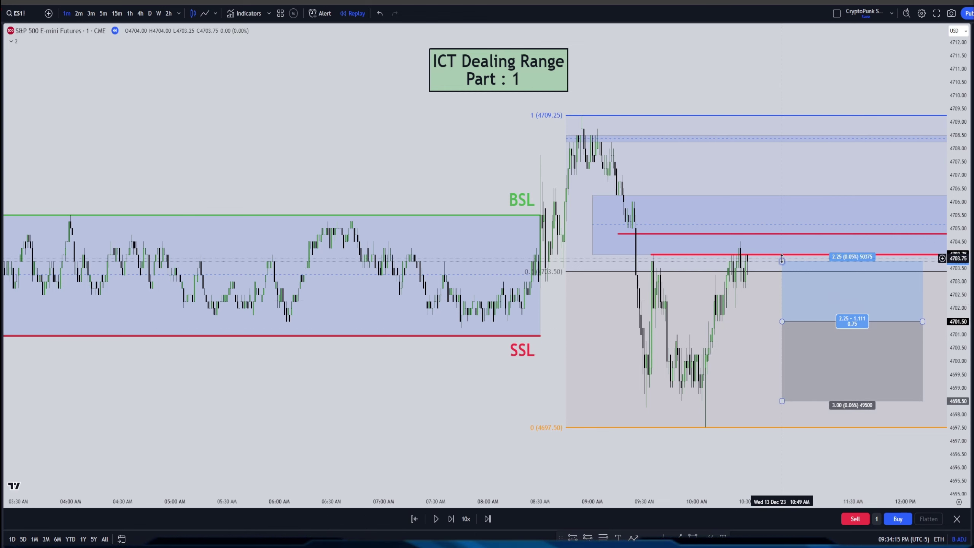
pyautogui.moveTo(782, 262); pyautogui.dragTo(795, 162)
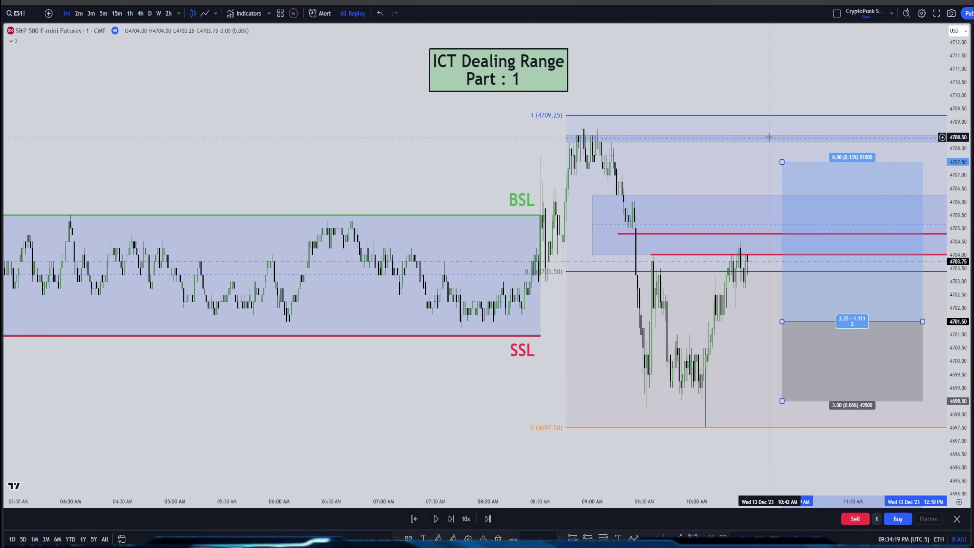
# Advance the replay bar by bar to the 10:35 AM candle and delete the long position drawing.
pyautogui.moveTo(524, 433); pyautogui.dragTo(463, 421)
pyautogui.moveTo(582, 451); pyautogui.dragTo(572, 469)
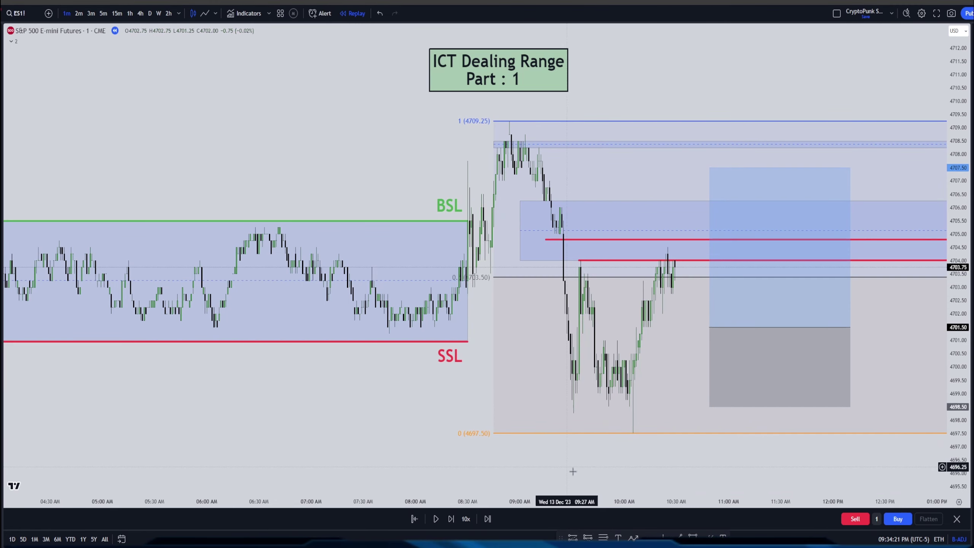
pyautogui.click(452, 524)
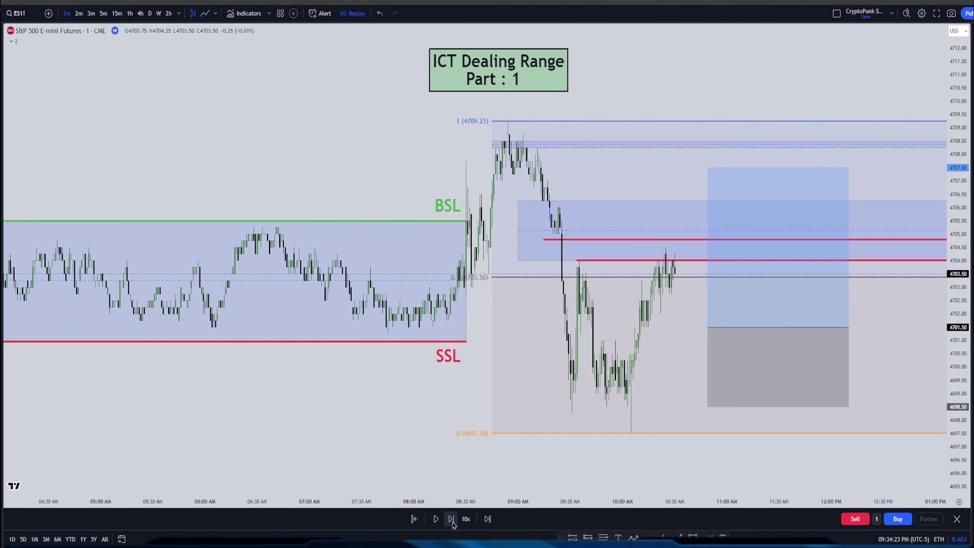
pyautogui.click(451, 518)
pyautogui.click(451, 519)
pyautogui.click(451, 519)
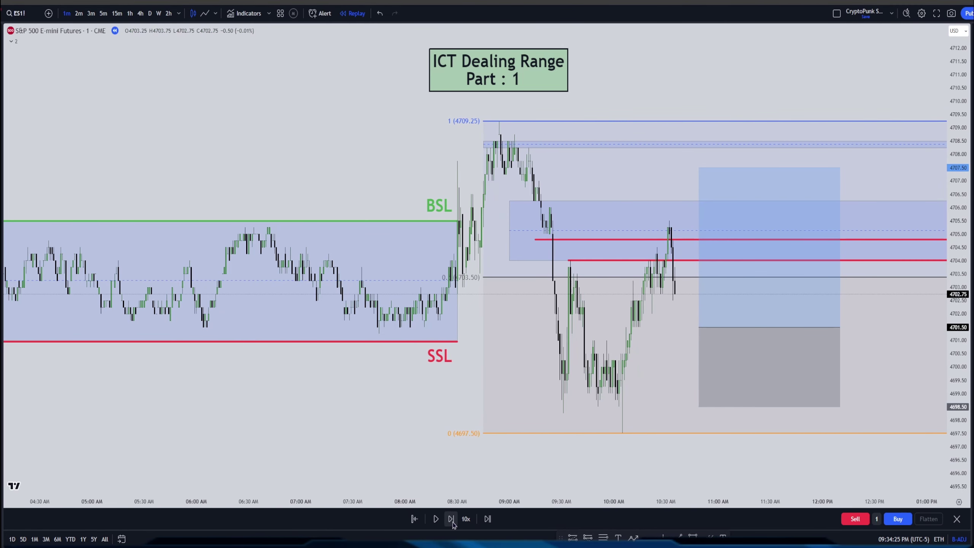
pyautogui.click(451, 519)
pyautogui.click(718, 329)
pyautogui.press('Delete')
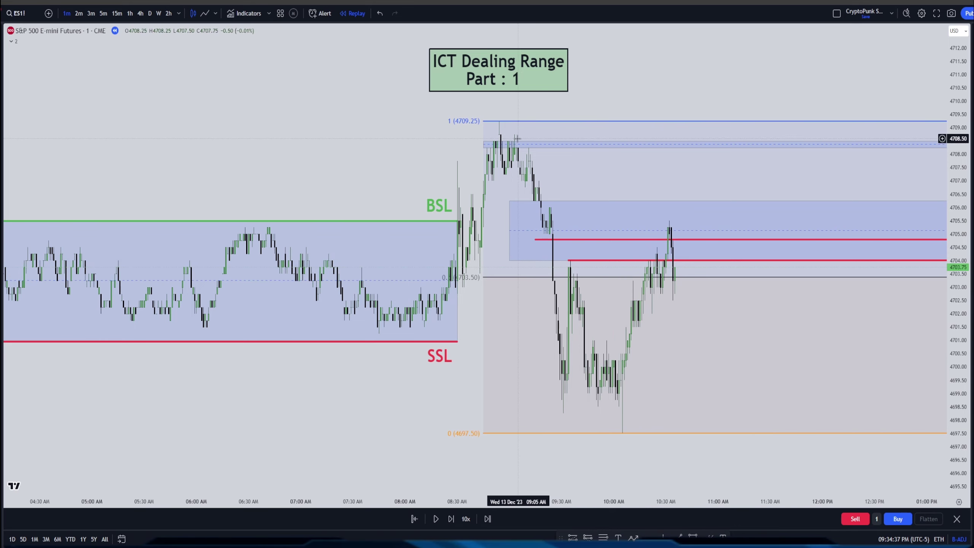
# Draw a Fibonacci retracement from the 4709.25 high to the 4697.50 low and apply the template with 0.62, 0.71 and 0.79 levels.
pyautogui.moveTo(499, 121); pyautogui.dragTo(622, 433)
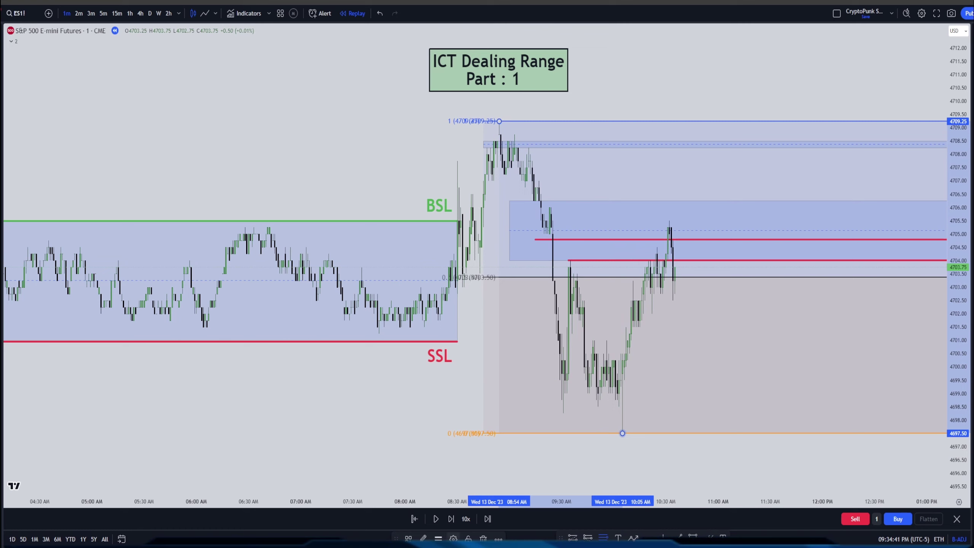
pyautogui.click(408, 538)
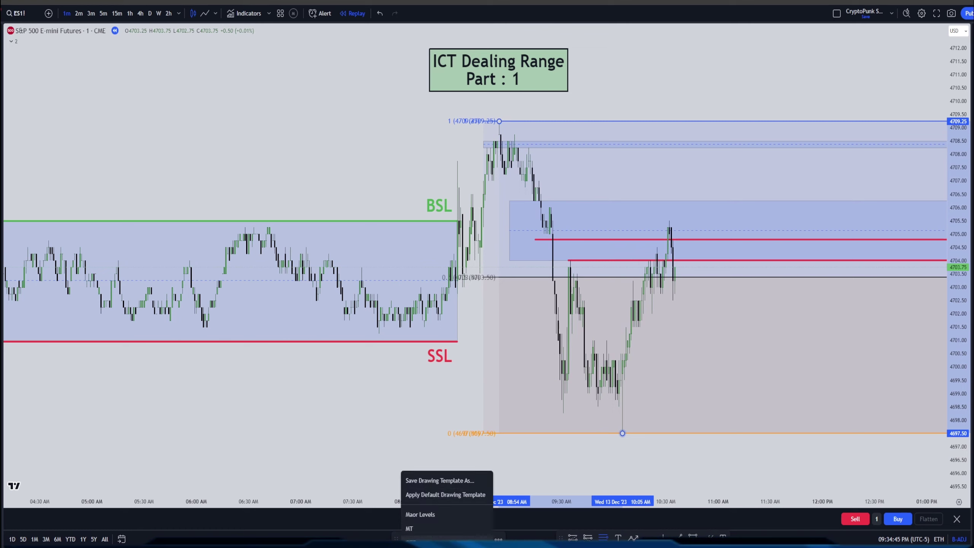
pyautogui.click(414, 516)
pyautogui.click(372, 422)
pyautogui.scroll(2, 372, 423)
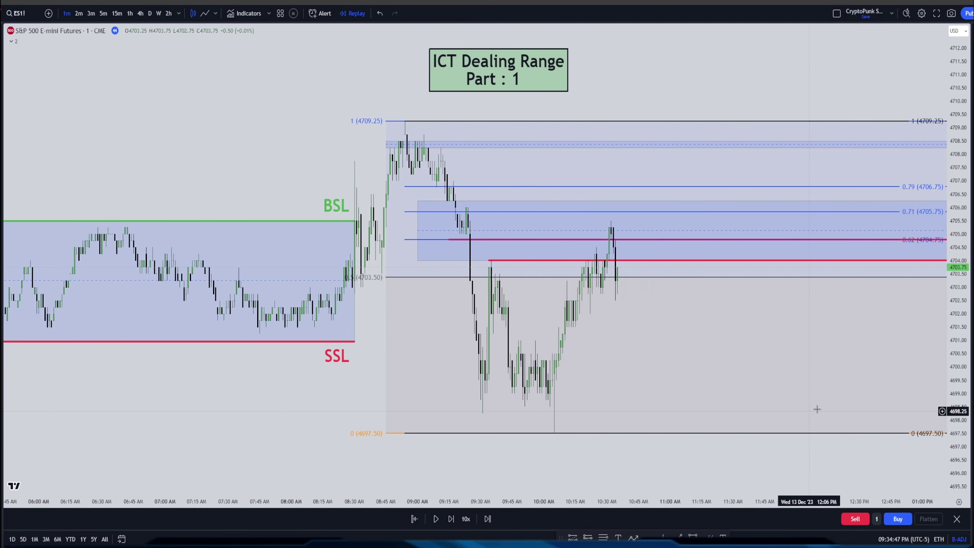
# Delete the red line at 4704.00 that starts at 9:34 AM.
pyautogui.moveTo(785, 436); pyautogui.dragTo(906, 452)
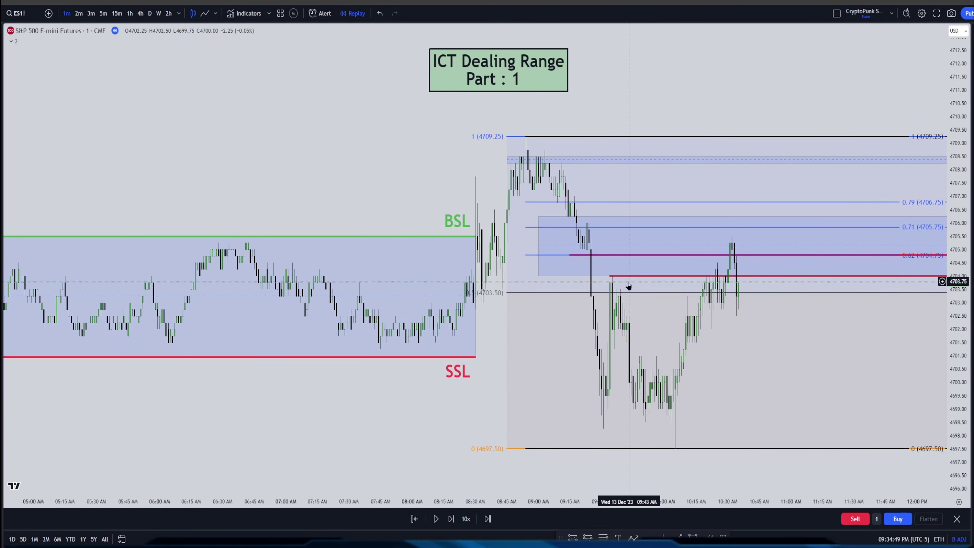
pyautogui.click(610, 277)
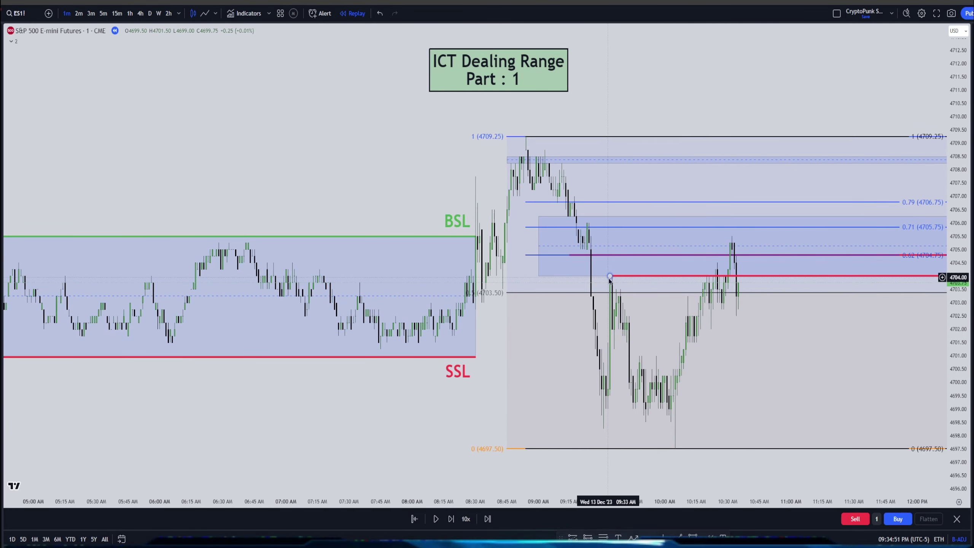
pyautogui.click(634, 275)
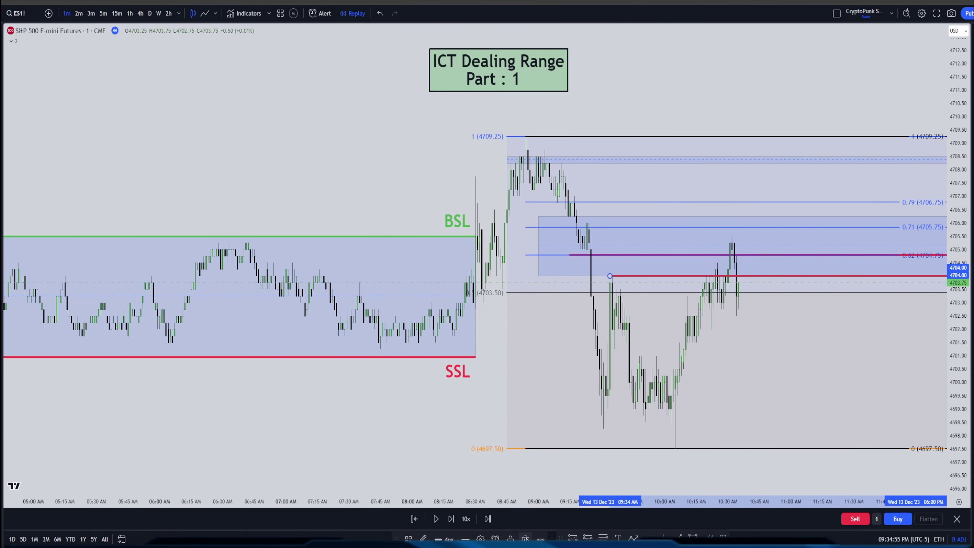
pyautogui.click(526, 539)
# Mark the price gap between 4706.25 and 4705.75 with a rectangle starting at 9:17 AM.
pyautogui.moveTo(477, 389); pyautogui.dragTo(448, 417)
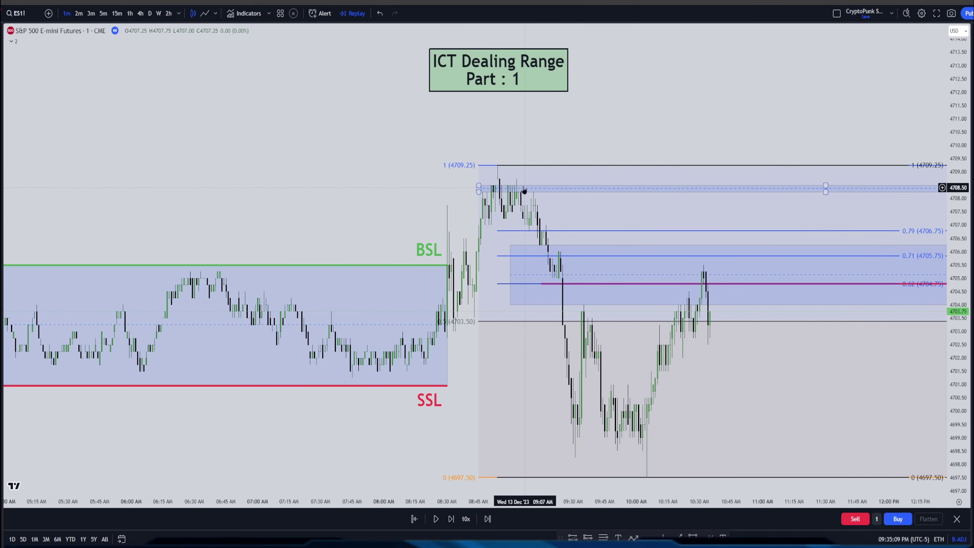
pyautogui.moveTo(580, 214); pyautogui.dragTo(632, 223)
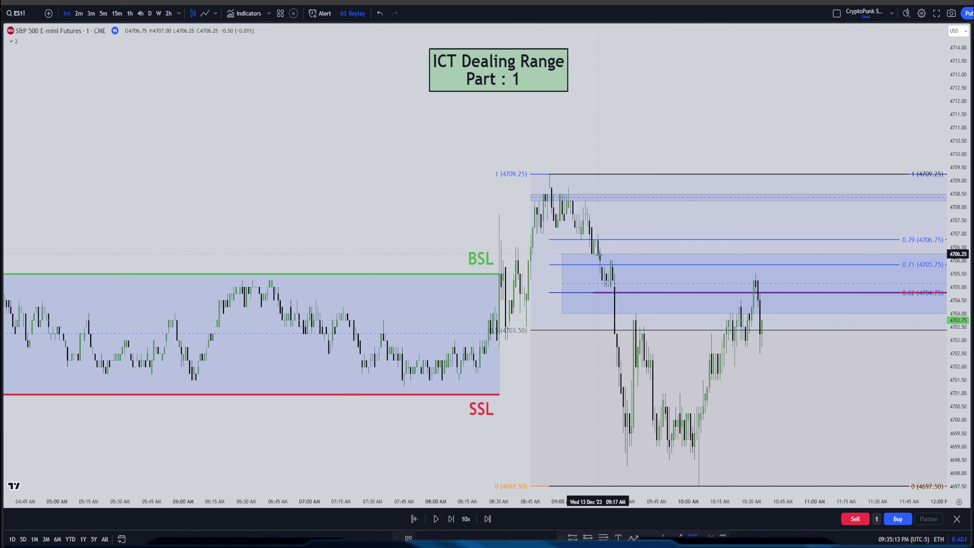
pyautogui.moveTo(600, 261); pyautogui.dragTo(769, 287)
pyautogui.click(553, 260)
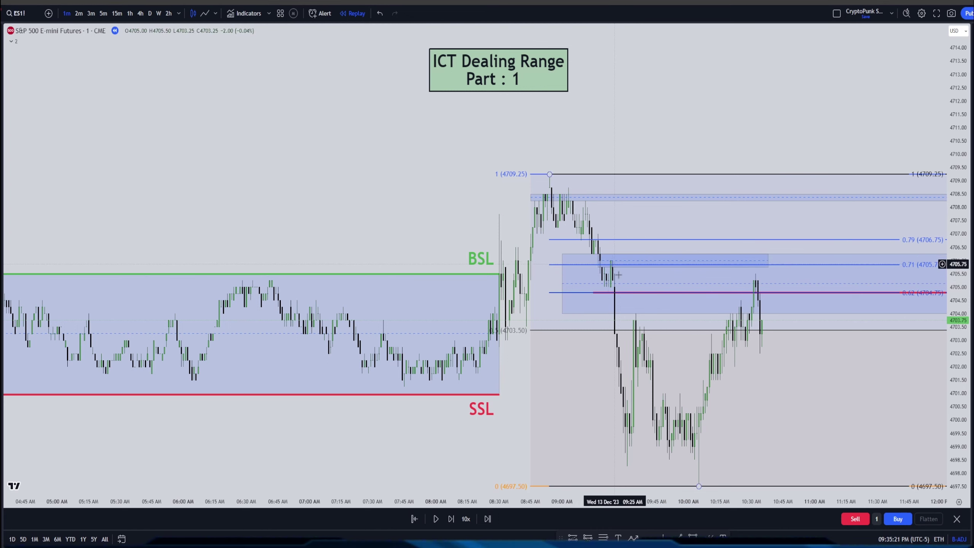
# Draw a rectangle over the gap just below the 4709.25 high and delete the older, longer rectangle at 4708.50.
pyautogui.moveTo(592, 259); pyautogui.dragTo(576, 280)
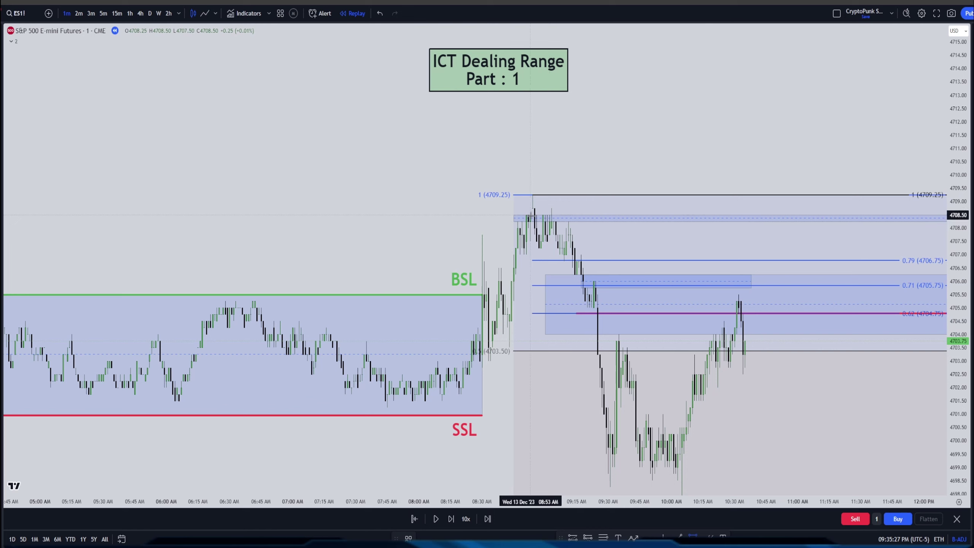
pyautogui.moveTo(533, 211); pyautogui.dragTo(698, 226)
pyautogui.click(724, 219)
pyautogui.click(727, 222)
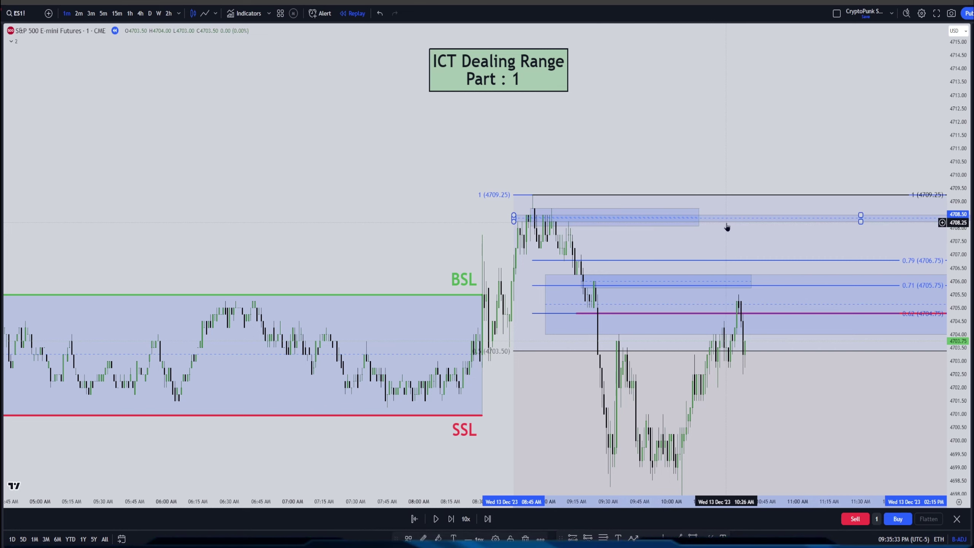
pyautogui.press('Delete')
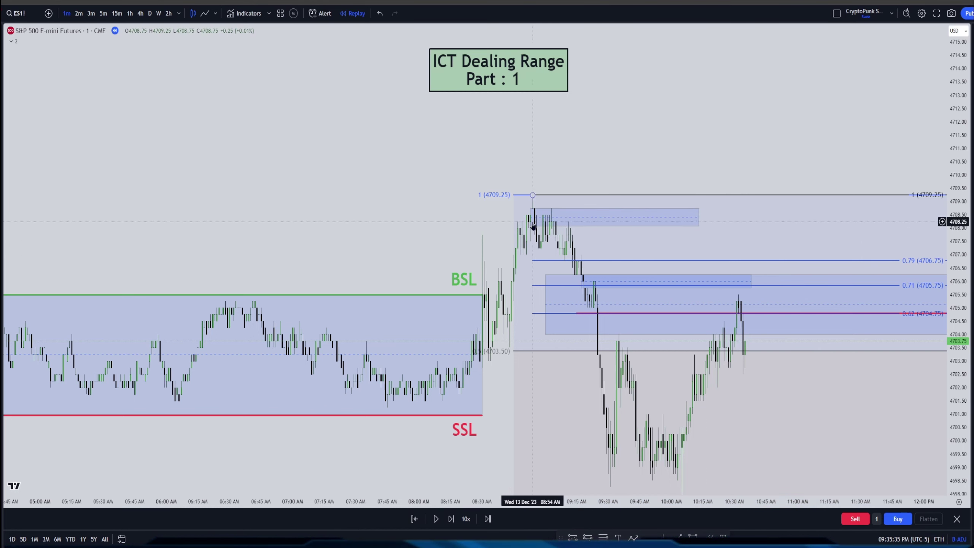
# Fit the upper gap rectangle between 4708.75 and 4708.25 and set its start to the 8:53 AM candle.
pyautogui.moveTo(529, 225); pyautogui.dragTo(548, 225)
pyautogui.moveTo(412, 266); pyautogui.dragTo(539, 276)
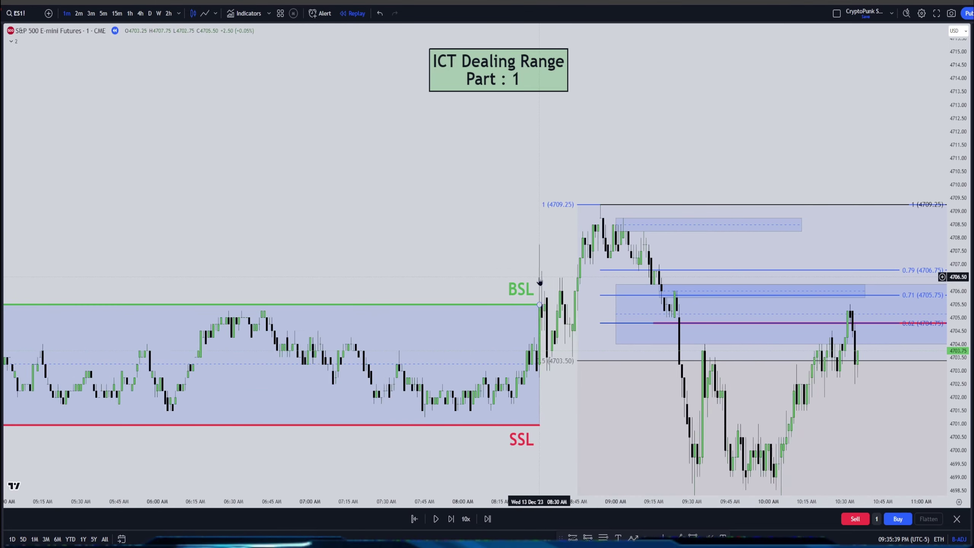
pyautogui.scroll(7, 539, 276)
pyautogui.moveTo(953, 475); pyautogui.dragTo(951, 218)
pyautogui.moveTo(621, 234); pyautogui.dragTo(800, 270)
pyautogui.scroll(4, 526, 293)
pyautogui.moveTo(625, 294); pyautogui.dragTo(736, 294)
pyautogui.moveTo(538, 172); pyautogui.dragTo(520, 172)
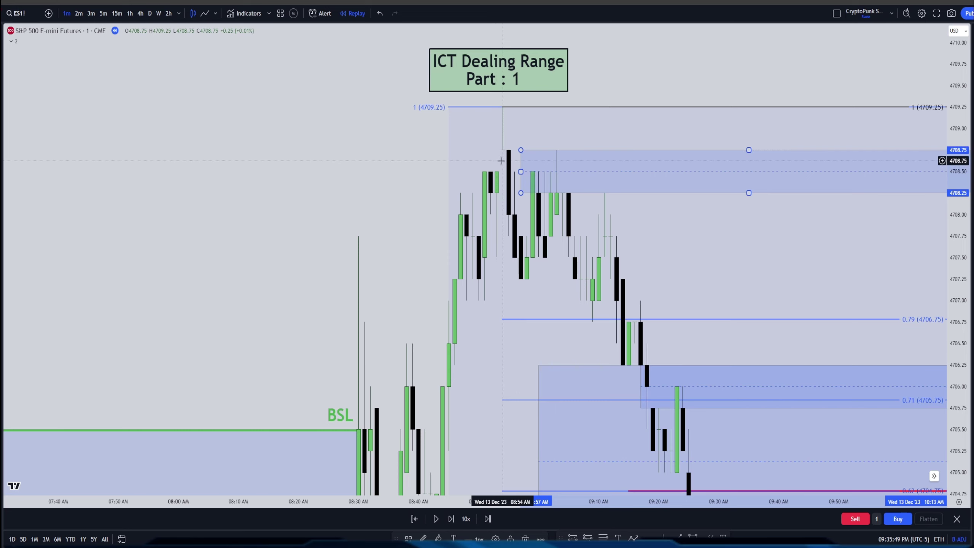
pyautogui.moveTo(520, 171); pyautogui.dragTo(496, 172)
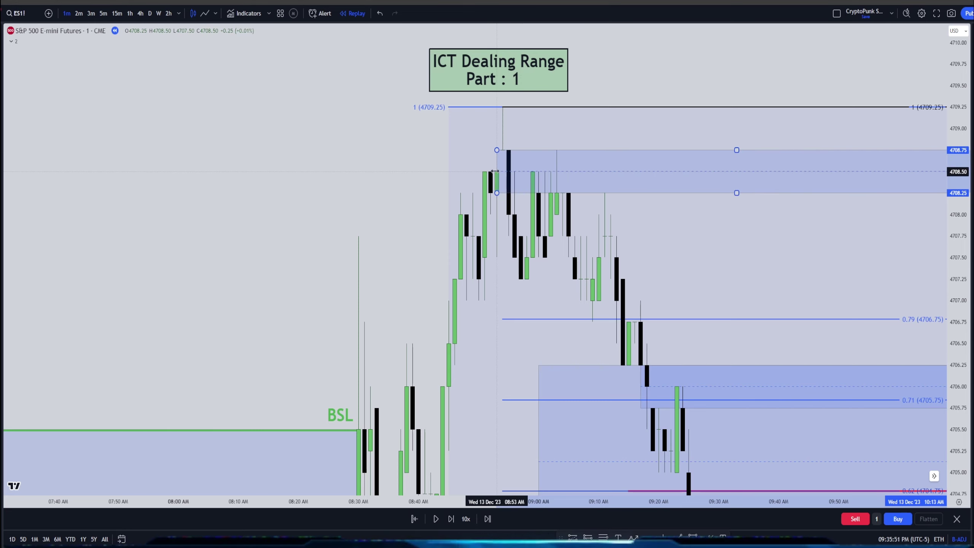
# Compare the two gap rectangles with the Fibonacci levels and the latest retracement.
pyautogui.moveTo(703, 235); pyautogui.dragTo(630, 226)
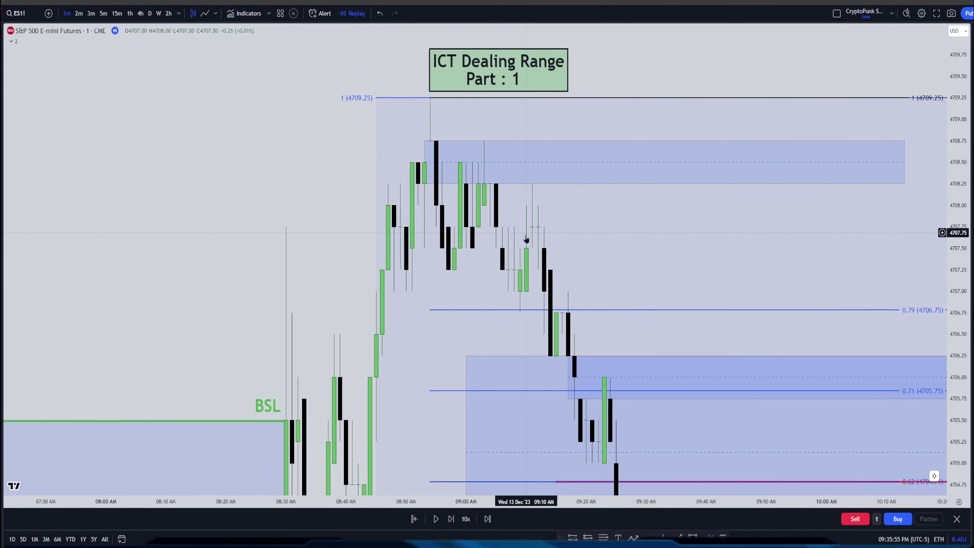
pyautogui.moveTo(953, 291); pyautogui.dragTo(936, 390)
pyautogui.moveTo(669, 259); pyautogui.dragTo(568, 220)
pyautogui.moveTo(660, 257); pyautogui.dragTo(516, 272)
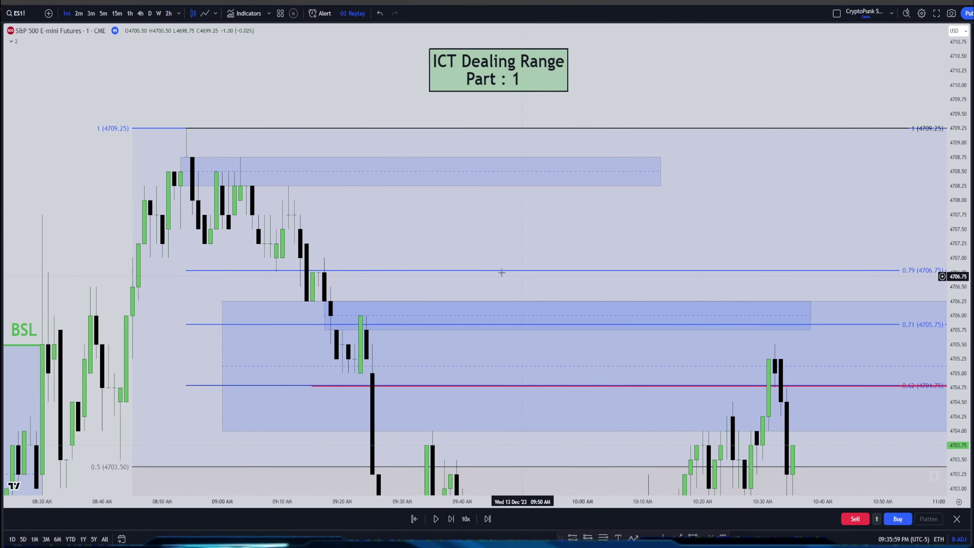
pyautogui.moveTo(607, 220); pyautogui.dragTo(596, 155)
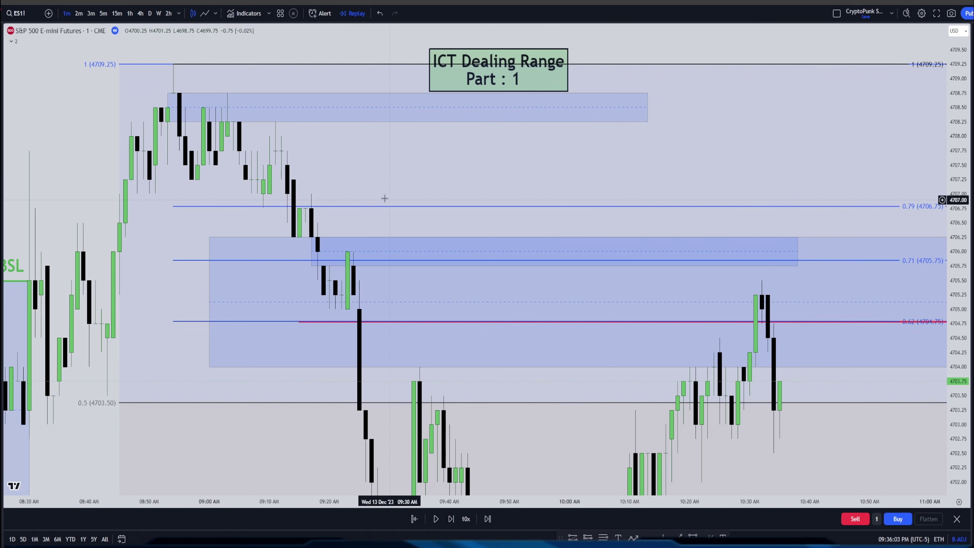
# Delete the Fibonacci retracement carrying the 0.62, 0.71 and 0.79 levels, keeping the one with only 0, 0.5 and 1.
pyautogui.click(385, 212)
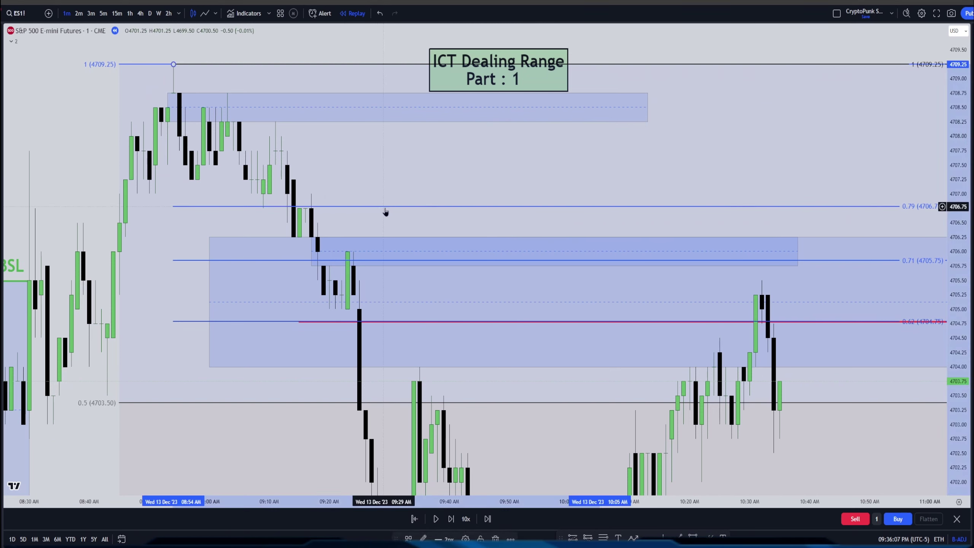
pyautogui.press('Delete')
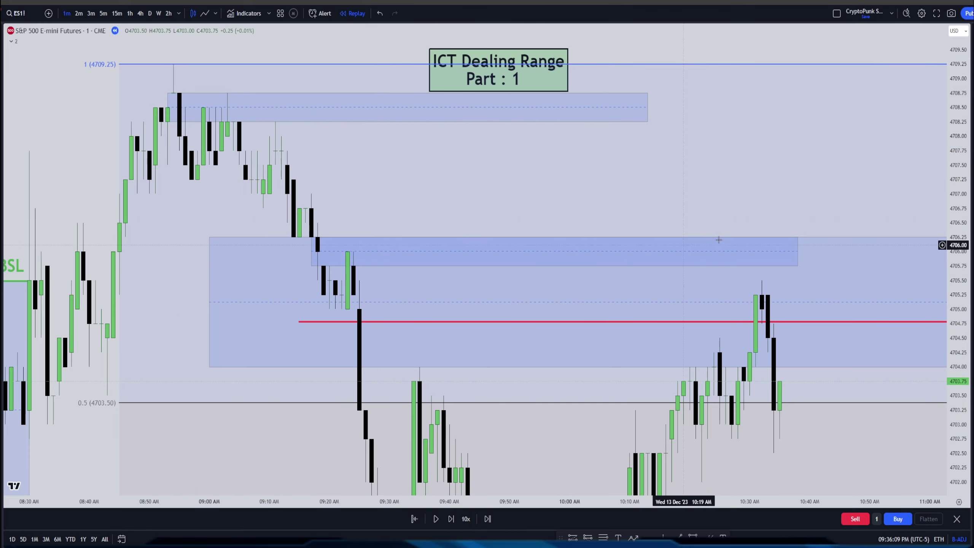
pyautogui.scroll(-3, 940, 223)
pyautogui.moveTo(958, 226); pyautogui.dragTo(956, 329)
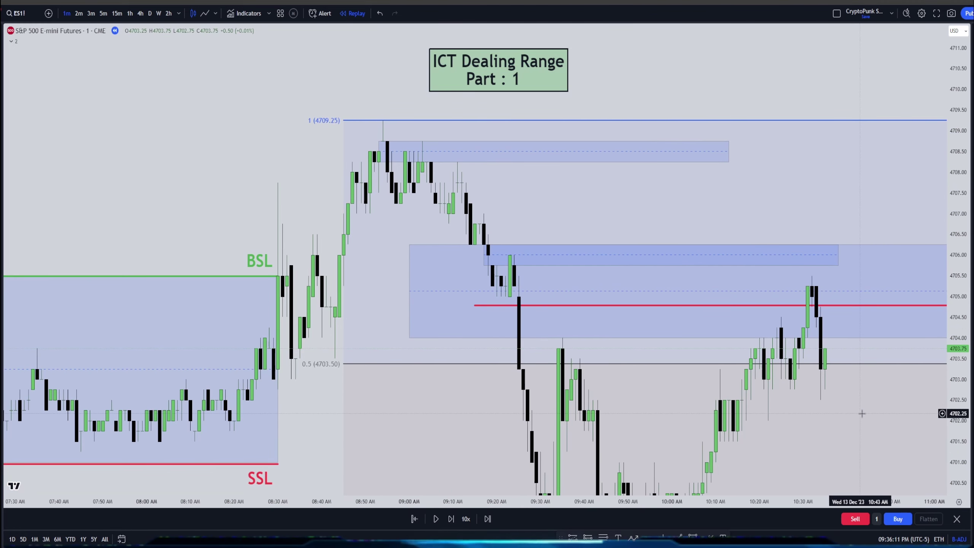
# Bring the whole dealing range into view and advance the replay bar by bar to the 10:41 AM candle.
pyautogui.moveTo(843, 453); pyautogui.dragTo(787, 447)
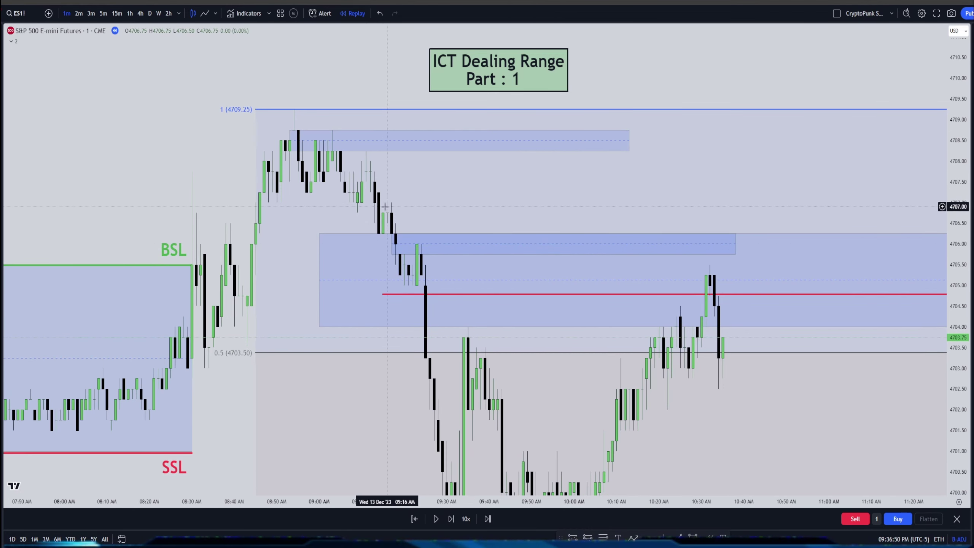
pyautogui.click(367, 183)
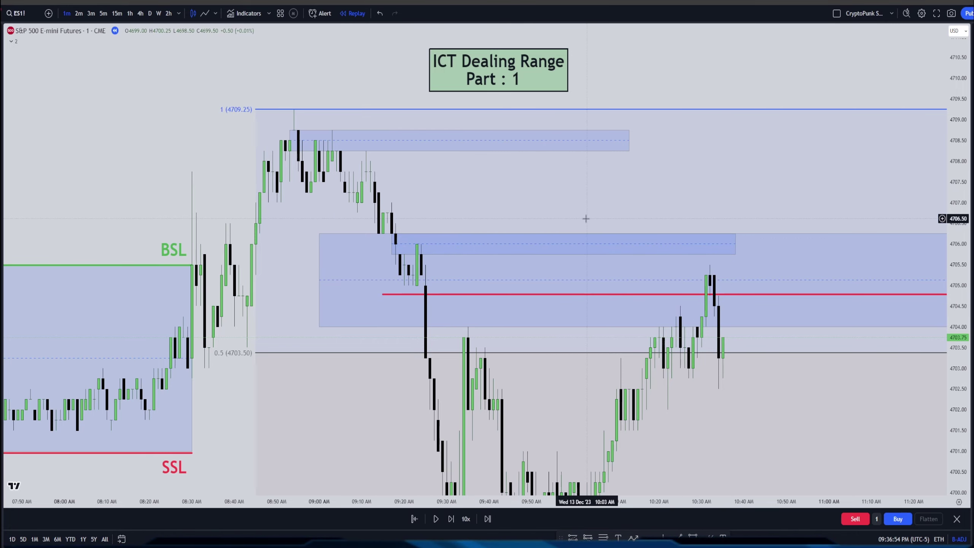
pyautogui.scroll(-3, 693, 242)
pyautogui.moveTo(786, 193); pyautogui.dragTo(654, 160)
pyautogui.moveTo(739, 389); pyautogui.dragTo(669, 372)
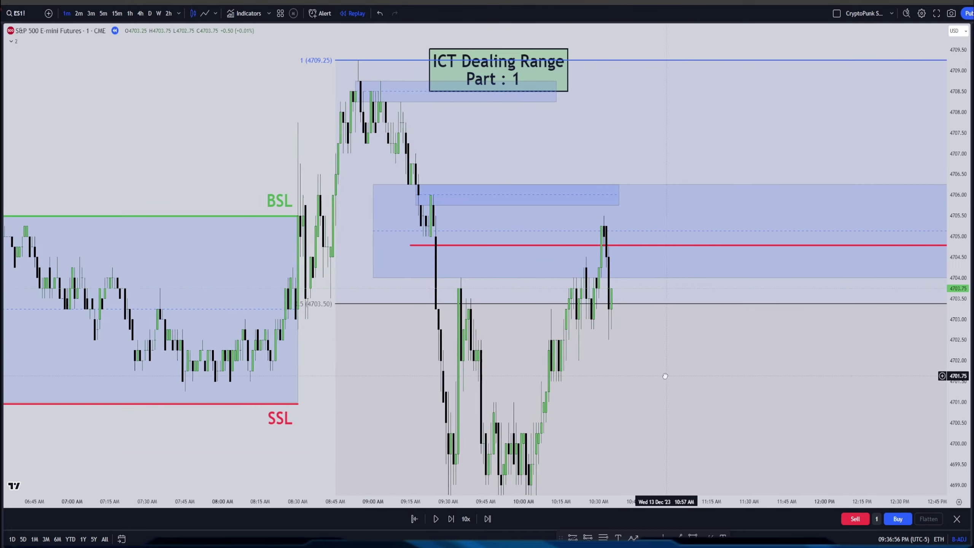
pyautogui.moveTo(949, 297); pyautogui.dragTo(628, 419)
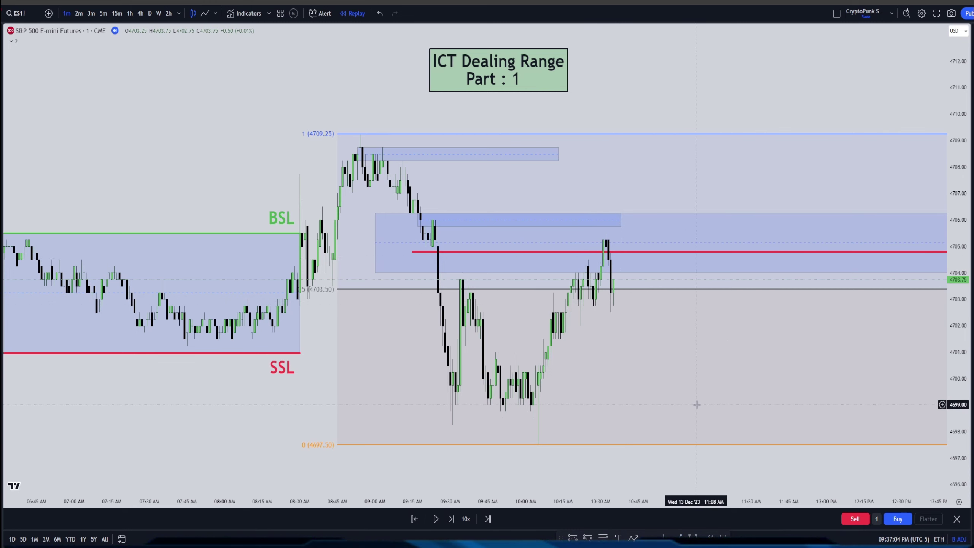
pyautogui.click(455, 527)
pyautogui.click(454, 527)
pyautogui.click(454, 526)
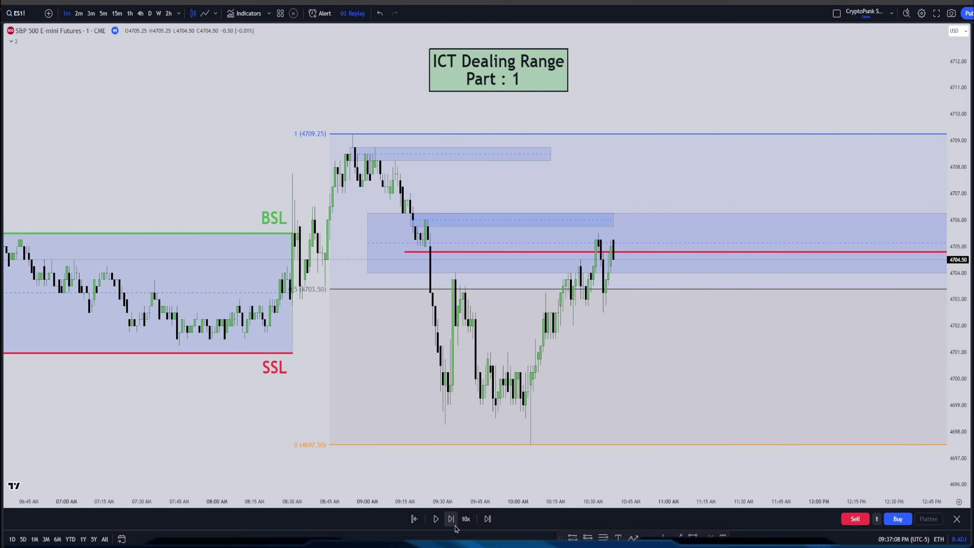
pyautogui.click(454, 526)
pyautogui.click(455, 527)
pyautogui.click(455, 528)
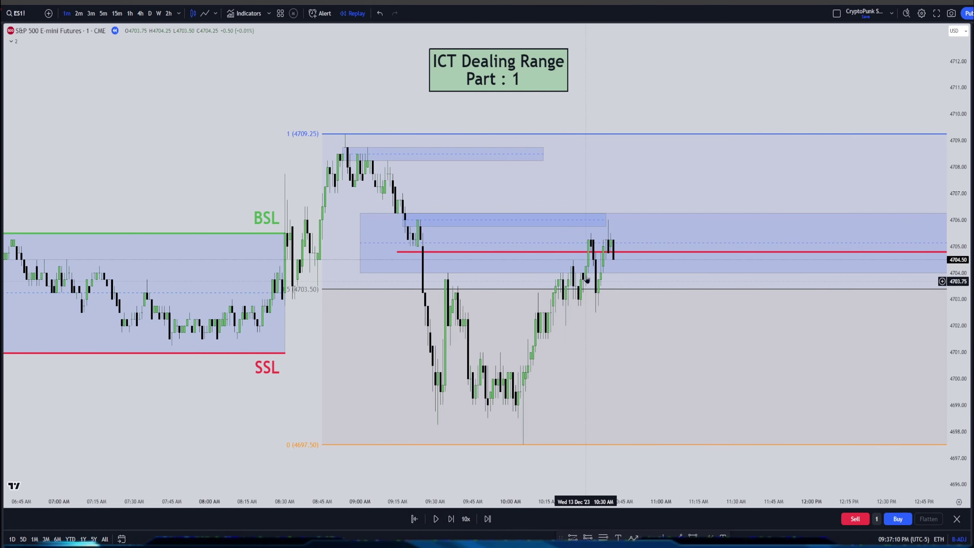
# Extend both small gap rectangles to about 11:19 AM and advance the replay to the 10:50 AM candle.
pyautogui.moveTo(605, 220); pyautogui.dragTo(706, 219)
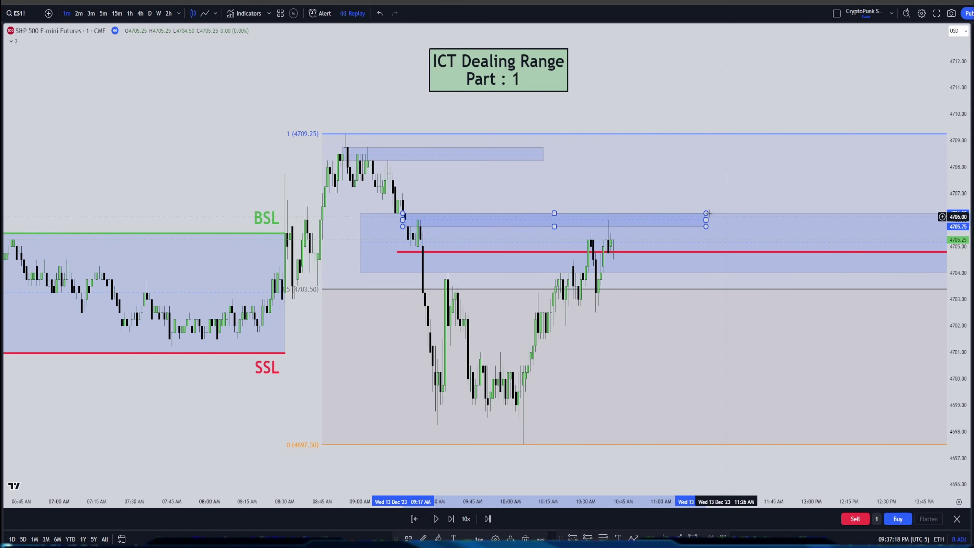
pyautogui.moveTo(543, 154); pyautogui.dragTo(702, 187)
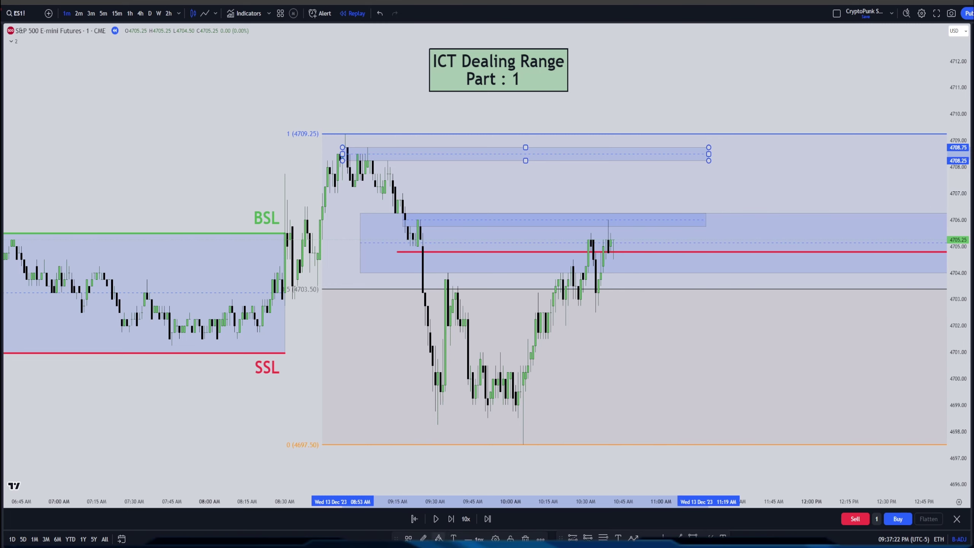
pyautogui.click(450, 518)
pyautogui.click(450, 519)
pyautogui.click(450, 518)
pyautogui.click(450, 518)
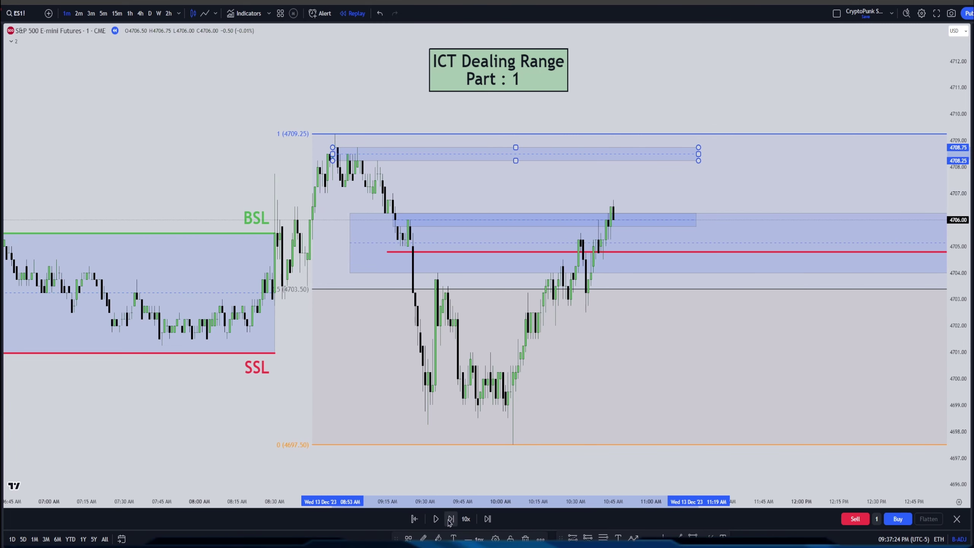
pyautogui.click(450, 519)
pyautogui.click(450, 519)
pyautogui.click(450, 518)
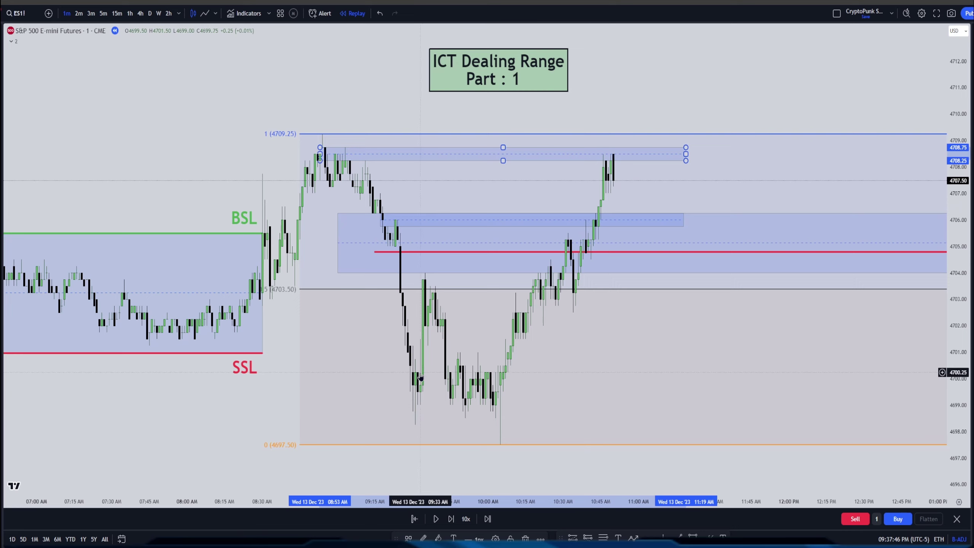
# Review the range back to the earlier consolidation and advance the replay four bars to the 10:54 AM candle.
pyautogui.scroll(-2, 612, 450)
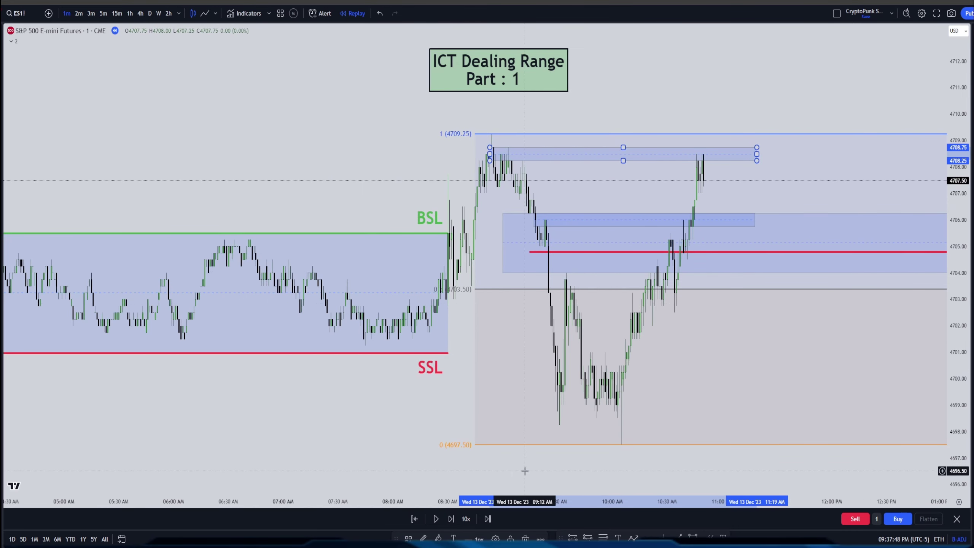
pyautogui.scroll(2, 526, 468)
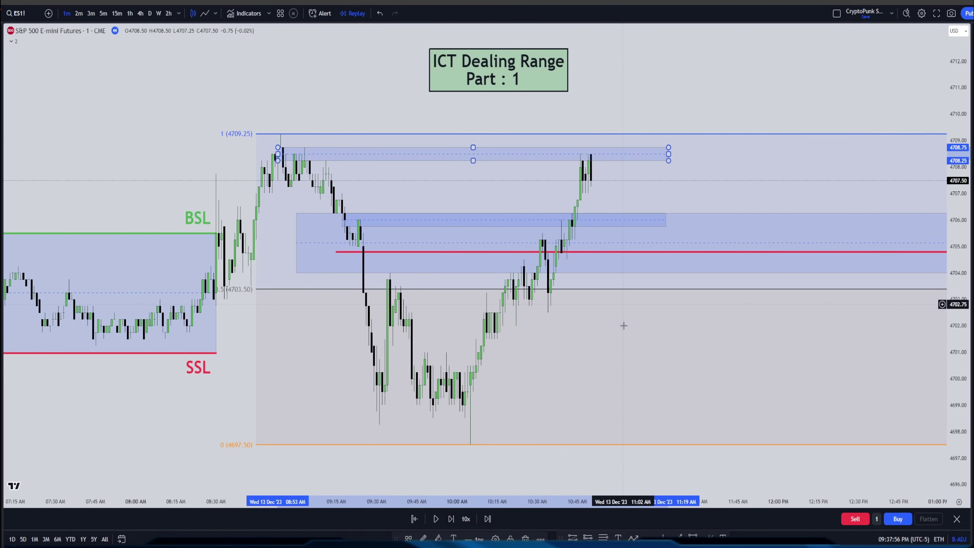
pyautogui.click(450, 520)
pyautogui.click(450, 520)
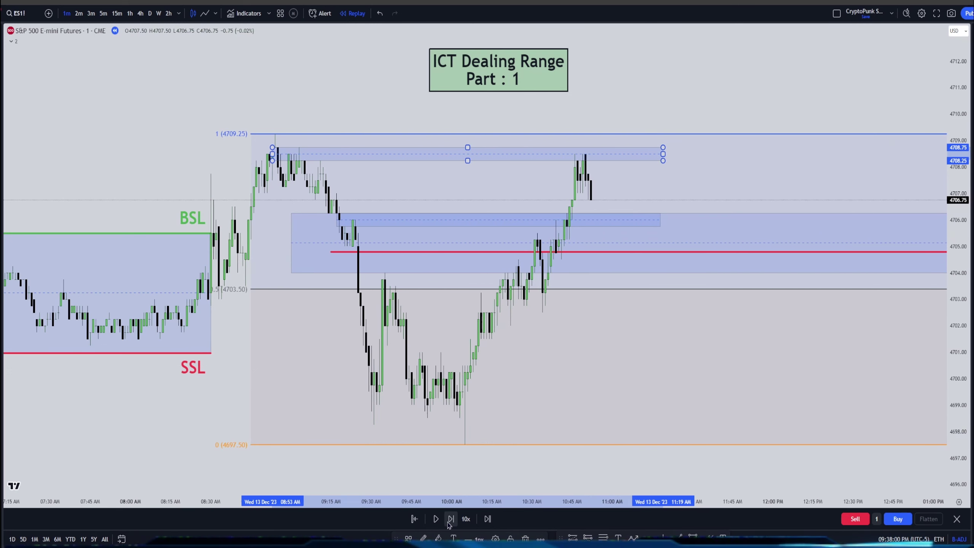
pyautogui.click(450, 520)
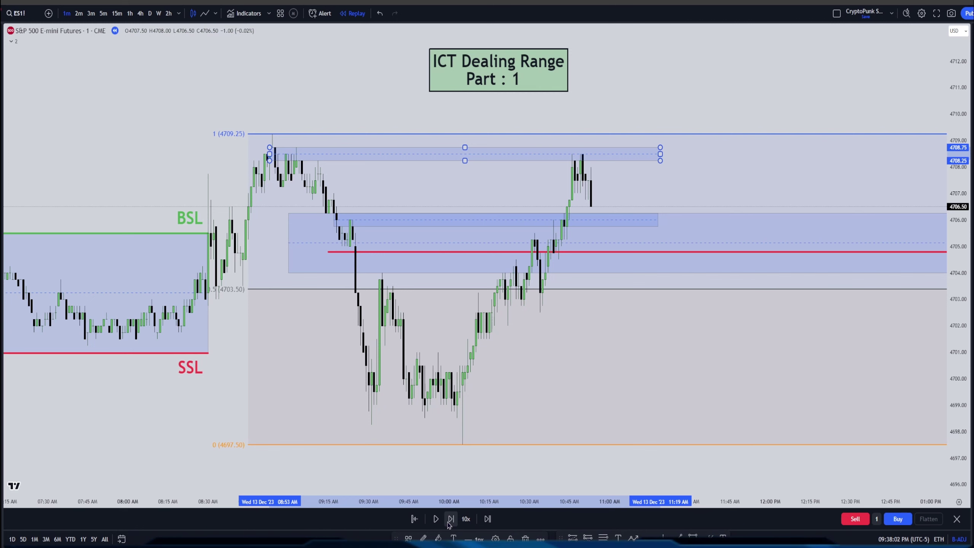
pyautogui.click(450, 520)
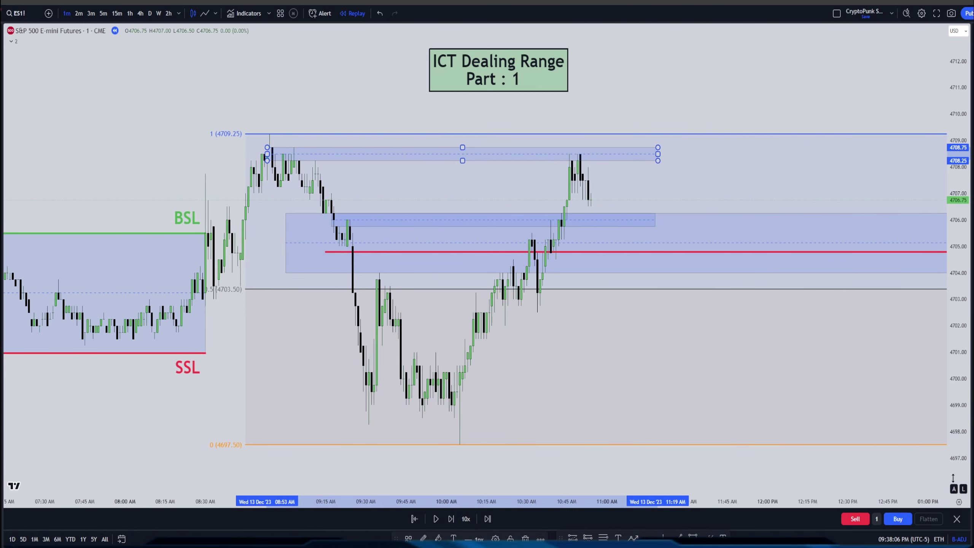
# Examine the highs around 10:50 AM against the upper gap rectangle that starts at the 8:53 AM candle.
pyautogui.moveTo(958, 478); pyautogui.dragTo(957, 425)
pyautogui.moveTo(689, 331); pyautogui.dragTo(759, 468)
pyautogui.scroll(3, 502, 370)
pyautogui.scroll(2, 502, 374)
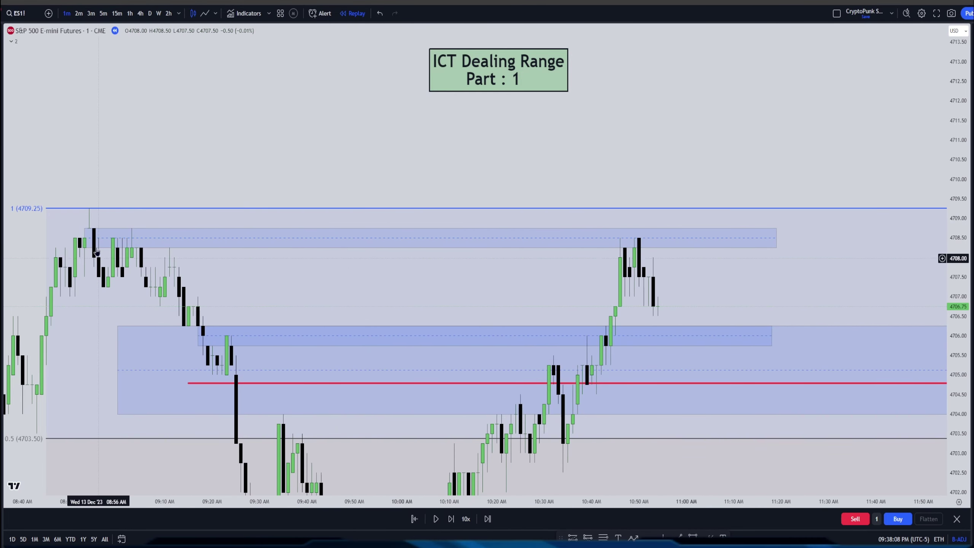
pyautogui.click(92, 234)
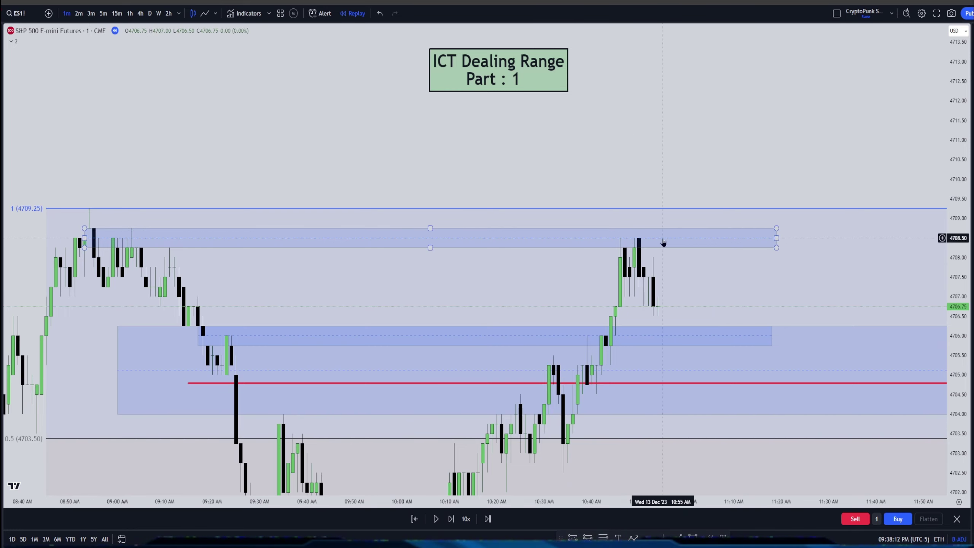
pyautogui.scroll(3, 646, 242)
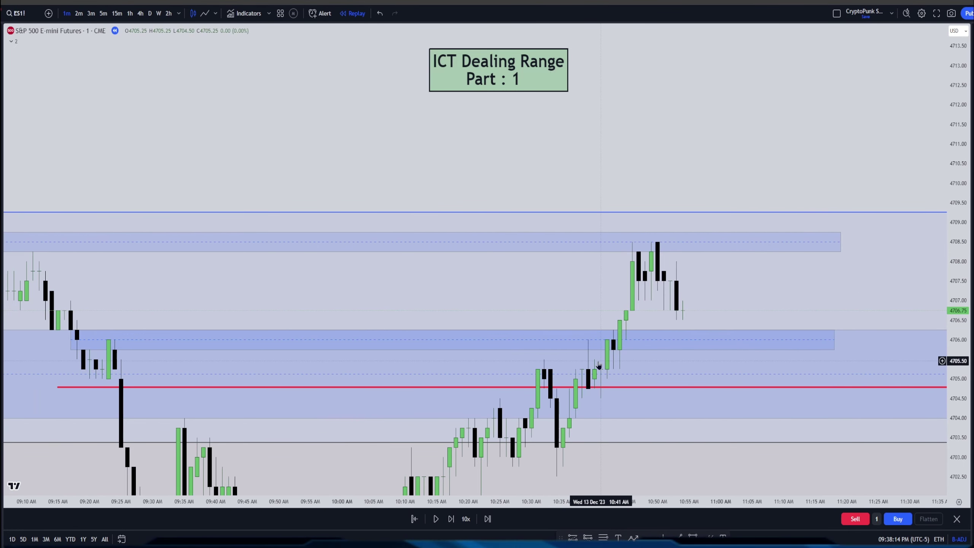
pyautogui.click(636, 246)
pyautogui.click(382, 483)
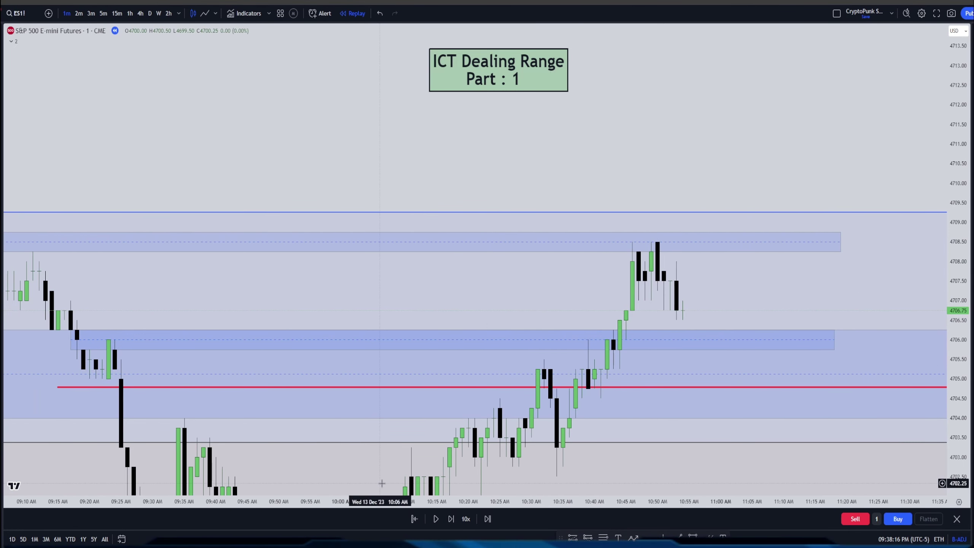
# Advance the replay bar by bar from the 10:54 AM candle to the 11:06 AM candle.
pyautogui.click(456, 524)
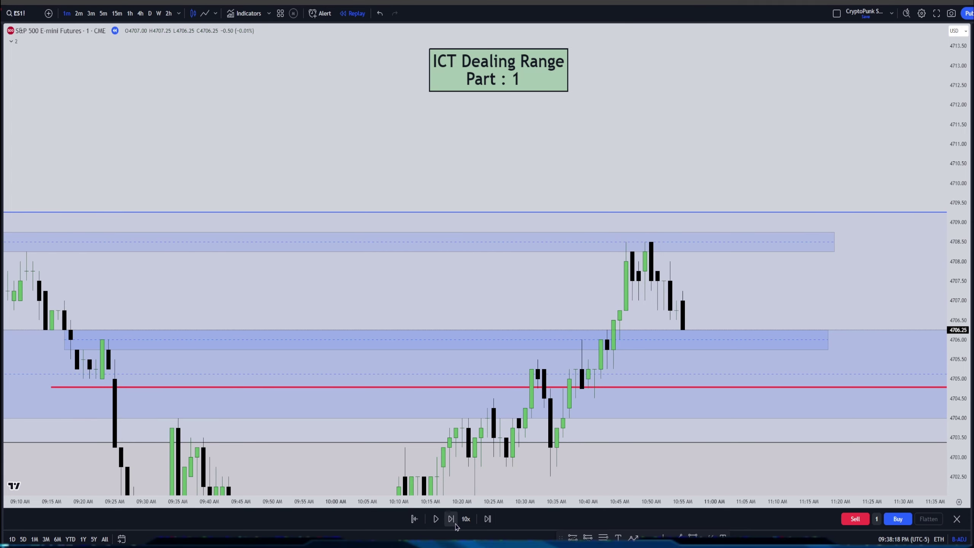
pyautogui.click(450, 519)
pyautogui.click(451, 518)
pyautogui.click(451, 519)
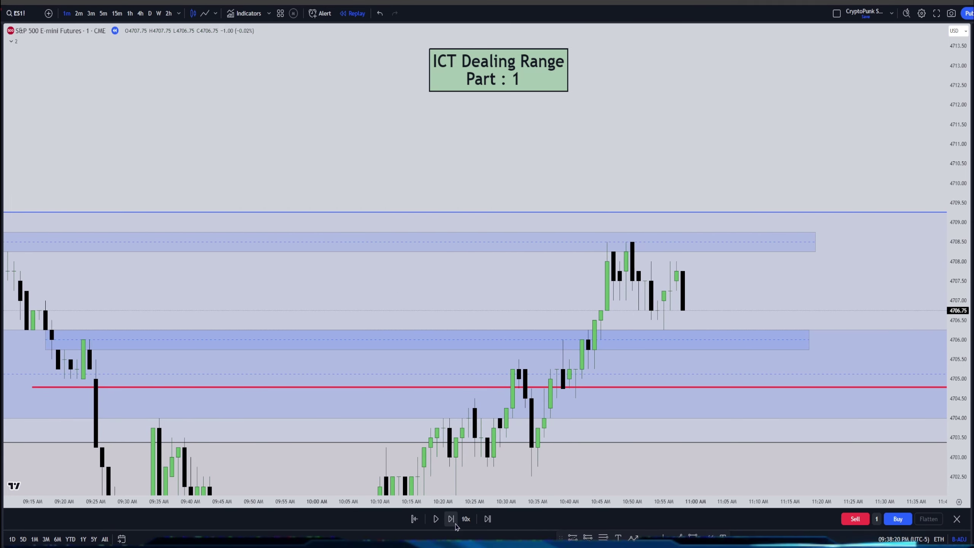
pyautogui.click(456, 524)
pyautogui.click(455, 524)
pyautogui.click(455, 524)
pyautogui.click(455, 525)
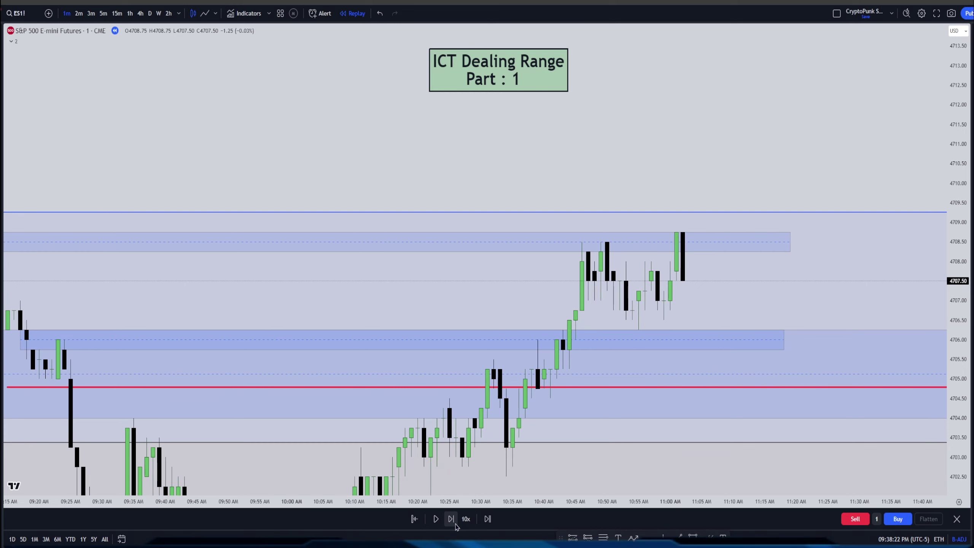
pyautogui.click(451, 518)
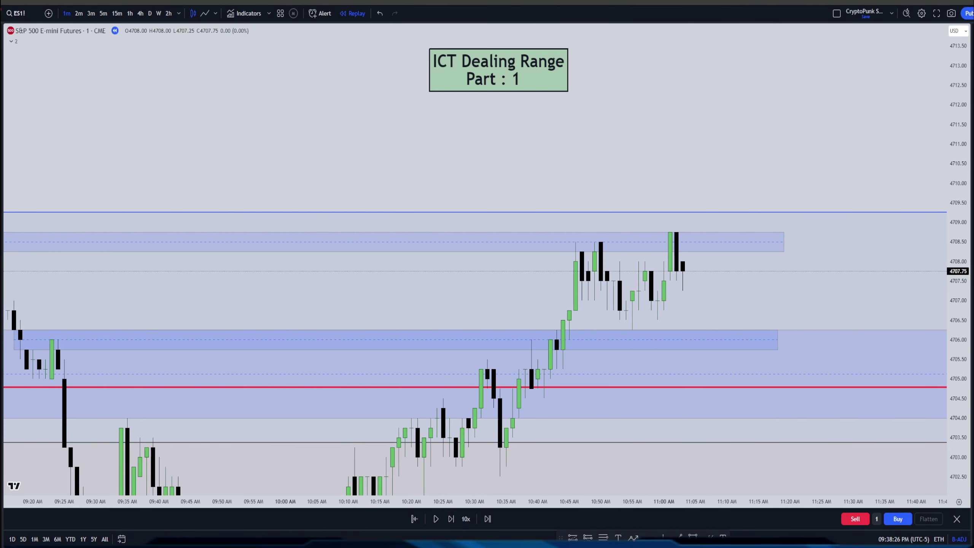
pyautogui.click(451, 519)
pyautogui.click(451, 519)
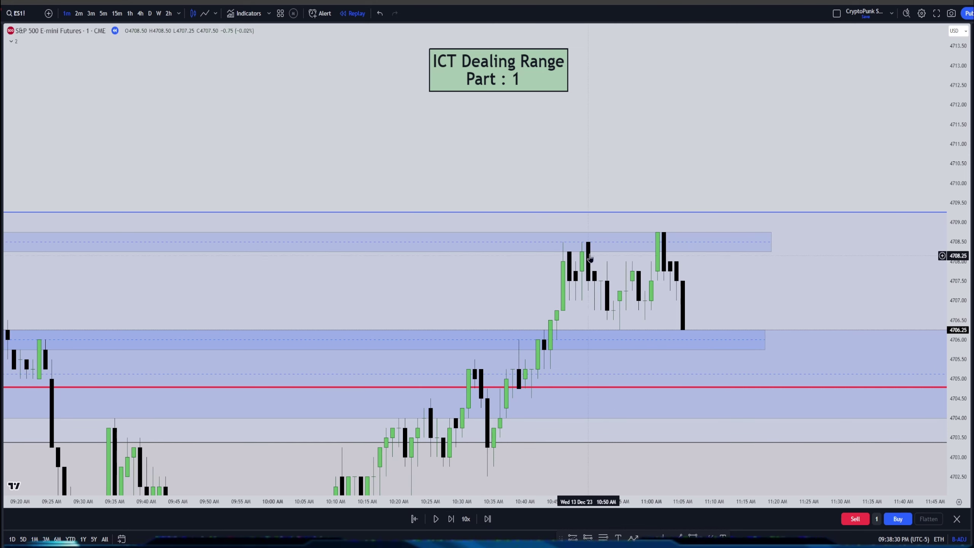
pyautogui.click(669, 246)
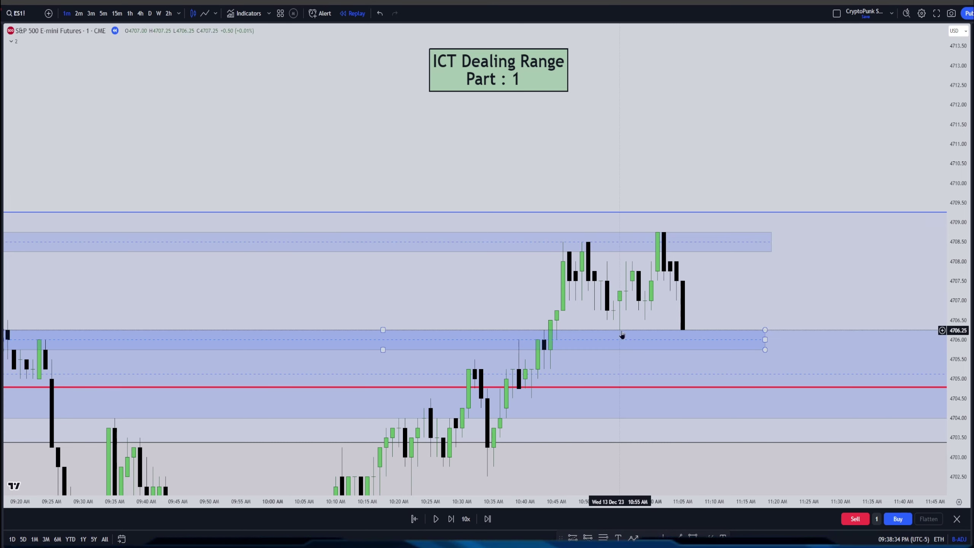
pyautogui.click(455, 522)
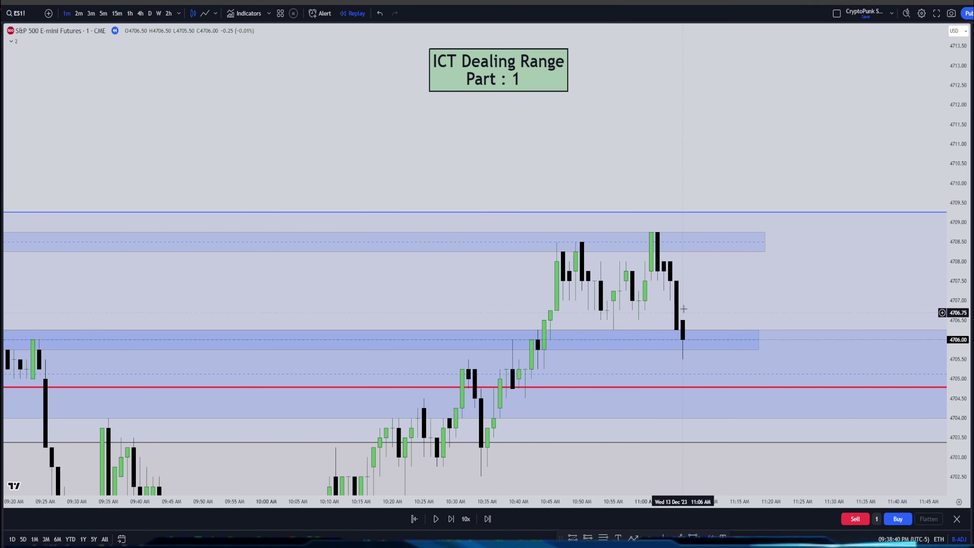
# Mark the new price gap between 4707.00 and 4706.50 with a rectangle starting at the 11:04 AM candle.
pyautogui.moveTo(670, 301)
pyautogui.mouseDown()
pyautogui.moveTo(682, 320)
pyautogui.moveTo(766, 316)
pyautogui.mouseUp()
pyautogui.click(821, 298)
pyautogui.moveTo(819, 296); pyautogui.dragTo(785, 290)
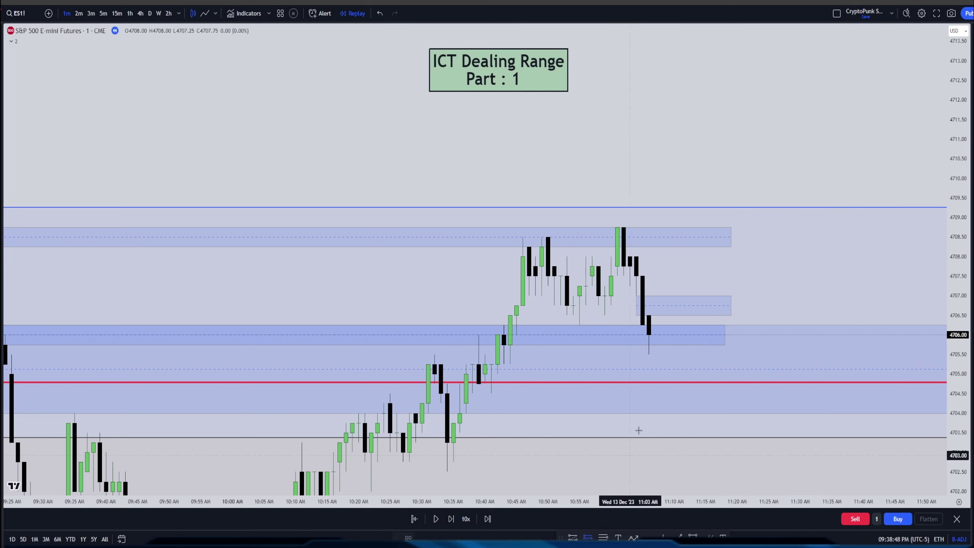
# Place a short position at 11:10 AM with entry at 4706.50, stop at 4708.75 and target at 4697.50.
pyautogui.click(674, 315)
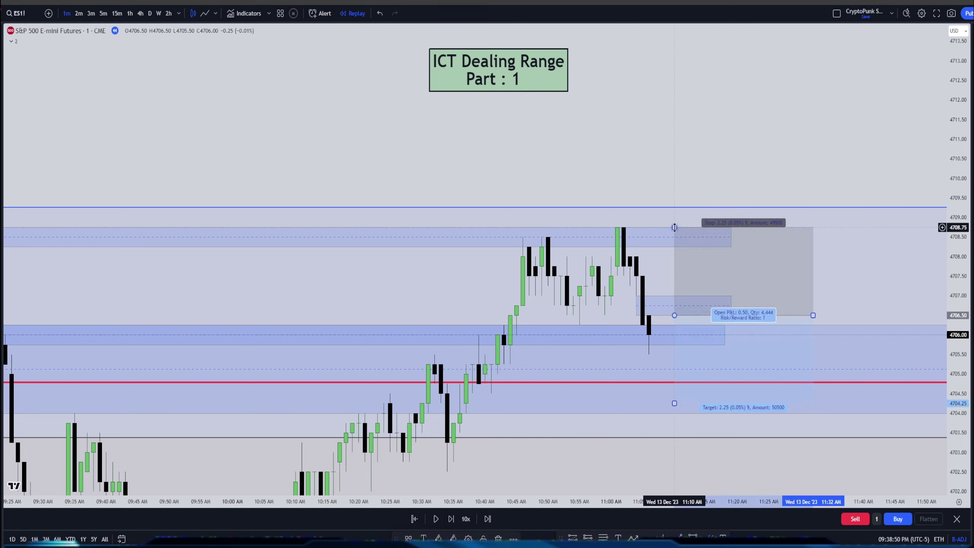
pyautogui.moveTo(674, 403); pyautogui.dragTo(668, 496)
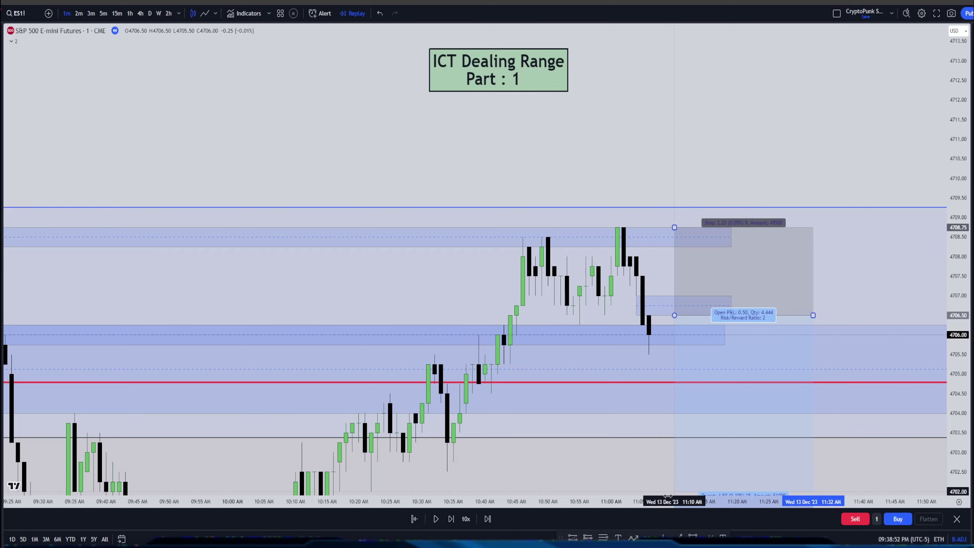
pyautogui.scroll(-3, 668, 495)
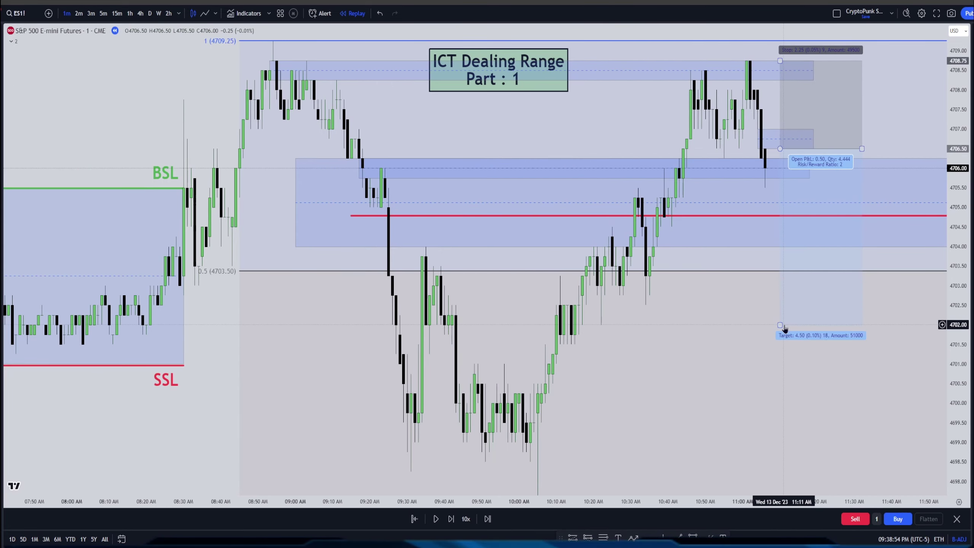
pyautogui.moveTo(780, 325); pyautogui.dragTo(751, 462)
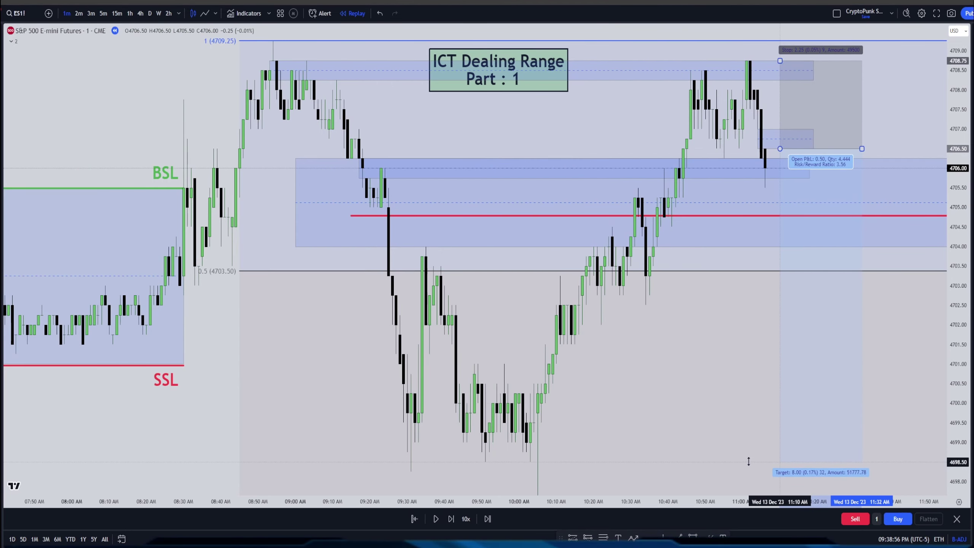
pyautogui.moveTo(628, 425); pyautogui.dragTo(624, 321)
pyautogui.moveTo(777, 358); pyautogui.dragTo(782, 395)
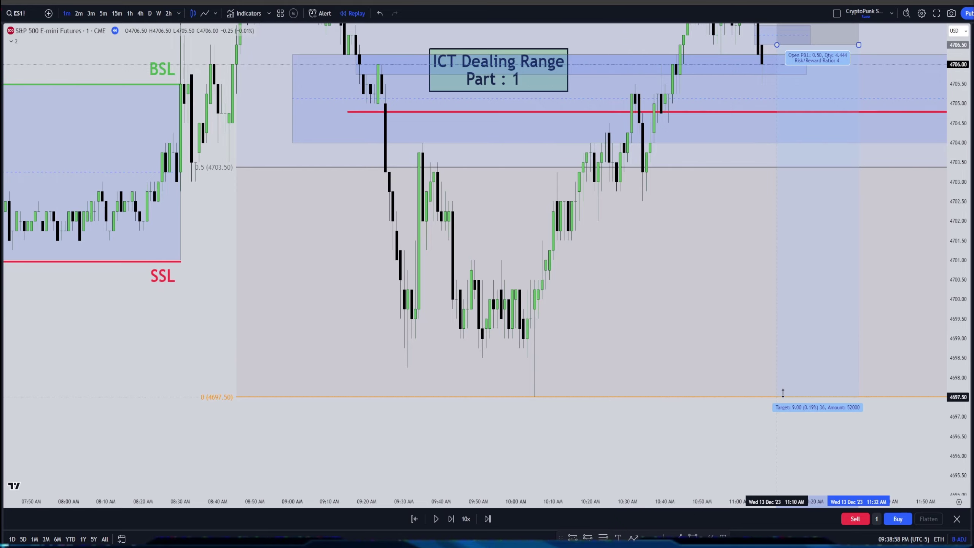
# Examine the short position against the upper price gap, the 0.5 level and the 4697.50 low.
pyautogui.scroll(3, 670, 451)
pyautogui.moveTo(694, 345); pyautogui.dragTo(714, 393)
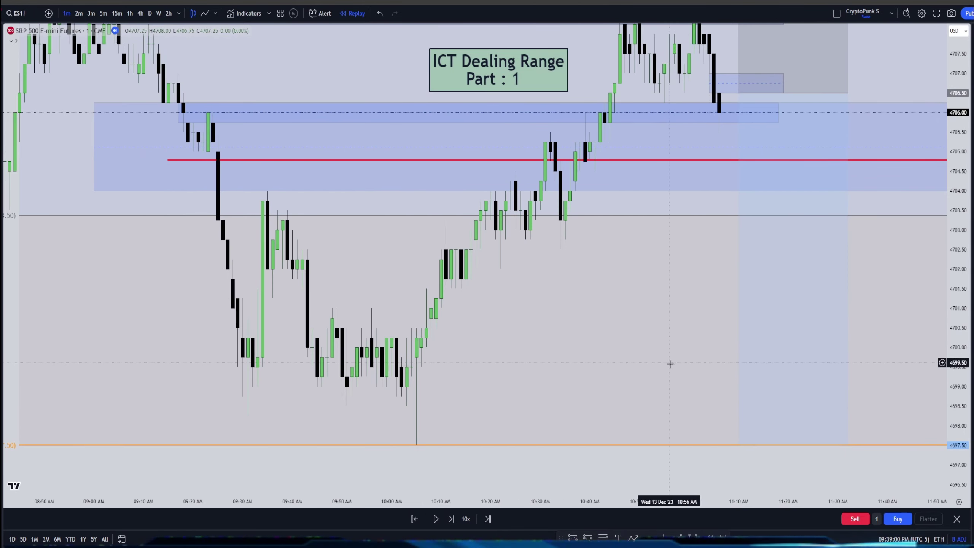
pyautogui.moveTo(667, 359); pyautogui.dragTo(634, 451)
pyautogui.scroll(-2, 107, 153)
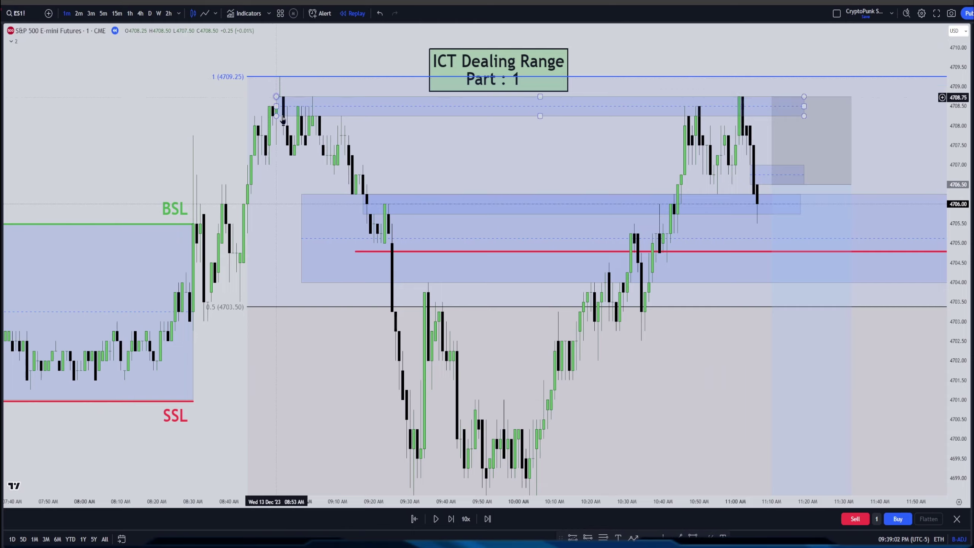
pyautogui.scroll(-5, 329, 380)
pyautogui.scroll(5, 402, 384)
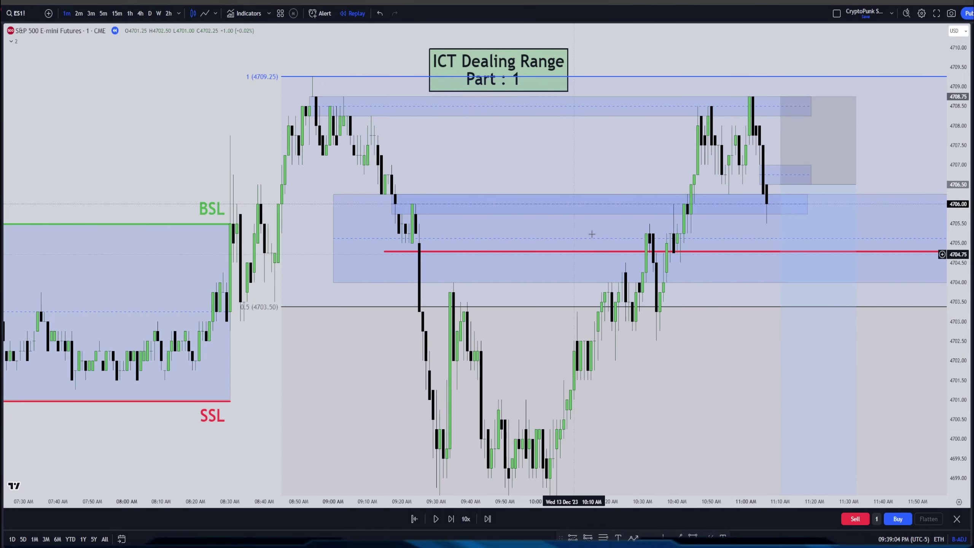
pyautogui.moveTo(615, 166); pyautogui.dragTo(383, 218)
pyautogui.moveTo(958, 236); pyautogui.dragTo(958, 360)
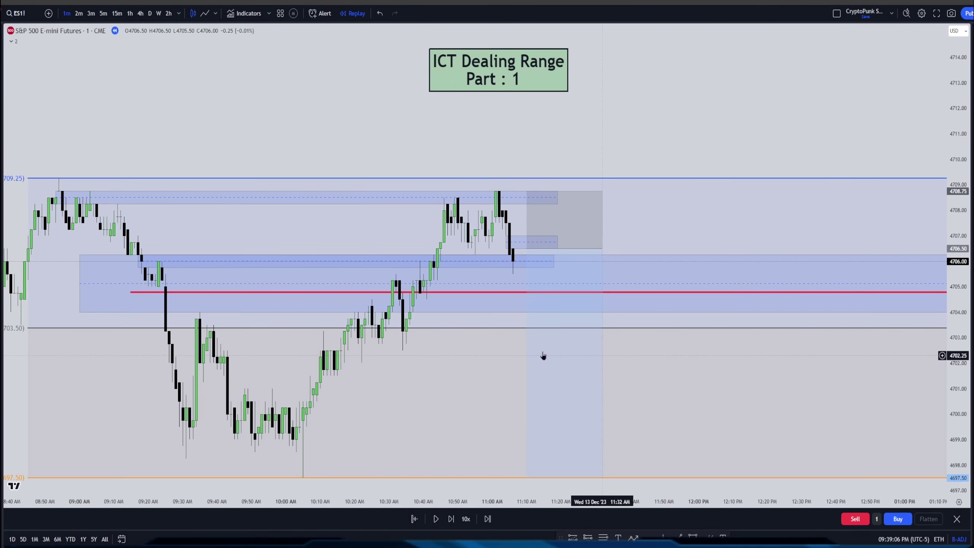
# Copy the overnight SSL line and its label below the 4697.50 low, and move the copy's start onto the low around 10:05 AM.
pyautogui.scroll(-5, 537, 361)
pyautogui.moveTo(330, 408); pyautogui.dragTo(408, 391)
pyautogui.click(418, 382)
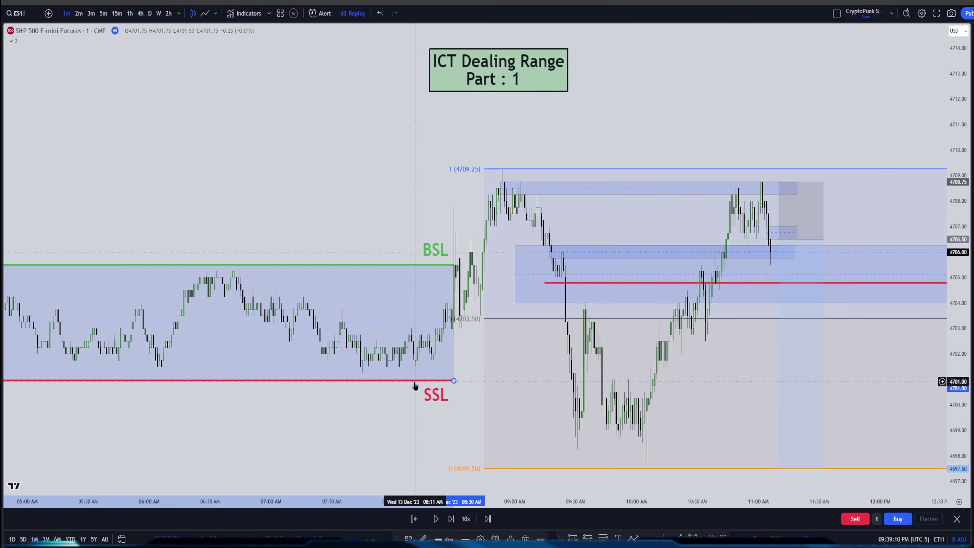
pyautogui.moveTo(415, 382); pyautogui.dragTo(929, 475)
pyautogui.scroll(-10, 319, 458)
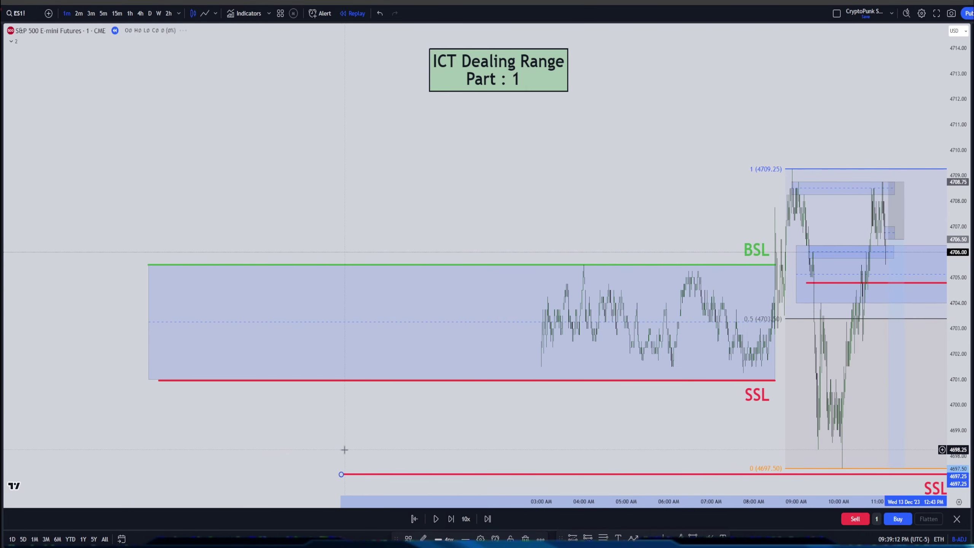
pyautogui.moveTo(342, 474)
pyautogui.mouseDown()
pyautogui.moveTo(866, 479)
pyautogui.moveTo(791, 455)
pyautogui.mouseUp()
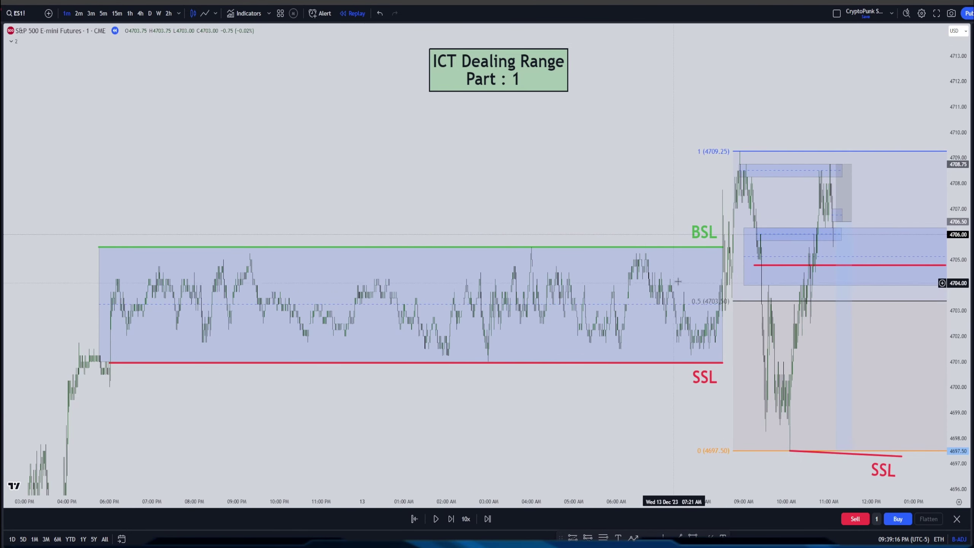
# Level the copied SSL line at 4697.50 and shorten its end to about 12:30 PM.
pyautogui.scroll(5, 515, 454)
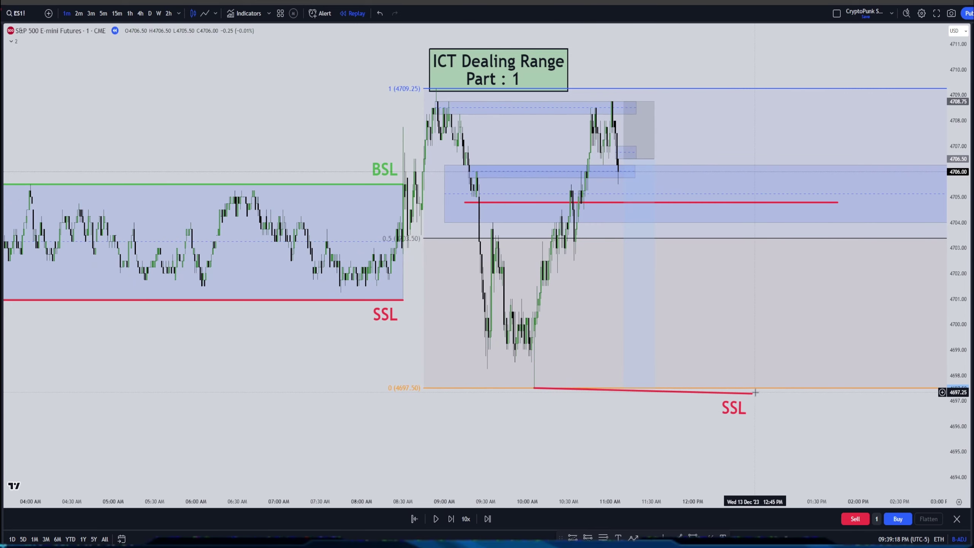
pyautogui.moveTo(752, 393); pyautogui.dragTo(737, 390)
pyautogui.click(669, 459)
pyautogui.moveTo(595, 434); pyautogui.dragTo(737, 472)
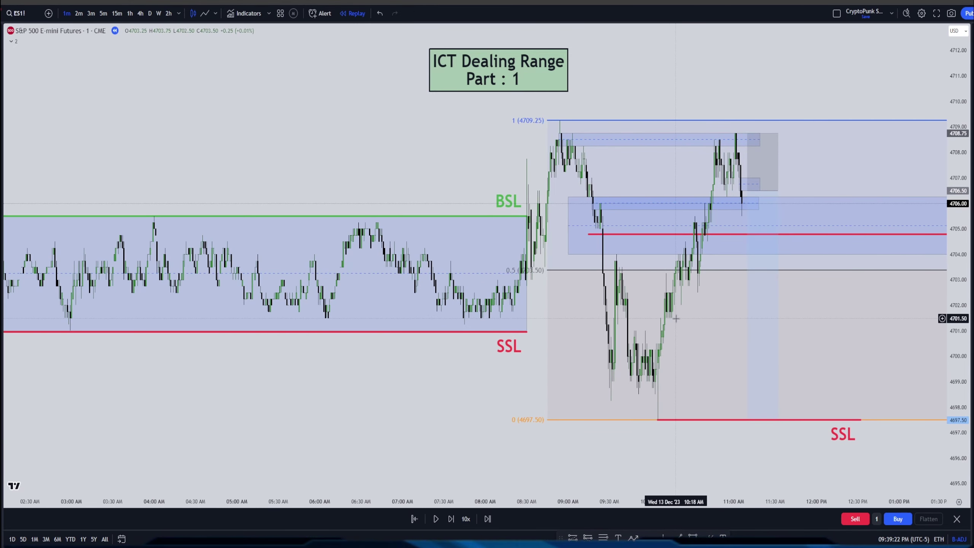
# Extend the short position's end time to 11:53 AM.
pyautogui.scroll(4, 677, 319)
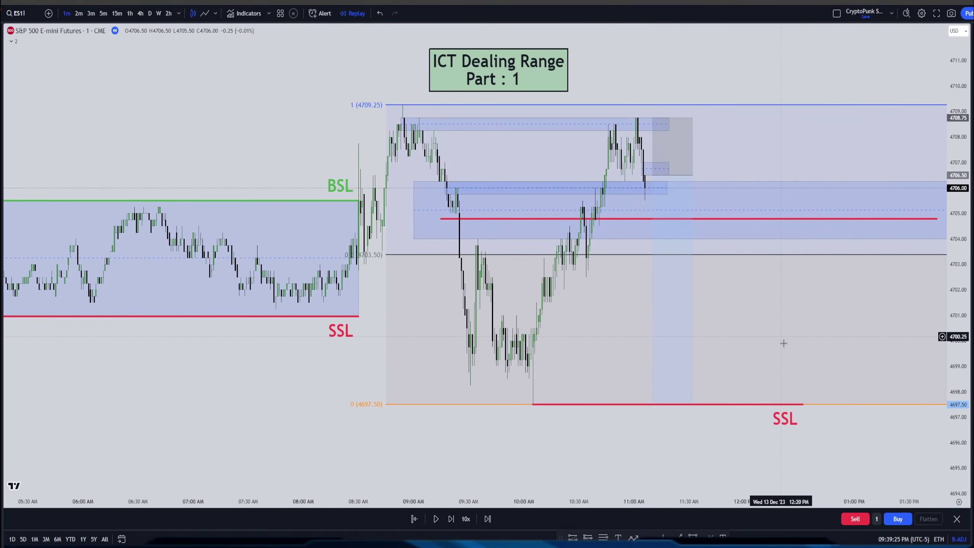
pyautogui.moveTo(783, 343); pyautogui.dragTo(824, 383)
pyautogui.click(720, 410)
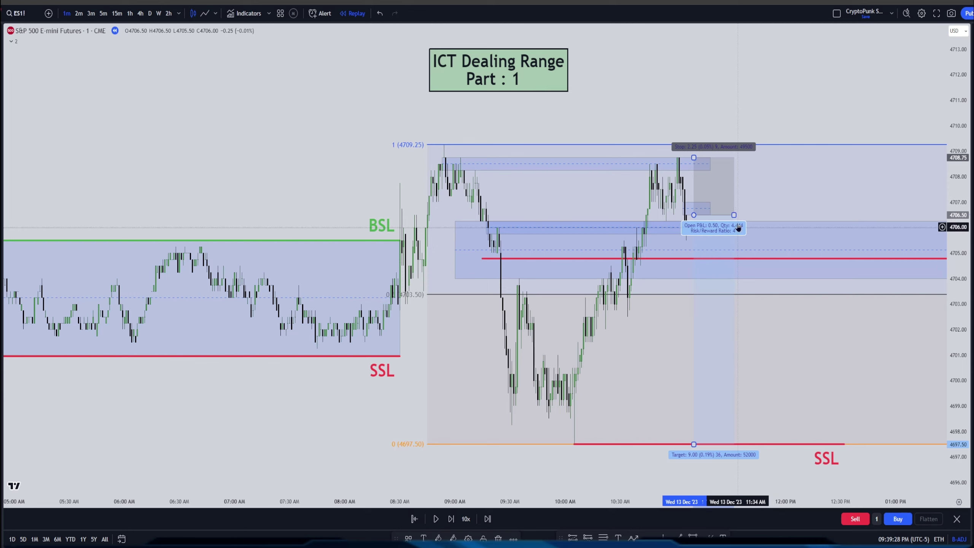
pyautogui.moveTo(734, 214); pyautogui.dragTo(772, 215)
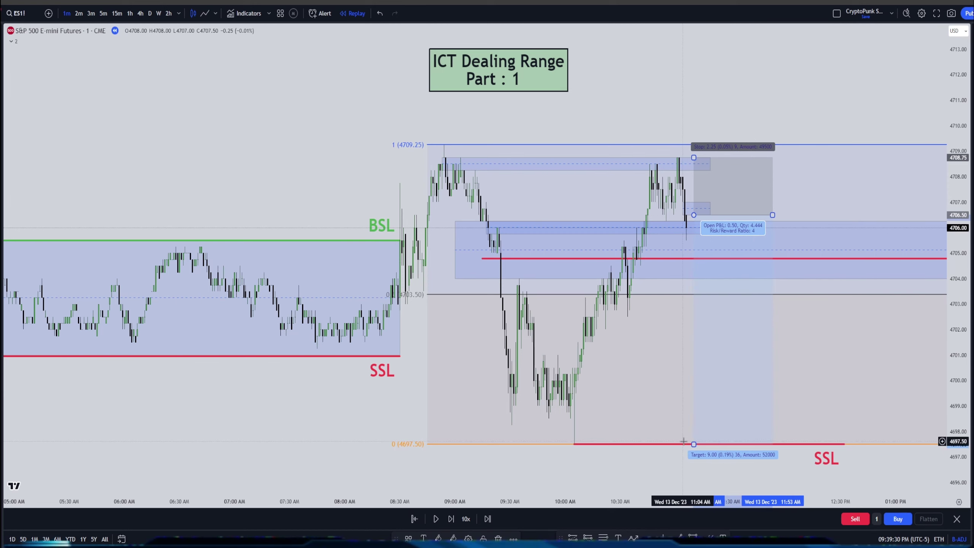
# Try the short position's target at 4701.50 and 4702.00, and set it to 4697.75.
pyautogui.moveTo(694, 444)
pyautogui.mouseDown()
pyautogui.moveTo(714, 310)
pyautogui.moveTo(713, 341)
pyautogui.mouseUp()
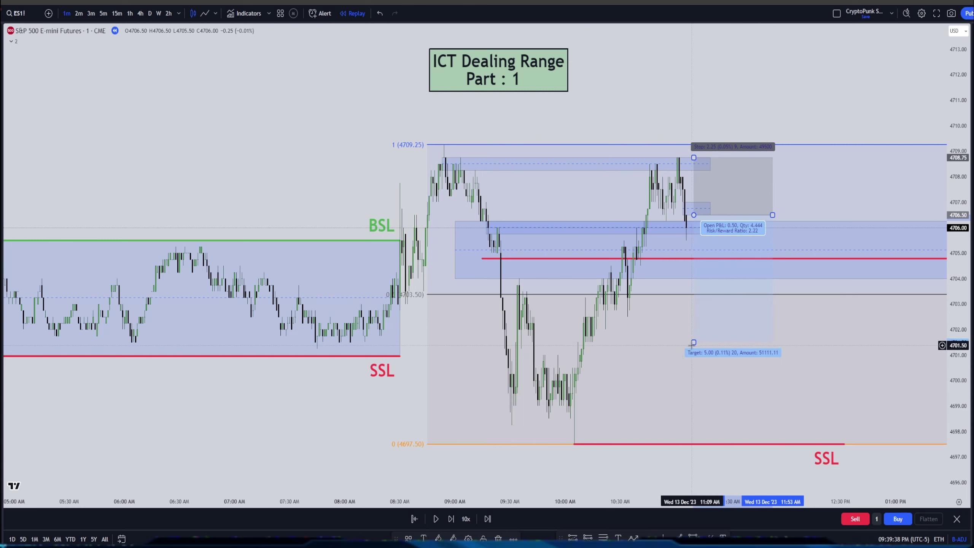
pyautogui.moveTo(693, 342); pyautogui.dragTo(693, 329)
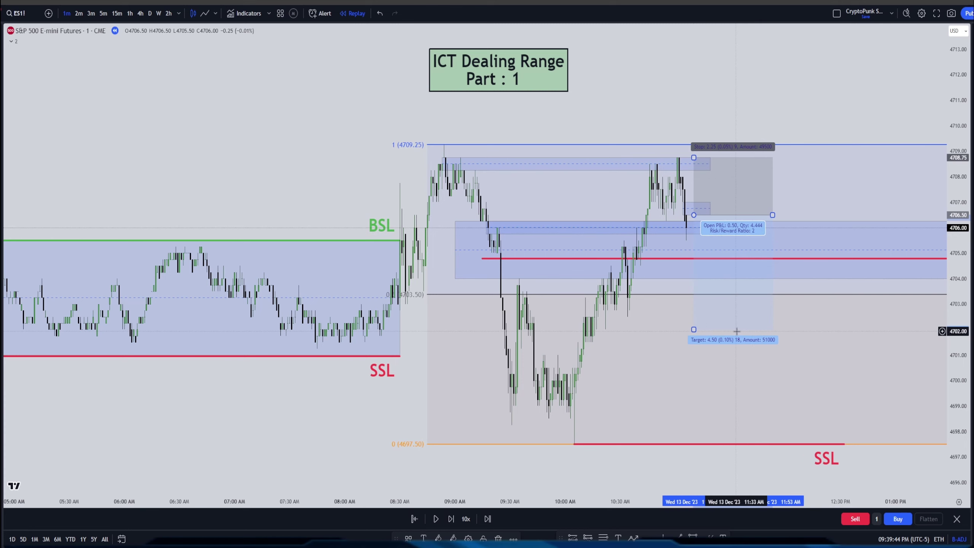
pyautogui.moveTo(692, 328); pyautogui.dragTo(693, 437)
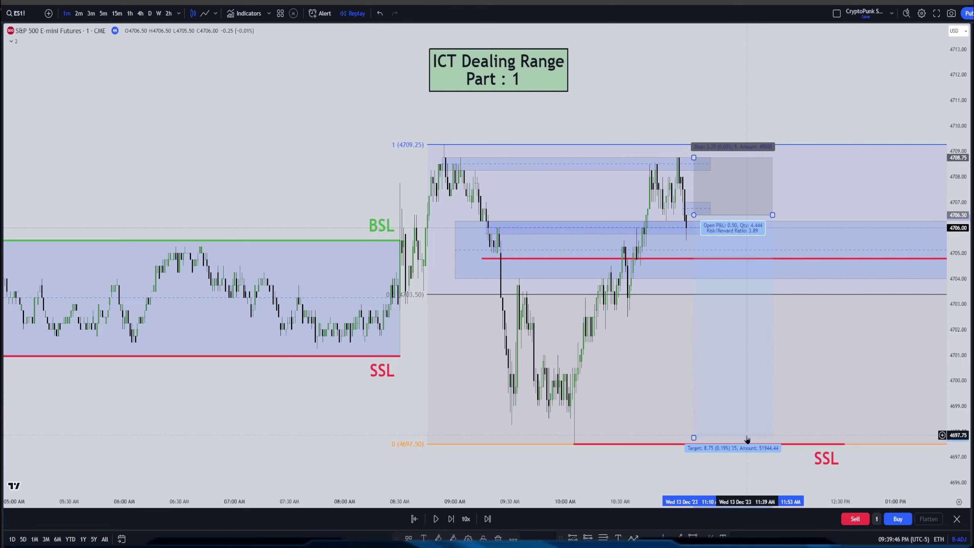
# Examine the overnight range between its BSL and SSL lines against the morning swing from 4709.25 to the new SSL at 4697.50.
pyautogui.moveTo(880, 459); pyautogui.dragTo(827, 469)
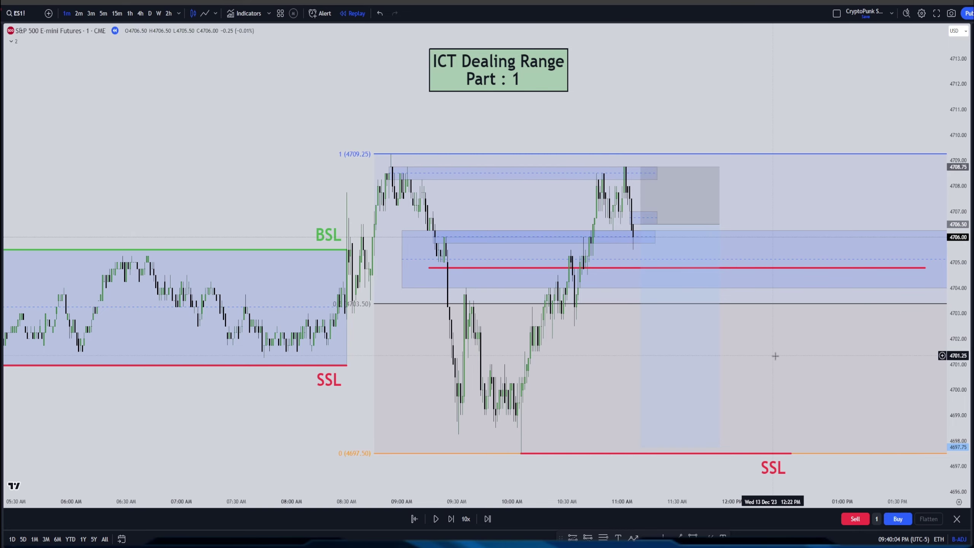
pyautogui.moveTo(785, 372); pyautogui.dragTo(781, 325)
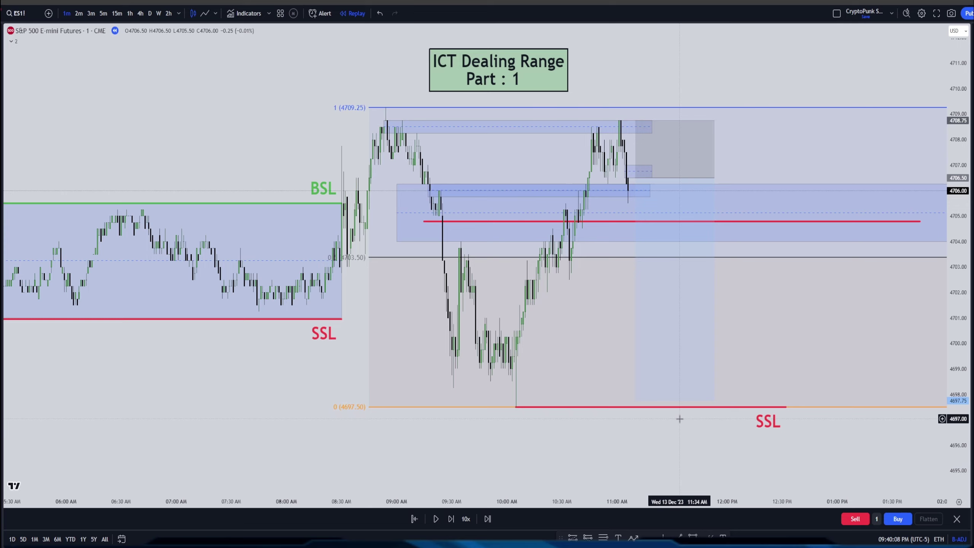
pyautogui.scroll(-5, 445, 364)
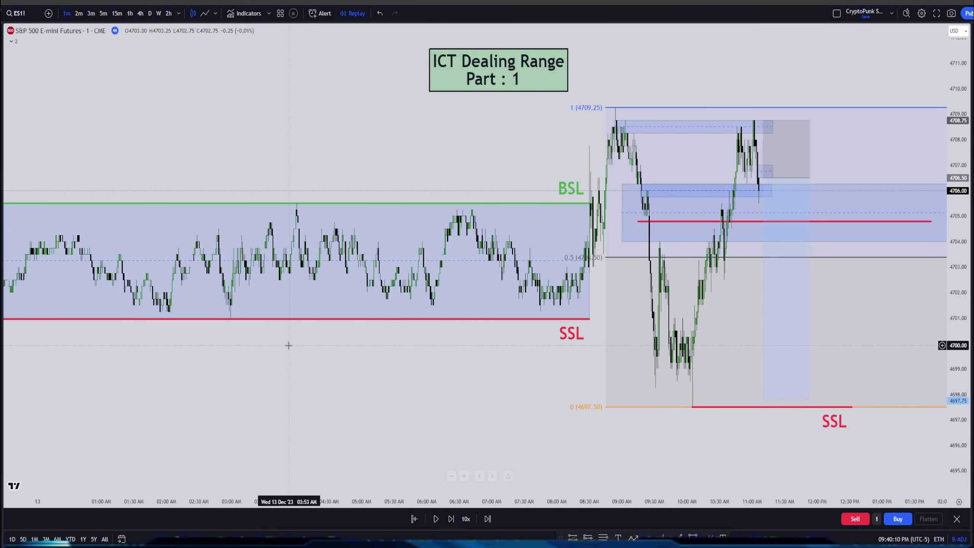
pyautogui.scroll(-3, 288, 345)
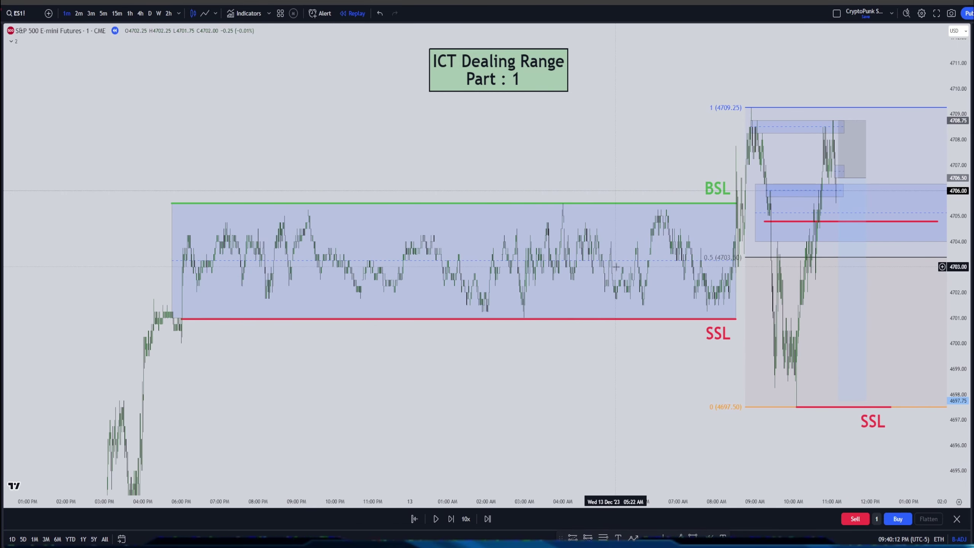
pyautogui.scroll(4, 707, 450)
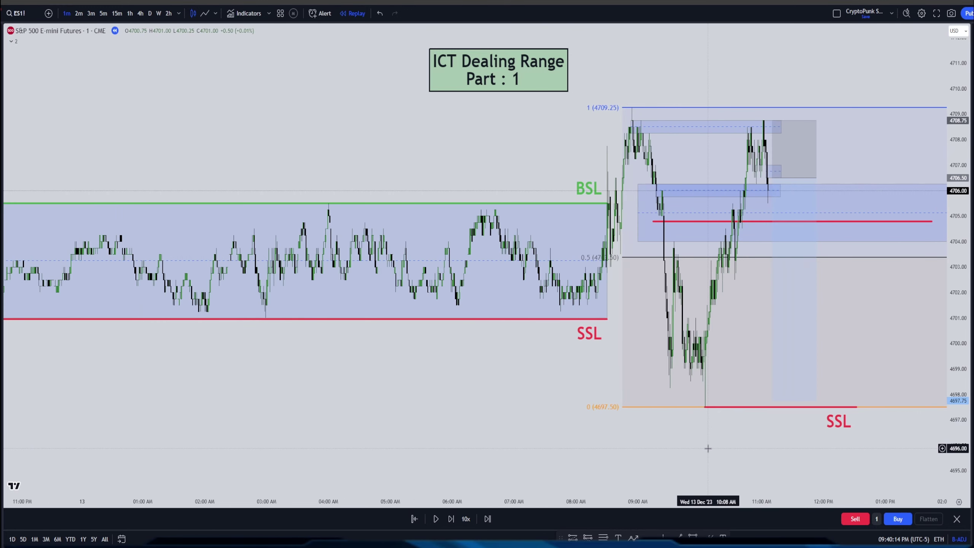
pyautogui.scroll(-2, 513, 446)
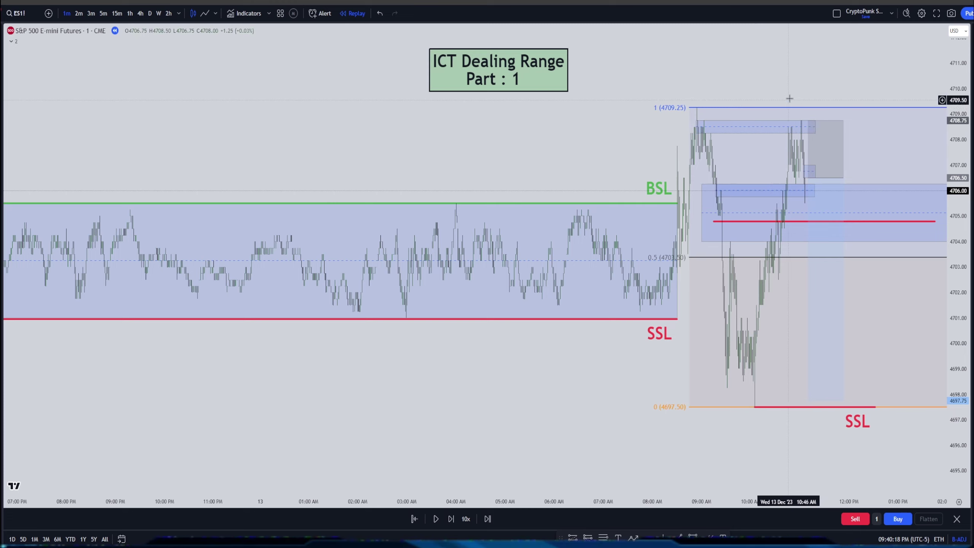
pyautogui.scroll(2, 711, 453)
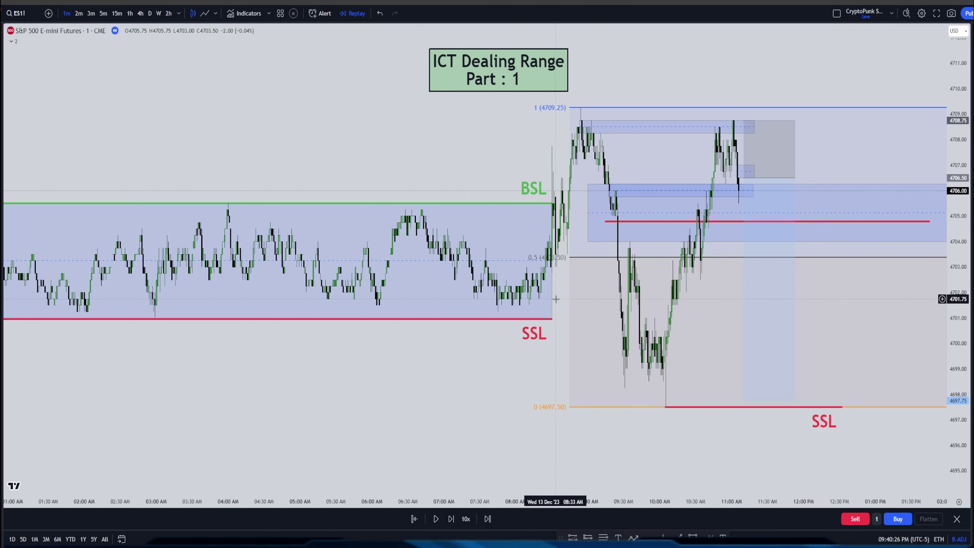
pyautogui.scroll(2, 522, 229)
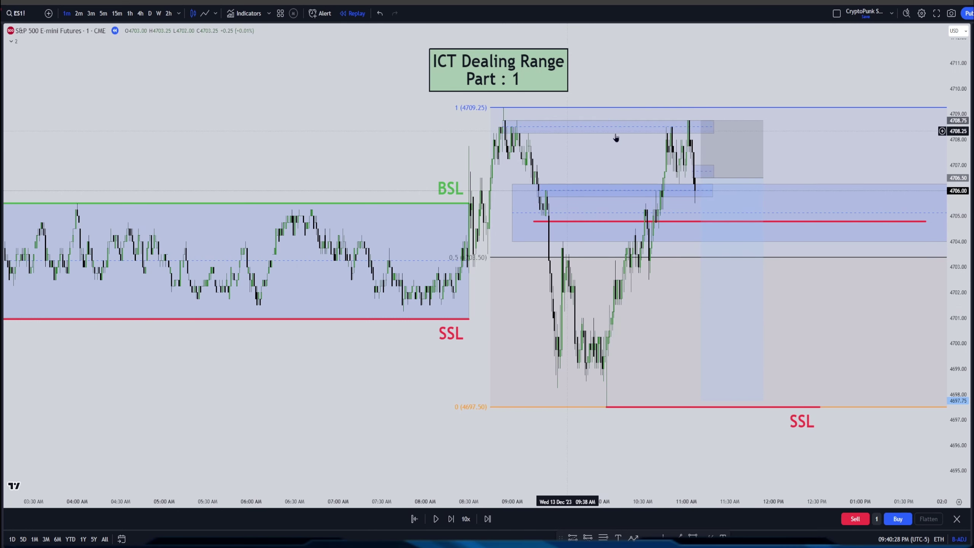
pyautogui.scroll(5, 516, 322)
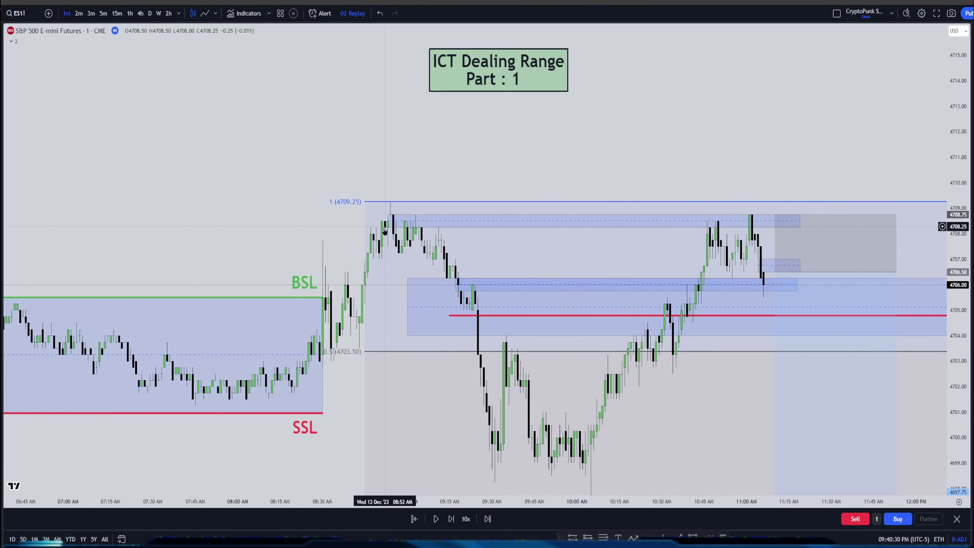
# Brush three overlapping ascending circles in the empty area before the 8:30 AM candle, and circle the small gap just below the 8:54 AM candle.
pyautogui.click(397, 225)
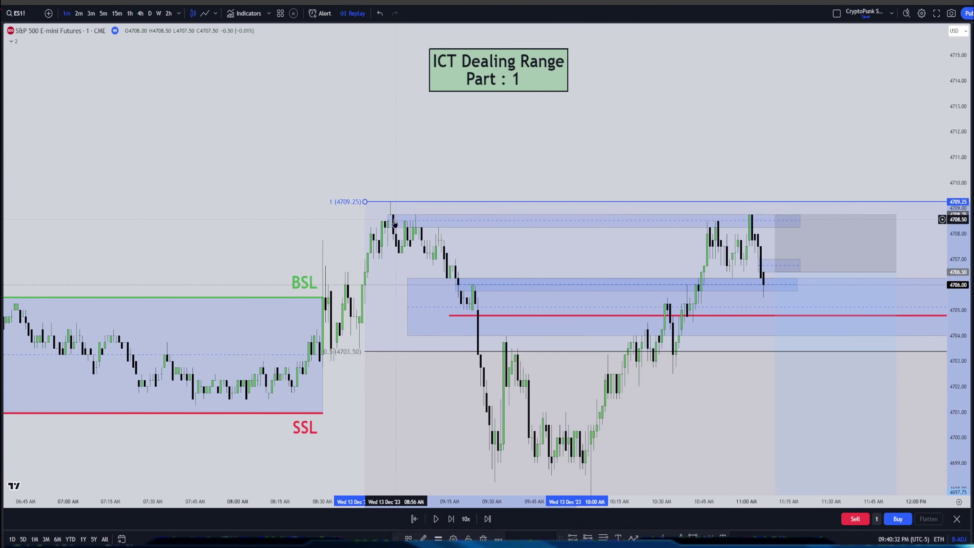
pyautogui.moveTo(239, 250); pyautogui.dragTo(531, 262)
pyautogui.scroll(4, 529, 264)
pyautogui.scroll(5, 487, 184)
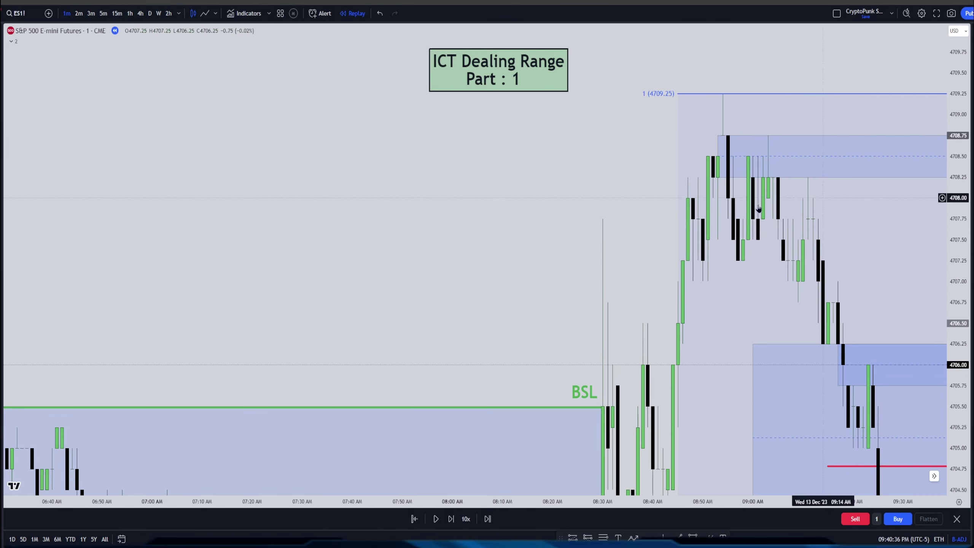
pyautogui.moveTo(487, 185); pyautogui.dragTo(487, 281)
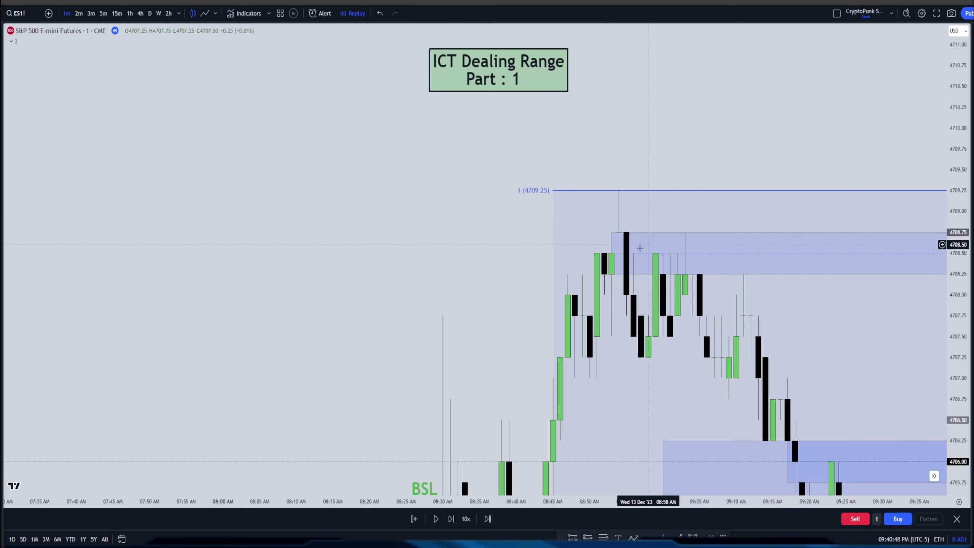
pyautogui.click(710, 537)
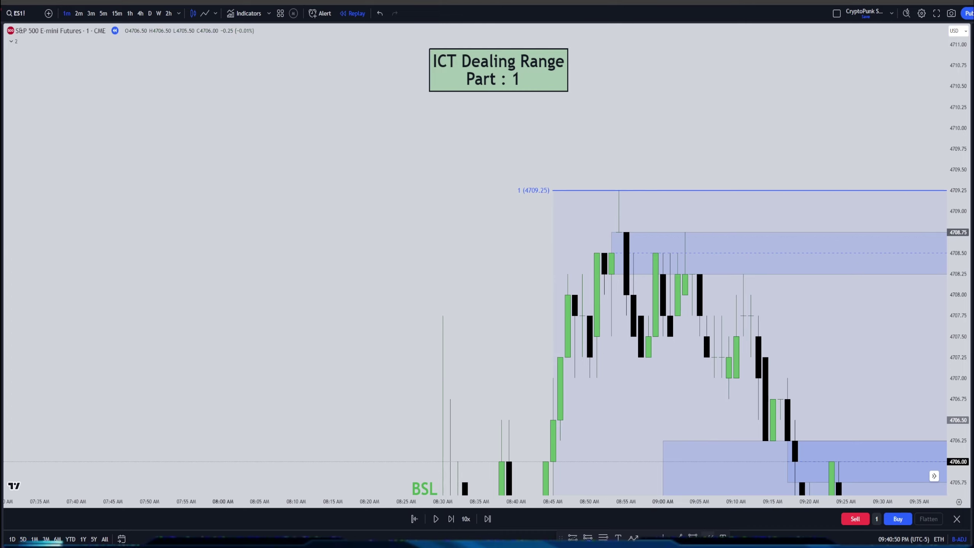
pyautogui.moveTo(338, 242)
pyautogui.mouseDown()
pyautogui.moveTo(367, 281)
pyautogui.moveTo(347, 243)
pyautogui.mouseUp()
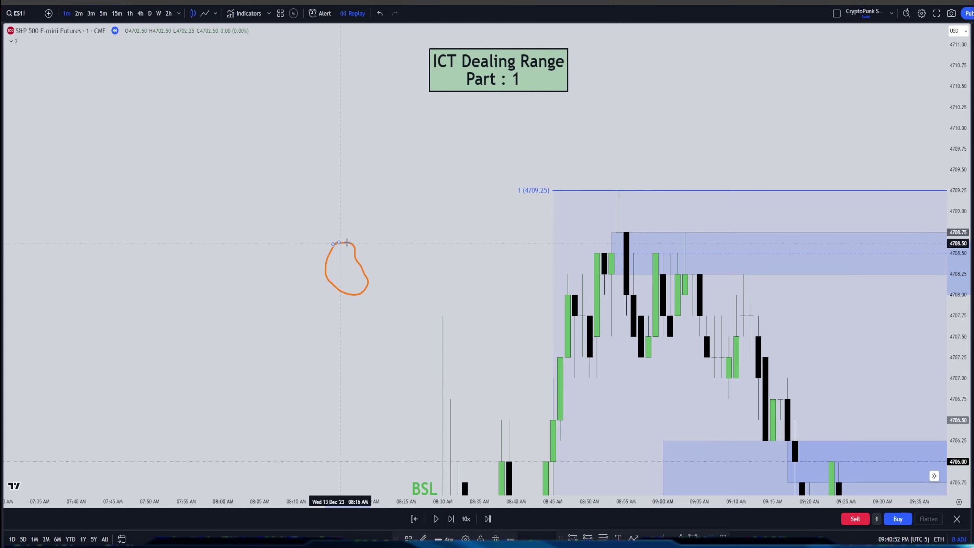
pyautogui.moveTo(396, 194); pyautogui.dragTo(411, 199)
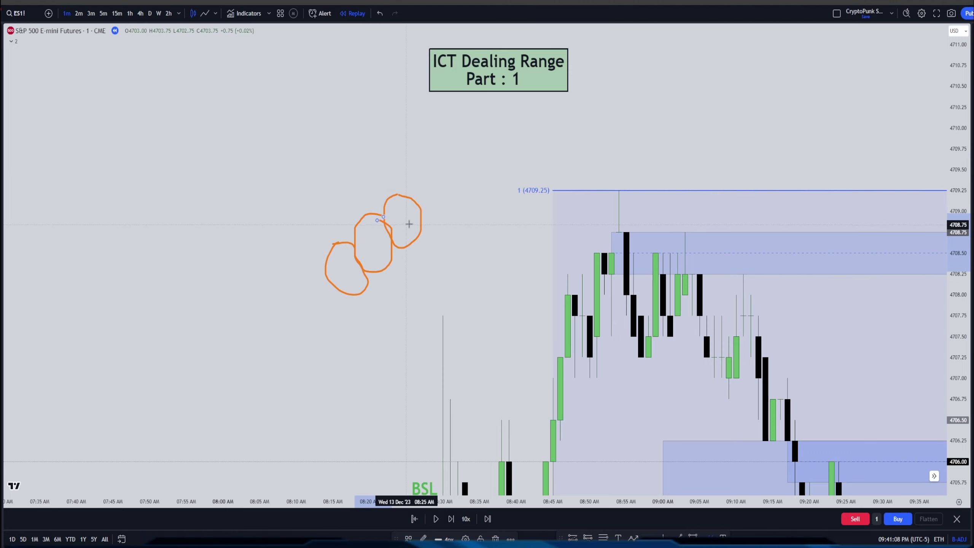
pyautogui.moveTo(384, 214); pyautogui.dragTo(391, 242)
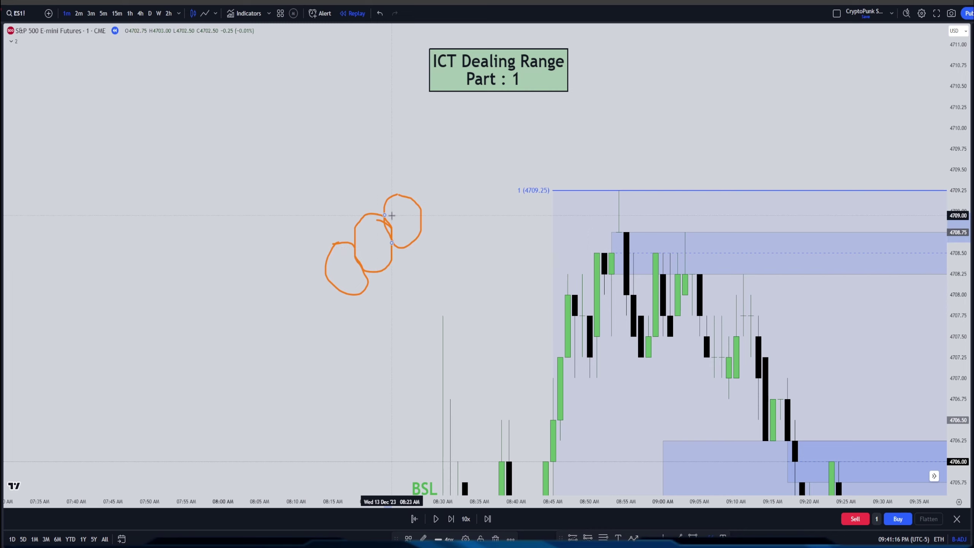
pyautogui.moveTo(618, 232)
pyautogui.mouseDown()
pyautogui.moveTo(606, 242)
pyautogui.moveTo(619, 240)
pyautogui.mouseUp()
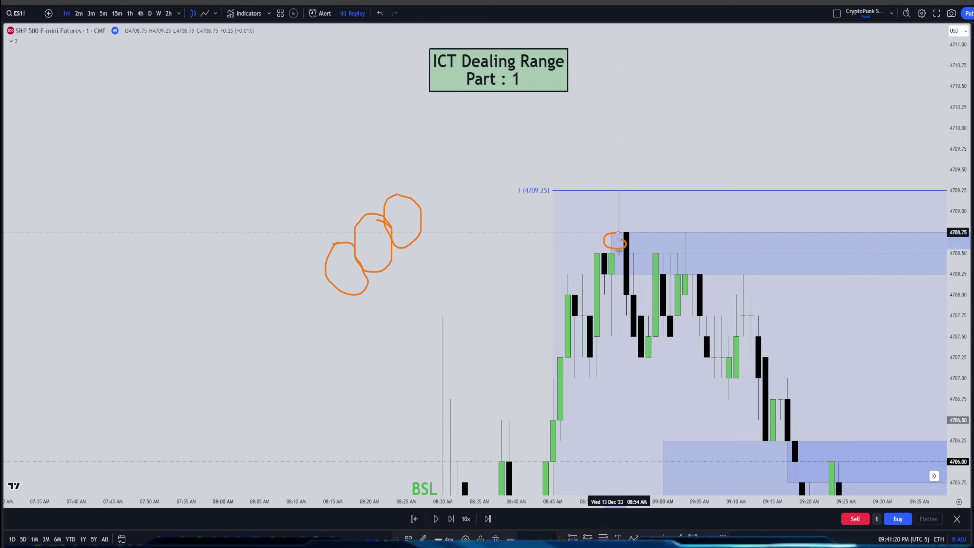
# Delete the three overlapping brush circles, keeping the small one at the 8:54 AM candle.
pyautogui.click(612, 383)
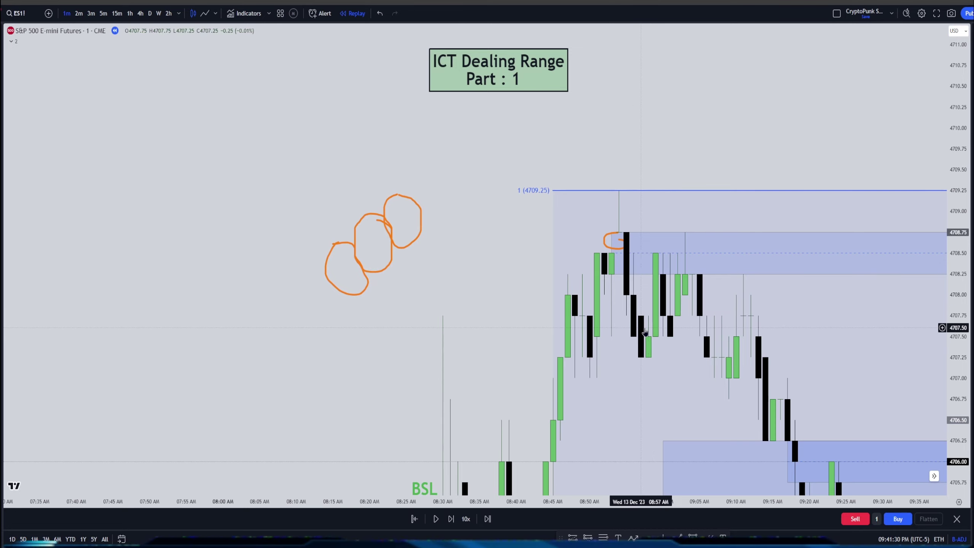
pyautogui.rightClick(450, 202)
pyautogui.moveTo(432, 170); pyautogui.dragTo(321, 296)
pyautogui.press('Delete')
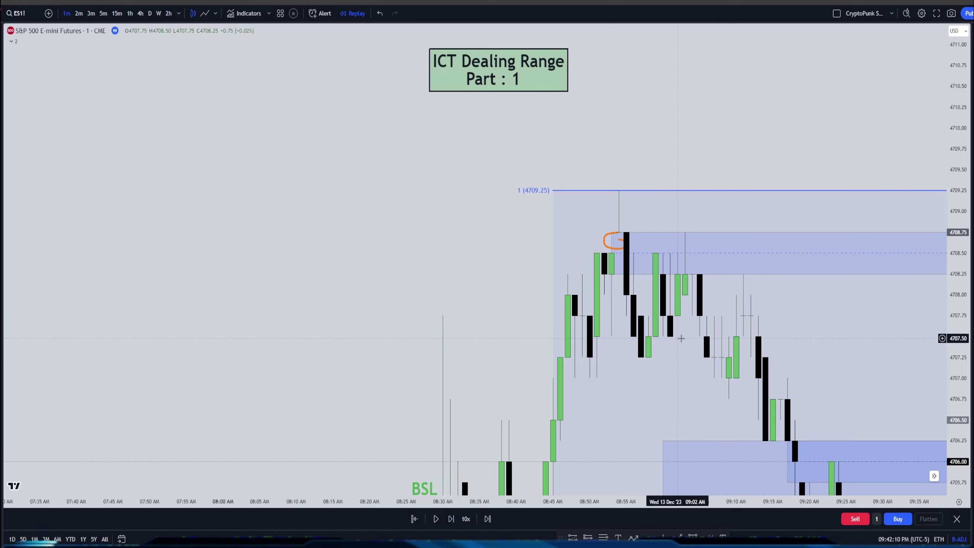
pyautogui.moveTo(647, 394); pyautogui.dragTo(654, 362)
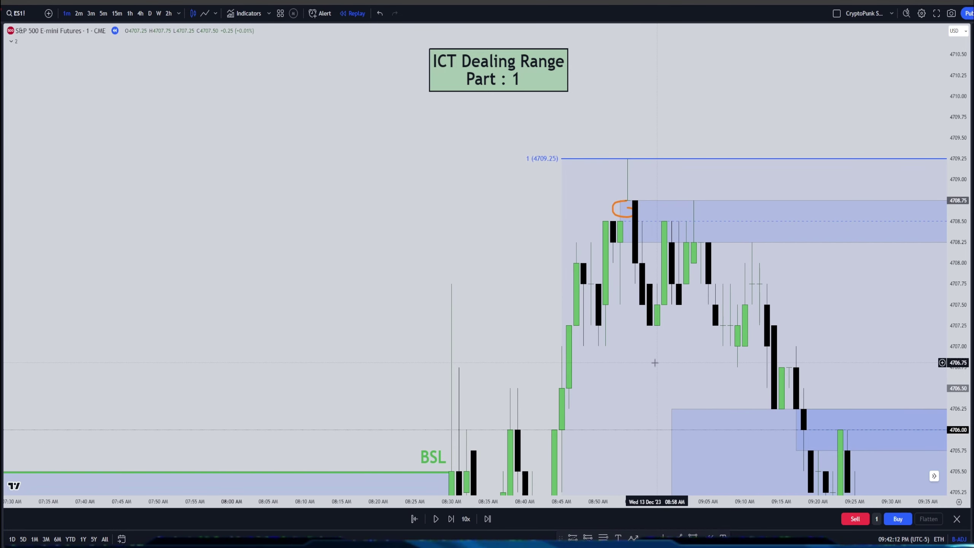
# Draw a rectangle over the small gap between 4708.75 and 4708.50 from the 8:53 AM candle, and extend it to 11:08 AM.
pyautogui.moveTo(624, 259); pyautogui.dragTo(615, 293)
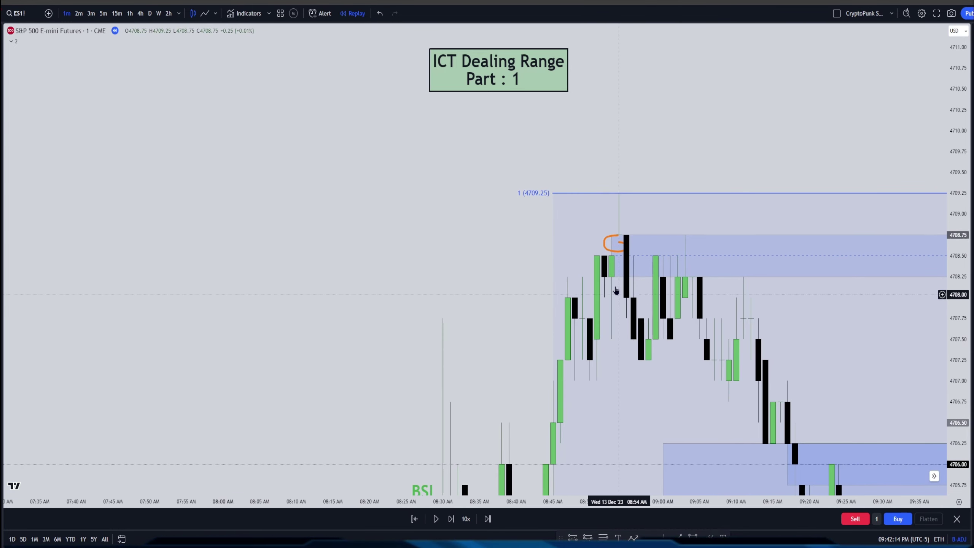
pyautogui.click(614, 255)
pyautogui.click(619, 236)
pyautogui.moveTo(619, 245); pyautogui.dragTo(801, 257)
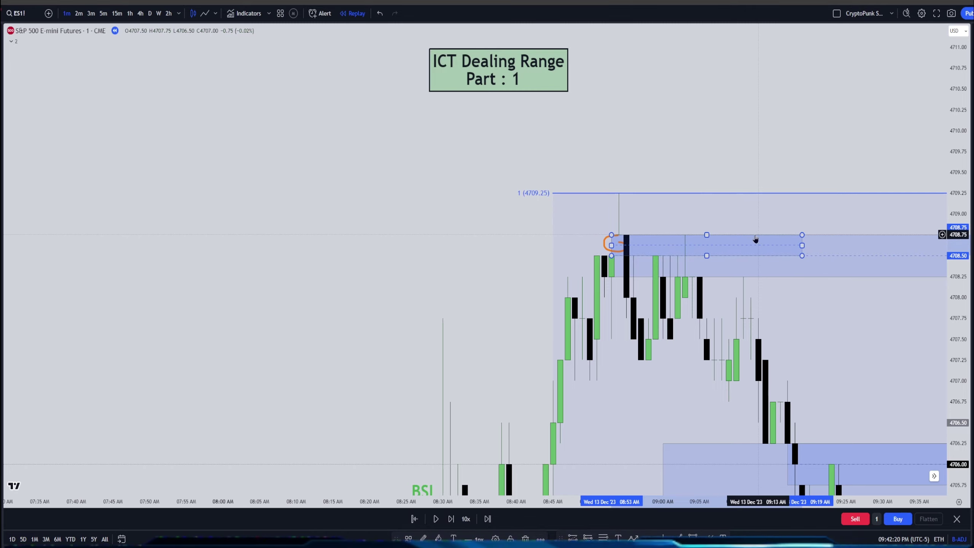
pyautogui.moveTo(818, 300); pyautogui.dragTo(677, 326)
pyautogui.moveTo(662, 274); pyautogui.dragTo(922, 275)
pyautogui.moveTo(786, 406); pyautogui.dragTo(591, 400)
pyautogui.scroll(-6, 592, 400)
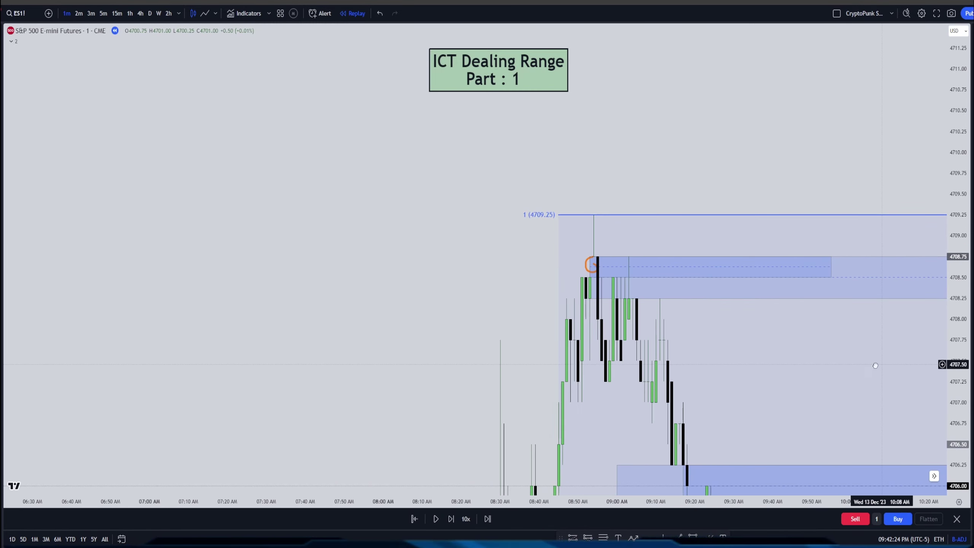
pyautogui.moveTo(875, 365); pyautogui.dragTo(601, 430)
pyautogui.moveTo(558, 332); pyautogui.dragTo(842, 357)
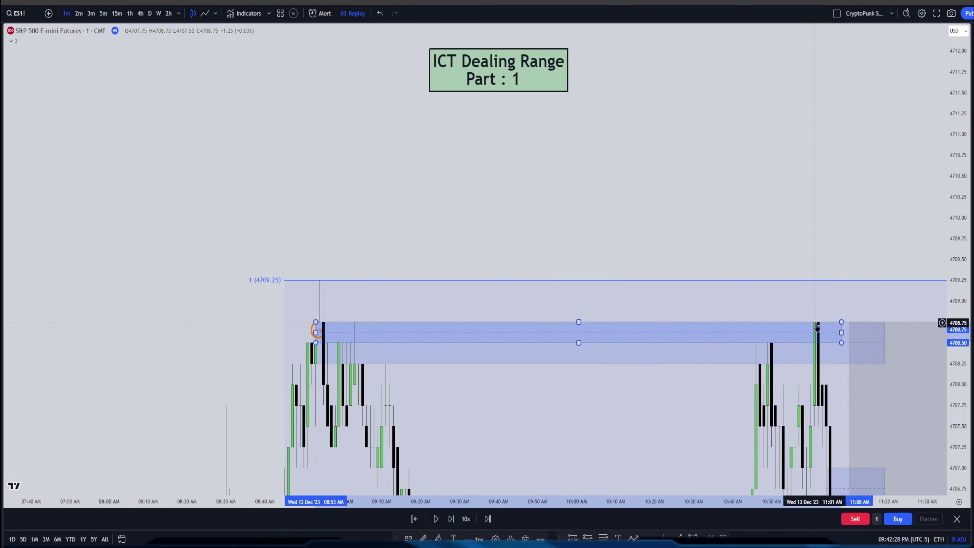
# Draw a small rectangle over the gap between 4707.75 and 4707.50 beneath the 9:05 AM candle, spanning 9:04 to 9:08 AM.
pyautogui.moveTo(819, 326); pyautogui.dragTo(935, 196)
pyautogui.moveTo(669, 310); pyautogui.dragTo(815, 311)
pyautogui.scroll(4, 815, 311)
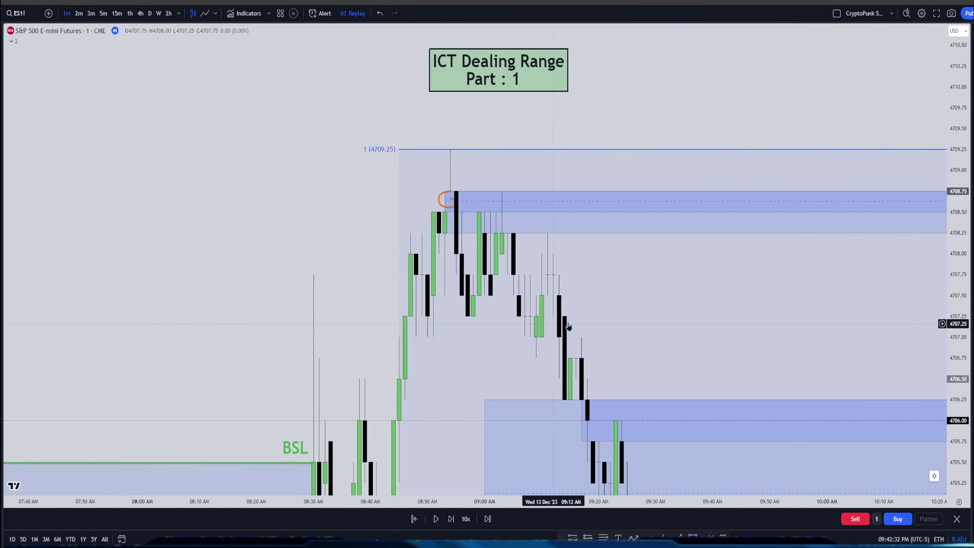
pyautogui.moveTo(549, 326); pyautogui.dragTo(710, 335)
pyautogui.scroll(2, 709, 338)
pyautogui.click(693, 537)
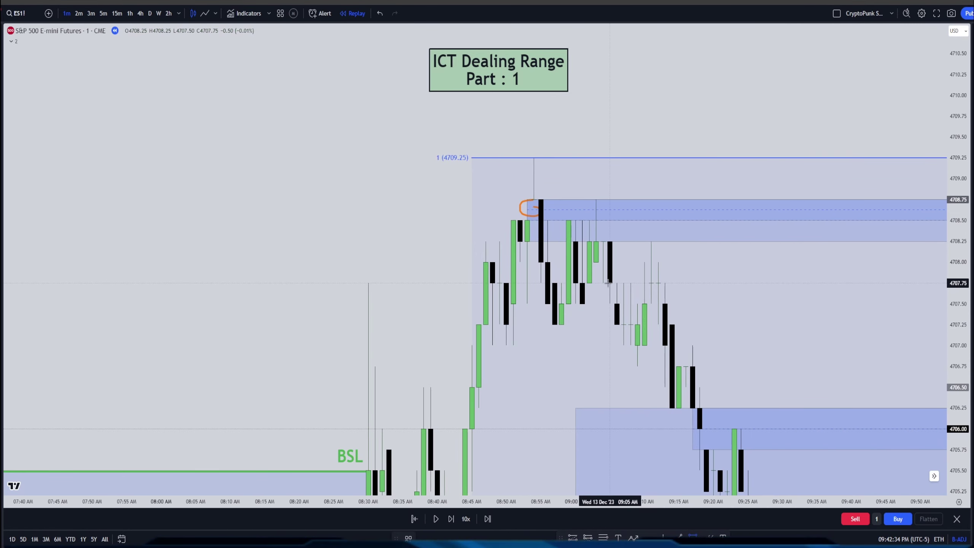
pyautogui.click(610, 283)
pyautogui.click(617, 303)
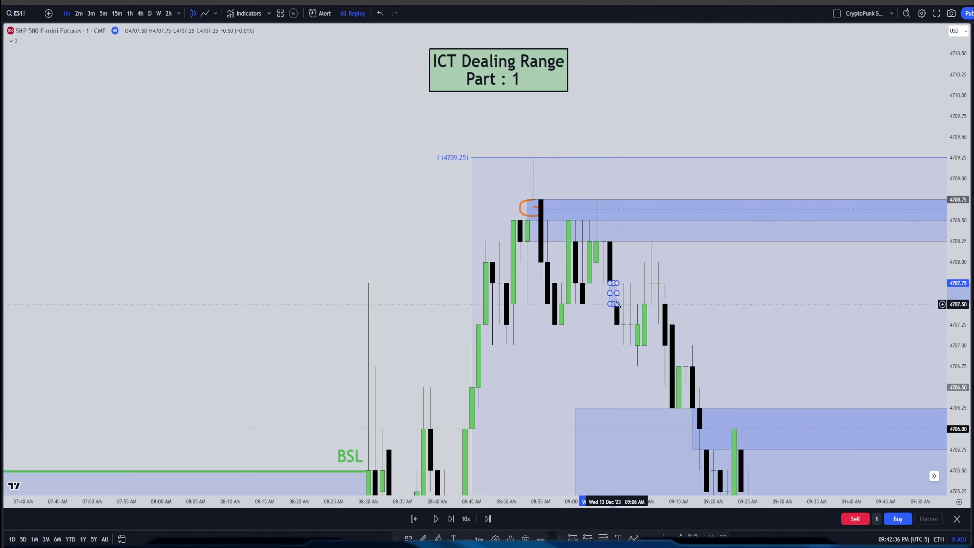
pyautogui.click(591, 316)
pyautogui.moveTo(610, 293); pyautogui.dragTo(631, 293)
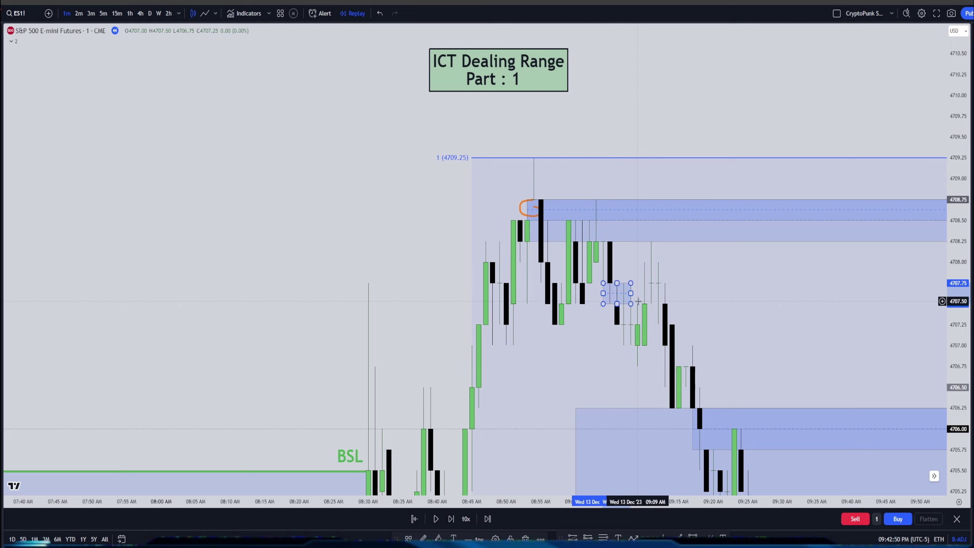
# Extend the 4707.75 to 4707.50 gap rectangle to 11:06 AM.
pyautogui.click(702, 303)
pyautogui.moveTo(702, 302); pyautogui.dragTo(629, 296)
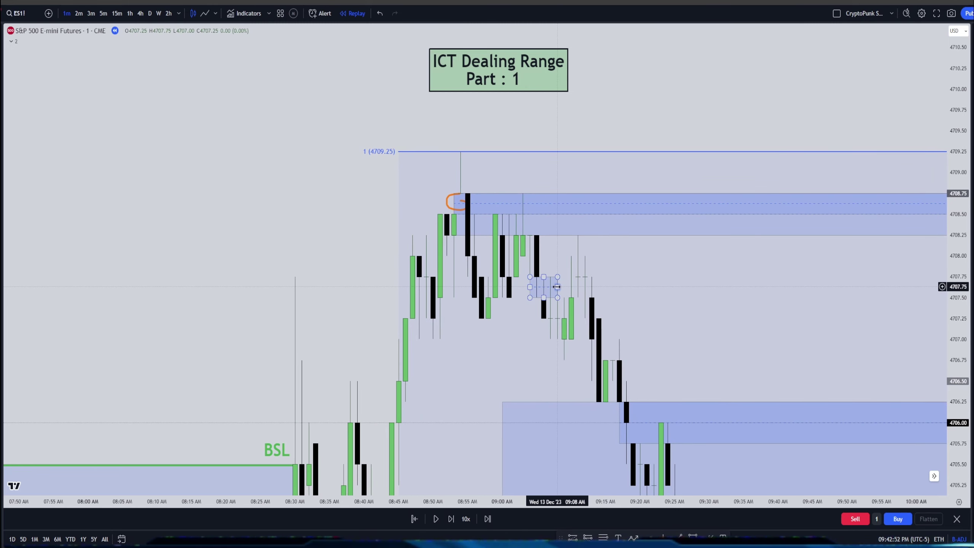
pyautogui.moveTo(558, 287); pyautogui.dragTo(701, 287)
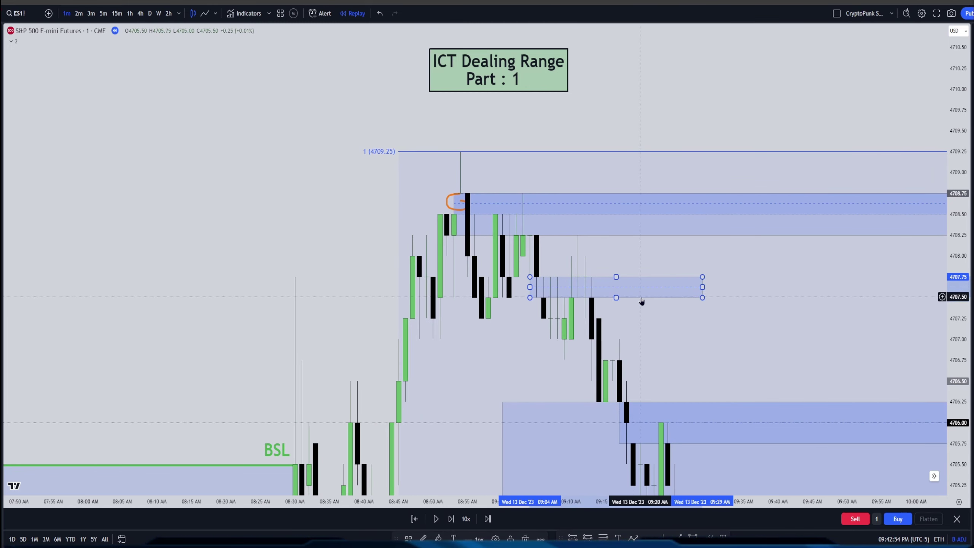
pyautogui.moveTo(772, 291); pyautogui.dragTo(656, 294)
pyautogui.moveTo(587, 289); pyautogui.dragTo(711, 291)
pyautogui.moveTo(780, 330); pyautogui.dragTo(472, 350)
pyautogui.scroll(-3, 472, 351)
pyautogui.click(625, 308)
pyautogui.moveTo(624, 308); pyautogui.dragTo(942, 307)
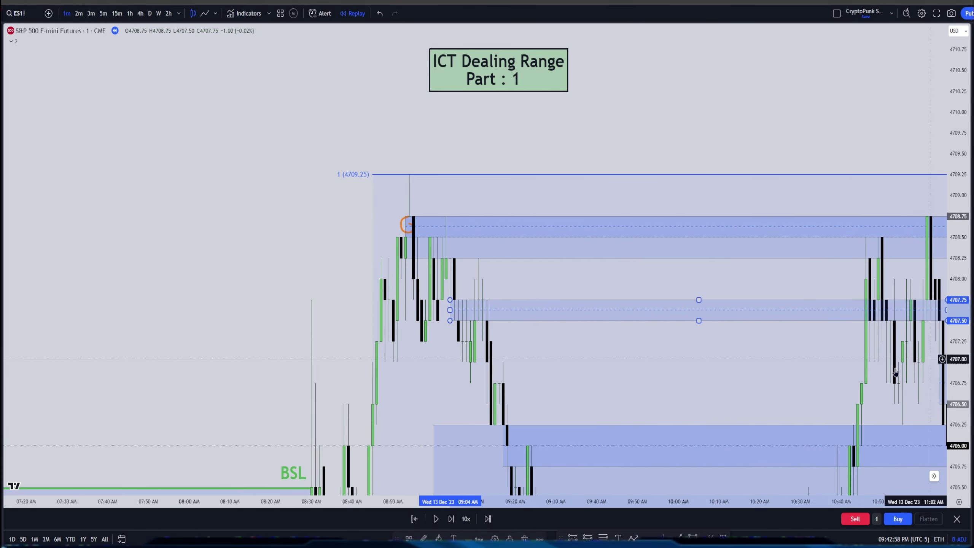
# Examine how the candles between 10:45 and 11:05 AM trade around the 4707.75 to 4707.50 gap rectangle.
pyautogui.moveTo(676, 372); pyautogui.dragTo(362, 364)
pyautogui.scroll(4, 632, 378)
pyautogui.scroll(4, 859, 401)
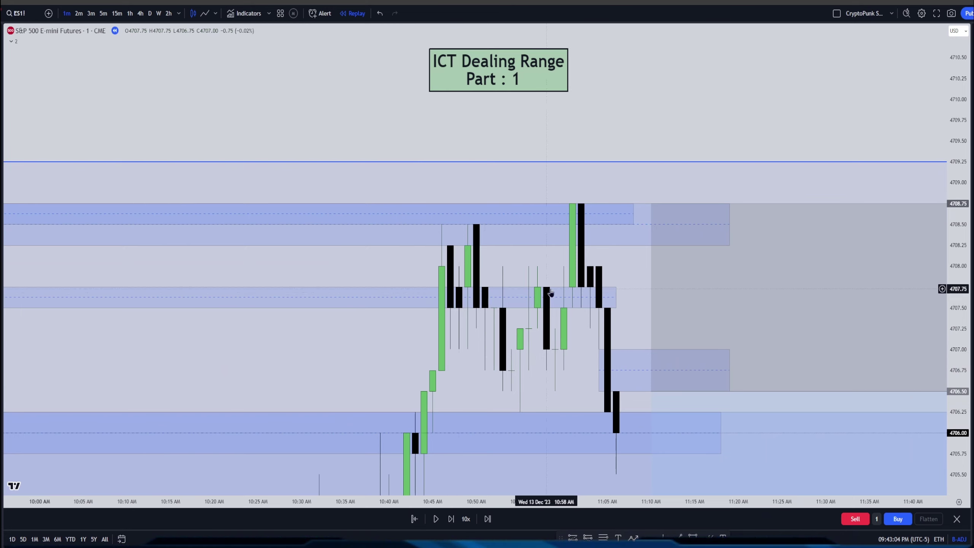
pyautogui.click(570, 302)
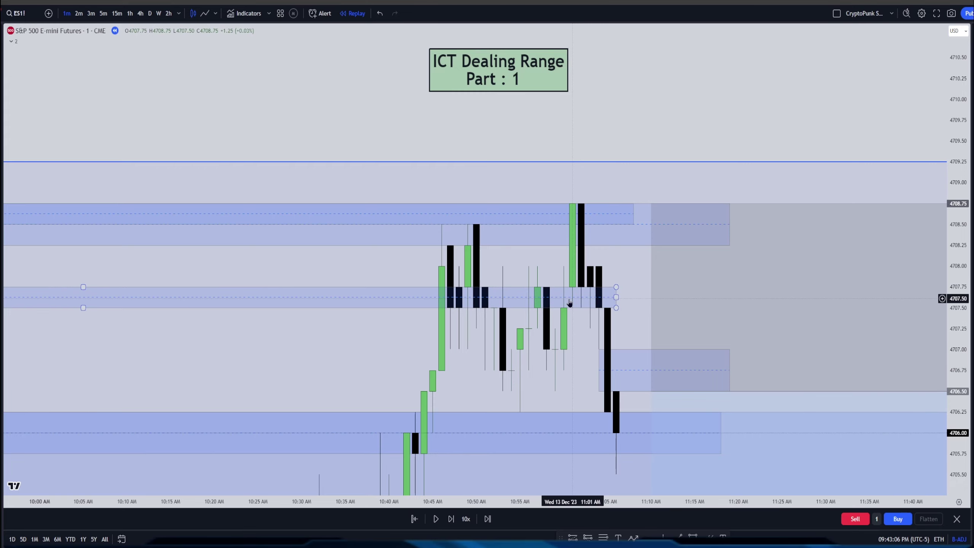
pyautogui.moveTo(623, 299); pyautogui.dragTo(576, 192)
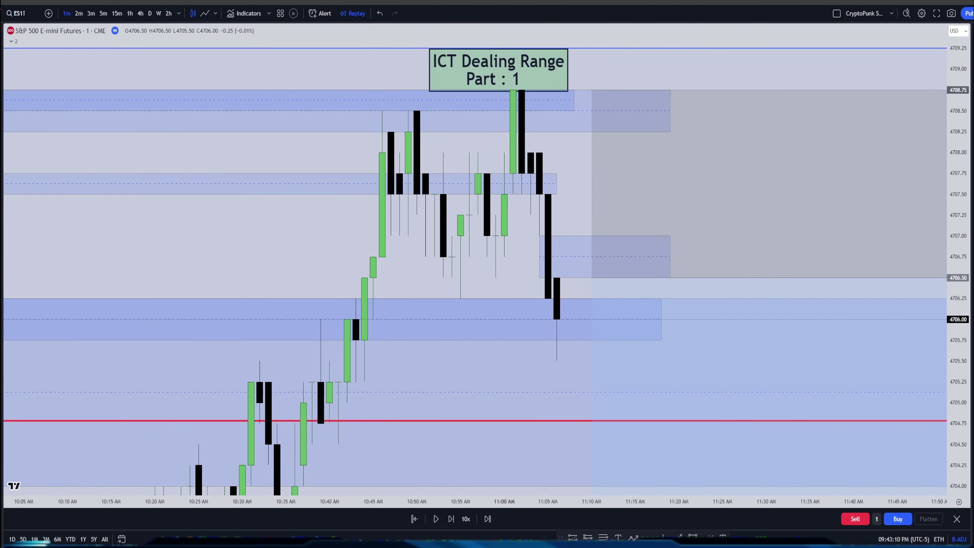
pyautogui.click(542, 182)
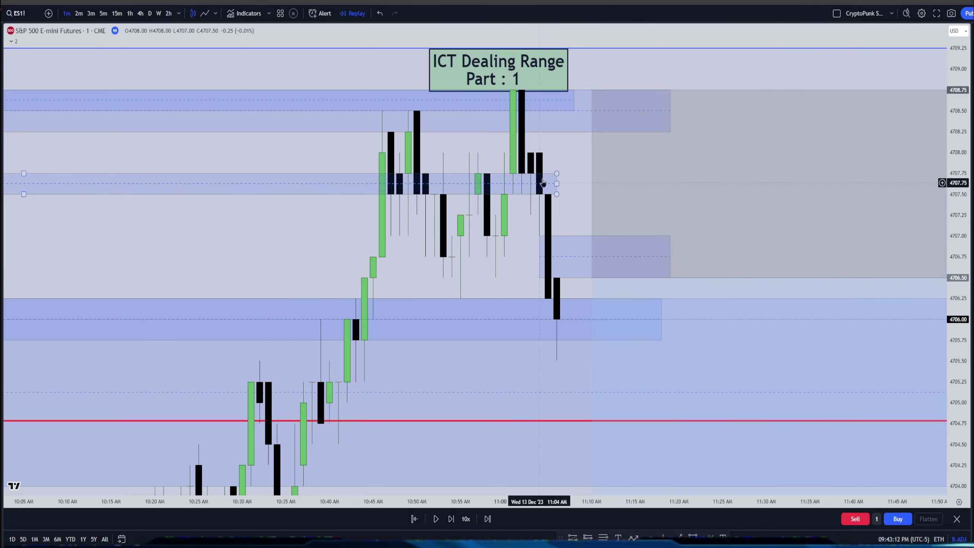
# Delete the gap rectangle between 4707.75 and 4707.50.
pyautogui.scroll(-5, 402, 324)
pyautogui.moveTo(407, 267); pyautogui.dragTo(596, 279)
pyautogui.click(278, 193)
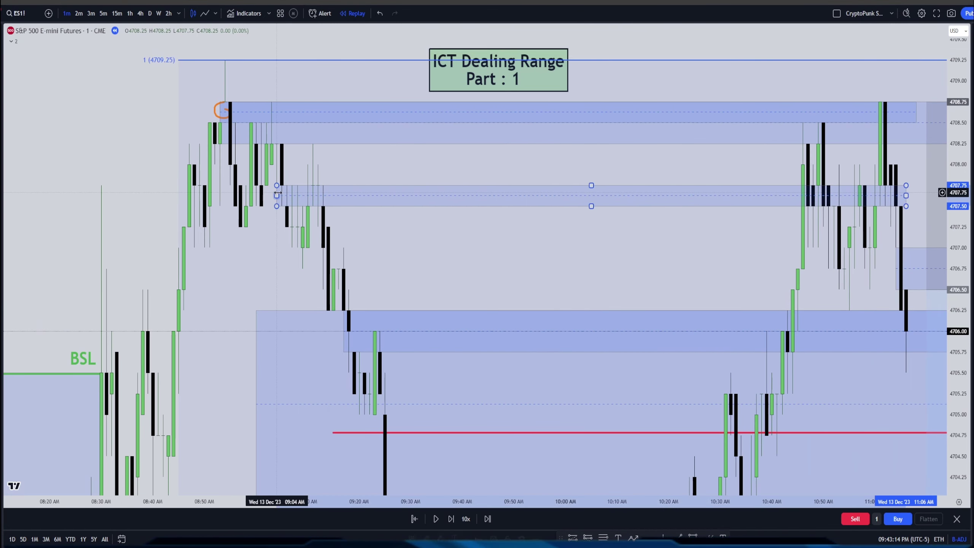
pyautogui.press('Delete')
# Draw a rectangle over the gap between 4703.75 and 4703.50 at the 8:34 AM candle, and extend it to 9:42 AM.
pyautogui.moveTo(350, 280); pyautogui.dragTo(617, 276)
pyautogui.scroll(2, 614, 277)
pyautogui.moveTo(402, 401)
pyautogui.mouseDown()
pyautogui.moveTo(388, 285)
pyautogui.moveTo(457, 331)
pyautogui.mouseUp()
pyautogui.moveTo(452, 471); pyautogui.dragTo(549, 350)
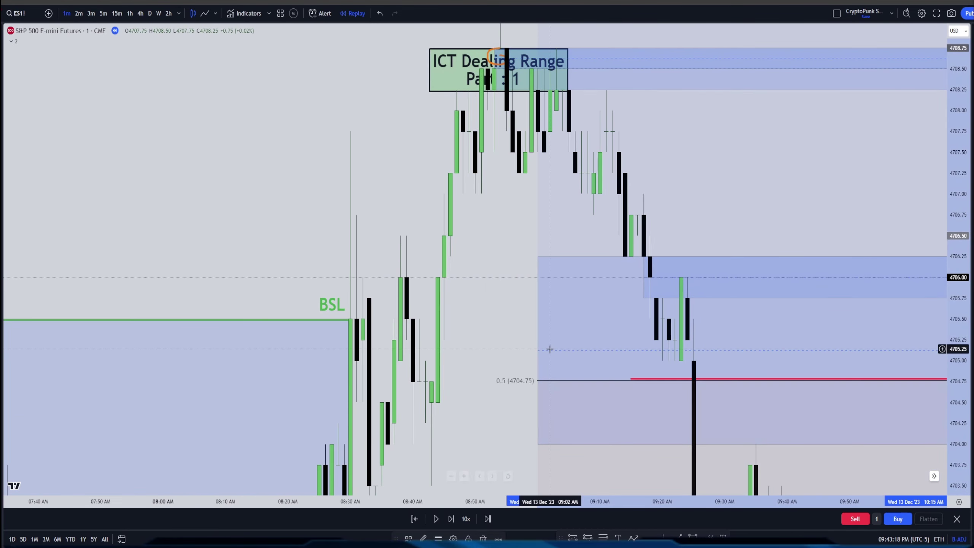
pyautogui.moveTo(379, 331)
pyautogui.mouseDown()
pyautogui.moveTo(477, 203)
pyautogui.moveTo(456, 223)
pyautogui.mouseUp()
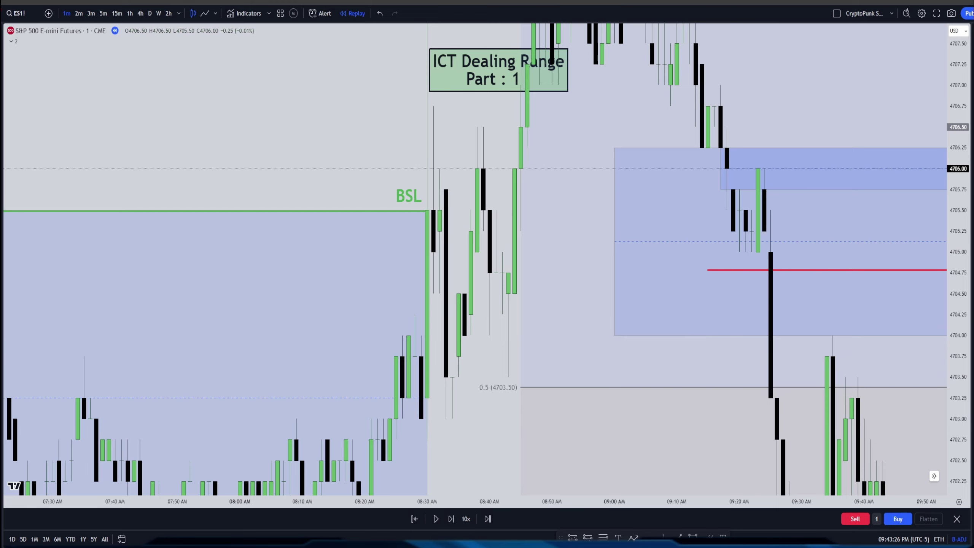
pyautogui.click(693, 537)
pyautogui.click(458, 356)
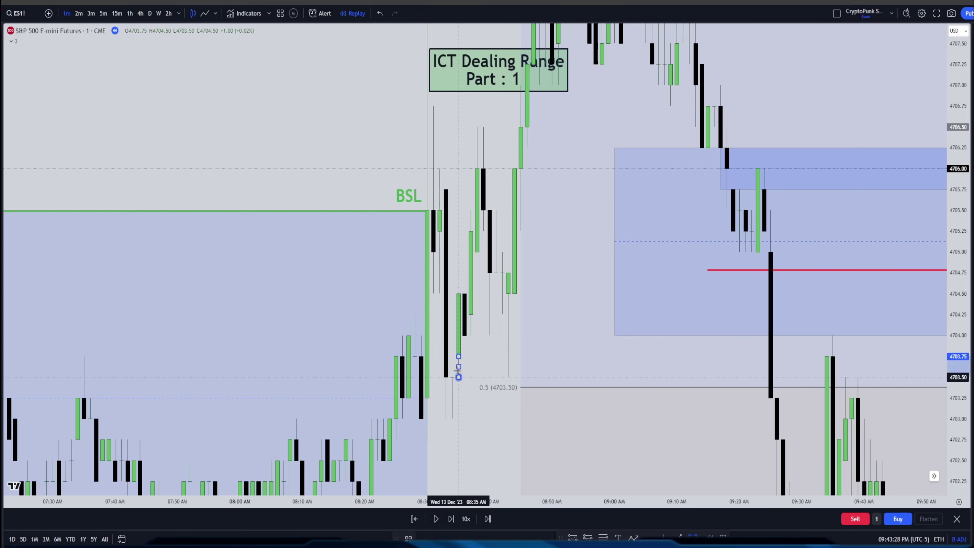
pyautogui.moveTo(460, 366); pyautogui.dragTo(876, 367)
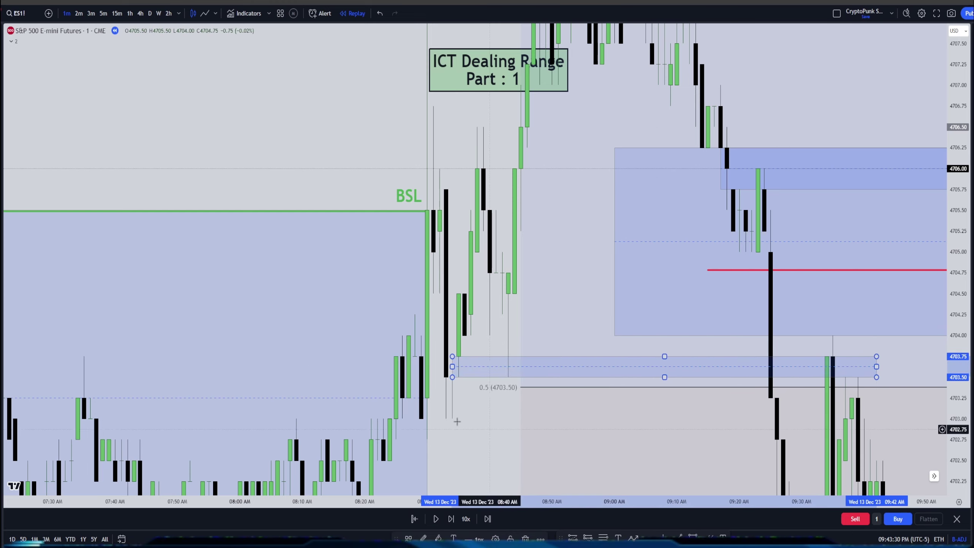
# Examine the 4703.75 to 4703.50 rectangle's lower edge at the 8:34 AM candle, and how the 9:30s candles meet it.
pyautogui.click(470, 407)
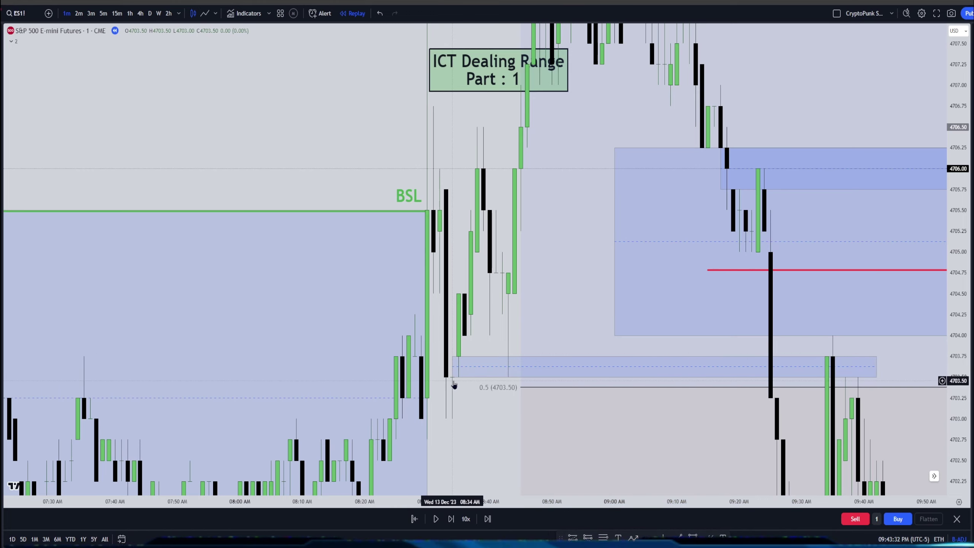
pyautogui.click(458, 361)
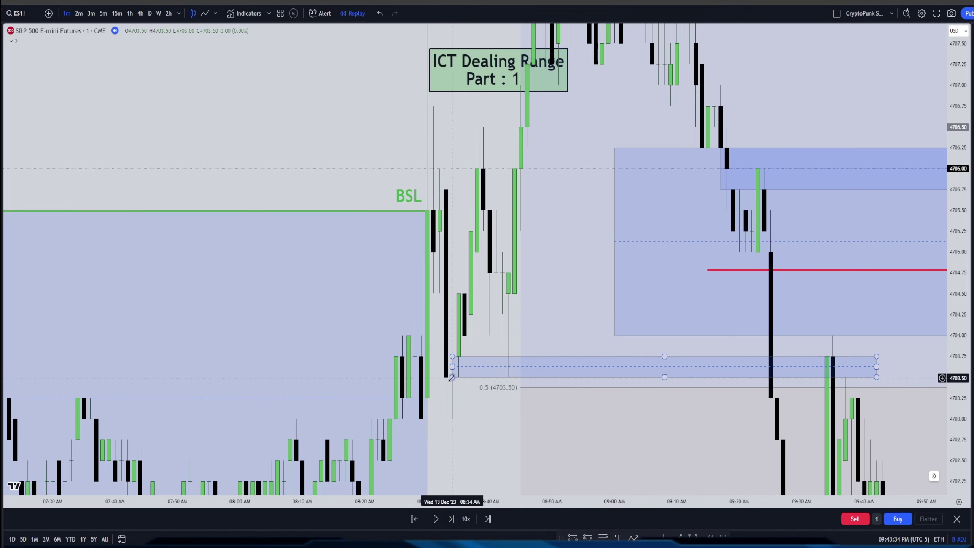
pyautogui.scroll(4, 454, 454)
pyautogui.moveTo(454, 454); pyautogui.dragTo(597, 452)
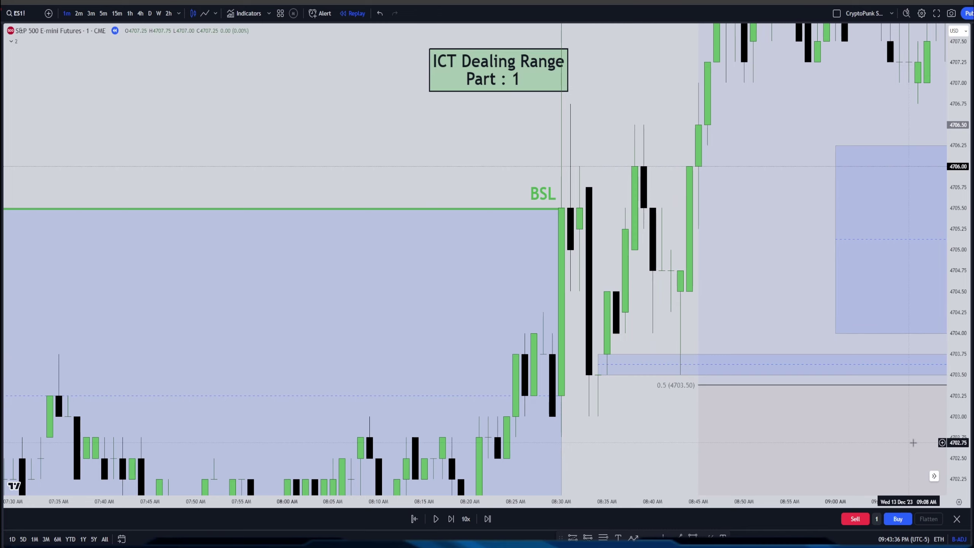
pyautogui.moveTo(958, 462); pyautogui.dragTo(958, 305)
pyautogui.moveTo(624, 456); pyautogui.dragTo(897, 282)
pyautogui.scroll(3, 897, 281)
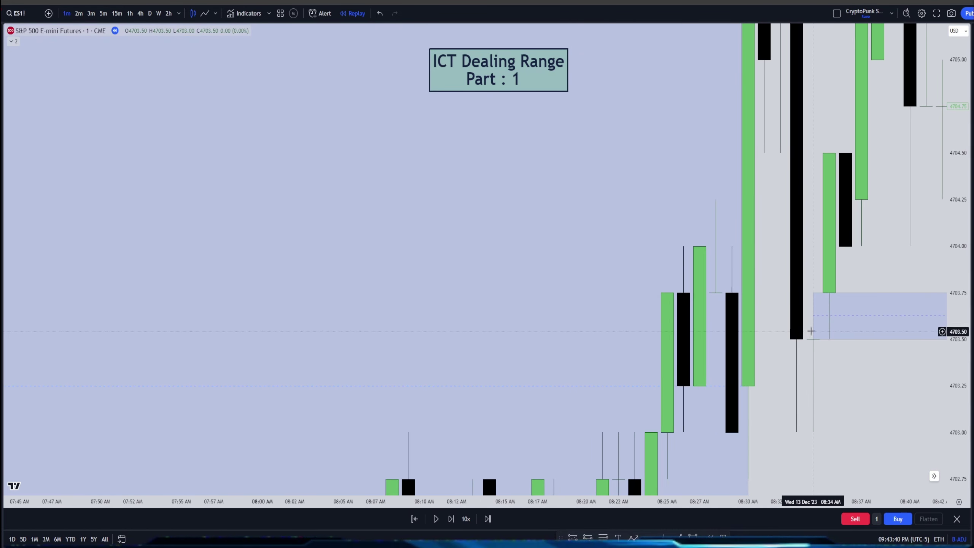
pyautogui.click(813, 339)
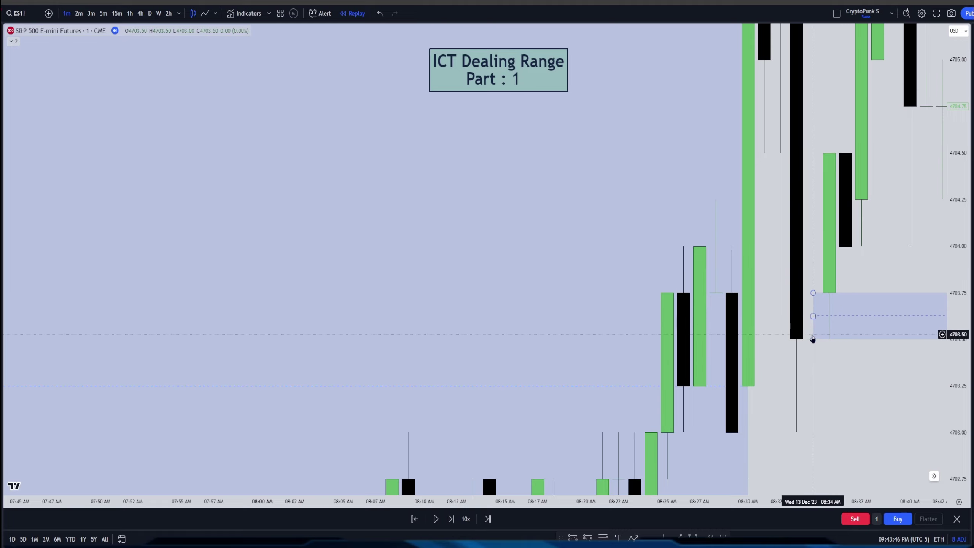
pyautogui.moveTo(820, 342); pyautogui.dragTo(470, 365)
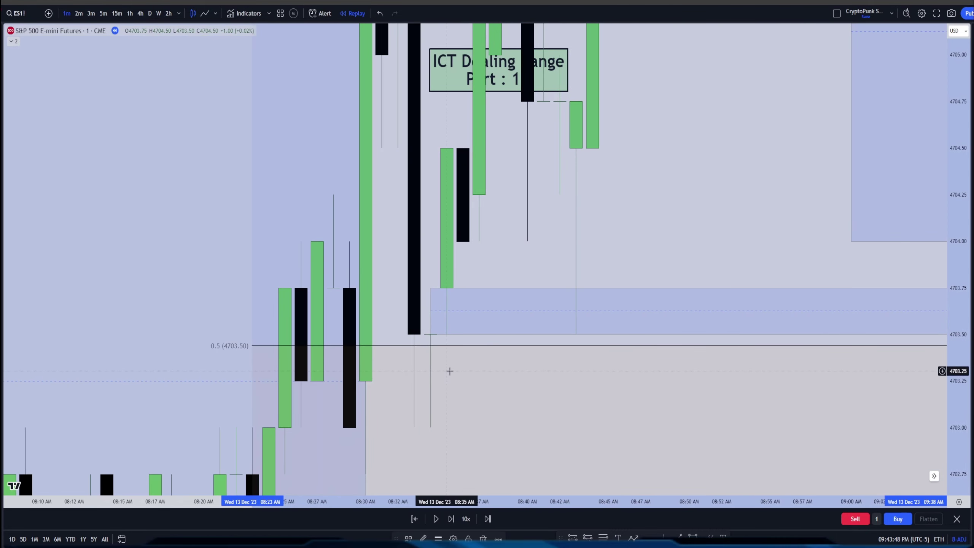
pyautogui.hotkey('ctrl', 'z')
pyautogui.scroll(-10, 458, 368)
pyautogui.moveTo(955, 307); pyautogui.dragTo(954, 485)
pyautogui.click(719, 306)
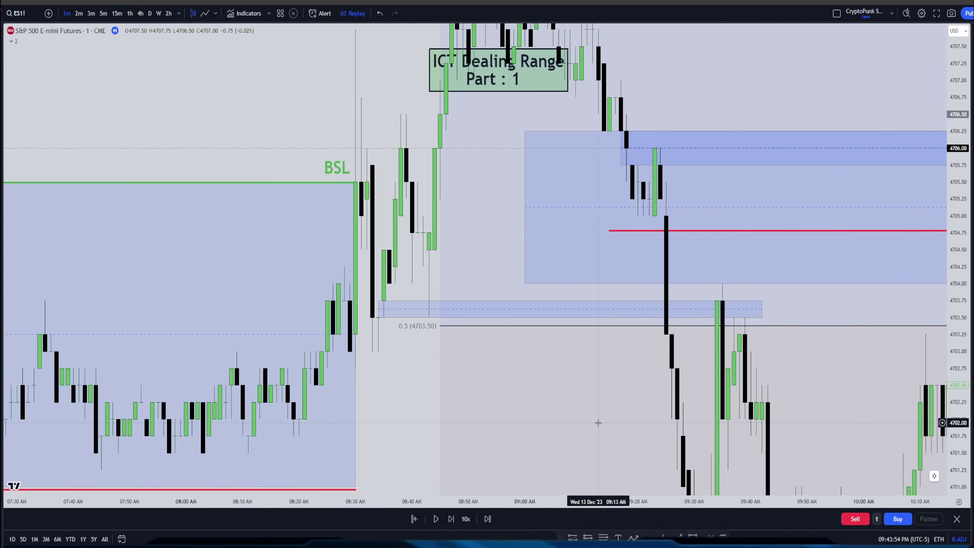
# Draw a rectangle over the gap between 4702.00 and 4701.75 from the 9:27 AM candle, and extend it to about 10:18 AM.
pyautogui.moveTo(391, 430)
pyautogui.mouseDown()
pyautogui.moveTo(425, 444)
pyautogui.moveTo(616, 385)
pyautogui.moveTo(710, 318)
pyautogui.moveTo(313, 207)
pyautogui.mouseUp()
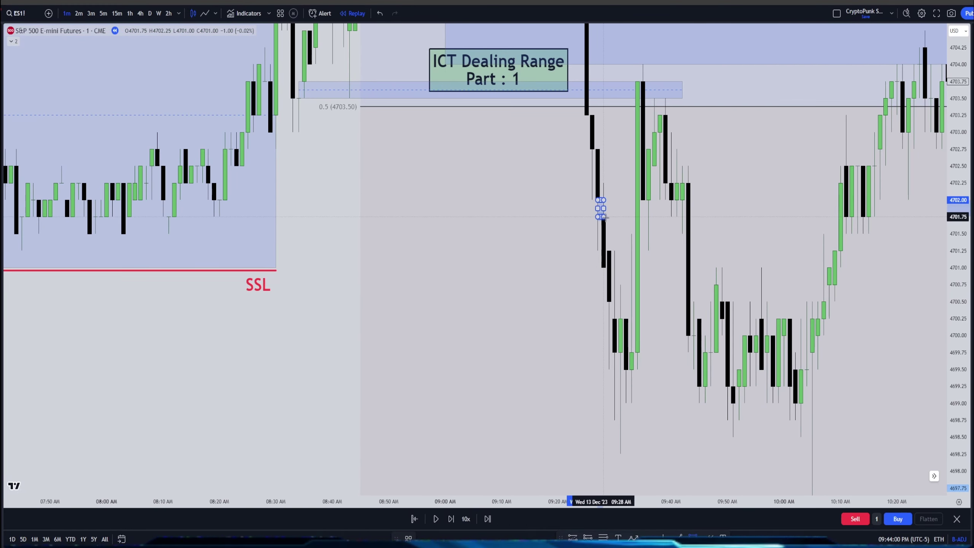
pyautogui.moveTo(612, 210); pyautogui.dragTo(921, 209)
pyautogui.moveTo(888, 247); pyautogui.dragTo(740, 231)
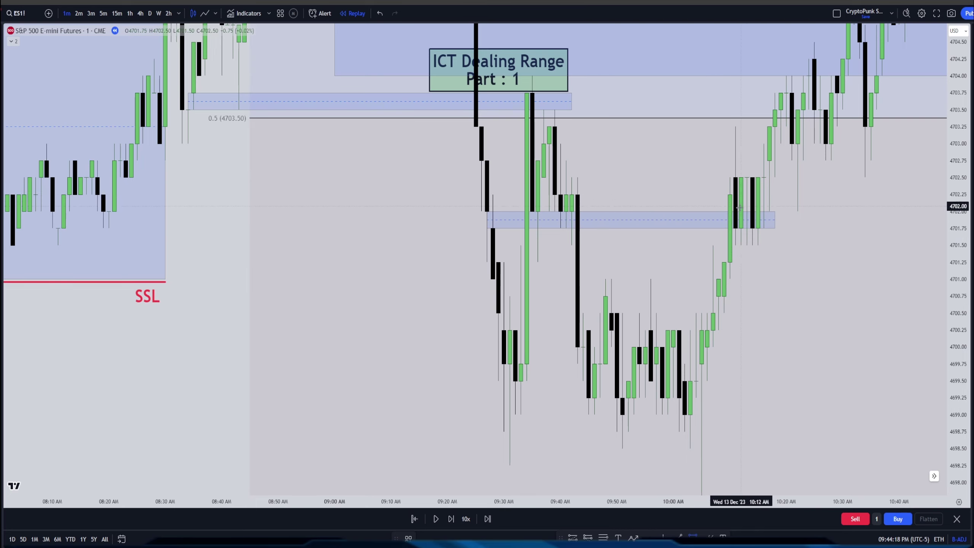
# Draw a rectangle between 4700.50 and 4700.25 ending at 10:15 AM, and set its start to the 9:49 AM candle.
pyautogui.click(498, 313)
pyautogui.click(504, 329)
pyautogui.moveTo(504, 322); pyautogui.dragTo(757, 322)
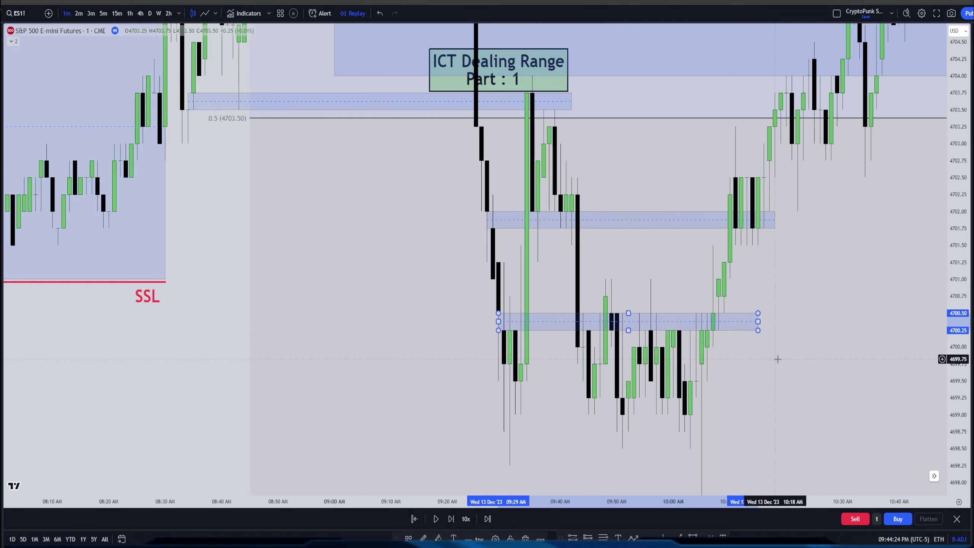
pyautogui.scroll(3, 499, 383)
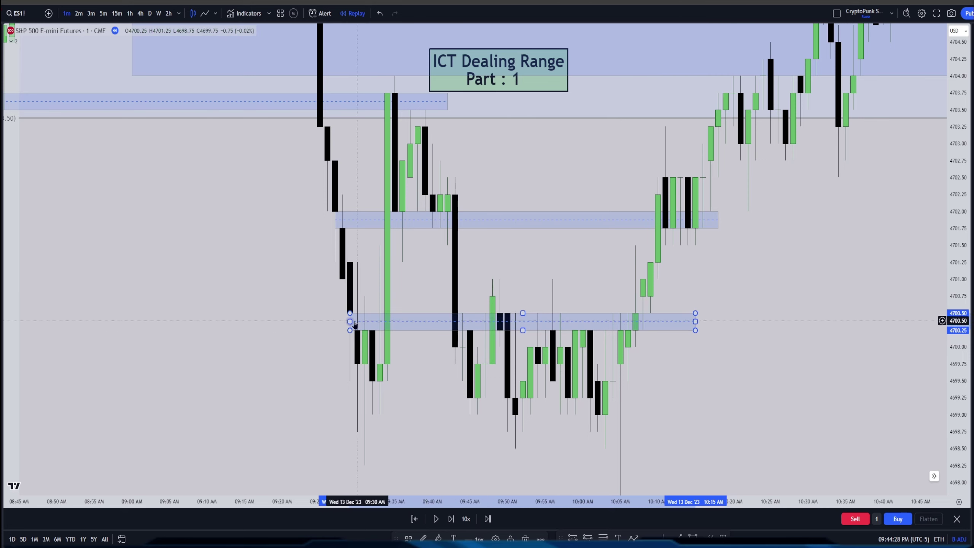
pyautogui.moveTo(350, 321); pyautogui.dragTo(494, 325)
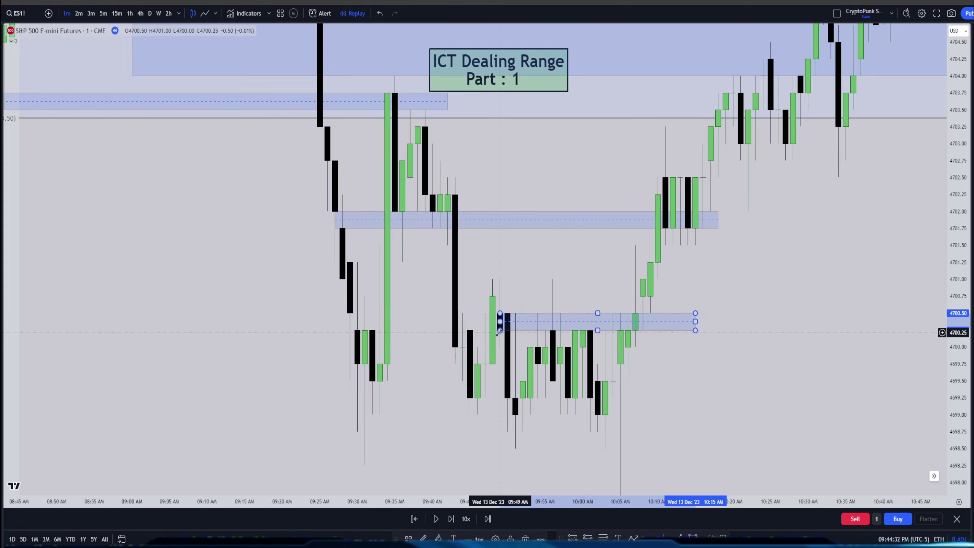
# Examine the 4700.50 to 4700.25 rectangle at the 9:49 AM candle and the price action through it up to 10:07 AM.
pyautogui.moveTo(957, 487); pyautogui.dragTo(958, 393)
pyautogui.moveTo(761, 425); pyautogui.dragTo(963, 328)
pyautogui.scroll(6, 698, 328)
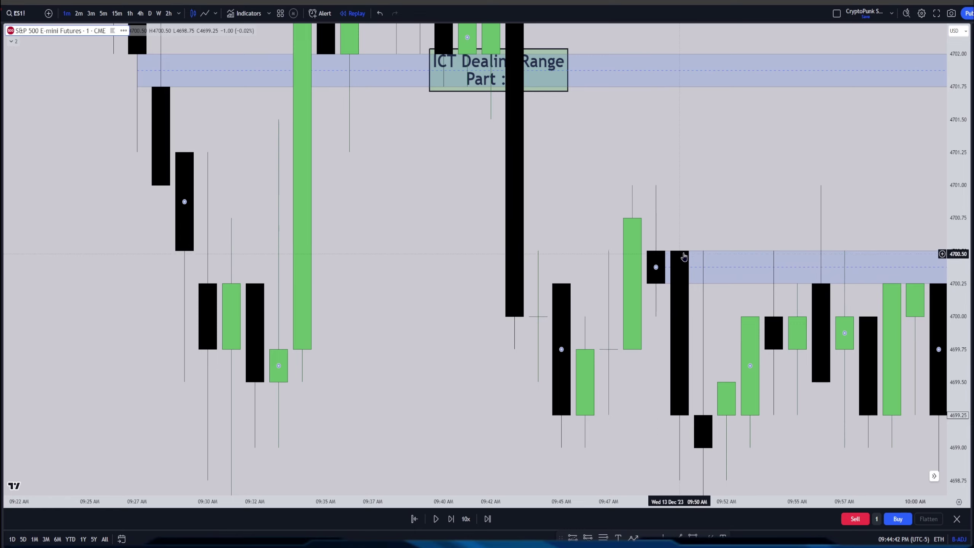
pyautogui.click(665, 273)
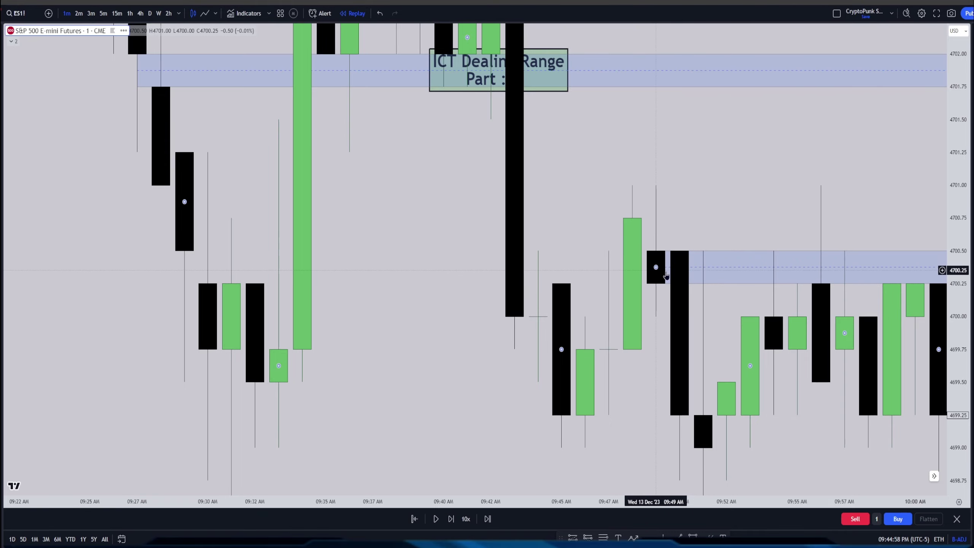
pyautogui.moveTo(716, 236); pyautogui.dragTo(352, 231)
pyautogui.scroll(-3, 356, 233)
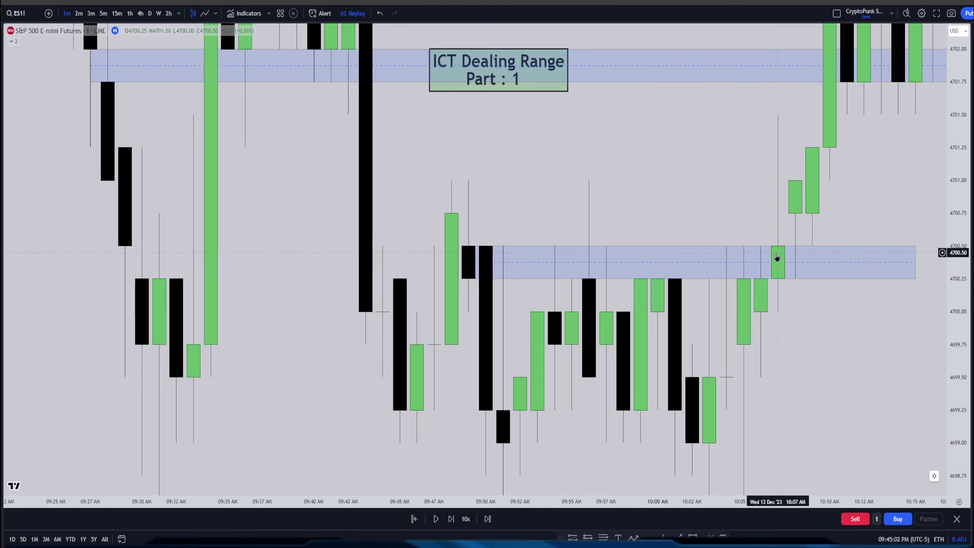
# Draw a rectangle between 4700.75 and 4700.50 from the 10:07 AM candle to 10:25 AM.
pyautogui.moveTo(784, 262)
pyautogui.mouseDown()
pyautogui.moveTo(652, 248)
pyautogui.moveTo(945, 265)
pyautogui.mouseUp()
pyautogui.click(730, 411)
pyautogui.scroll(-5, 730, 411)
pyautogui.moveTo(858, 352); pyautogui.dragTo(689, 415)
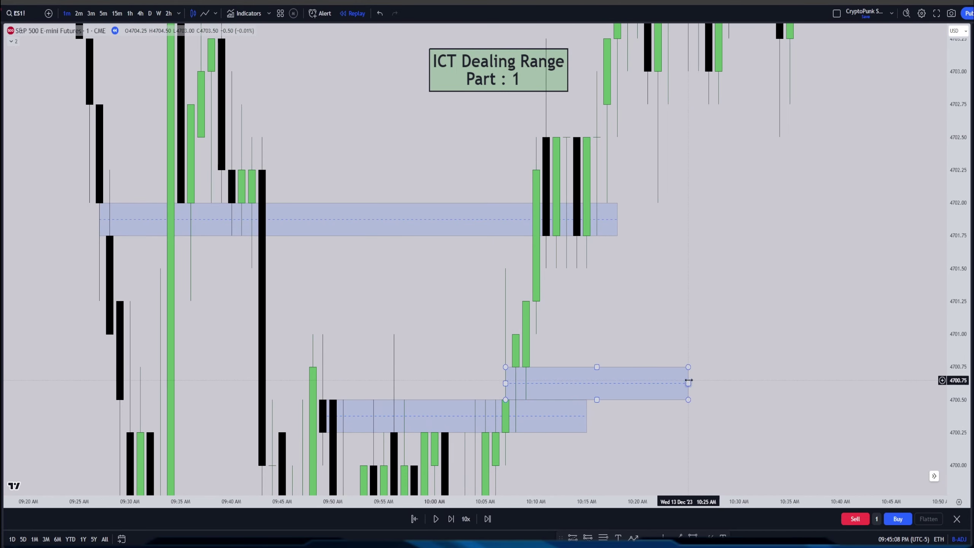
pyautogui.moveTo(688, 381); pyautogui.dragTo(970, 417)
pyautogui.moveTo(752, 409); pyautogui.dragTo(533, 386)
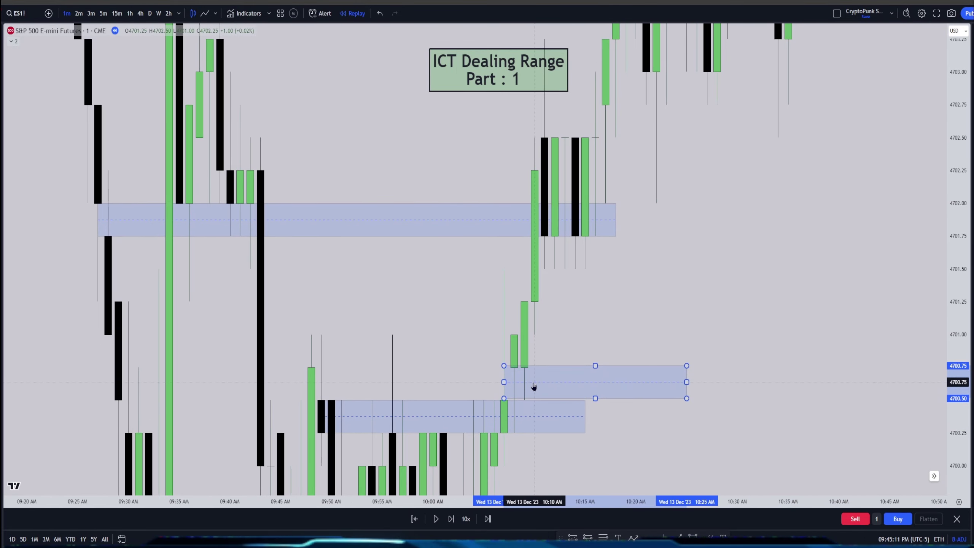
# Delete the 4700.50 to 4700.25 rectangle and extend the 4700.75 to 4700.50 rectangle's end to 10:33 AM.
pyautogui.click(585, 416)
pyautogui.press('Delete')
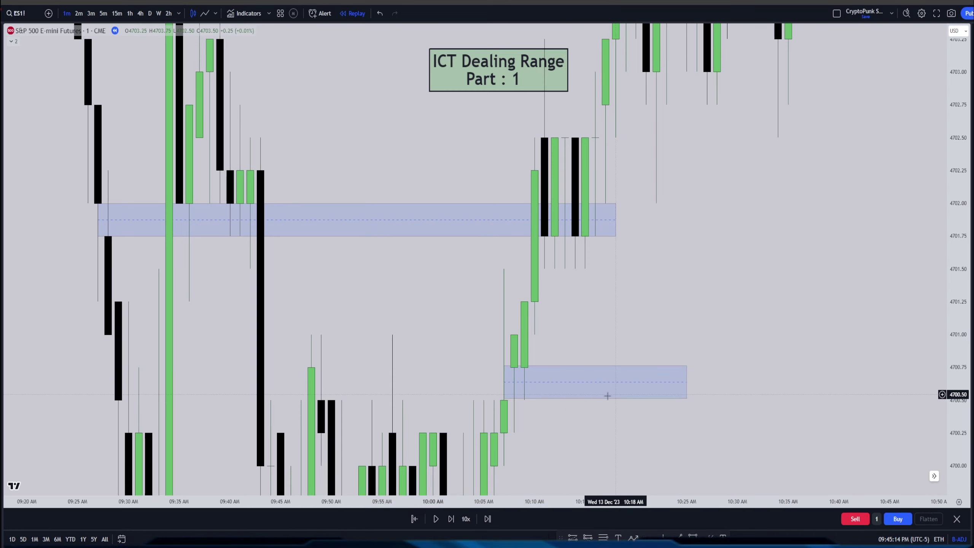
pyautogui.click(509, 395)
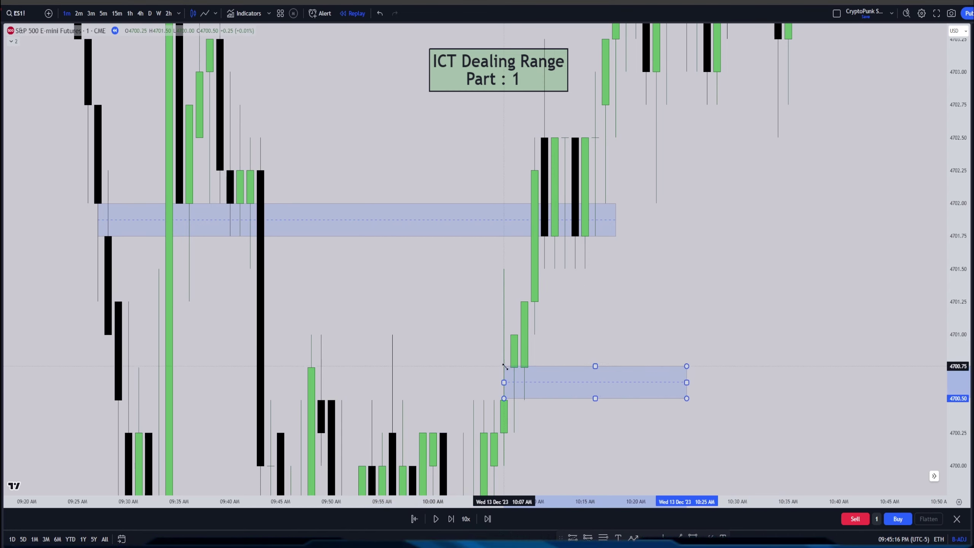
pyautogui.moveTo(503, 381)
pyautogui.mouseDown()
pyautogui.moveTo(514, 383)
pyautogui.moveTo(504, 383)
pyautogui.mouseUp()
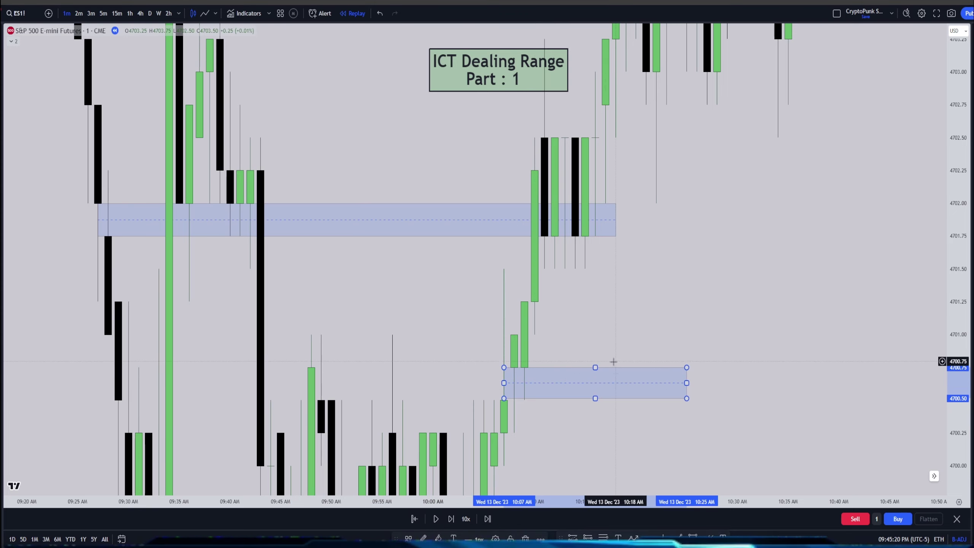
pyautogui.moveTo(685, 383); pyautogui.dragTo(768, 383)
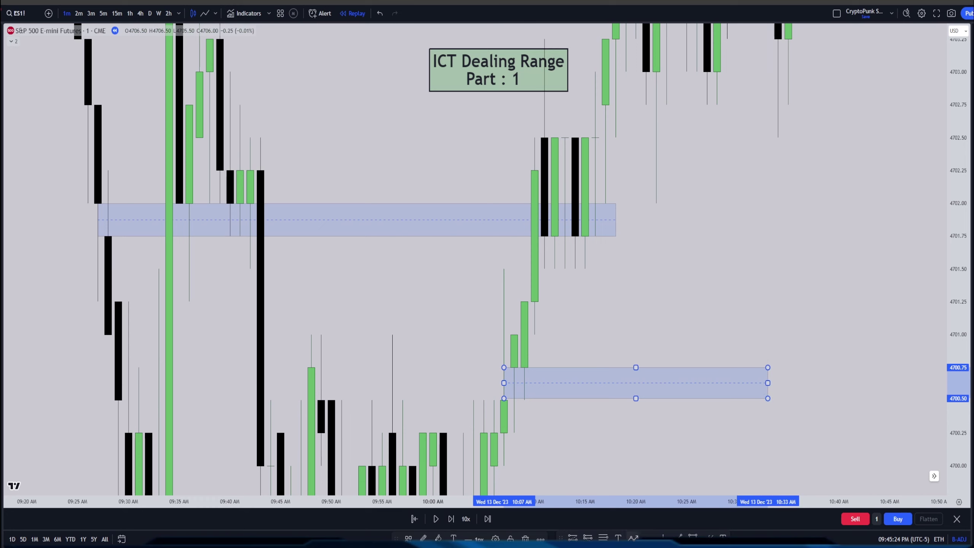
# Draw a path from 4700.50 at 10:28 AM up to about 4701.00, down below 4700.25, and back up to 4700.75.
pyautogui.click(589, 487)
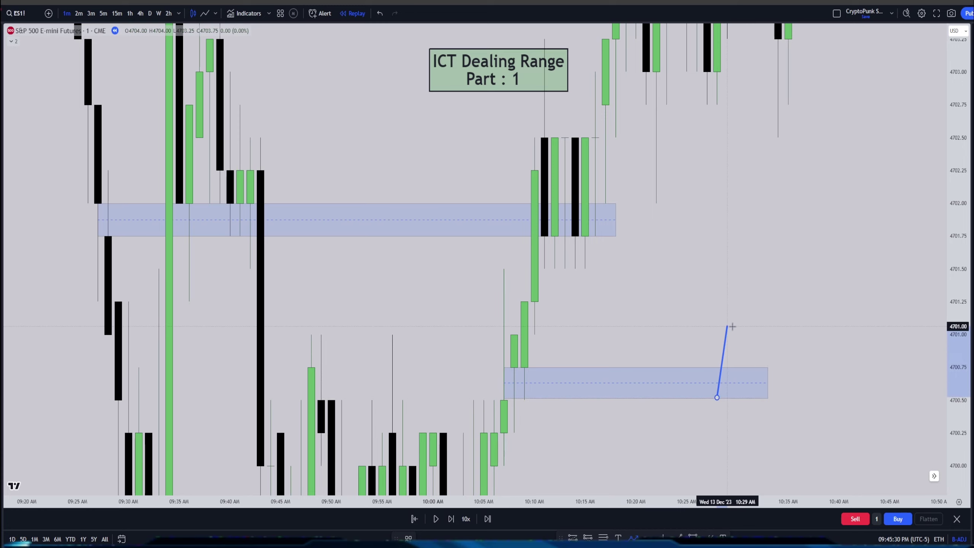
pyautogui.click(717, 367)
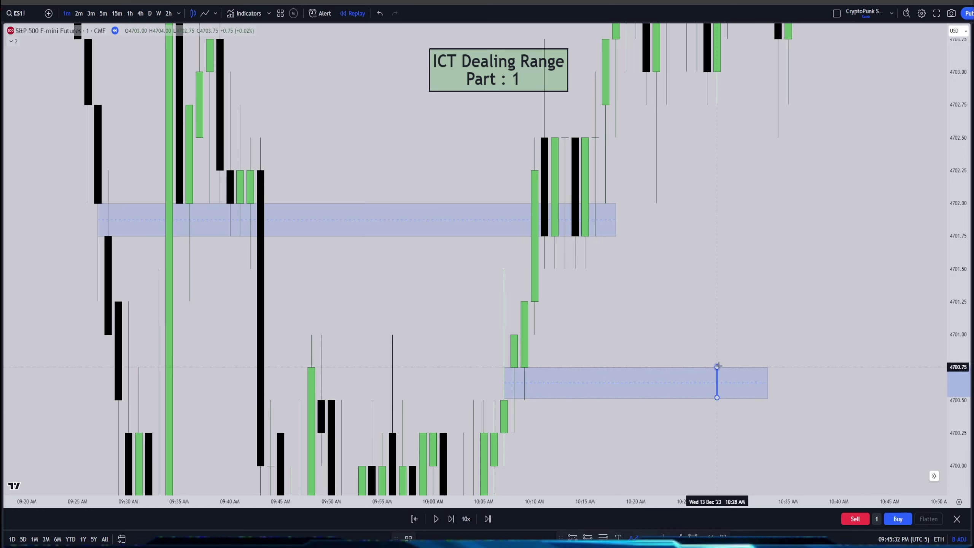
pyautogui.click(717, 327)
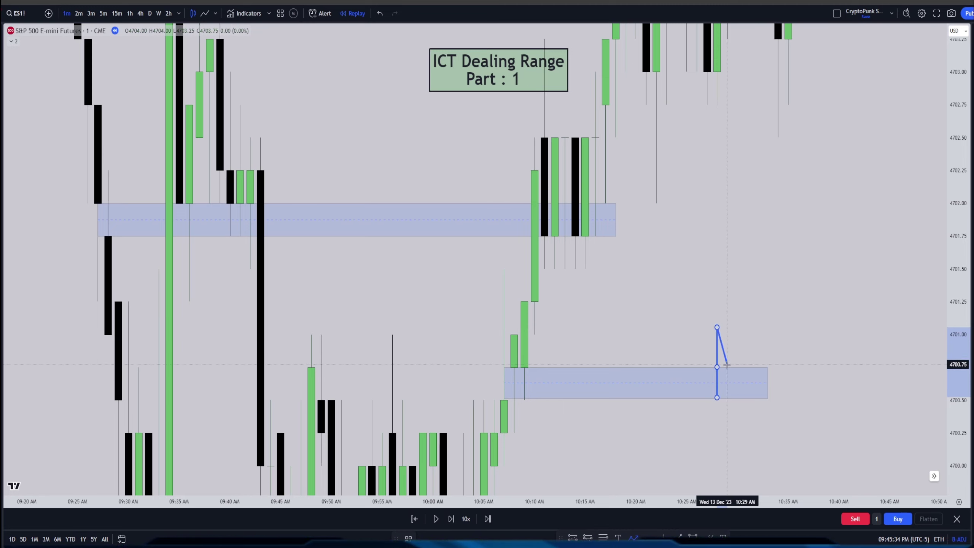
pyautogui.click(736, 448)
pyautogui.doubleClick(741, 368)
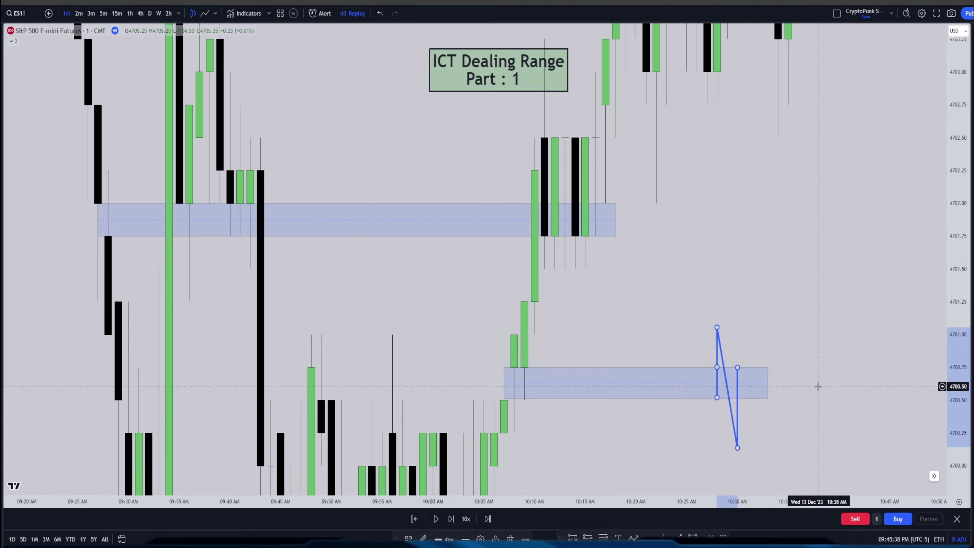
# Spread the path's points into a zigzag, starting at 4700.50 at 10:26 AM and ending one candle past 10:30 AM.
pyautogui.moveTo(738, 371); pyautogui.dragTo(748, 370)
pyautogui.moveTo(717, 399)
pyautogui.mouseDown()
pyautogui.moveTo(704, 399)
pyautogui.moveTo(712, 369)
pyautogui.moveTo(698, 401)
pyautogui.mouseUp()
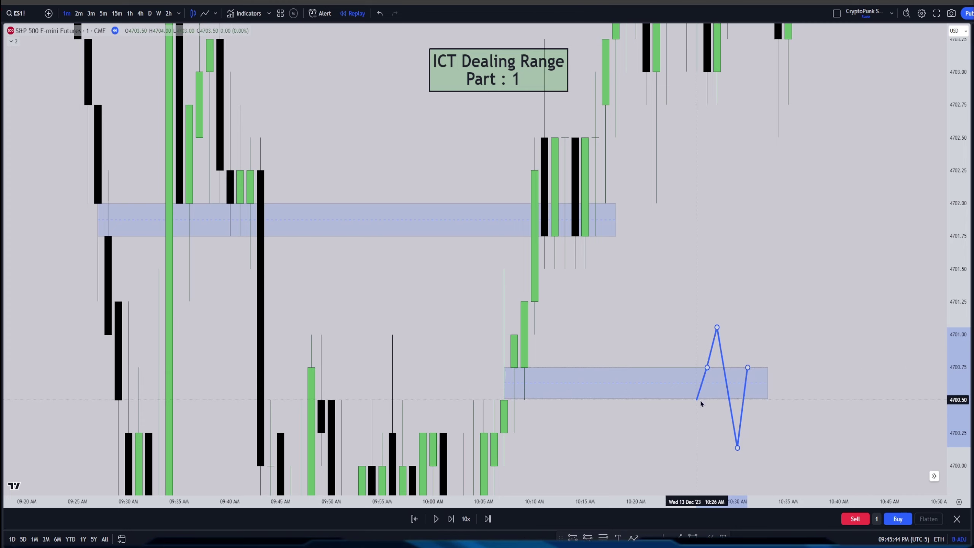
pyautogui.click(705, 425)
pyautogui.click(697, 400)
pyautogui.moveTo(698, 401); pyautogui.dragTo(697, 402)
# Delete the zigzag path drawn across the 4700.75 to 4700.50 rectangle.
pyautogui.click(503, 399)
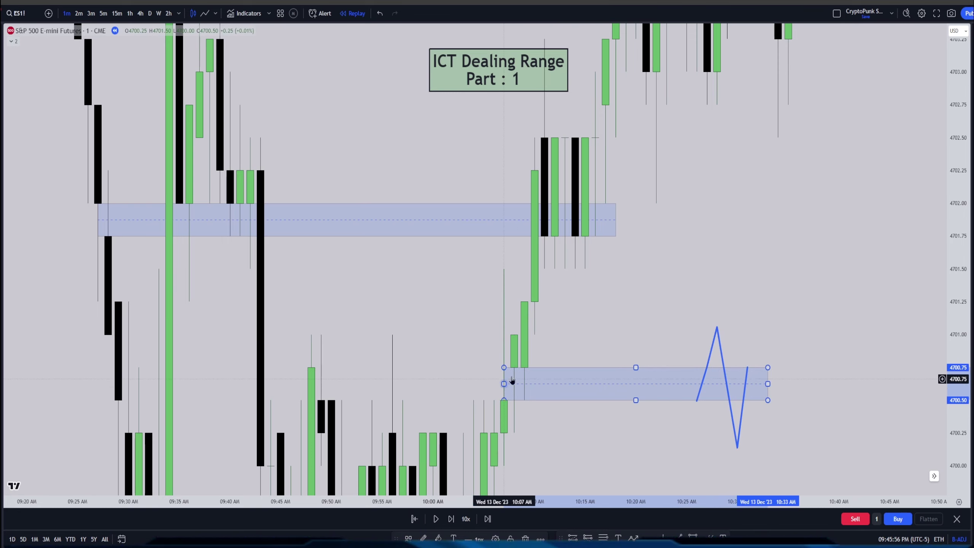
pyautogui.click(719, 337)
pyautogui.press('Delete')
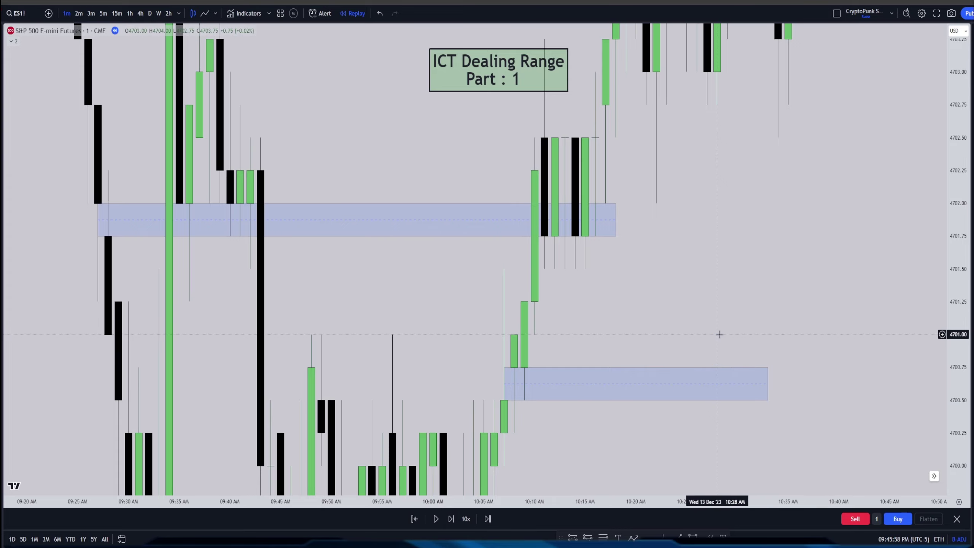
# Move the start of the 4702.00 to 4701.75 rectangle back to the 9:26 AM candle.
pyautogui.moveTo(594, 309); pyautogui.dragTo(930, 259)
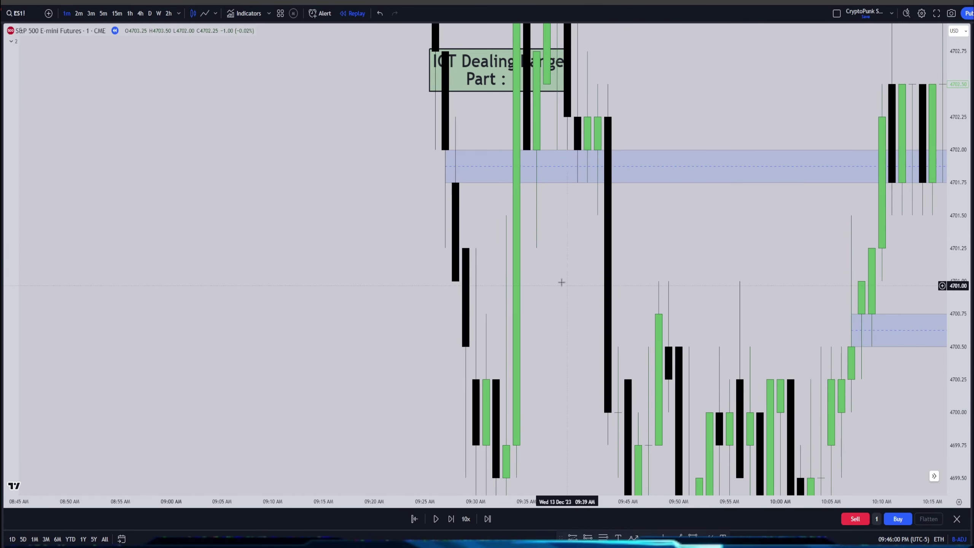
pyautogui.moveTo(563, 283); pyautogui.dragTo(574, 375)
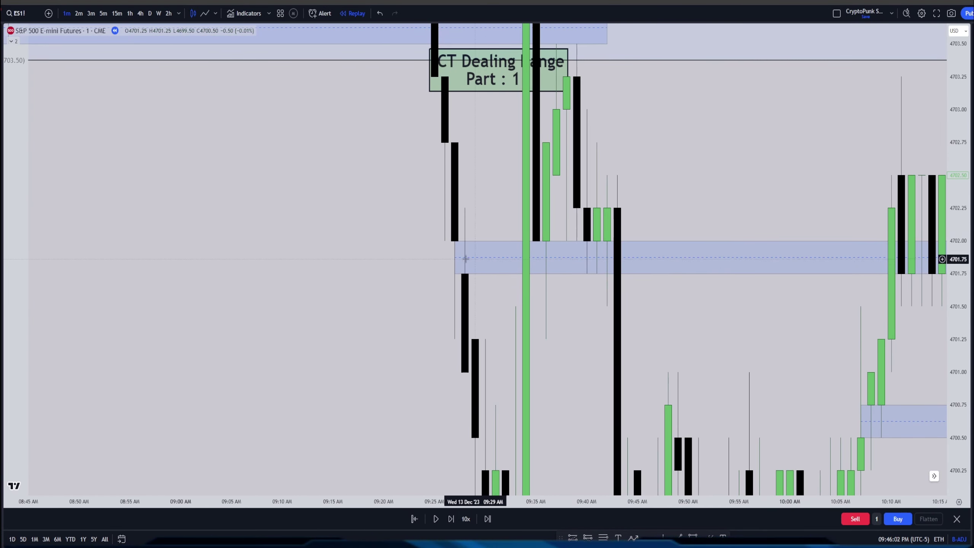
pyautogui.moveTo(454, 257); pyautogui.dragTo(441, 260)
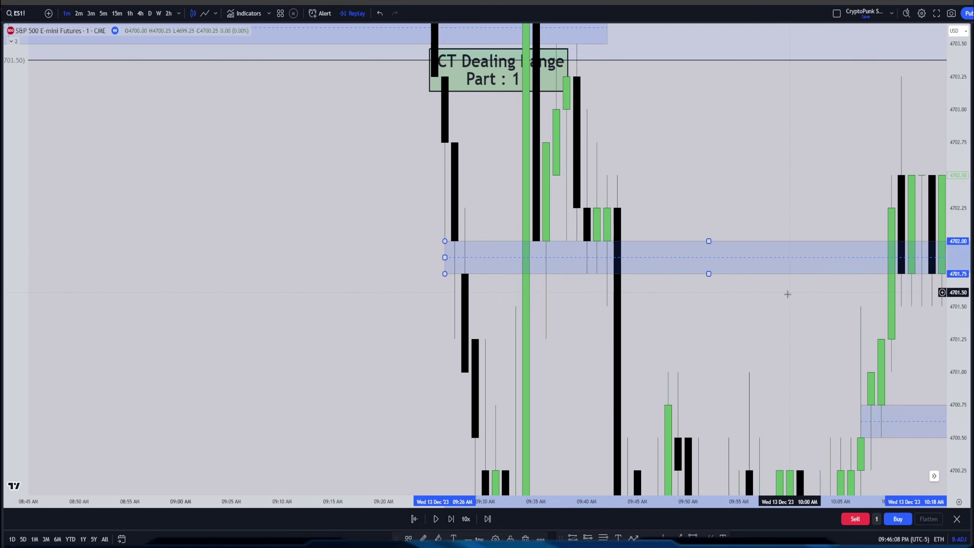
# Draw a rectangle between 4702.50 and 4702.25 at the 10:11 AM candle, and stretch it from about 10:08 to 10:13 AM.
pyautogui.moveTo(788, 294); pyautogui.dragTo(554, 298)
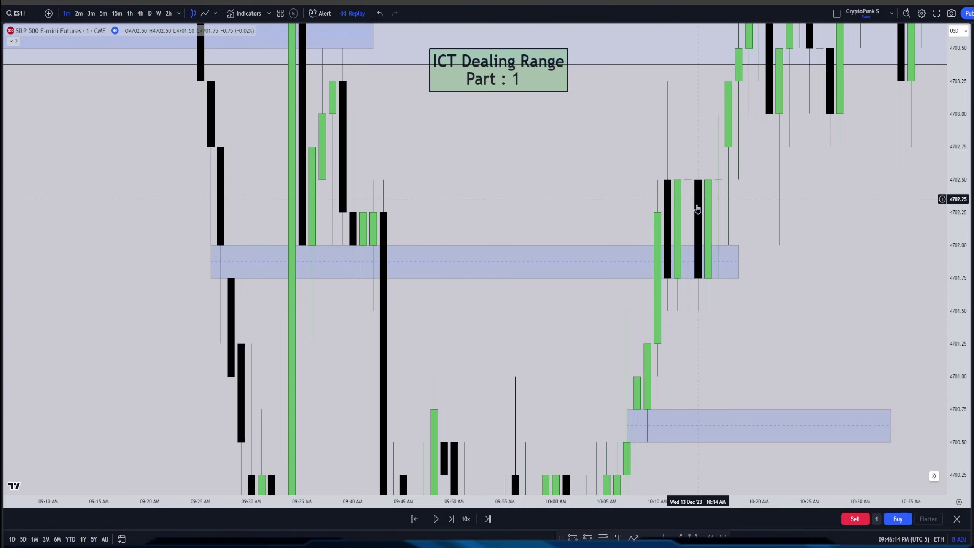
pyautogui.moveTo(733, 363); pyautogui.dragTo(788, 400)
pyautogui.scroll(3, 706, 391)
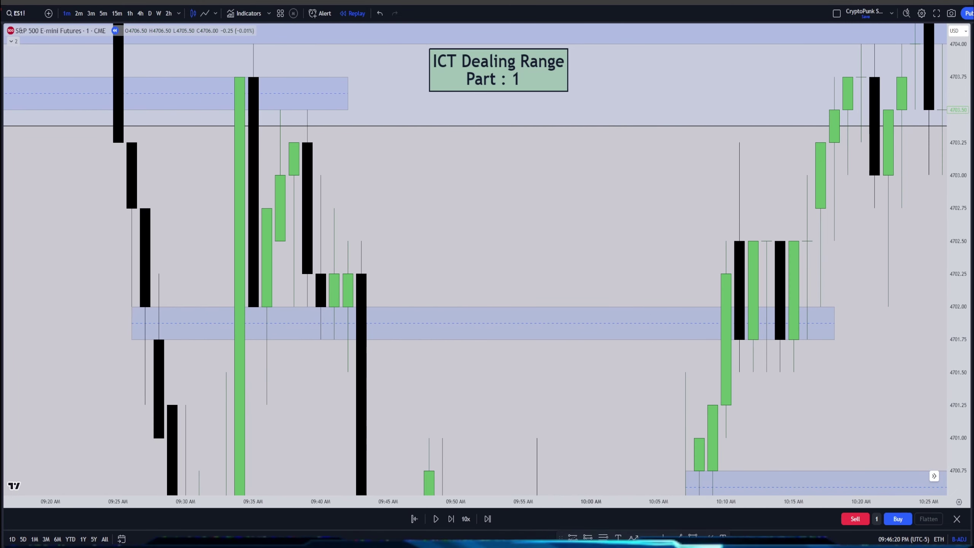
pyautogui.click(736, 258)
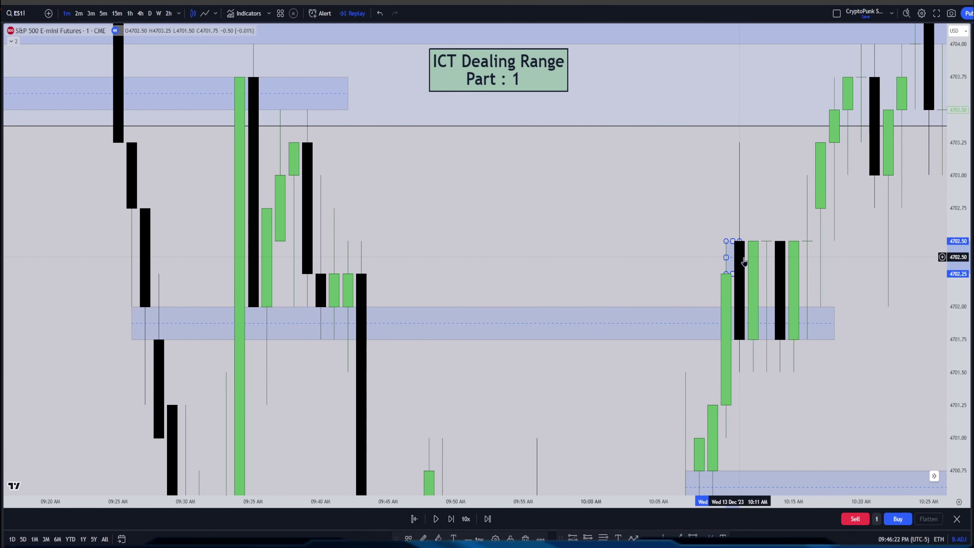
pyautogui.moveTo(726, 257); pyautogui.dragTo(698, 257)
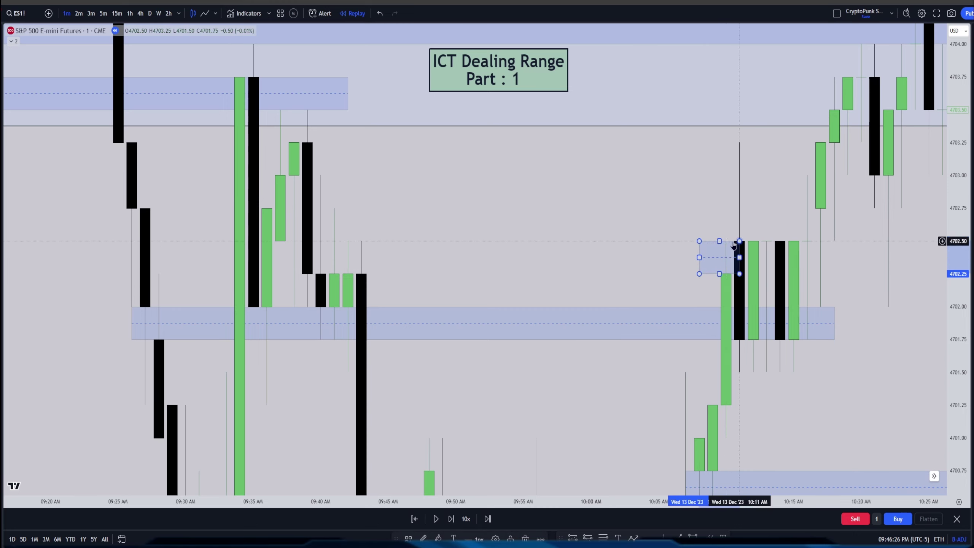
pyautogui.moveTo(737, 258); pyautogui.dragTo(765, 257)
pyautogui.click(819, 295)
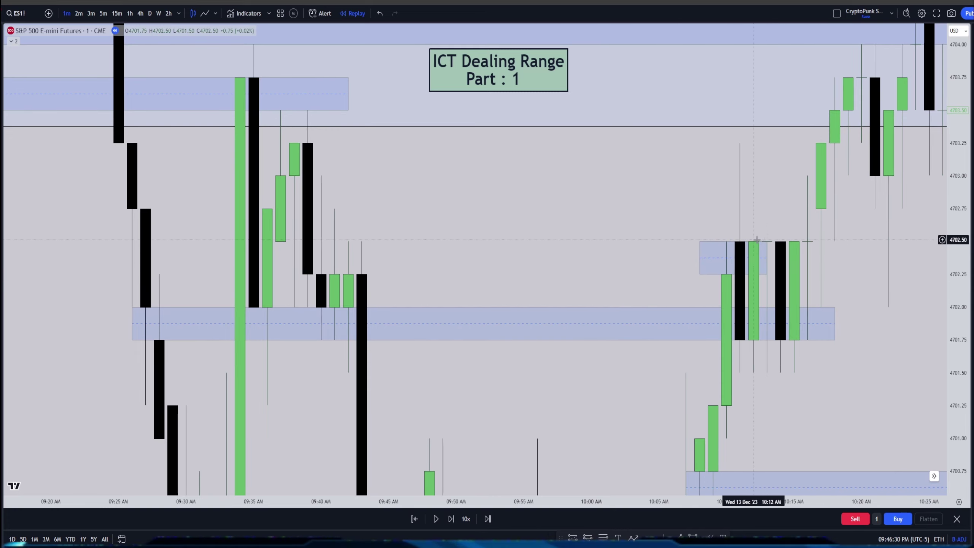
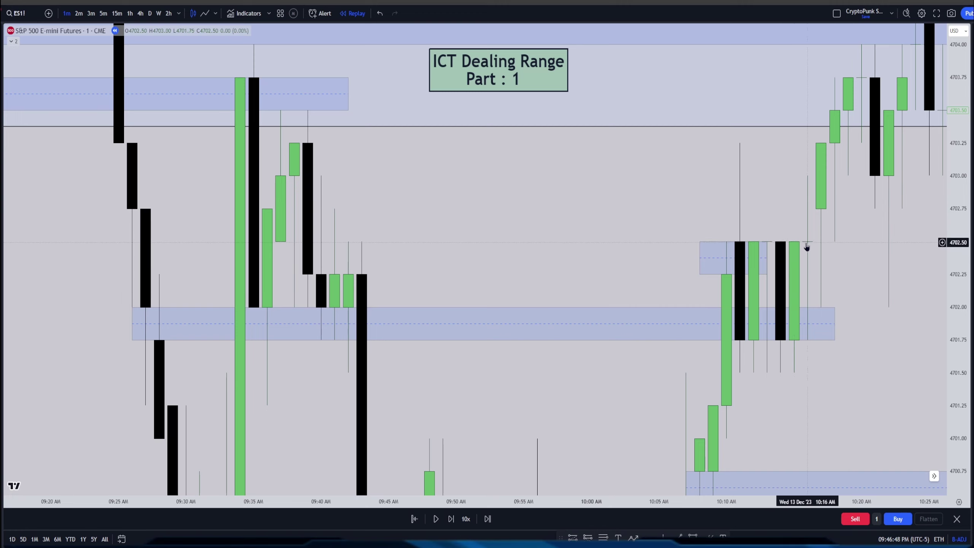
# Draw a rectangle between 4702.75 and 4702.50 from the 10:16 AM candle, and stretch it to about 10:54 AM.
pyautogui.moveTo(807, 247)
pyautogui.mouseDown()
pyautogui.moveTo(733, 302)
pyautogui.moveTo(937, 334)
pyautogui.mouseUp()
pyautogui.click(746, 265)
pyautogui.click(735, 298)
pyautogui.moveTo(826, 374)
pyautogui.mouseDown()
pyautogui.moveTo(838, 378)
pyautogui.moveTo(560, 367)
pyautogui.mouseUp()
pyautogui.scroll(-5, 575, 363)
pyautogui.moveTo(774, 272); pyautogui.dragTo(946, 275)
pyautogui.moveTo(838, 343); pyautogui.dragTo(700, 392)
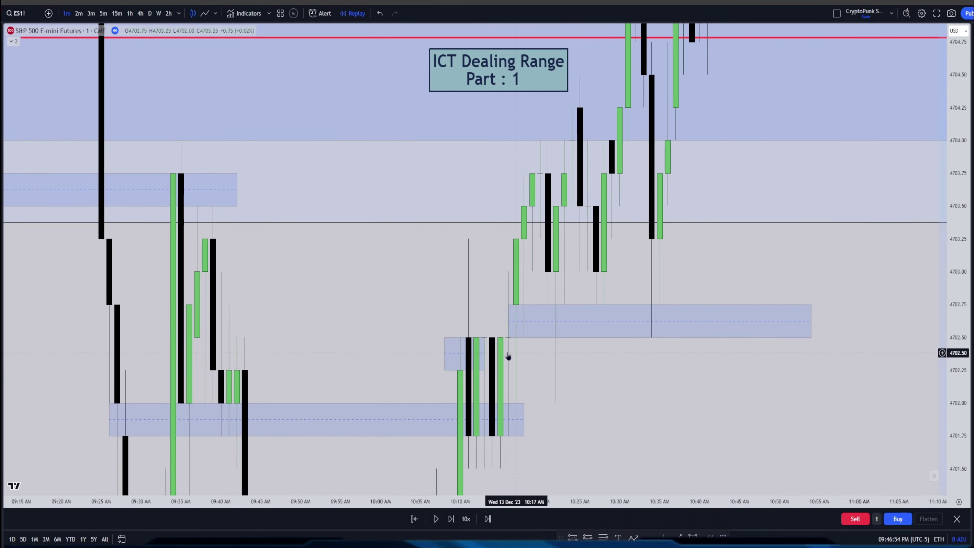
pyautogui.click(523, 294)
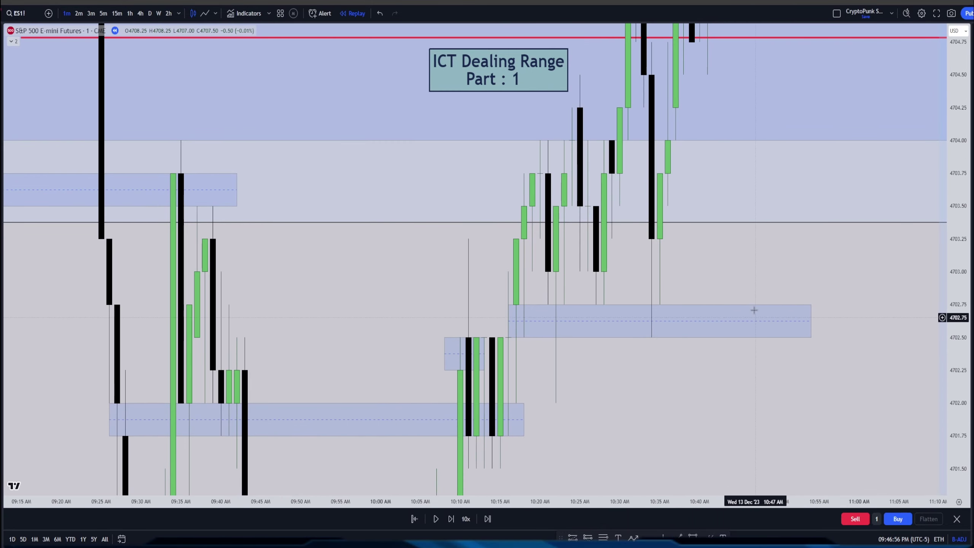
# Extend the 4700.75 to 4700.50 rectangle to 11:49 AM and the 4702.75 to 4702.50 rectangle to about 11:52 AM.
pyautogui.scroll(-5, 735, 331)
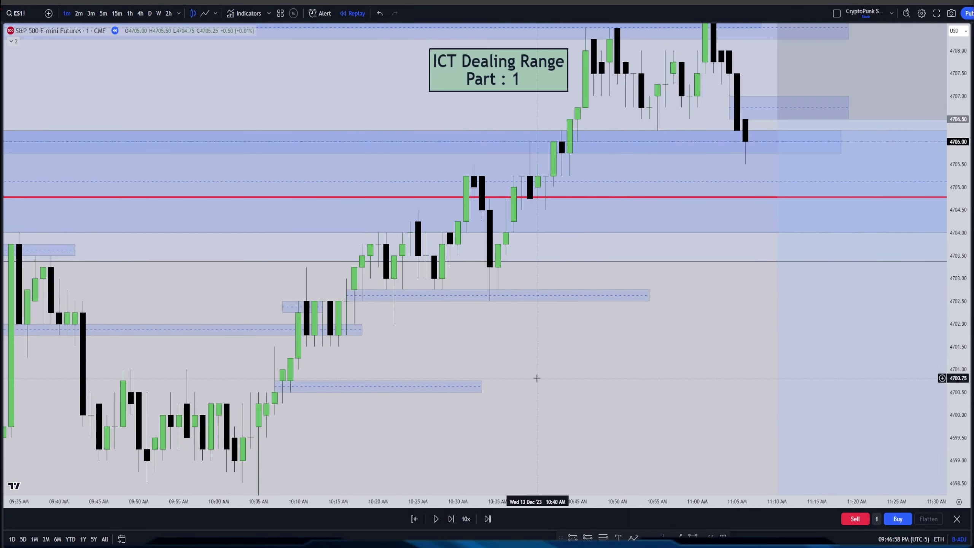
pyautogui.scroll(-5, 765, 359)
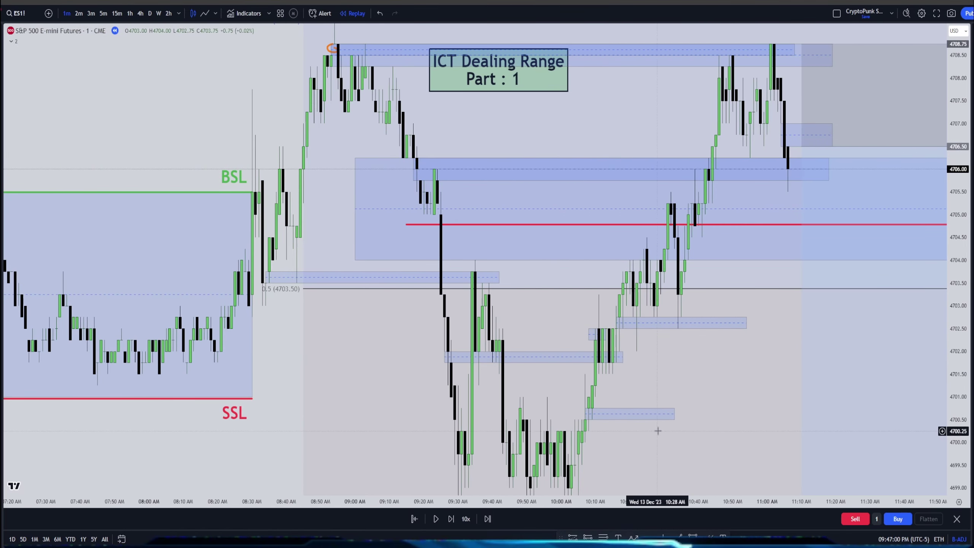
pyautogui.click(675, 414)
pyautogui.moveTo(675, 414); pyautogui.dragTo(935, 413)
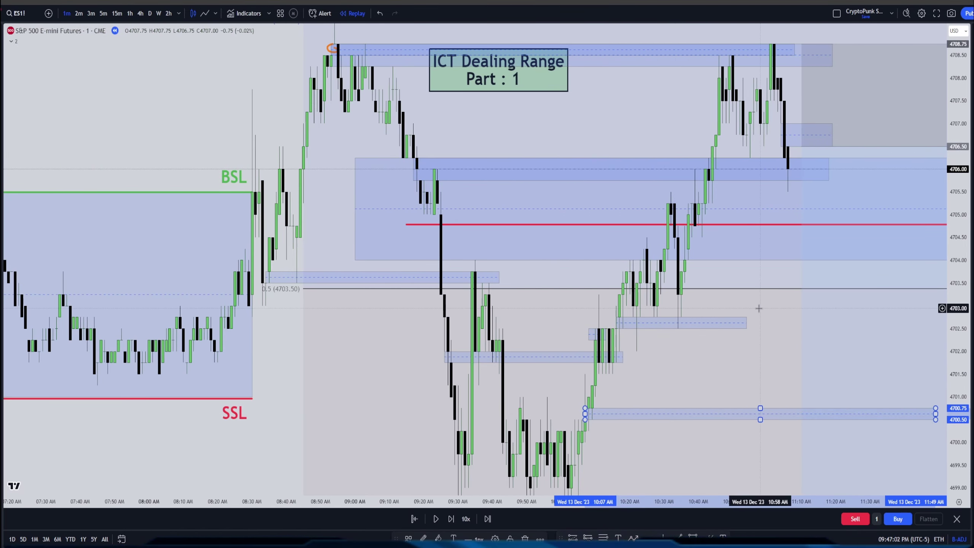
pyautogui.moveTo(749, 321); pyautogui.dragTo(946, 322)
pyautogui.moveTo(853, 376); pyautogui.dragTo(675, 376)
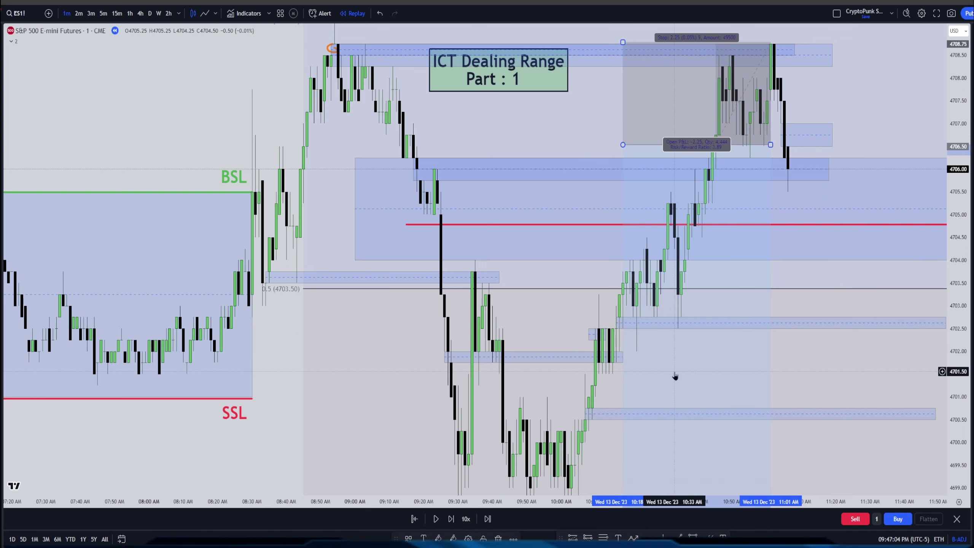
pyautogui.hotkey('ctrl', 'z')
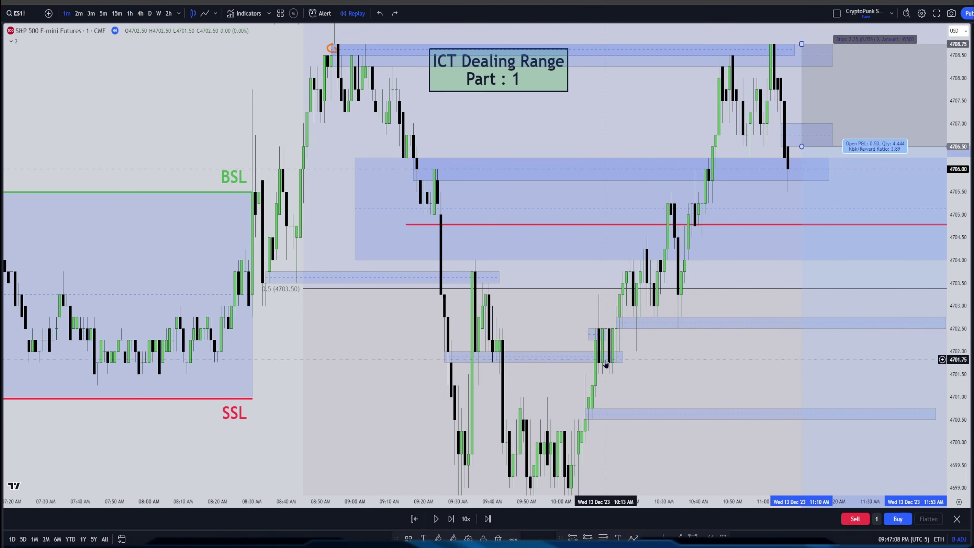
# Stretch the end of the 4702.50 to 4702.25 rectangle to 10:23 AM.
pyautogui.click(454, 360)
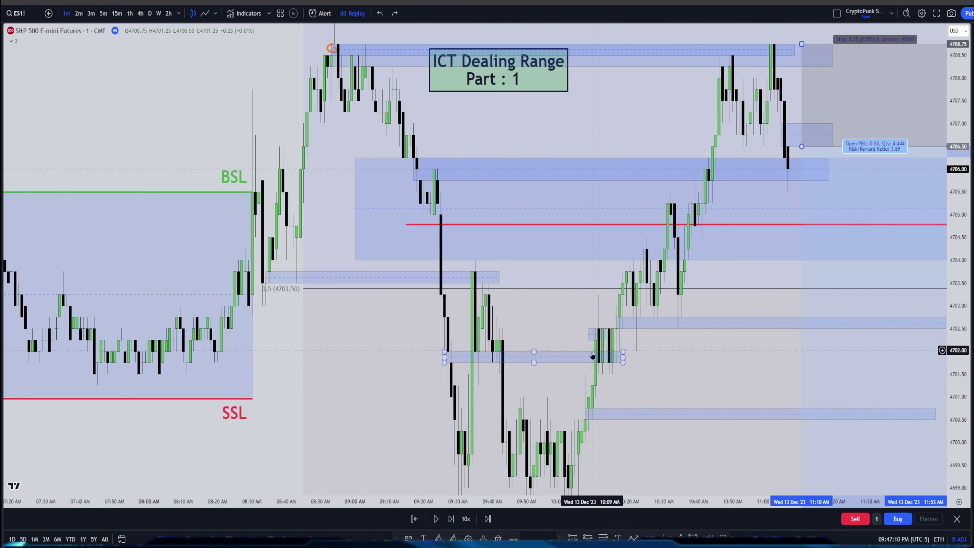
pyautogui.click(605, 333)
pyautogui.moveTo(639, 337); pyautogui.dragTo(640, 337)
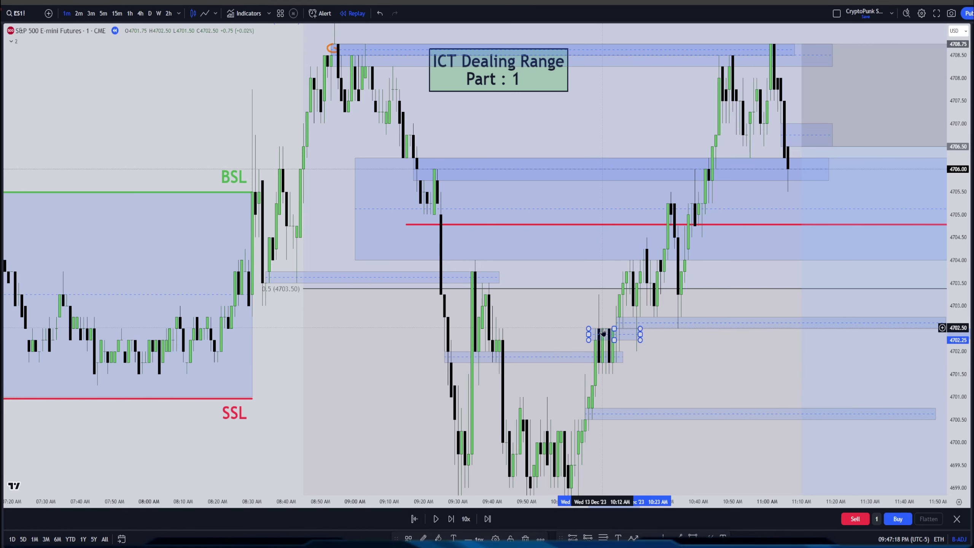
# Shift the short position one candle earlier, spanning 11:09 AM to 11:52 AM.
pyautogui.moveTo(685, 345); pyautogui.dragTo(603, 362)
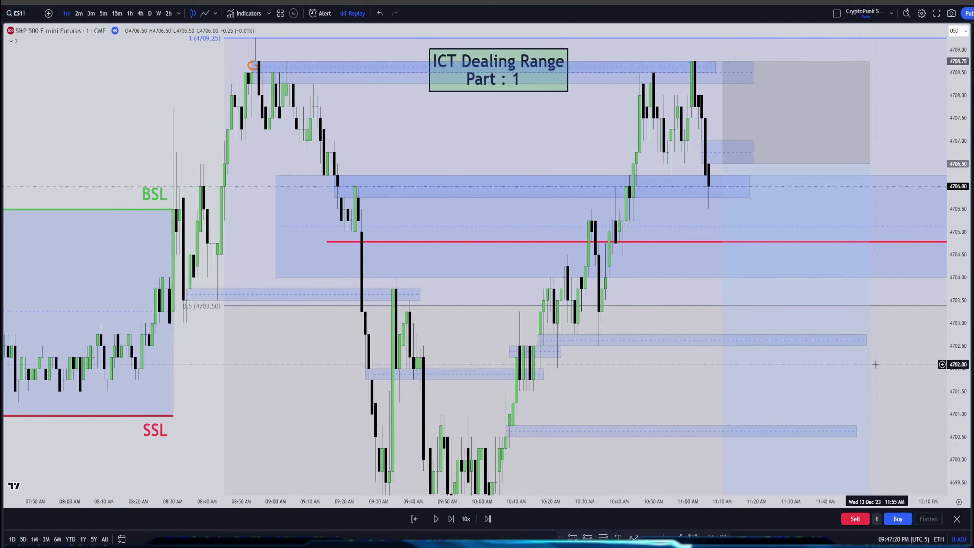
pyautogui.moveTo(893, 367); pyautogui.dragTo(786, 377)
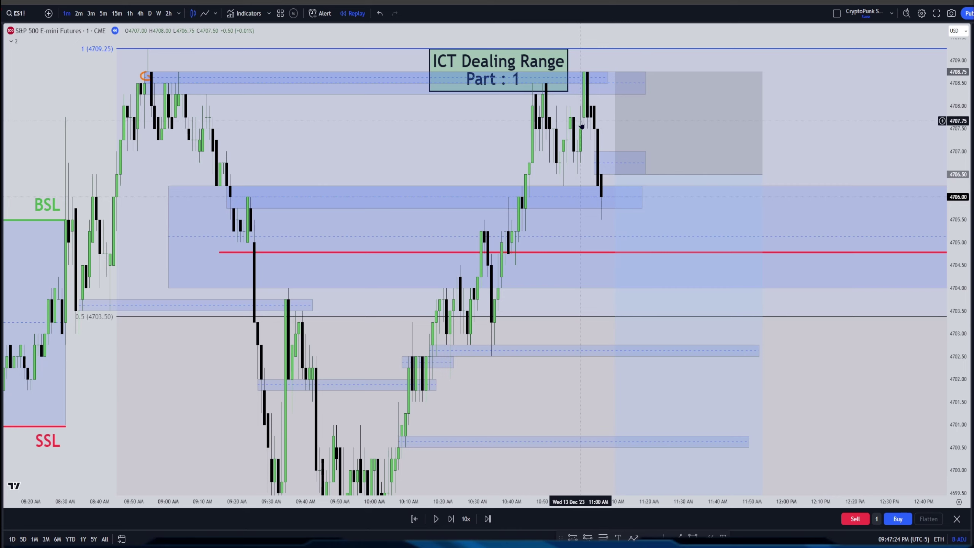
pyautogui.moveTo(579, 162); pyautogui.dragTo(591, 187)
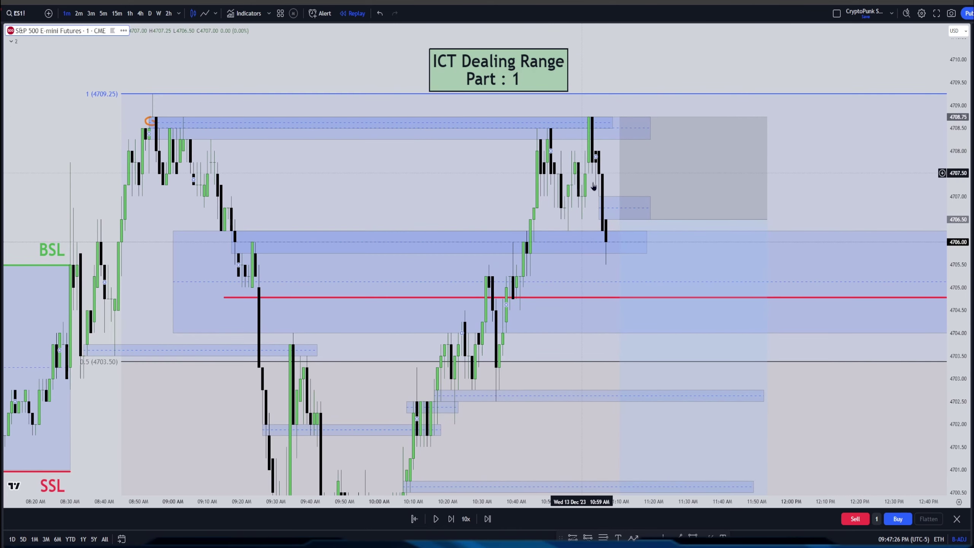
pyautogui.moveTo(660, 246); pyautogui.dragTo(654, 242)
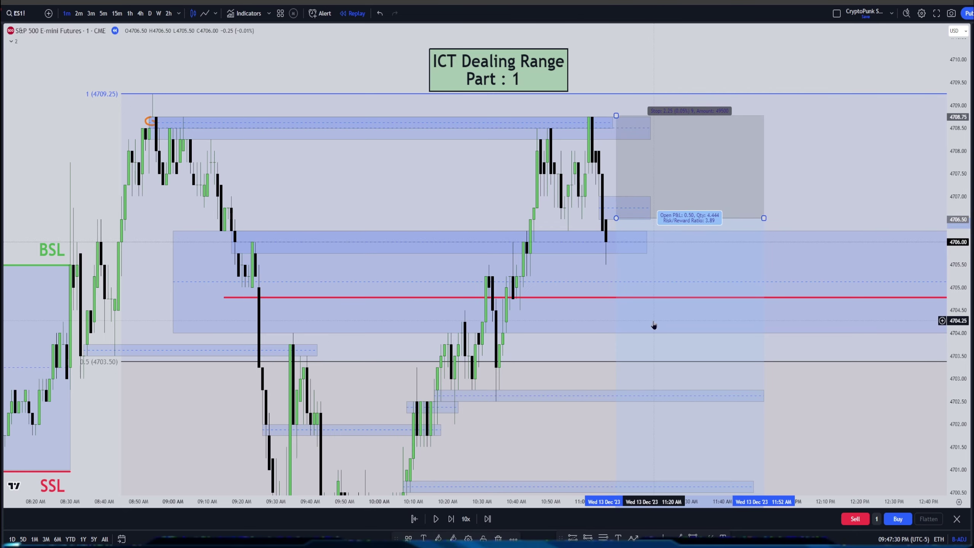
# Run the replay to about 11:54 AM and stretch the 4702.75 to 4702.50 rectangle to about 12:12 PM.
pyautogui.click(436, 519)
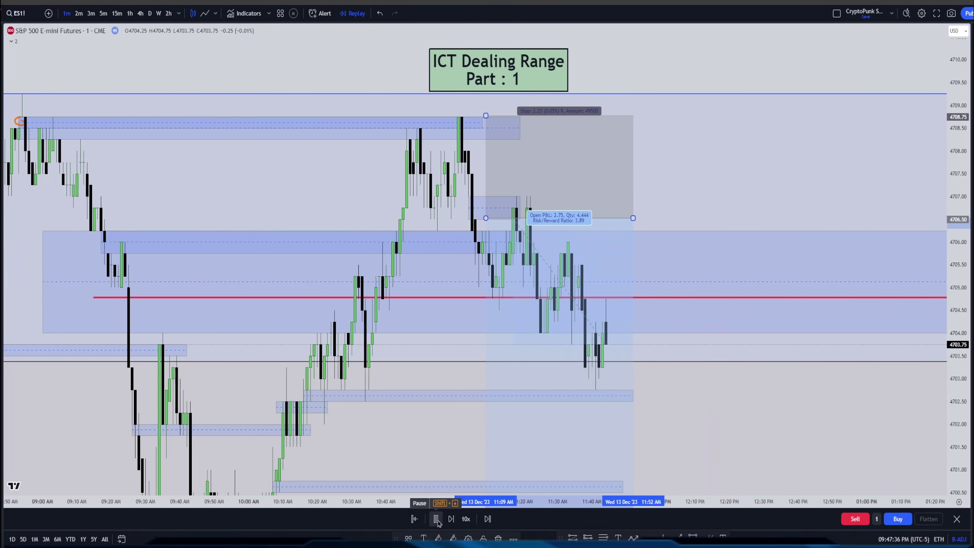
pyautogui.click(436, 518)
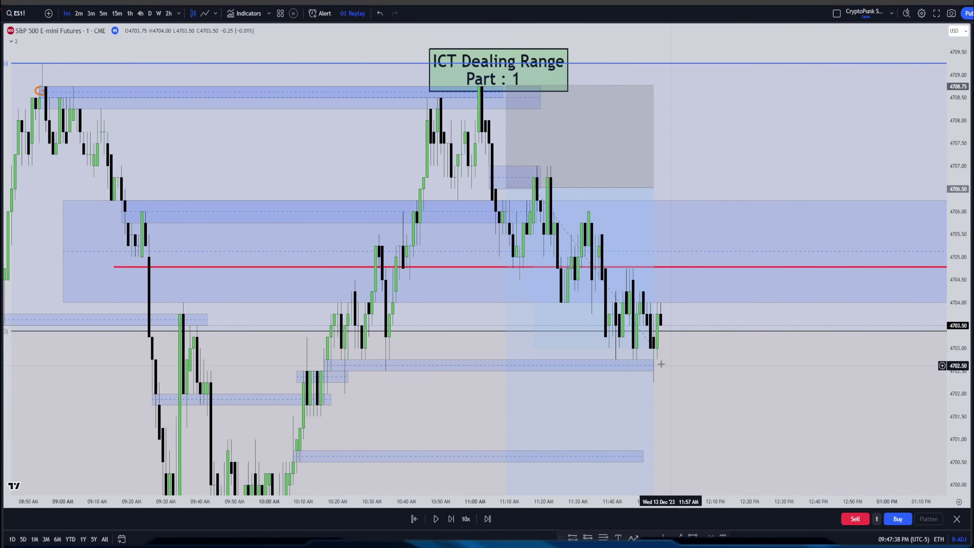
pyautogui.click(650, 365)
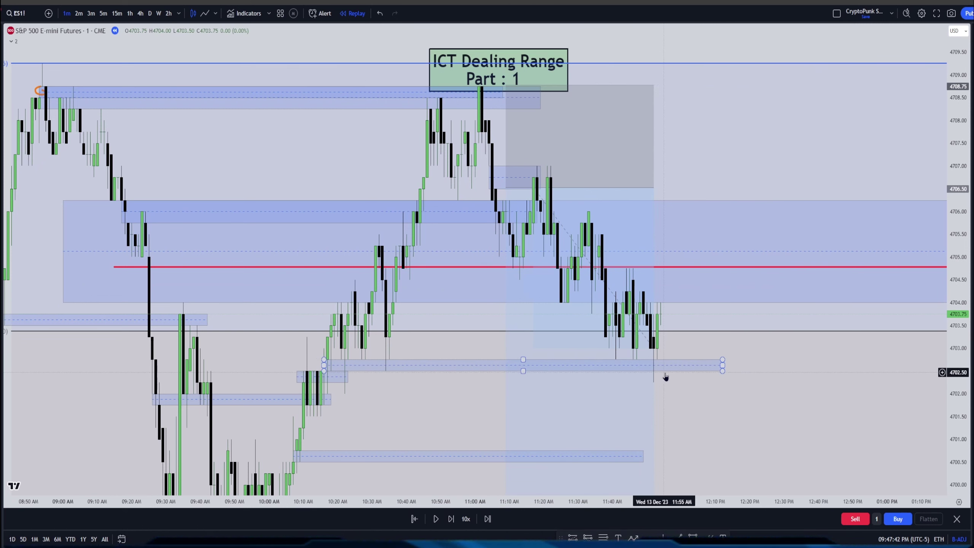
pyautogui.press('Escape')
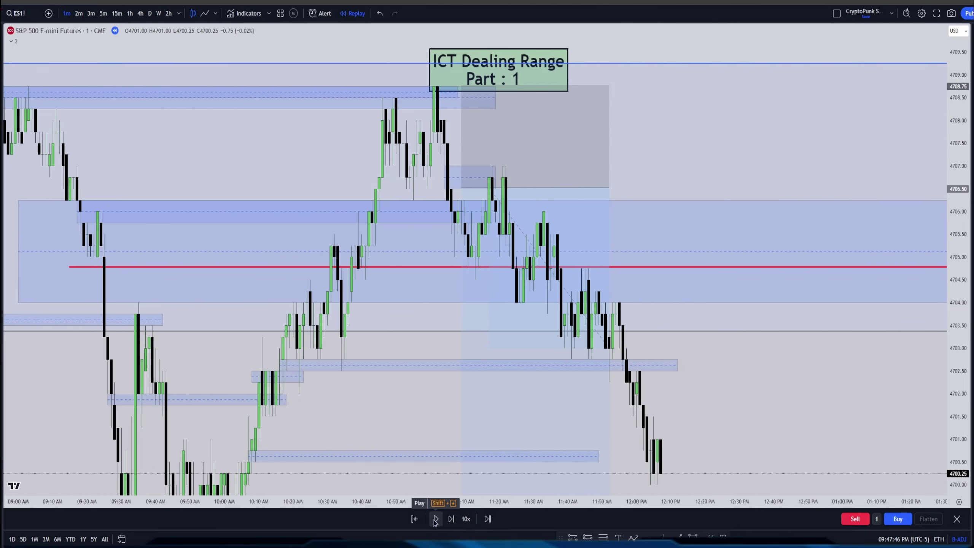
# Advance the replay to about 12:16 PM and stretch the 4702.75 to 4702.50 rectangle to about 12:25 PM.
pyautogui.click(436, 520)
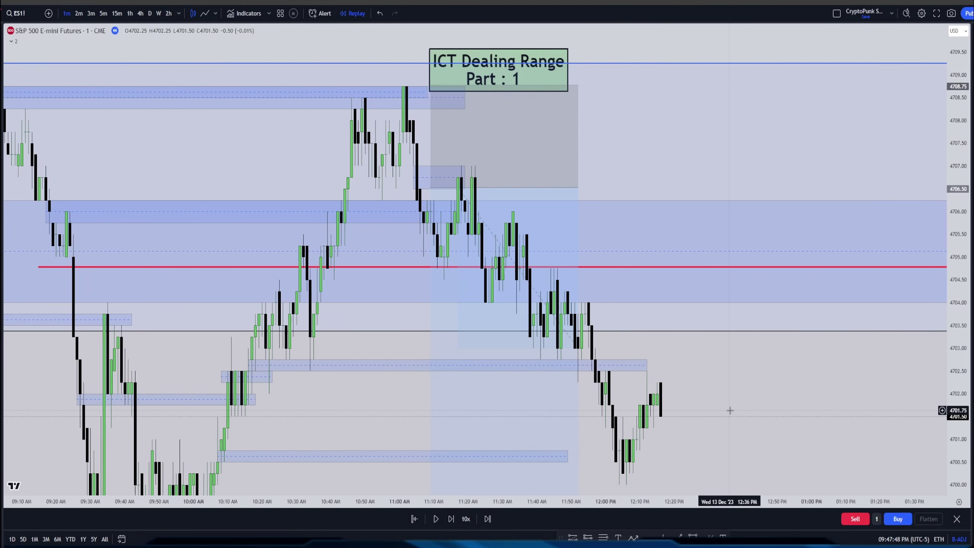
pyautogui.moveTo(734, 408); pyautogui.dragTo(909, 384)
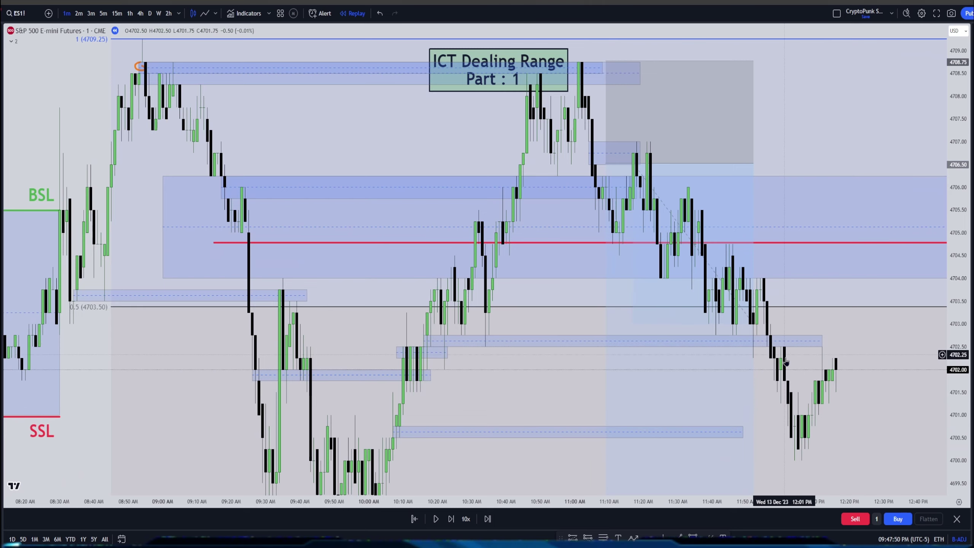
pyautogui.moveTo(822, 340); pyautogui.dragTo(866, 340)
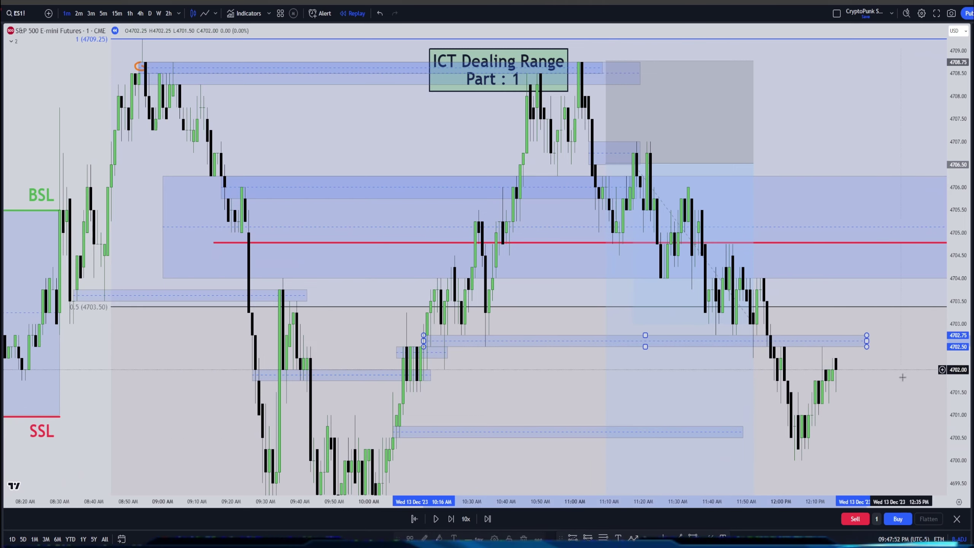
# Stretch the end of the 4700.75 to 4700.50 rectangle to 12:15 PM.
pyautogui.moveTo(903, 377); pyautogui.dragTo(876, 297)
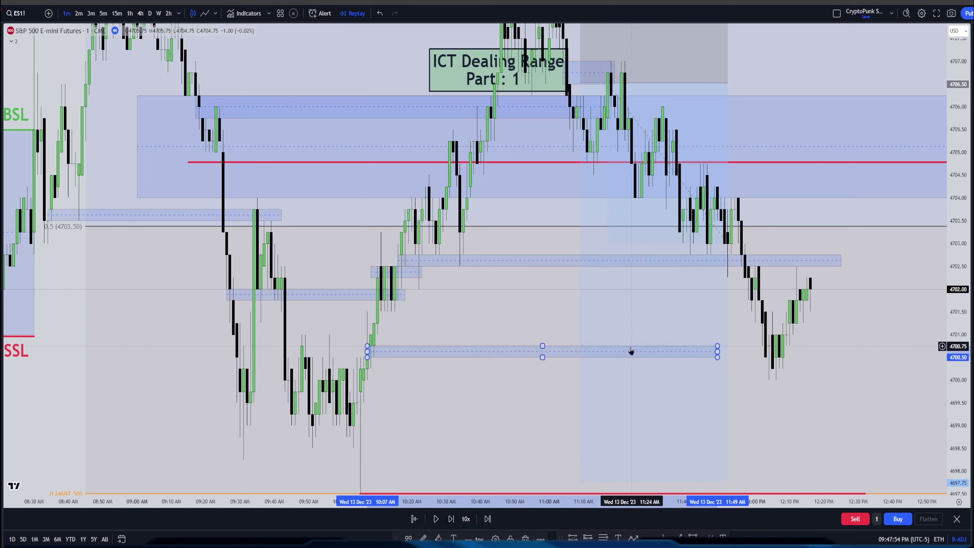
pyautogui.moveTo(717, 352); pyautogui.dragTo(807, 352)
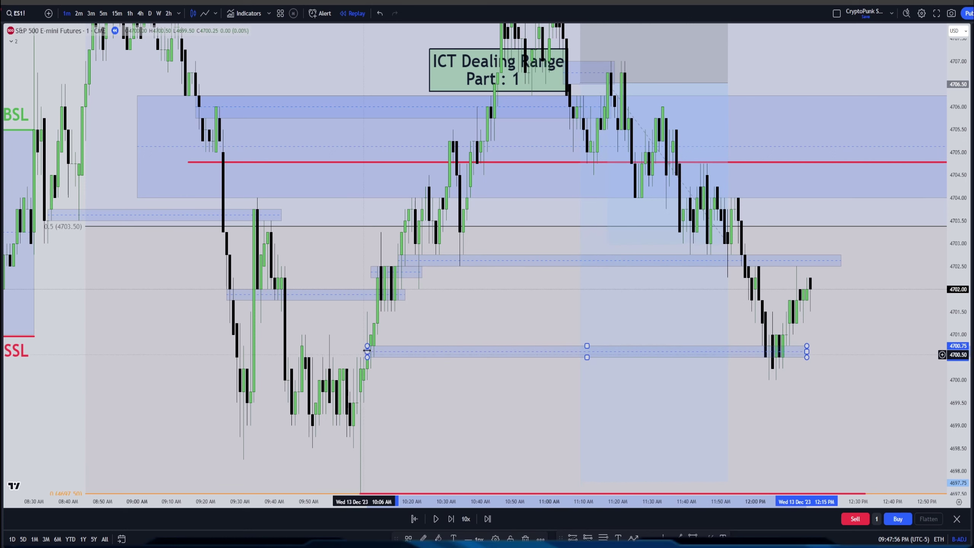
pyautogui.click(424, 377)
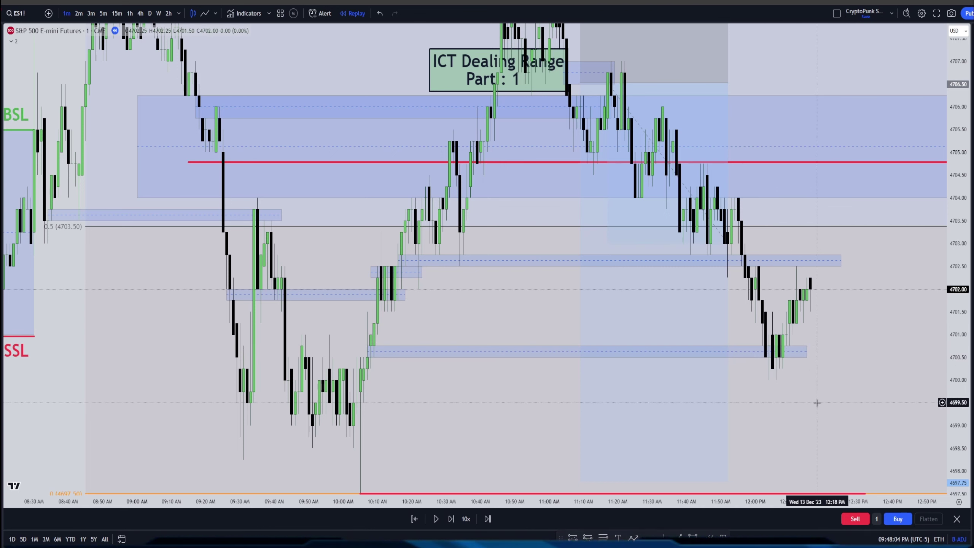
# Draw a rectangle between 4701.25 and 4701.00 from about the 12:09 PM candle, and stretch it to 12:38 PM.
pyautogui.scroll(3, 843, 402)
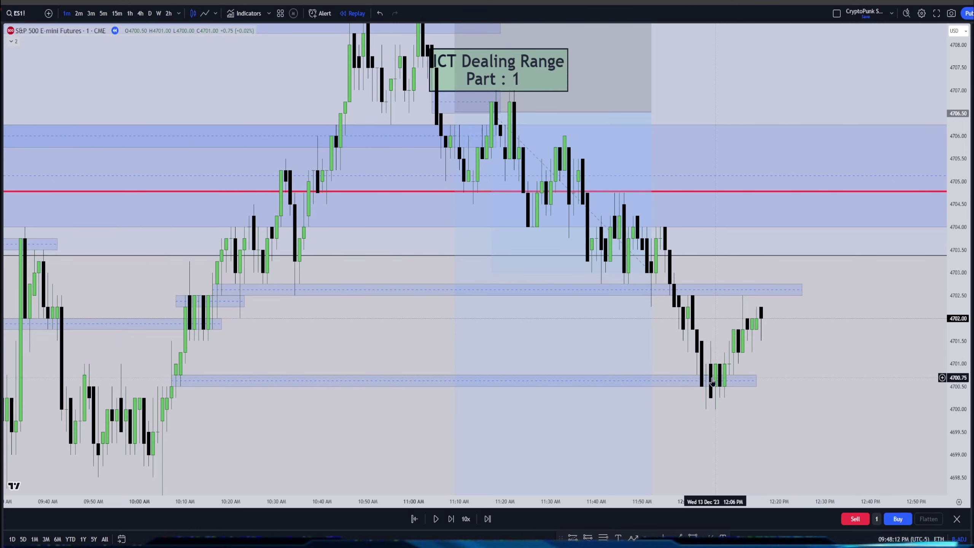
pyautogui.moveTo(807, 407); pyautogui.dragTo(746, 418)
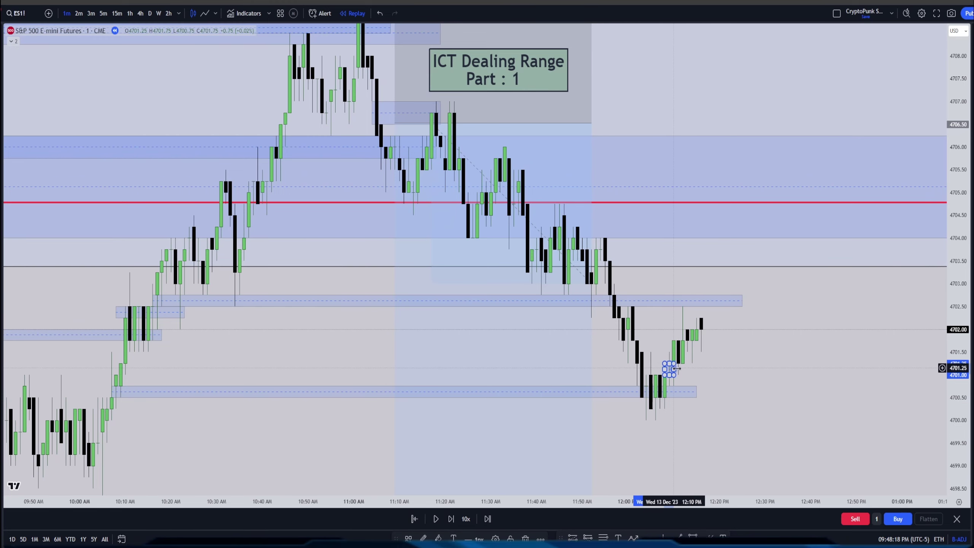
pyautogui.moveTo(676, 369); pyautogui.dragTo(802, 369)
pyautogui.moveTo(797, 412); pyautogui.dragTo(691, 438)
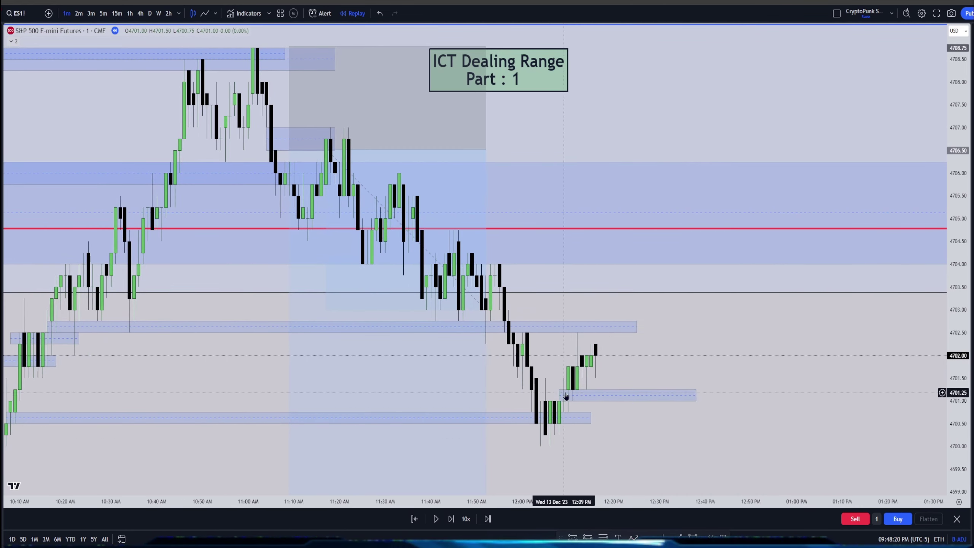
pyautogui.moveTo(567, 399); pyautogui.dragTo(573, 399)
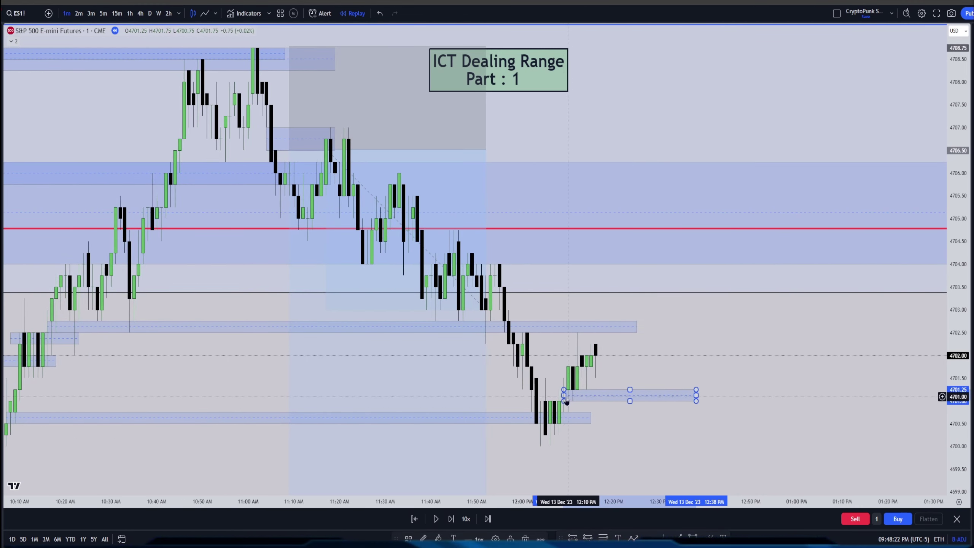
pyautogui.click(633, 433)
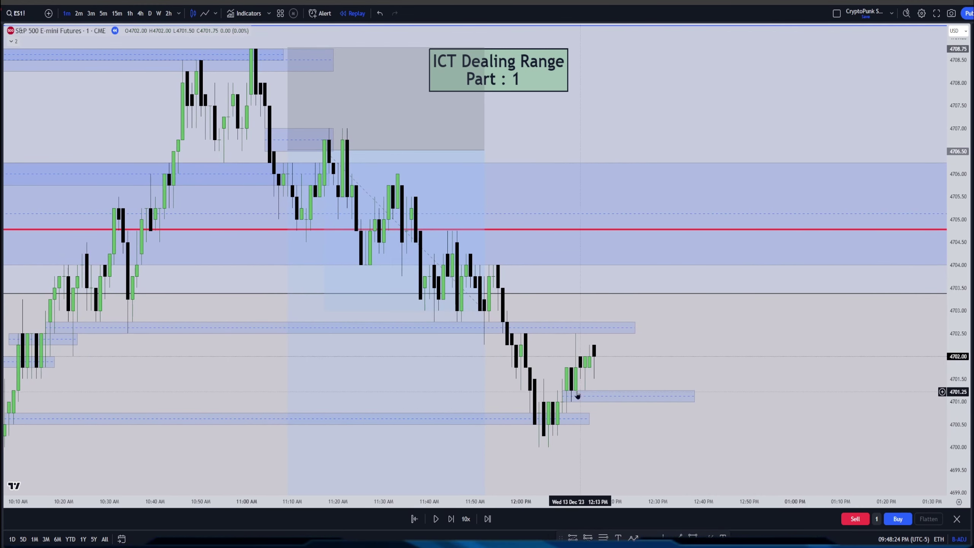
# Extend the end of the 4702.75 to 4702.50 rectangle to 12:48 PM.
pyautogui.click(546, 418)
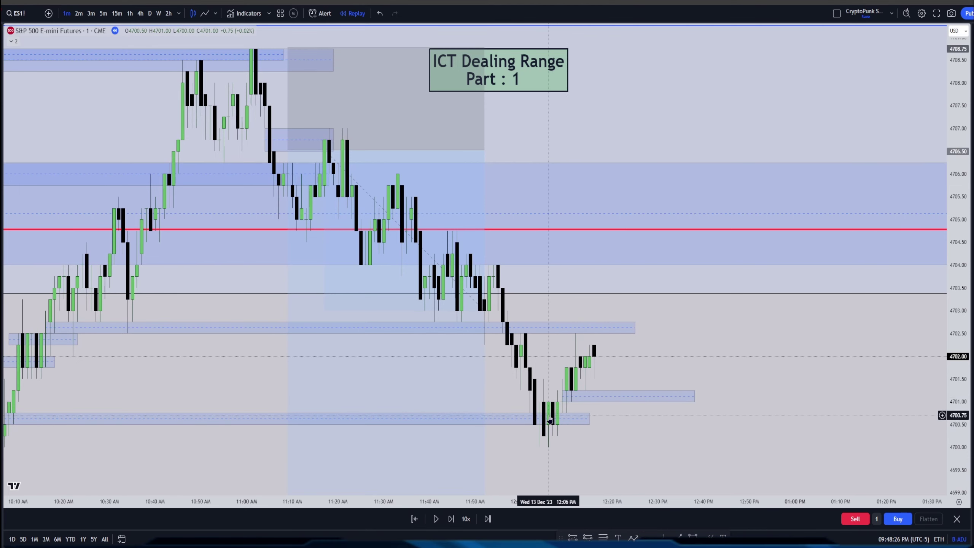
pyautogui.moveTo(716, 432); pyautogui.dragTo(629, 461)
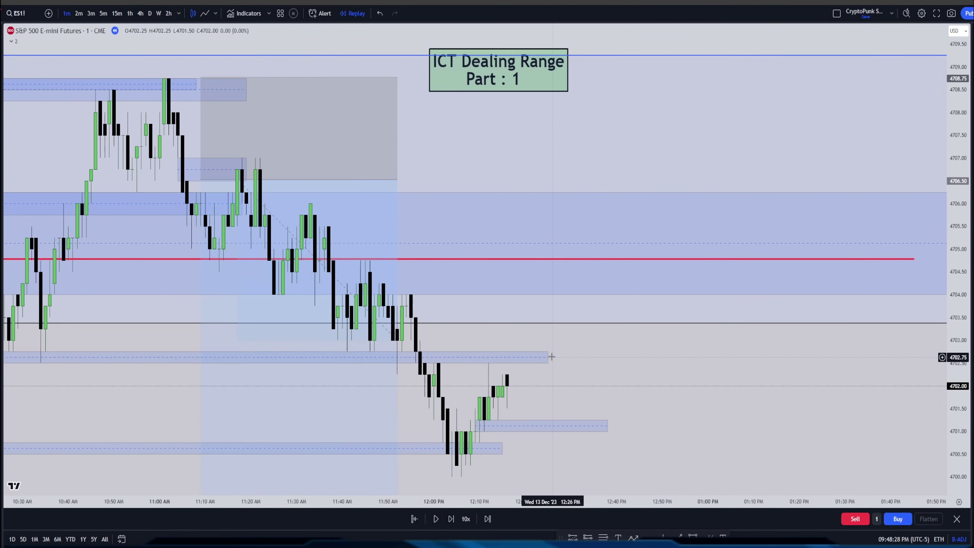
pyautogui.moveTo(548, 356); pyautogui.dragTo(653, 356)
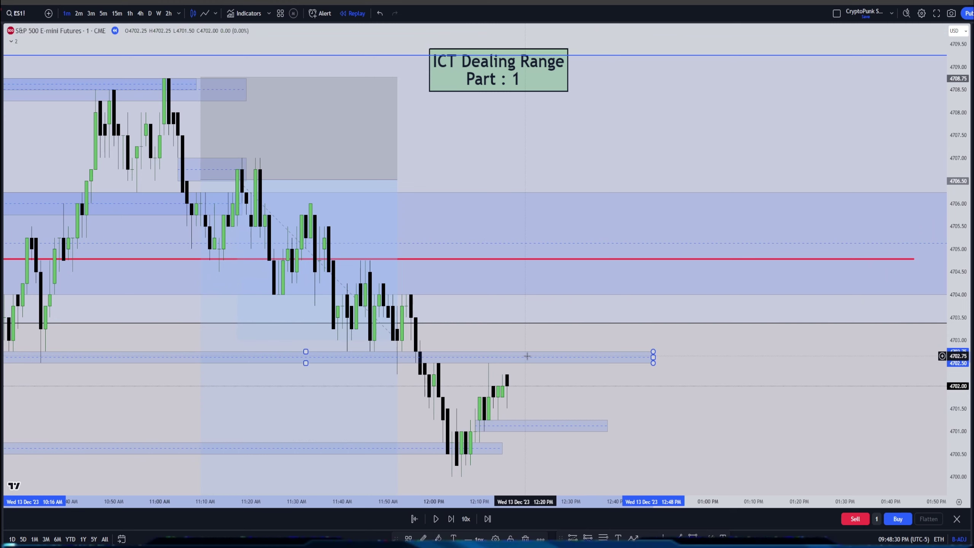
# Advance the replay to about 12:39 PM and examine price around the 4701.25 to 4701.00 rectangle.
pyautogui.scroll(-2, 524, 354)
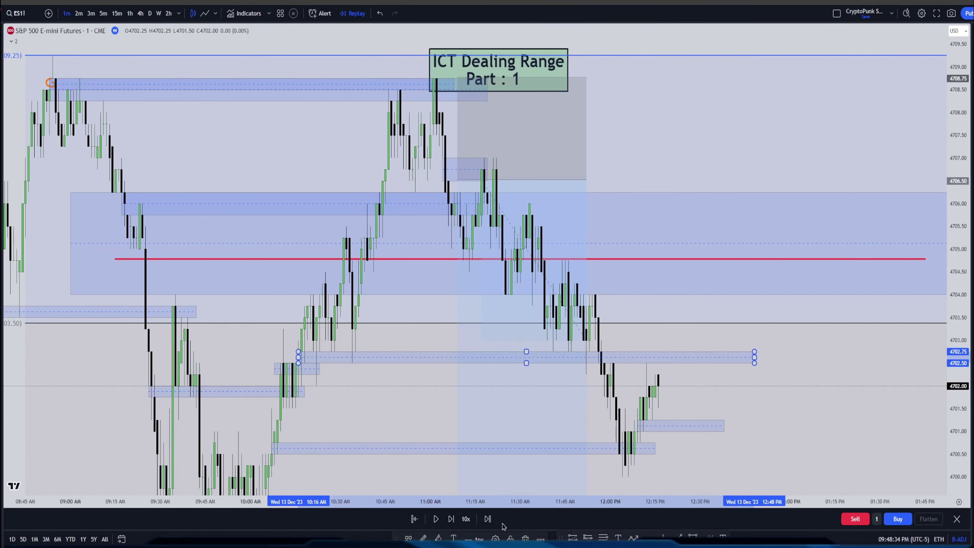
pyautogui.click(436, 518)
pyautogui.scroll(3, 672, 451)
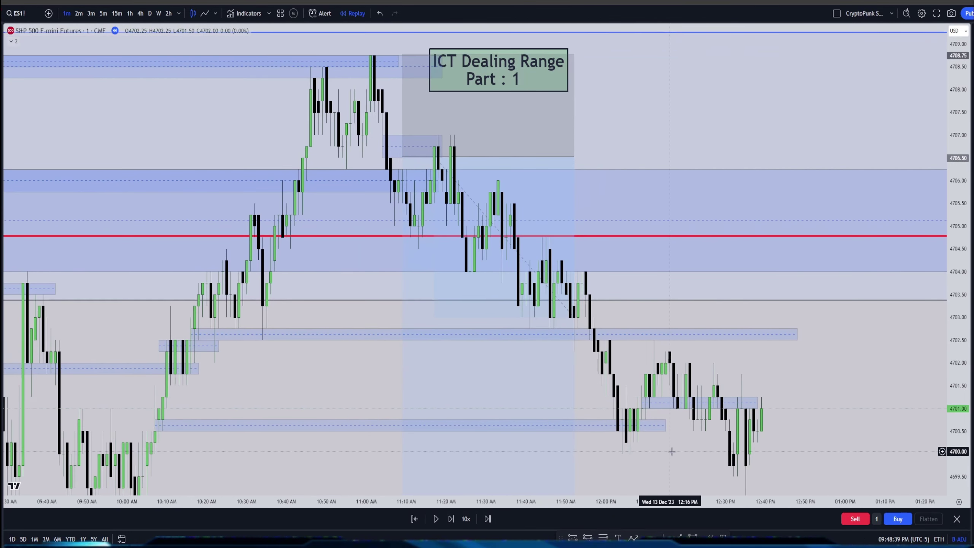
pyautogui.click(724, 400)
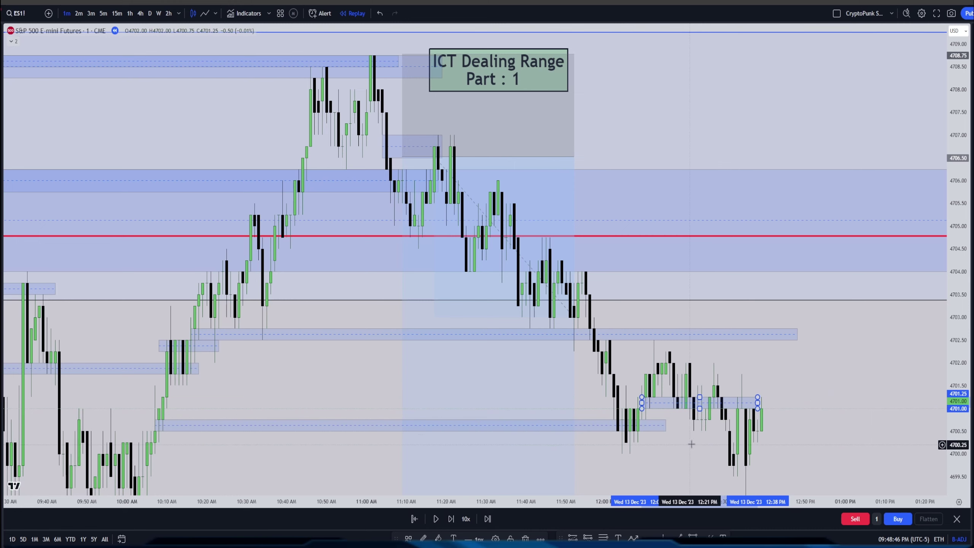
pyautogui.click(707, 445)
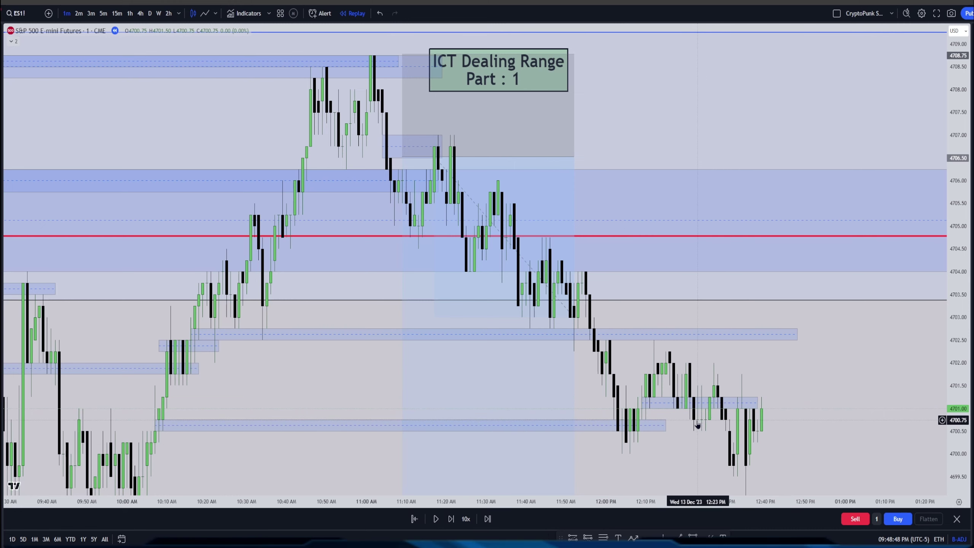
# Move the 4701.25 to 4701.00 rectangle to 4701.00 to 4700.75, ending at 12:57 PM.
pyautogui.moveTo(691, 442); pyautogui.dragTo(659, 434)
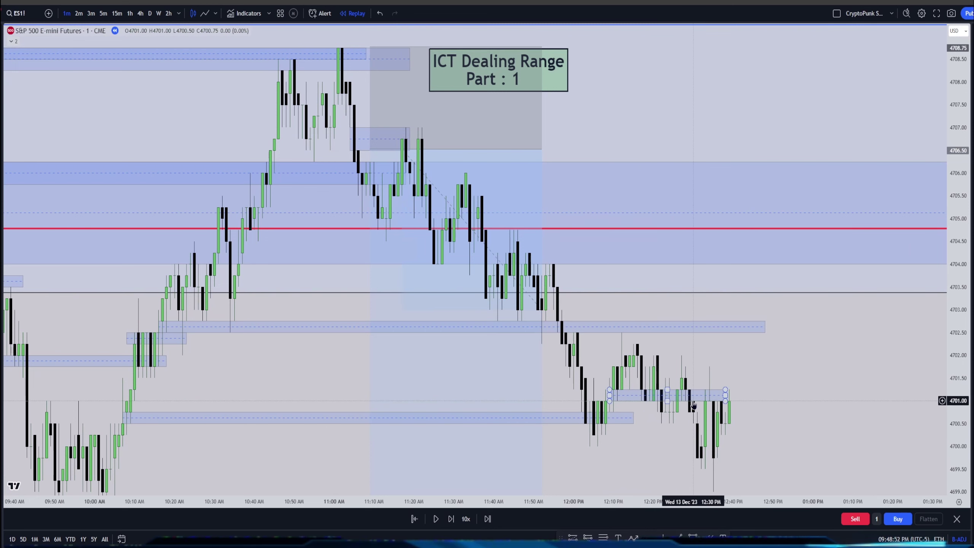
pyautogui.moveTo(721, 399); pyautogui.dragTo(808, 408)
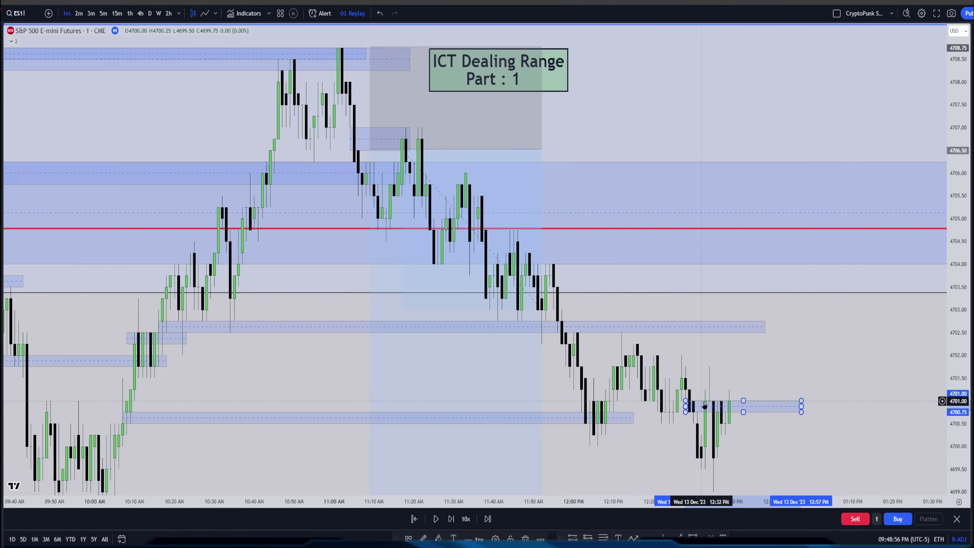
pyautogui.moveTo(765, 446); pyautogui.dragTo(732, 413)
# Examine the short position and the marked gaps across the whole dealing range, down to the 4697.50 sell-side liquidity.
pyautogui.scroll(-5, 732, 463)
pyautogui.moveTo(709, 463); pyautogui.dragTo(652, 384)
pyautogui.moveTo(957, 343); pyautogui.dragTo(958, 417)
pyautogui.scroll(-3, 834, 474)
pyautogui.moveTo(834, 474); pyautogui.dragTo(749, 489)
pyautogui.moveTo(751, 401); pyautogui.dragTo(810, 418)
pyautogui.scroll(2, 800, 416)
pyautogui.moveTo(842, 364); pyautogui.dragTo(817, 455)
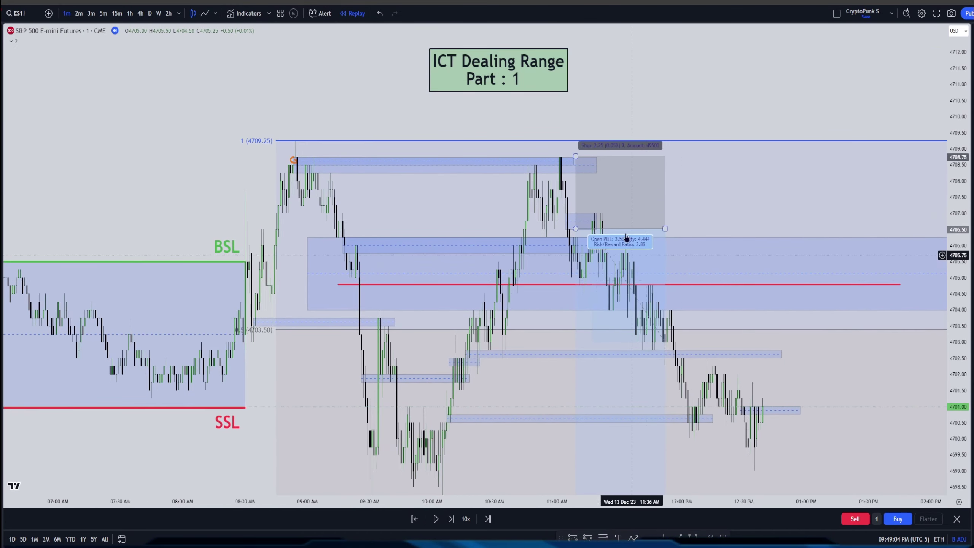
pyautogui.click(585, 236)
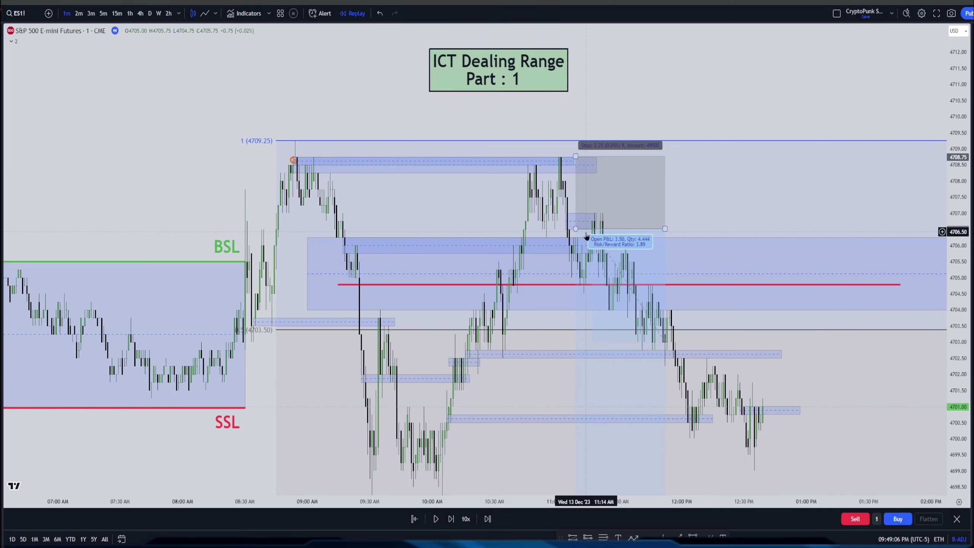
pyautogui.moveTo(871, 442); pyautogui.dragTo(792, 378)
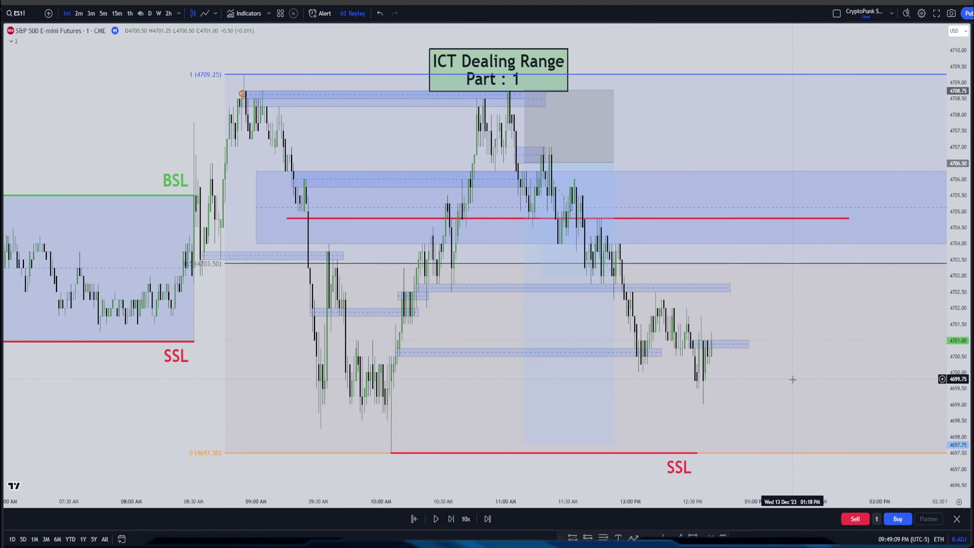
# Run the replay forward to about 1:24 PM, past price's move through the 4697.50 low.
pyautogui.click(451, 519)
pyautogui.click(436, 518)
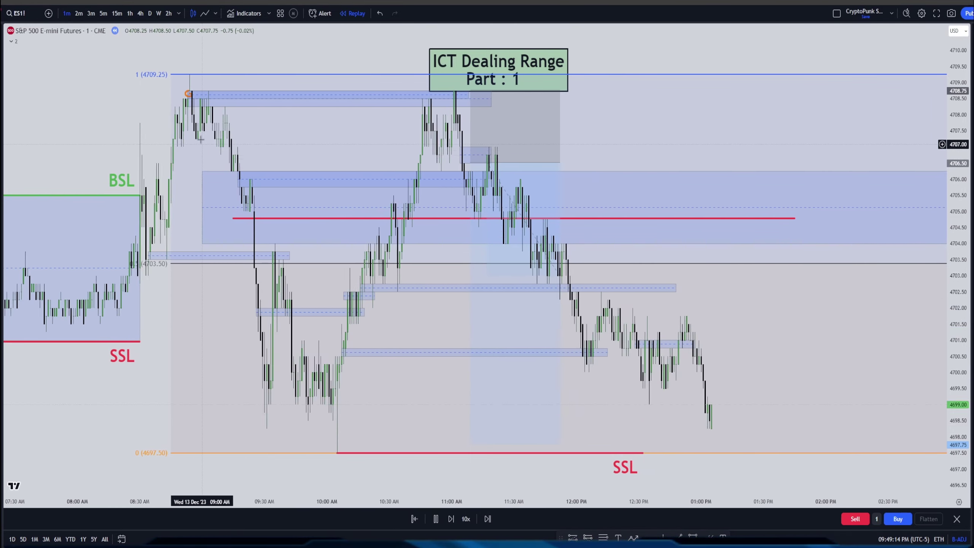
pyautogui.click(436, 518)
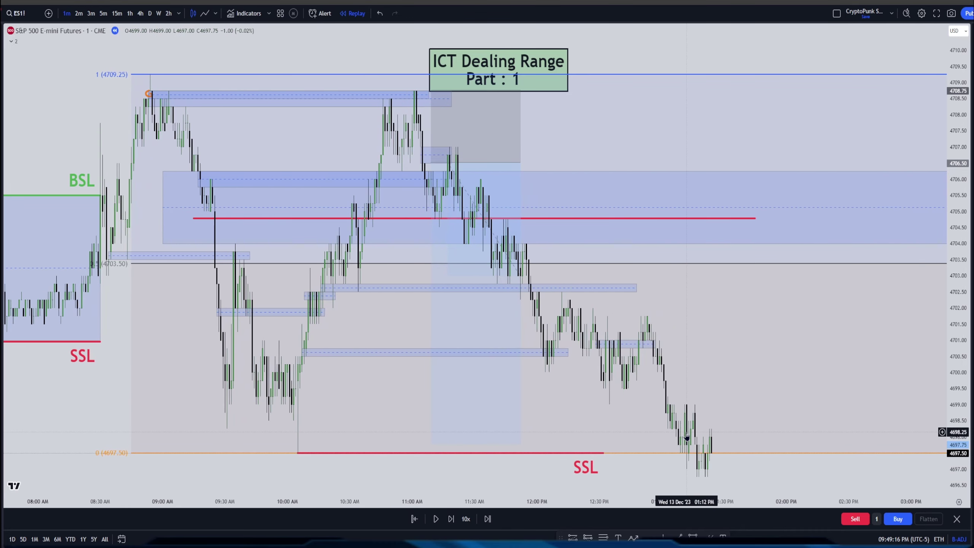
# Set the short position's target to 4697.50 and stretch its end to 1:37 PM.
pyautogui.scroll(-3, 686, 438)
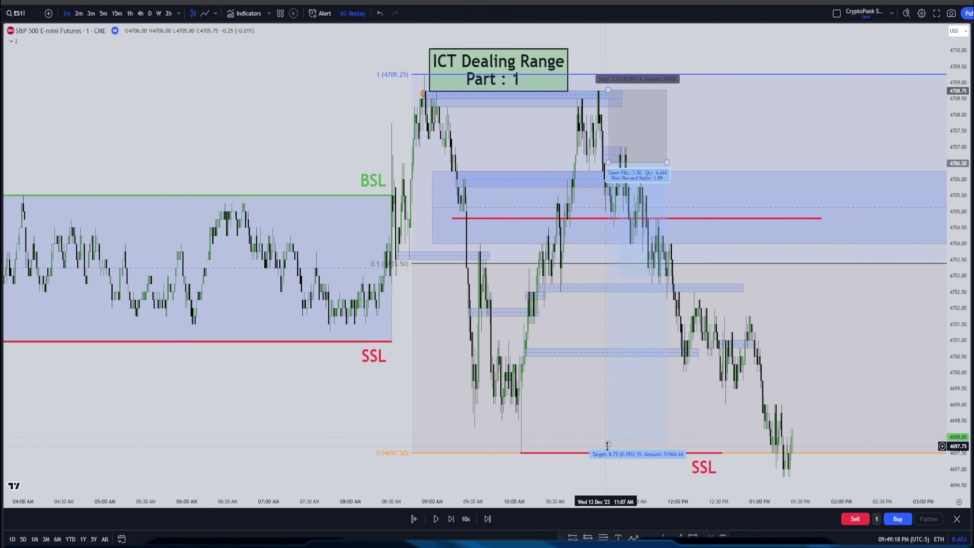
pyautogui.moveTo(608, 445); pyautogui.dragTo(607, 452)
pyautogui.moveTo(666, 163); pyautogui.dragTo(810, 163)
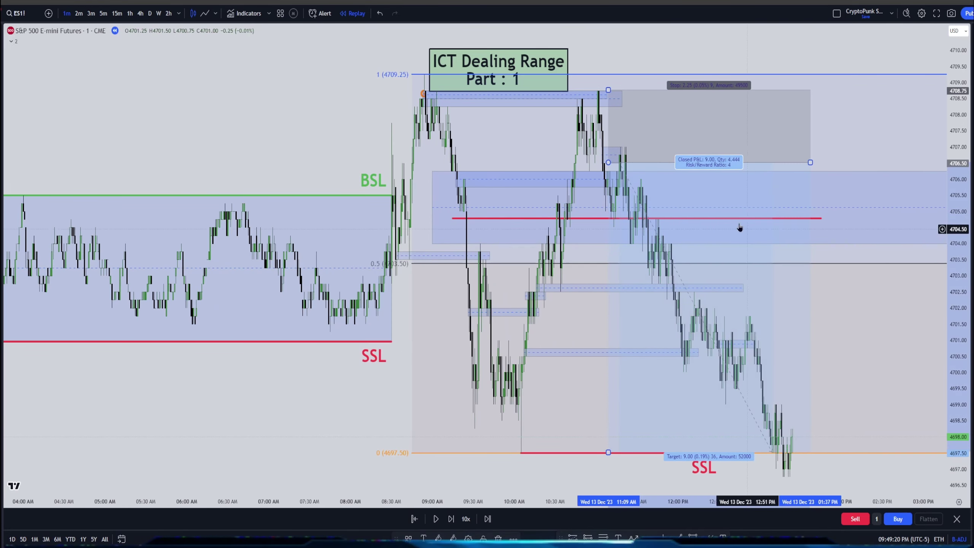
# Extend the end of the 4702.75 to 4702.50 rectangle to 1:35 PM.
pyautogui.scroll(-4, 490, 435)
pyautogui.moveTo(487, 435); pyautogui.dragTo(625, 460)
pyautogui.scroll(3, 613, 450)
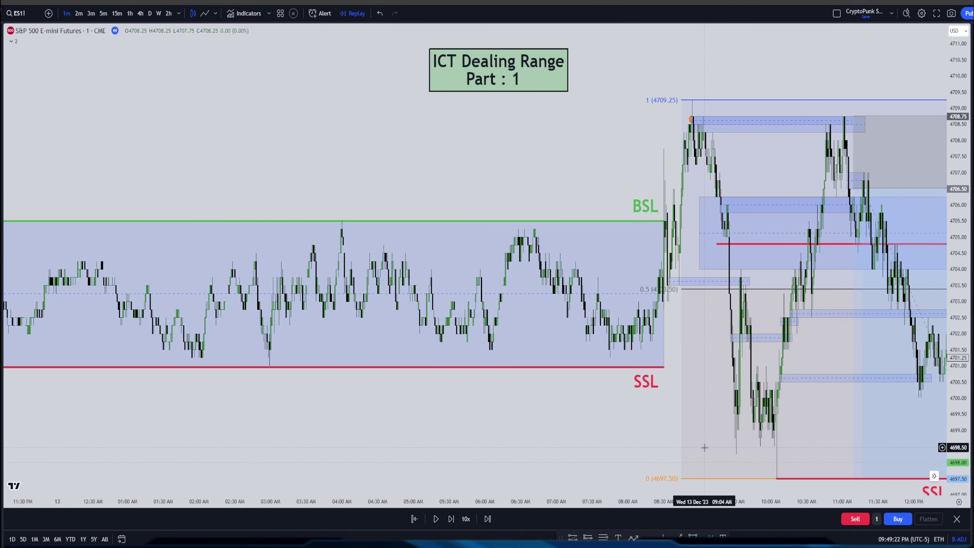
pyautogui.moveTo(623, 447); pyautogui.dragTo(430, 364)
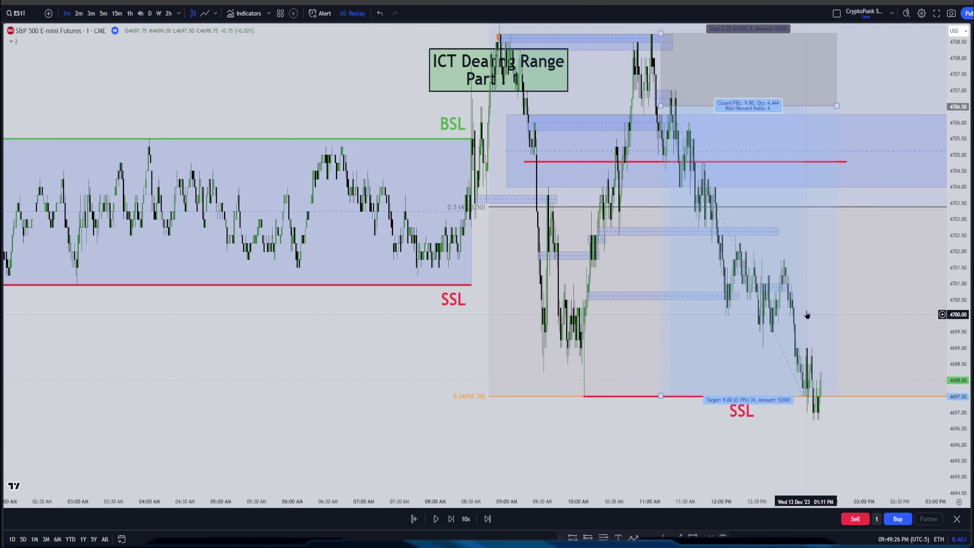
pyautogui.click(782, 234)
pyautogui.moveTo(780, 233); pyautogui.dragTo(834, 232)
pyautogui.scroll(2, 760, 477)
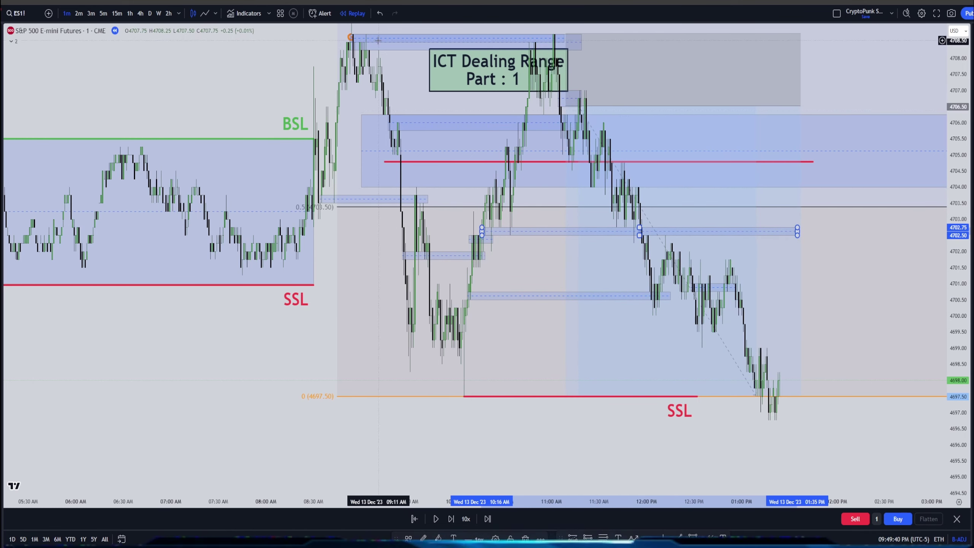
# Reshape the inner rectangle beneath the 4709.25 high to span 4708.50 to 4708.25, starting at 8:58 AM.
pyautogui.moveTo(564, 42); pyautogui.dragTo(581, 50)
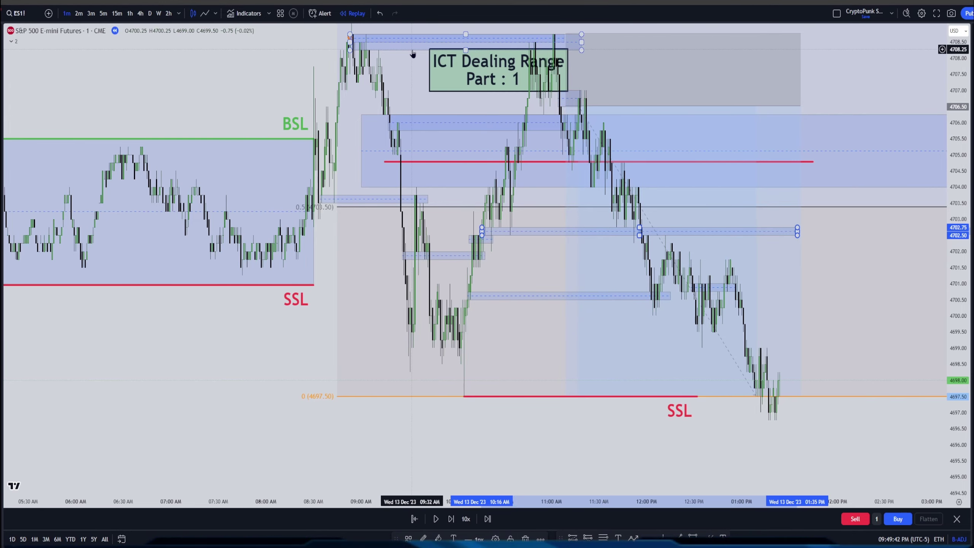
pyautogui.moveTo(321, 87); pyautogui.dragTo(428, 313)
pyautogui.scroll(8, 766, 325)
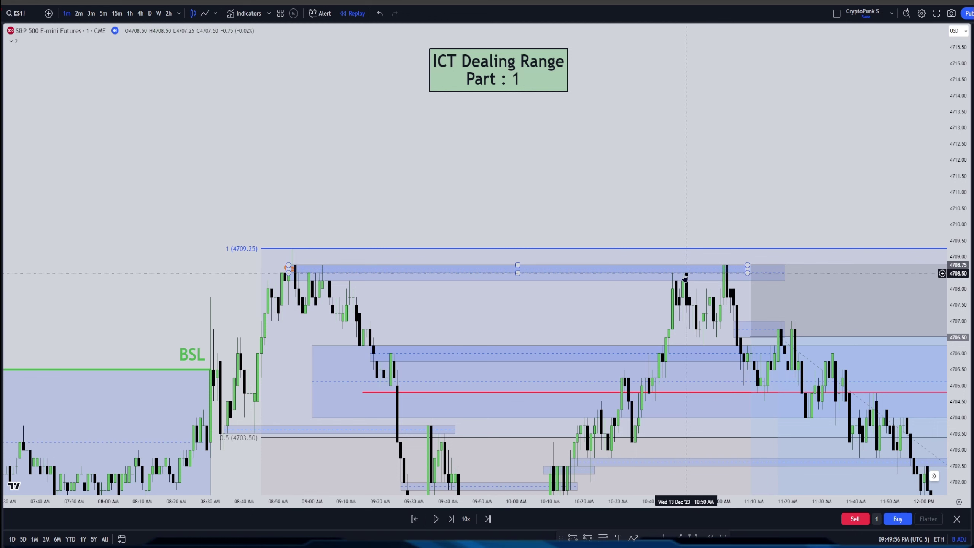
pyautogui.moveTo(309, 300); pyautogui.dragTo(501, 324)
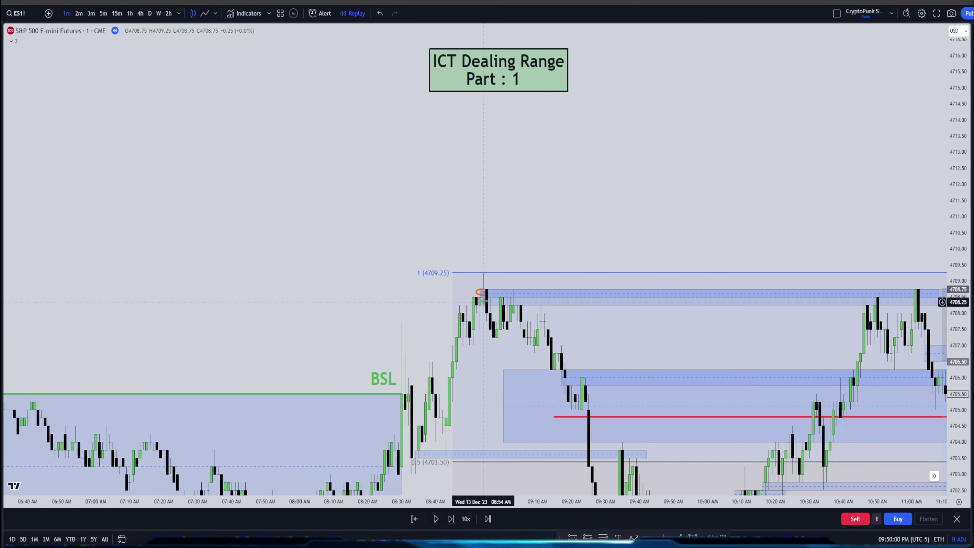
pyautogui.click(500, 297)
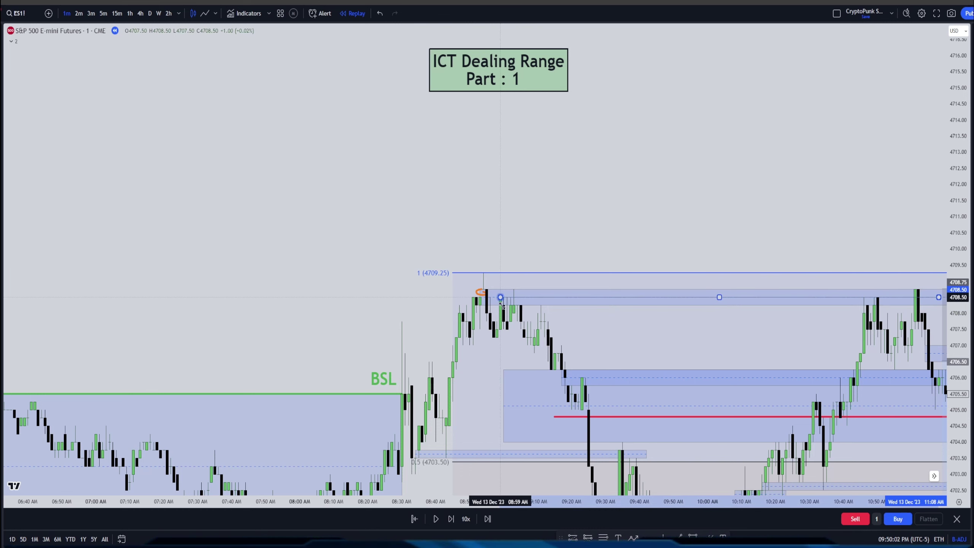
pyautogui.moveTo(501, 298); pyautogui.dragTo(504, 305)
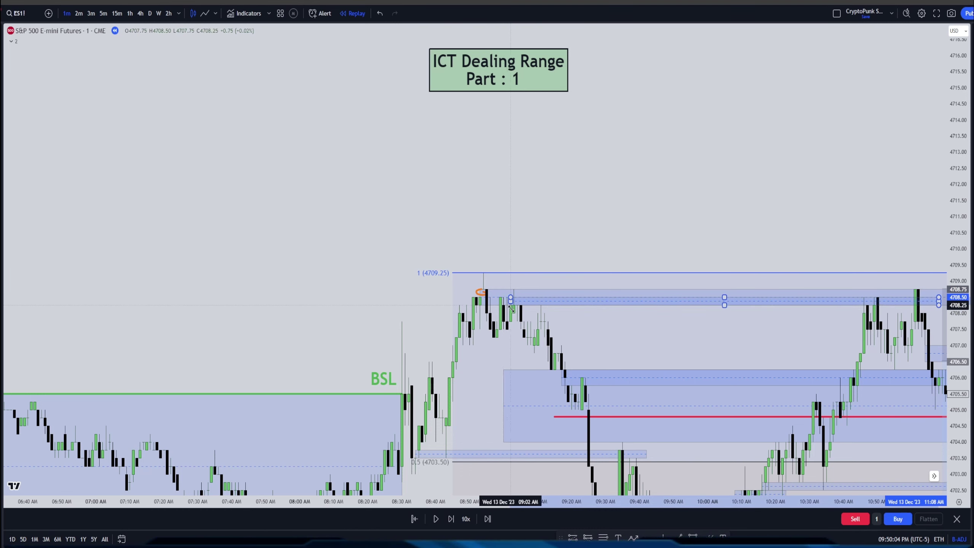
pyautogui.moveTo(511, 302); pyautogui.dragTo(497, 302)
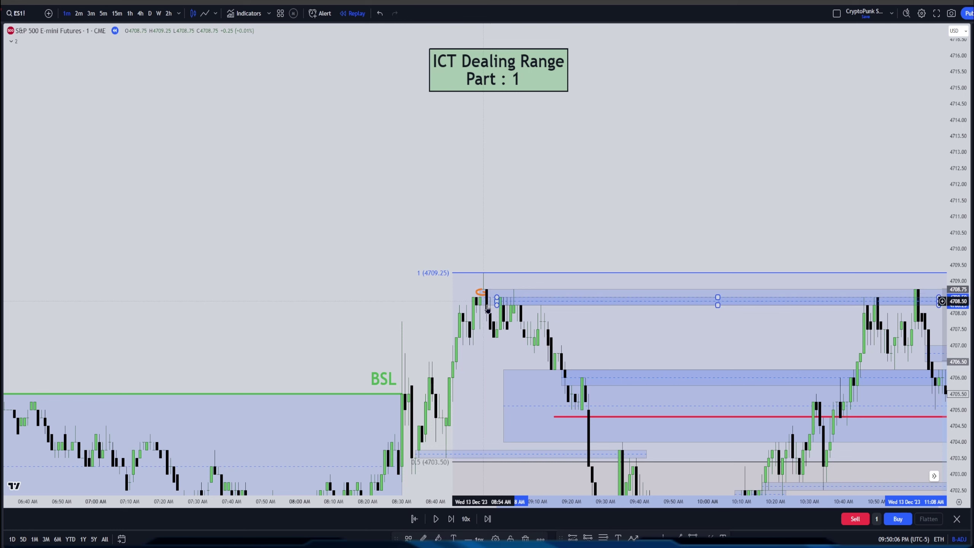
# Change the fill colour of the 4708.50 to 4708.25 rectangle to pink.
pyautogui.click(498, 301)
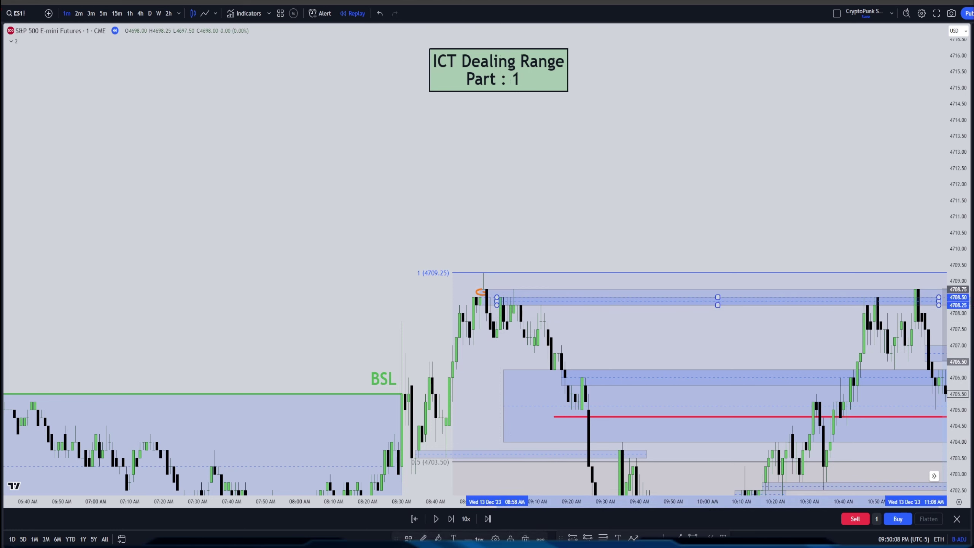
pyautogui.click(439, 538)
pyautogui.click(439, 447)
pyautogui.click(621, 331)
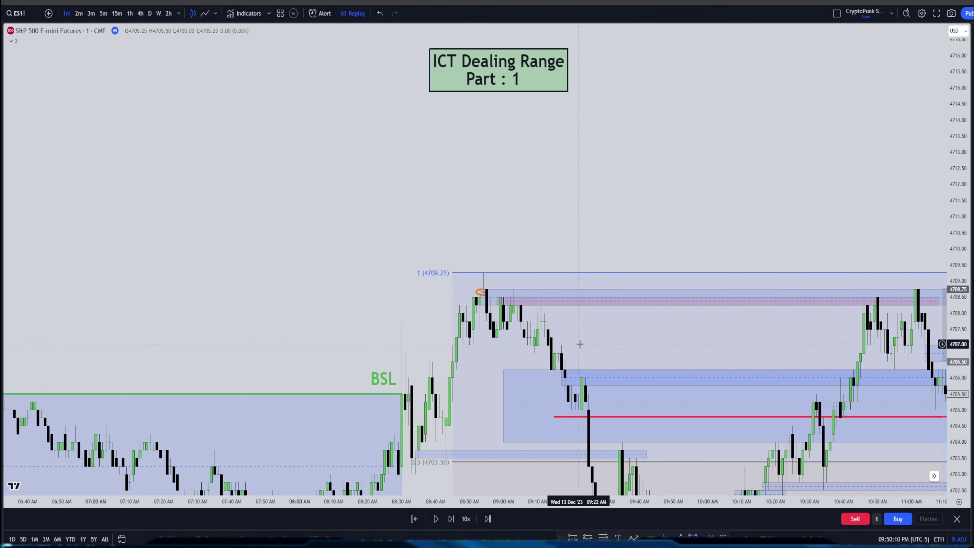
# Move the start of the pink 4708.50 to 4708.25 rectangle to about the 8:59 AM candle.
pyautogui.click(500, 298)
pyautogui.moveTo(713, 348); pyautogui.dragTo(869, 335)
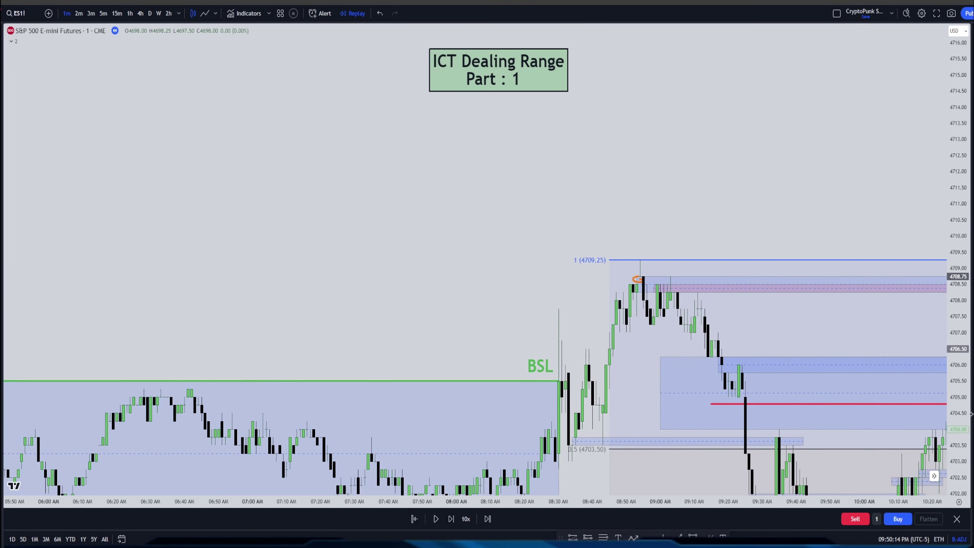
pyautogui.moveTo(969, 412); pyautogui.dragTo(969, 230)
pyautogui.moveTo(811, 403); pyautogui.dragTo(925, 309)
pyautogui.scroll(5, 614, 341)
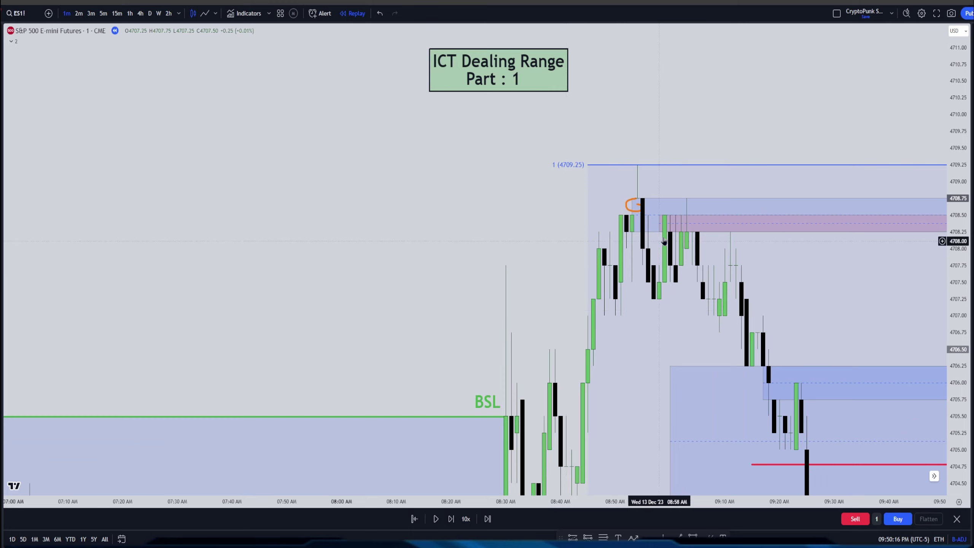
pyautogui.click(659, 223)
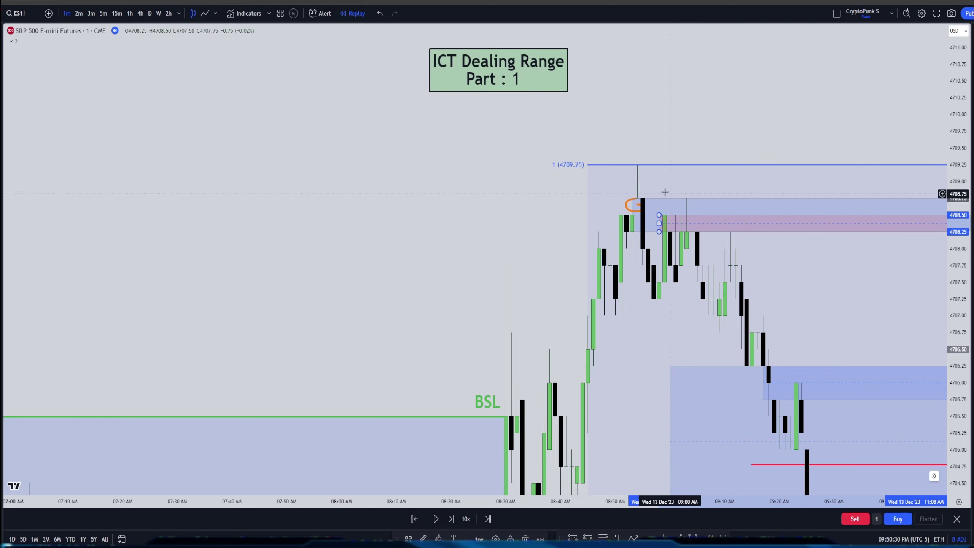
pyautogui.moveTo(659, 224); pyautogui.dragTo(665, 223)
# Draw a pink rectangle between 4707.75 and 4707.50 from the 9:05 AM candle, and stretch it to about 10:19 AM.
pyautogui.moveTo(663, 224); pyautogui.dragTo(579, 223)
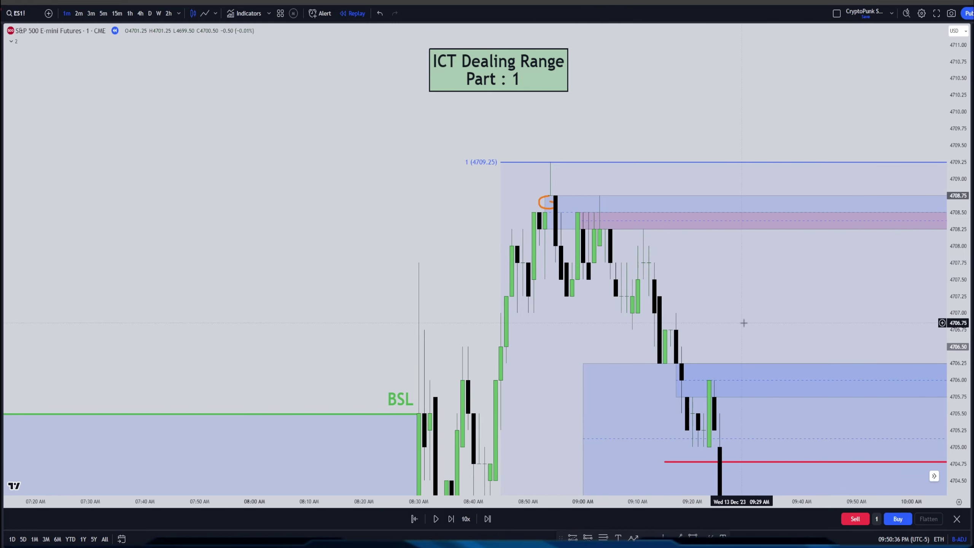
pyautogui.moveTo(843, 299); pyautogui.dragTo(765, 300)
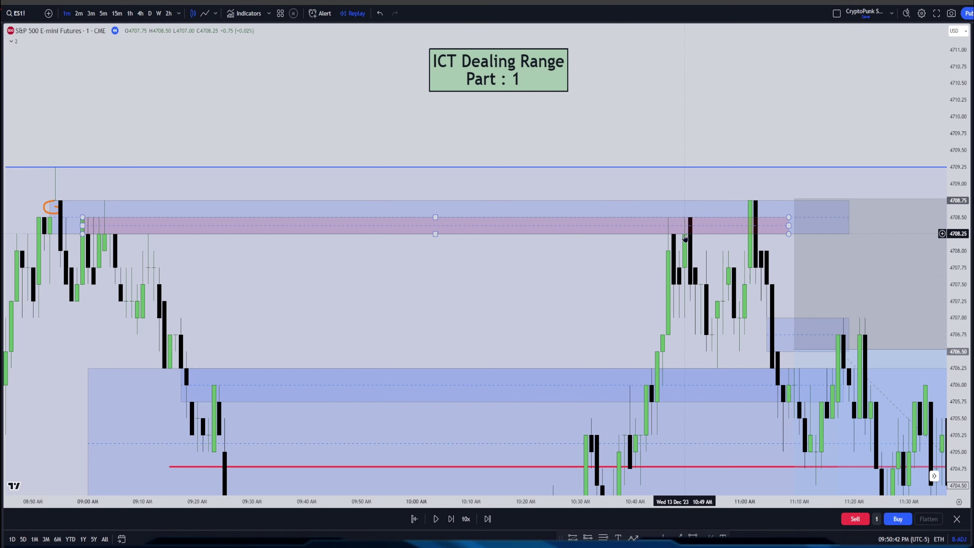
pyautogui.moveTo(505, 283); pyautogui.dragTo(709, 312)
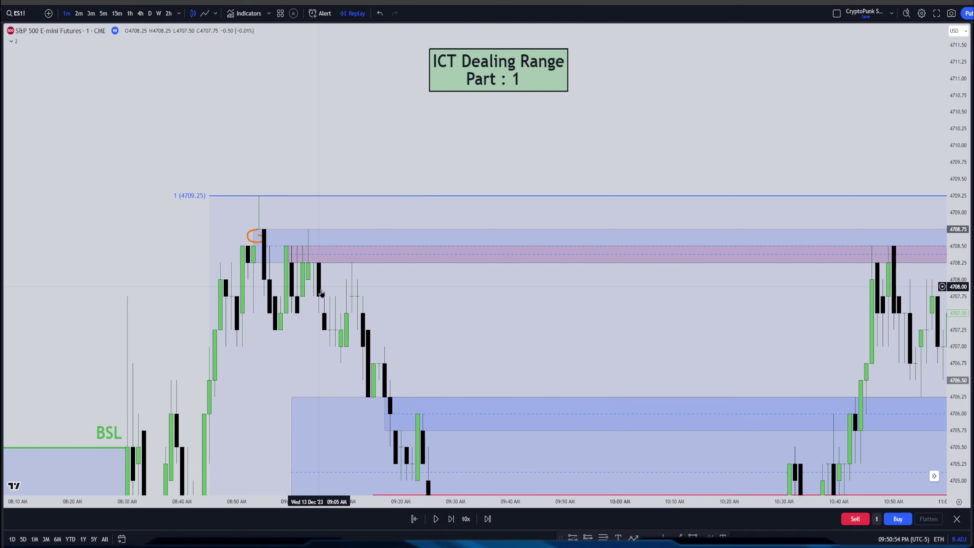
pyautogui.moveTo(323, 304); pyautogui.dragTo(368, 296)
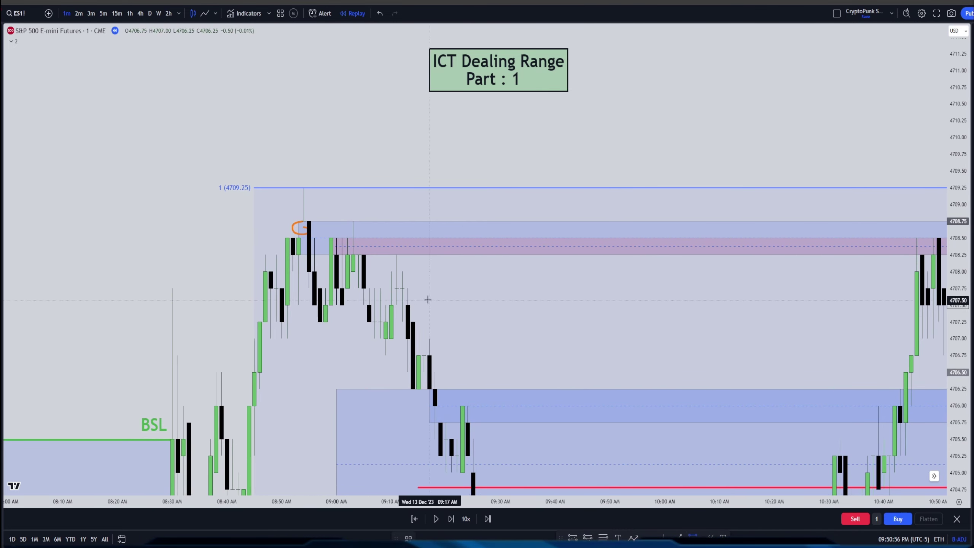
pyautogui.click(369, 305)
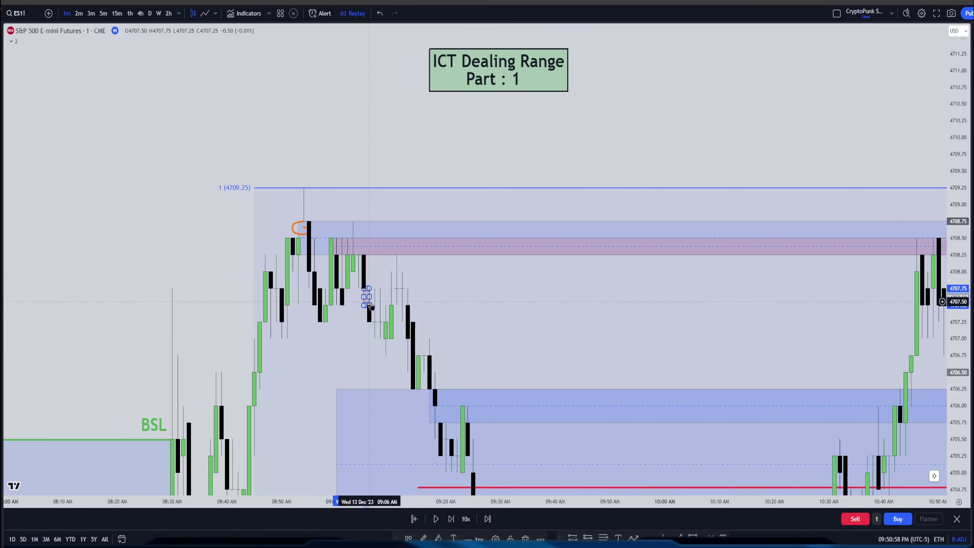
pyautogui.moveTo(371, 296); pyautogui.dragTo(771, 303)
pyautogui.moveTo(713, 363); pyautogui.dragTo(413, 343)
pyautogui.moveTo(348, 331); pyautogui.dragTo(622, 342)
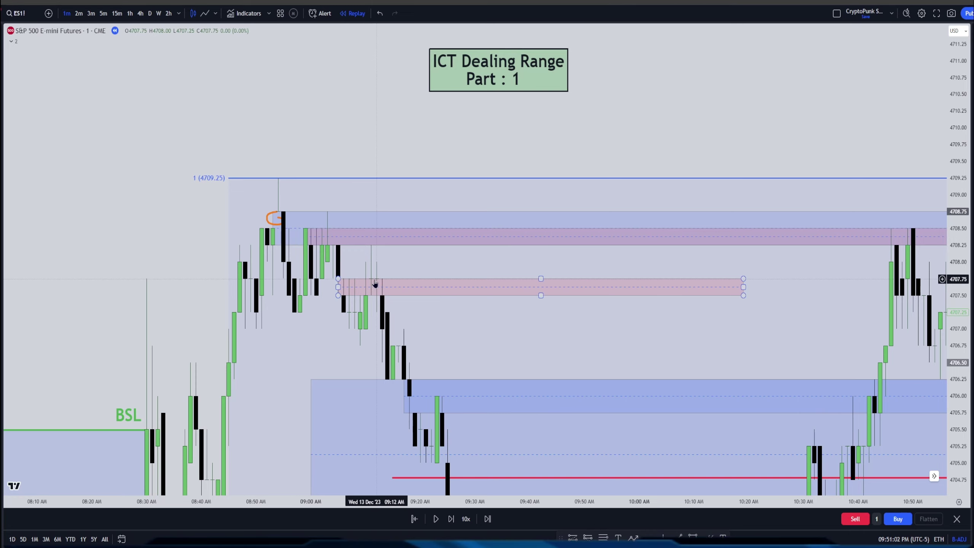
# Stretch the 4707.75 to 4707.50 rectangle's end to 11:11 AM and its start back to about 9:03 AM.
pyautogui.moveTo(667, 328); pyautogui.dragTo(543, 323)
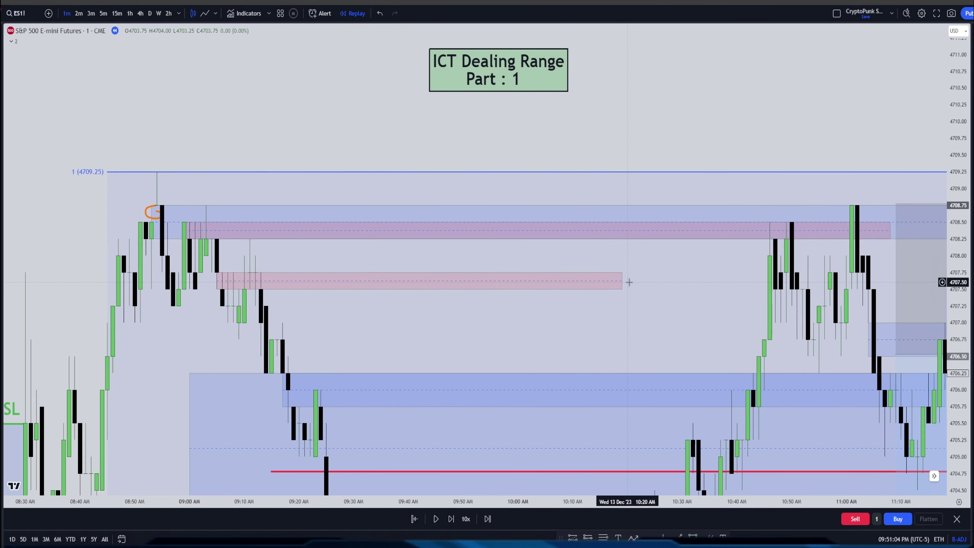
pyautogui.moveTo(622, 282); pyautogui.dragTo(656, 284)
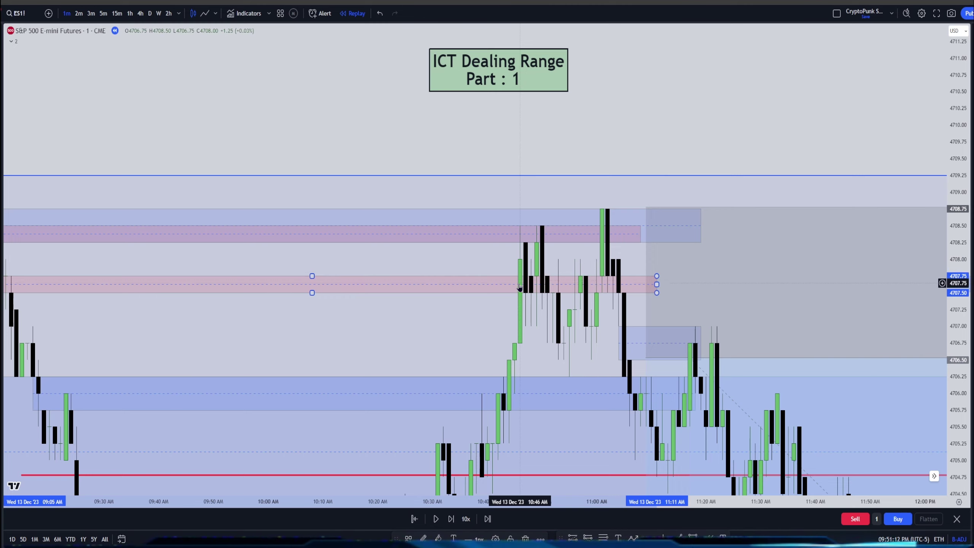
pyautogui.moveTo(464, 323); pyautogui.dragTo(693, 350)
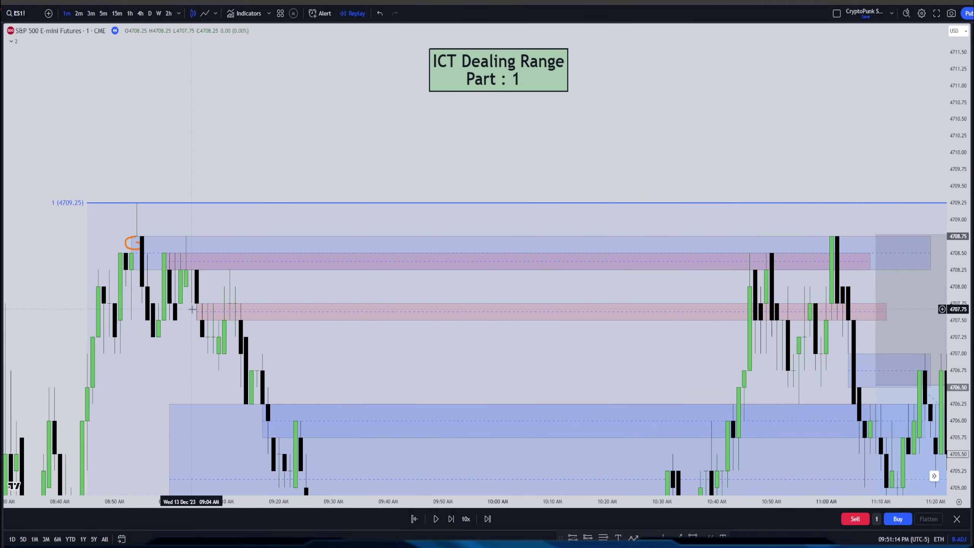
pyautogui.moveTo(197, 312)
pyautogui.mouseDown()
pyautogui.moveTo(168, 313)
pyautogui.moveTo(186, 314)
pyautogui.mouseUp()
pyautogui.moveTo(347, 349); pyautogui.dragTo(188, 347)
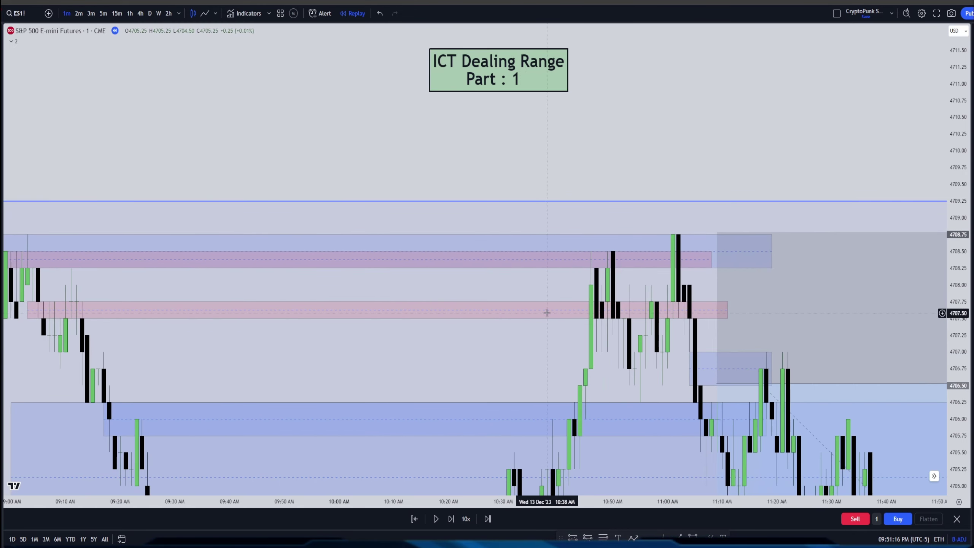
pyautogui.hscroll(-10, 619, 307)
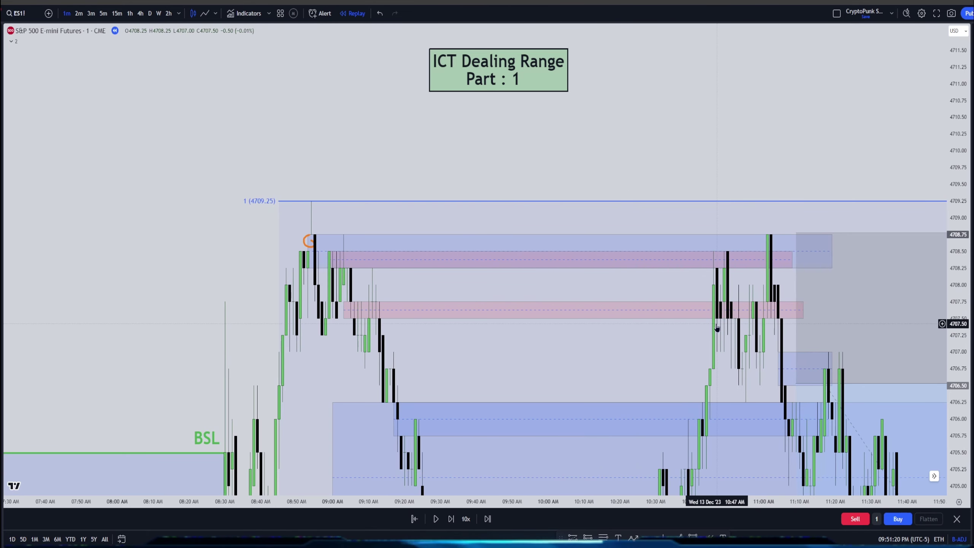
pyautogui.click(716, 307)
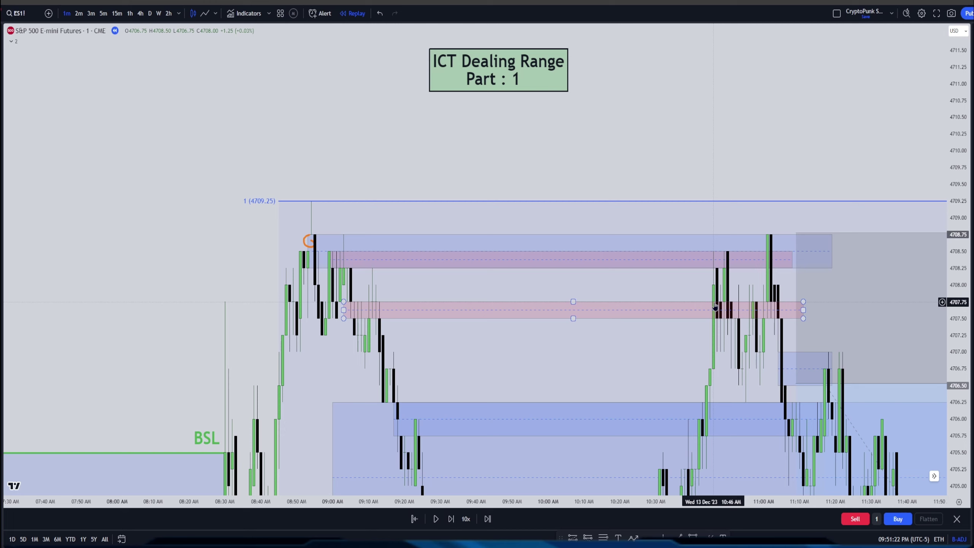
# Fit the 4707.75 to 4707.50 rectangle between 9:04 AM and about 10:52 AM, and move the short position's start to about 10:56 AM.
pyautogui.moveTo(352, 309); pyautogui.dragTo(355, 309)
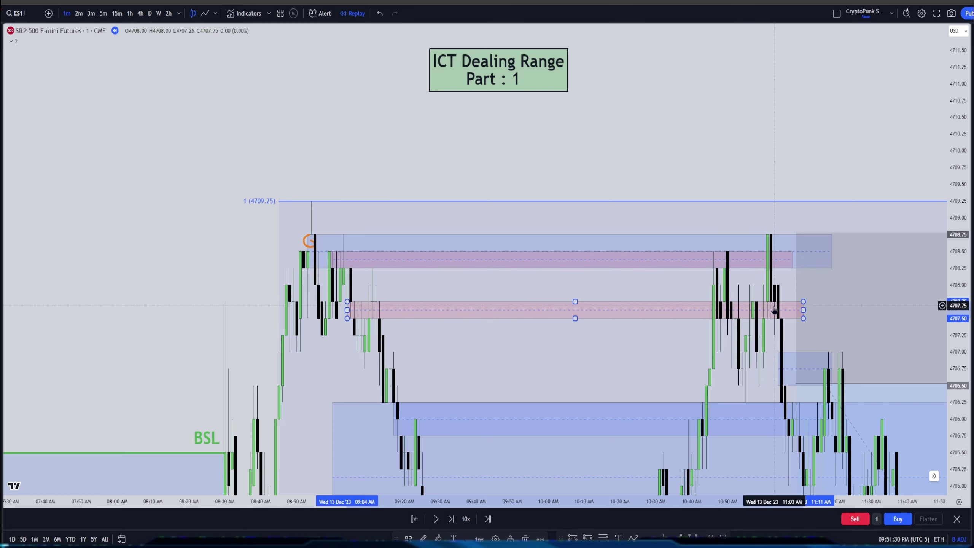
pyautogui.click(741, 319)
pyautogui.moveTo(741, 318); pyautogui.dragTo(788, 315)
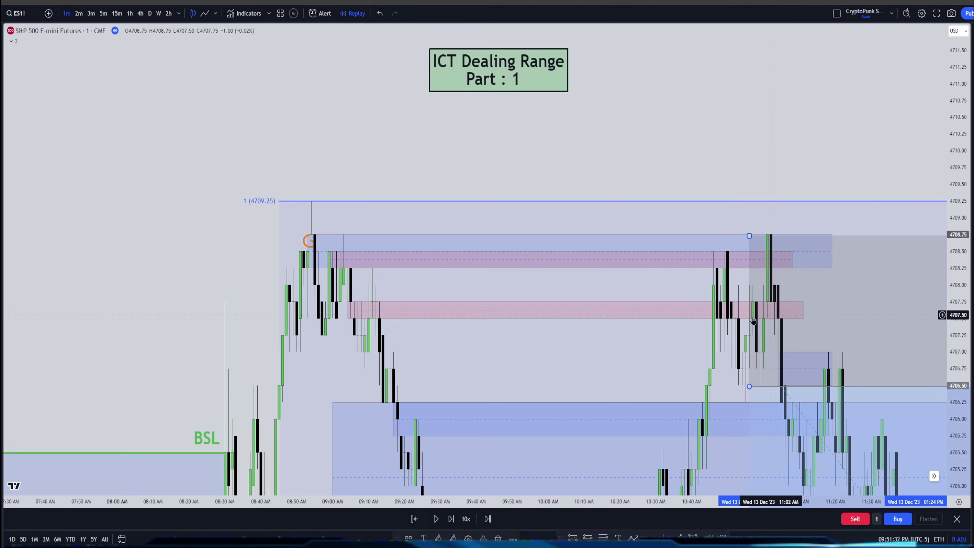
pyautogui.moveTo(715, 346); pyautogui.dragTo(429, 341)
pyautogui.moveTo(518, 306)
pyautogui.mouseDown()
pyautogui.moveTo(935, 332)
pyautogui.moveTo(441, 346)
pyautogui.mouseUp()
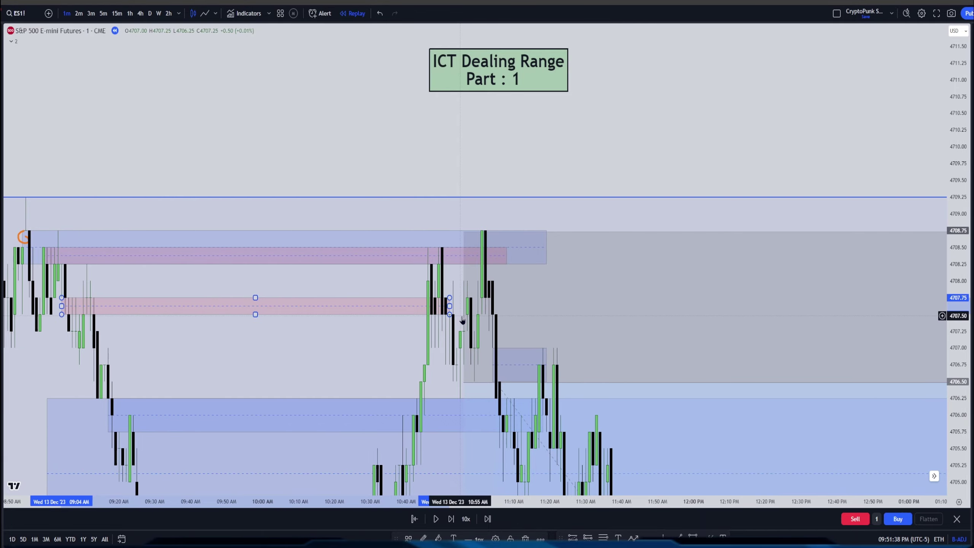
# Draw a pink rectangle between 4703.50 and 4703.25 inside the earlier BSL–SSL range, from about 6:13 AM to 7:32 AM.
pyautogui.moveTo(333, 369); pyautogui.dragTo(598, 246)
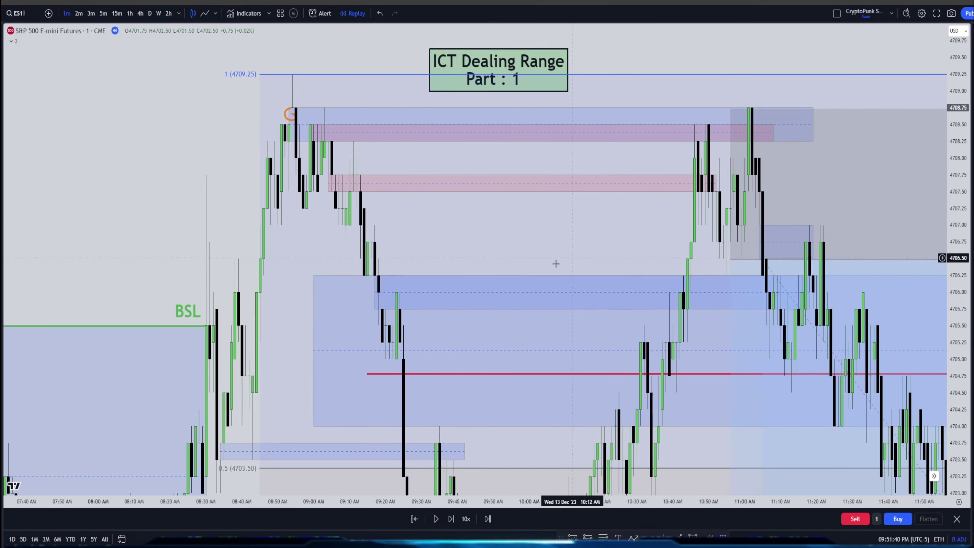
pyautogui.moveTo(325, 370); pyautogui.dragTo(452, 200)
pyautogui.scroll(-1, 579, 354)
pyautogui.scroll(-3, 575, 365)
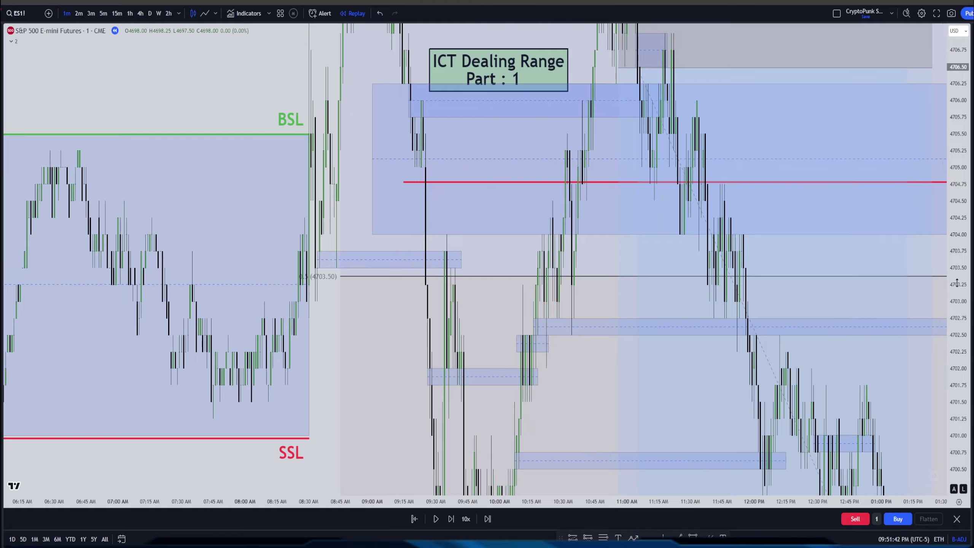
pyautogui.scroll(-3, 709, 337)
pyautogui.moveTo(953, 451); pyautogui.dragTo(951, 346)
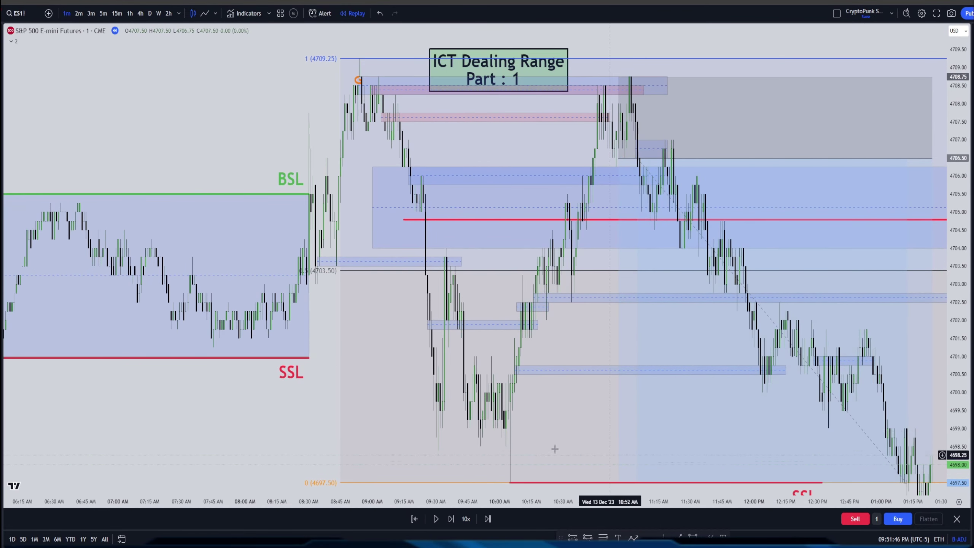
pyautogui.scroll(-3, 488, 430)
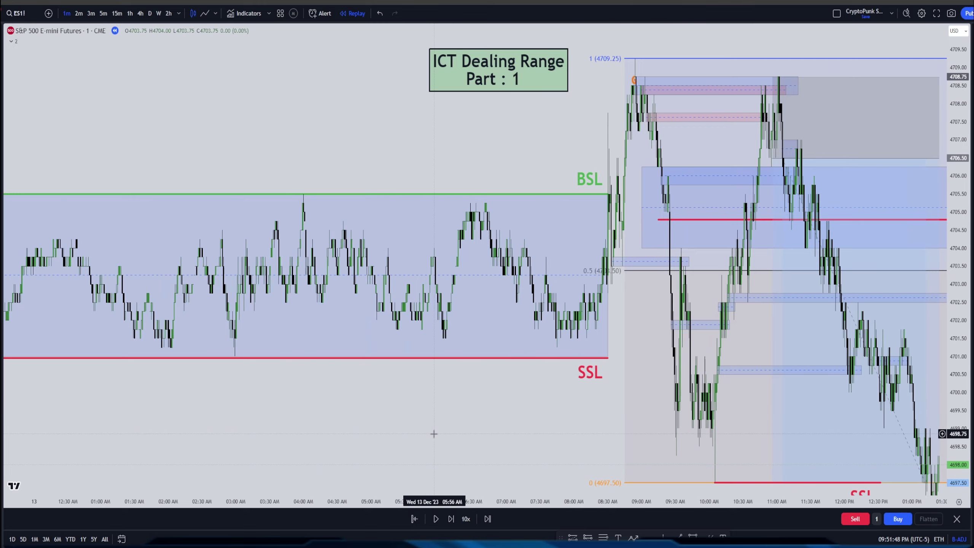
pyautogui.scroll(5, 431, 433)
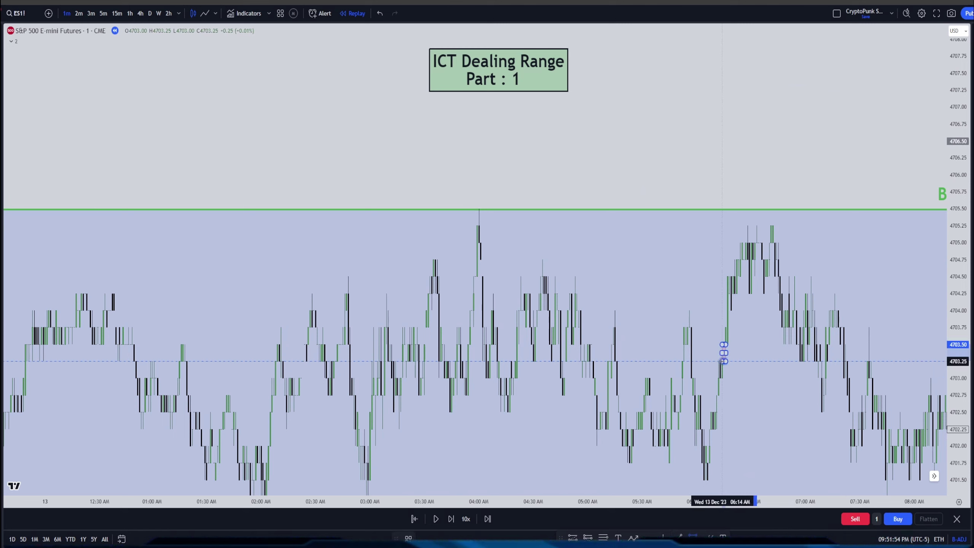
pyautogui.moveTo(721, 344); pyautogui.dragTo(864, 361)
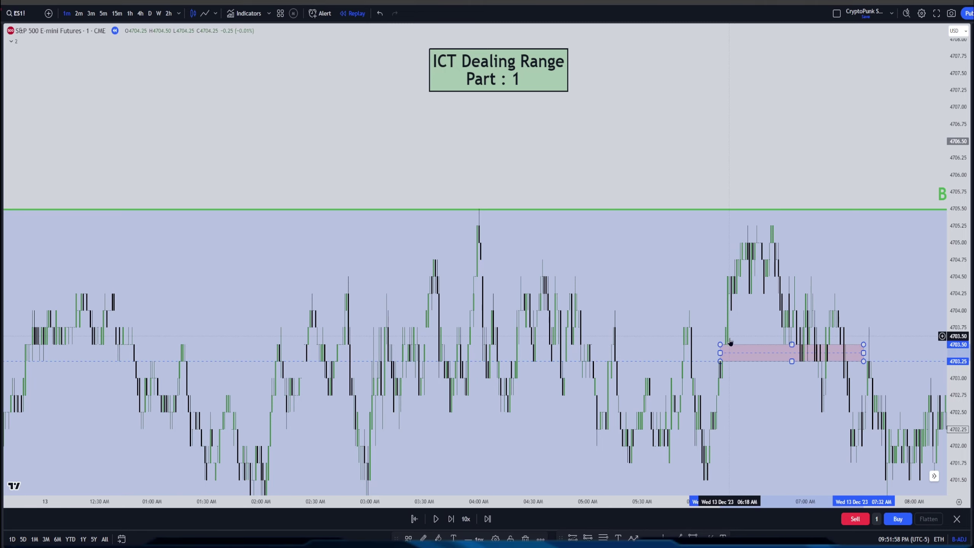
pyautogui.click(747, 379)
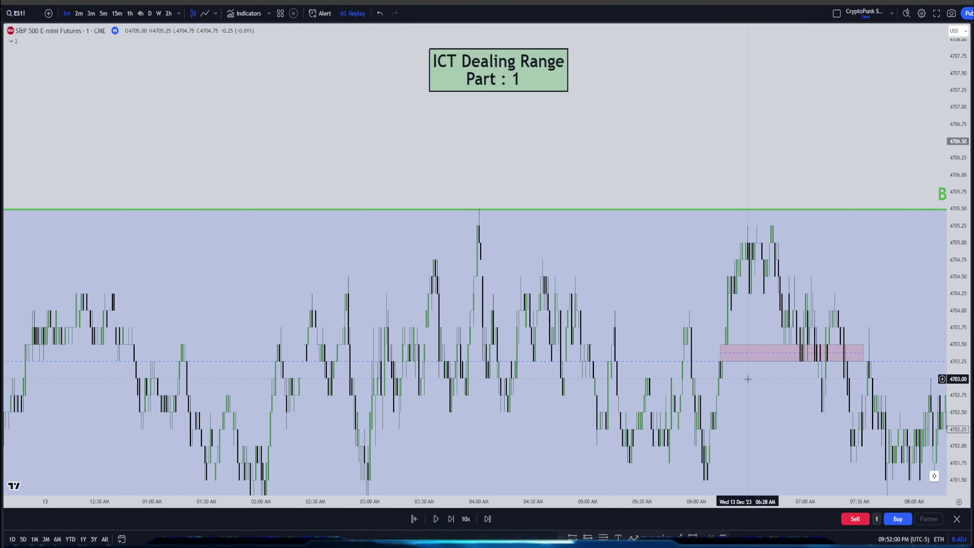
# Lower the new rectangle to 4703.25–4703.00, extend its end to 7:48 AM and move its start to 7:20 AM.
pyautogui.moveTo(700, 386); pyautogui.dragTo(836, 401)
pyautogui.scroll(3, 814, 402)
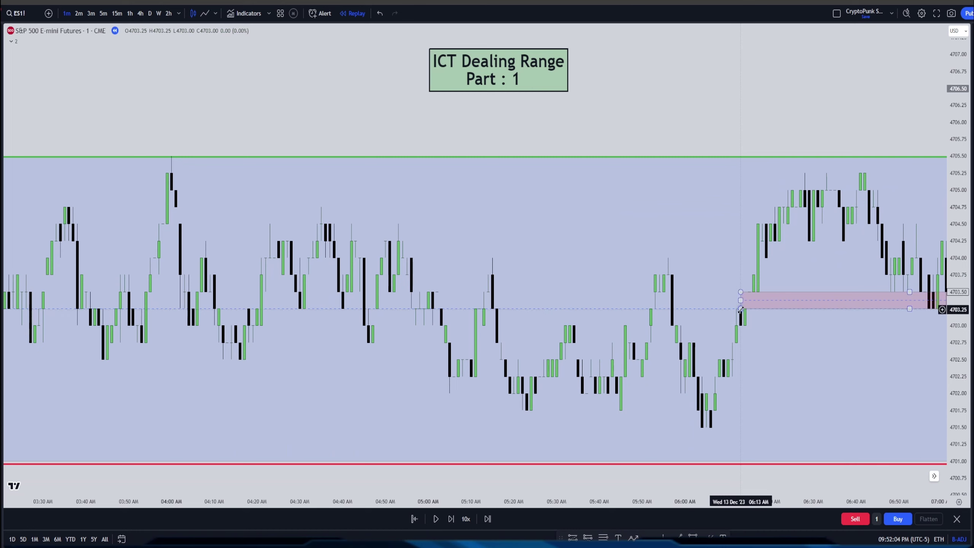
pyautogui.moveTo(749, 305); pyautogui.dragTo(740, 318)
pyautogui.moveTo(721, 360); pyautogui.dragTo(423, 379)
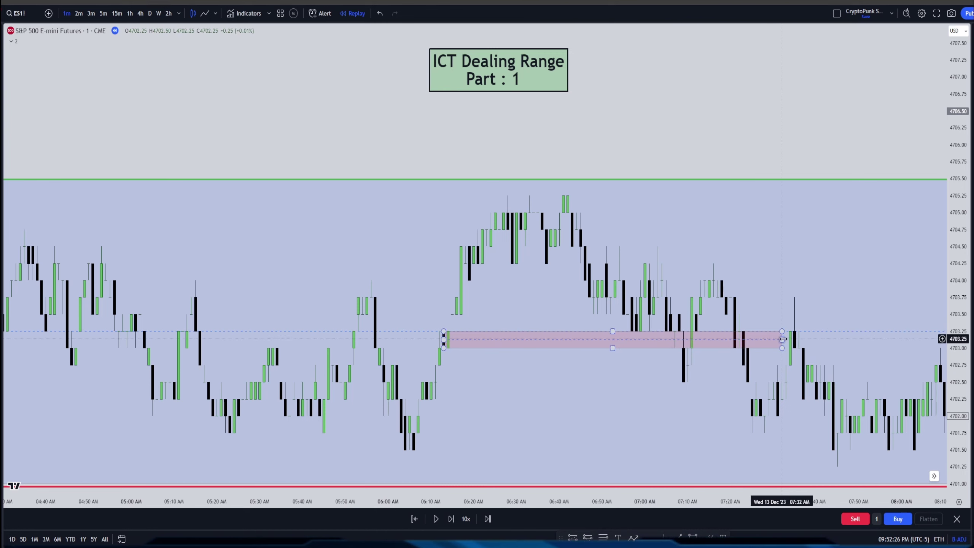
pyautogui.moveTo(782, 338); pyautogui.dragTo(850, 339)
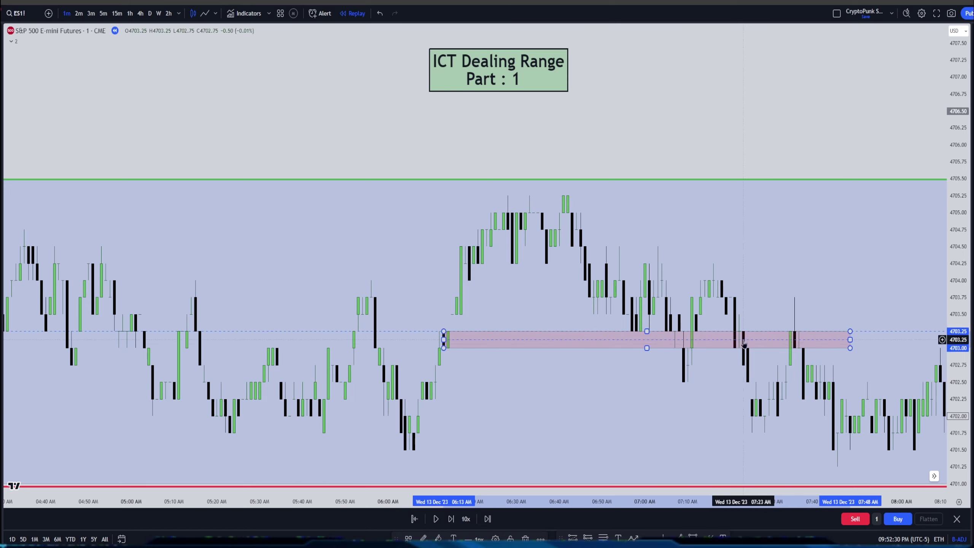
pyautogui.moveTo(444, 339)
pyautogui.mouseDown()
pyautogui.moveTo(711, 363)
pyautogui.moveTo(730, 343)
pyautogui.mouseUp()
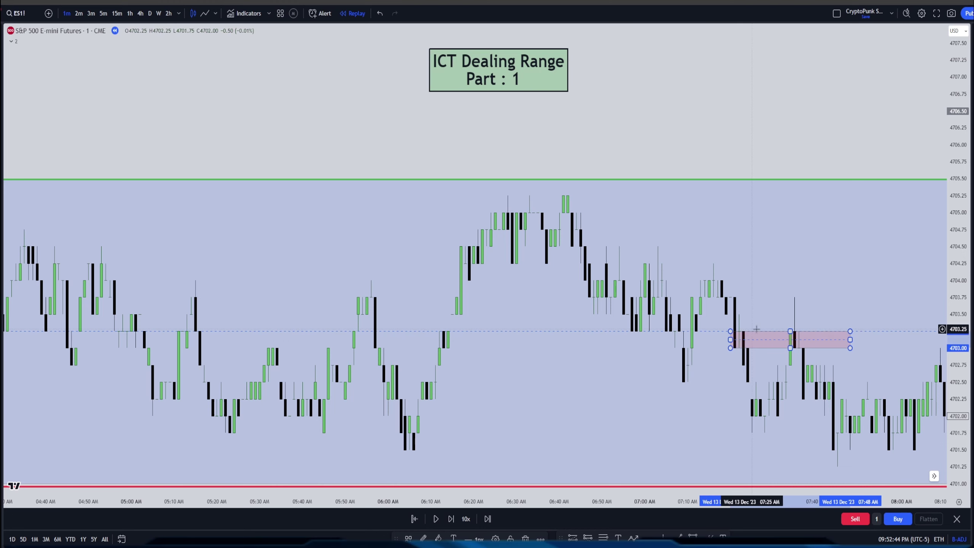
# Delete the pink rectangle between 4703.25 and 4703.00.
pyautogui.click(863, 340)
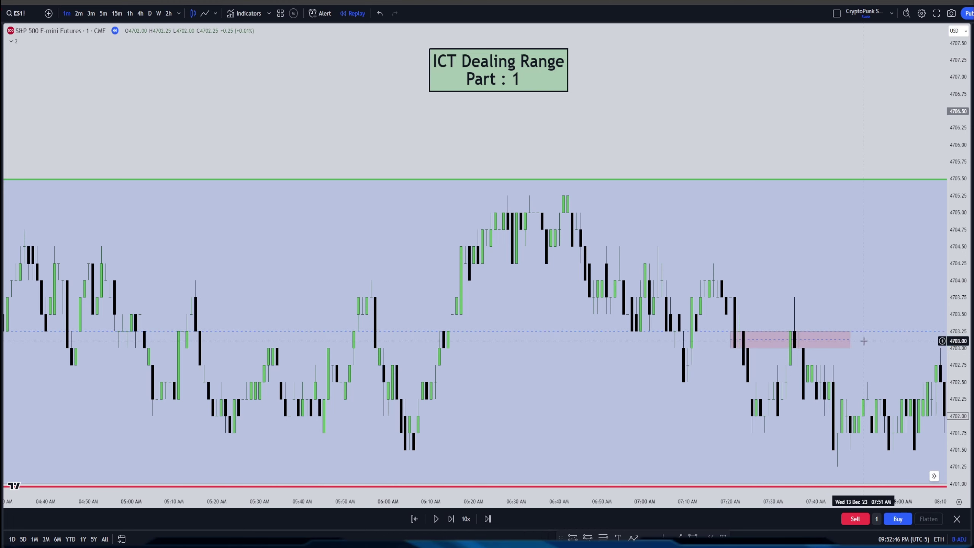
pyautogui.click(850, 348)
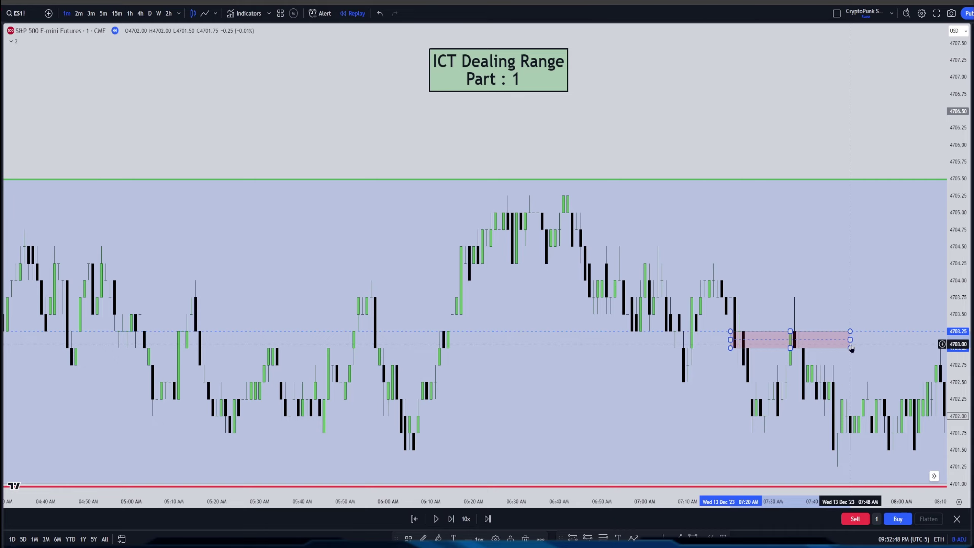
pyautogui.press('Delete')
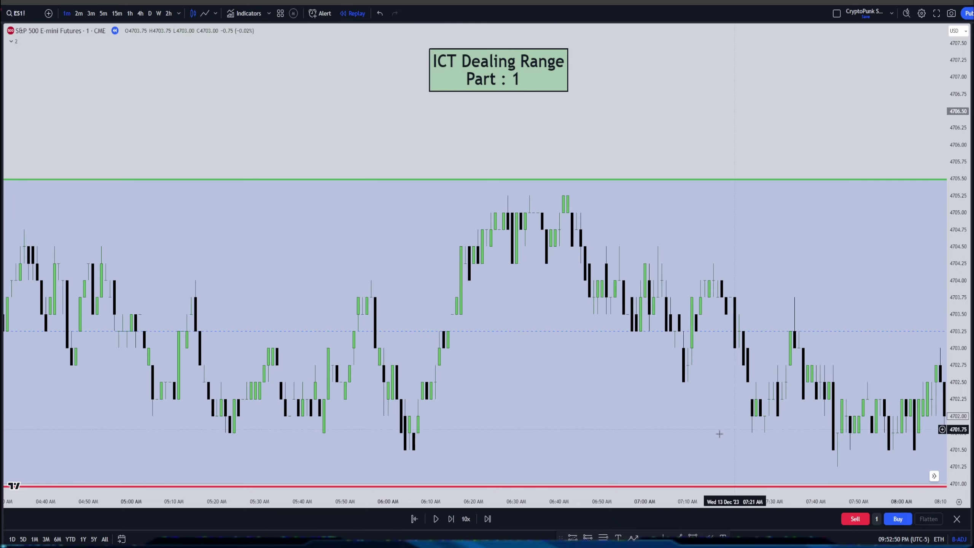
# Draw a pink rectangle between 4705.00 and 4704.75 from 6:39 AM and stretch it to 8:48 AM.
pyautogui.moveTo(623, 386); pyautogui.dragTo(425, 427)
pyautogui.scroll(-1, 374, 362)
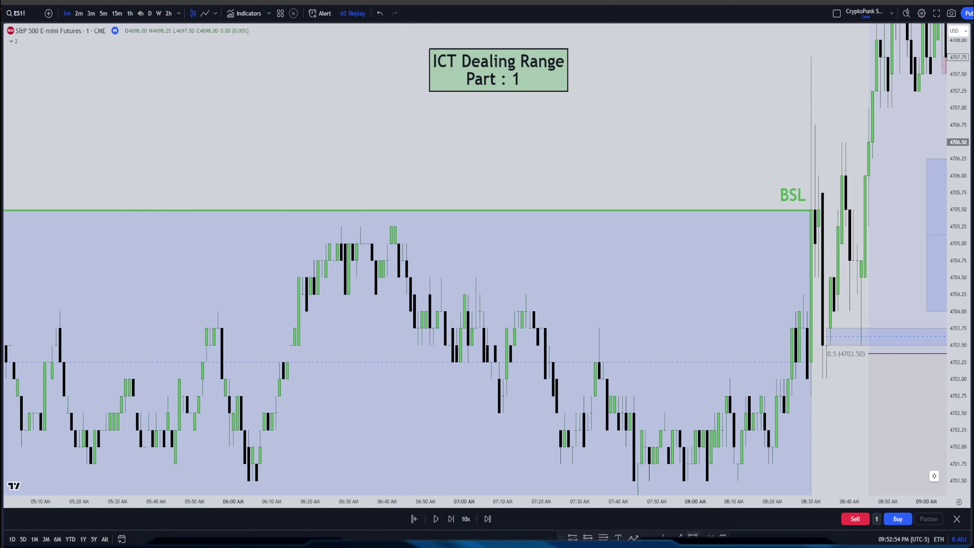
pyautogui.click(391, 240)
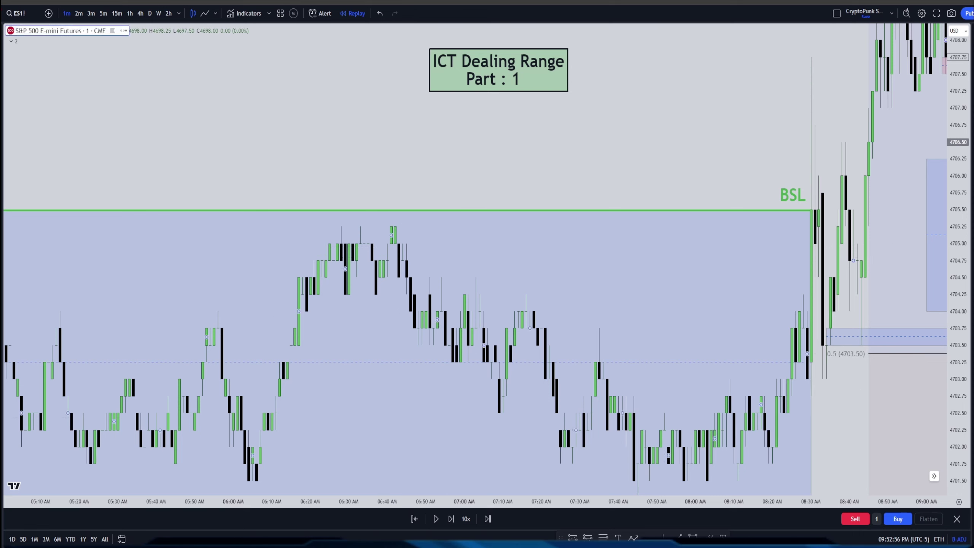
pyautogui.click(692, 537)
pyautogui.click(384, 262)
pyautogui.click(395, 243)
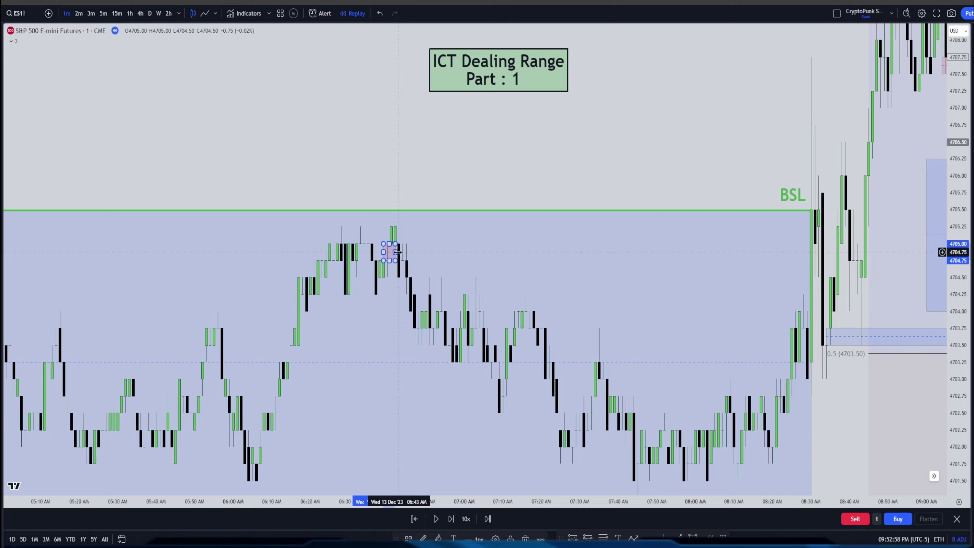
pyautogui.moveTo(397, 252); pyautogui.dragTo(881, 283)
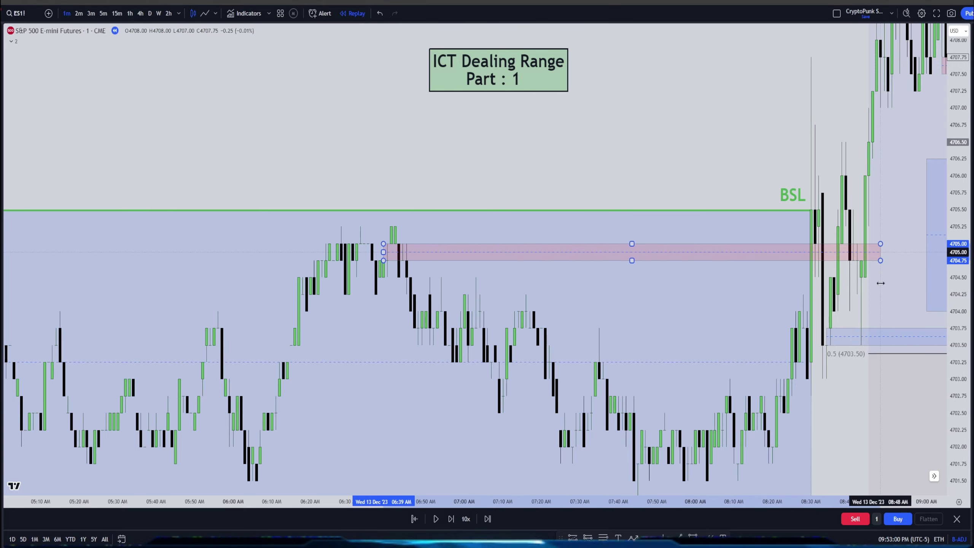
# Extend the end of the 4705.00 to 4704.75 rectangle across the later price revisits to 11:29 AM.
pyautogui.scroll(3, 691, 327)
pyautogui.moveTo(817, 400); pyautogui.dragTo(553, 441)
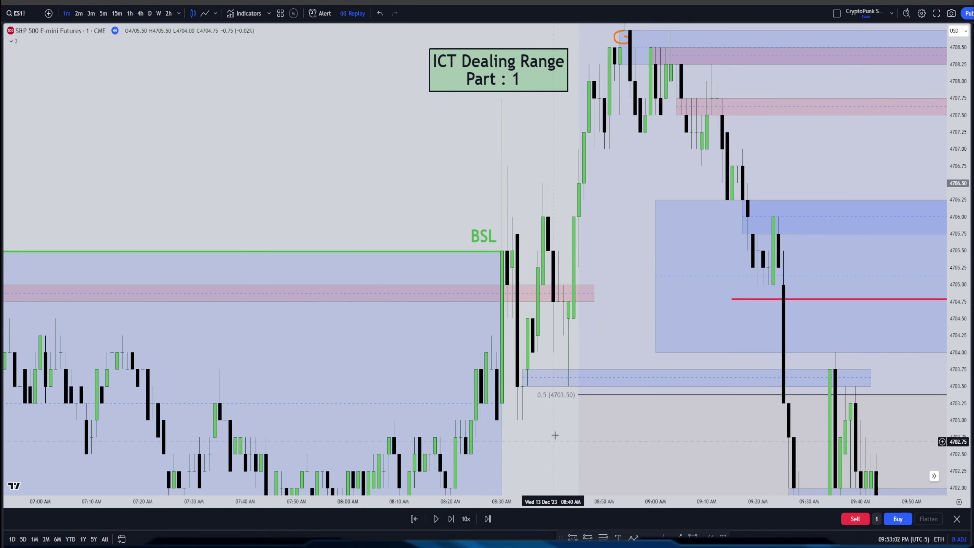
pyautogui.moveTo(594, 293); pyautogui.dragTo(891, 293)
pyautogui.scroll(-3, 730, 474)
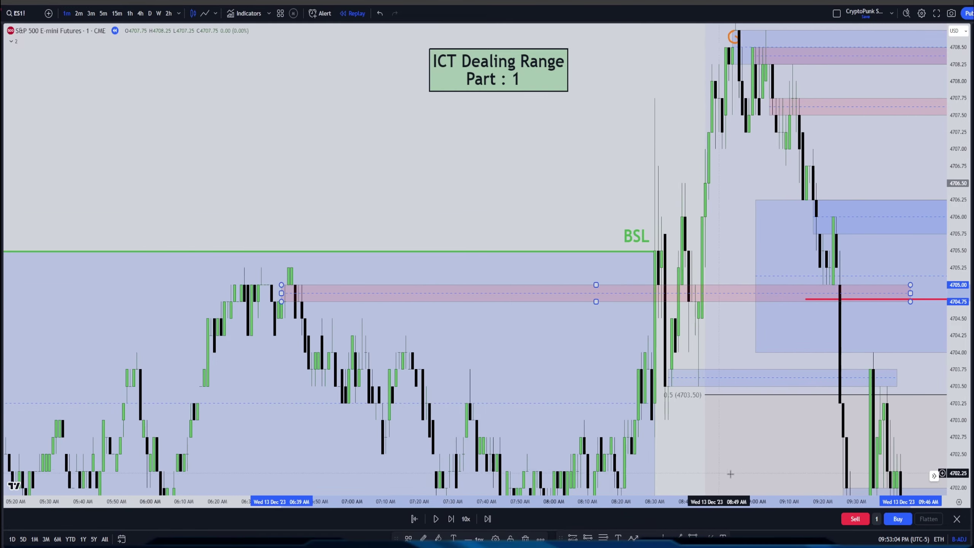
pyautogui.moveTo(753, 471); pyautogui.dragTo(624, 420)
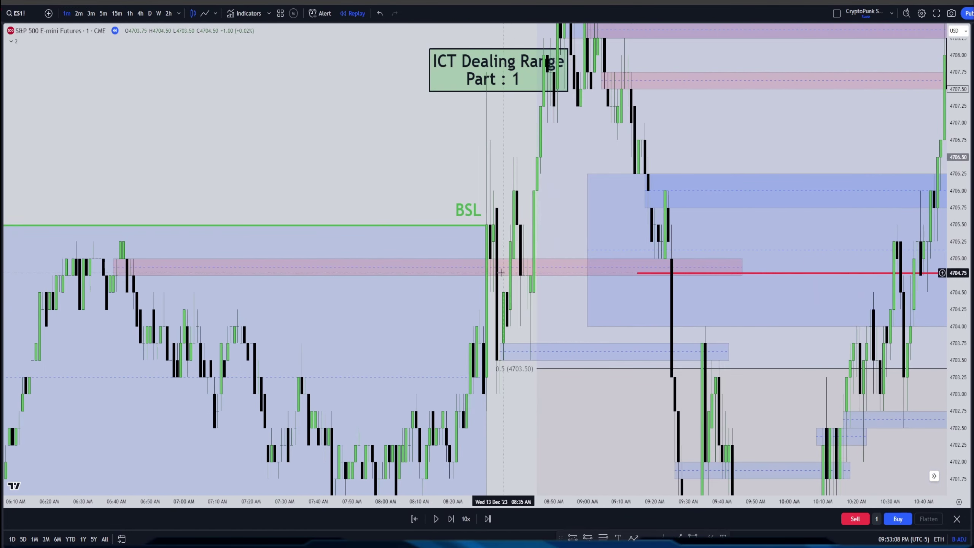
pyautogui.click(517, 262)
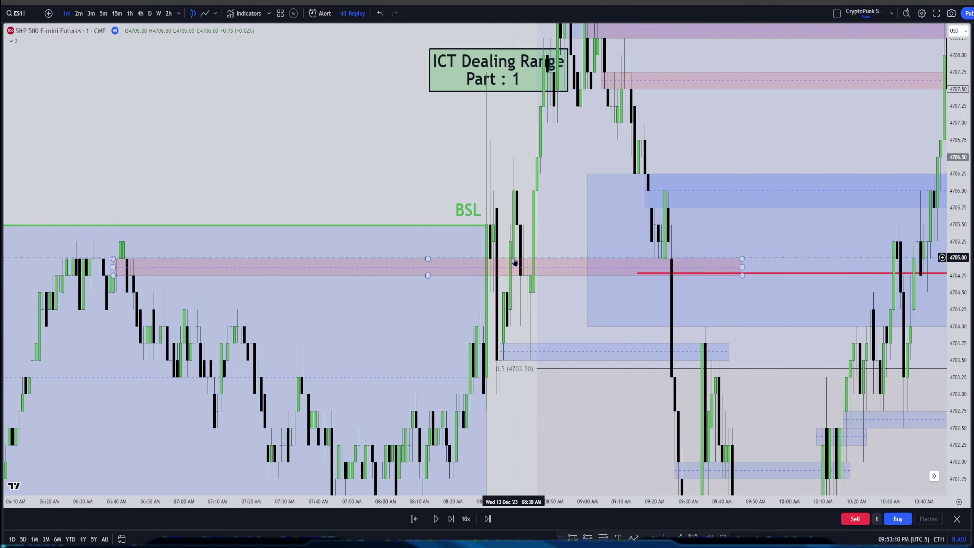
pyautogui.click(604, 416)
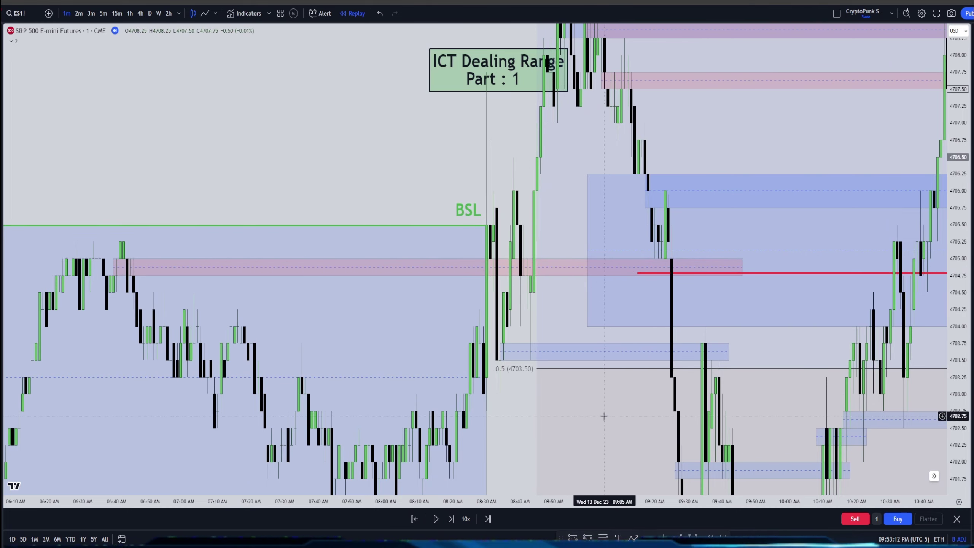
pyautogui.moveTo(603, 415); pyautogui.dragTo(384, 403)
pyautogui.moveTo(523, 256); pyautogui.dragTo(870, 256)
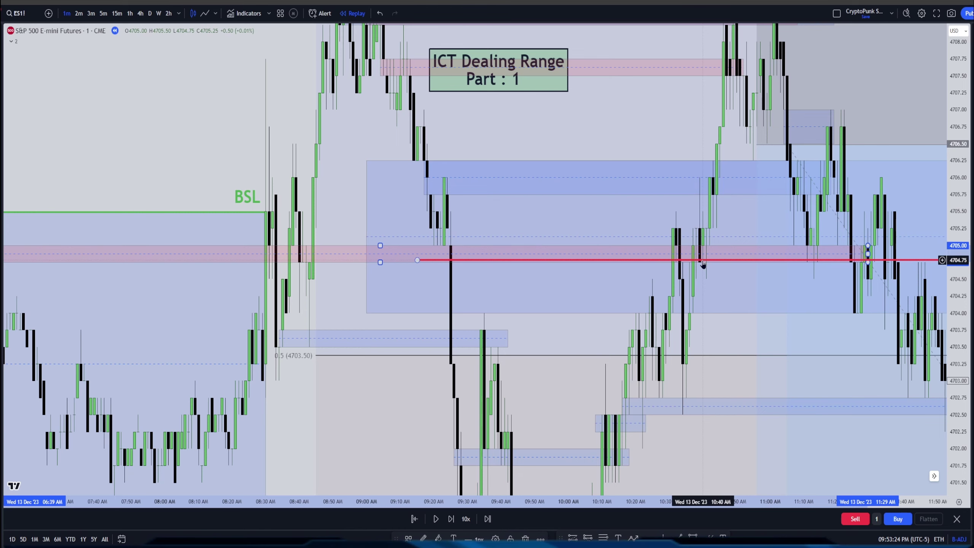
# Move the short position later in time, clear of the candles before noon, with its entry at 4706.00 and stop at 4708.25.
pyautogui.moveTo(354, 283); pyautogui.dragTo(498, 348)
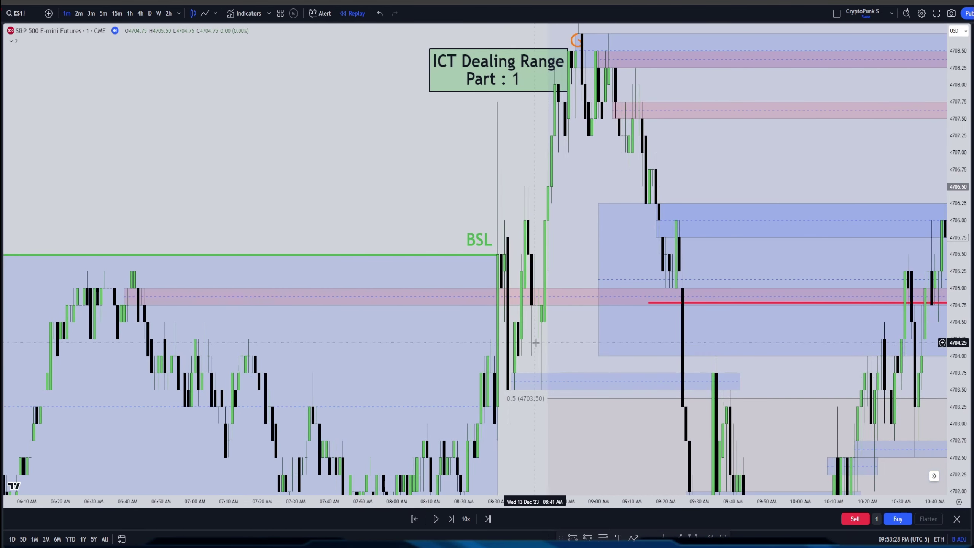
pyautogui.scroll(-3, 536, 343)
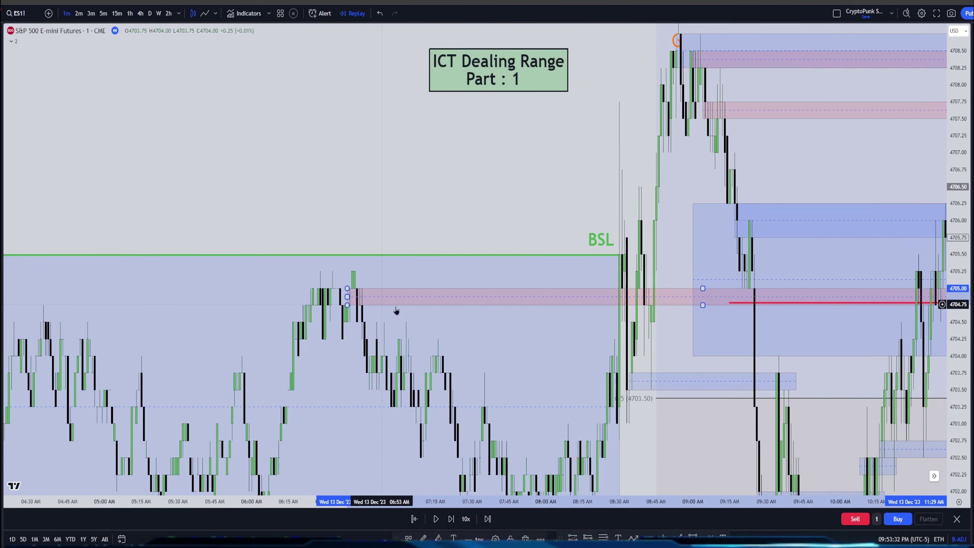
pyautogui.click(351, 305)
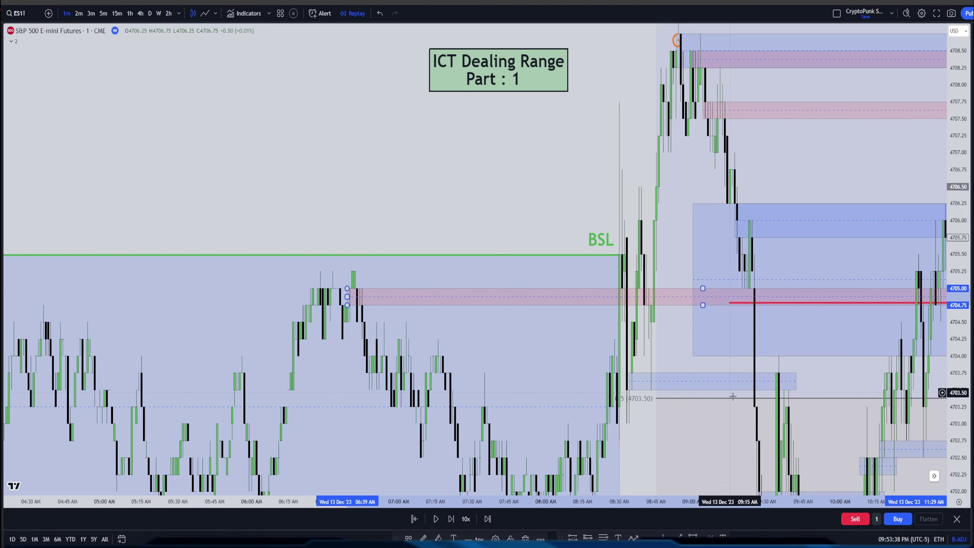
pyautogui.moveTo(742, 421); pyautogui.dragTo(256, 414)
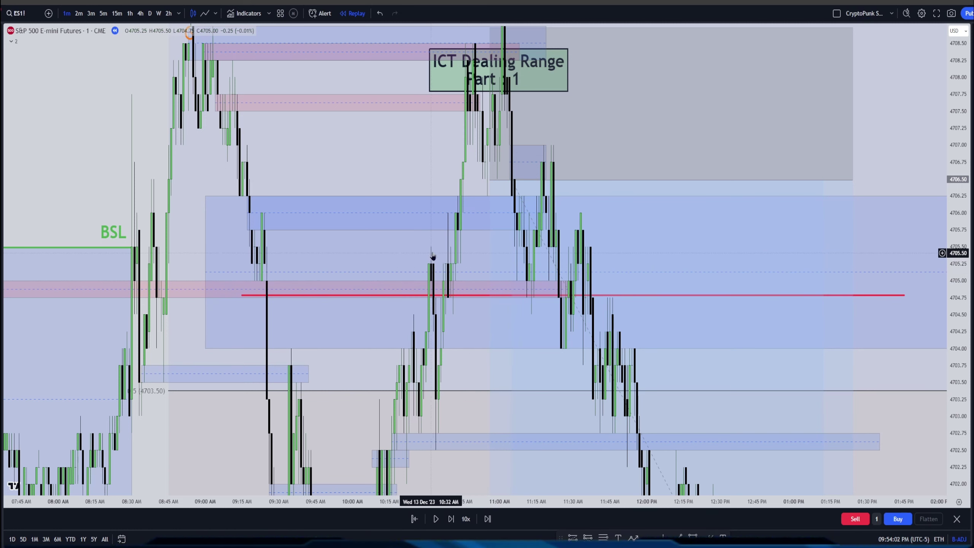
pyautogui.scroll(4, 413, 291)
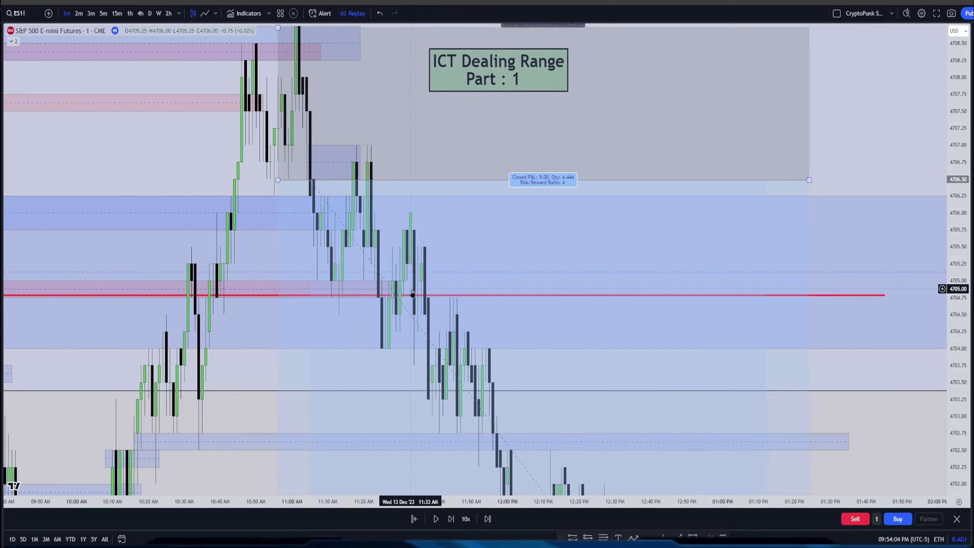
pyautogui.moveTo(352, 289); pyautogui.dragTo(747, 321)
pyautogui.moveTo(477, 190); pyautogui.dragTo(899, 232)
# Draw a pink rectangle between 4705.25 and 4705.00 from about the 10:32 AM candle and stretch it to 10:45 AM.
pyautogui.scroll(3, 554, 359)
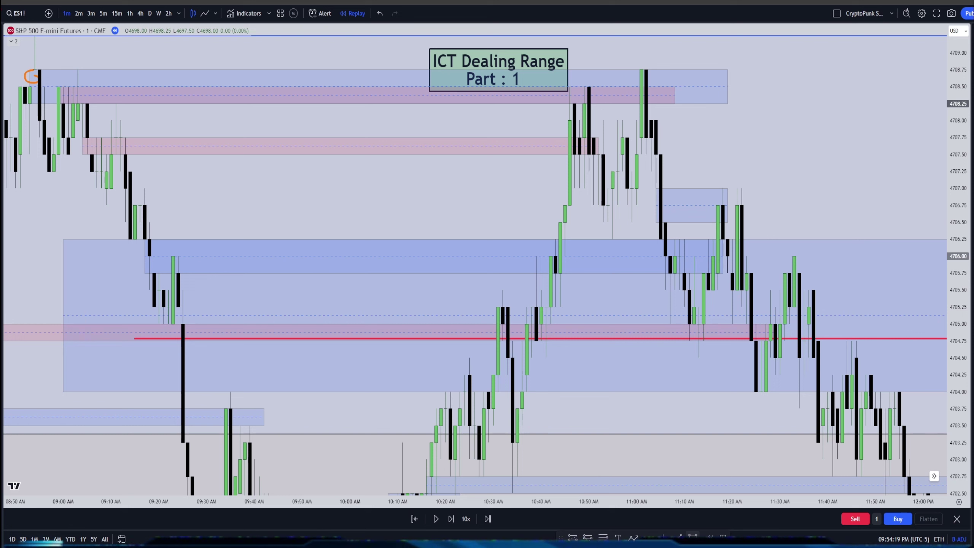
pyautogui.click(503, 317)
pyautogui.moveTo(505, 317)
pyautogui.mouseDown()
pyautogui.moveTo(506, 305)
pyautogui.moveTo(503, 325)
pyautogui.mouseUp()
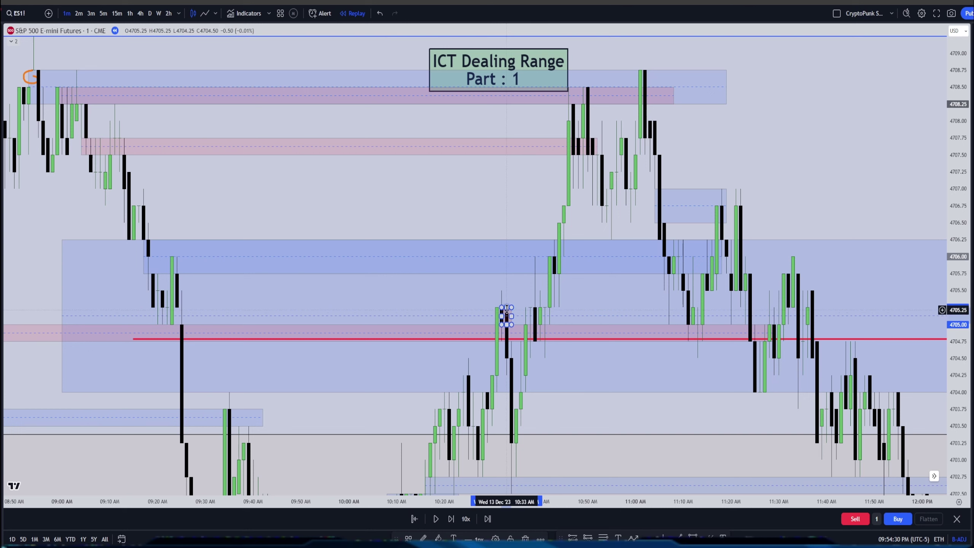
pyautogui.moveTo(512, 315); pyautogui.dragTo(564, 315)
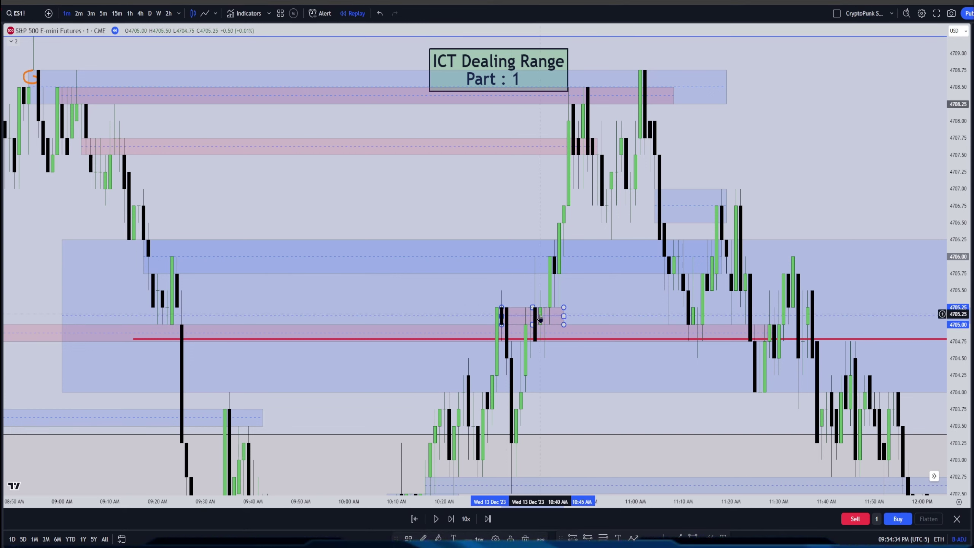
# Delete the short pink rectangle between 4705.25 and 4705.00.
pyautogui.press('Delete')
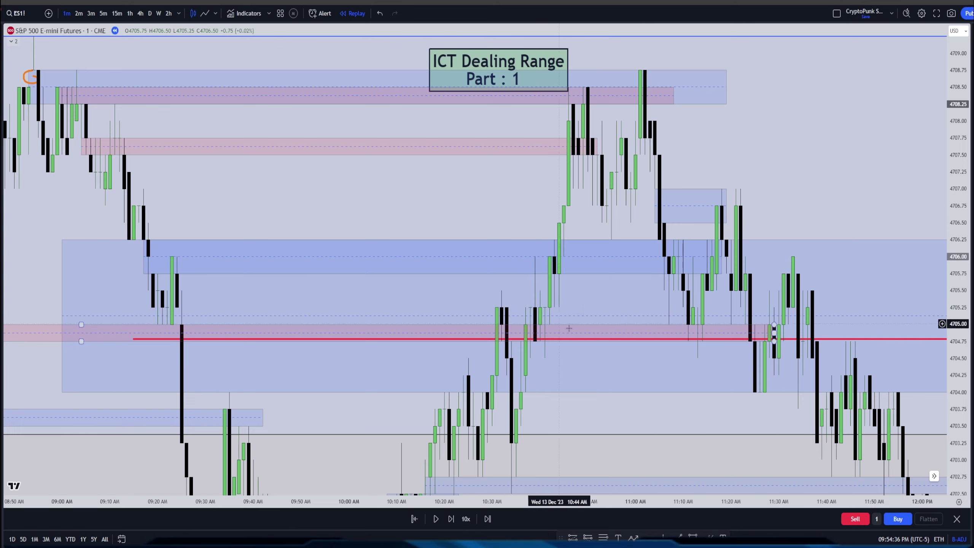
# Raise the lower edge of the topmost blue rectangle to 4708.50 and shorten its end to 11:11 AM.
pyautogui.scroll(-5, 625, 183)
pyautogui.moveTo(656, 186); pyautogui.dragTo(640, 351)
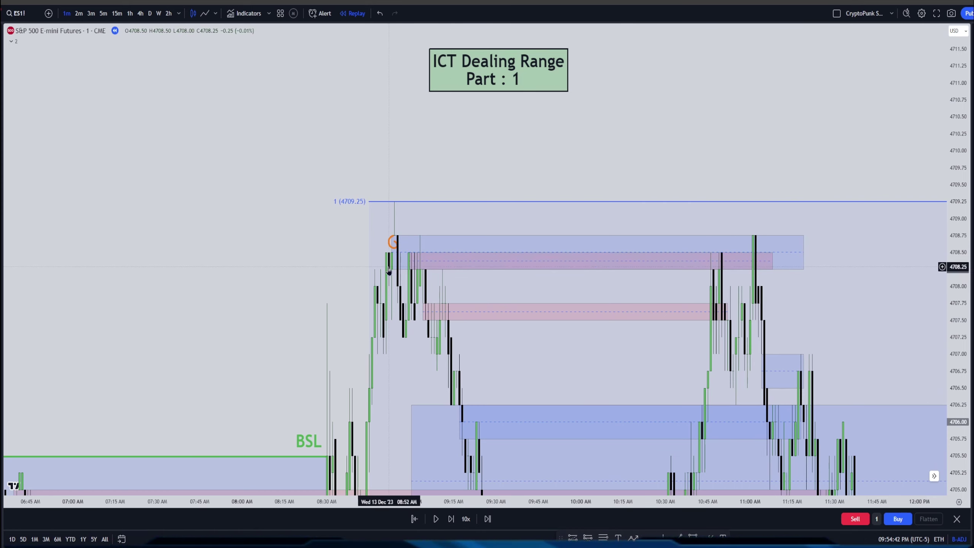
pyautogui.moveTo(391, 270); pyautogui.dragTo(392, 253)
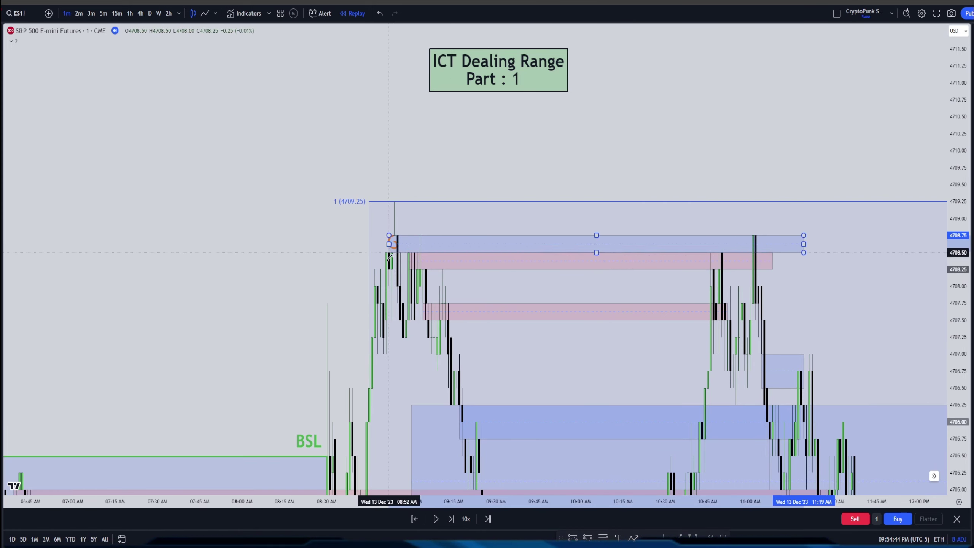
pyautogui.click(831, 281)
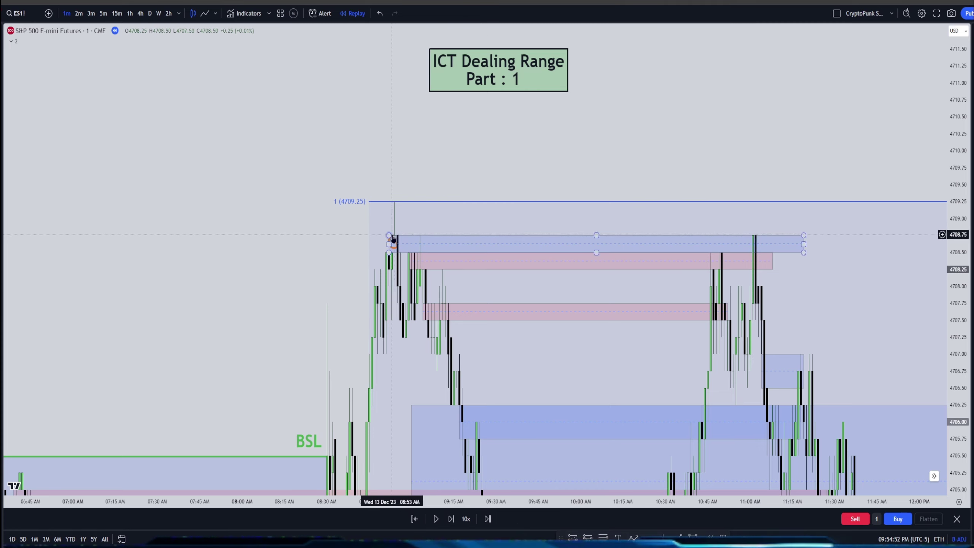
pyautogui.click(400, 240)
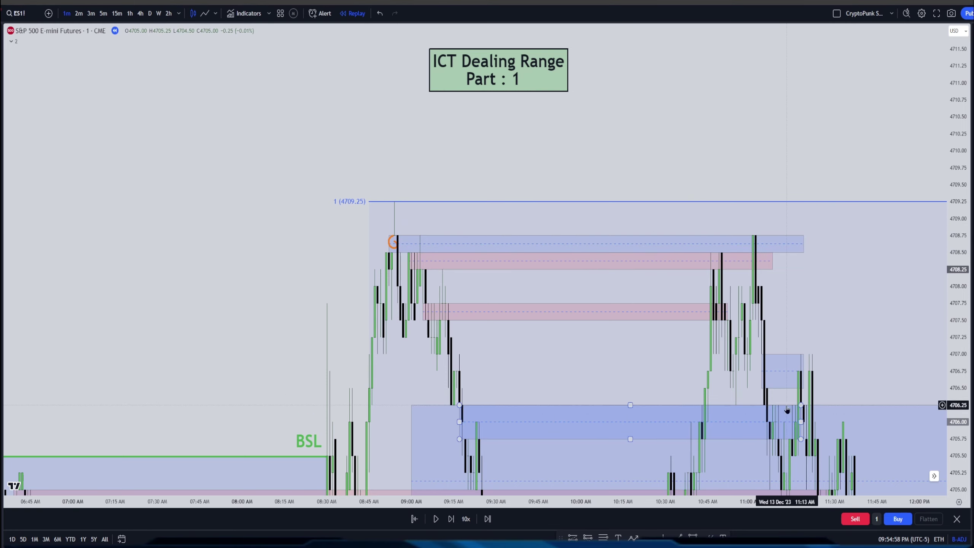
pyautogui.moveTo(804, 244)
pyautogui.moveTo(804, 244); pyautogui.dragTo(781, 244)
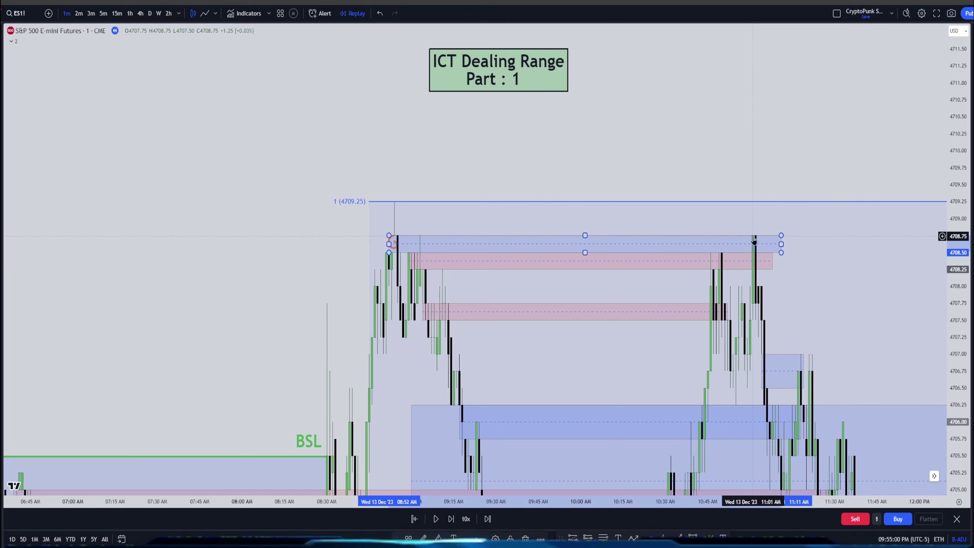
# Delete the pink and blue rectangles between 4708.75 and 4708.25, along with the orange circle drawn around the 8:53 AM gap.
pyautogui.moveTo(958, 415); pyautogui.dragTo(946, 135)
pyautogui.moveTo(824, 330); pyautogui.dragTo(905, 448)
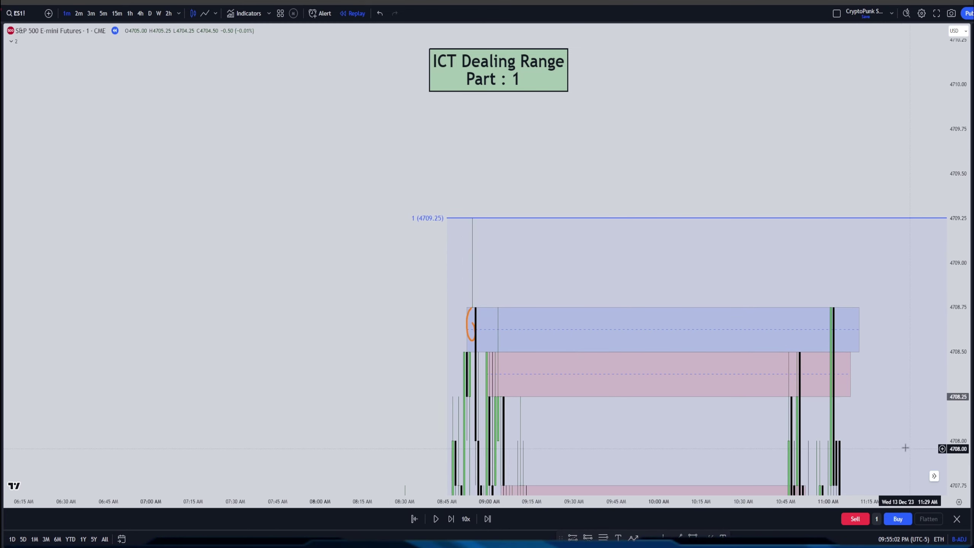
pyautogui.scroll(9, 894, 445)
pyautogui.moveTo(575, 276); pyautogui.dragTo(972, 285)
pyautogui.scroll(-5, 537, 346)
pyautogui.moveTo(634, 438); pyautogui.dragTo(336, 341)
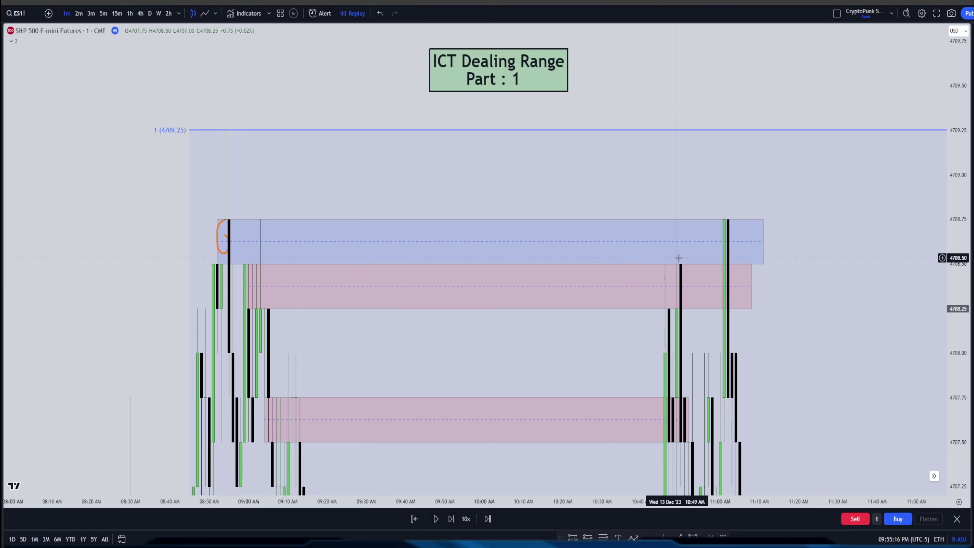
pyautogui.click(750, 286)
pyautogui.moveTo(750, 285); pyautogui.dragTo(762, 293)
pyautogui.press('Delete')
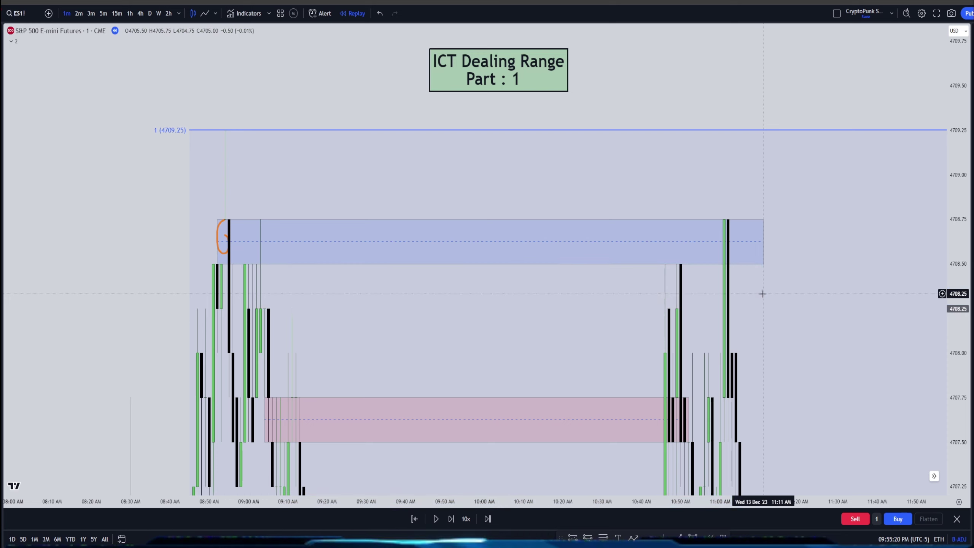
pyautogui.click(763, 241)
pyautogui.press('Delete')
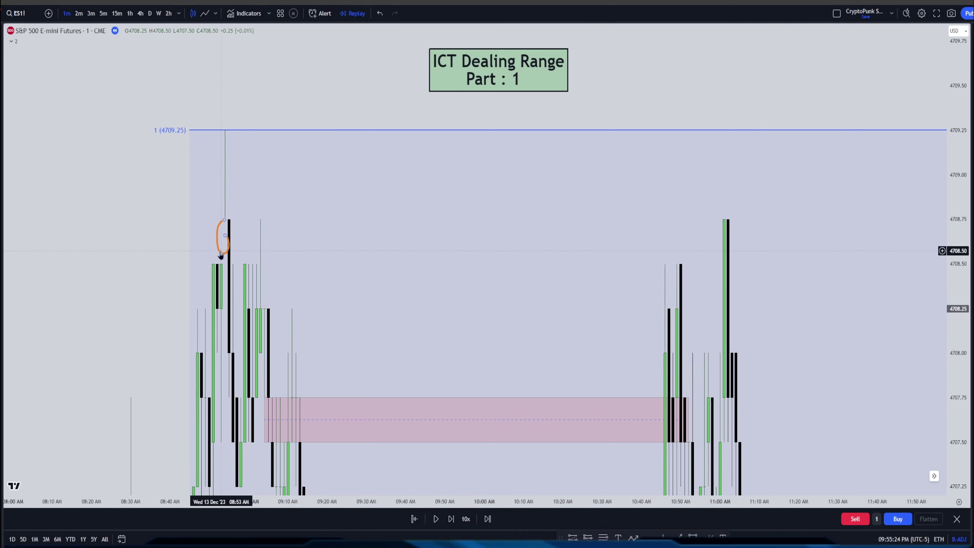
pyautogui.press('Delete')
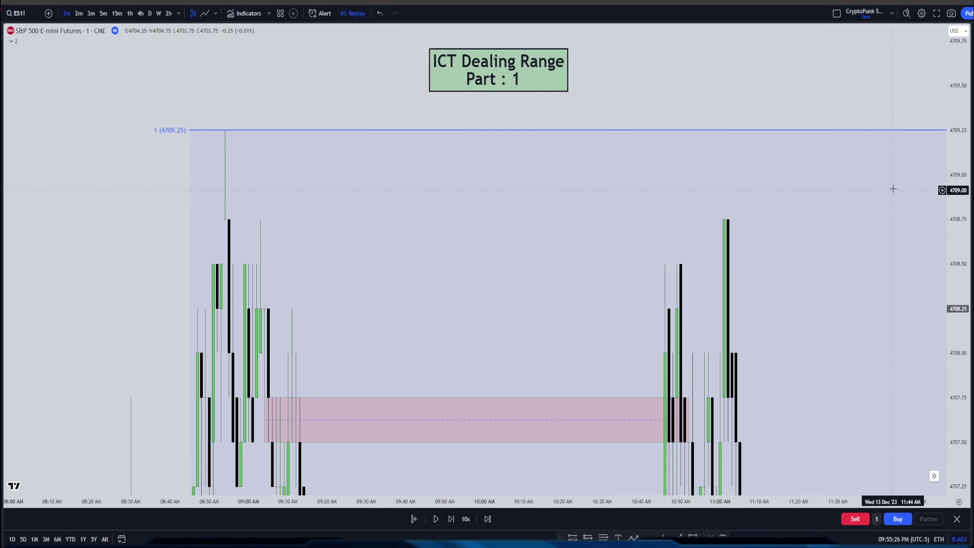
# Review the full dealing range from the overnight consolidation to the SSL line at 4697.50, and exit the bar replay.
pyautogui.moveTo(967, 235); pyautogui.dragTo(960, 493)
pyautogui.scroll(4, 651, 453)
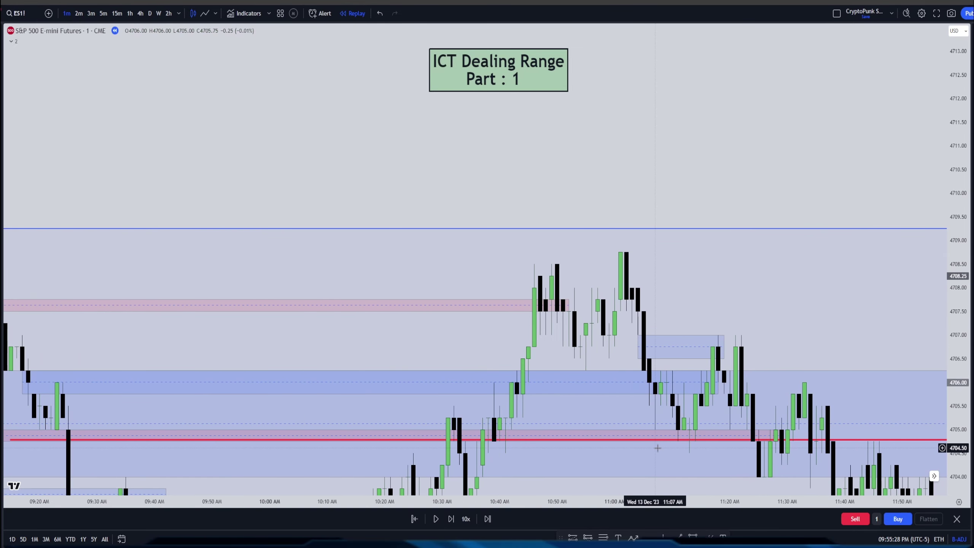
pyautogui.scroll(-3, 657, 448)
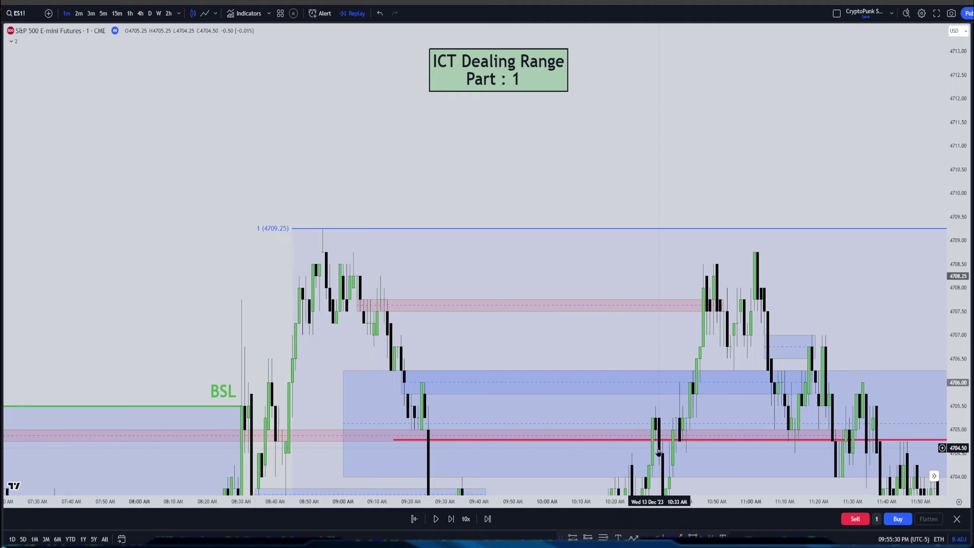
pyautogui.moveTo(815, 274); pyautogui.dragTo(710, 142)
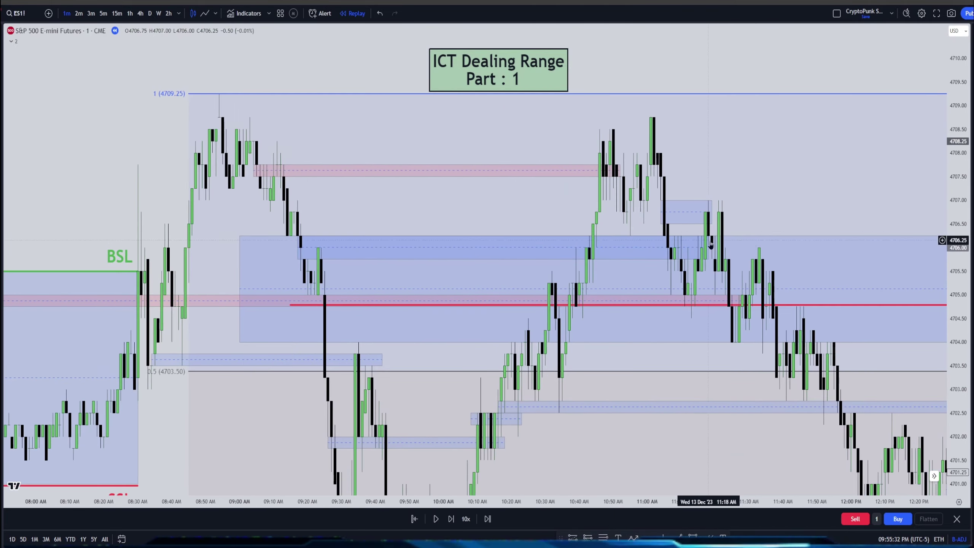
pyautogui.scroll(-4, 744, 326)
pyautogui.moveTo(778, 418); pyautogui.dragTo(793, 326)
pyautogui.scroll(-6, 792, 326)
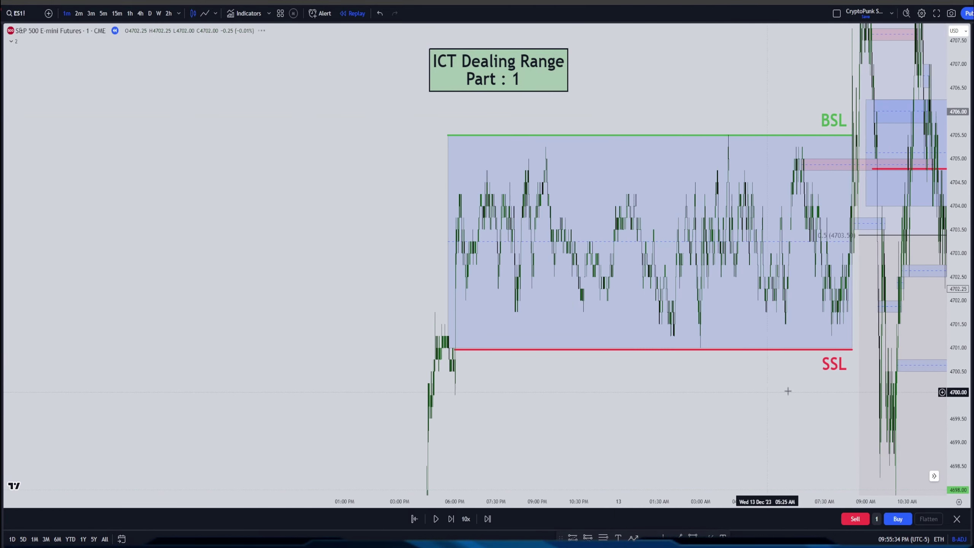
pyautogui.moveTo(943, 301); pyautogui.dragTo(749, 318)
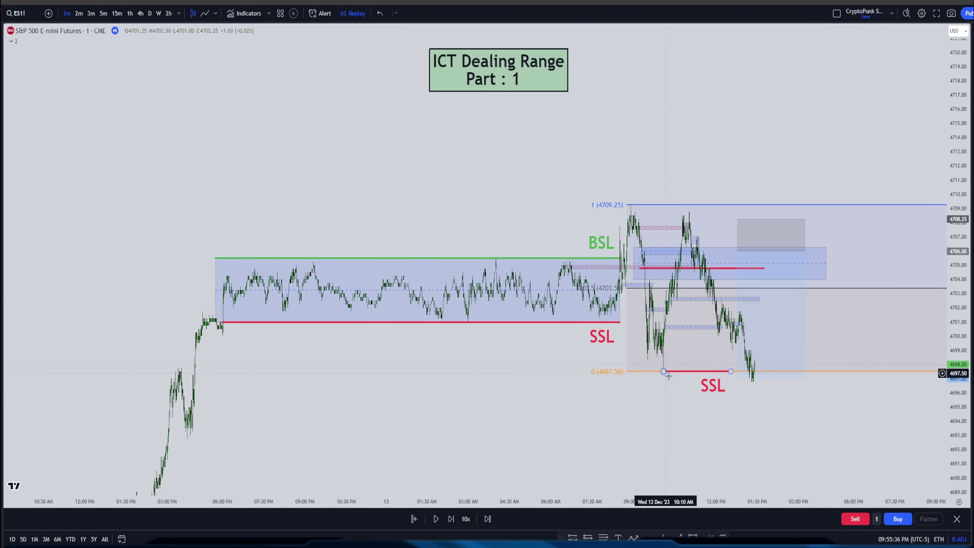
pyautogui.scroll(-1, 898, 487)
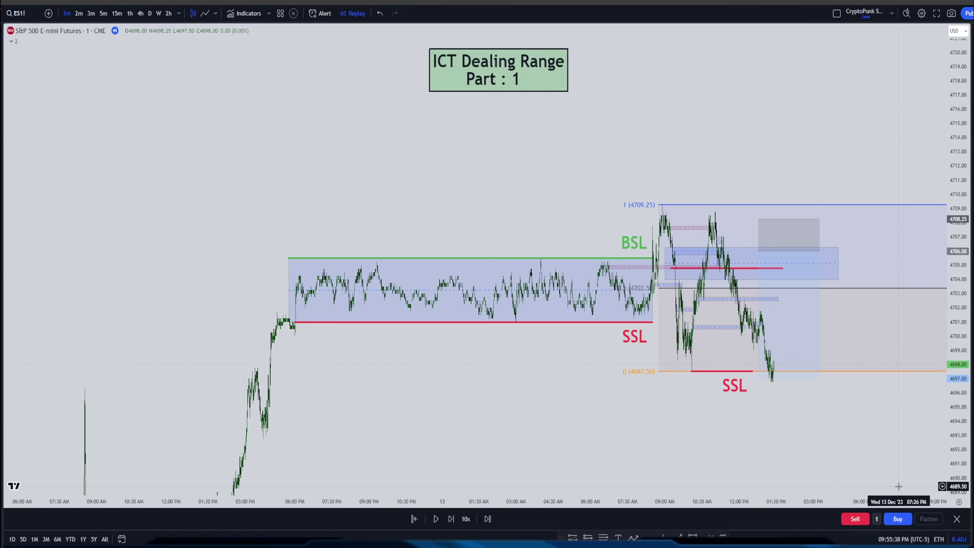
pyautogui.click(956, 518)
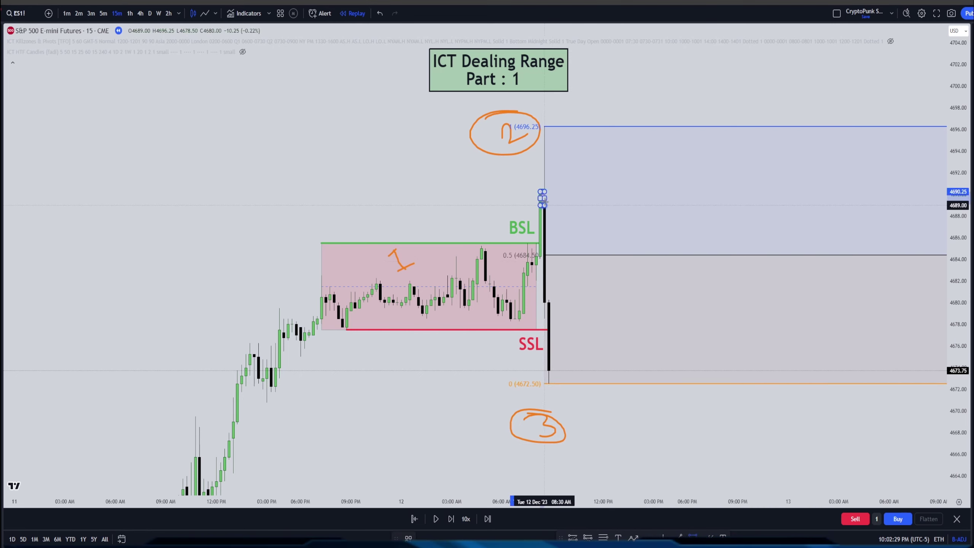
# Stretch the pink rectangle between 4690.25 and 4689.00 from the 8:30 AM candle to about 2:15 PM.
pyautogui.moveTo(545, 196); pyautogui.dragTo(641, 198)
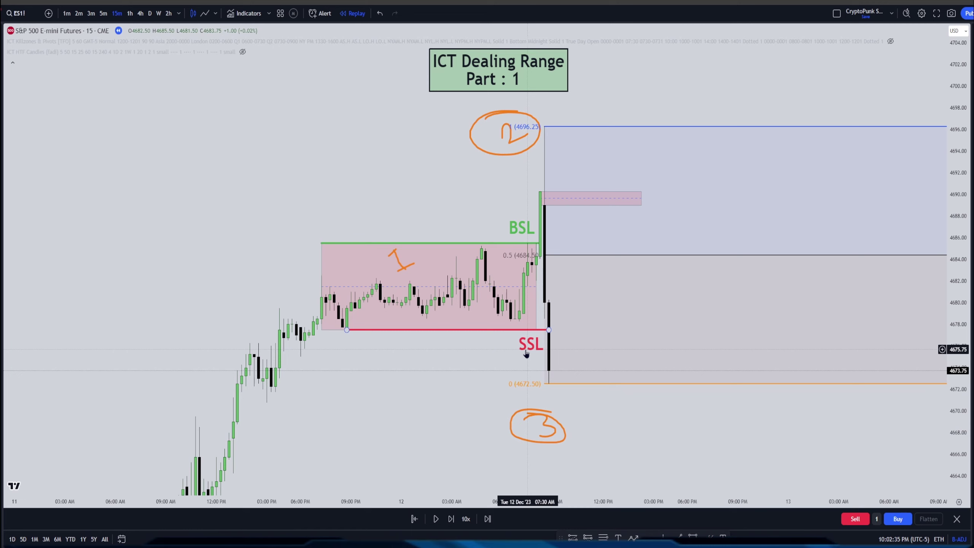
# Advance the replay two candles to 9:15 AM and lower the Fibonacci range's 0 level to 4670.50.
pyautogui.click(452, 519)
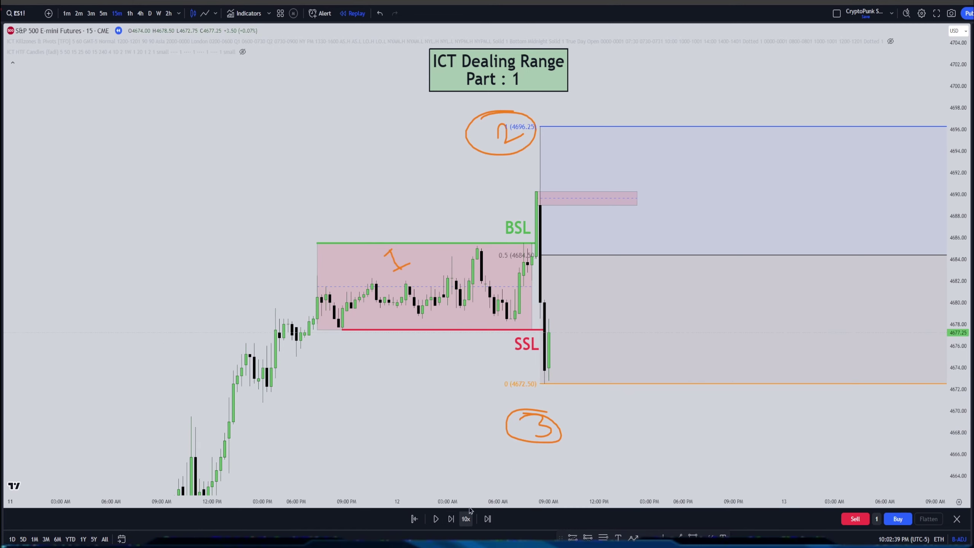
pyautogui.click(452, 519)
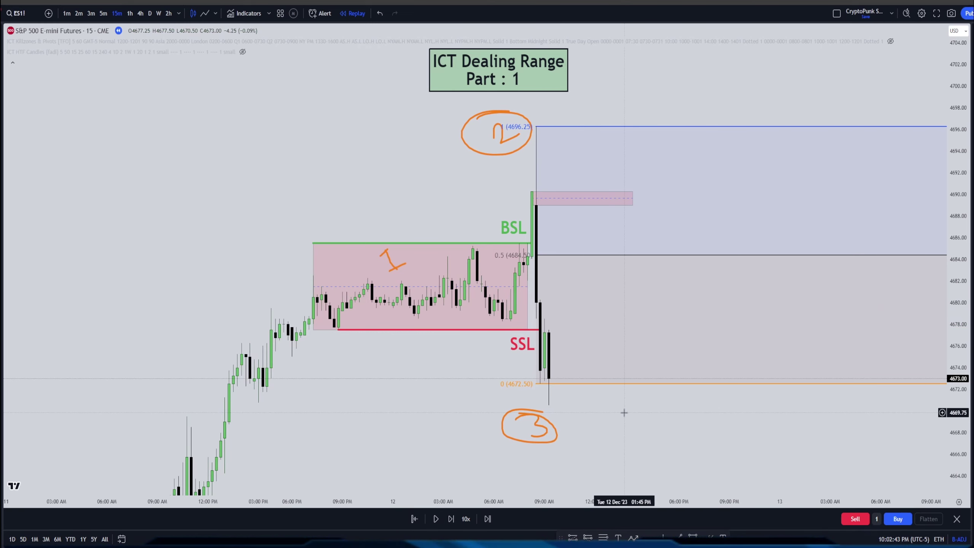
pyautogui.moveTo(547, 383); pyautogui.dragTo(660, 348)
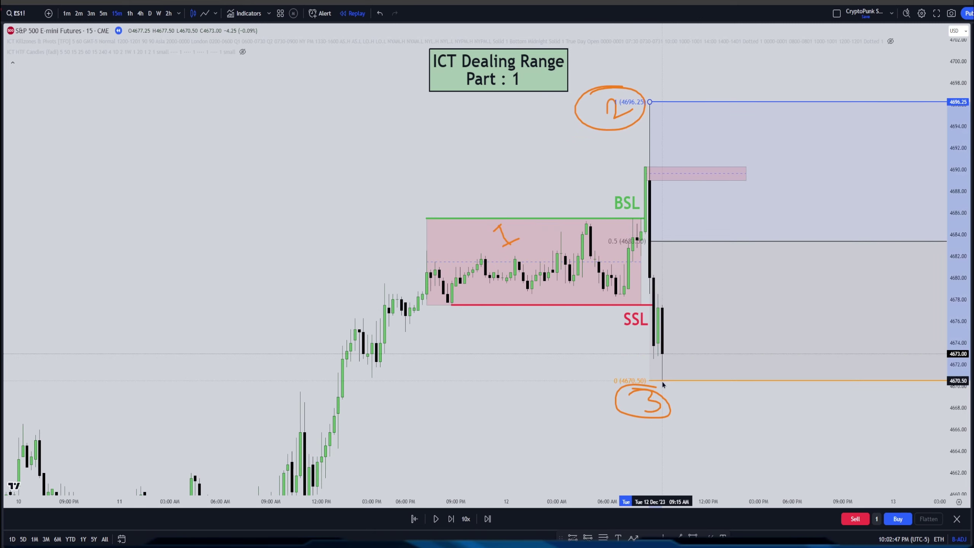
pyautogui.moveTo(745, 424); pyautogui.dragTo(619, 393)
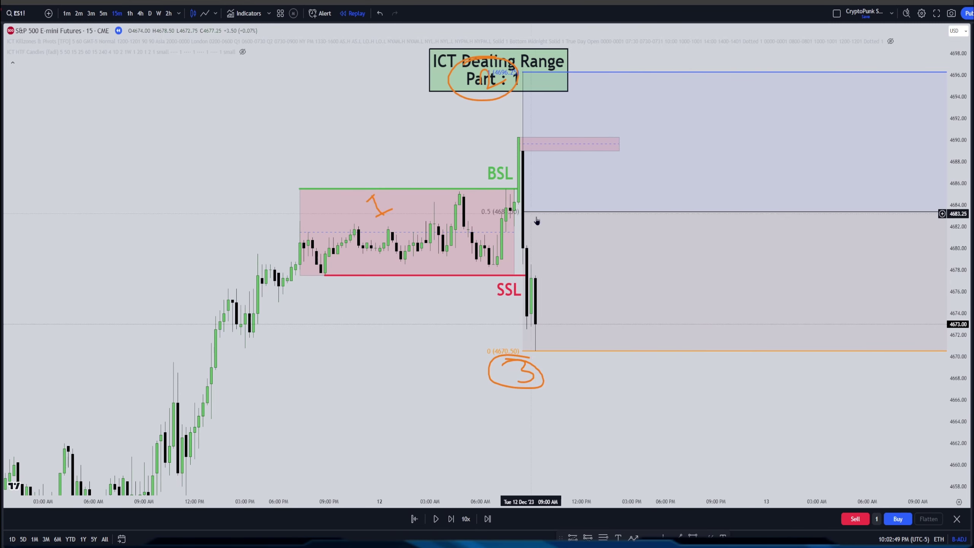
# Advance the replay to 10:15 AM, lowering the Fibonacci range's 0 level to the 9:30 AM candle's low at 4662.25.
pyautogui.click(449, 519)
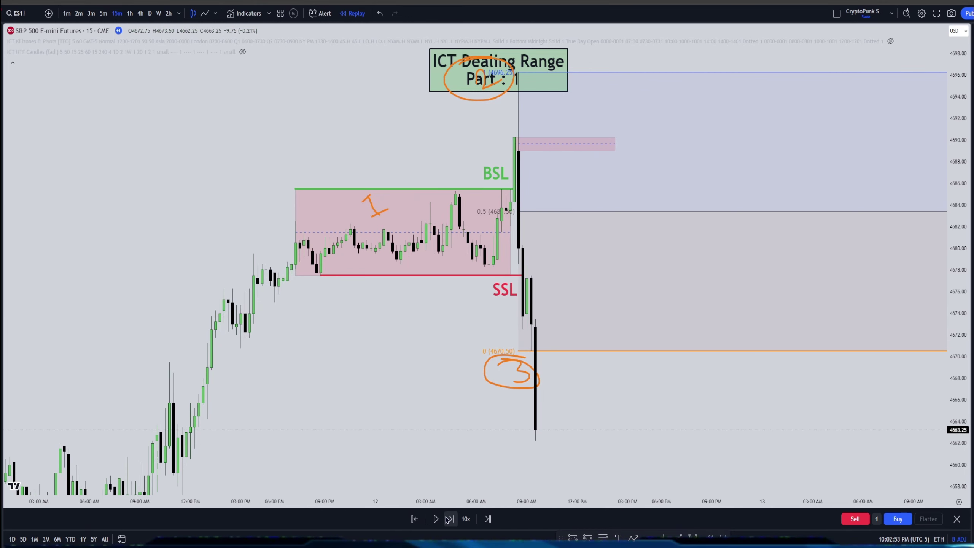
pyautogui.moveTo(532, 352); pyautogui.dragTo(537, 440)
pyautogui.click(450, 518)
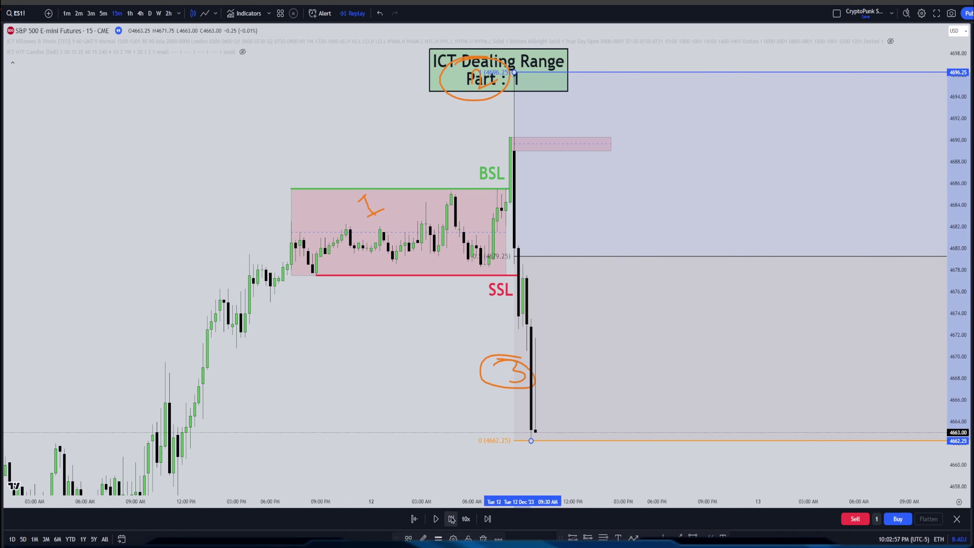
pyautogui.click(451, 518)
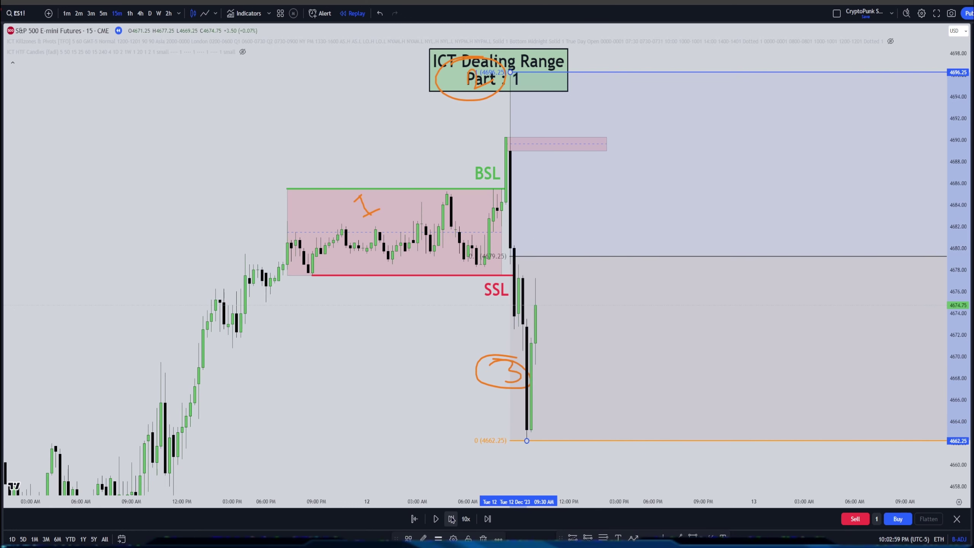
pyautogui.click(451, 519)
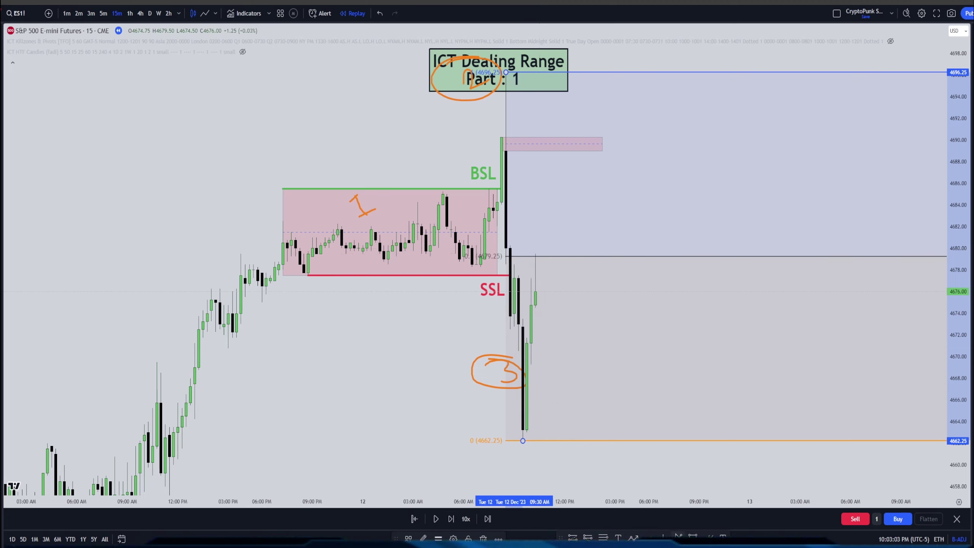
# Draw a pink rectangle between 4684.00 and 4680.25 from the 8:15 AM candle and stretch it past midnight.
pyautogui.moveTo(502, 204); pyautogui.dragTo(762, 225)
pyautogui.scroll(3, 545, 291)
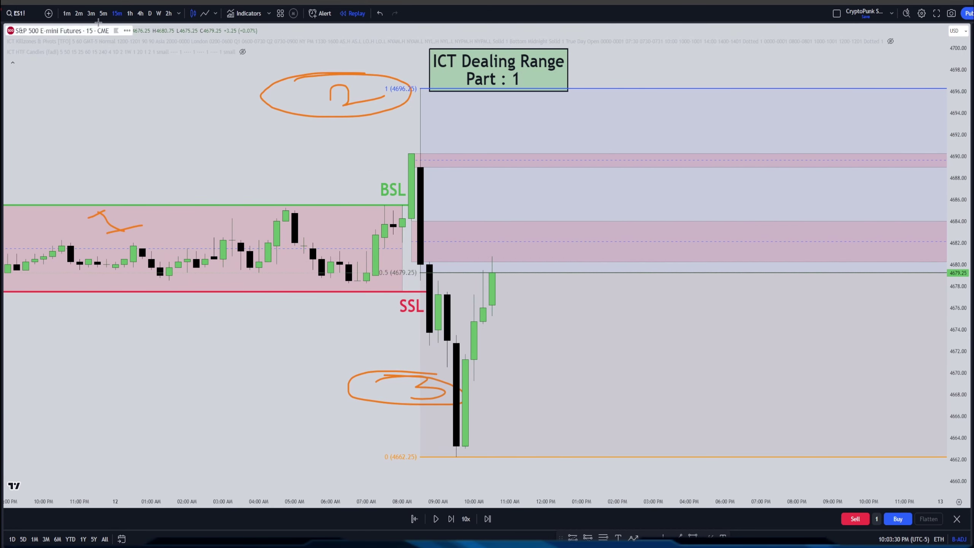
# Switch to the 1-minute timeframe and move the start of the 4684.00 rectangle to 8:30 AM and the 4690.25 rectangle to 8:29 AM.
pyautogui.click(66, 13)
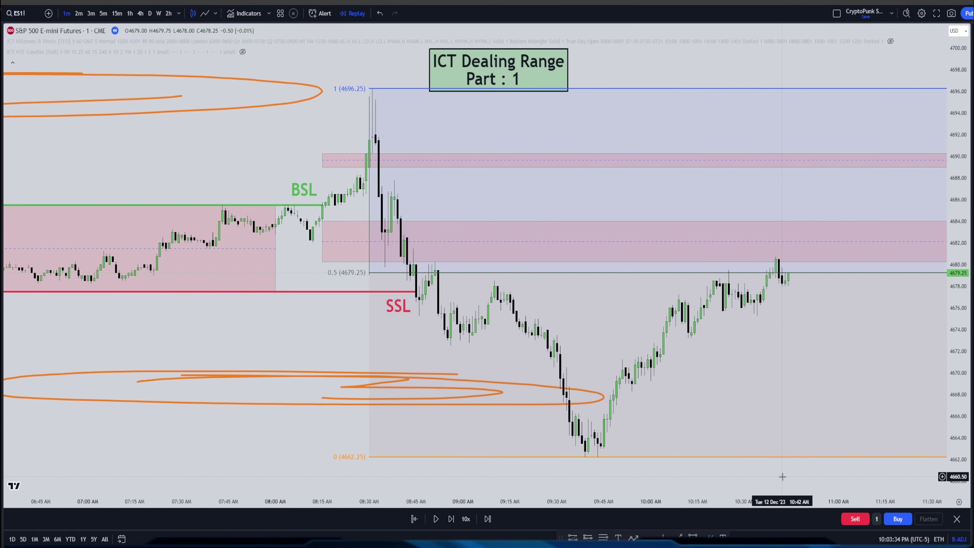
pyautogui.scroll(-5, 782, 476)
pyautogui.moveTo(574, 308)
pyautogui.mouseDown()
pyautogui.moveTo(711, 380)
pyautogui.moveTo(692, 379)
pyautogui.mouseUp()
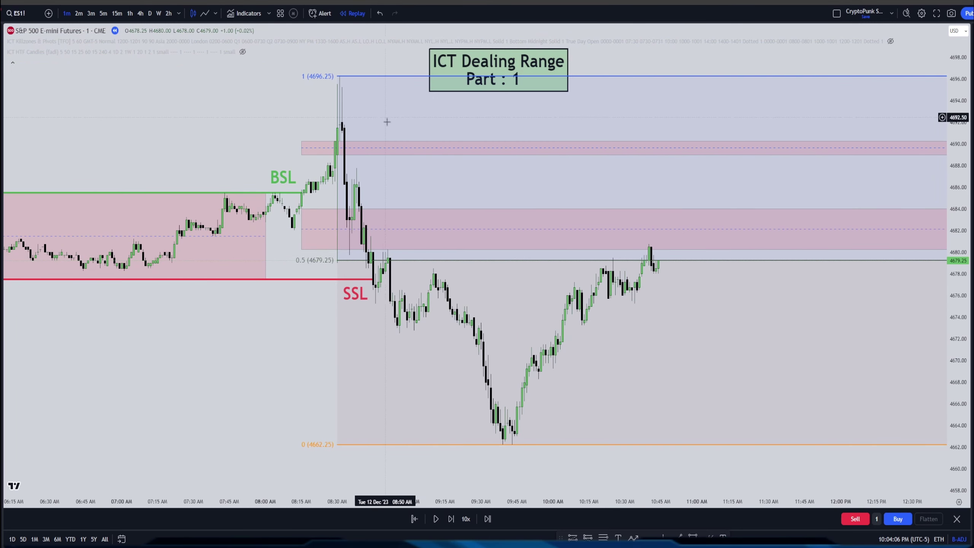
pyautogui.moveTo(302, 228); pyautogui.dragTo(352, 230)
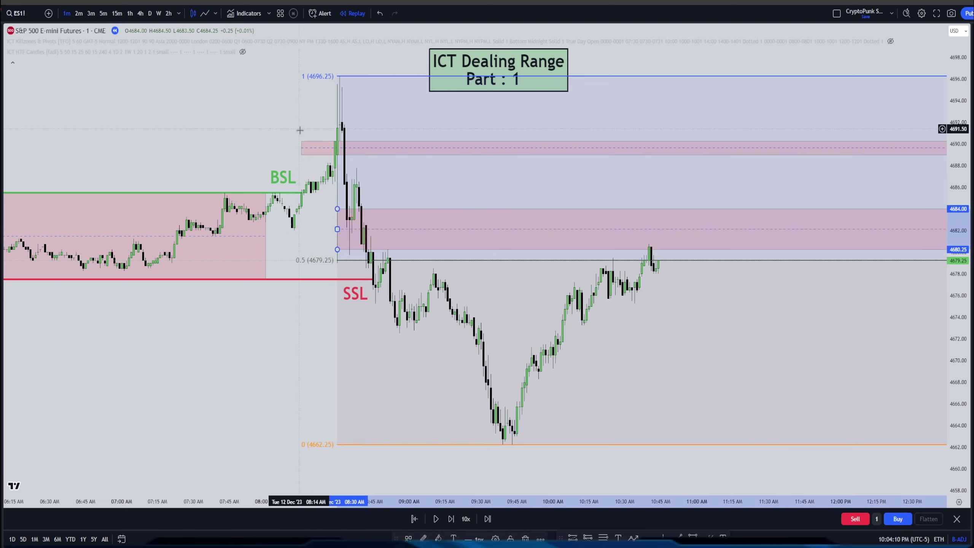
pyautogui.moveTo(302, 148); pyautogui.dragTo(328, 150)
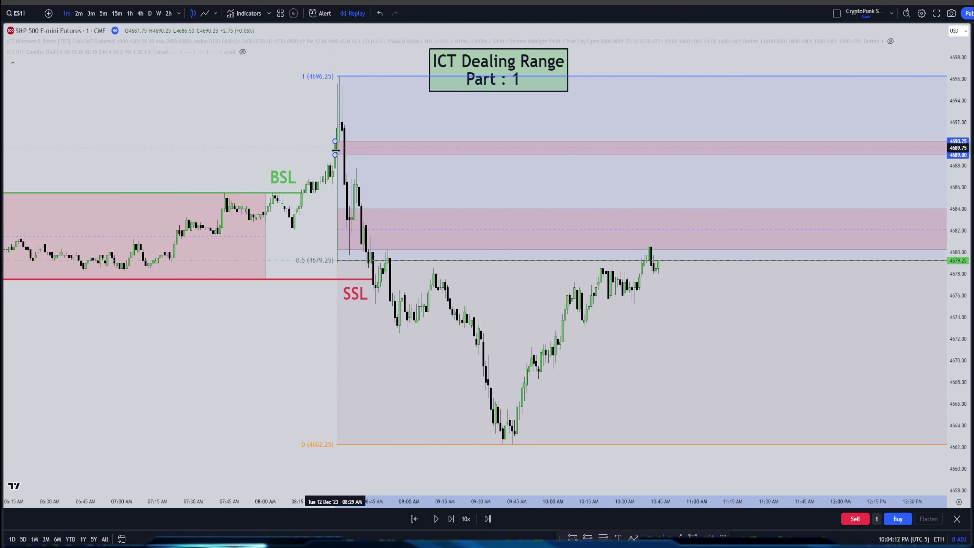
pyautogui.click(294, 140)
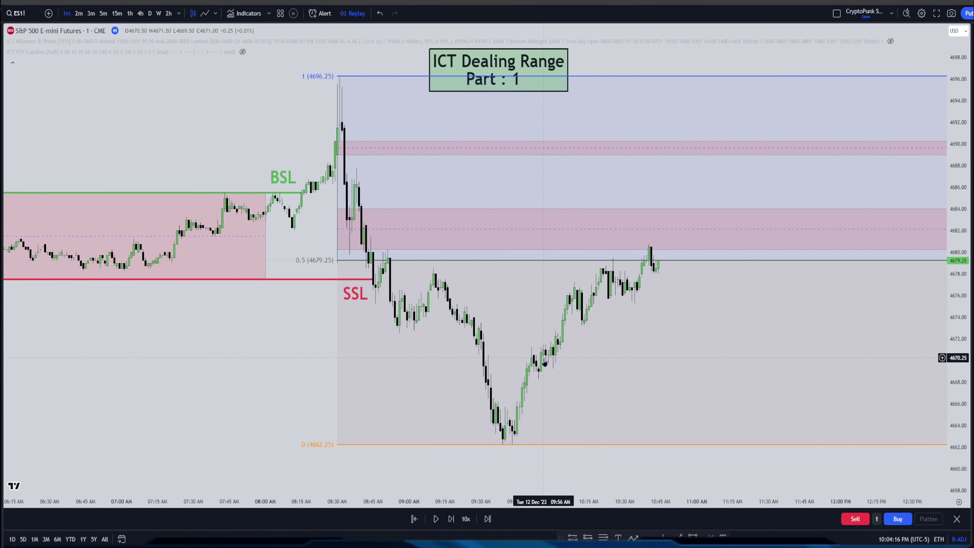
# Step the 1-minute replay forward one candle and play it on past 10:45 AM.
pyautogui.moveTo(756, 456)
pyautogui.mouseDown()
pyautogui.moveTo(719, 475)
pyautogui.moveTo(766, 465)
pyautogui.mouseUp()
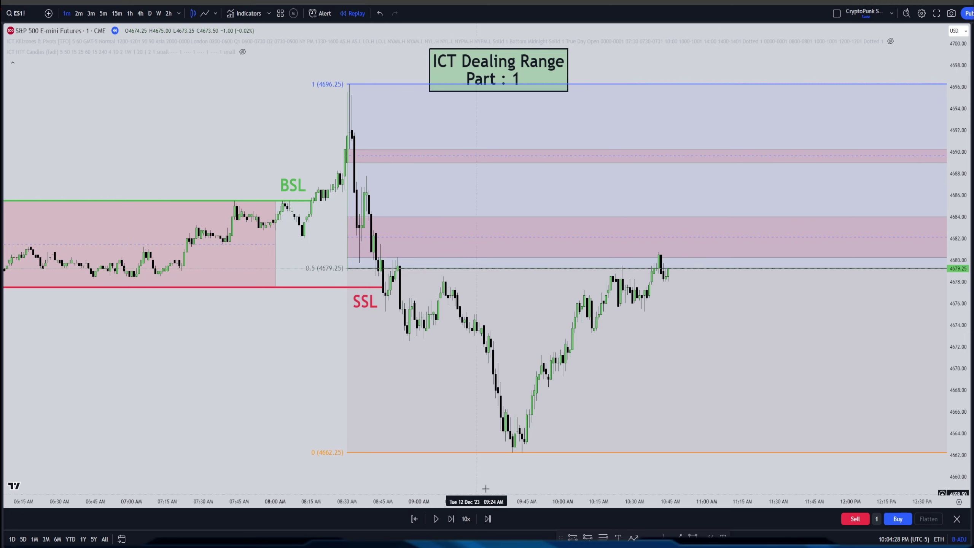
pyautogui.click(451, 519)
pyautogui.click(436, 519)
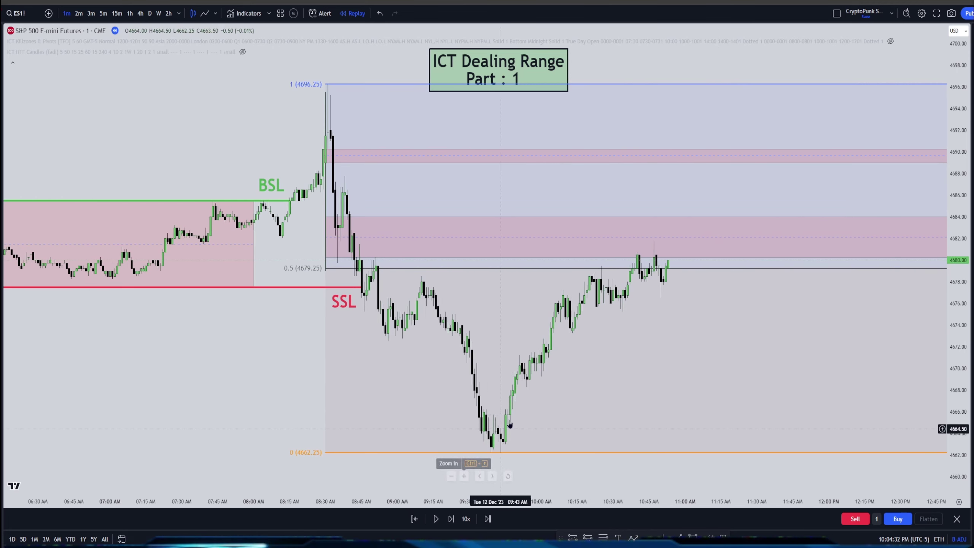
# Draw a Fibonacci retracement from the 4696.25 high to the 4662.25 low and apply the template with 0.62, 0.71 and 0.79 levels.
pyautogui.moveTo(260, 338); pyautogui.dragTo(370, 365)
pyautogui.scroll(2, 416, 412)
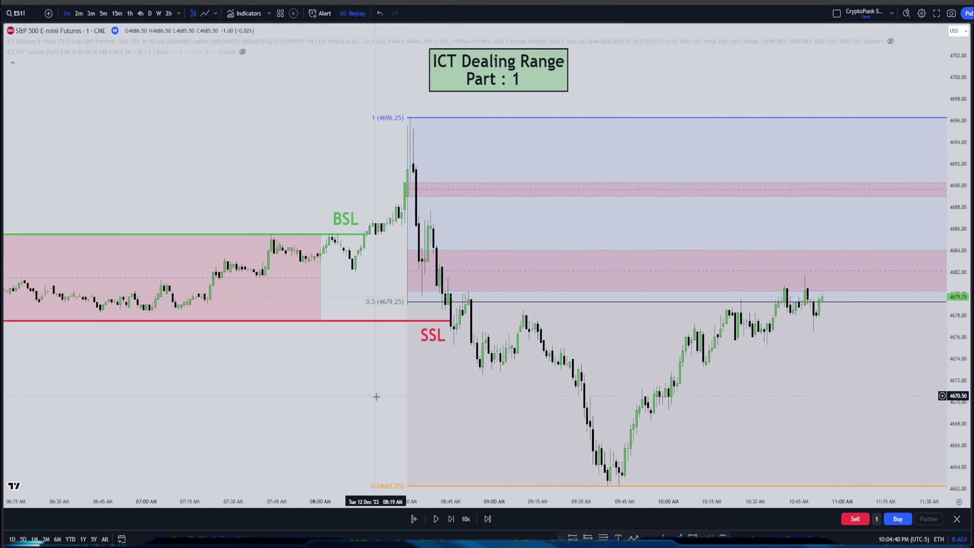
pyautogui.moveTo(388, 415); pyautogui.dragTo(354, 375)
pyautogui.hotkey('alt', 'f')
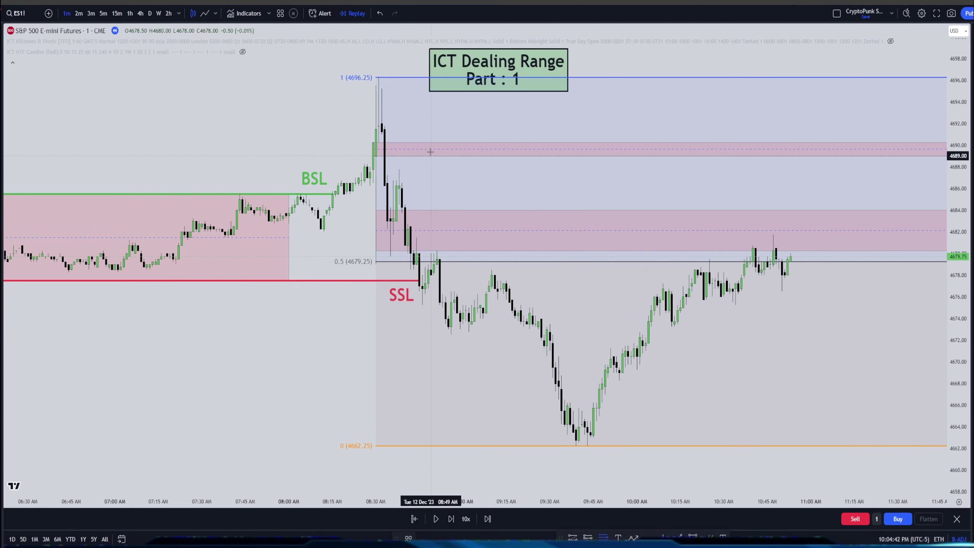
pyautogui.click(378, 77)
pyautogui.click(587, 446)
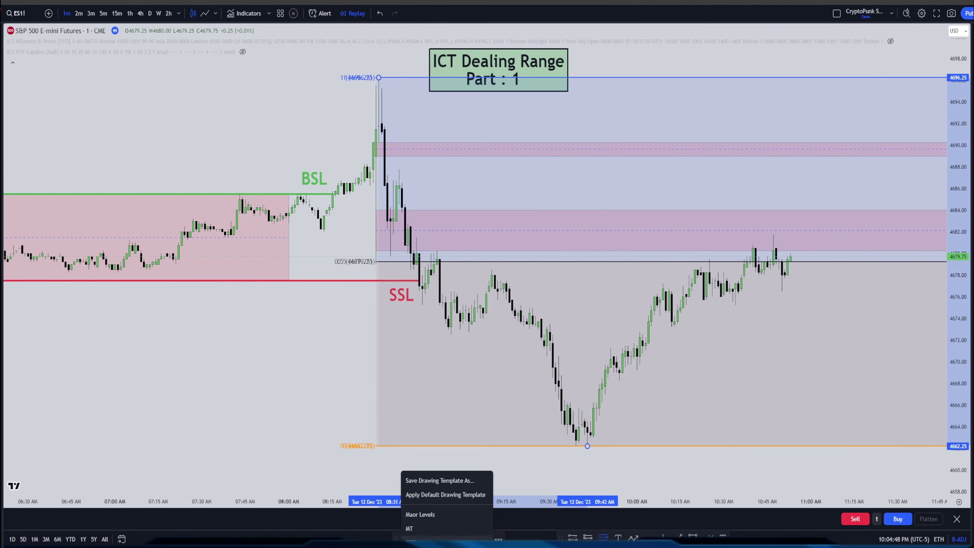
pyautogui.click(409, 528)
# Draw a rectangle between 4691.00 and 4687.25 from 8:31 AM to 9:26 AM and apply the BAG template.
pyautogui.moveTo(305, 387); pyautogui.dragTo(433, 454)
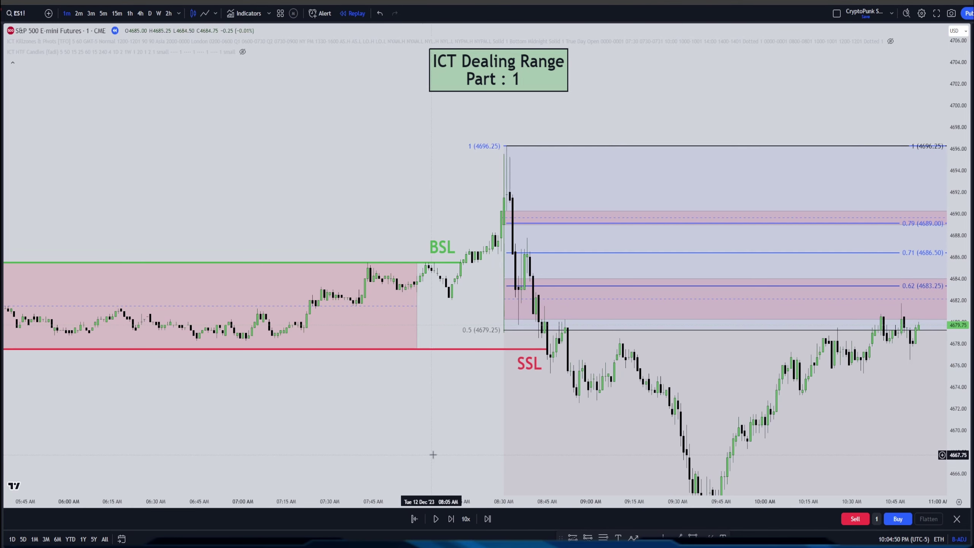
pyautogui.scroll(3, 379, 282)
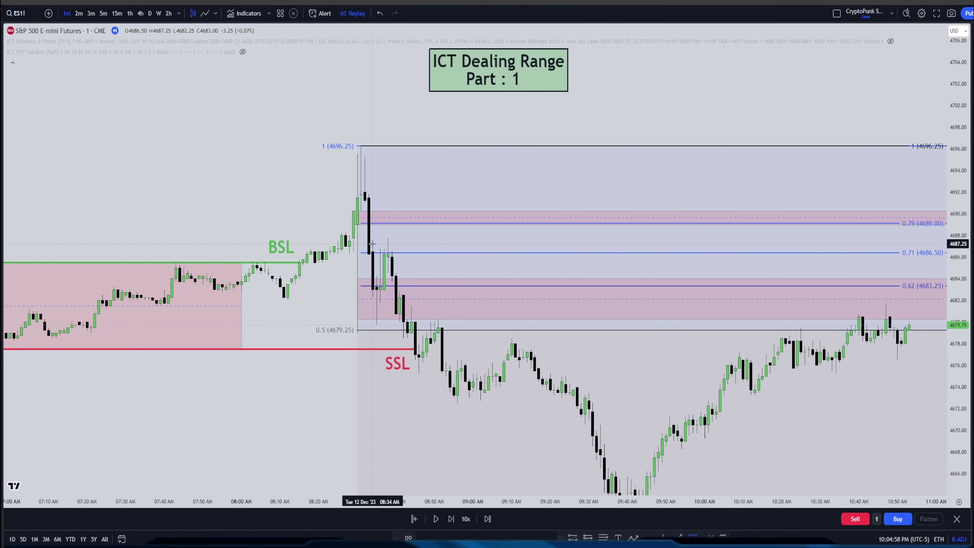
pyautogui.click(363, 211)
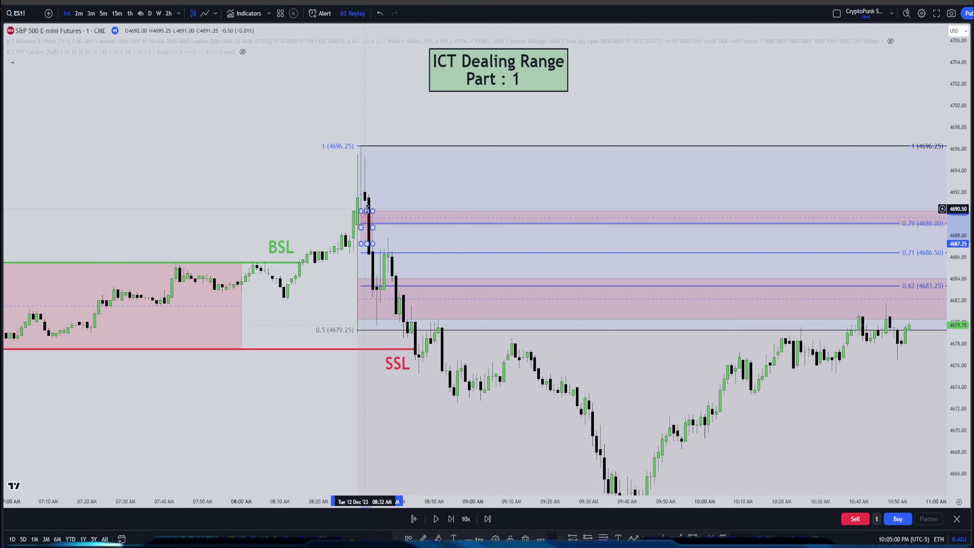
pyautogui.moveTo(367, 209); pyautogui.dragTo(573, 223)
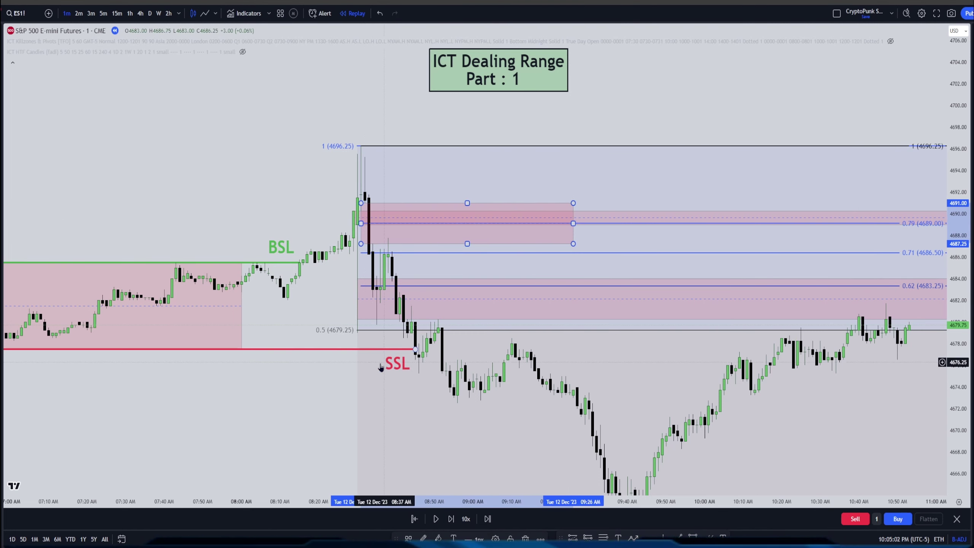
pyautogui.click(408, 538)
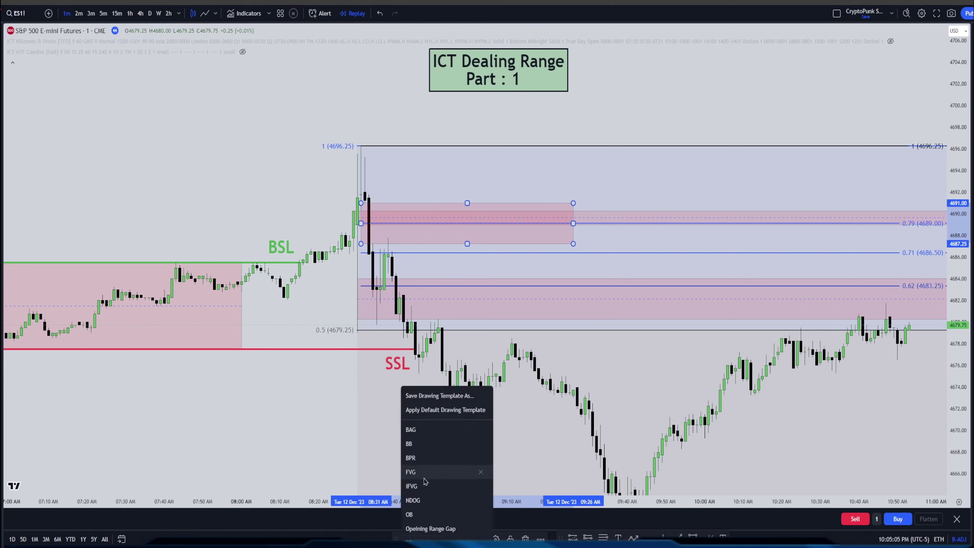
pyautogui.click(410, 429)
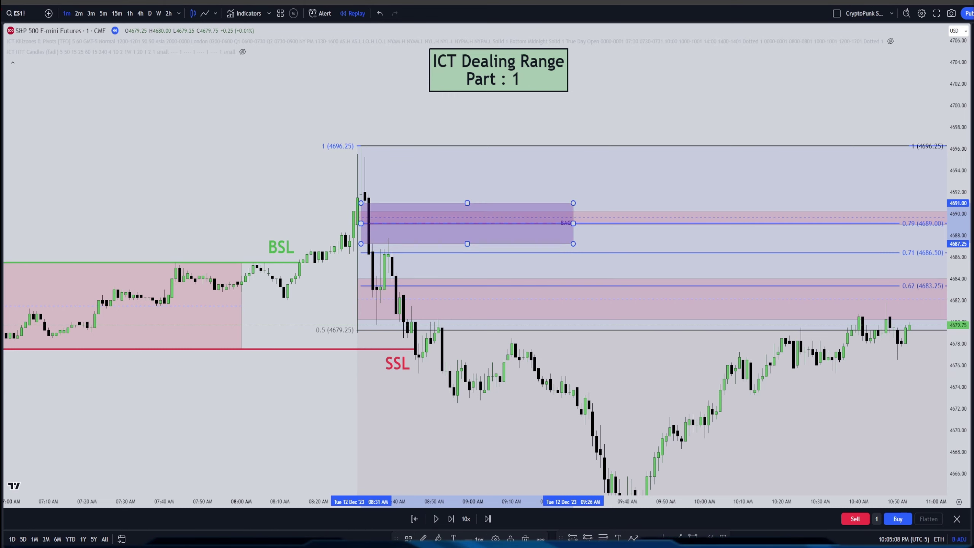
# Draw a purple rectangle between 4686.25 and 4684.25 from the 8:33 AM candle and stretch it to about 10:30 AM.
pyautogui.click(692, 537)
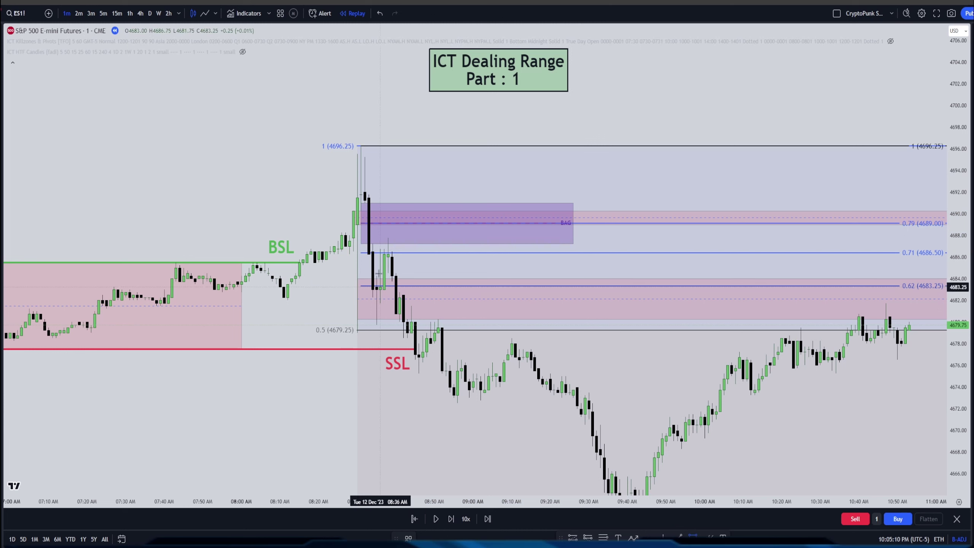
pyautogui.moveTo(369, 255); pyautogui.dragTo(709, 305)
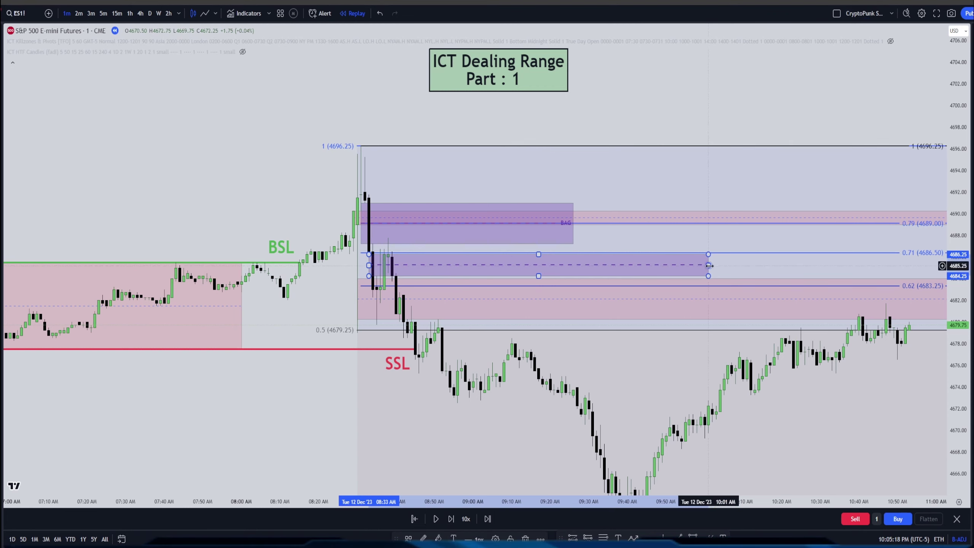
pyautogui.moveTo(709, 265); pyautogui.dragTo(824, 268)
# Extend the BAG rectangle's end to 10:28 AM and delete the 4686.25 rectangle below it.
pyautogui.moveTo(573, 224); pyautogui.dragTo(824, 223)
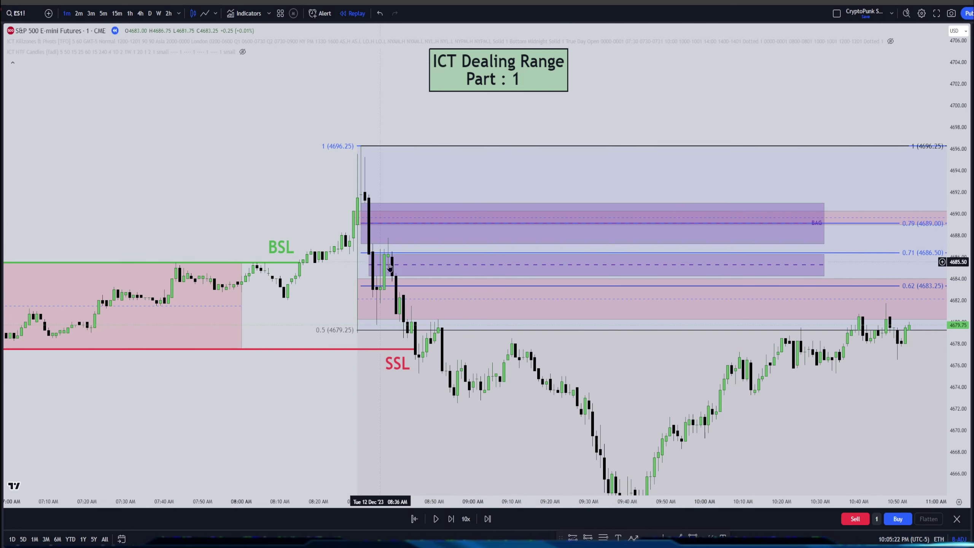
pyautogui.click(822, 270)
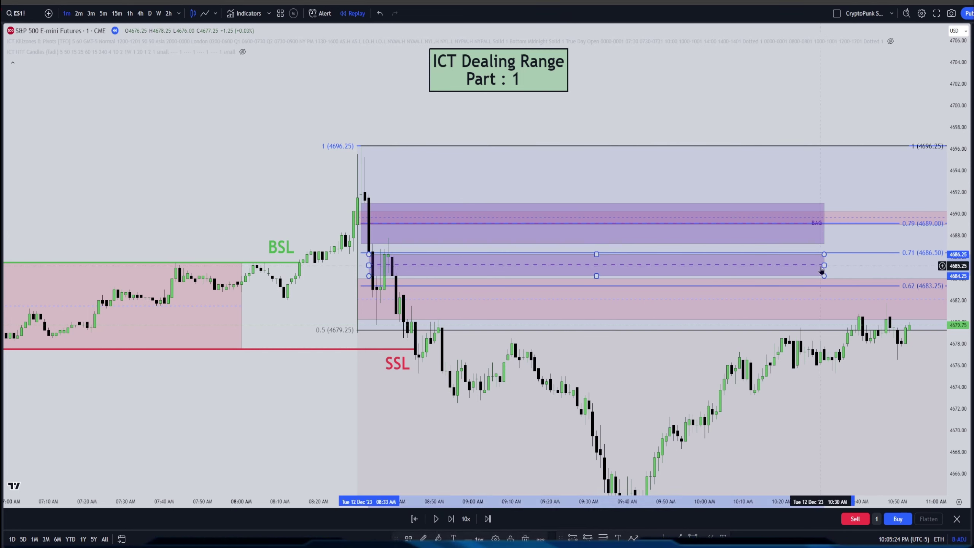
pyautogui.press('Delete')
pyautogui.moveTo(829, 227)
pyautogui.mouseDown()
pyautogui.moveTo(782, 228)
pyautogui.moveTo(813, 227)
pyautogui.mouseUp()
# Draw a purple rectangle between 4683.75 and 4682.75 from the 8:39 AM candle and stretch it to about 10:58 AM.
pyautogui.moveTo(325, 317); pyautogui.dragTo(230, 349)
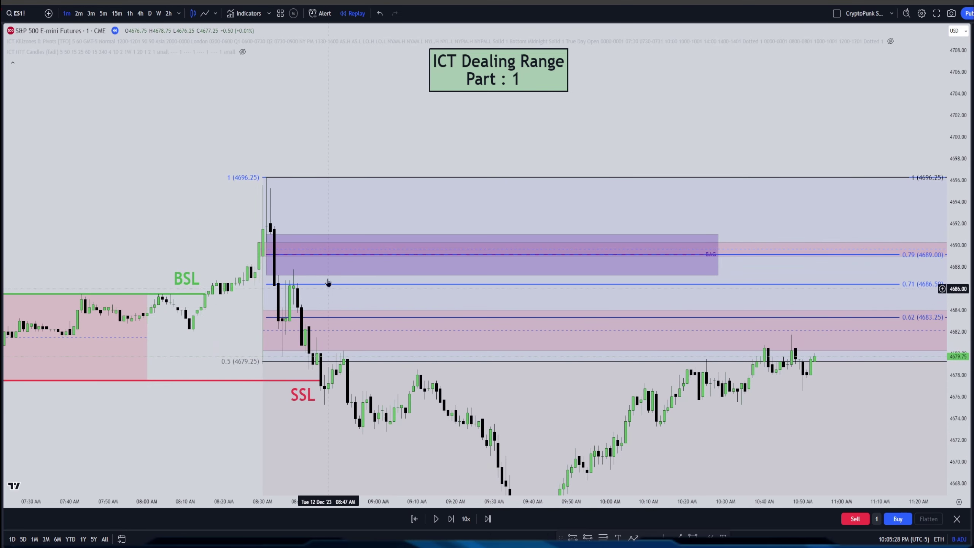
pyautogui.click(307, 314)
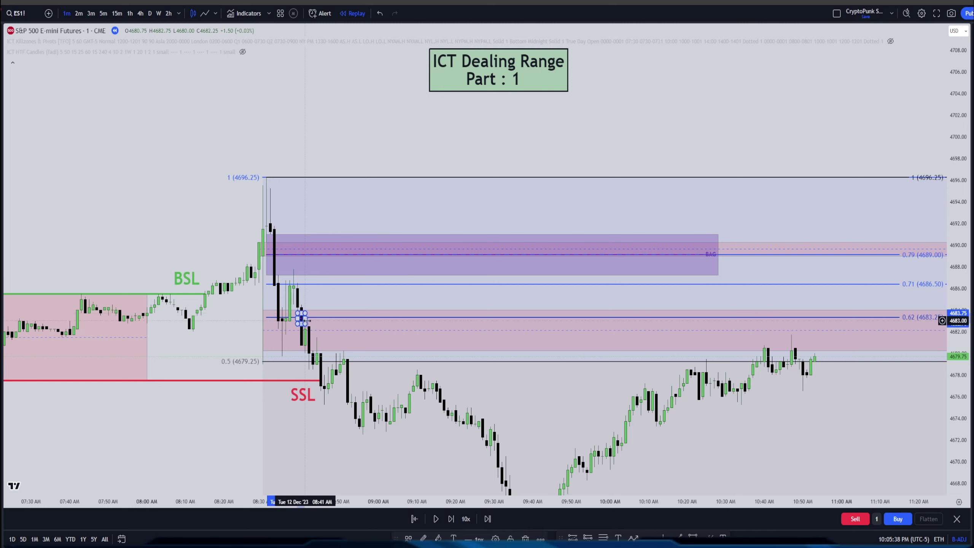
pyautogui.moveTo(302, 317); pyautogui.dragTo(834, 323)
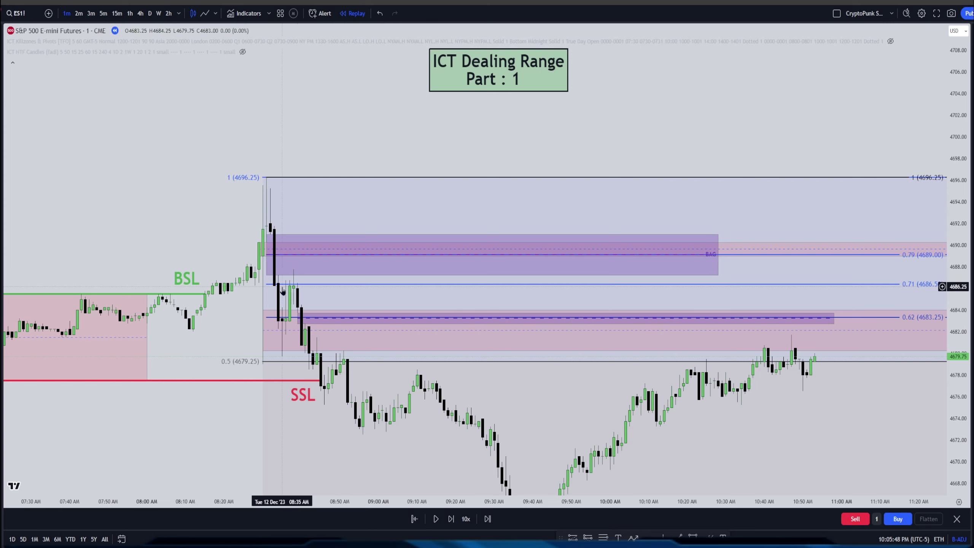
# Move the start of the BAG rectangle to the 8:32 AM candle.
pyautogui.moveTo(293, 291); pyautogui.dragTo(421, 321)
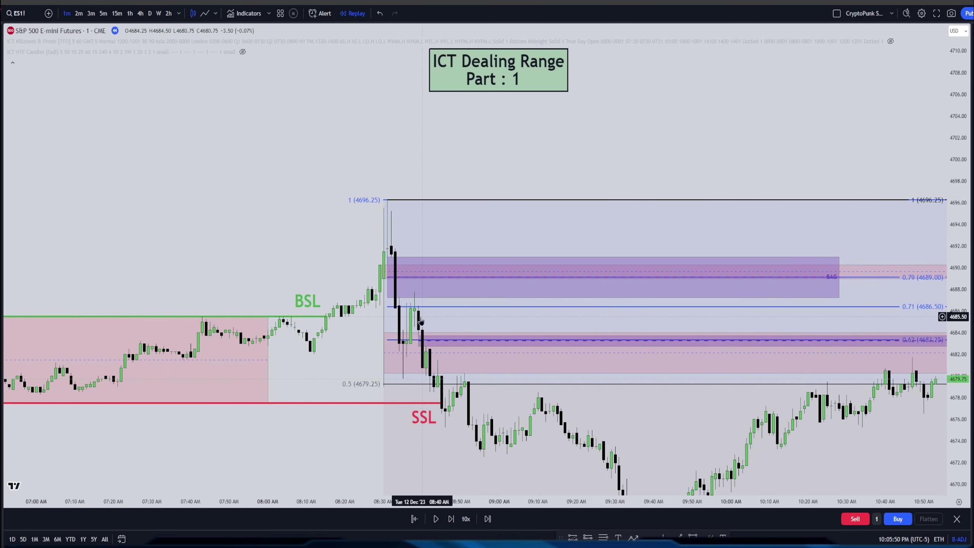
pyautogui.click(839, 277)
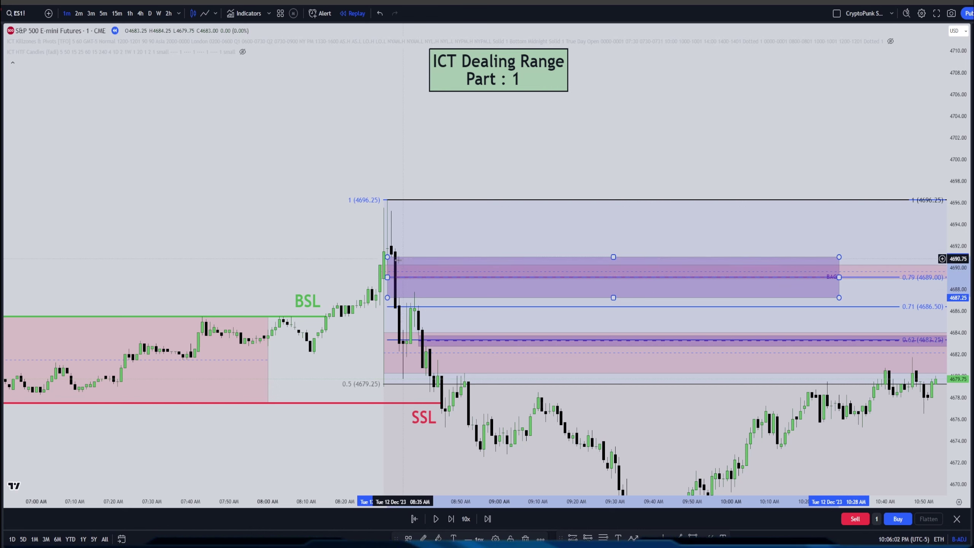
pyautogui.moveTo(388, 275); pyautogui.dragTo(391, 283)
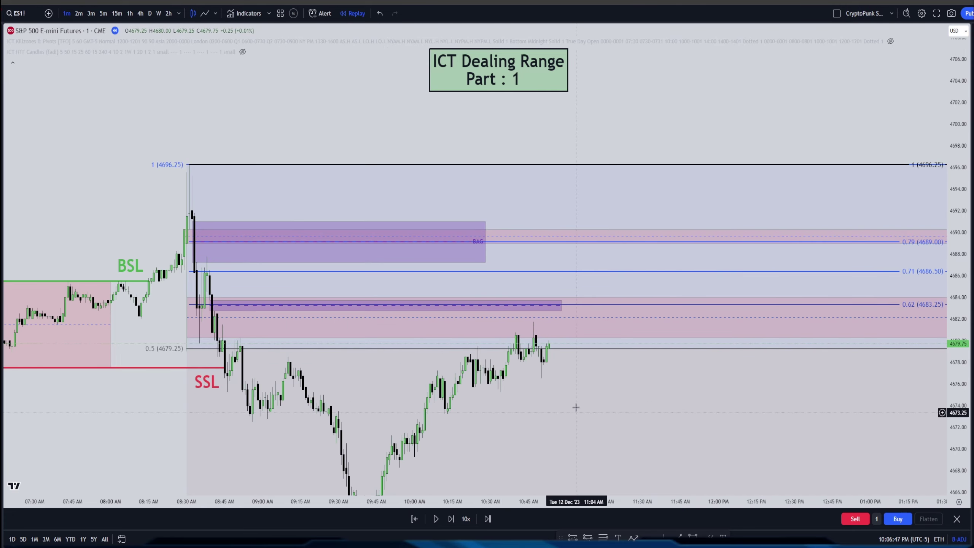
# Play the replay on to 11:05 AM, pause it and stretch the 4683.75 rectangle to 11:16 AM.
pyautogui.moveTo(572, 406); pyautogui.dragTo(593, 353)
pyautogui.click(436, 520)
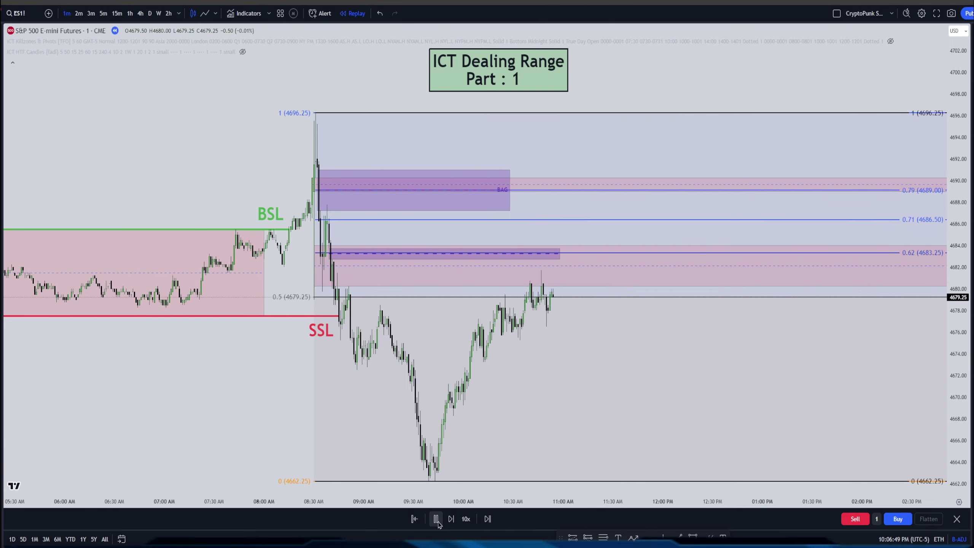
pyautogui.click(436, 518)
pyautogui.click(563, 255)
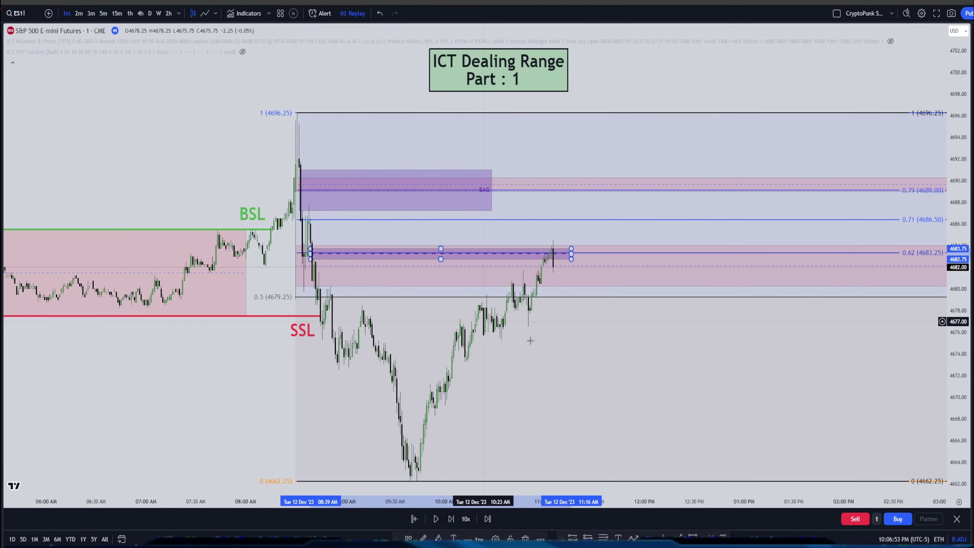
# Step the 1-minute replay forward candle by candle to 11:11 AM, with the chart enlarged around the 0.62 level.
pyautogui.moveTo(605, 361); pyautogui.dragTo(729, 371)
pyautogui.scroll(2, 613, 391)
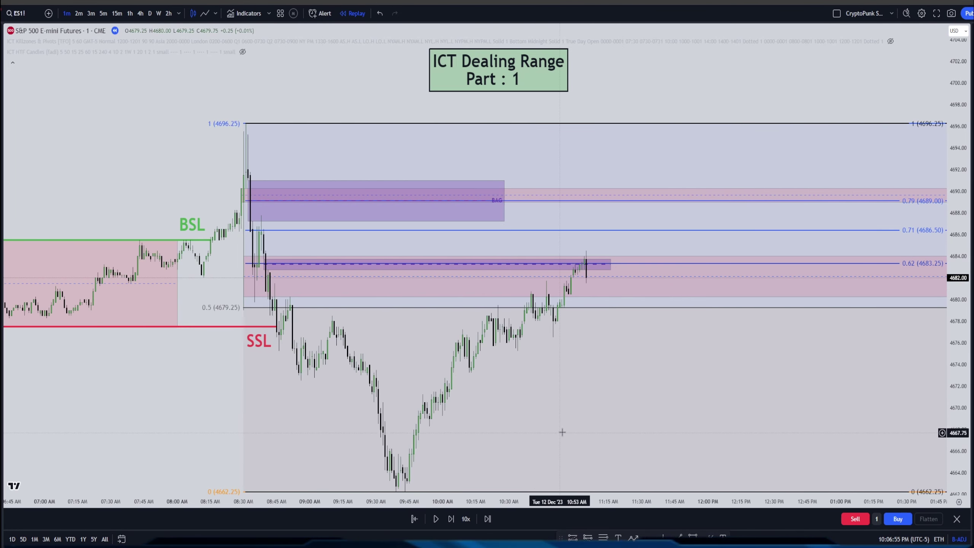
pyautogui.moveTo(572, 431); pyautogui.dragTo(702, 445)
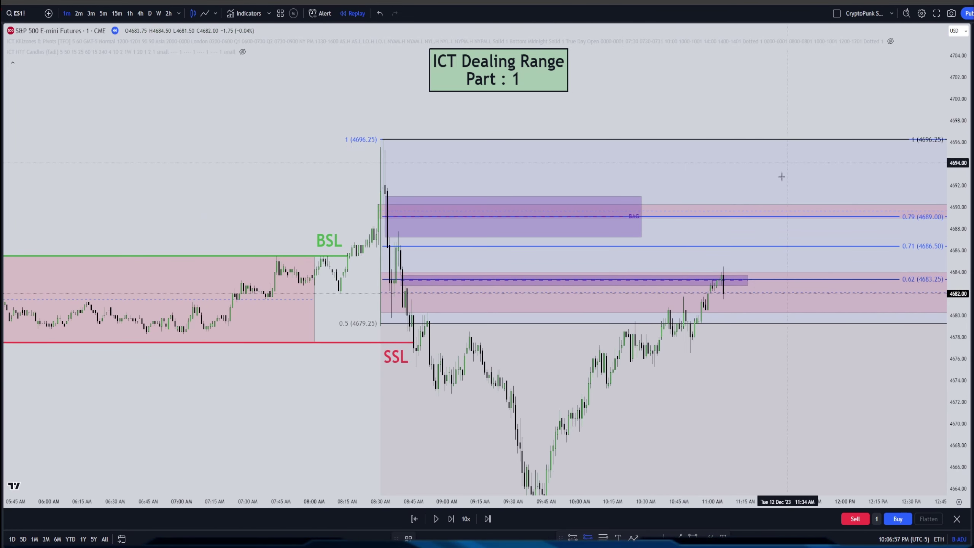
pyautogui.scroll(3, 691, 360)
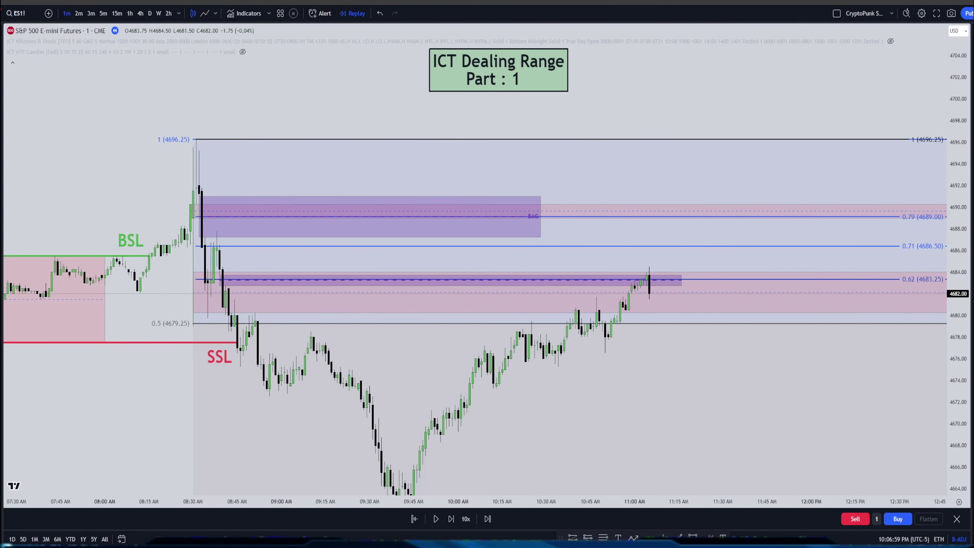
pyautogui.moveTo(958, 487); pyautogui.dragTo(958, 405)
pyautogui.scroll(4, 652, 394)
pyautogui.moveTo(542, 413); pyautogui.dragTo(603, 375)
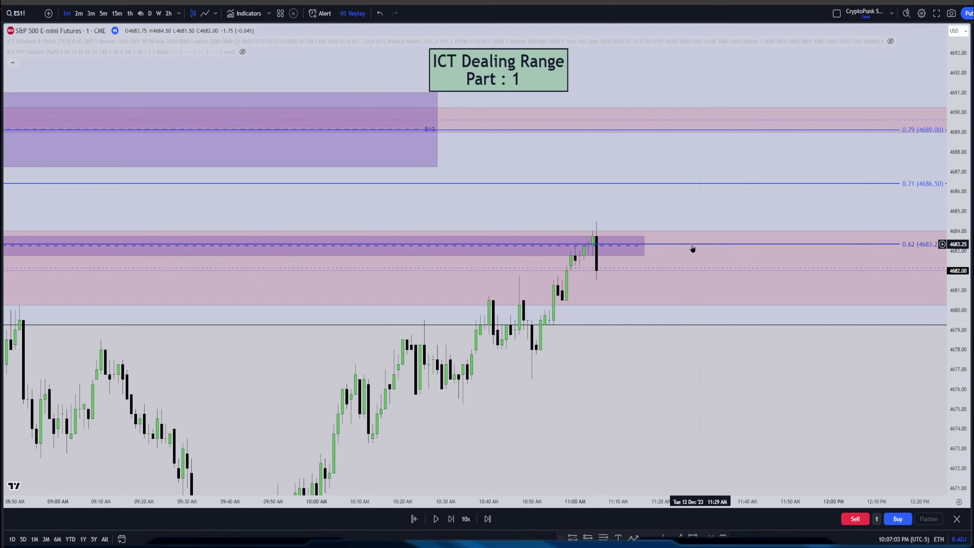
pyautogui.click(448, 523)
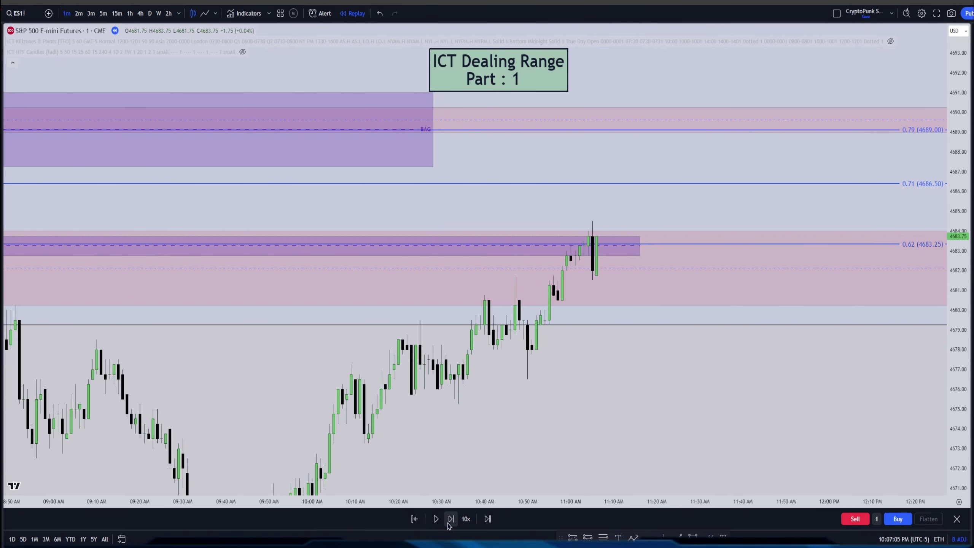
pyautogui.click(449, 524)
pyautogui.click(449, 523)
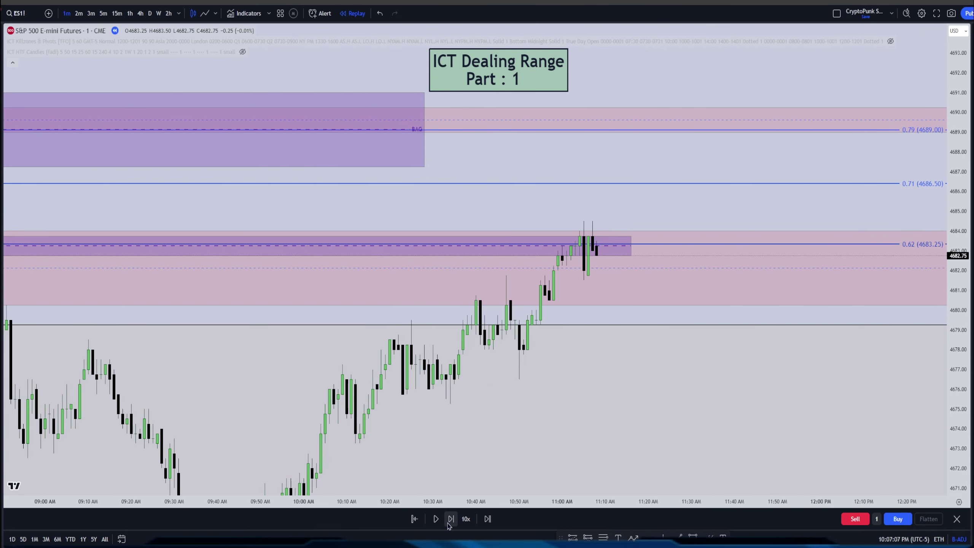
pyautogui.tripleClick(449, 524)
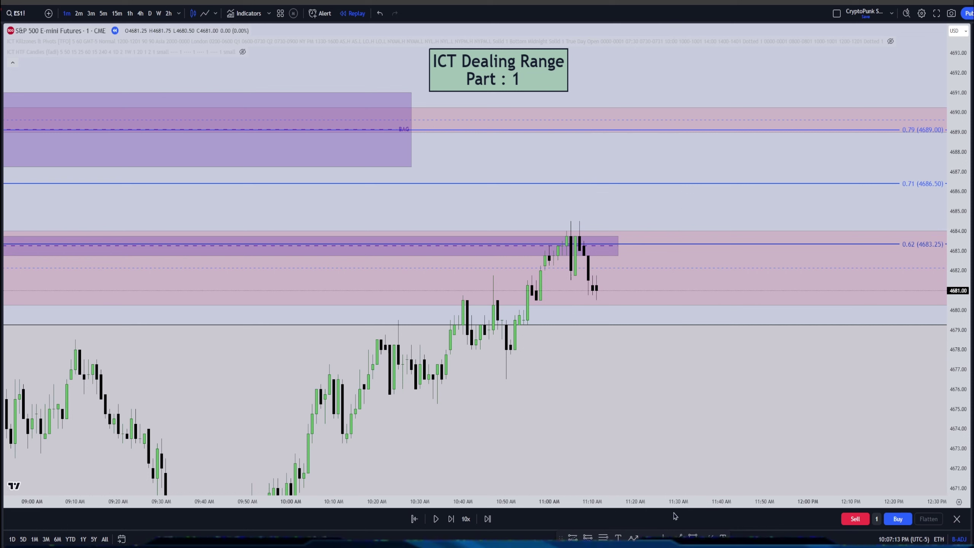
# Draw a red line at the 4684.50 high from 11:05 AM to 11:42 AM and step the replay forward to 11:15 AM.
pyautogui.click(571, 221)
pyautogui.click(730, 221)
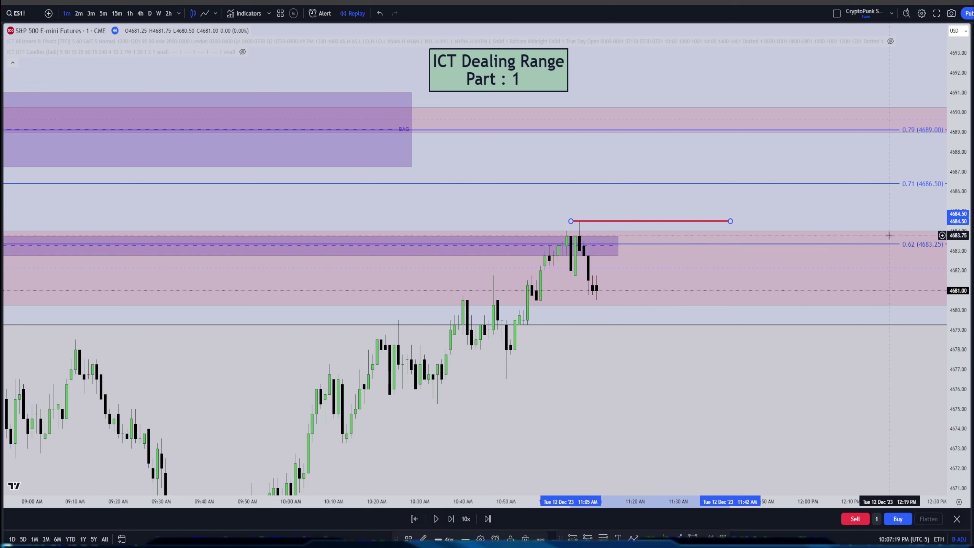
pyautogui.click(451, 518)
pyautogui.click(451, 519)
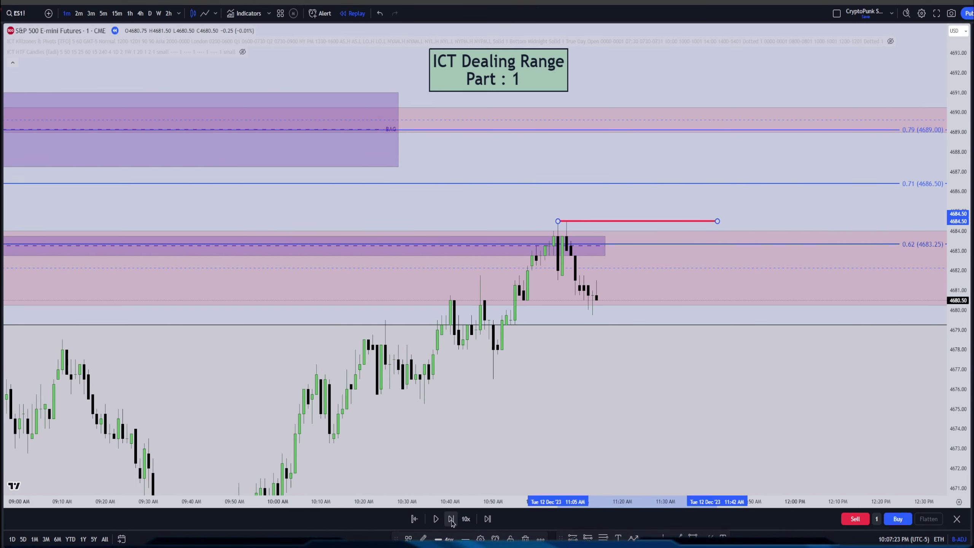
pyautogui.click(451, 519)
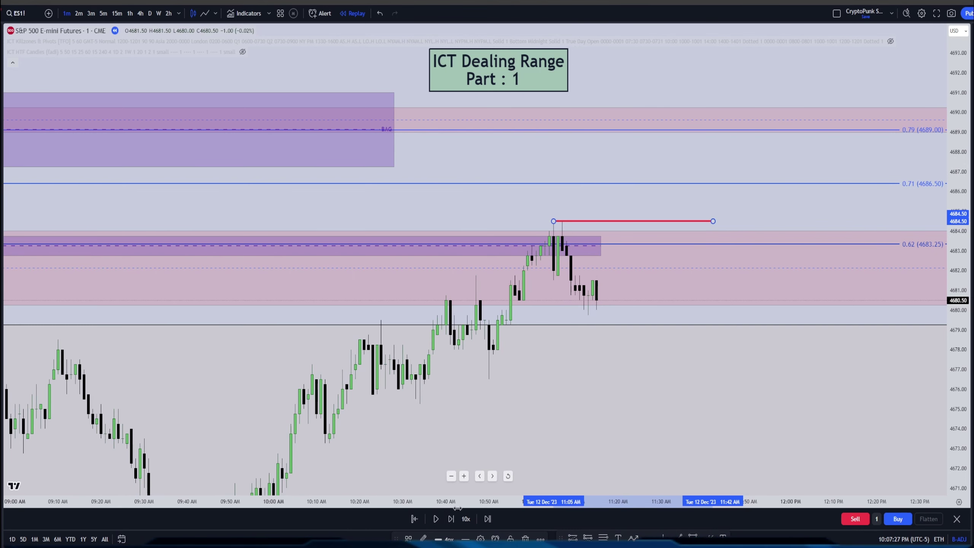
# Place a short position at 11:11 AM with entry at 4681.75, stop at 4684.50 and target at 4676.25.
pyautogui.click(587, 537)
pyautogui.click(579, 276)
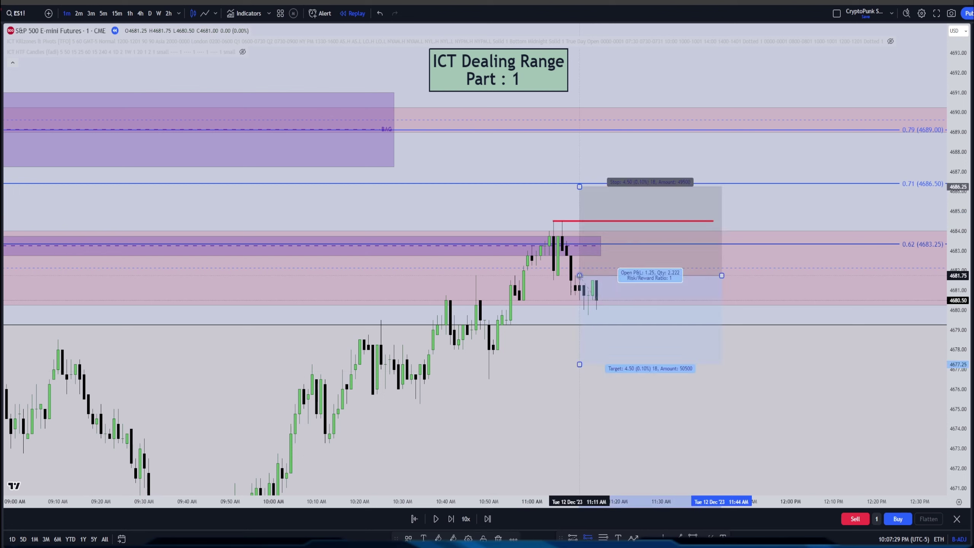
pyautogui.moveTo(580, 186); pyautogui.dragTo(579, 221)
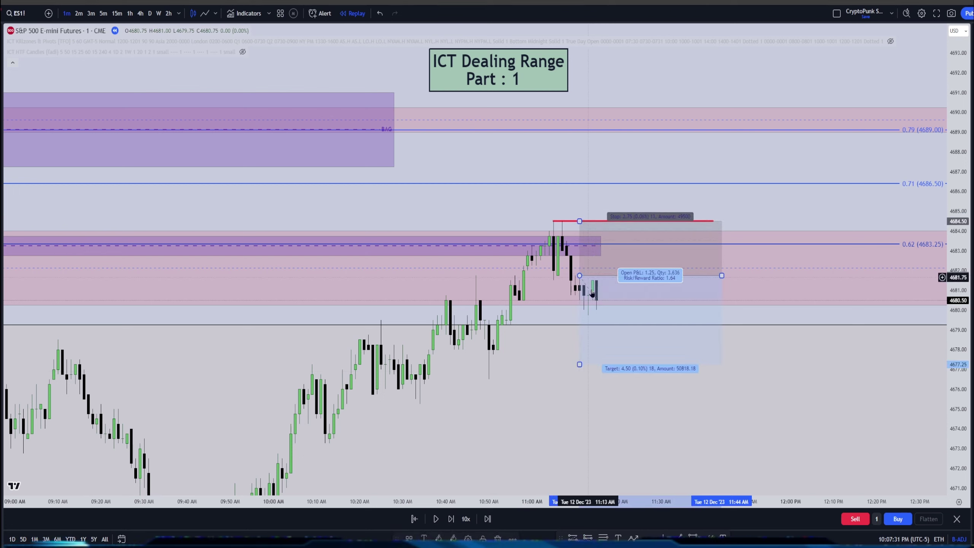
pyautogui.moveTo(580, 364); pyautogui.dragTo(576, 447)
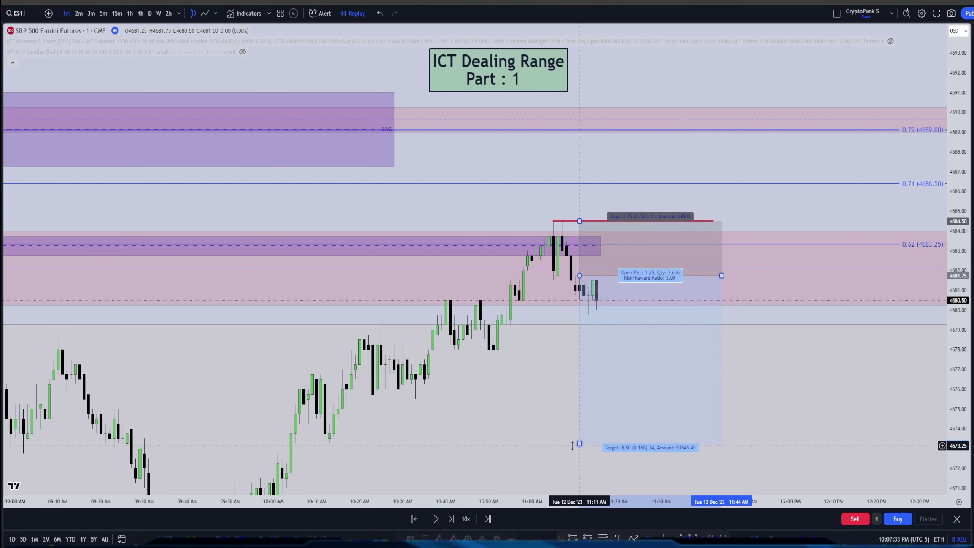
pyautogui.moveTo(514, 484); pyautogui.dragTo(536, 297)
pyautogui.moveTo(605, 256); pyautogui.dragTo(602, 199)
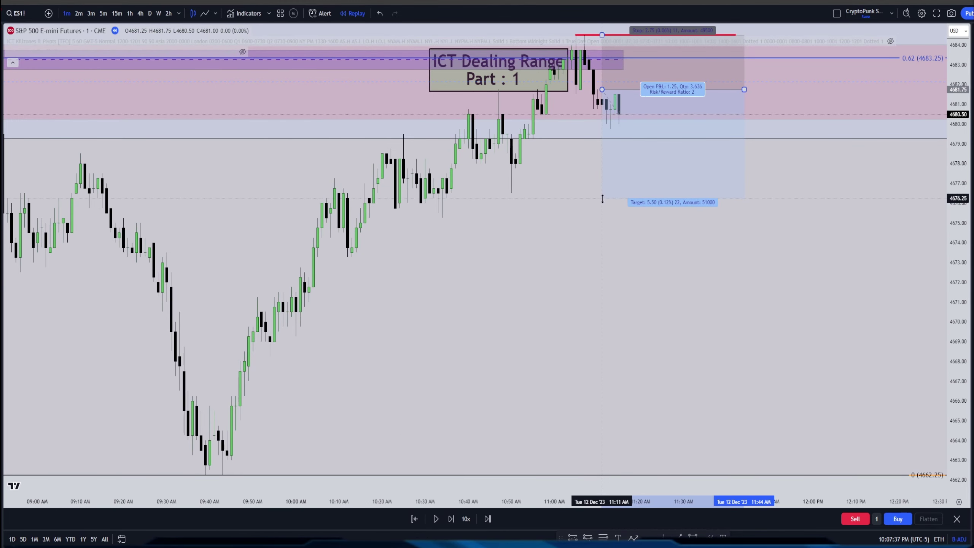
# Draw a red line at the short position's 4676.25 target level from 11:11 AM to 11:56 AM.
pyautogui.moveTo(602, 199)
pyautogui.mouseDown()
pyautogui.moveTo(575, 255)
pyautogui.moveTo(375, 245)
pyautogui.moveTo(406, 203)
pyautogui.moveTo(583, 277)
pyautogui.moveTo(591, 193)
pyautogui.moveTo(602, 198)
pyautogui.mouseUp()
pyautogui.moveTo(724, 285)
pyautogui.mouseDown()
pyautogui.moveTo(720, 340)
pyautogui.moveTo(672, 404)
pyautogui.mouseUp()
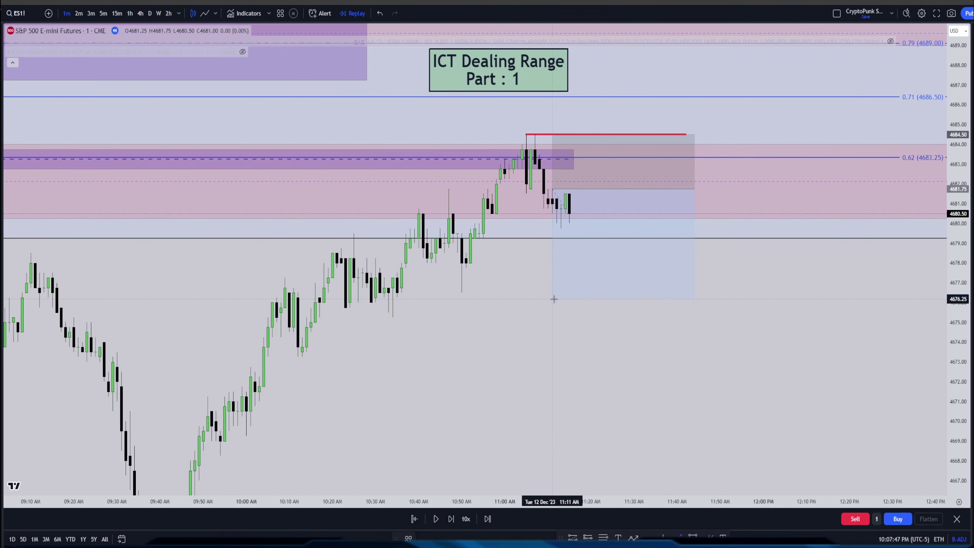
pyautogui.moveTo(552, 298); pyautogui.dragTo(746, 298)
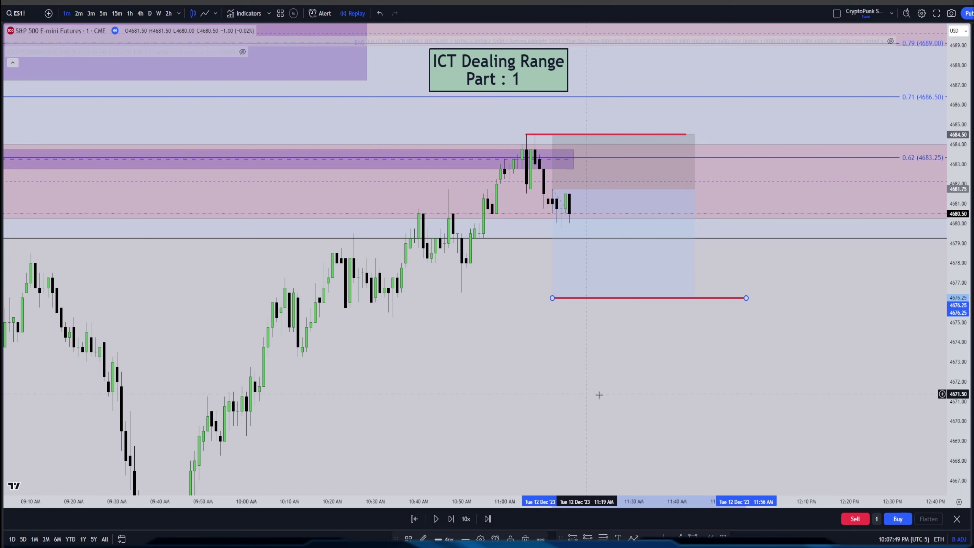
# Extend the short position's target down to the 0 level at 4662.25.
pyautogui.click(587, 279)
pyautogui.moveTo(552, 297); pyautogui.dragTo(554, 472)
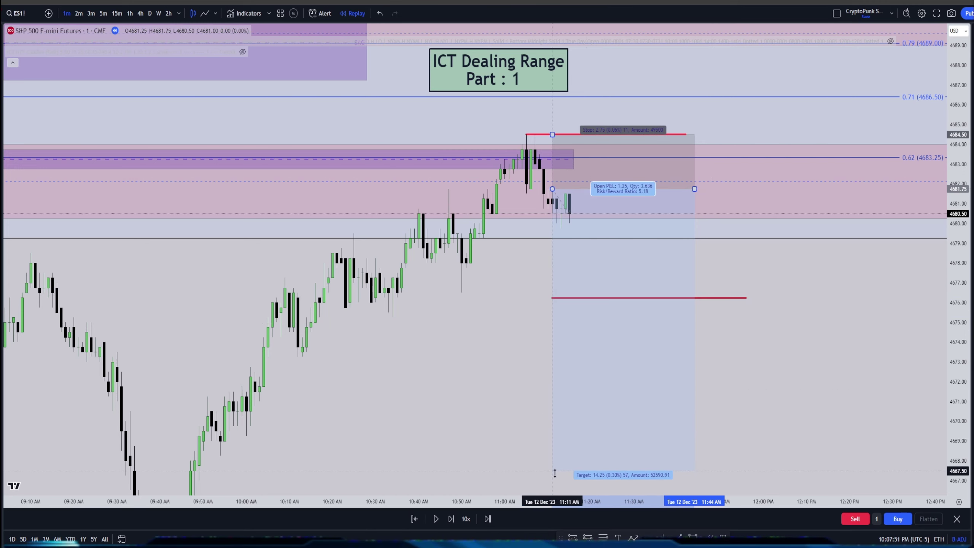
pyautogui.moveTo(490, 375); pyautogui.dragTo(498, 271)
pyautogui.moveTo(560, 371); pyautogui.dragTo(567, 471)
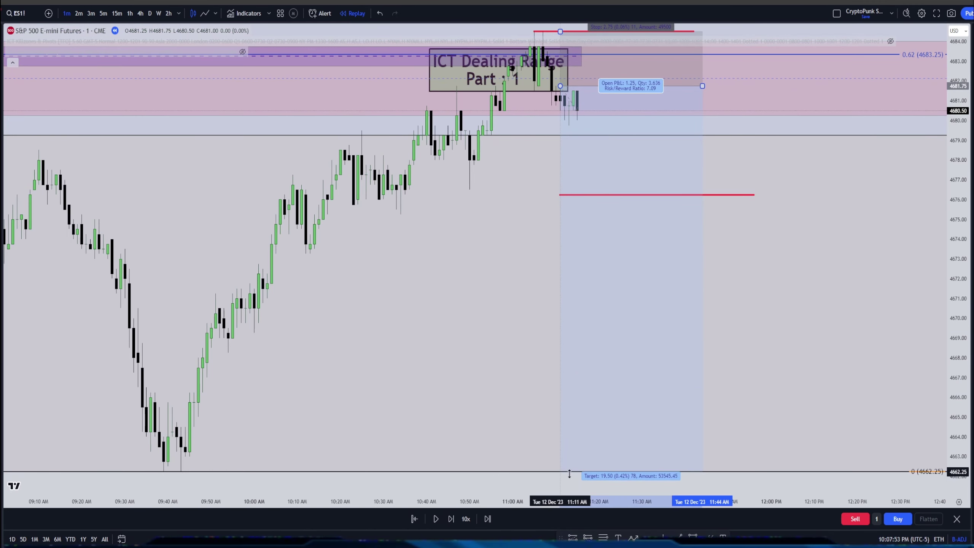
pyautogui.moveTo(805, 335); pyautogui.dragTo(810, 428)
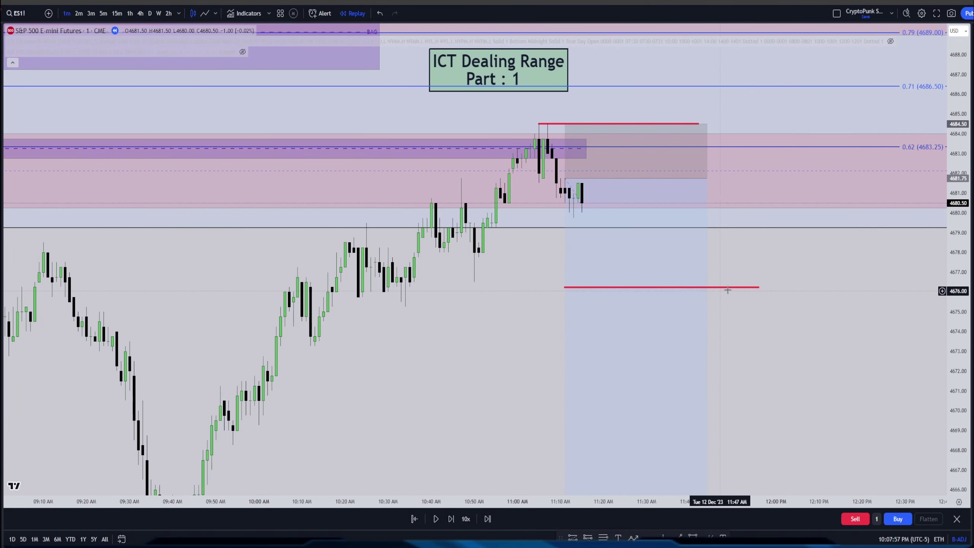
# Play the replay on to 12:08 PM, pause it and stretch the short position to 12:12 PM.
pyautogui.moveTo(790, 364)
pyautogui.mouseDown()
pyautogui.moveTo(673, 357)
pyautogui.moveTo(648, 377)
pyautogui.mouseUp()
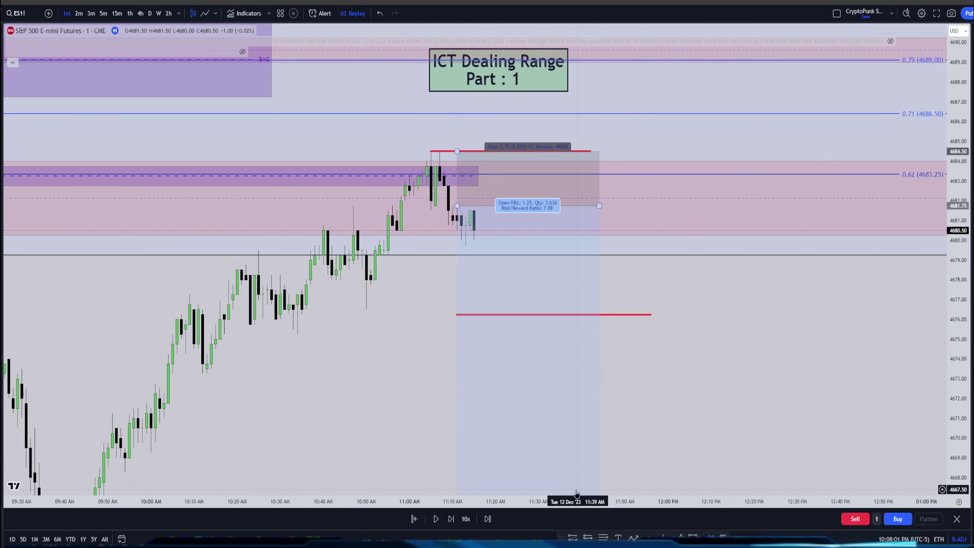
pyautogui.click(435, 518)
pyautogui.moveTo(371, 220)
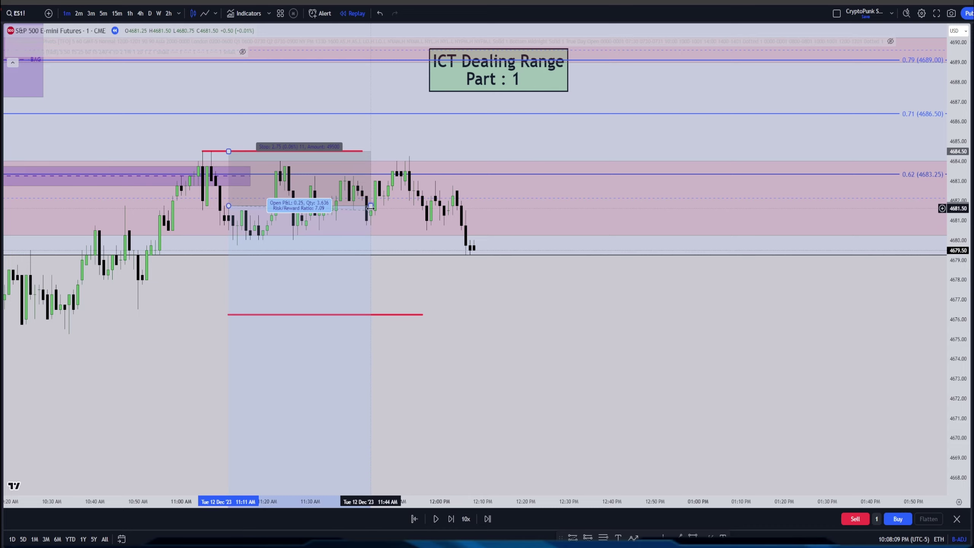
pyautogui.moveTo(371, 209); pyautogui.dragTo(491, 224)
pyautogui.moveTo(608, 387); pyautogui.dragTo(518, 383)
pyautogui.scroll(-4, 526, 398)
pyautogui.moveTo(679, 378); pyautogui.dragTo(580, 394)
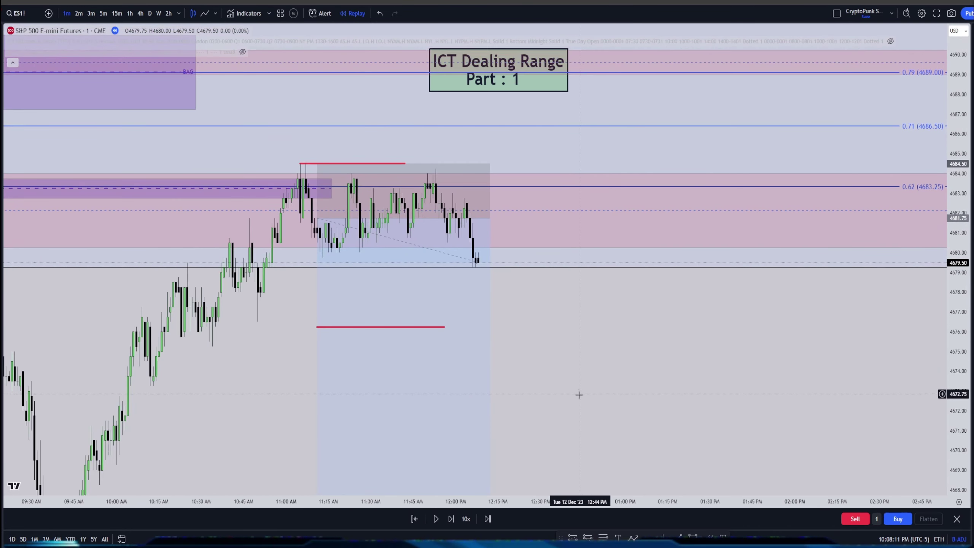
# Play the replay on to 12:29 PM, pause it and extend the red 4684.50 line to about 12:30 PM.
pyautogui.click(436, 518)
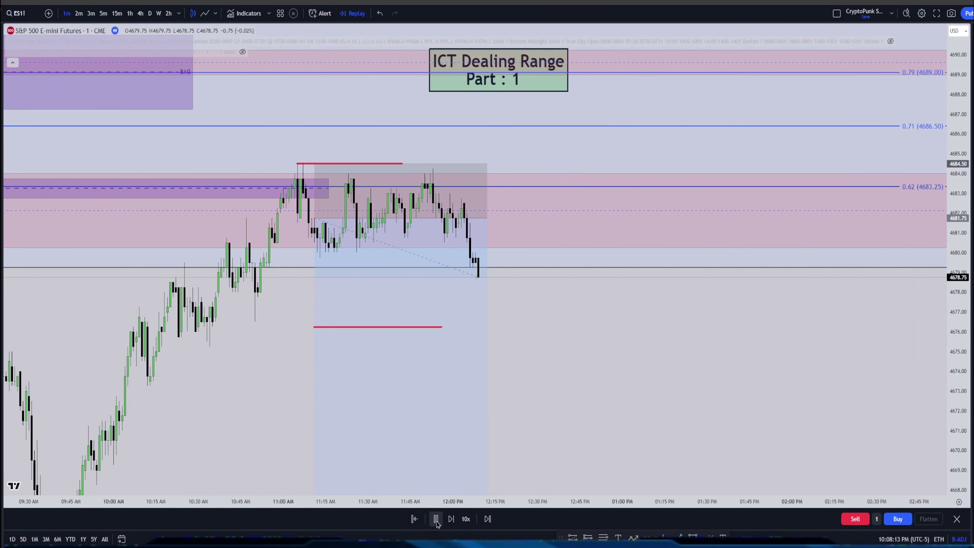
pyautogui.click(436, 518)
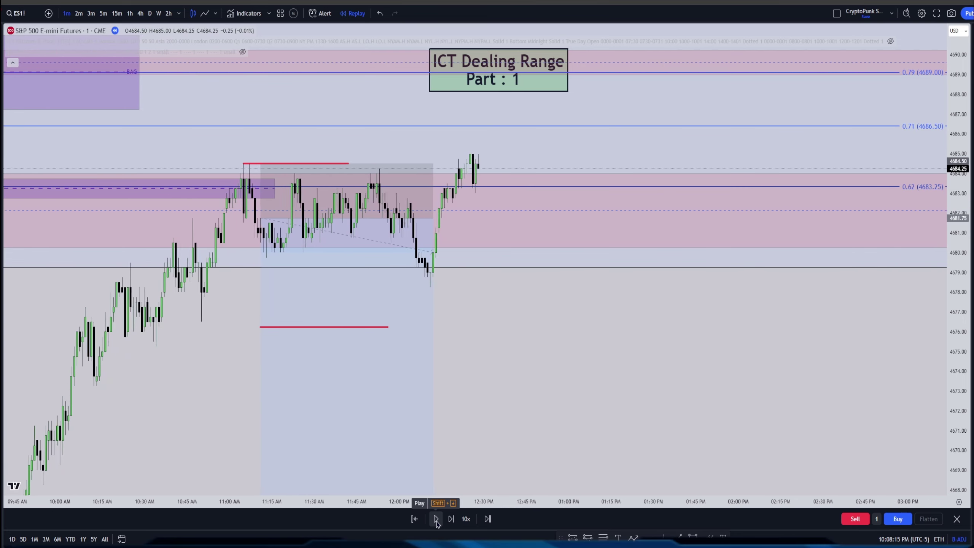
pyautogui.click(366, 195)
pyautogui.click(345, 164)
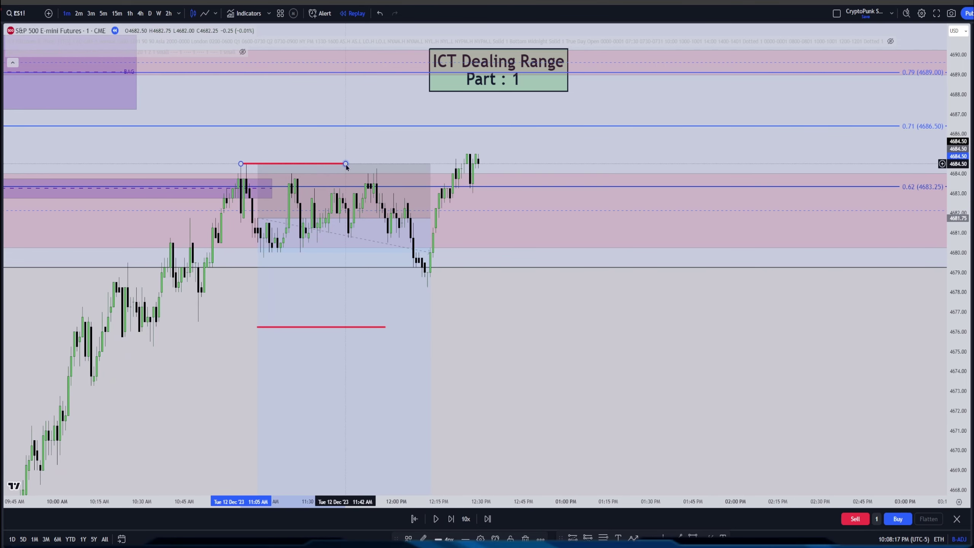
pyautogui.moveTo(346, 164); pyautogui.dragTo(481, 193)
pyautogui.moveTo(528, 309); pyautogui.dragTo(503, 378)
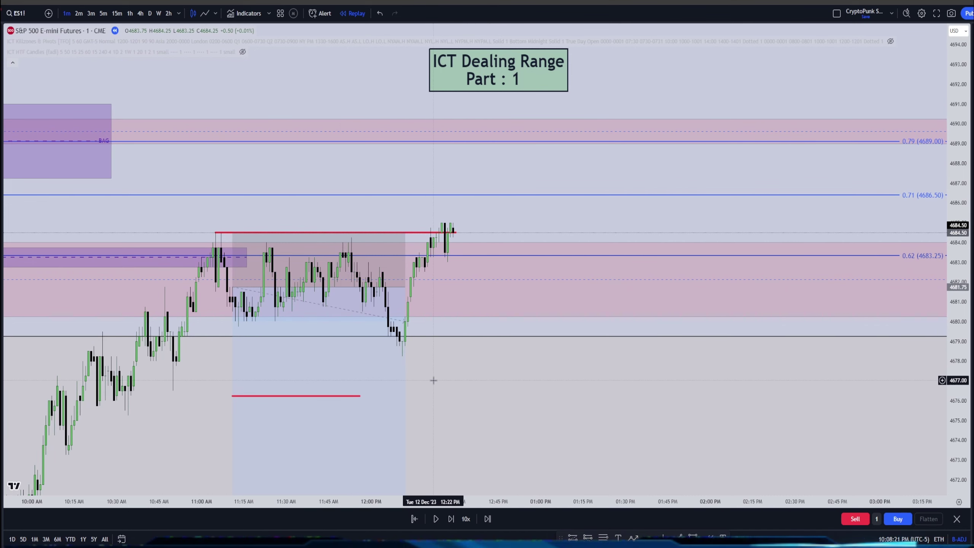
pyautogui.moveTo(433, 380); pyautogui.dragTo(421, 389)
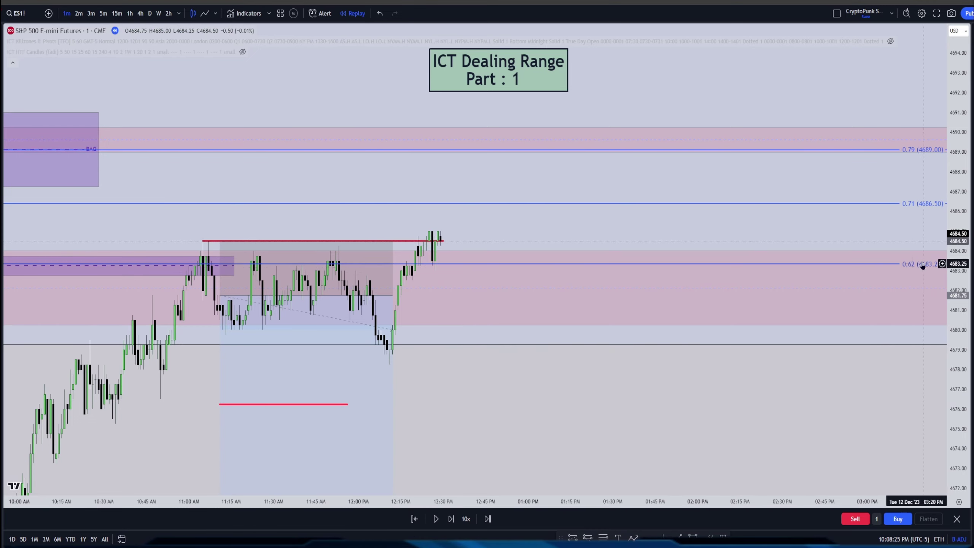
# Delete the retracement drawing that carries the 0.62, 0.71 and 0.79 levels.
pyautogui.moveTo(664, 405); pyautogui.dragTo(701, 324)
pyautogui.click(385, 336)
pyautogui.moveTo(605, 341); pyautogui.dragTo(653, 536)
pyautogui.scroll(-5, 565, 264)
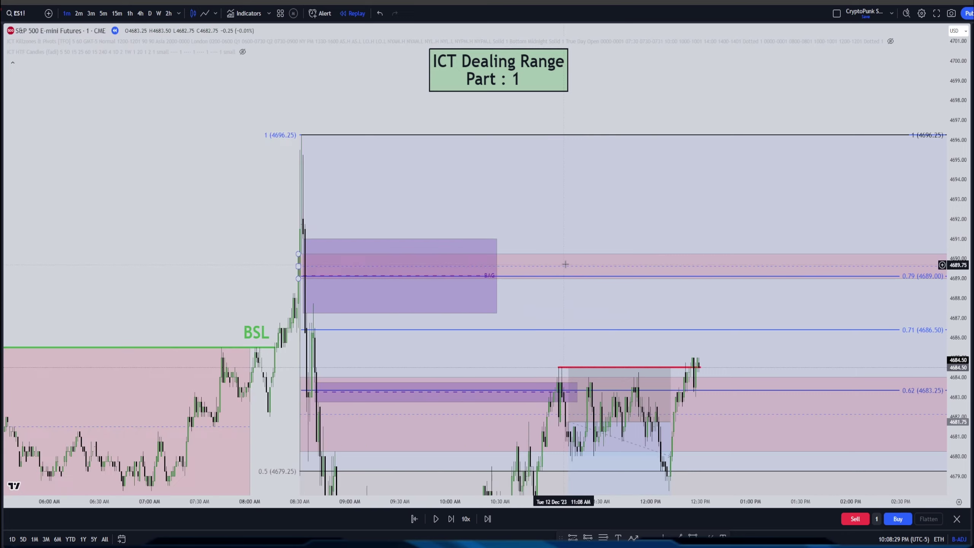
pyautogui.scroll(-8, 447, 198)
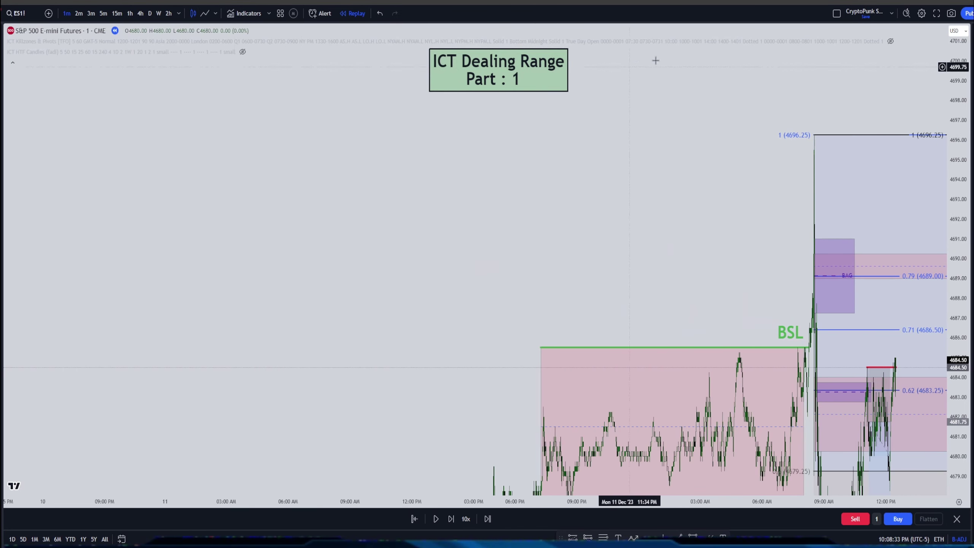
pyautogui.moveTo(663, 102); pyautogui.dragTo(407, 134)
pyautogui.scroll(4, 480, 185)
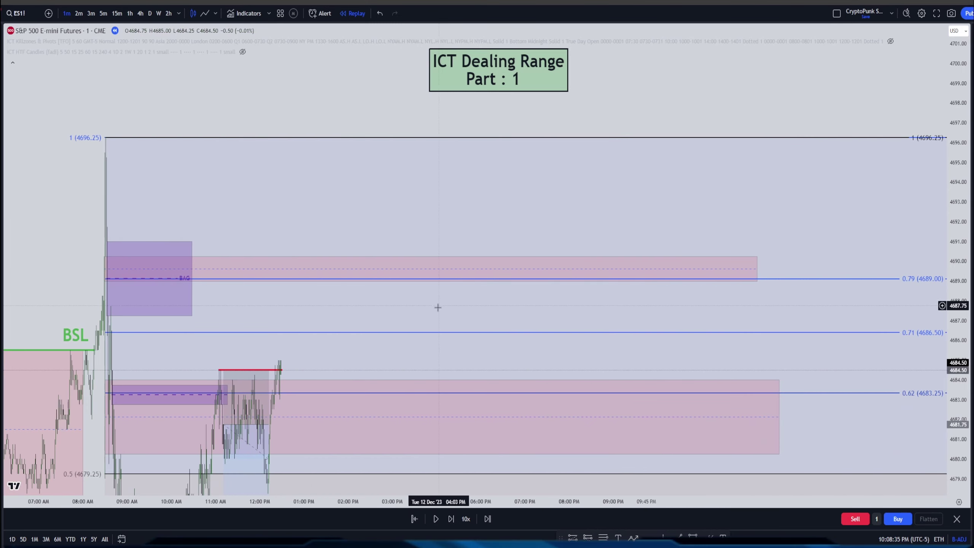
pyautogui.scroll(4, 561, 285)
pyautogui.click(634, 265)
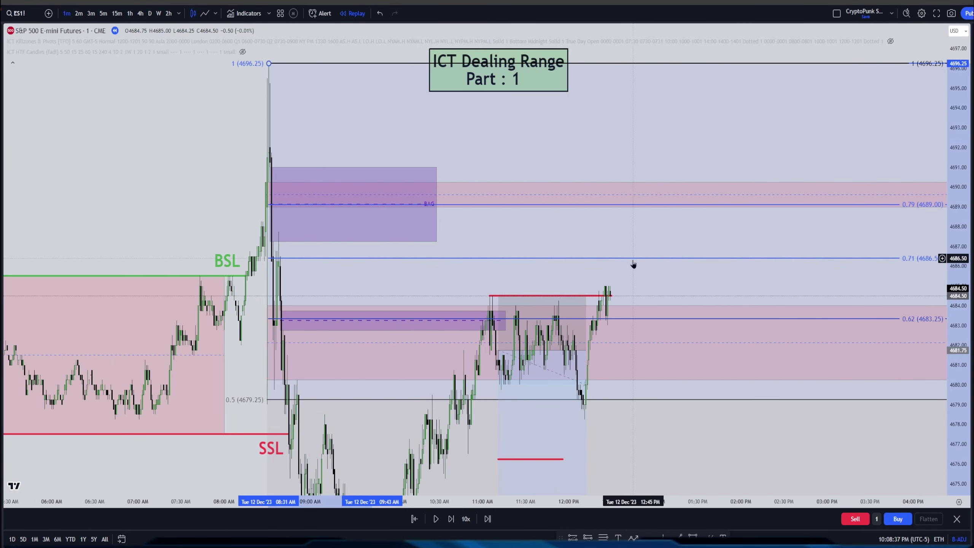
pyautogui.press('Delete')
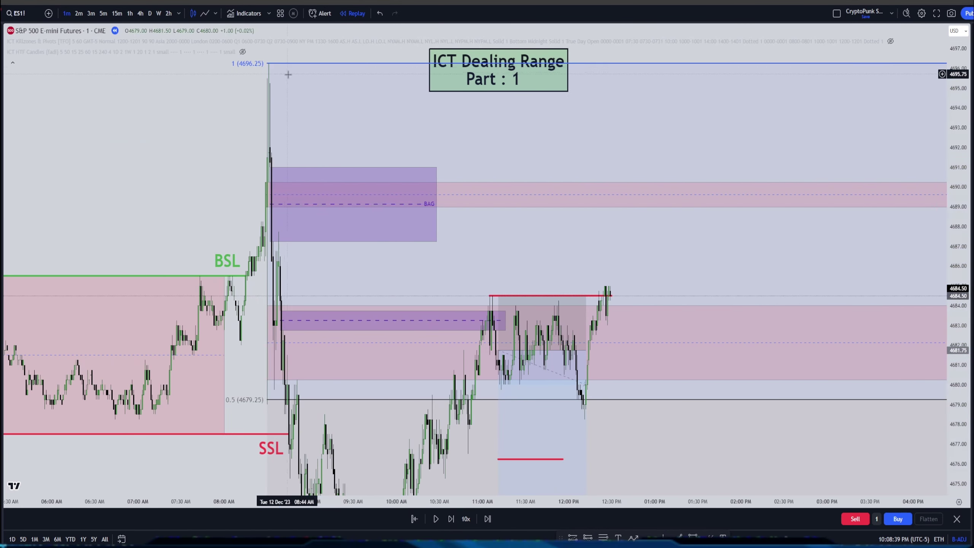
# Delete the short position and the red line at 4676.25.
pyautogui.scroll(3, 537, 371)
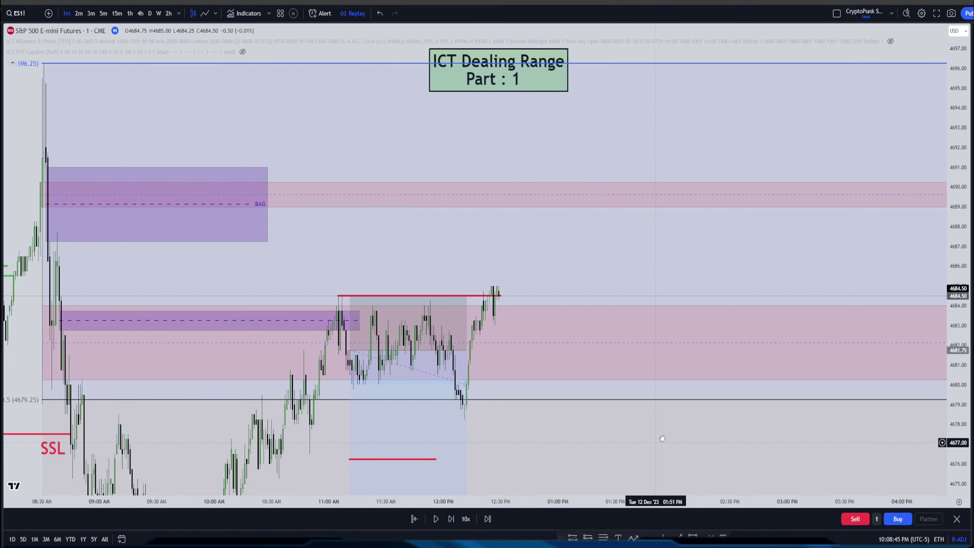
pyautogui.moveTo(659, 442); pyautogui.dragTo(831, 368)
pyautogui.scroll(2, 641, 380)
pyautogui.moveTo(662, 374); pyautogui.dragTo(819, 328)
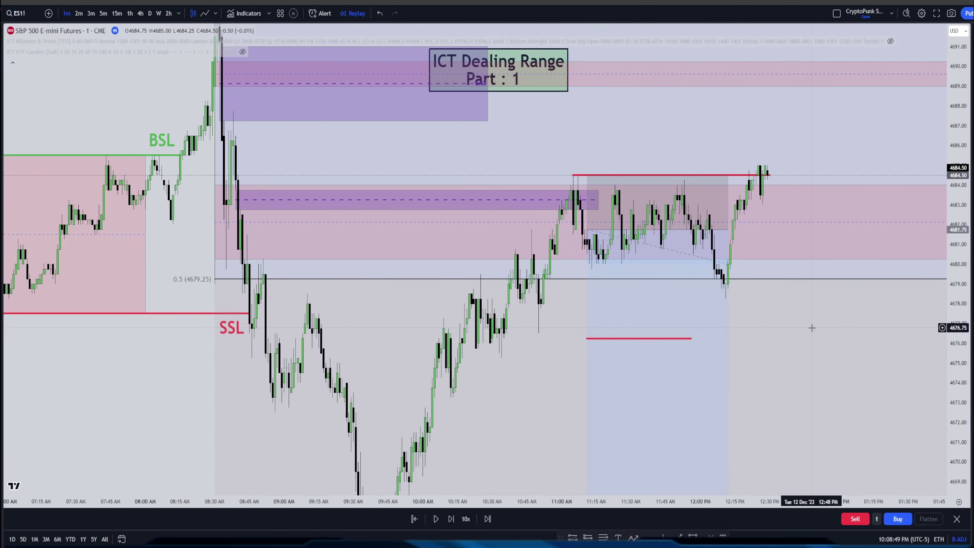
pyautogui.scroll(5, 812, 328)
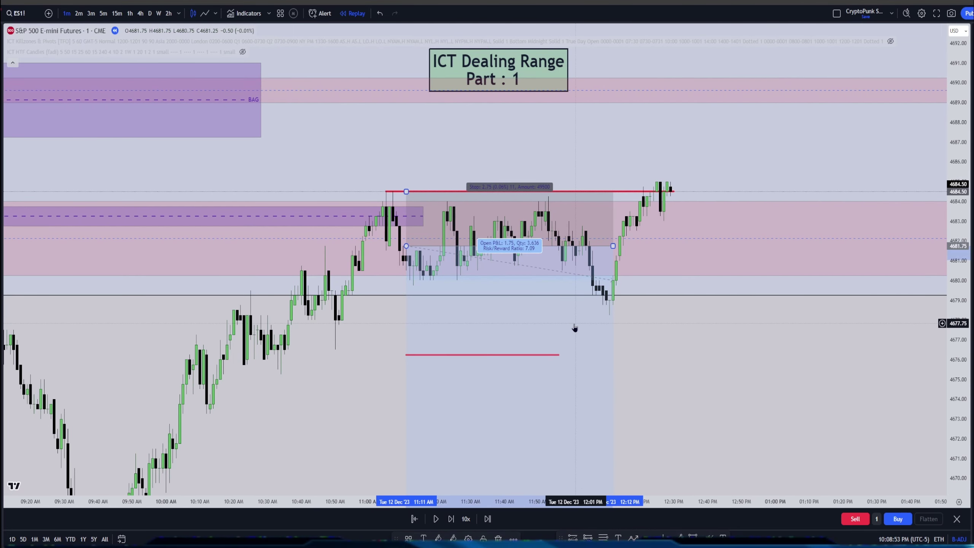
pyautogui.press('Delete')
pyautogui.press('Delete')
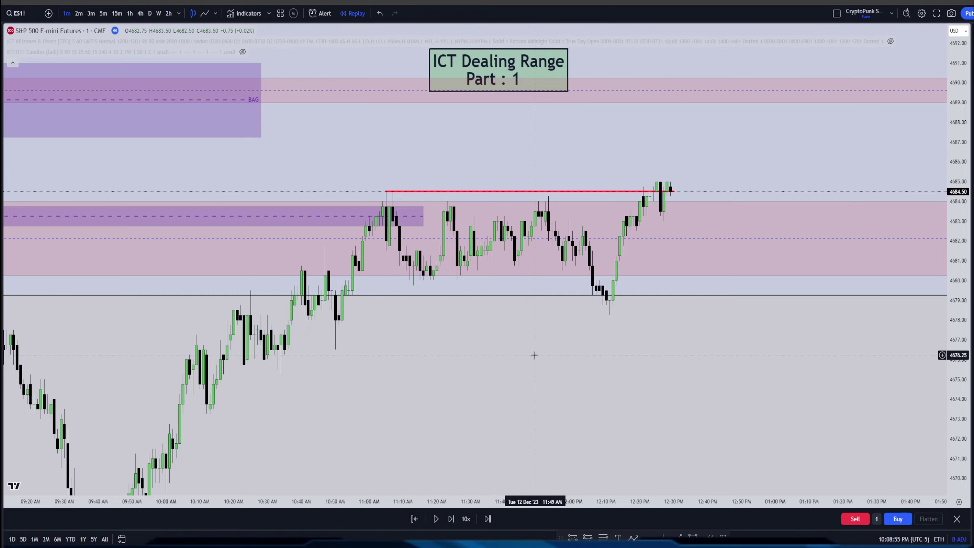
# Examine the rise from the 4662.25 low back up to the red 4684.50 line.
pyautogui.scroll(-5, 535, 359)
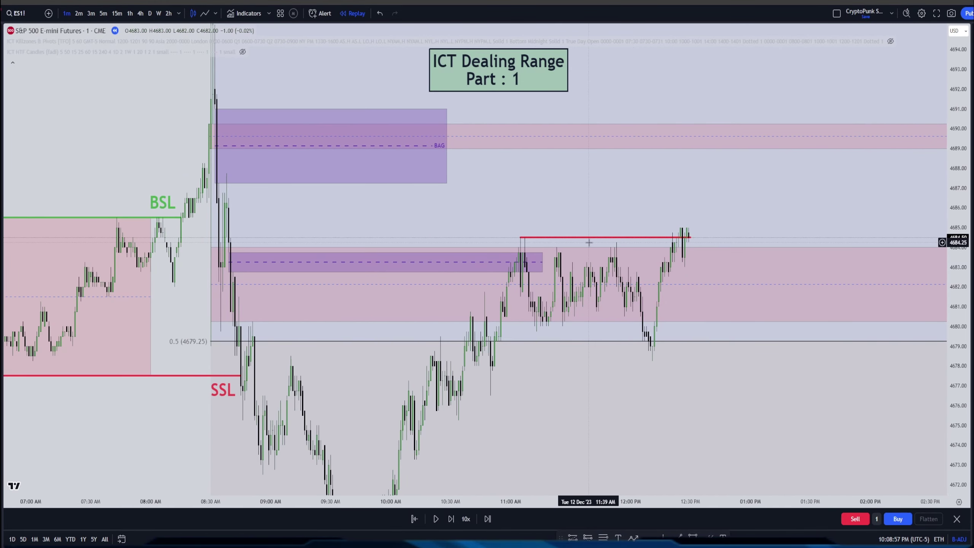
pyautogui.scroll(3, 708, 406)
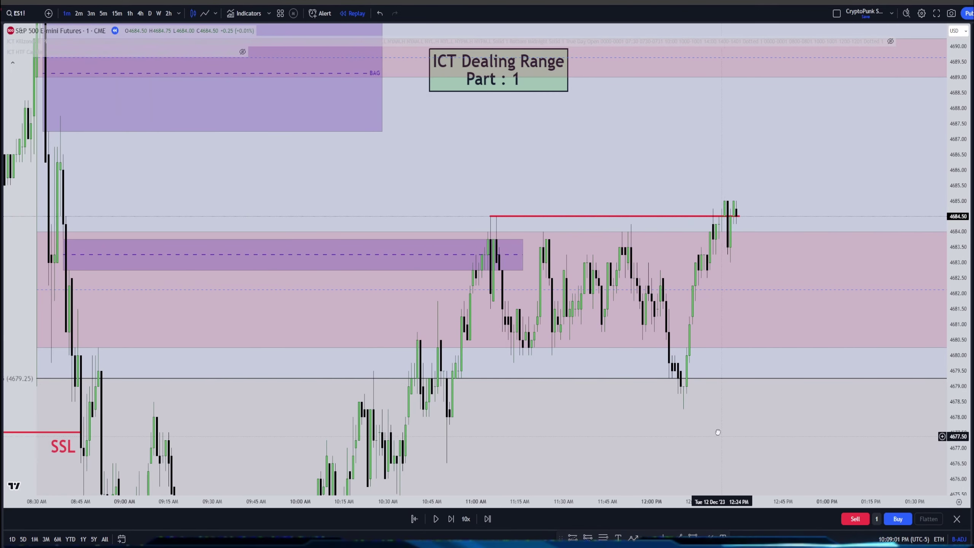
pyautogui.moveTo(700, 390); pyautogui.dragTo(548, 321)
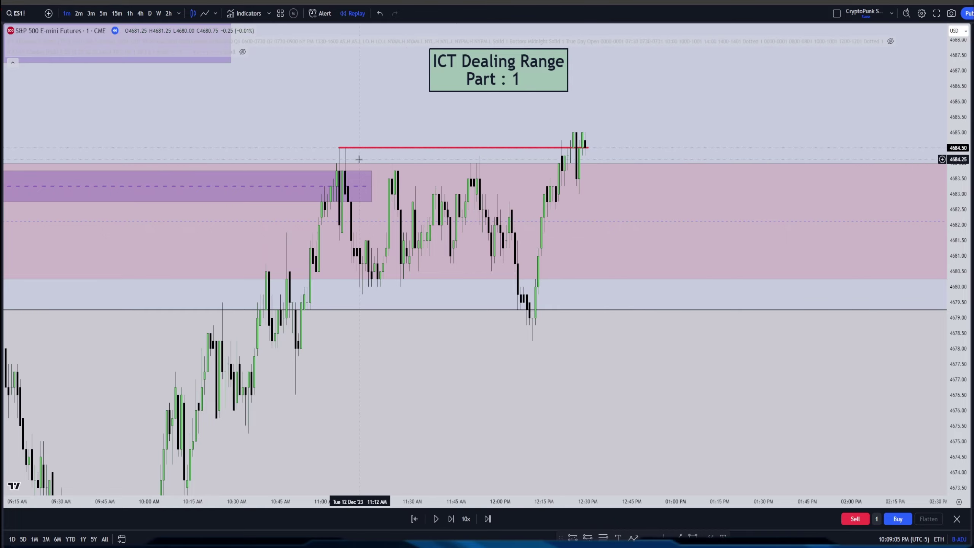
pyautogui.moveTo(535, 299); pyautogui.dragTo(547, 360)
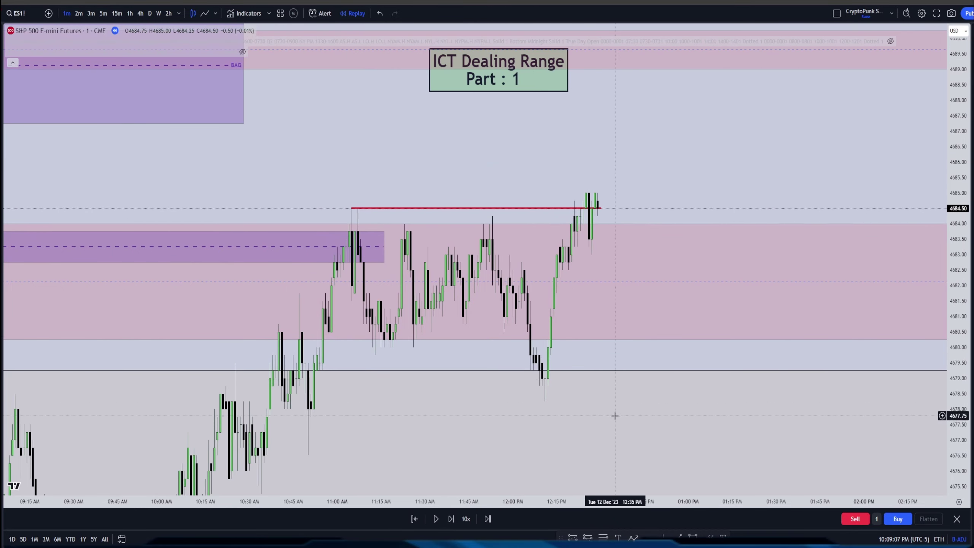
pyautogui.scroll(-3, 615, 416)
pyautogui.moveTo(646, 360); pyautogui.dragTo(772, 83)
pyautogui.moveTo(956, 214); pyautogui.dragTo(546, 394)
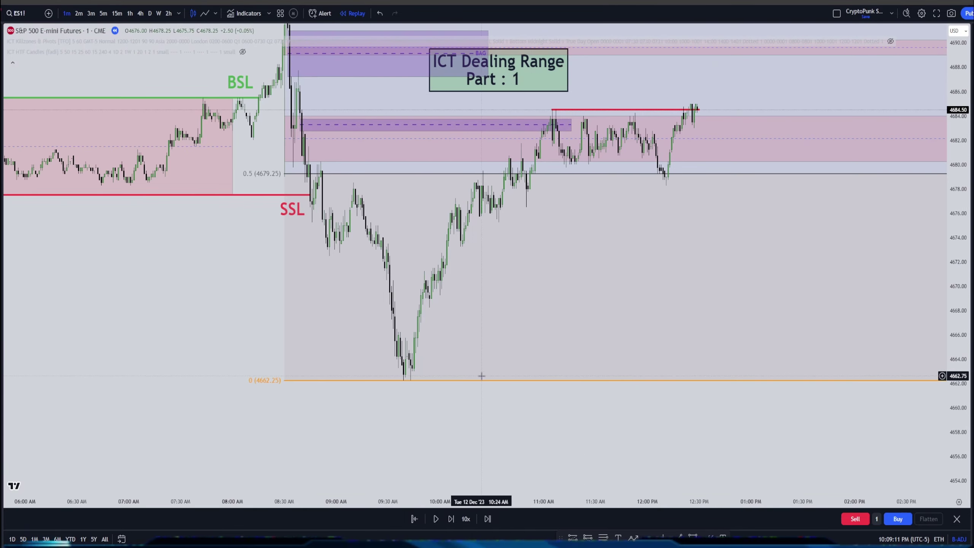
pyautogui.moveTo(601, 286); pyautogui.dragTo(583, 429)
pyautogui.moveTo(668, 374); pyautogui.dragTo(674, 436)
# Examine the candles between 11:05 AM and 12:30 PM around the lower pink zone and the 0.5 level.
pyautogui.scroll(2, 763, 444)
pyautogui.moveTo(964, 459); pyautogui.dragTo(962, 356)
pyautogui.moveTo(363, 467); pyautogui.dragTo(501, 406)
pyautogui.scroll(4, 500, 406)
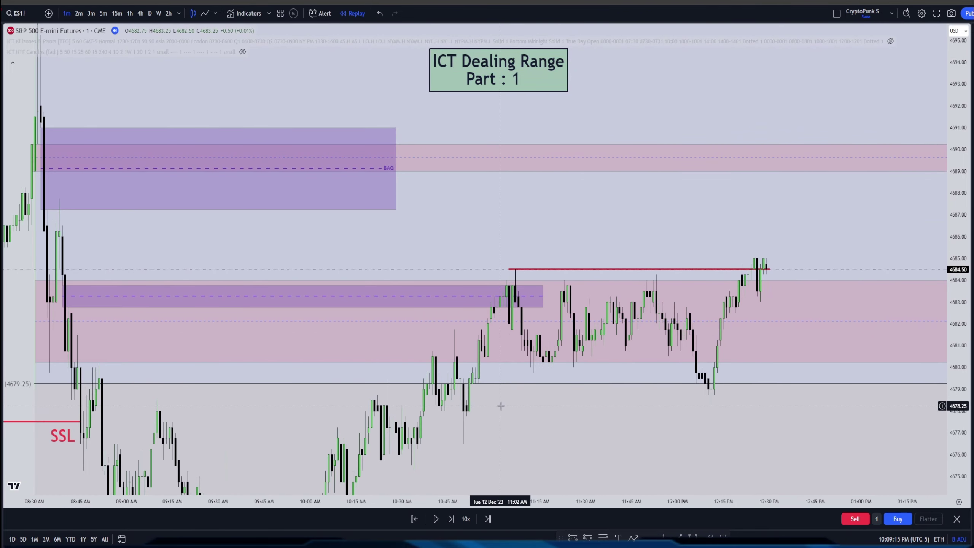
pyautogui.scroll(2, 500, 406)
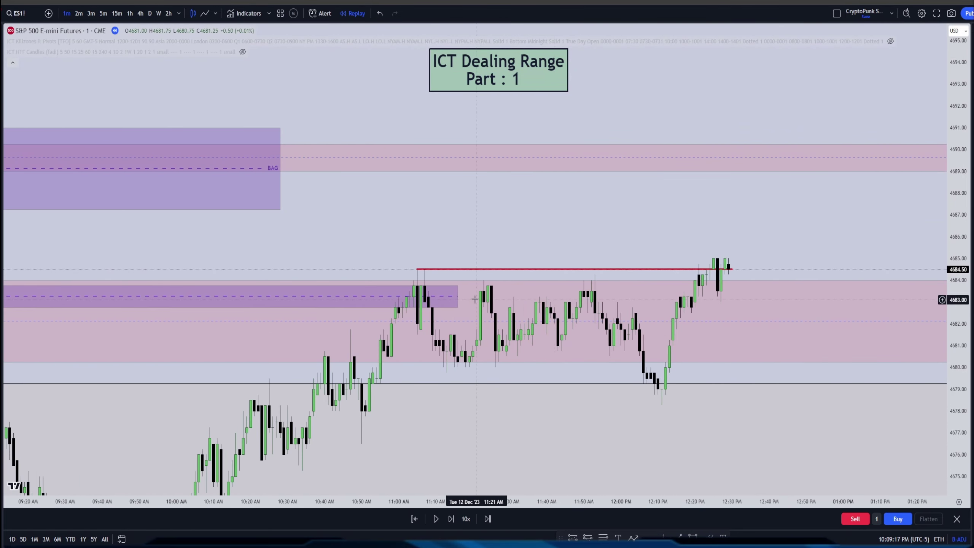
pyautogui.moveTo(643, 431); pyautogui.dragTo(569, 425)
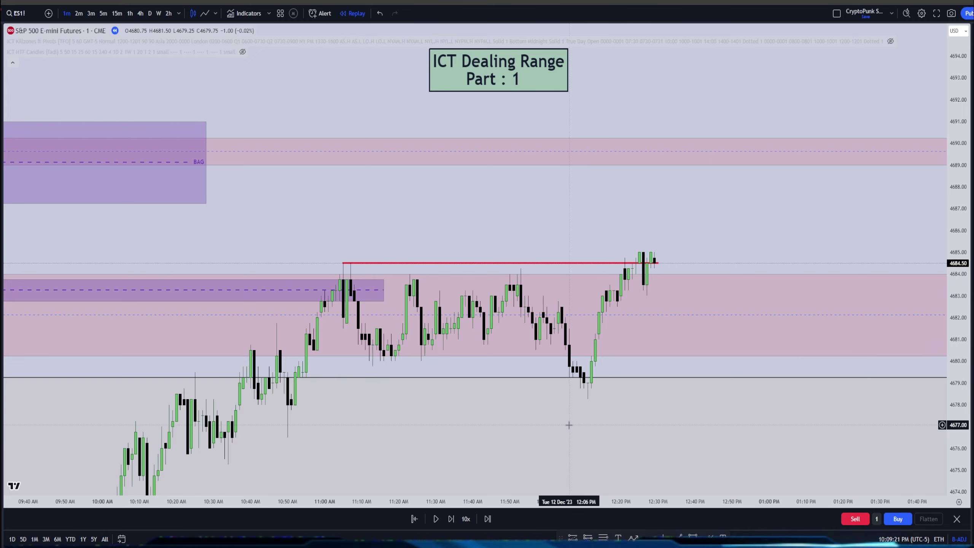
pyautogui.scroll(-2, 568, 421)
pyautogui.moveTo(710, 395); pyautogui.dragTo(619, 393)
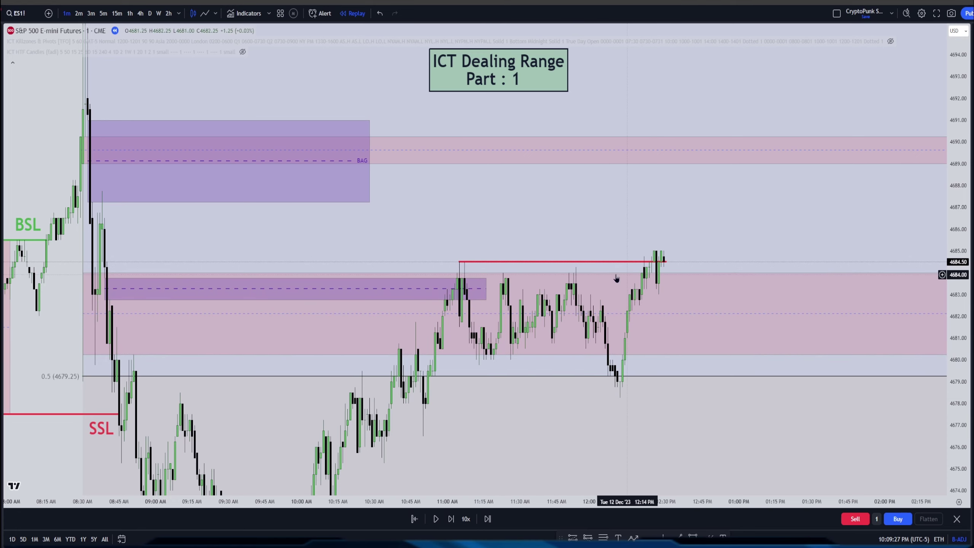
pyautogui.scroll(3, 652, 395)
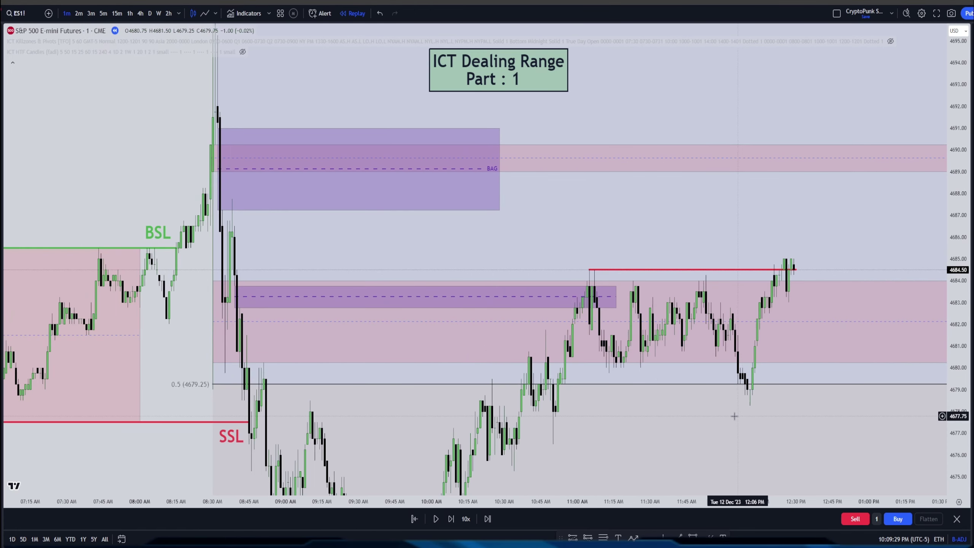
# Step the 1-minute replay forward candle by candle to 12:34 PM, with the chart enlarged around the latest candles.
pyautogui.moveTo(700, 325); pyautogui.dragTo(648, 443)
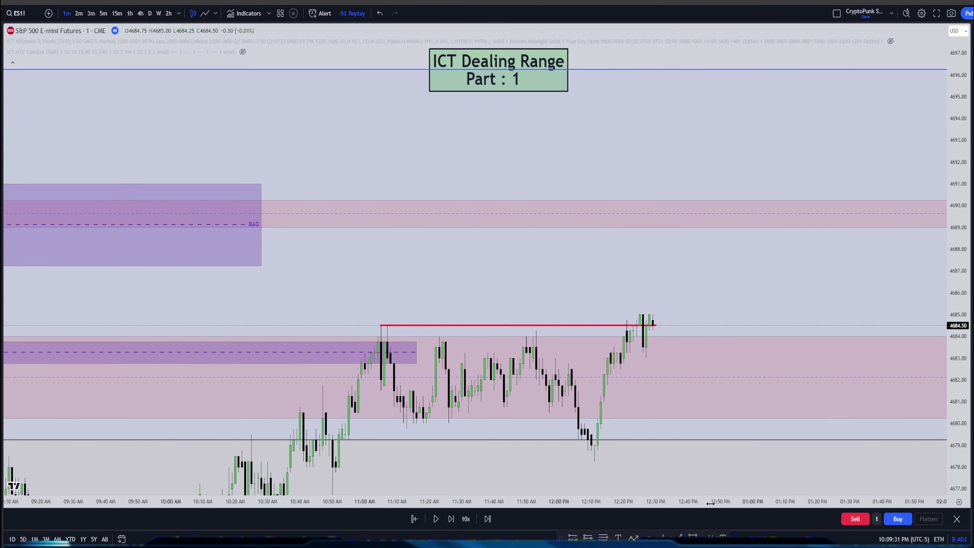
pyautogui.click(450, 519)
pyautogui.click(451, 519)
pyautogui.click(450, 519)
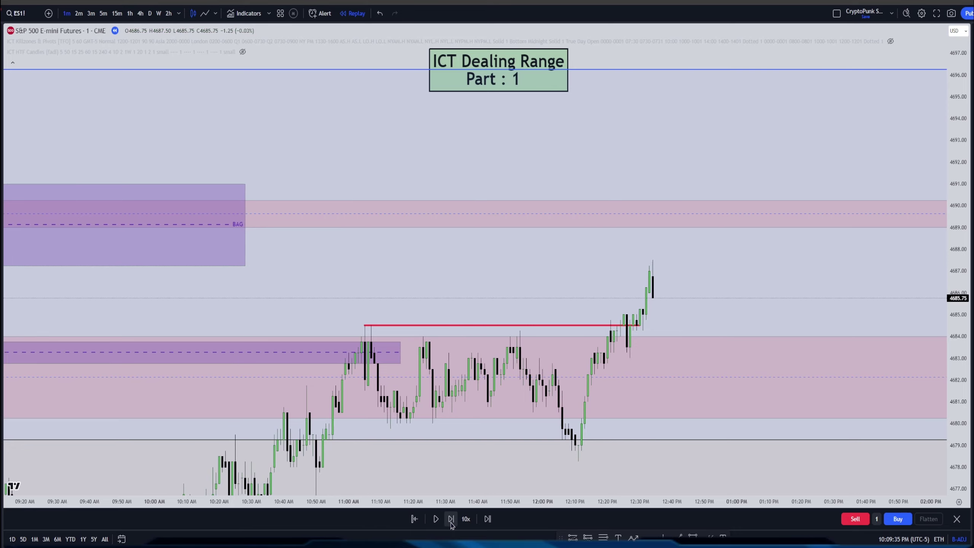
pyautogui.moveTo(639, 374); pyautogui.dragTo(615, 441)
pyautogui.scroll(2, 613, 440)
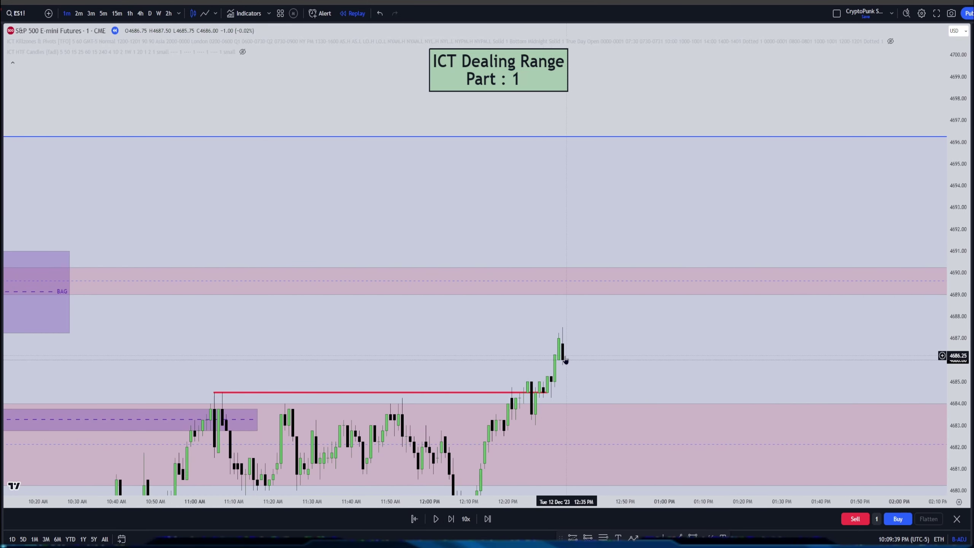
# Play the replay forward from 12:34 PM and pause it at about 1:04 PM.
pyautogui.moveTo(639, 398); pyautogui.dragTo(537, 322)
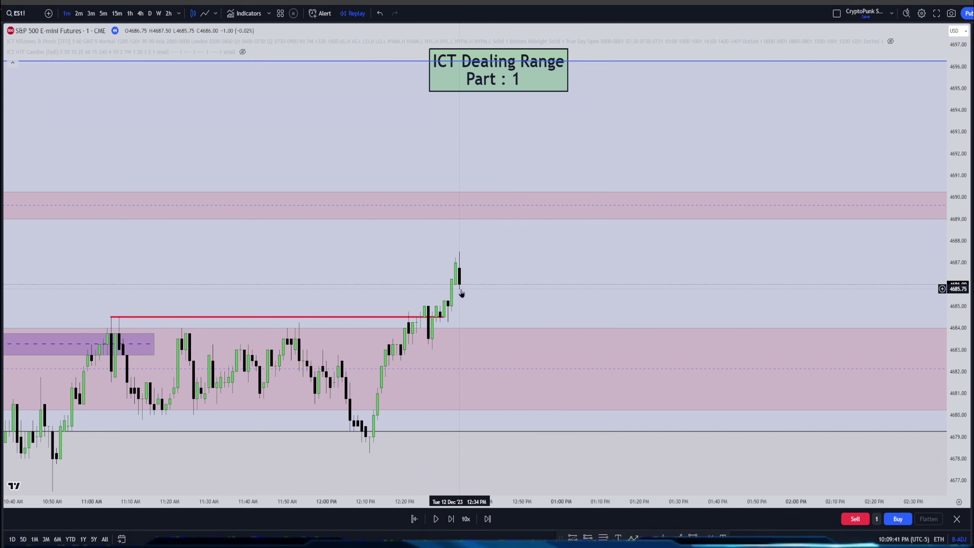
pyautogui.scroll(-5, 711, 341)
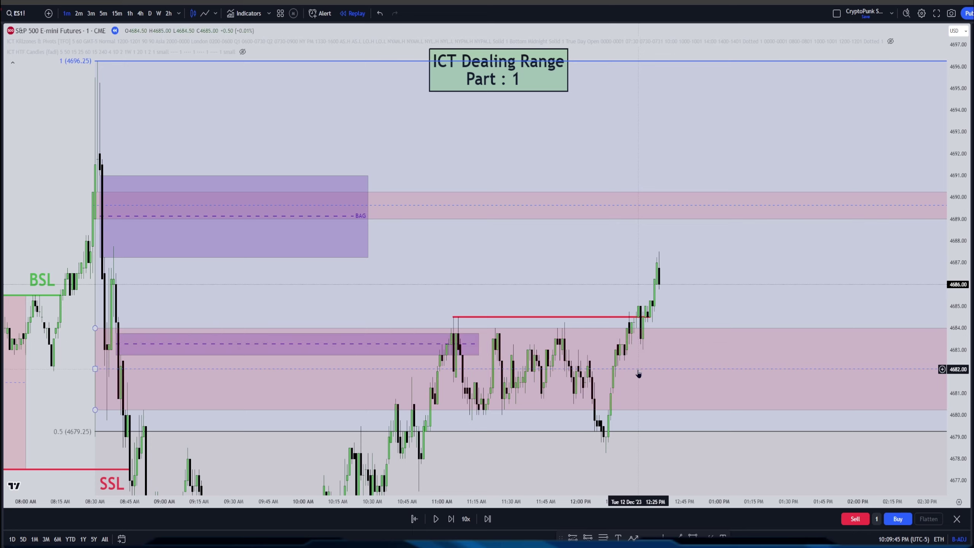
pyautogui.click(436, 518)
pyautogui.click(438, 524)
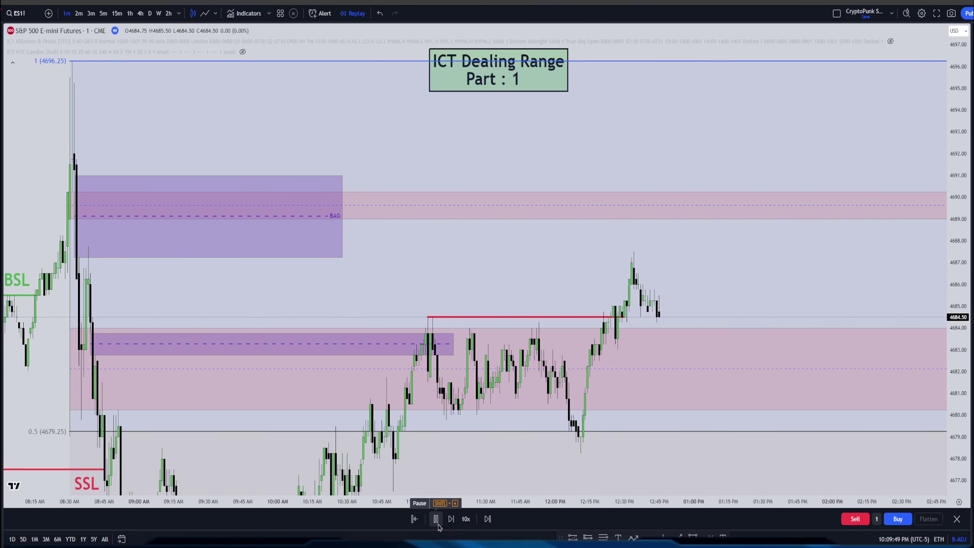
pyautogui.click(438, 525)
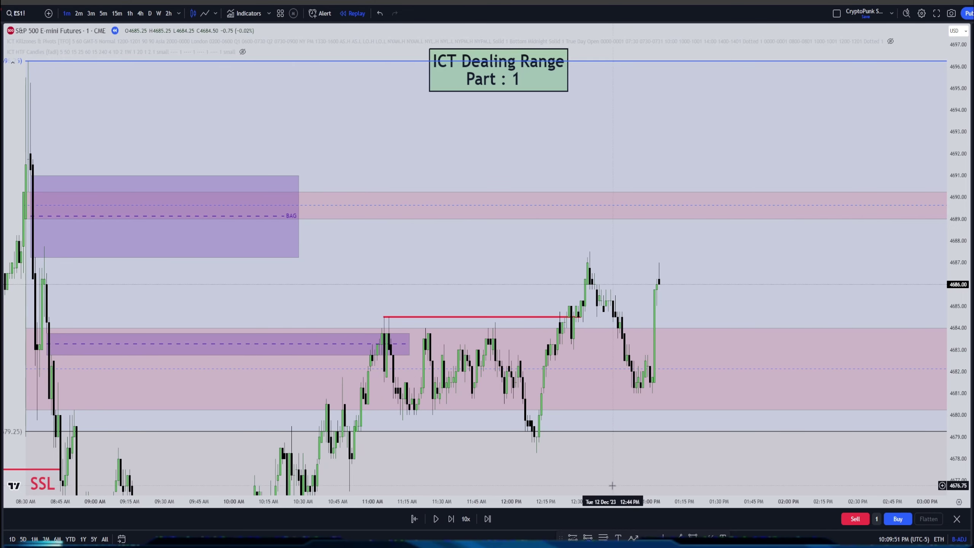
# Draw a Fibonacci retracement from the 12:11 PM low at 4678.25 up to the 12:34 PM high at 4687.50.
pyautogui.moveTo(733, 396); pyautogui.dragTo(630, 361)
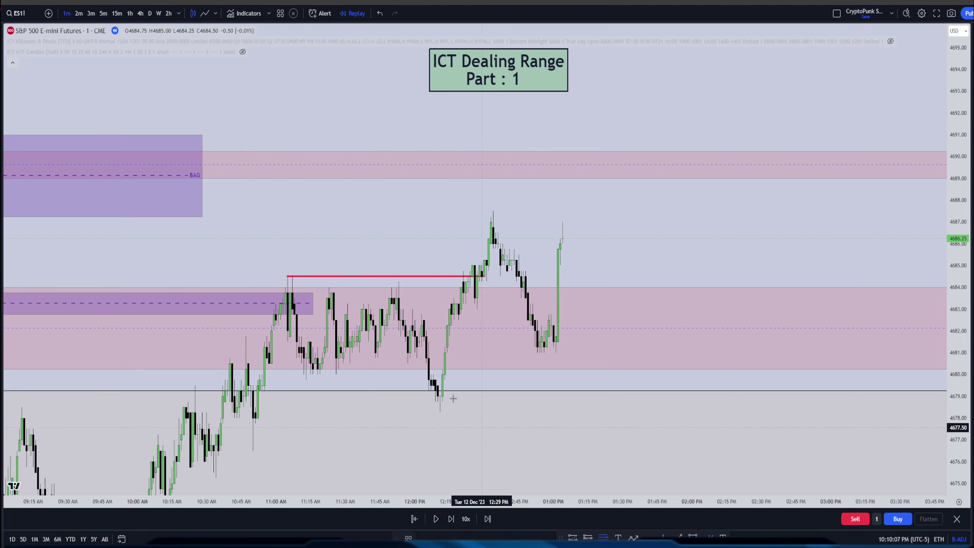
pyautogui.click(440, 413)
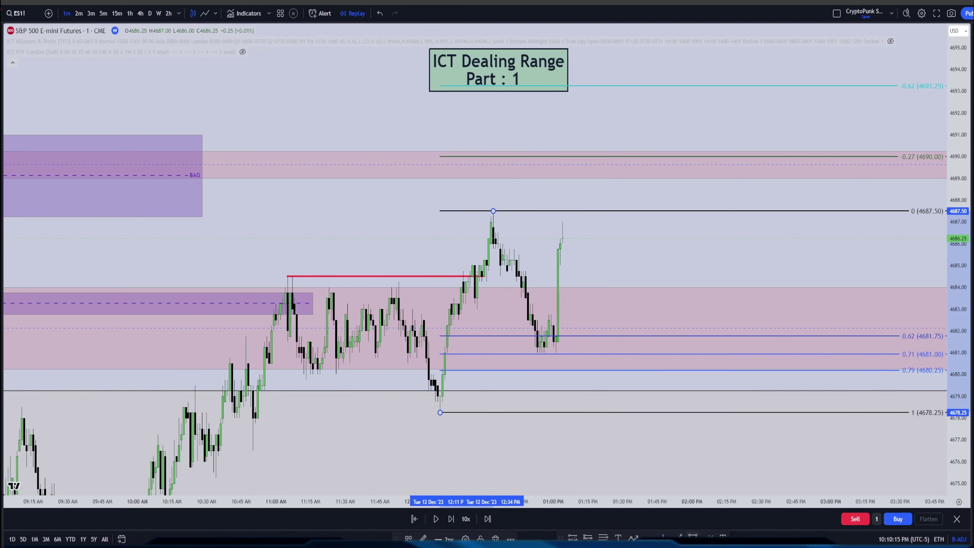
pyautogui.click(692, 536)
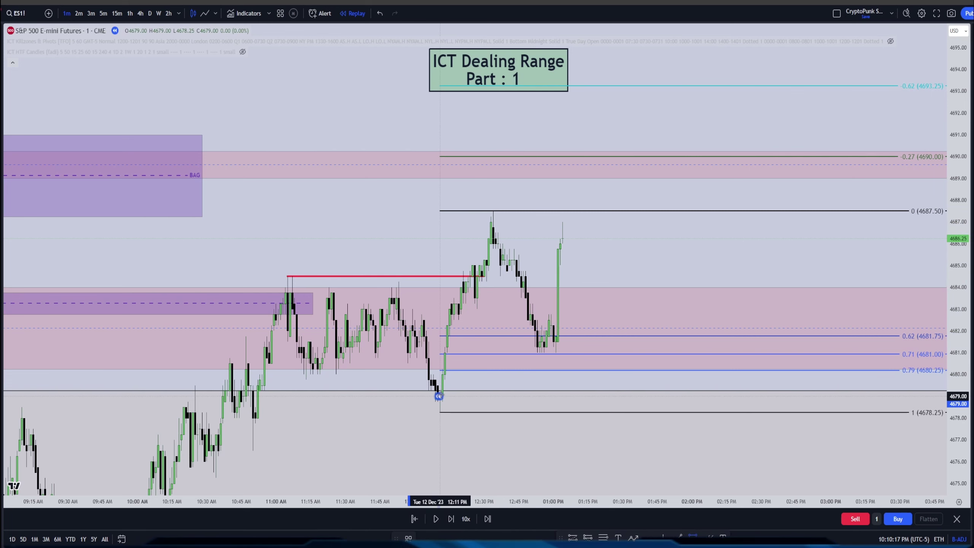
pyautogui.moveTo(439, 387); pyautogui.dragTo(301, 388)
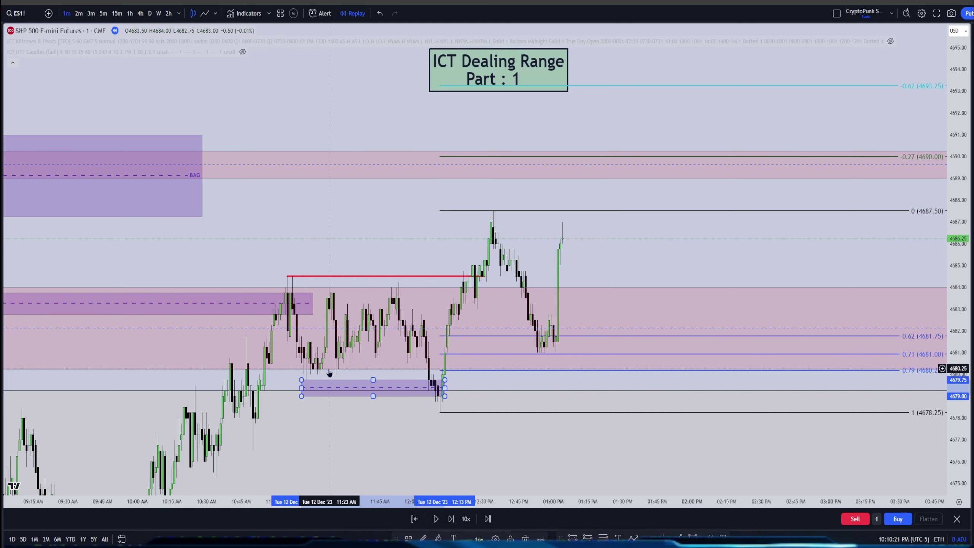
pyautogui.press('Delete')
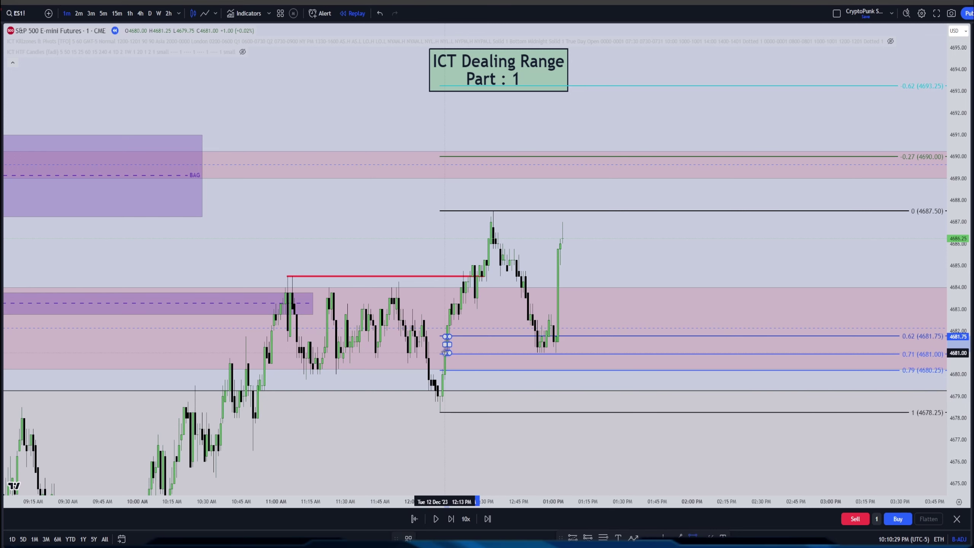
# Draw two stacked purple boxes starting at 12:13 PM, one from 4681.75 to 4681.00 and one from 4681.00 to 4680.00.
pyautogui.moveTo(449, 345); pyautogui.dragTo(627, 344)
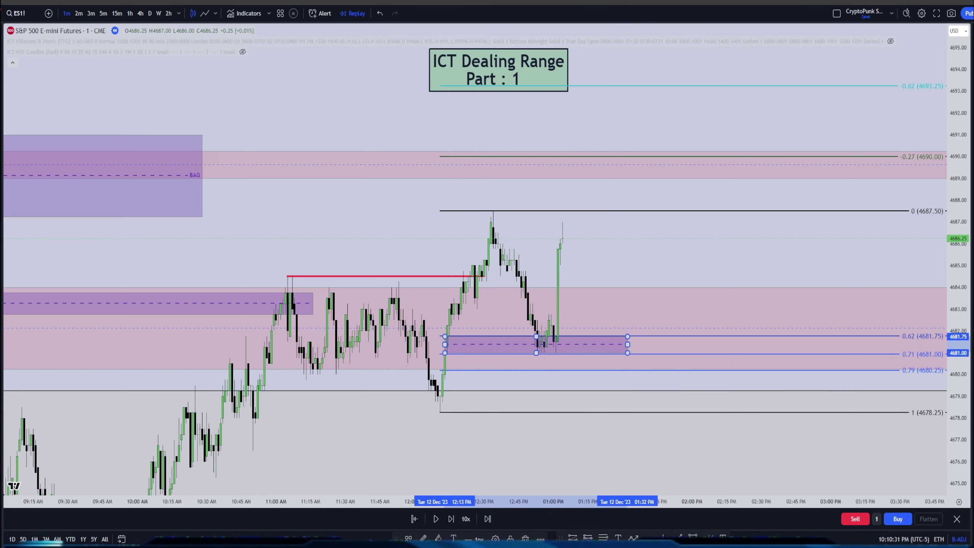
pyautogui.click(692, 536)
pyautogui.click(444, 375)
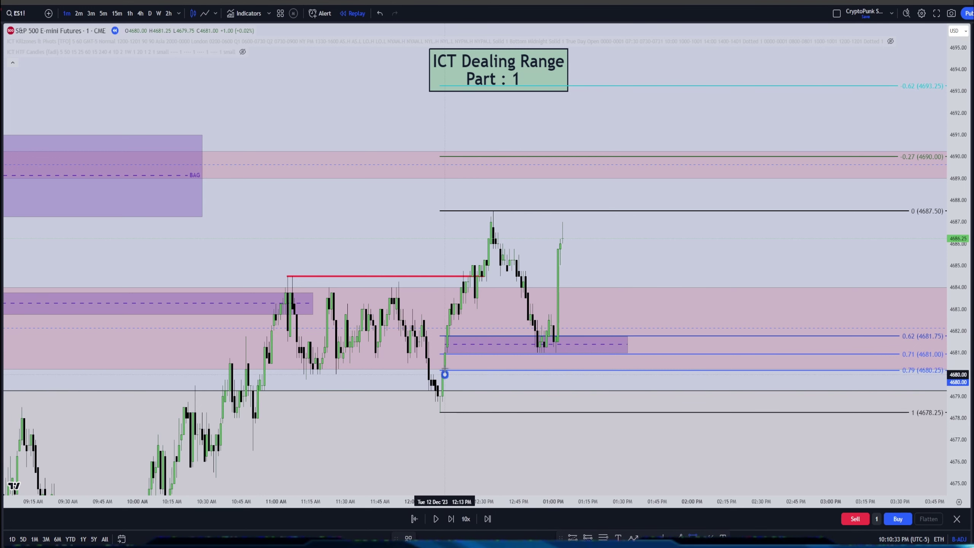
pyautogui.moveTo(444, 362); pyautogui.dragTo(624, 391)
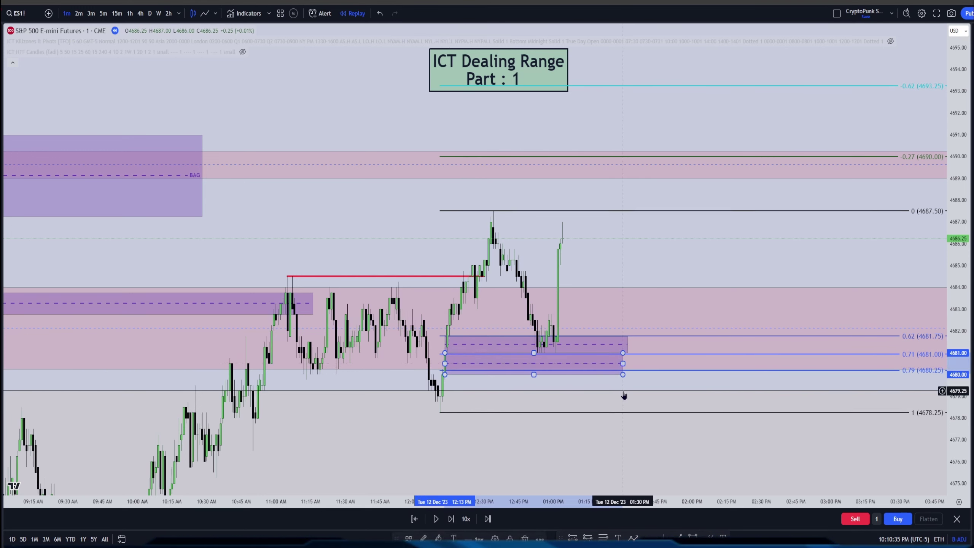
# Shorten the upper purple box to end at about 1:27 PM and apply the FVG drawing template to it.
pyautogui.moveTo(626, 344); pyautogui.dragTo(604, 344)
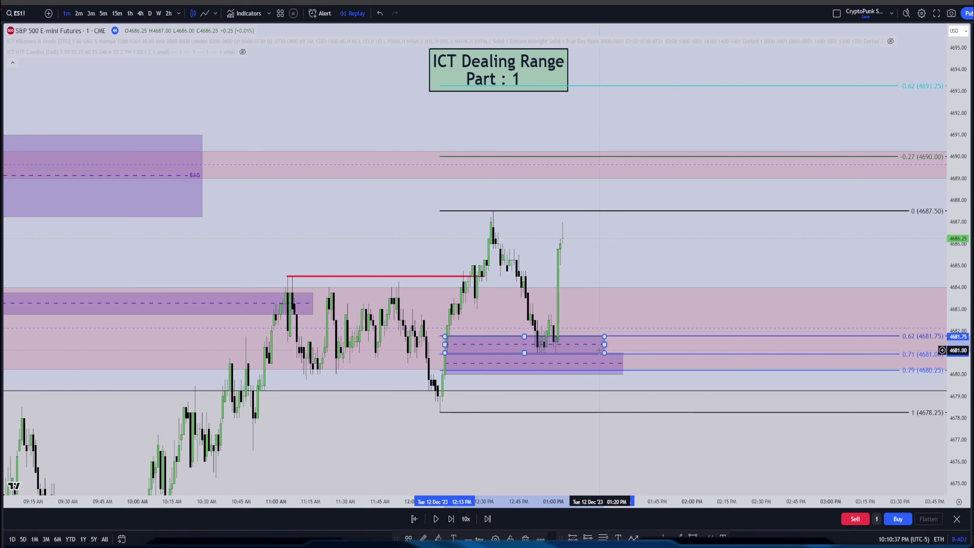
pyautogui.press('Delete')
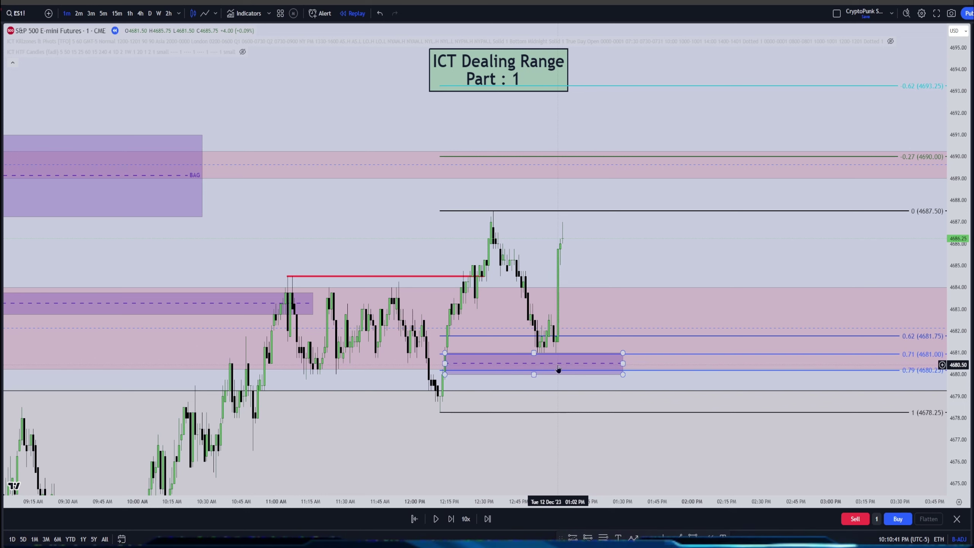
pyautogui.hotkey('ctrl', 'z')
pyautogui.click(616, 344)
pyautogui.click(408, 538)
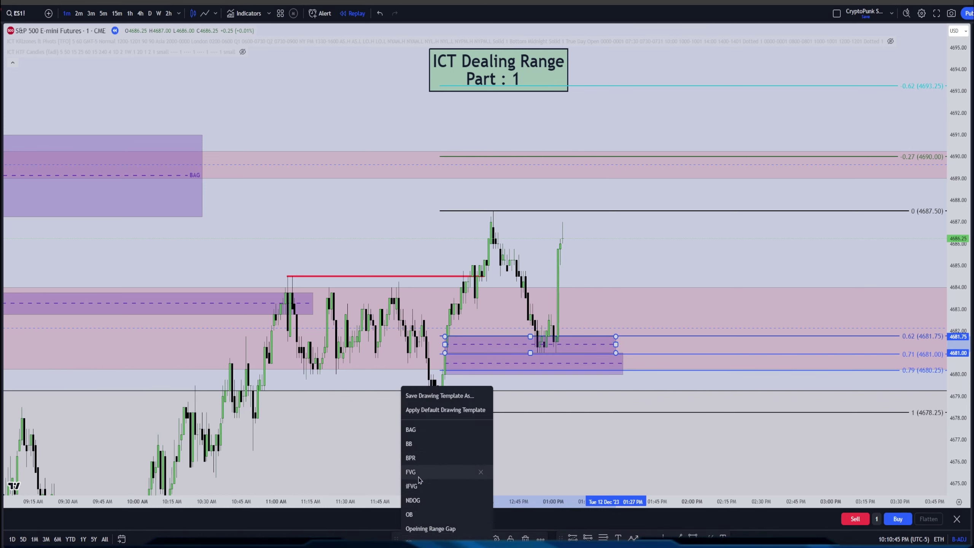
pyautogui.click(421, 471)
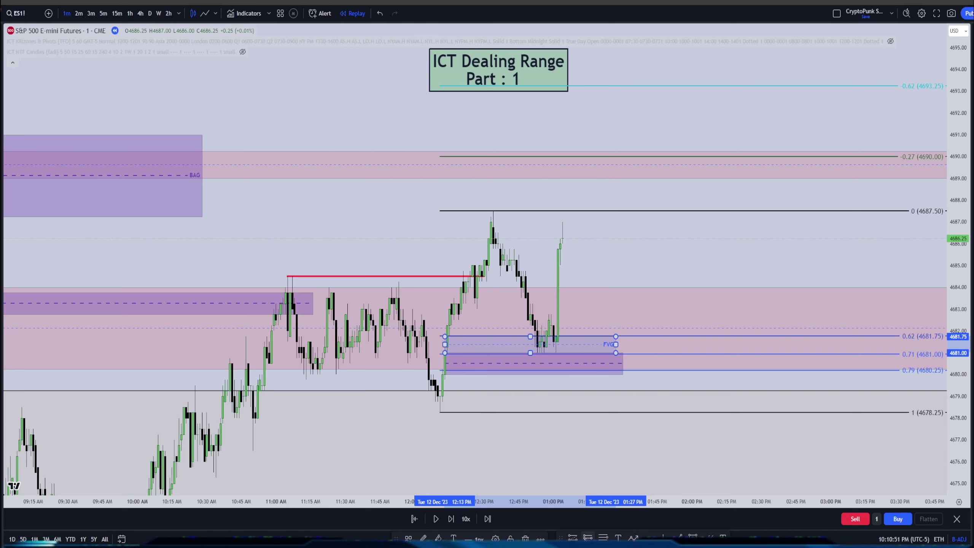
# Place a long position at 1:16 PM with entry 4684.00, stop 4679.75 and target 4693.25.
pyautogui.click(573, 538)
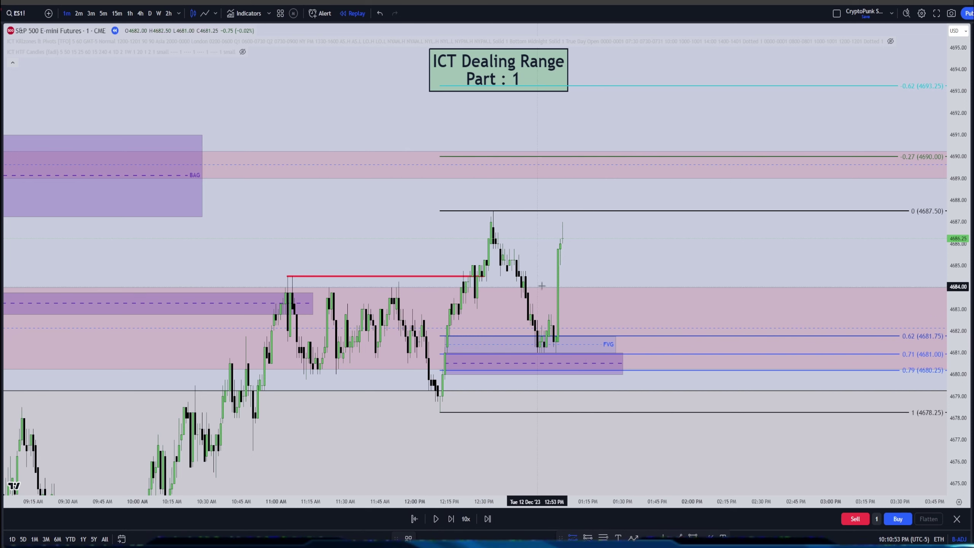
pyautogui.click(590, 287)
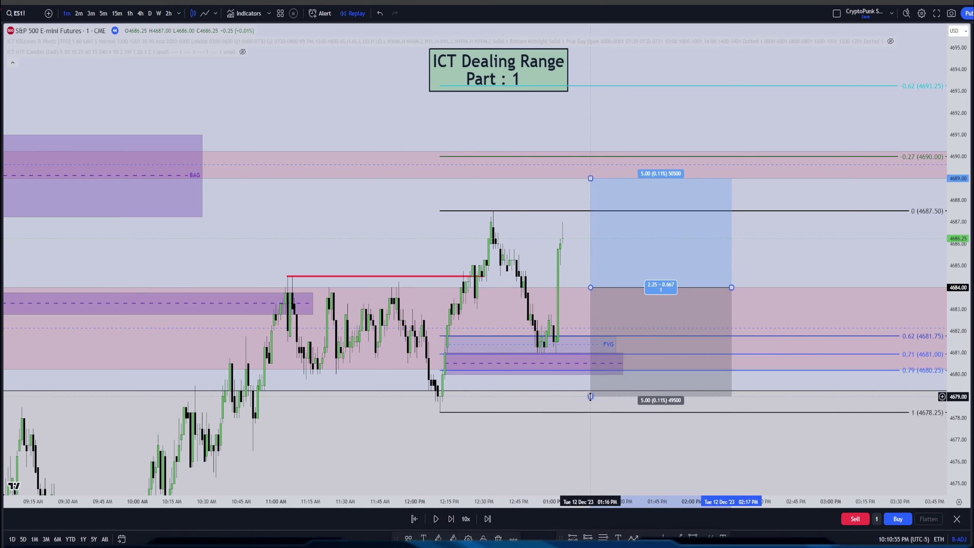
pyautogui.moveTo(590, 396); pyautogui.dragTo(571, 381)
pyautogui.moveTo(646, 397); pyautogui.dragTo(600, 383)
pyautogui.click(555, 195)
pyautogui.moveTo(555, 194); pyautogui.dragTo(554, 102)
# Raise the long position's target to the blue range-high line at 4696.25.
pyautogui.scroll(-3, 593, 172)
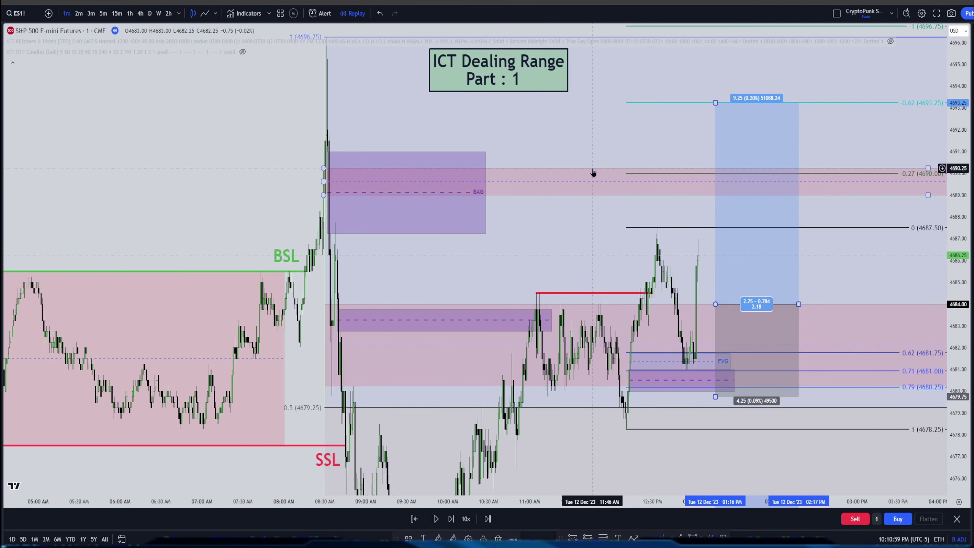
pyautogui.moveTo(593, 172); pyautogui.dragTo(591, 217)
pyautogui.moveTo(682, 227); pyautogui.dragTo(694, 165)
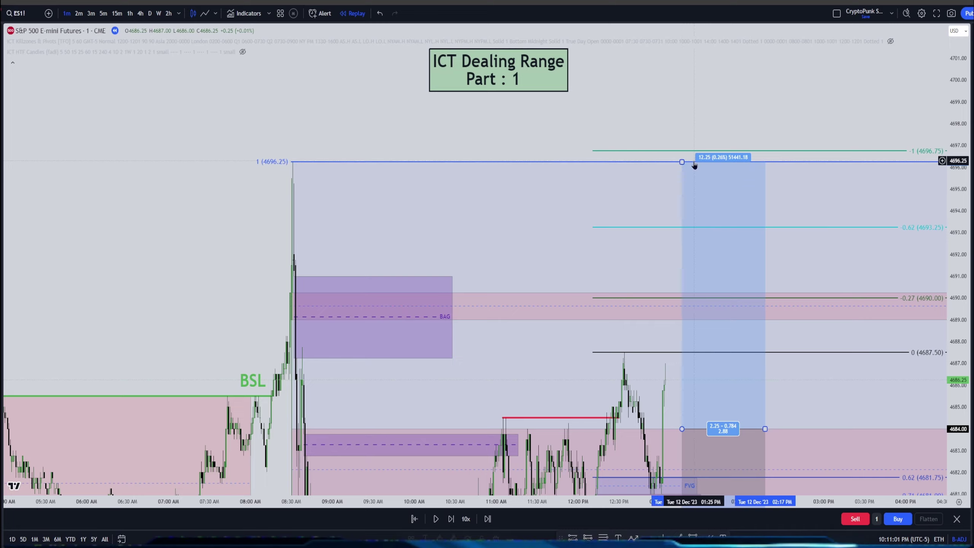
pyautogui.scroll(4, 629, 269)
pyautogui.moveTo(748, 411); pyautogui.dragTo(895, 329)
pyautogui.scroll(3, 690, 433)
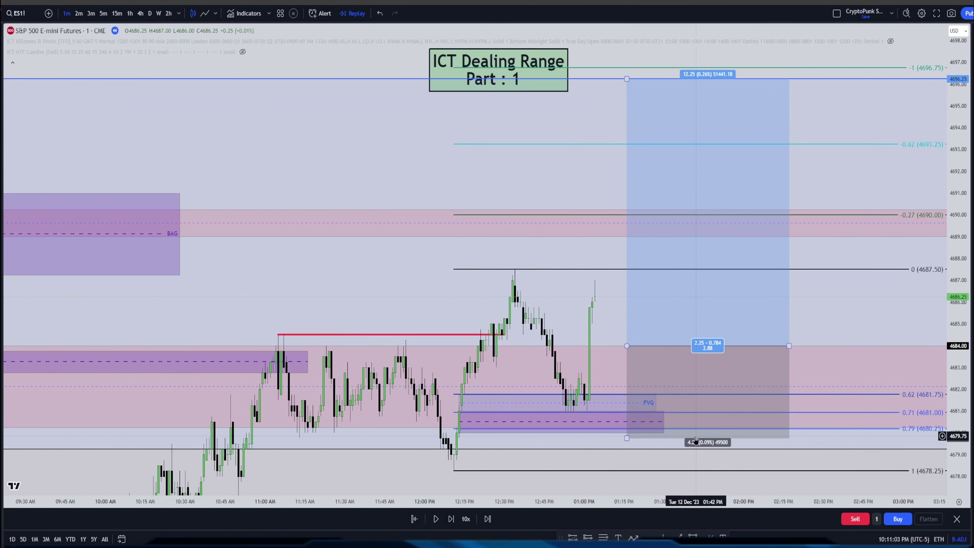
# Play the replay on to about 1:19 PM, pause it, and shift the long position back to start at 1:04 PM.
pyautogui.click(436, 519)
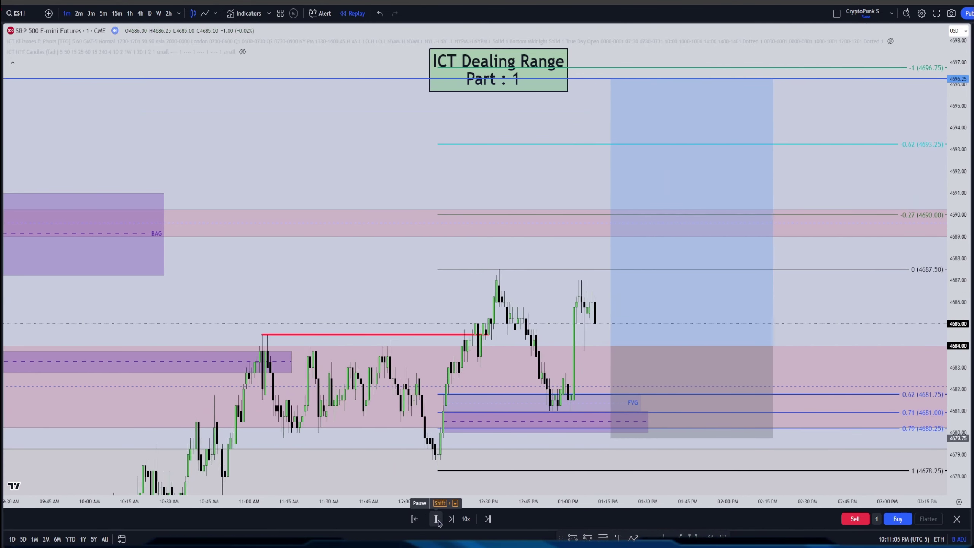
pyautogui.click(618, 375)
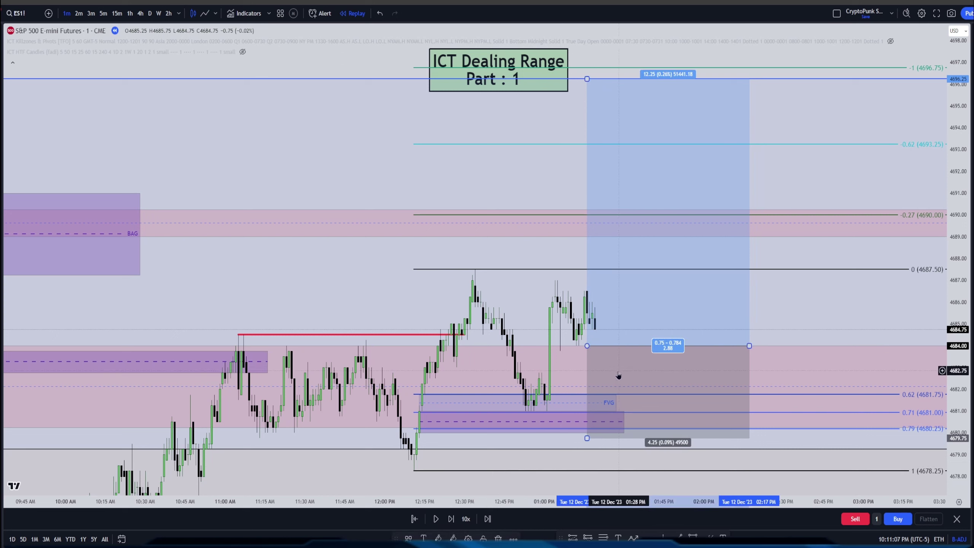
pyautogui.press('Left')
pyautogui.press('Left')
pyautogui.press('Left')
pyautogui.press('Left')
pyautogui.press('Left')
pyautogui.press('Left')
pyautogui.press('Left')
pyautogui.press('Left')
pyautogui.press('Left')
pyautogui.press('Left')
pyautogui.press('Left')
pyautogui.press('Left')
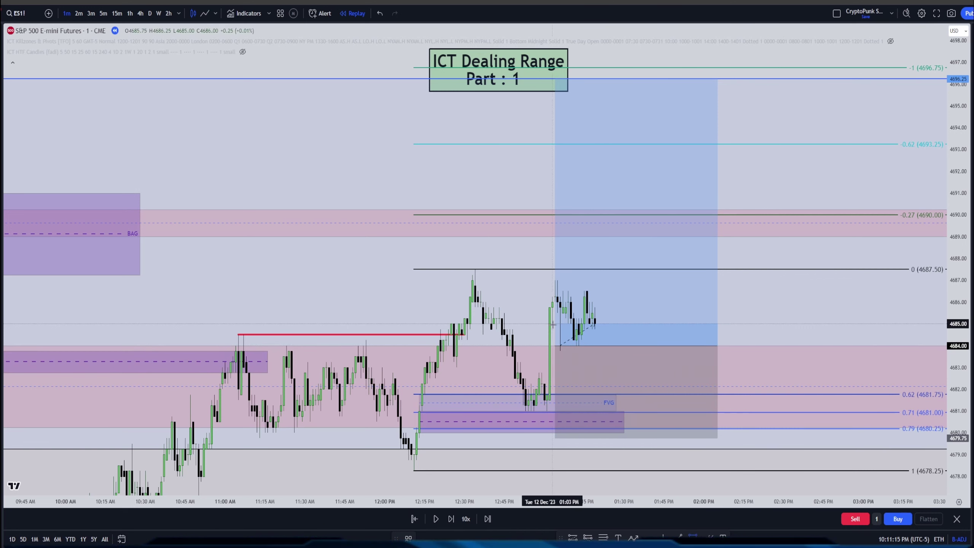
# Draw a purple box over the large up candle from 4685.00 to 4681.75, extending from 1:01 PM to about 2:00 PM.
pyautogui.moveTo(551, 323); pyautogui.dragTo(551, 400)
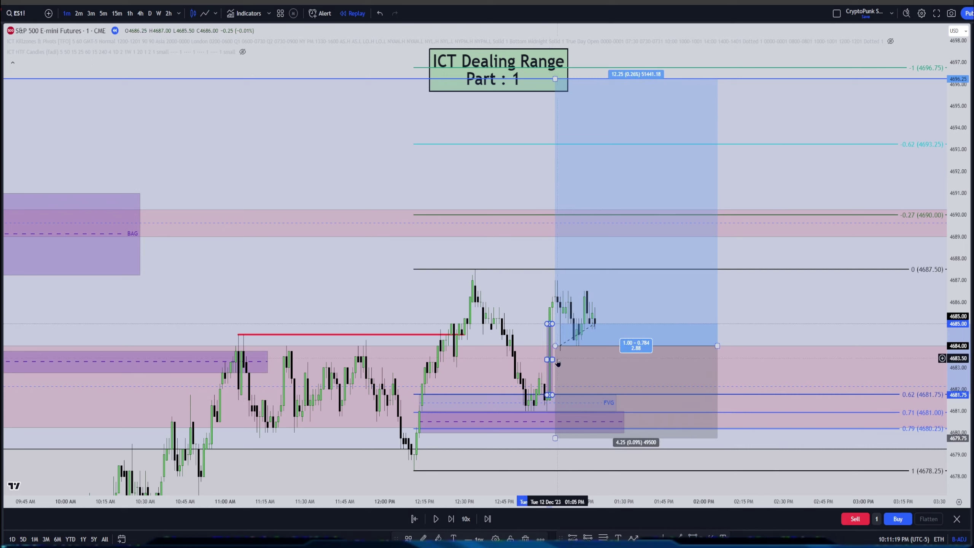
pyautogui.moveTo(552, 360); pyautogui.dragTo(704, 362)
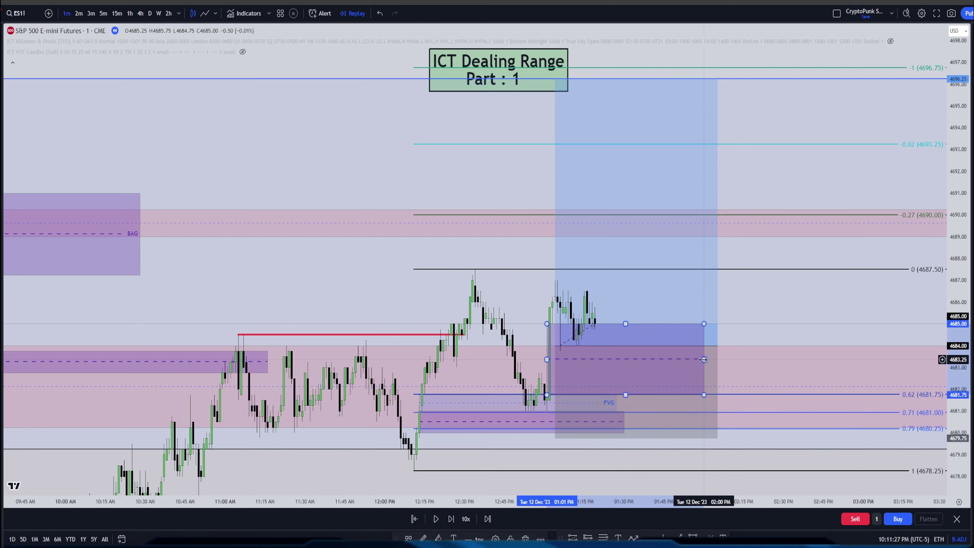
pyautogui.click(793, 314)
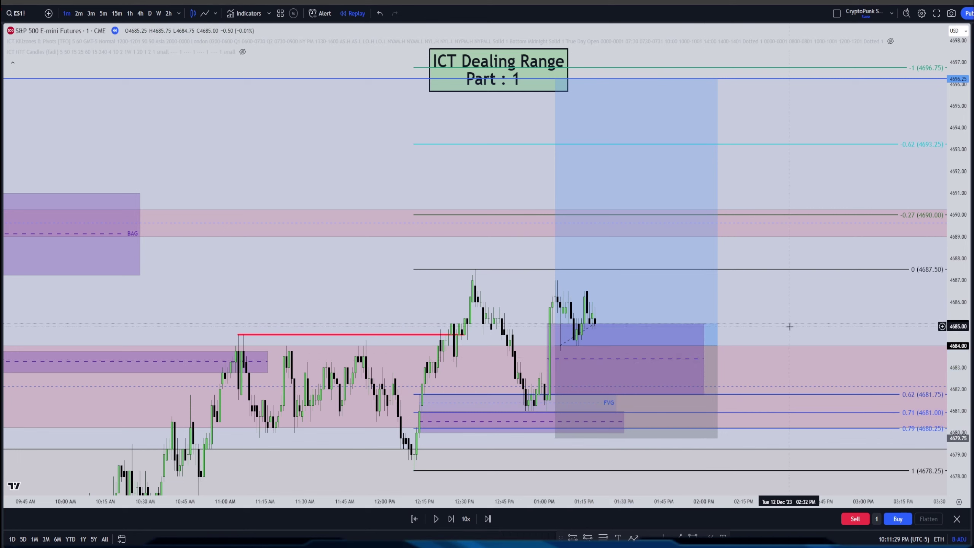
# Delete the Fibonacci retracement drawn between 4678.25 and 4687.50.
pyautogui.click(787, 396)
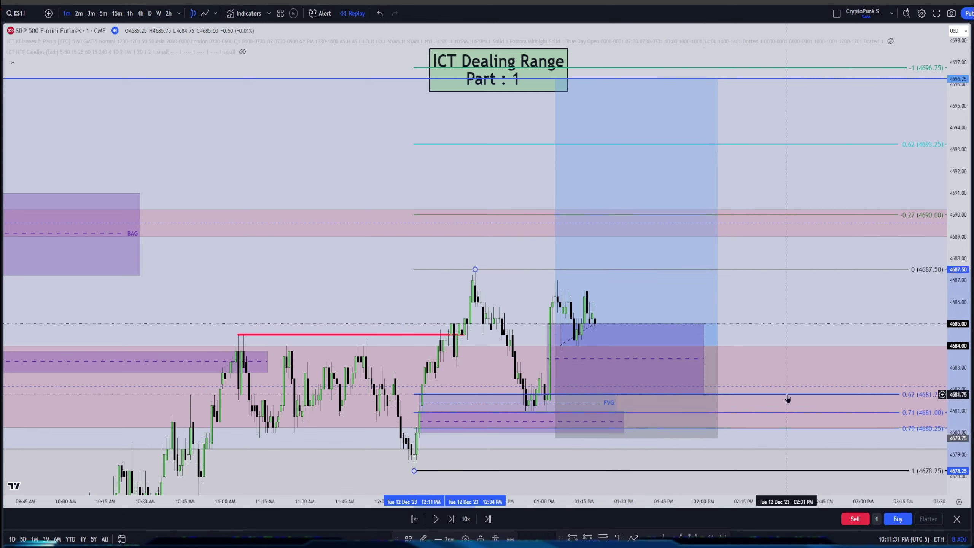
pyautogui.press('Delete')
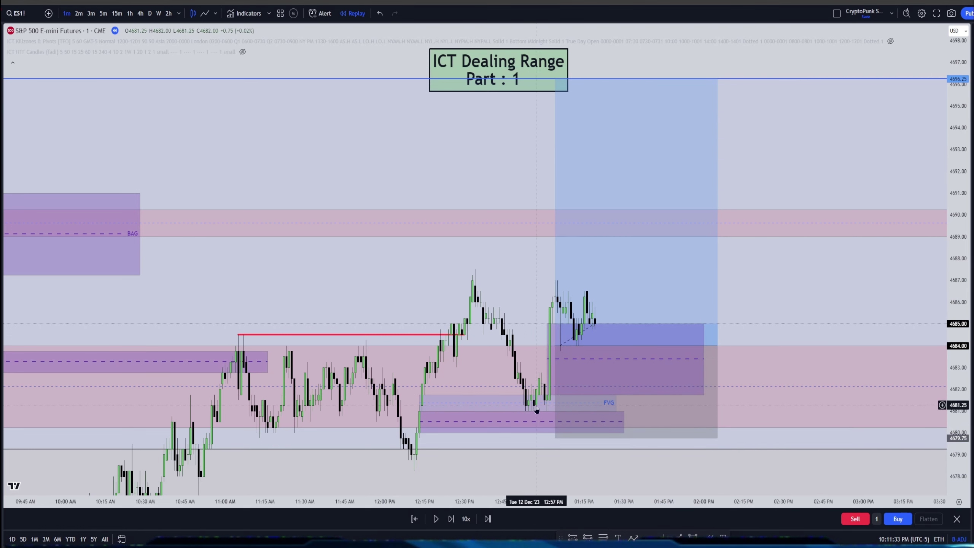
pyautogui.click(561, 440)
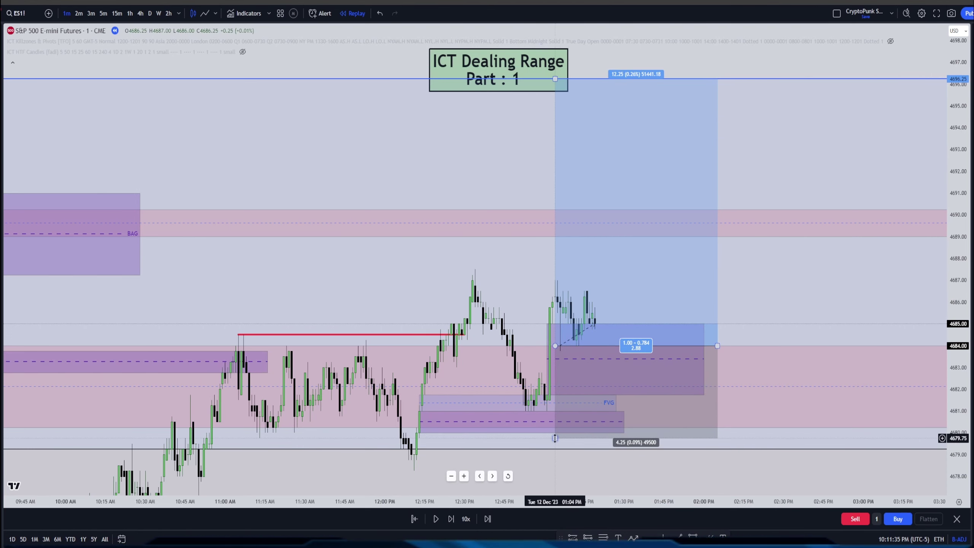
pyautogui.moveTo(760, 276); pyautogui.dragTo(759, 302)
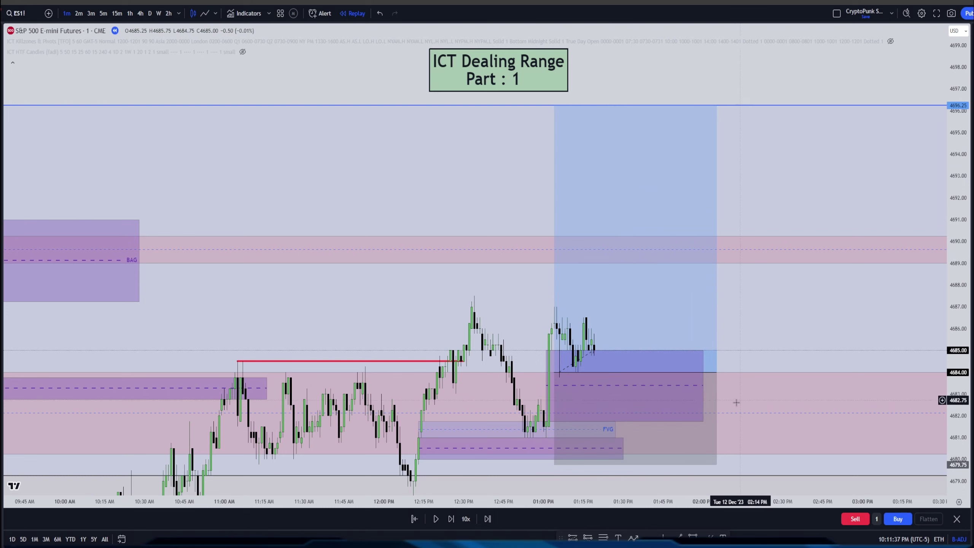
pyautogui.click(554, 465)
pyautogui.moveTo(554, 464)
pyautogui.mouseDown()
pyautogui.moveTo(555, 435)
pyautogui.moveTo(544, 464)
pyautogui.mouseUp()
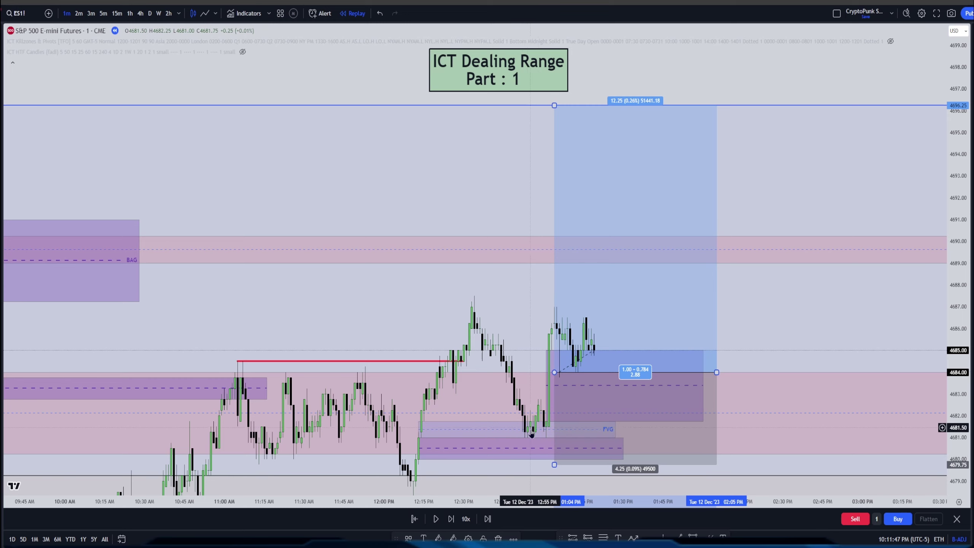
# Play the replay on until price trades through the blue range-high line at 4696.25, and pause it.
pyautogui.click(640, 484)
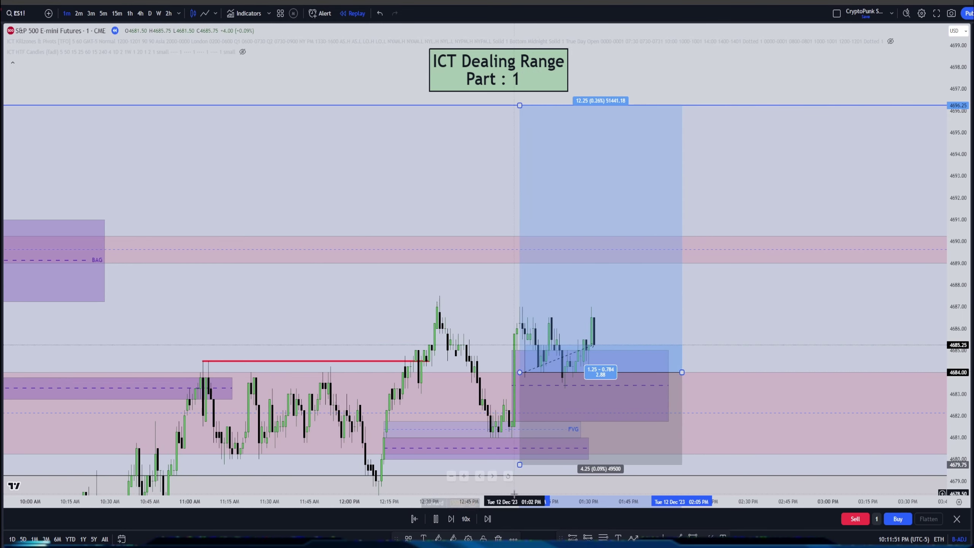
pyautogui.scroll(-4, 772, 339)
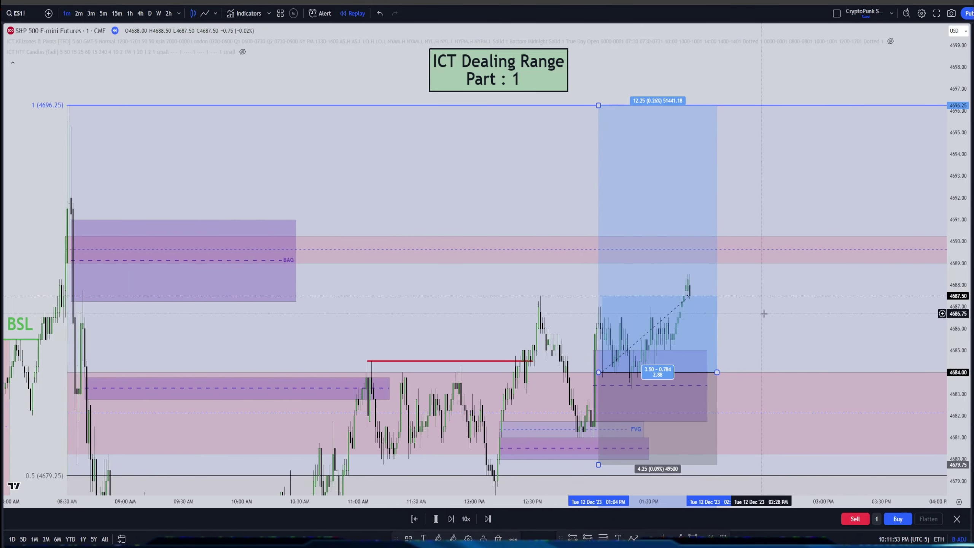
pyautogui.scroll(-2, 239, 221)
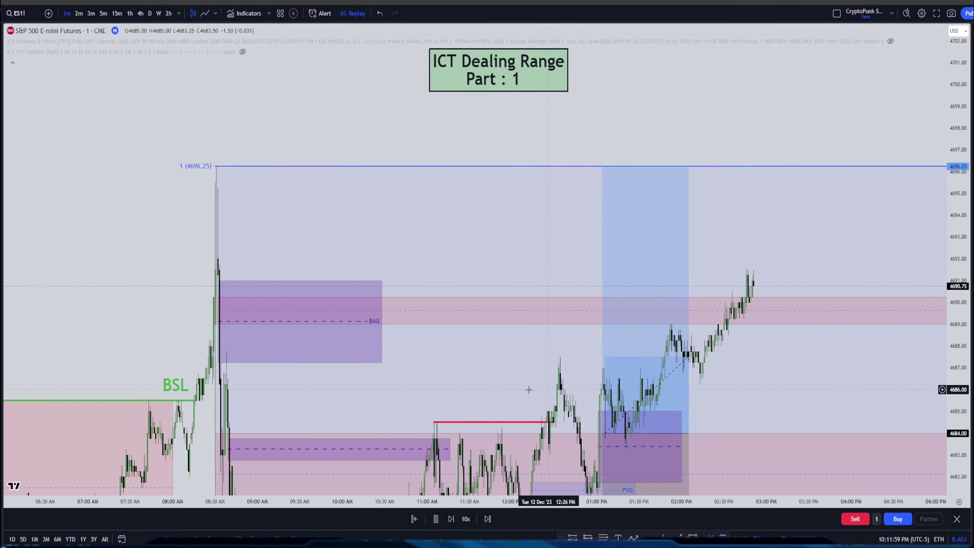
pyautogui.click(436, 518)
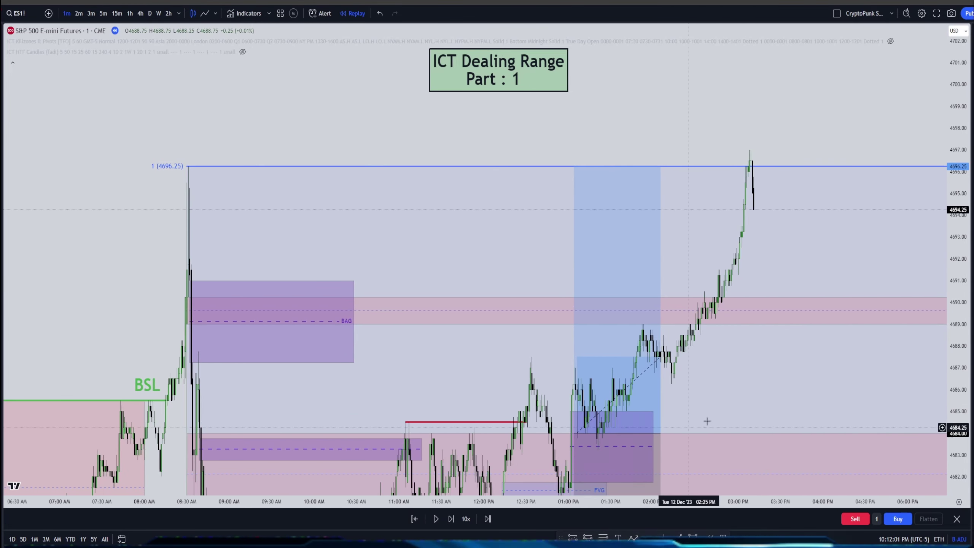
# Extend the long position's end time to 4:37 PM so it covers the rally to the range high.
pyautogui.scroll(1, 715, 405)
pyautogui.click(628, 432)
pyautogui.moveTo(630, 433); pyautogui.dragTo(867, 433)
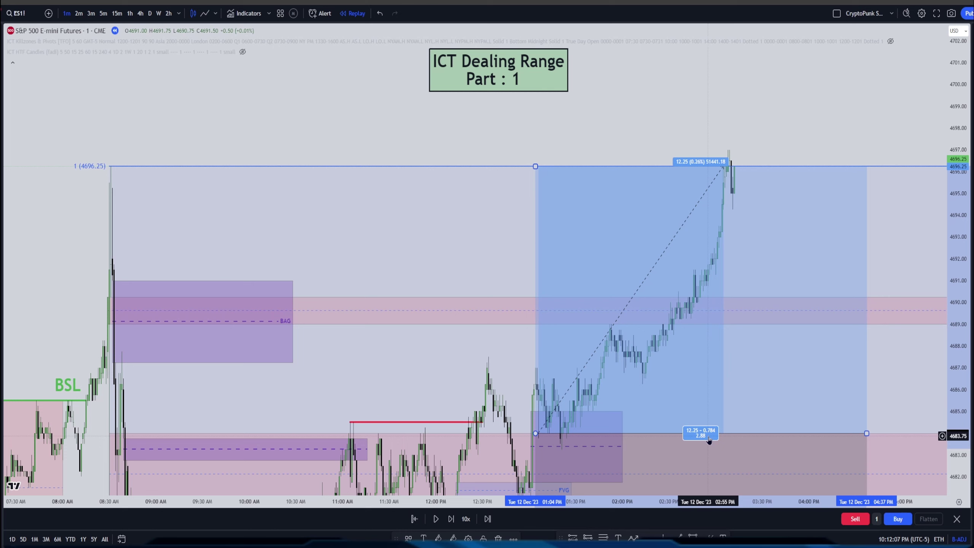
# Lower the long position's target to 4692.50, and return it to the blue range-high line at 4696.25.
pyautogui.moveTo(535, 166); pyautogui.dragTo(538, 249)
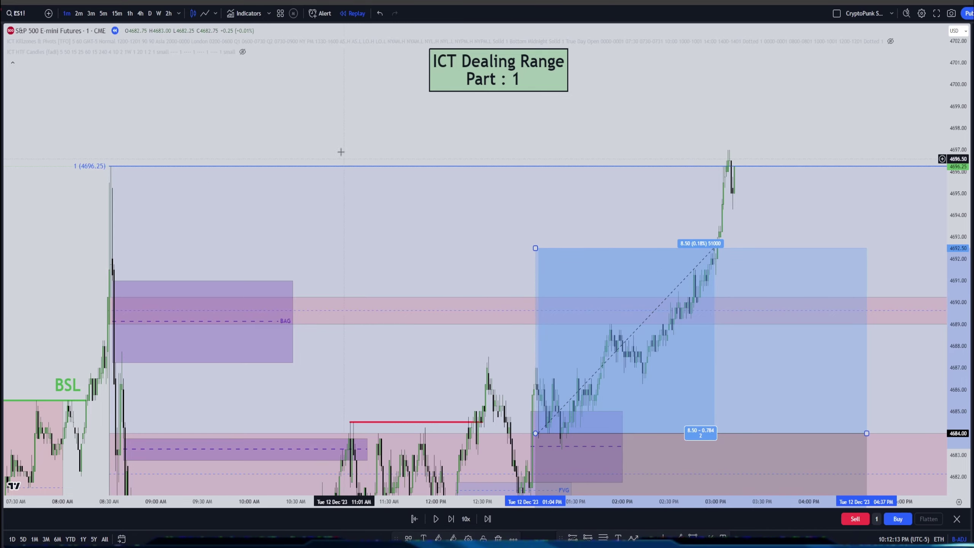
pyautogui.moveTo(344, 166); pyautogui.dragTo(473, 93)
pyautogui.scroll(-5, 631, 412)
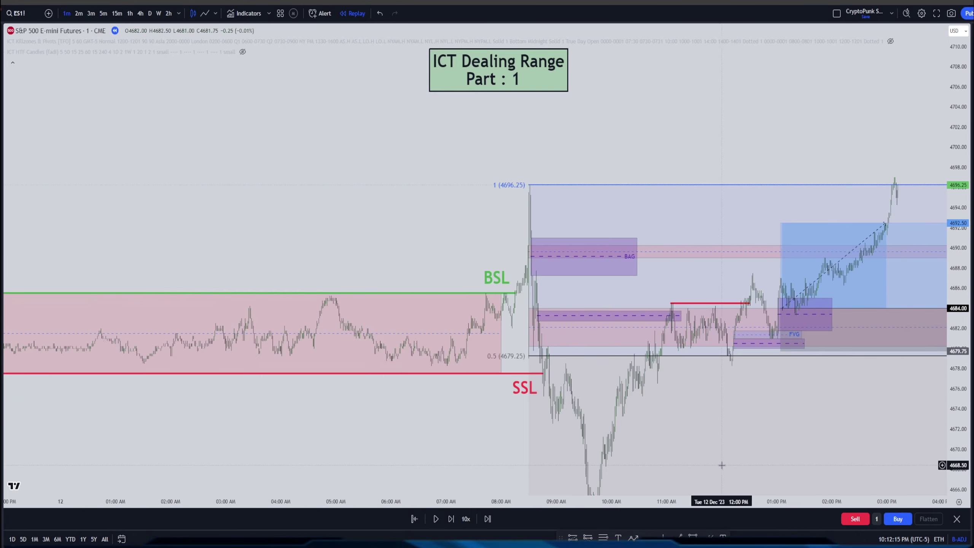
pyautogui.moveTo(631, 412); pyautogui.dragTo(634, 337)
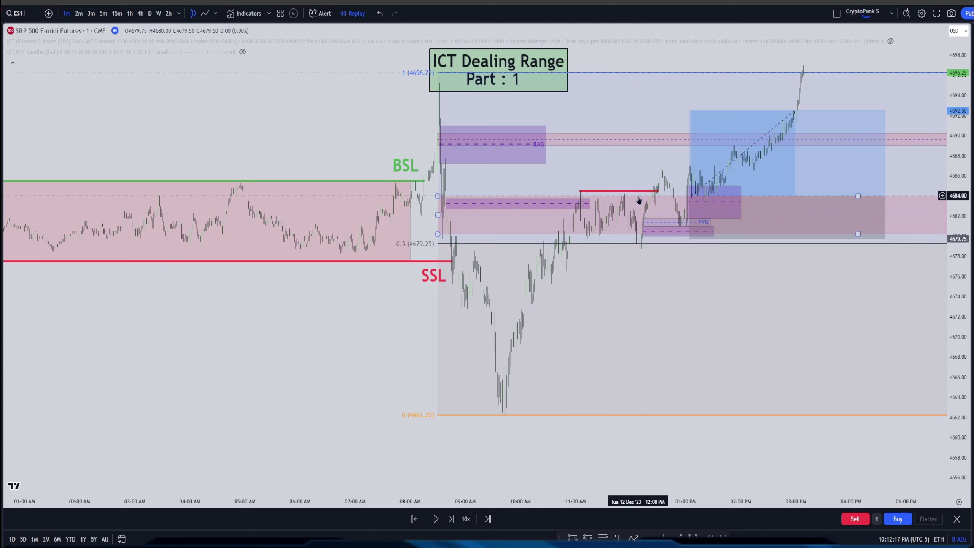
pyautogui.moveTo(443, 78); pyautogui.dragTo(453, 167)
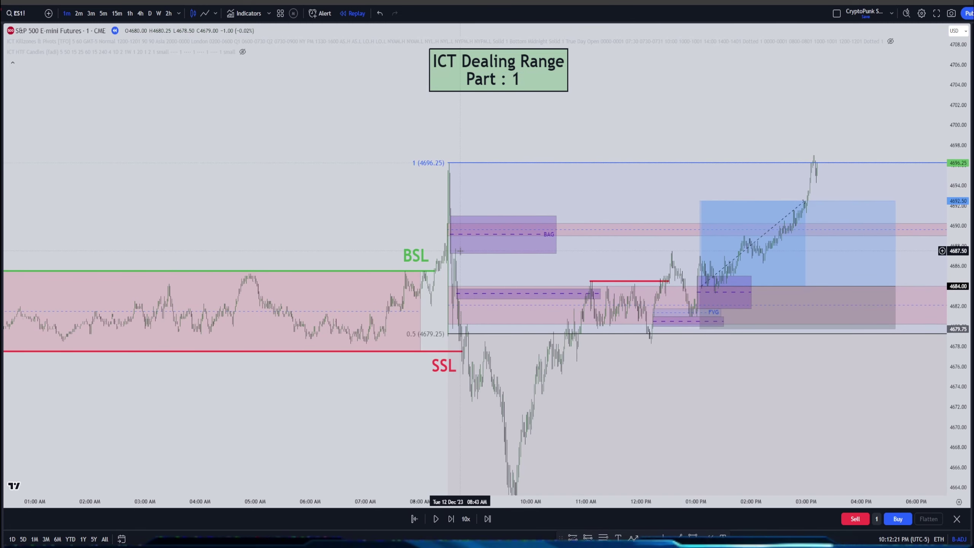
pyautogui.click(702, 202)
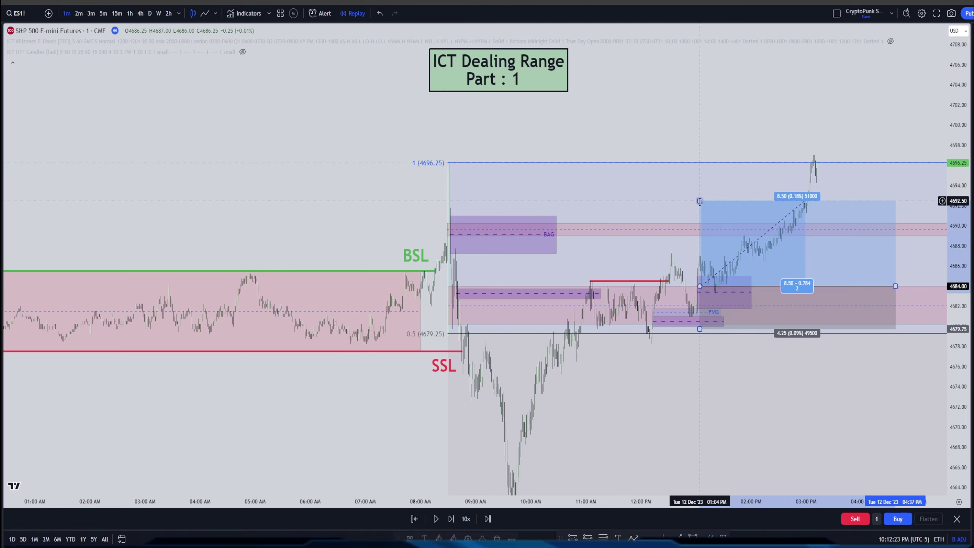
pyautogui.moveTo(701, 202); pyautogui.dragTo(709, 162)
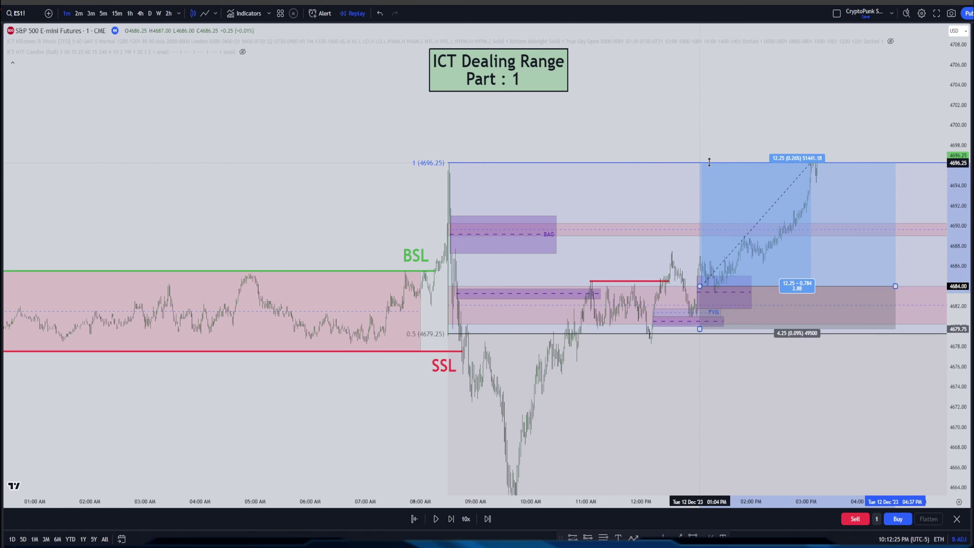
# Demonstrate the 4692.50 target on the long position once more, and restore it to 4696.25.
pyautogui.moveTo(826, 383); pyautogui.dragTo(771, 225)
pyautogui.moveTo(597, 380); pyautogui.dragTo(556, 466)
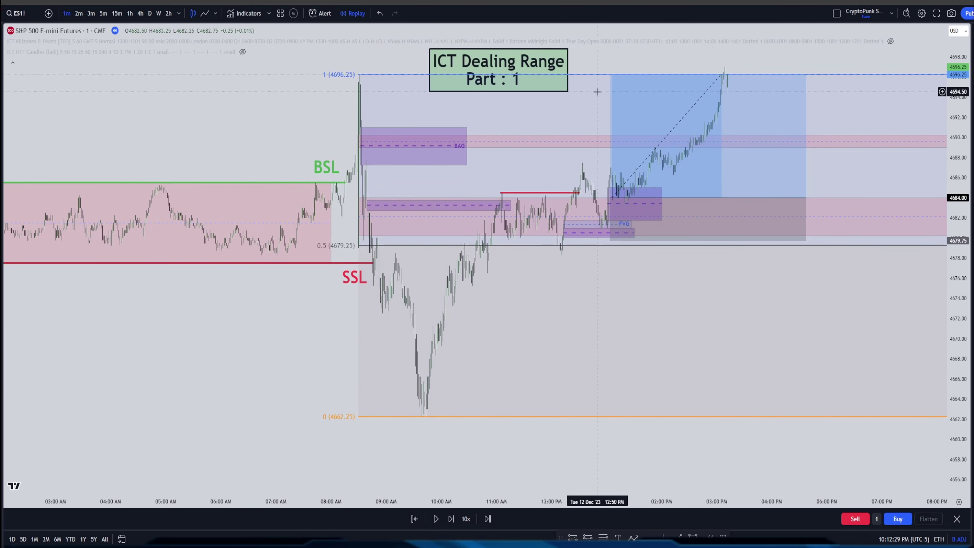
pyautogui.moveTo(610, 74); pyautogui.dragTo(611, 112)
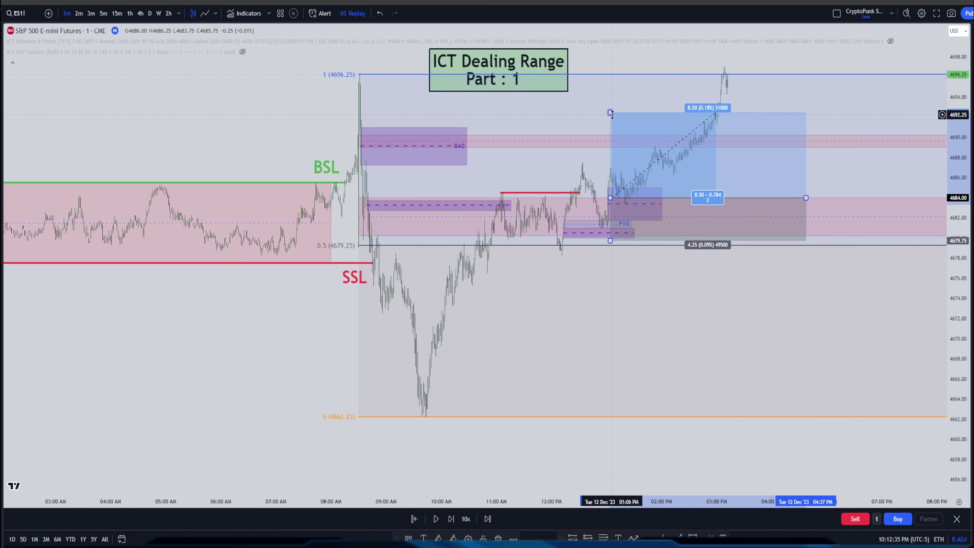
pyautogui.moveTo(610, 112); pyautogui.dragTo(610, 74)
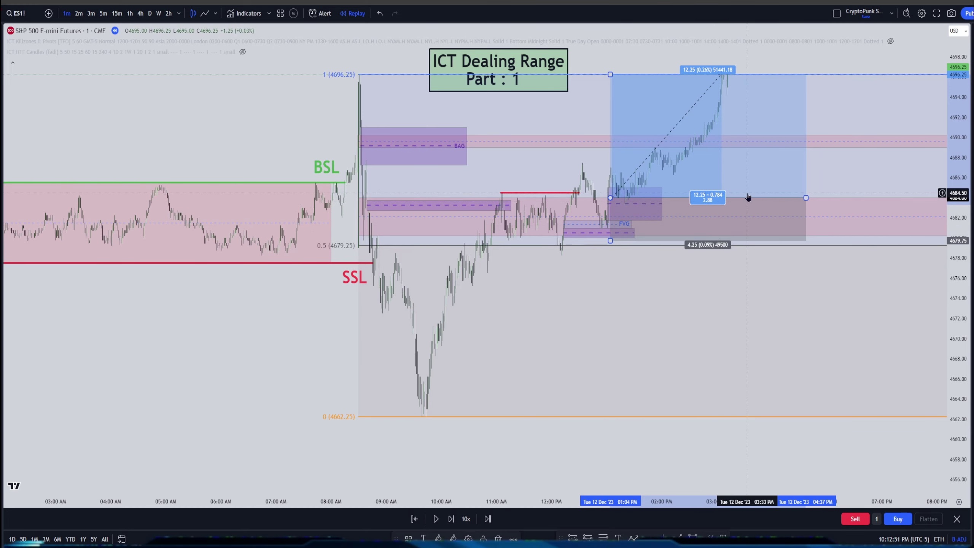
# Move the long position to start at 12:37 PM with entry 4681.75, stop 4678.50 and target 4696.25.
pyautogui.moveTo(819, 326); pyautogui.dragTo(792, 406)
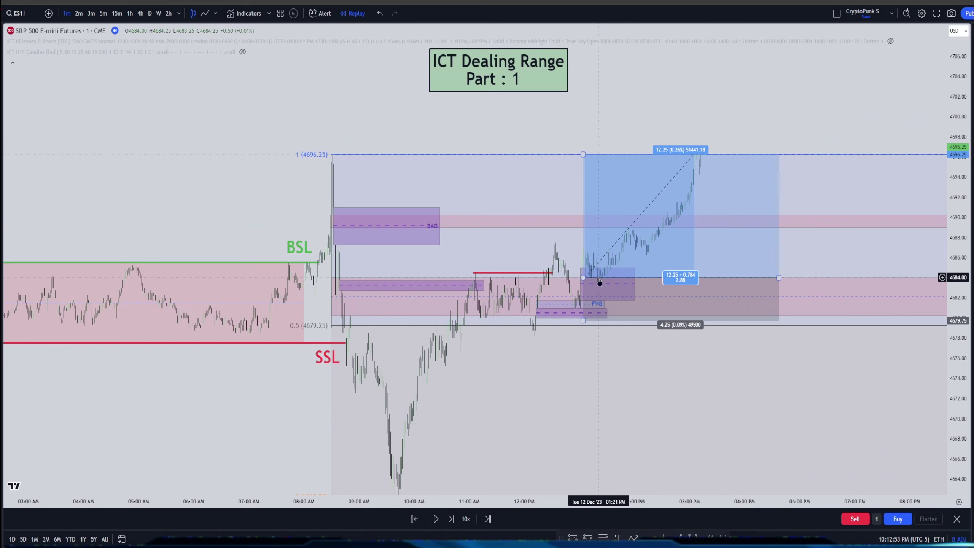
pyautogui.moveTo(584, 279); pyautogui.dragTo(690, 301)
pyautogui.hotkey('ctrl', 'z')
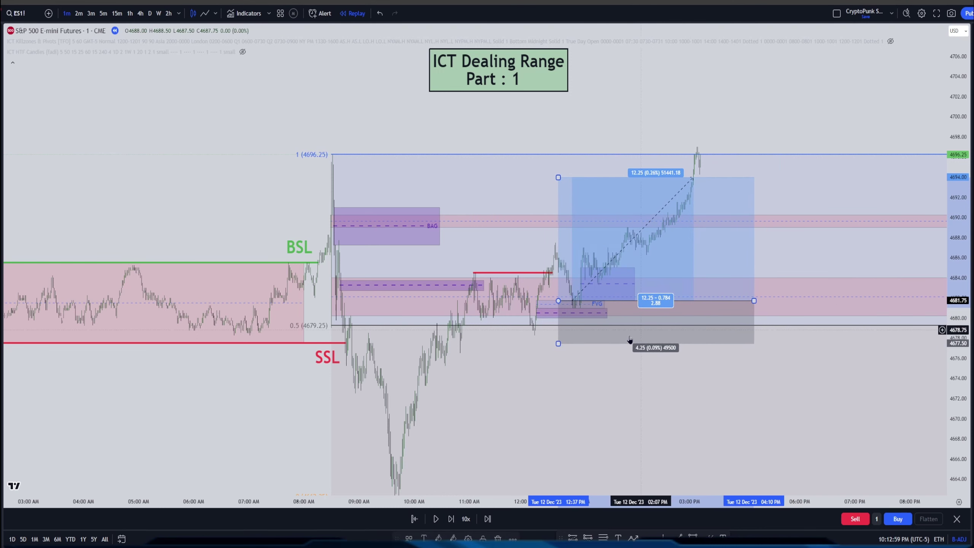
pyautogui.moveTo(558, 344); pyautogui.dragTo(558, 334)
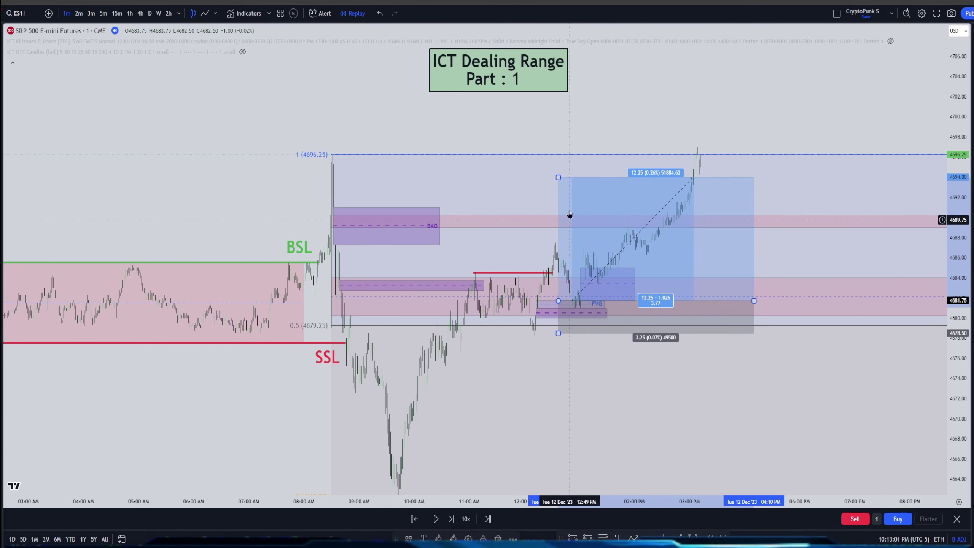
pyautogui.moveTo(558, 177); pyautogui.dragTo(565, 154)
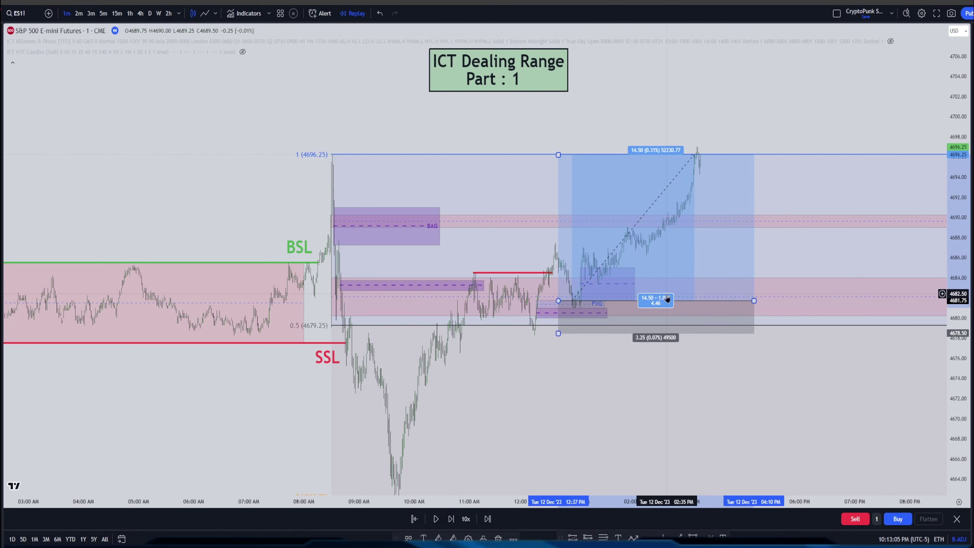
# Move the long position to start at 1:21 PM with entry 4683.50, and set its target to 4696.25.
pyautogui.moveTo(659, 305); pyautogui.dragTo(708, 281)
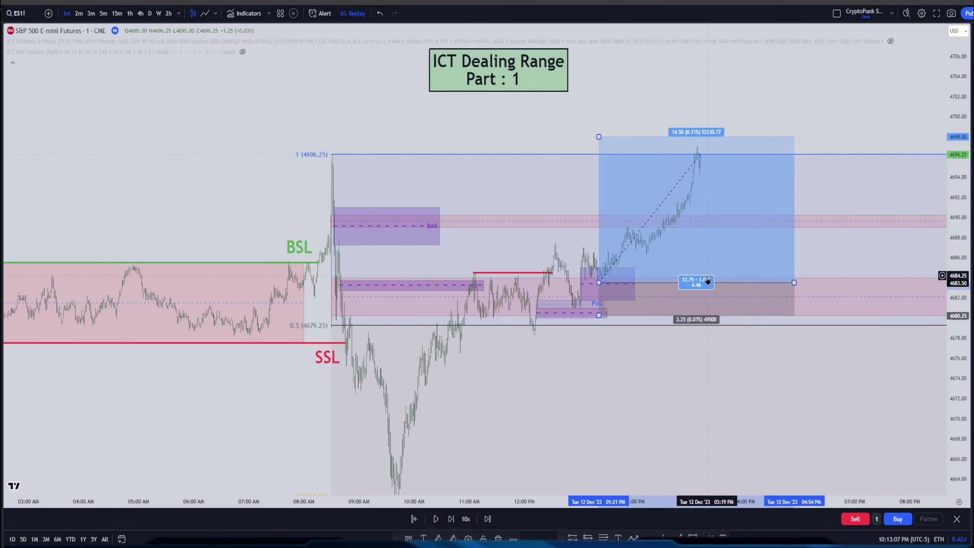
pyautogui.moveTo(726, 102); pyautogui.dragTo(648, 145)
pyautogui.moveTo(518, 181); pyautogui.dragTo(526, 197)
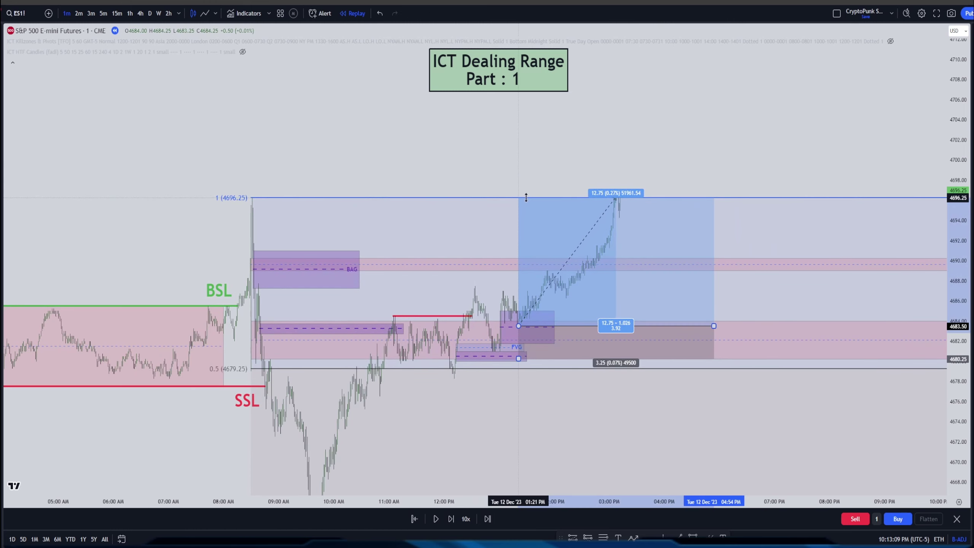
# Shorten the long position so it ends at about 3:40 PM, just past the range-high touch, and deselect it.
pyautogui.moveTo(726, 159); pyautogui.dragTo(785, 156)
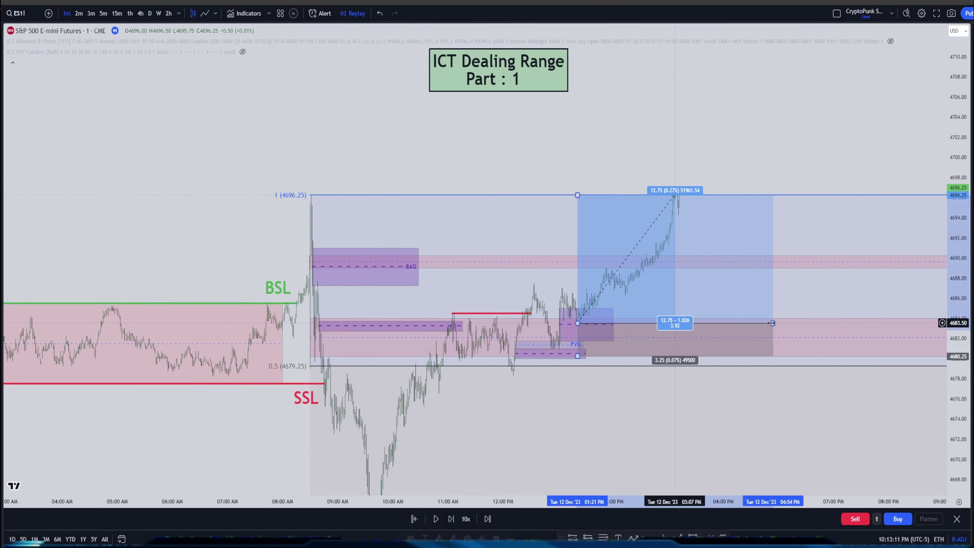
pyautogui.moveTo(771, 323); pyautogui.dragTo(705, 323)
pyautogui.click(744, 148)
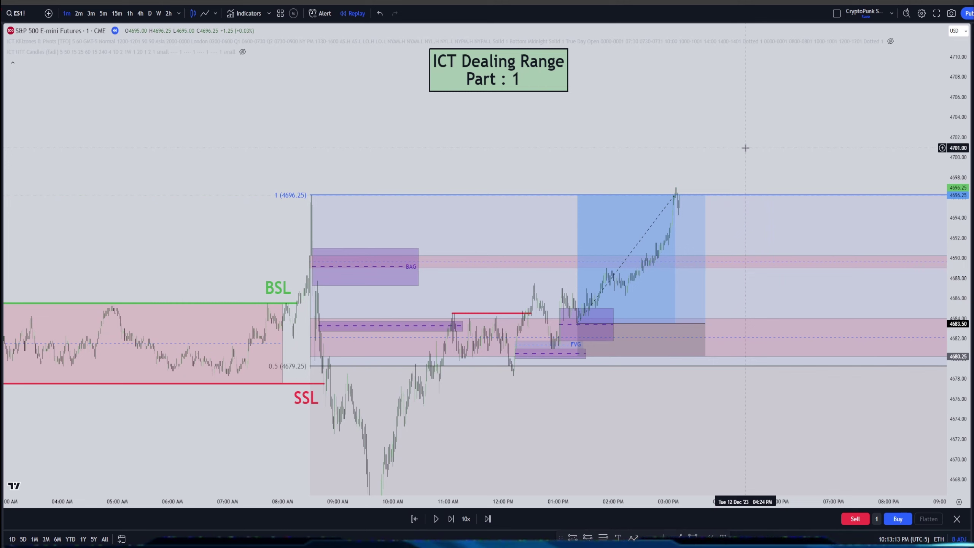